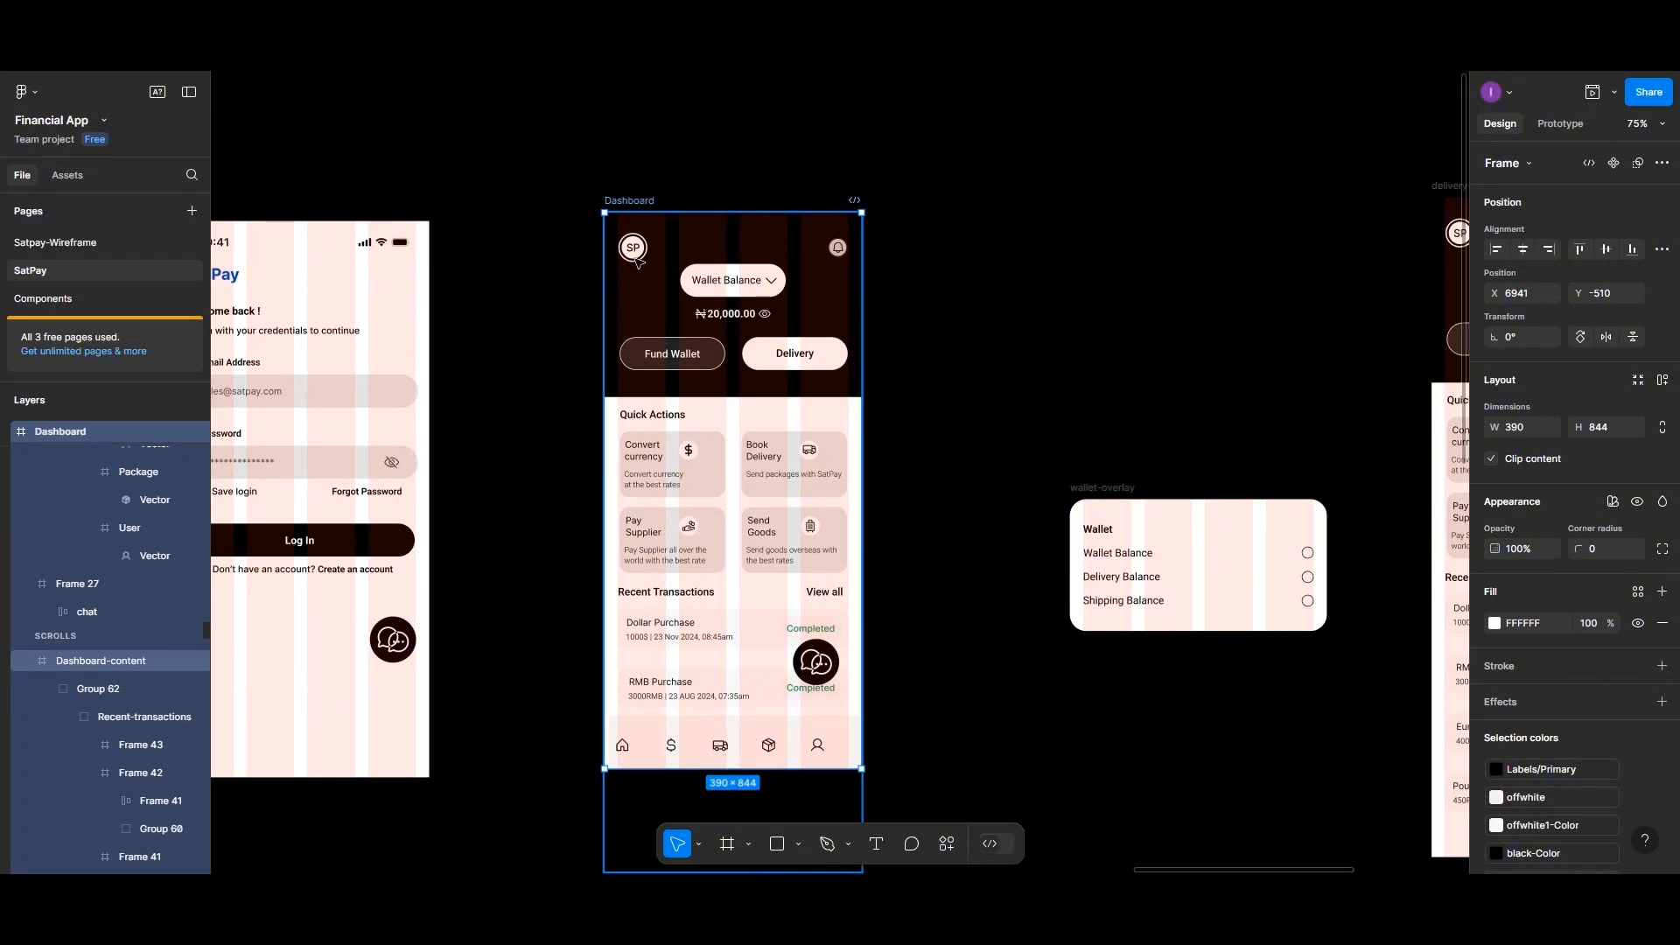
Wrap the Dashboard's bottom navigation icon row in a new frame and remove that frame's auto layout
scroll(715, 641, down, 1)
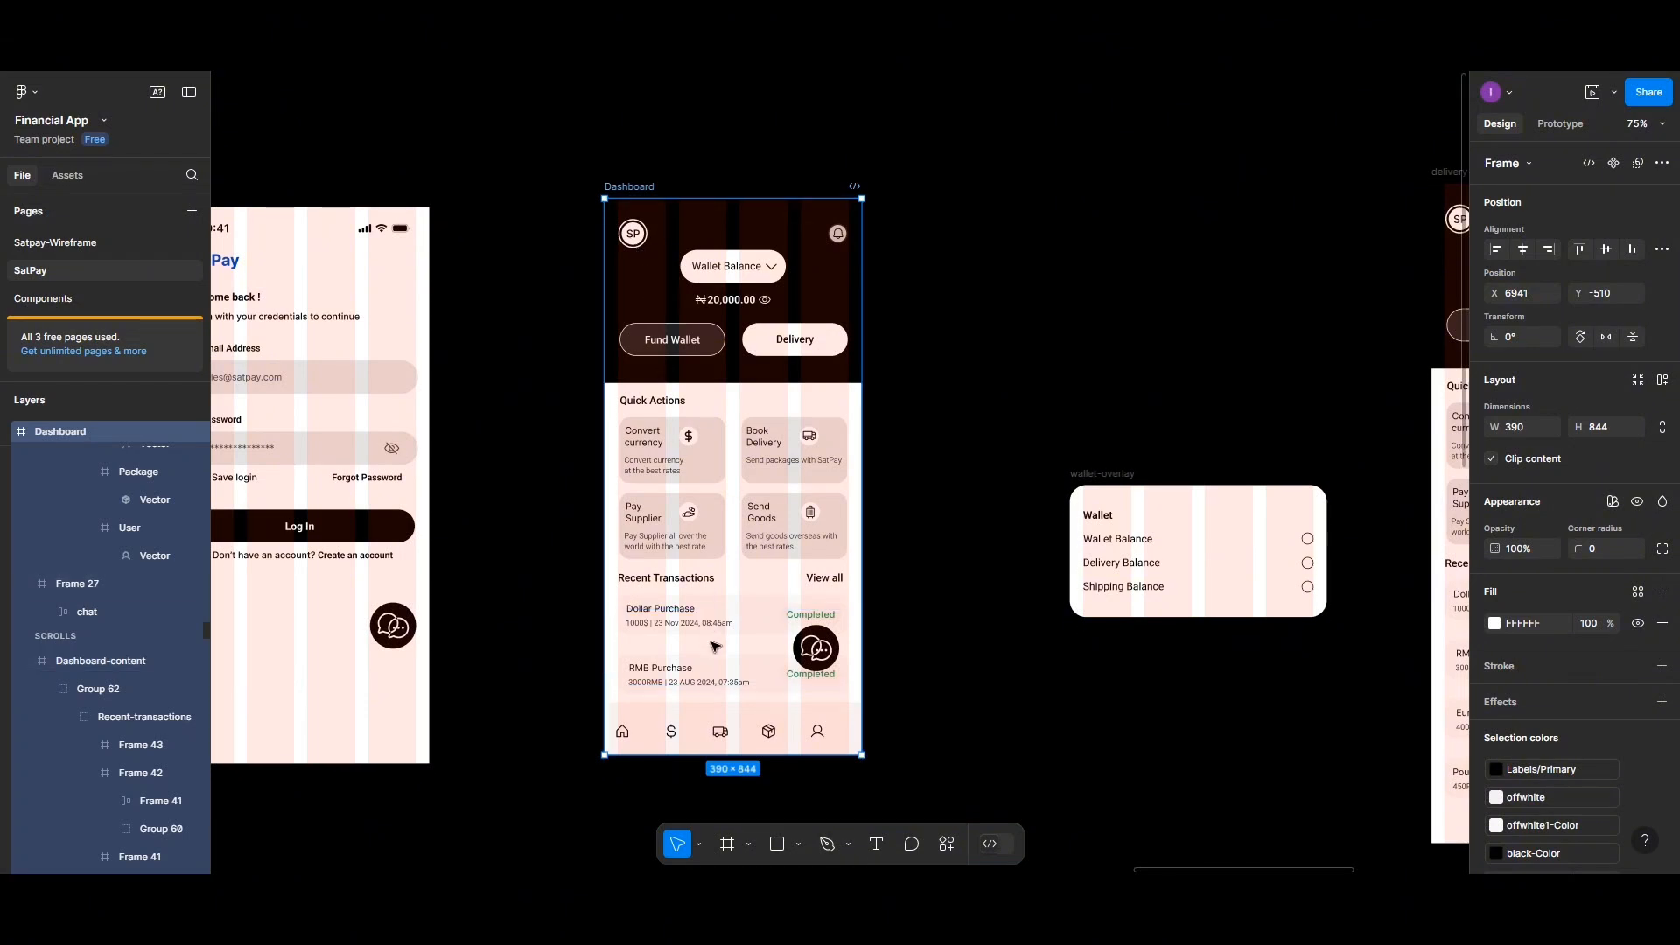
ctrl+scroll(715, 646, up, 5)
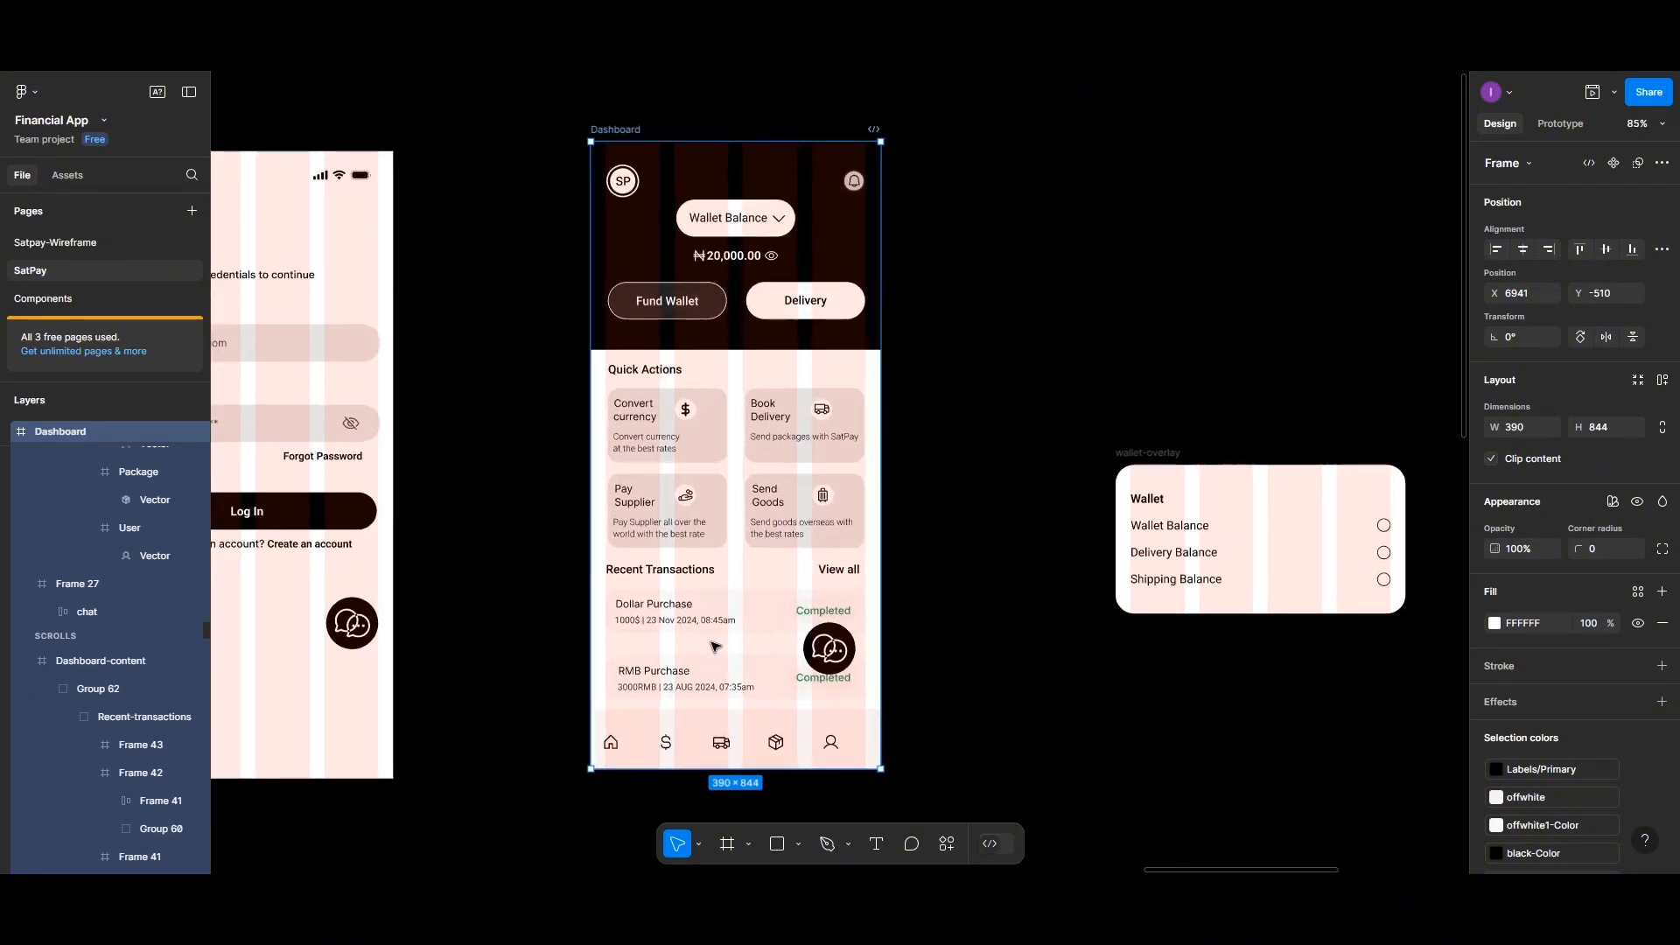
scroll(715, 646, down, 3)
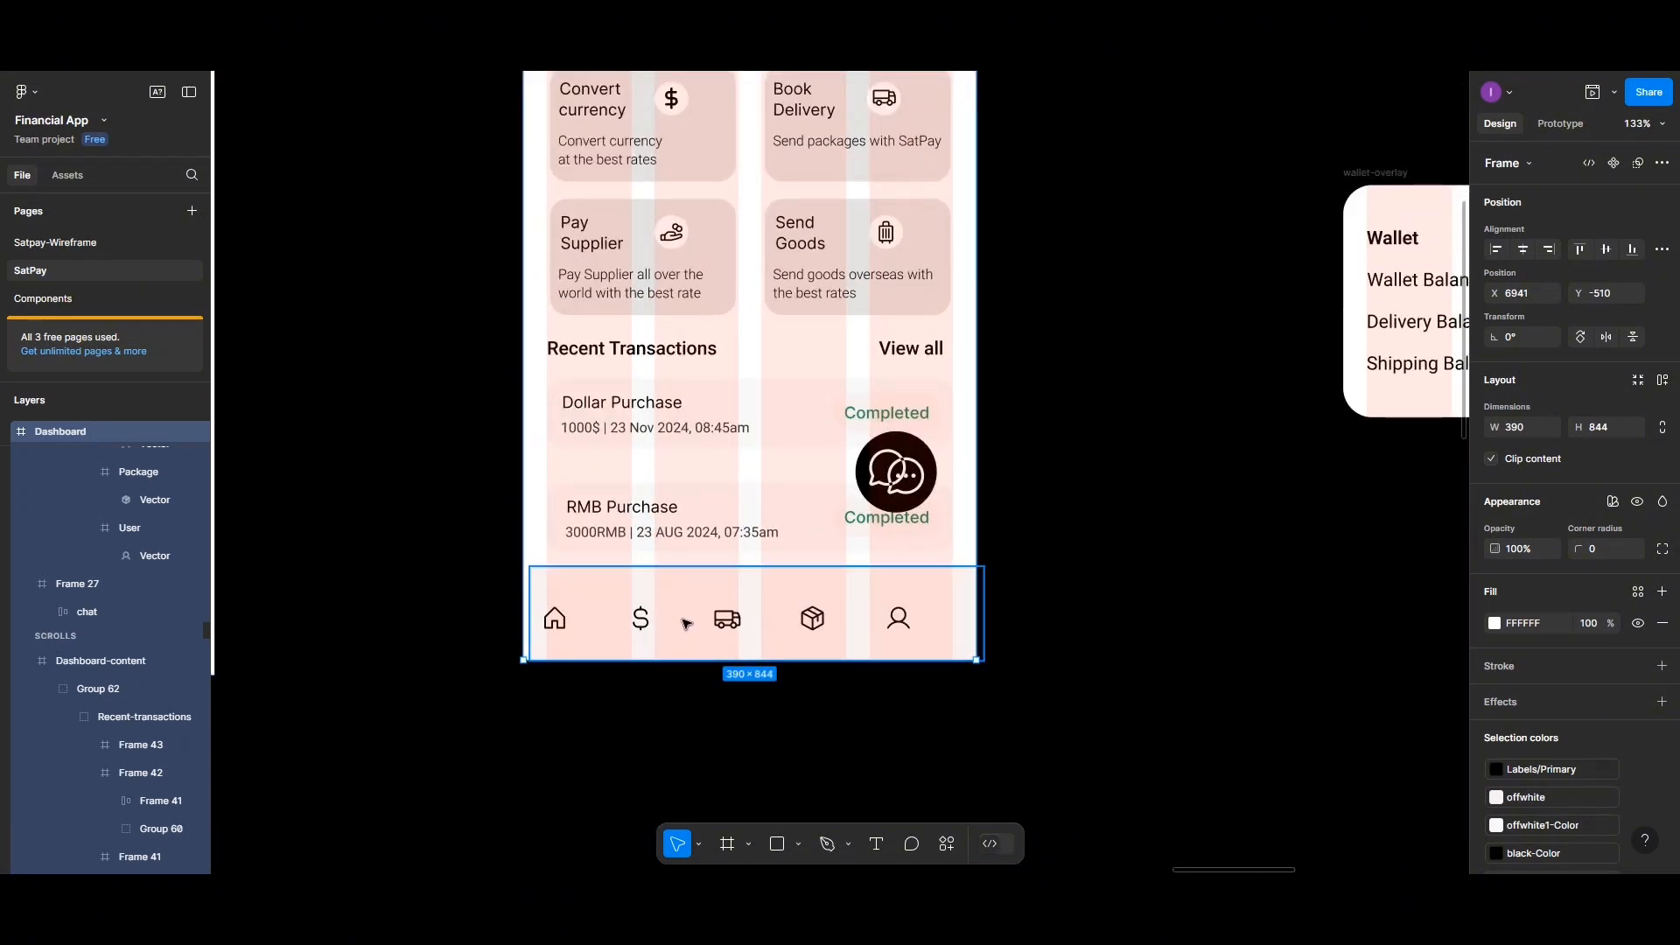
click(688, 624)
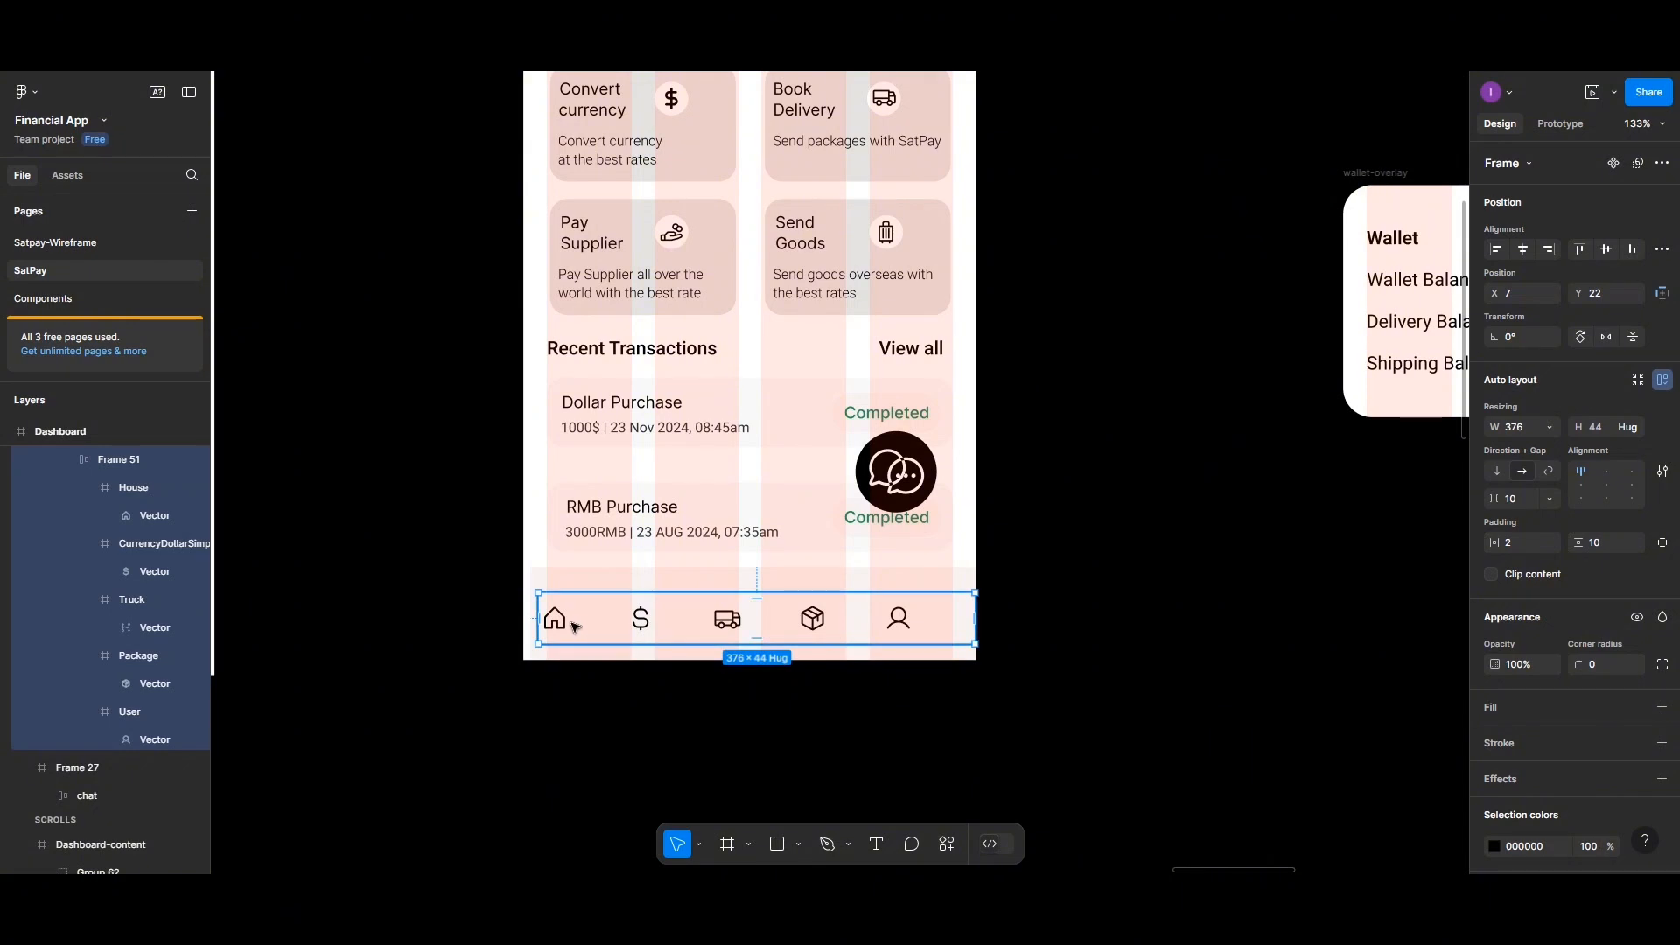
key(shift+a)
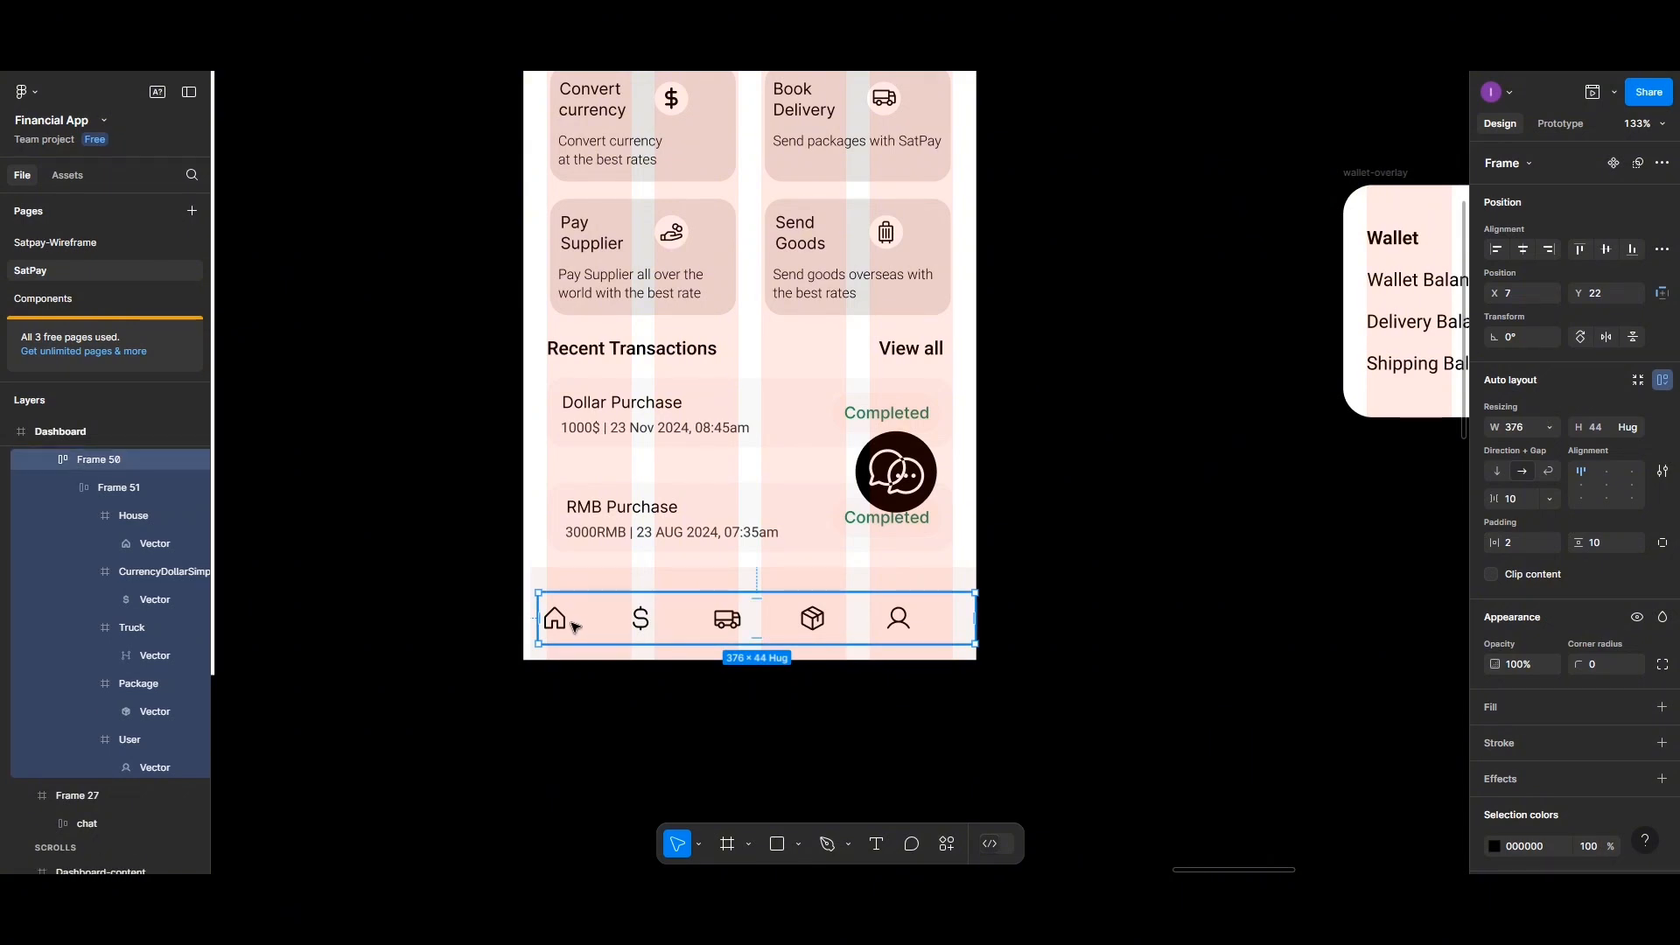
right_click(573, 622)
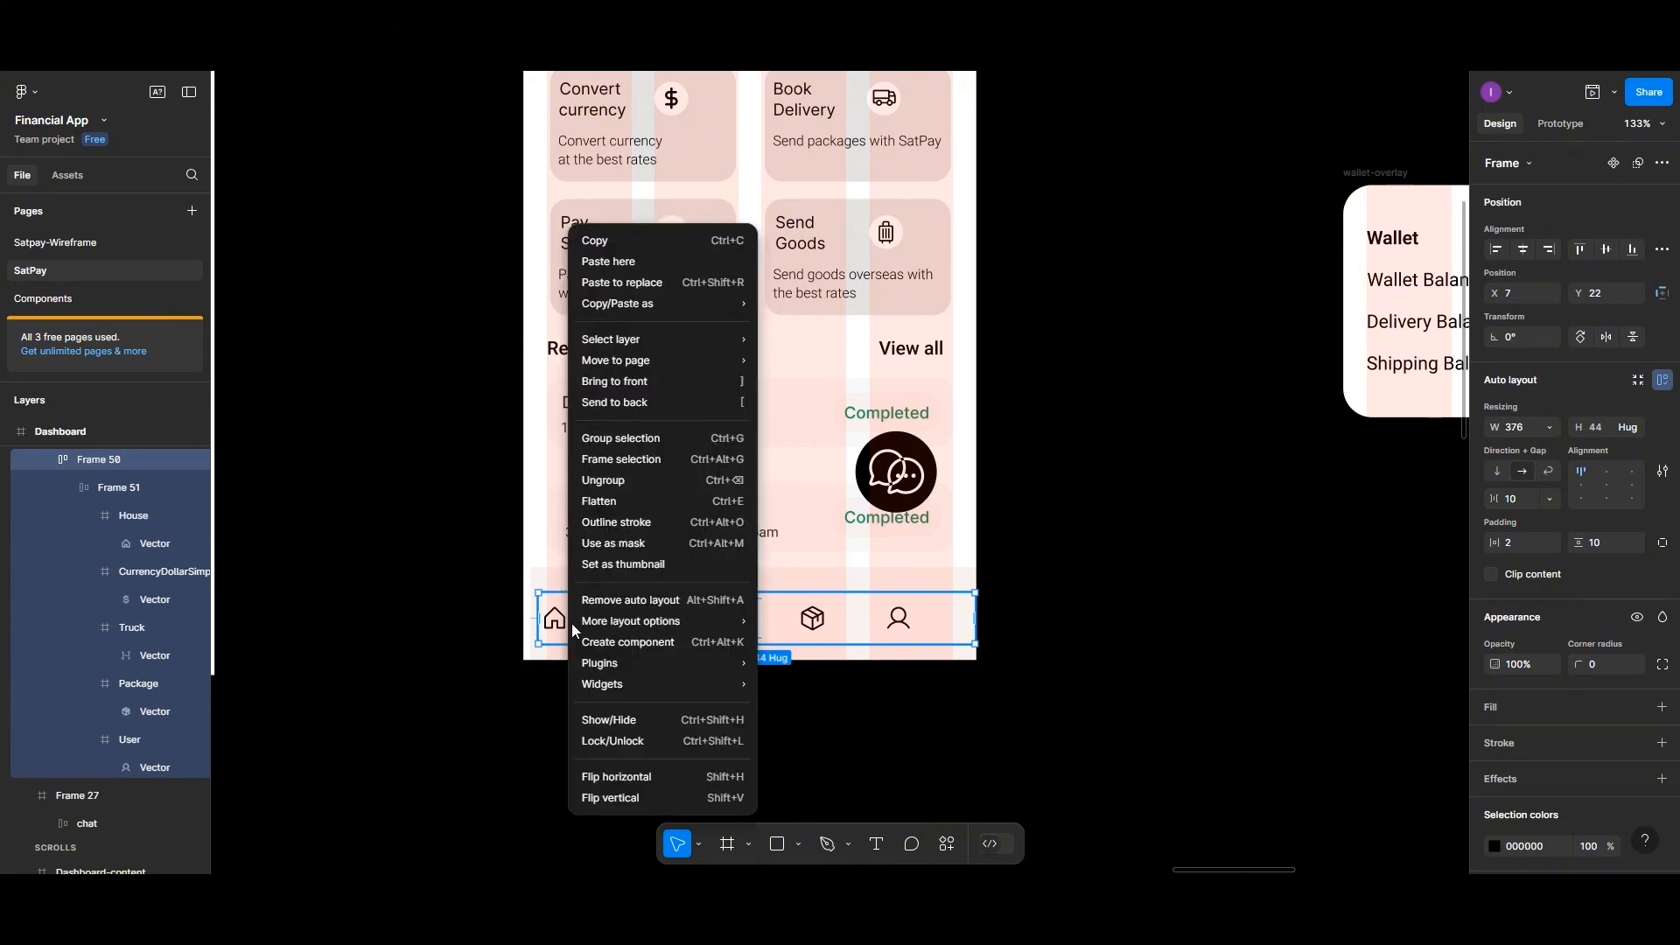
click(580, 606)
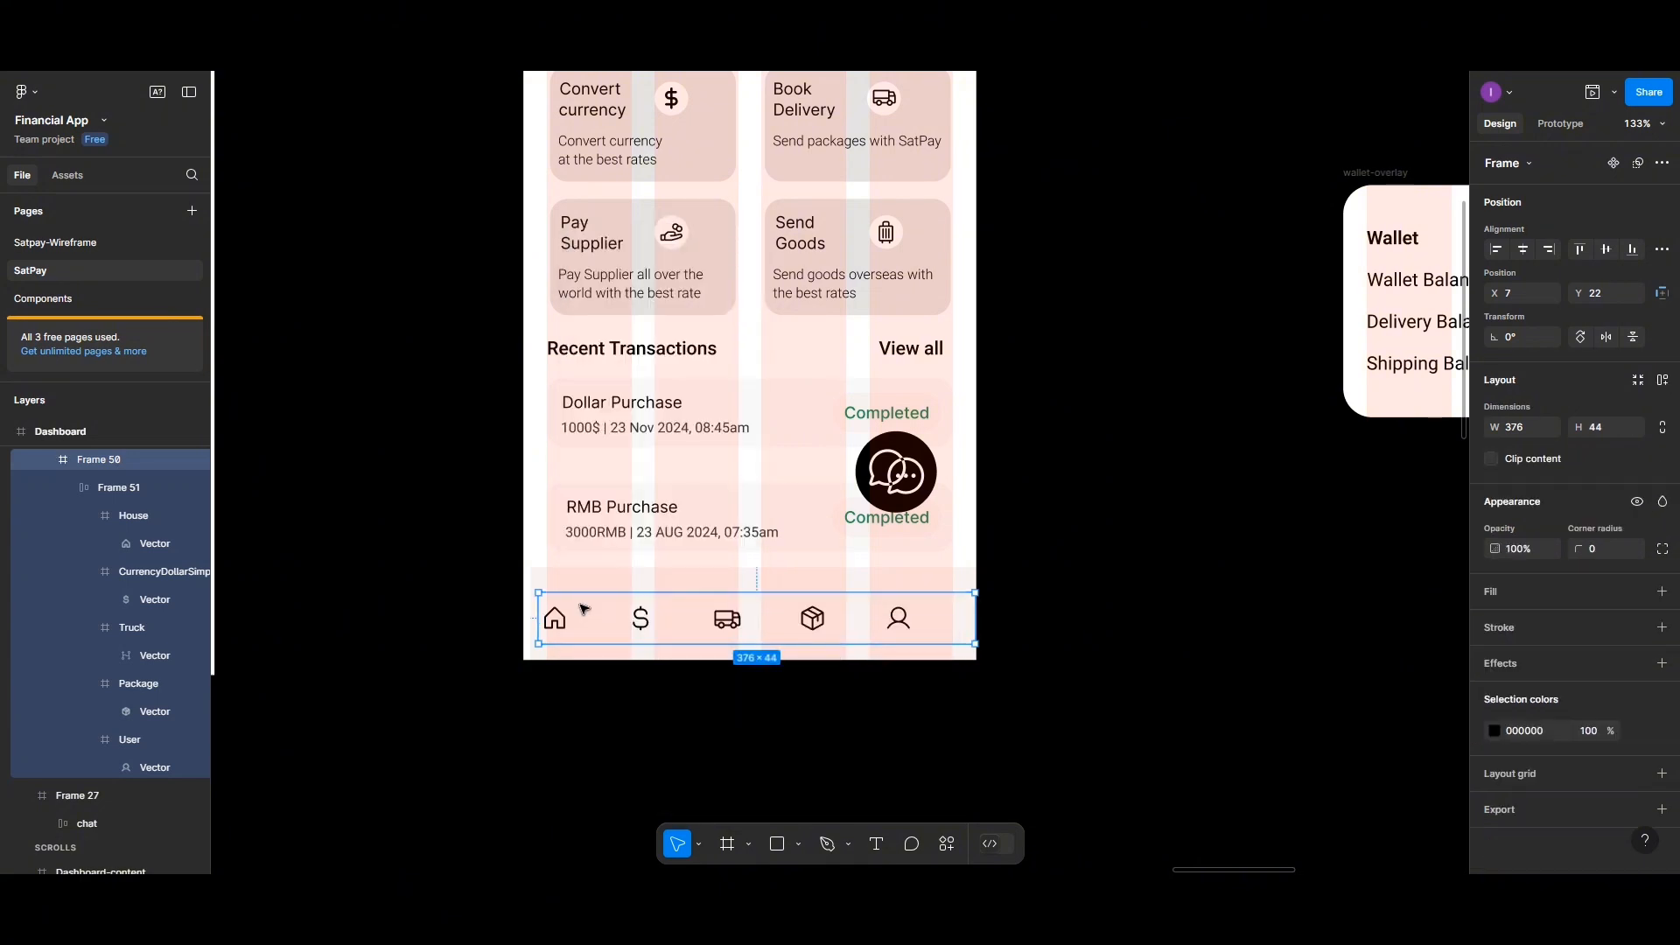
Add a text label reading "Dashboard" just below the home icon in the navigation bar
scroll(676, 641, up, 5)
scroll(676, 642, up, 4)
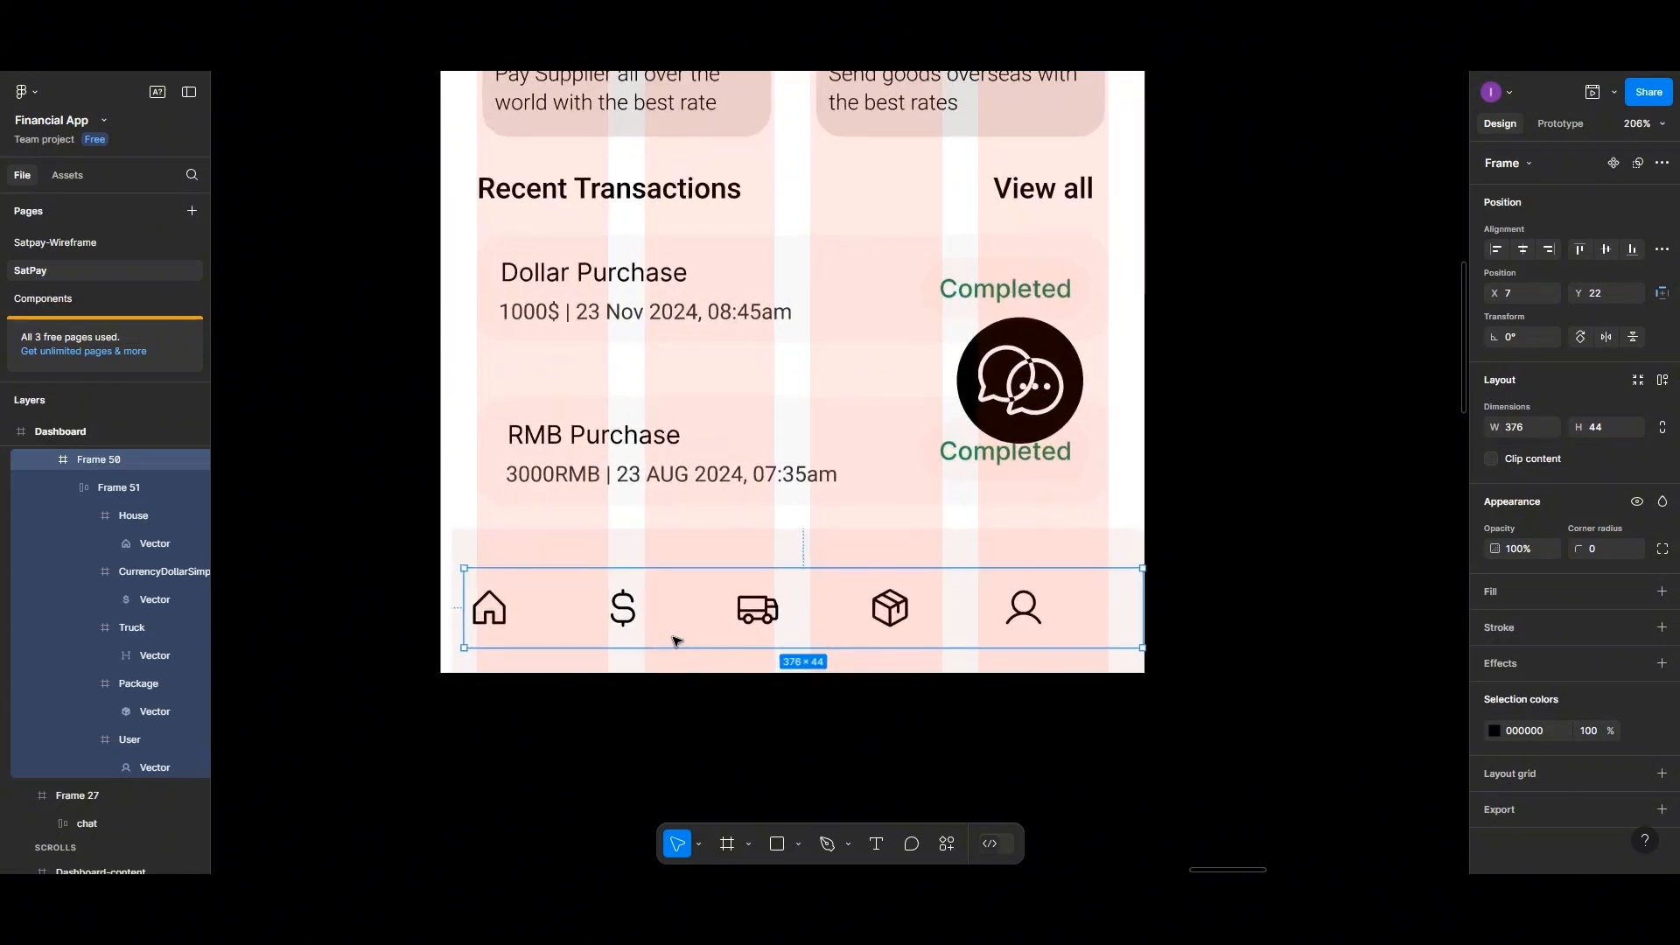
scroll(676, 641, up, 1)
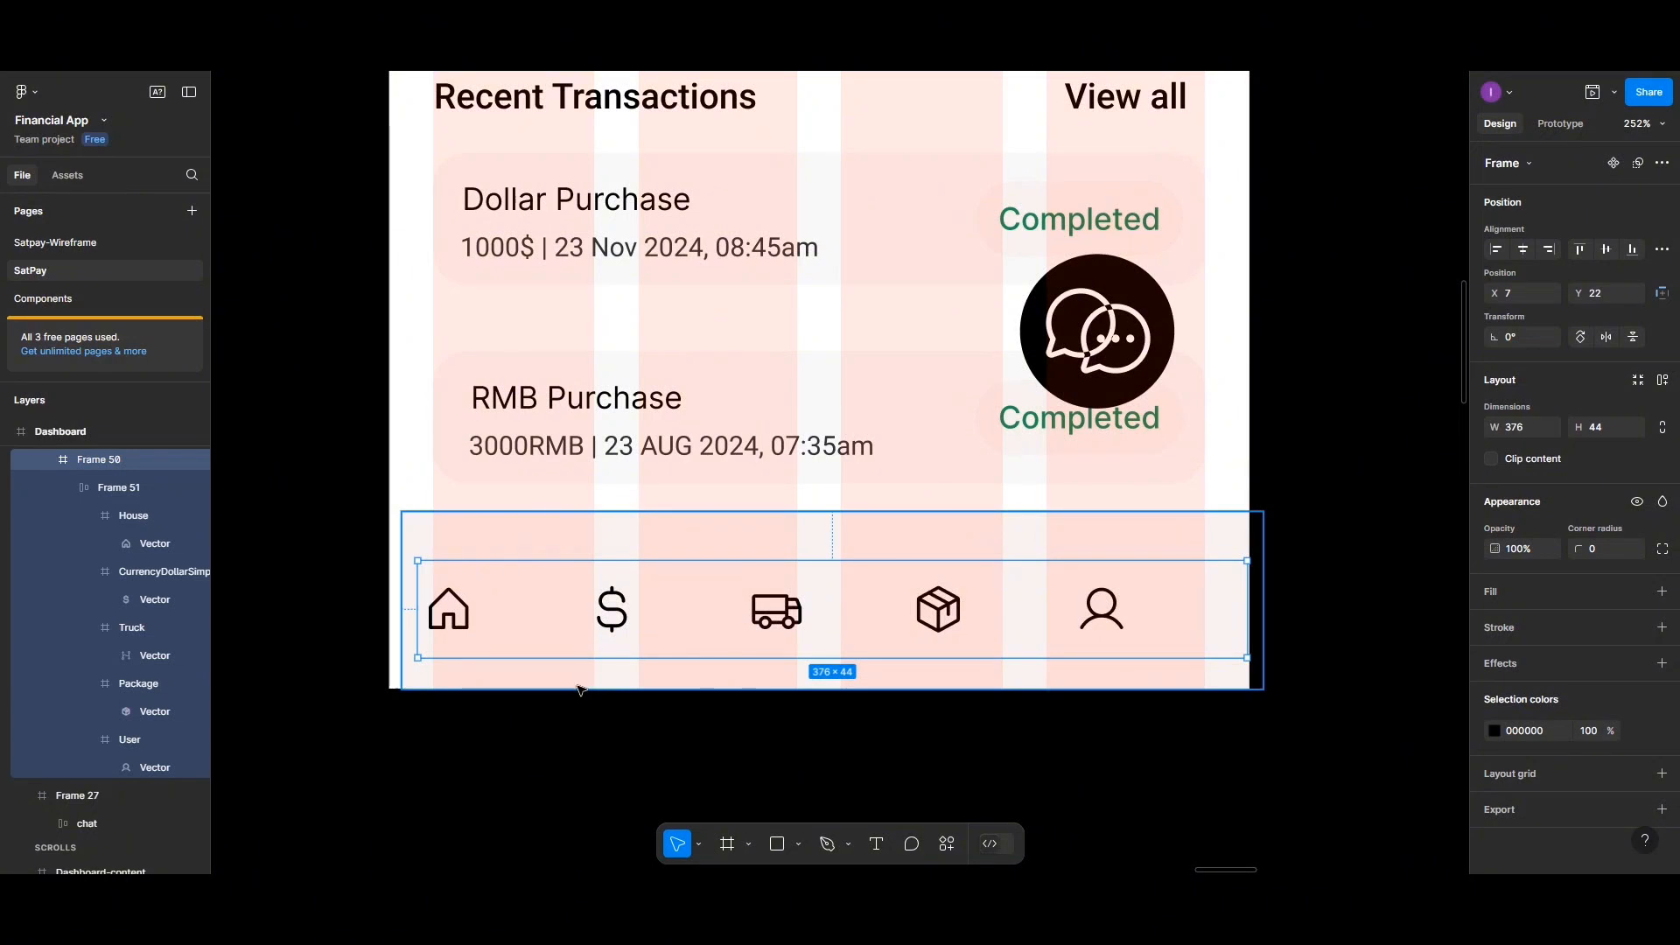
scroll(487, 686, left, 3)
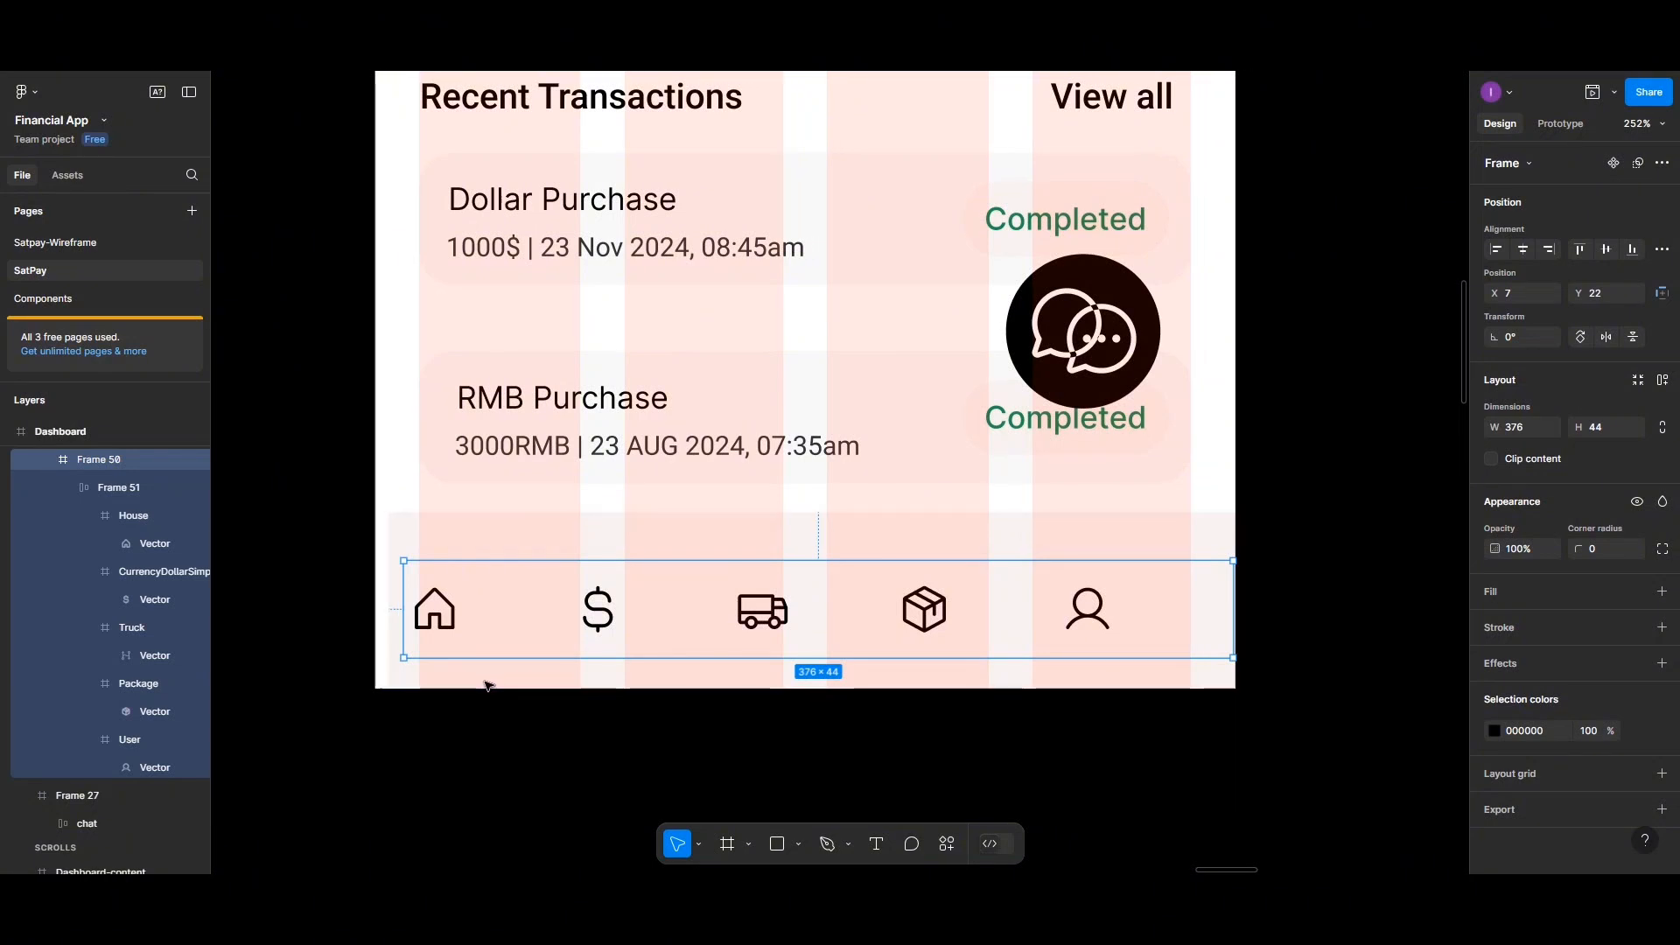
scroll(488, 686, up, 1)
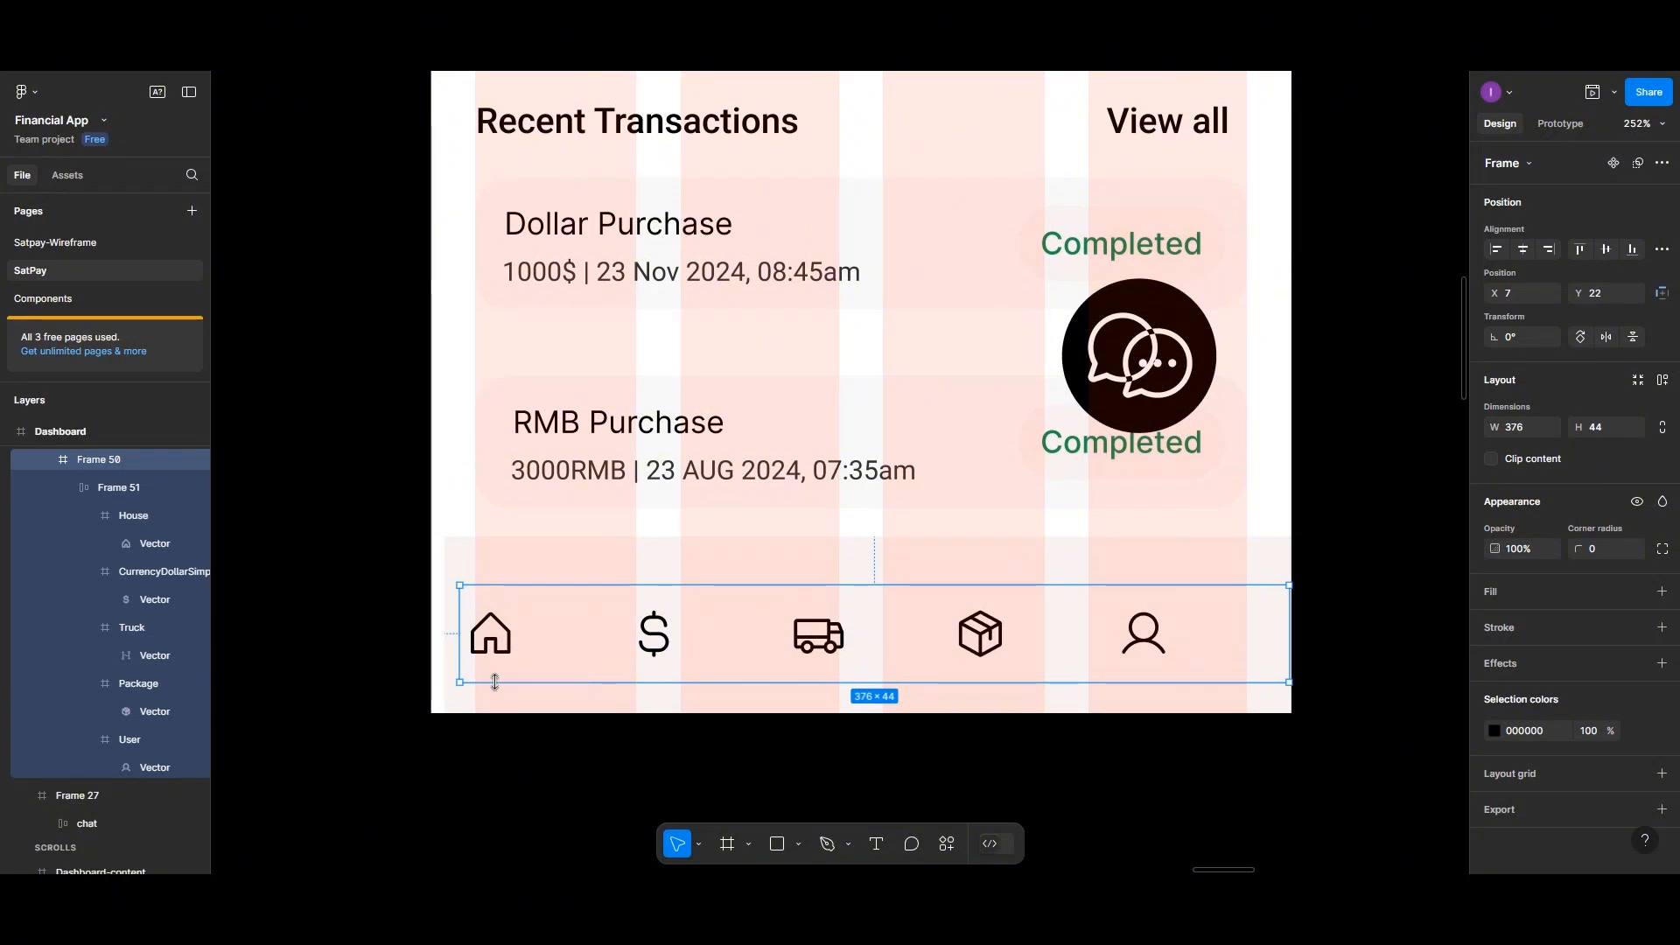
scroll(525, 696, down, 1)
scroll(569, 709, left, 3)
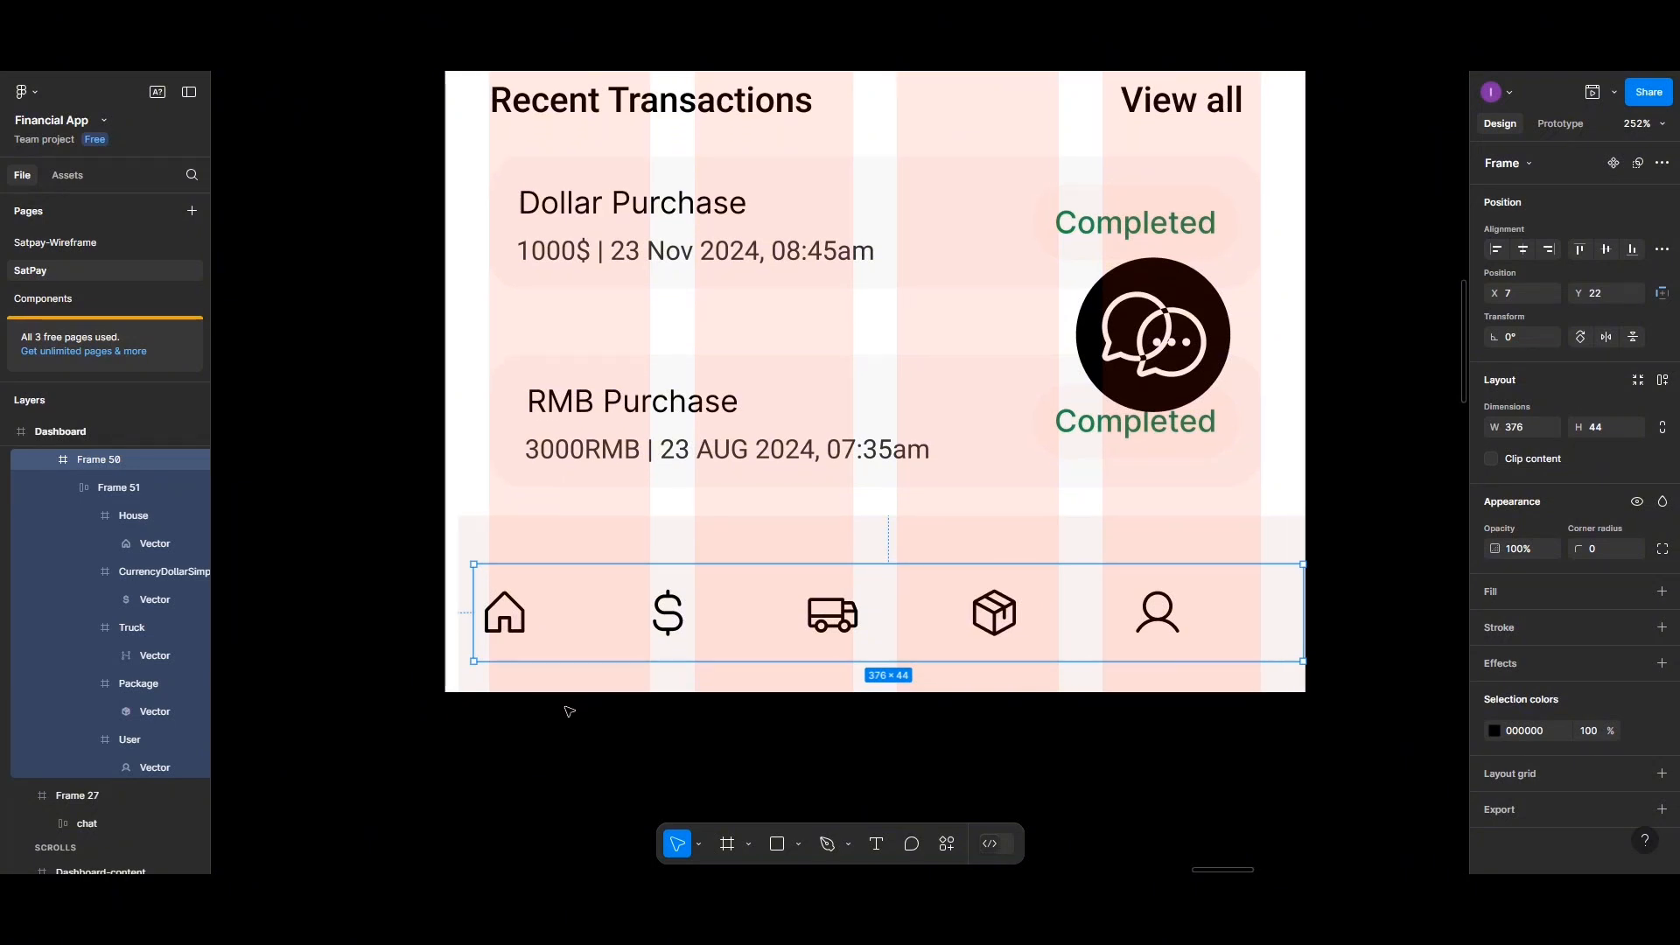
click(879, 851)
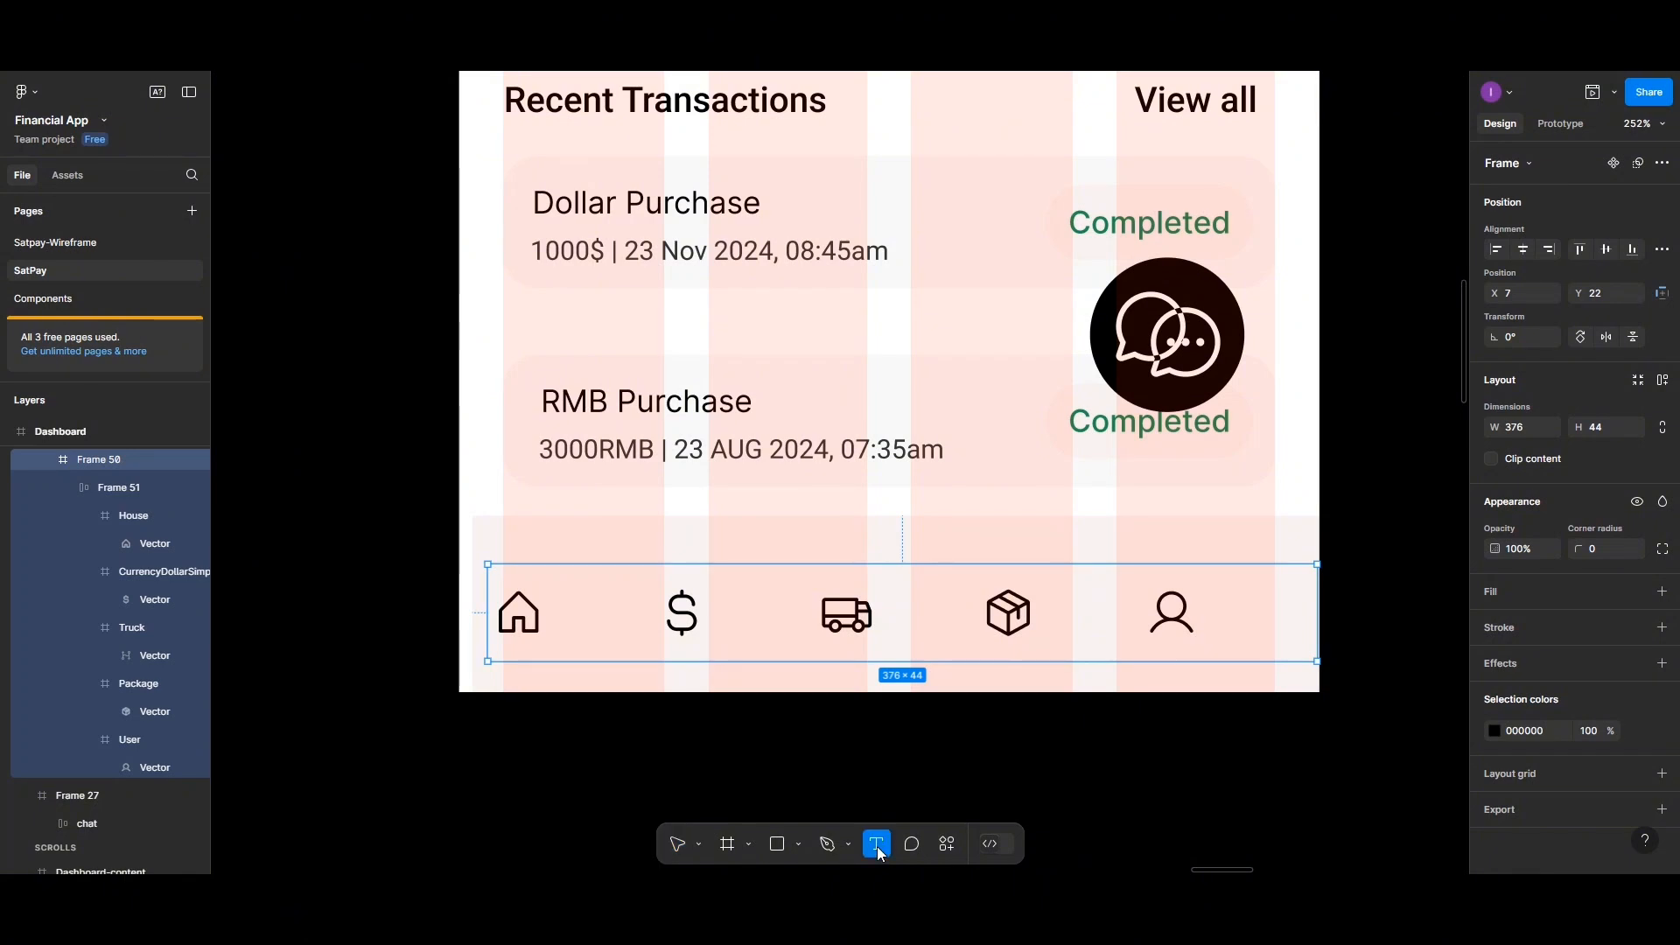
click(507, 644)
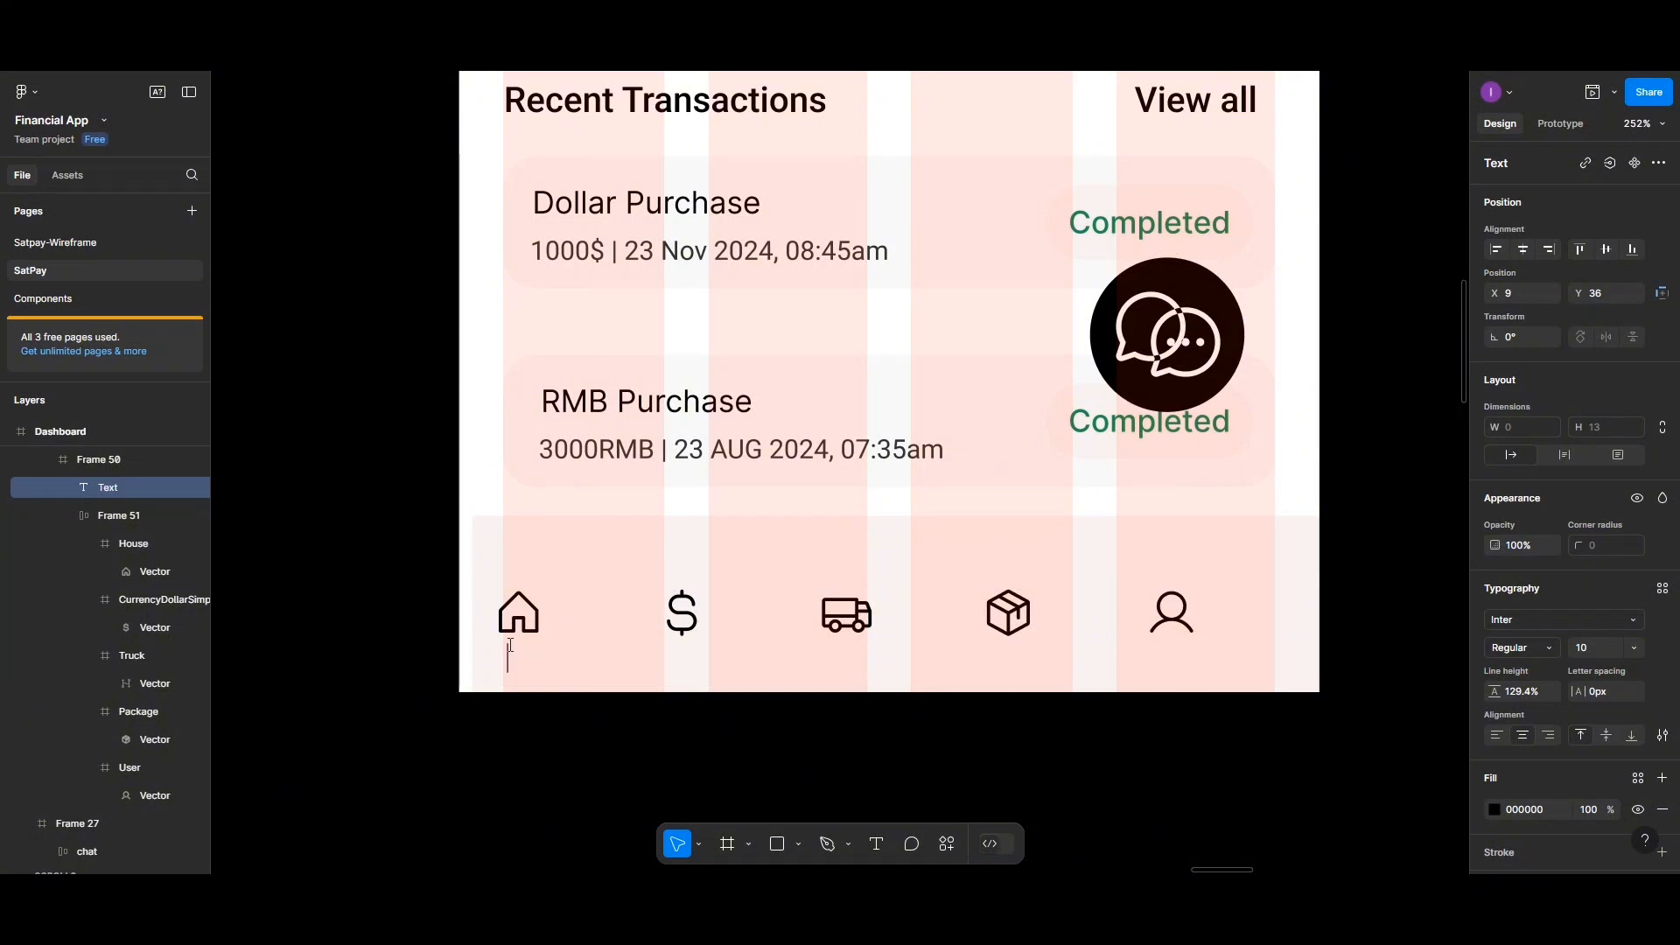
text(Dashboard)
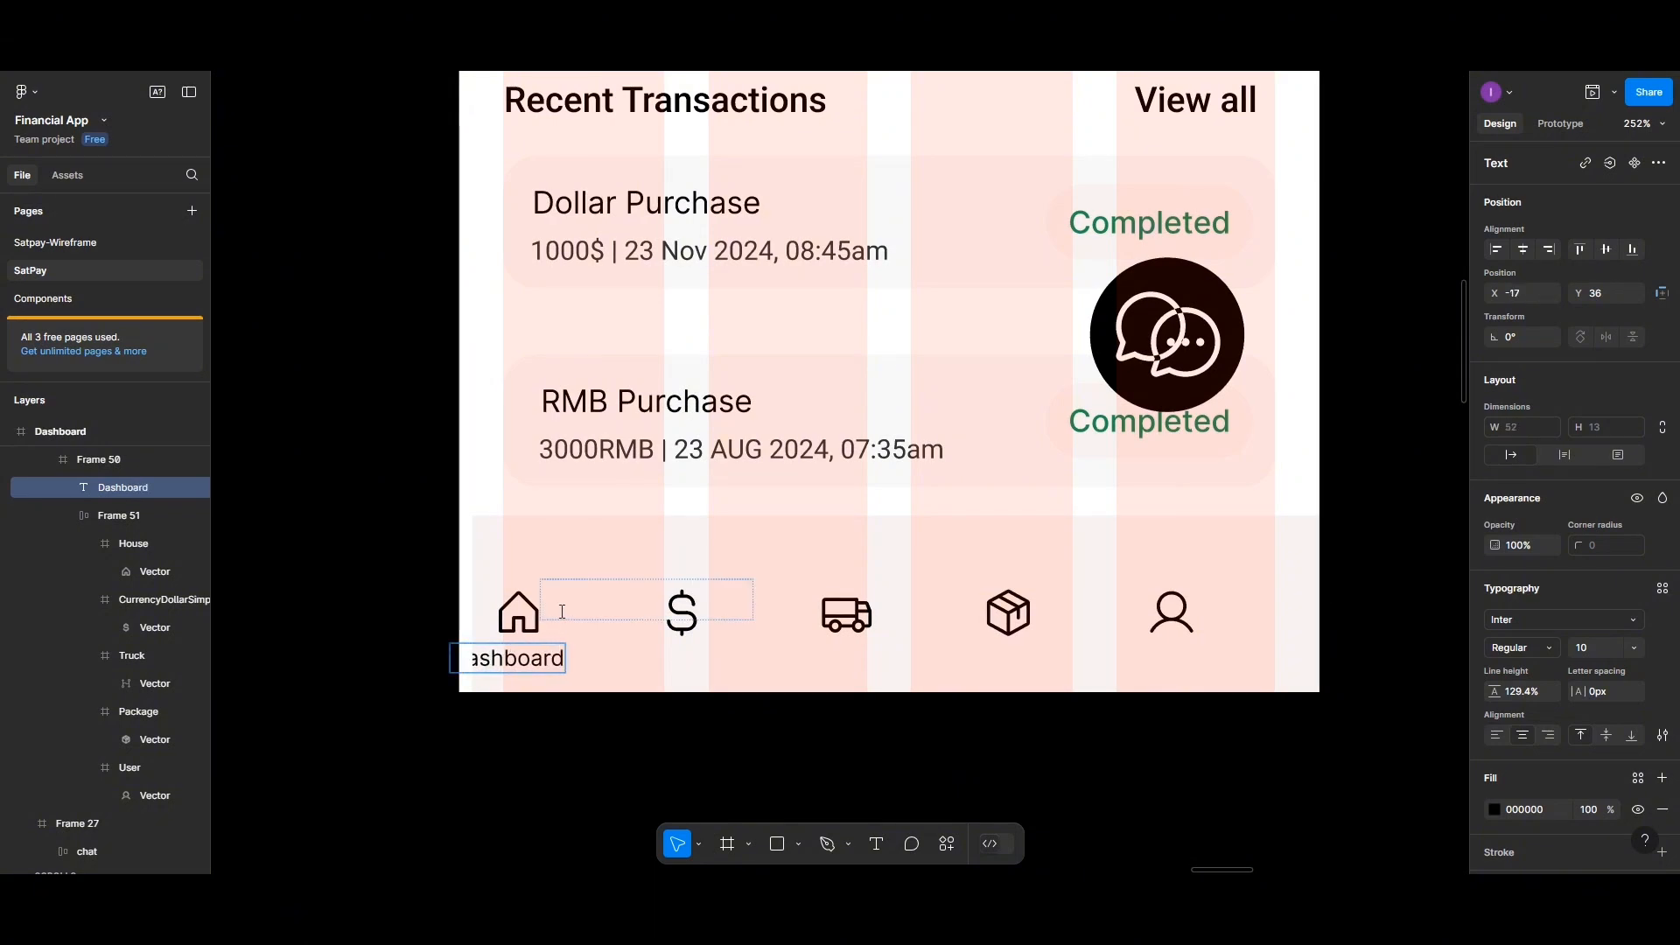
key(Escape)
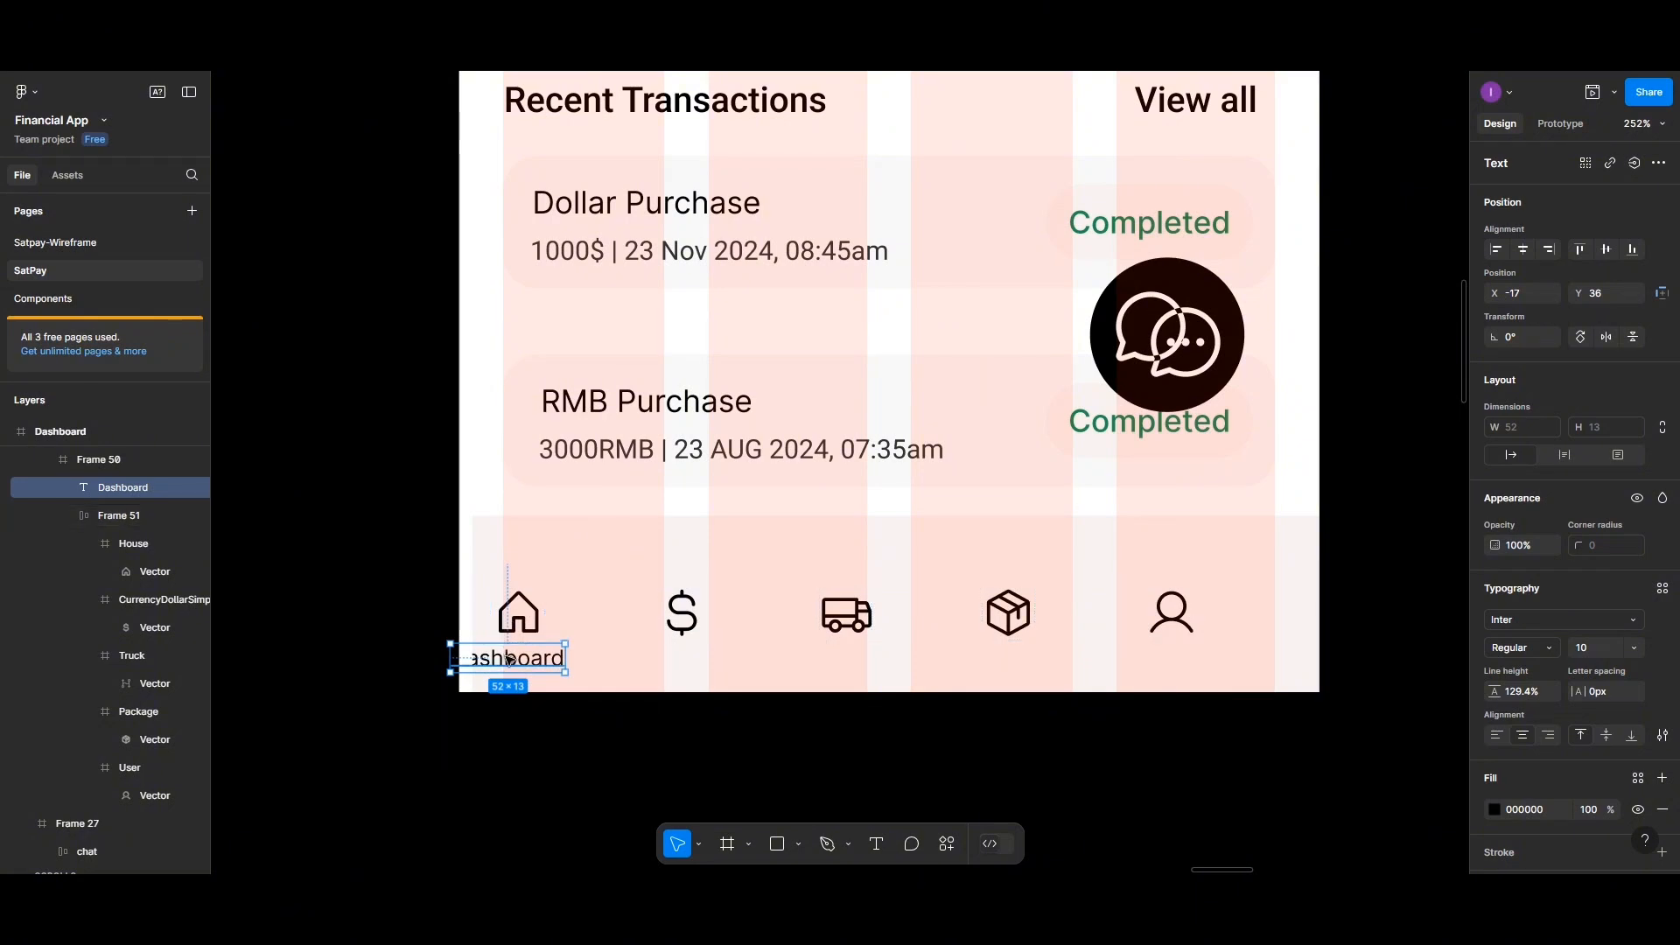
Remove auto layout from the icon row and reposition it higher and further right in the navigation frame
click(522, 628)
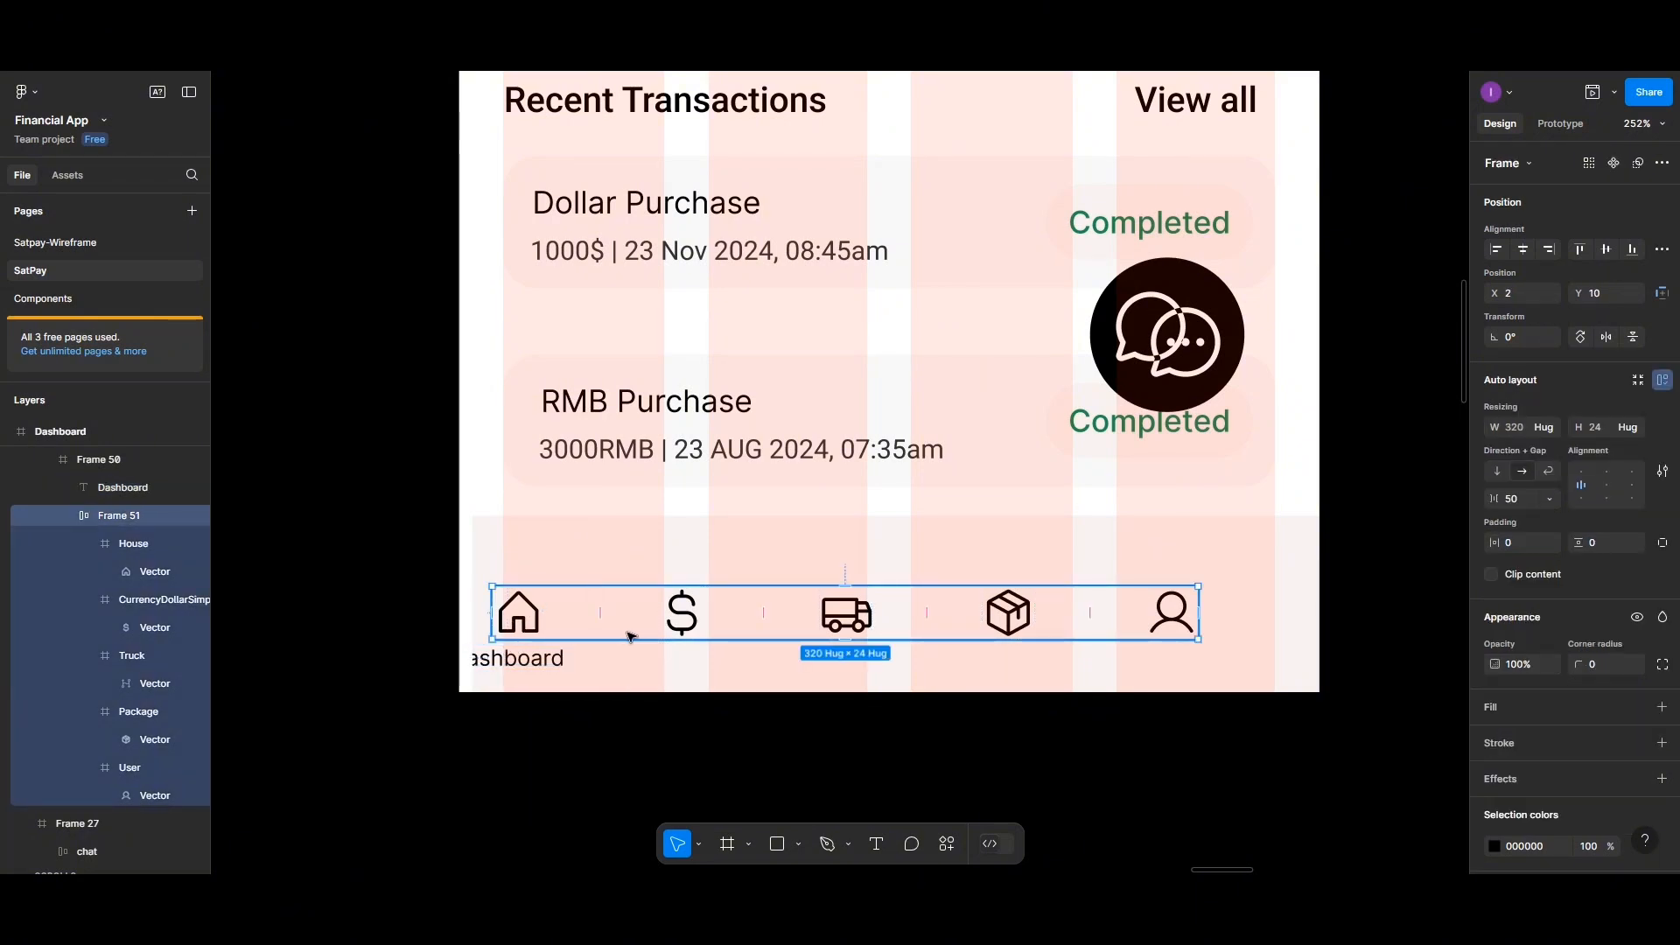
mouse_move(635, 643)
mouse_down()
mouse_move(635, 663)
mouse_move(635, 646)
mouse_up()
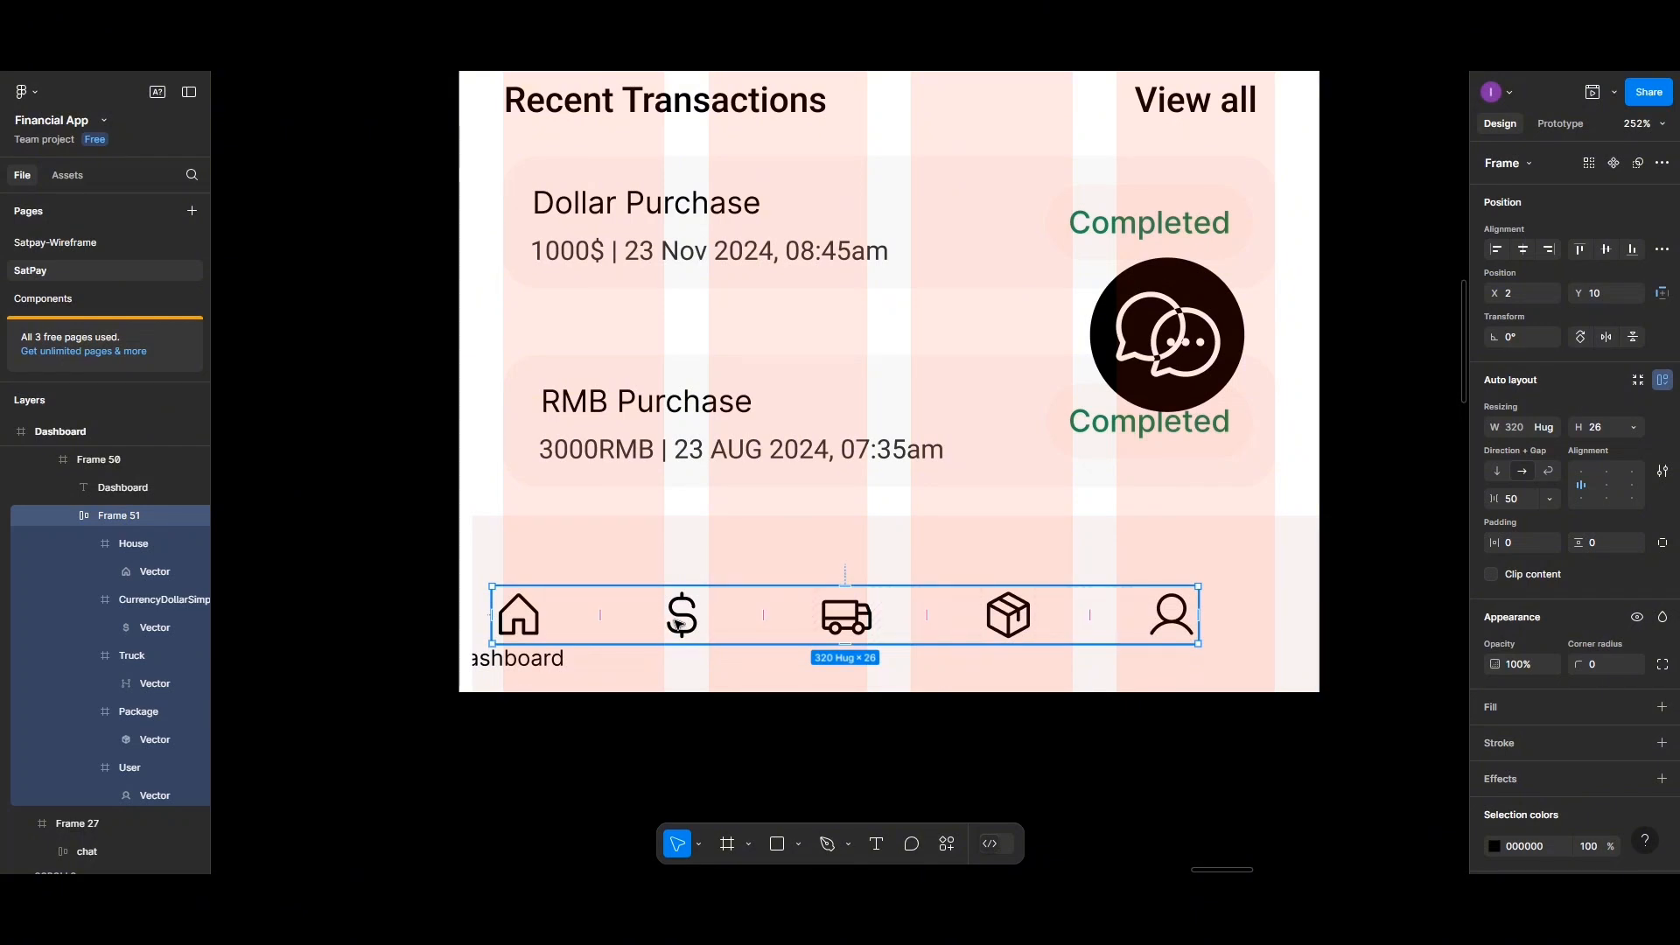
right_click(544, 610)
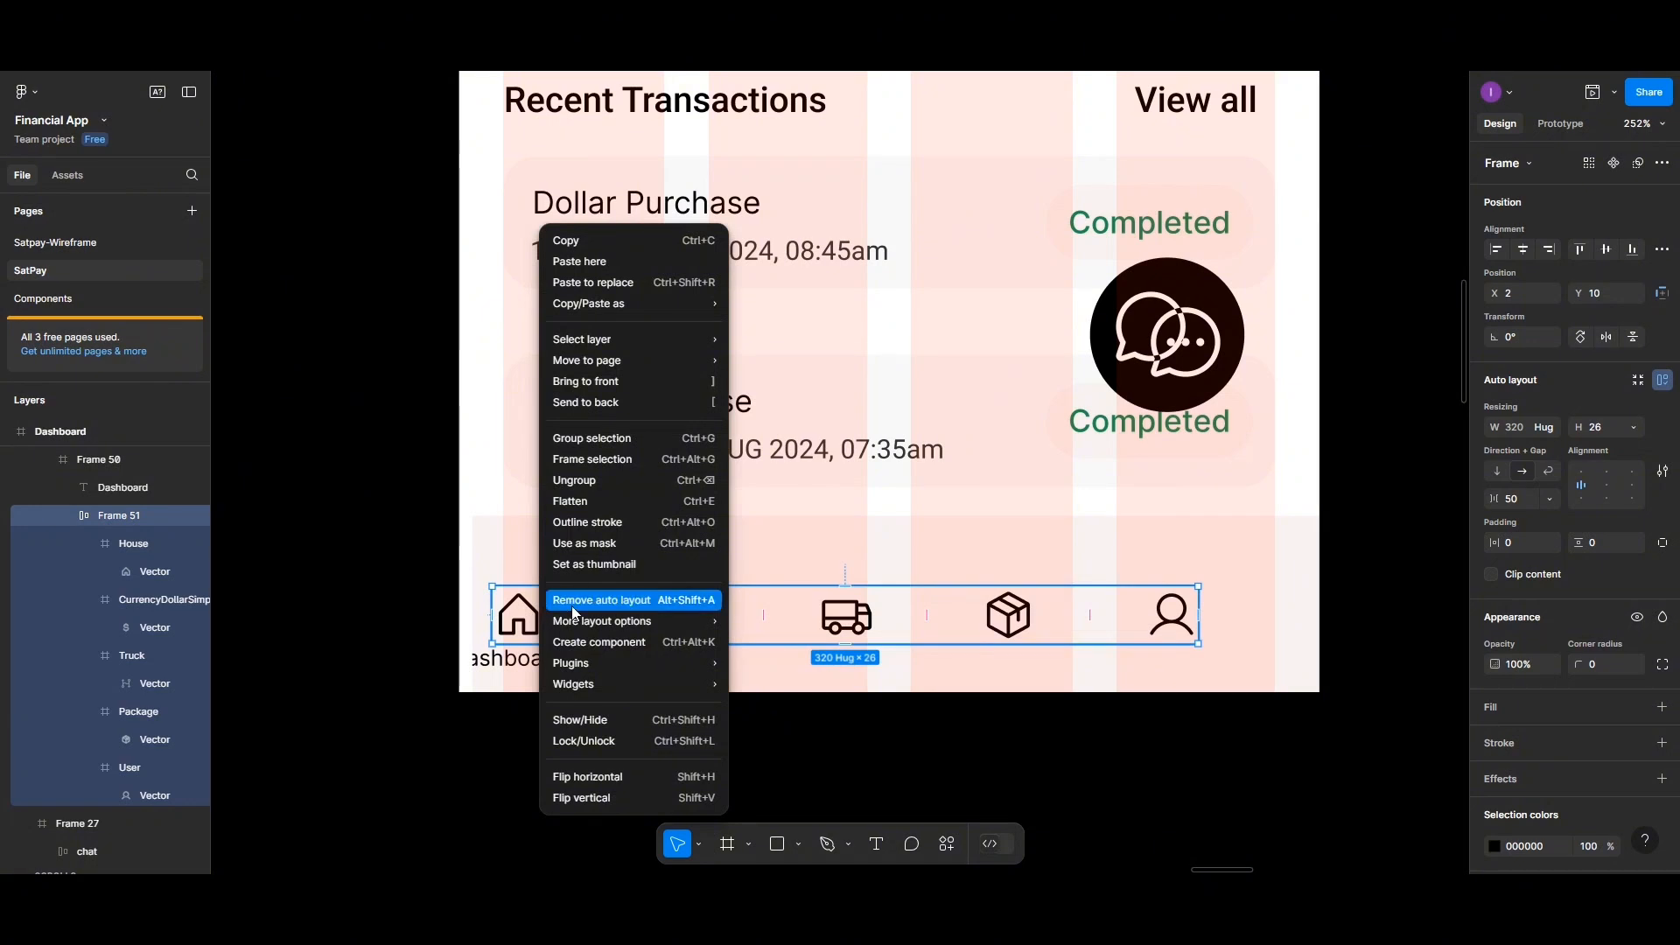
click(574, 606)
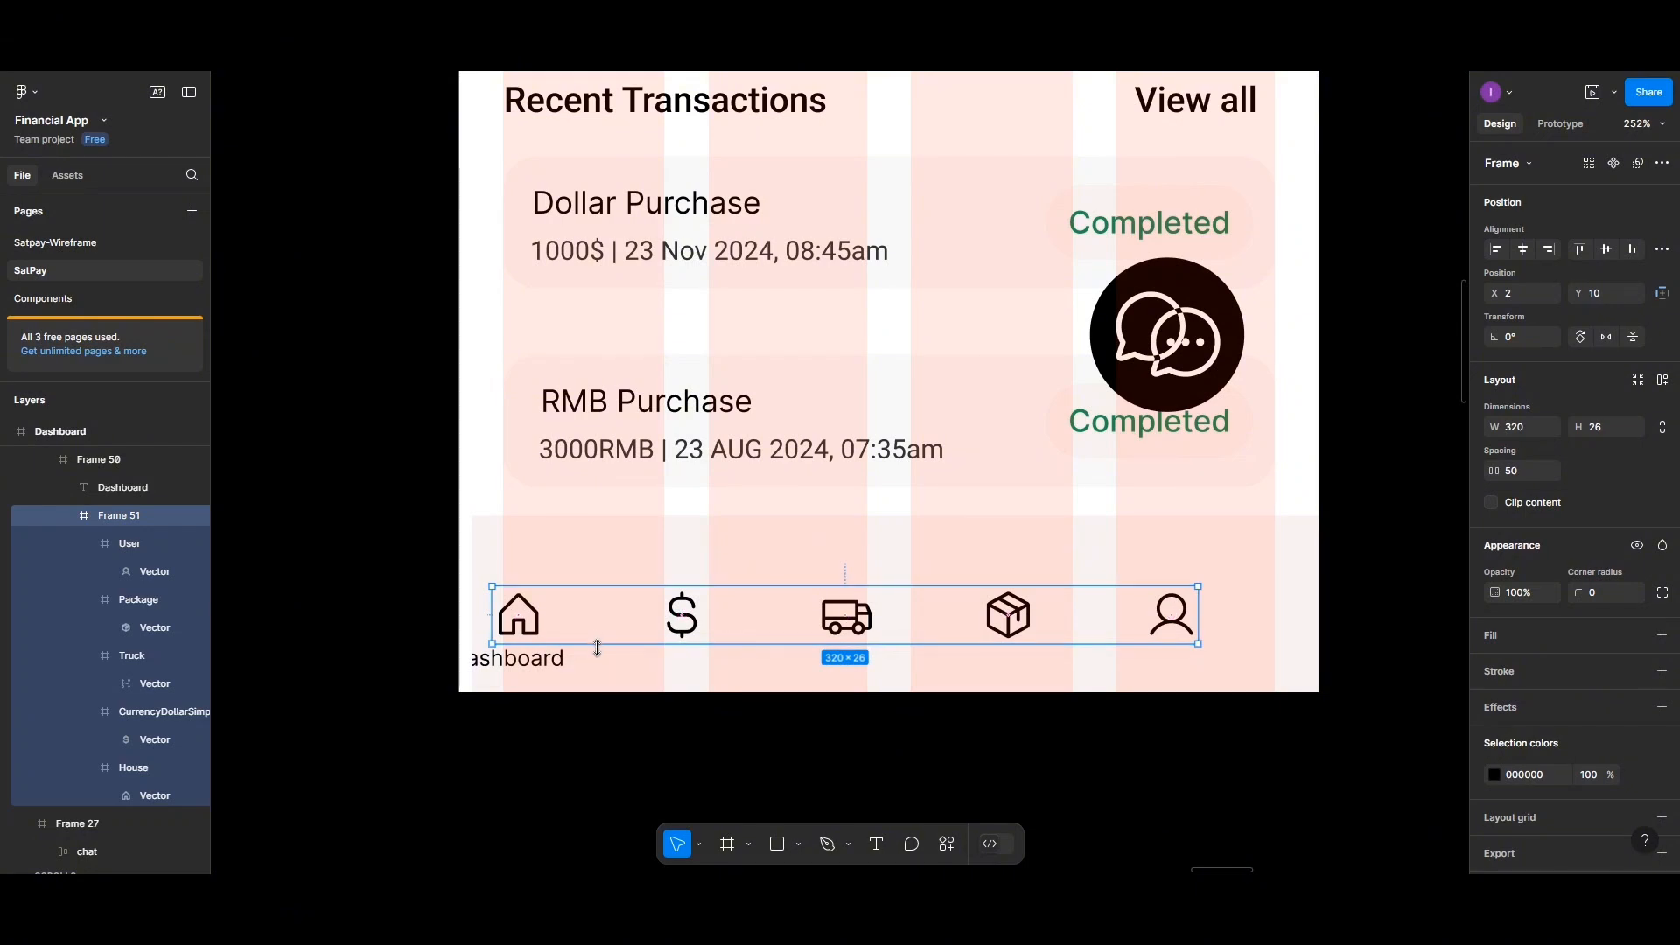
drag(599, 661, 586, 631)
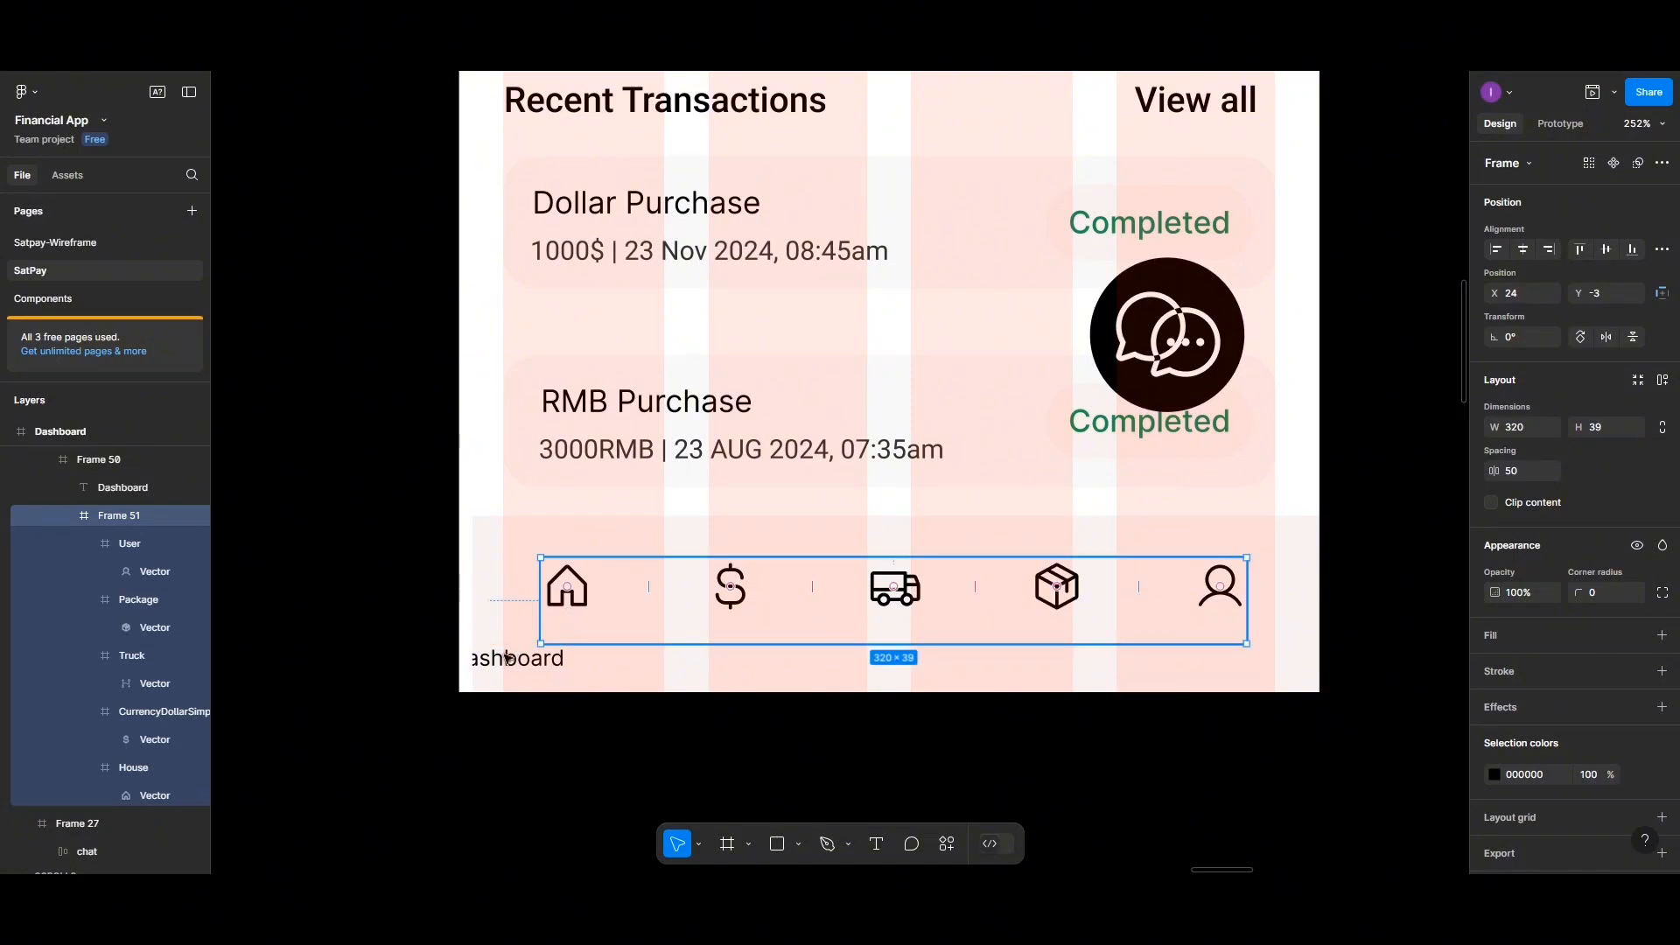
Move the Dashboard label into the icon row, directly beneath the home icon
click(496, 665)
click(592, 576)
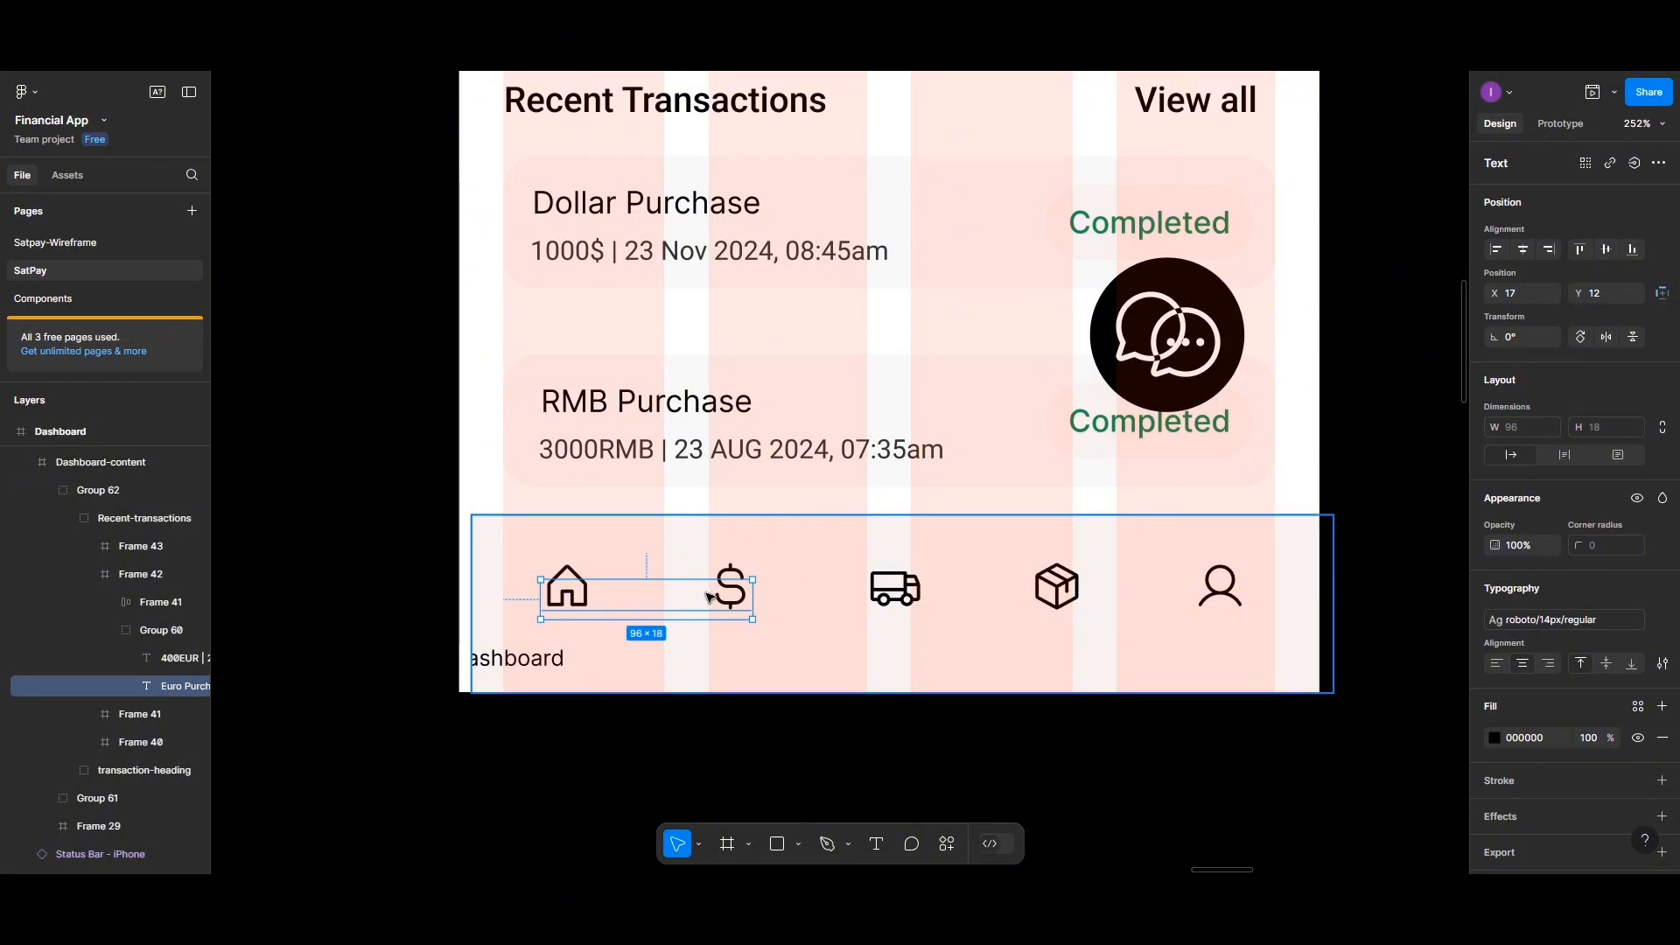
click(770, 575)
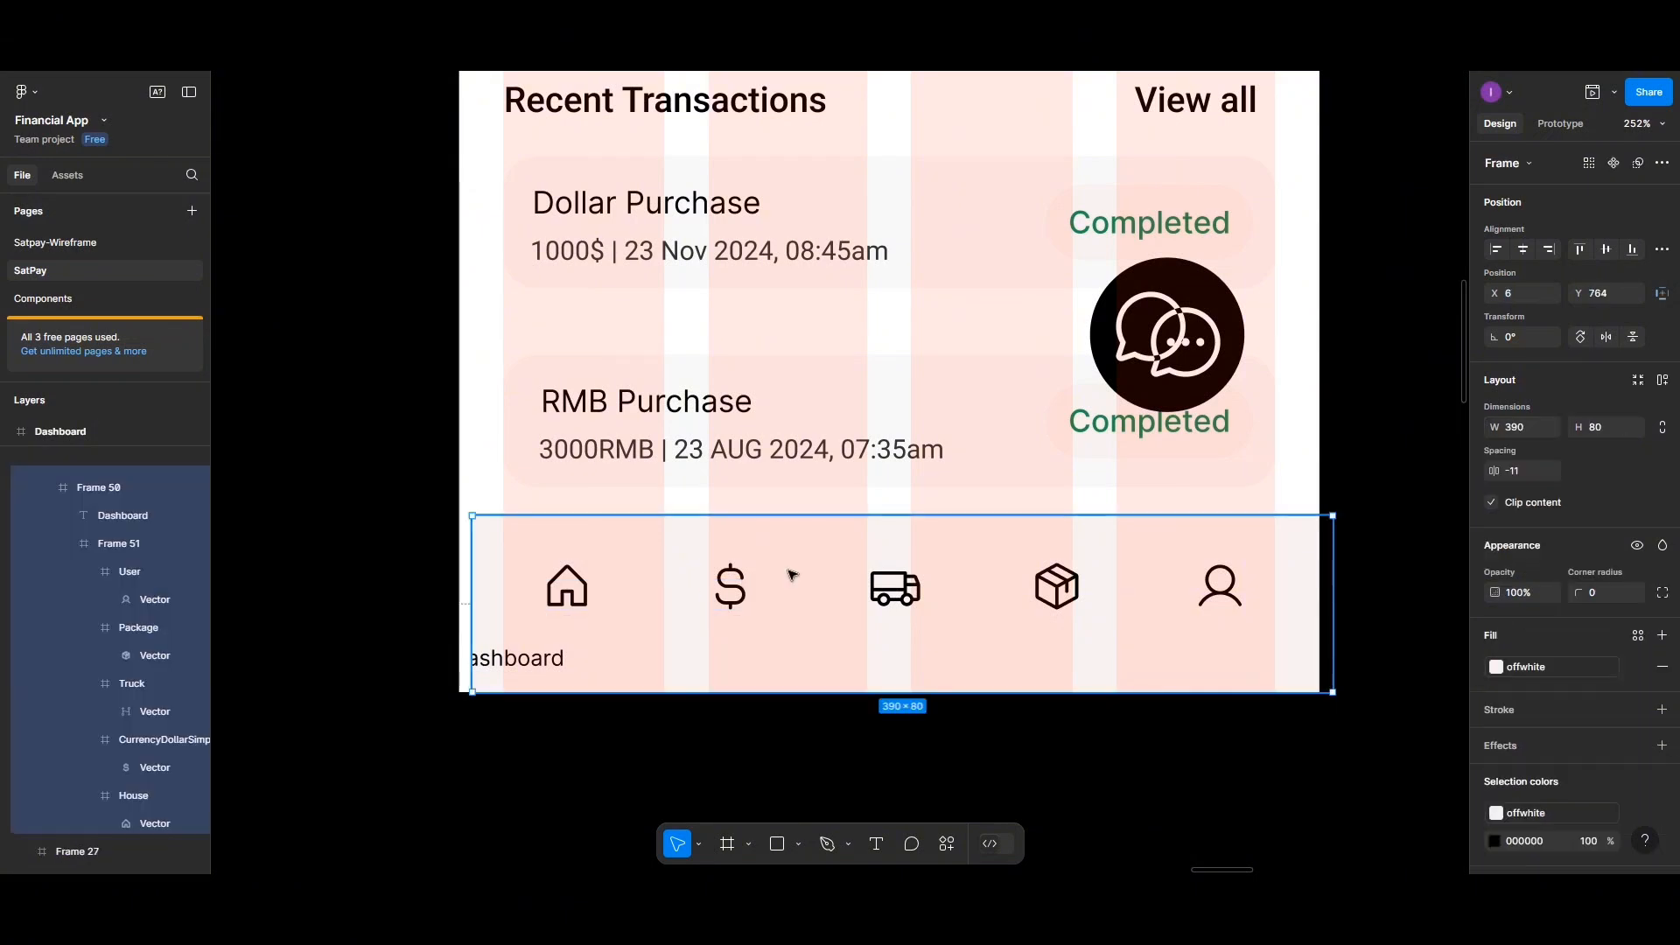
click(558, 662)
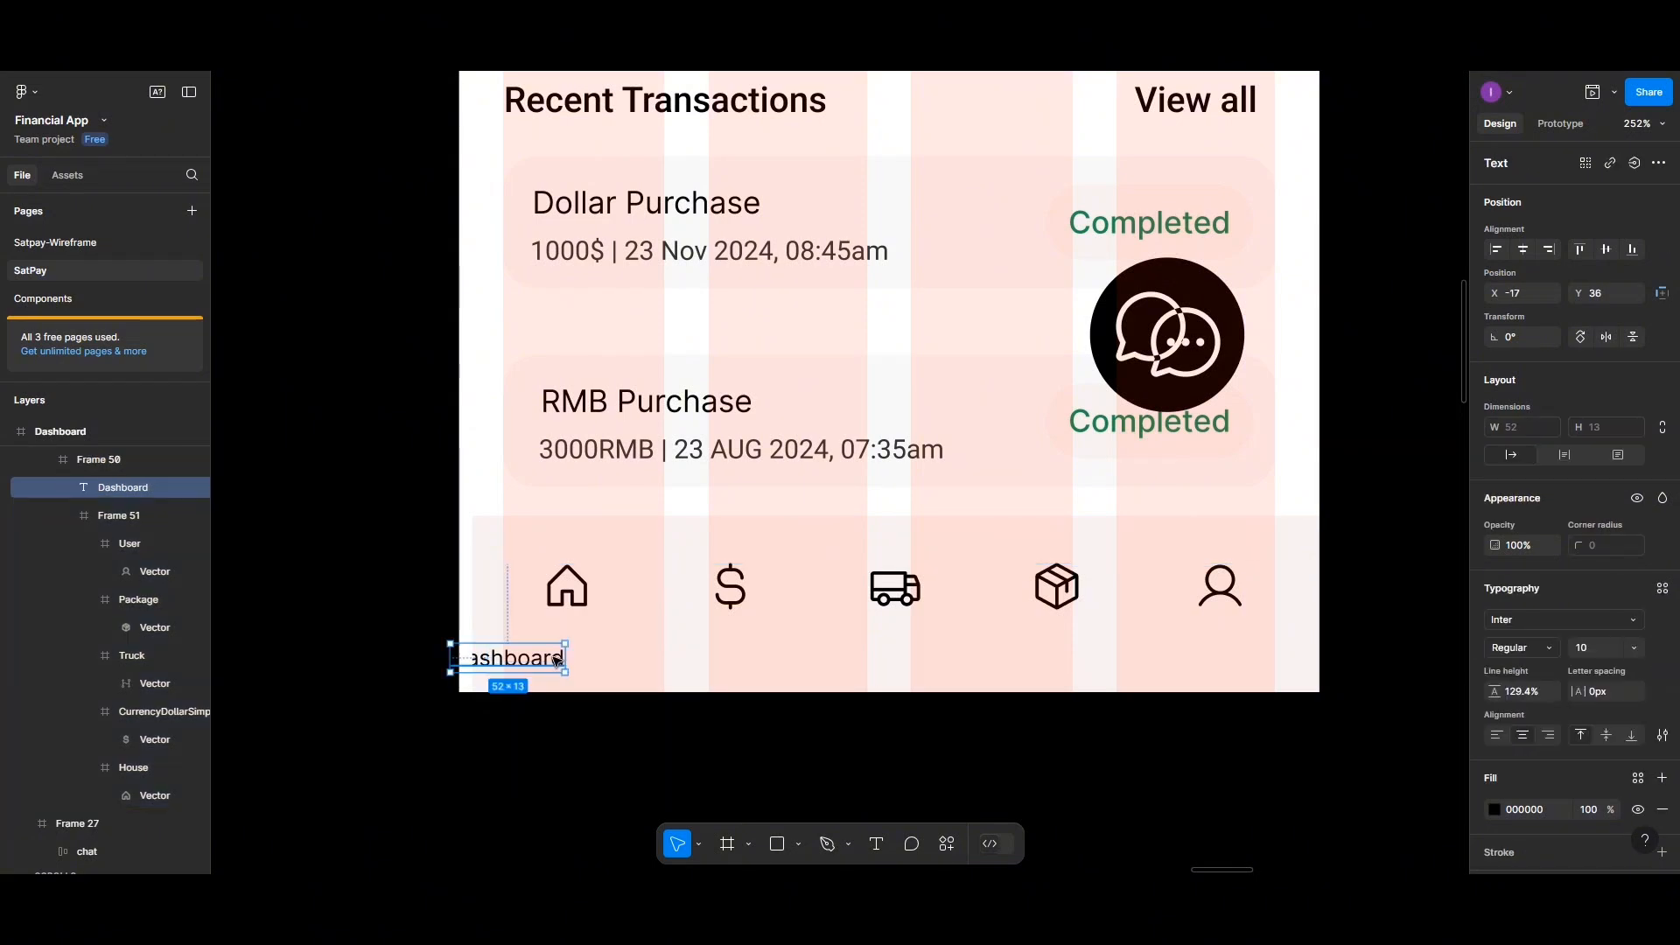
drag(558, 663, 644, 625)
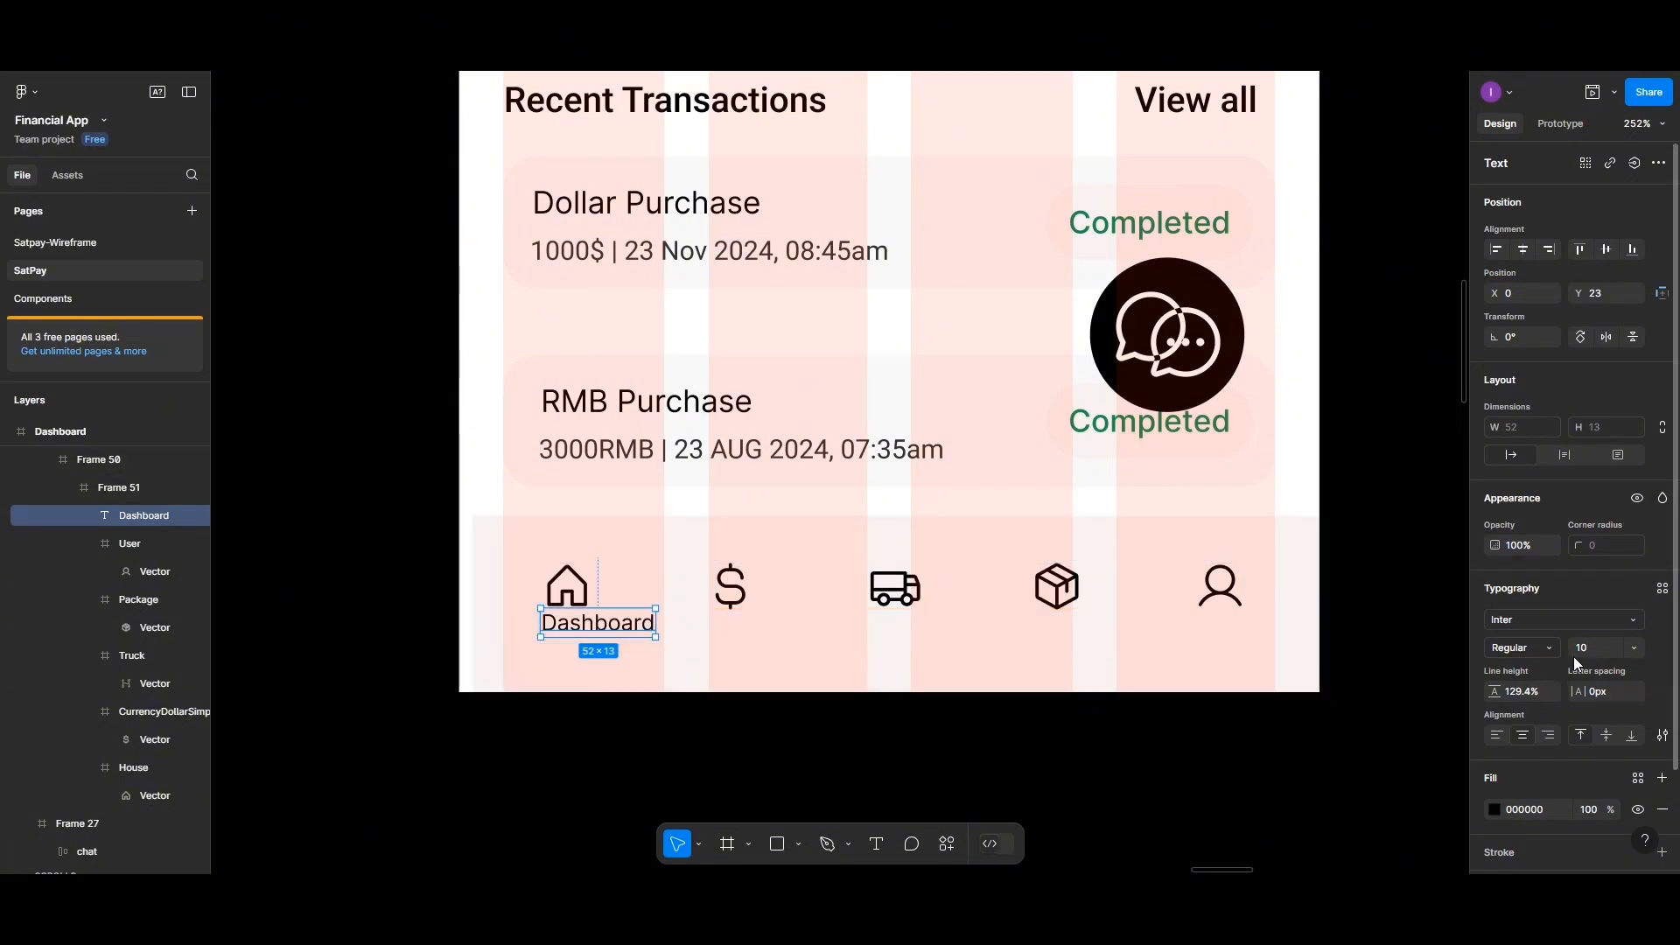
Set the Dashboard label's font to Roboto Light
click(1663, 588)
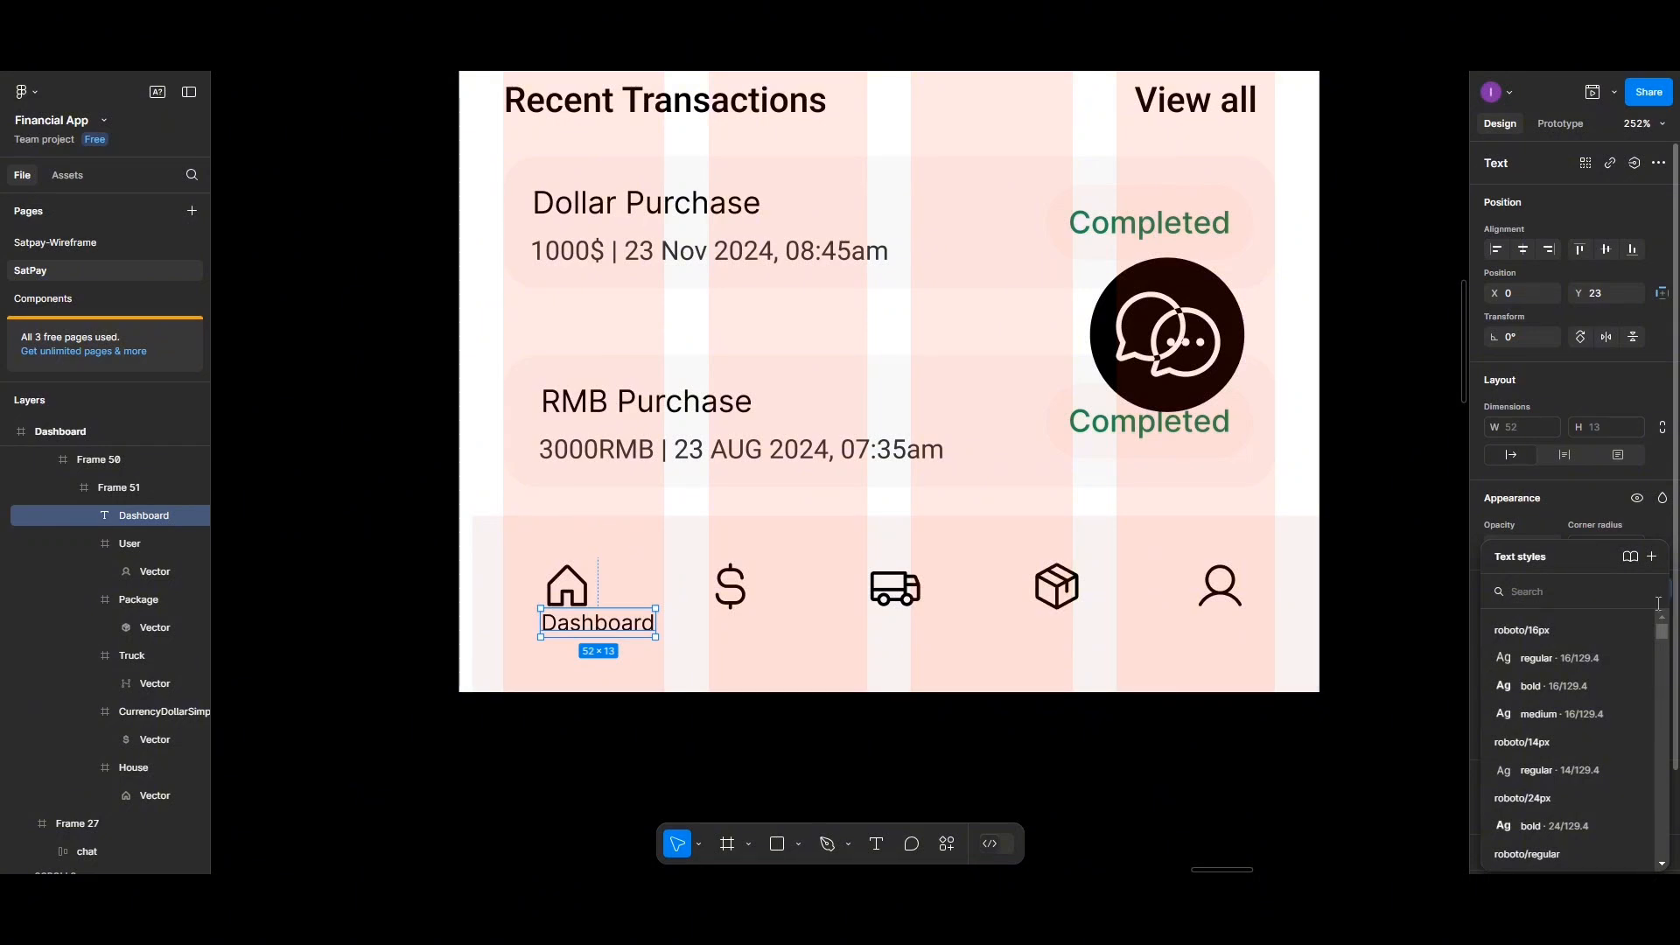
key(Escape)
click(1563, 618)
text(rob)
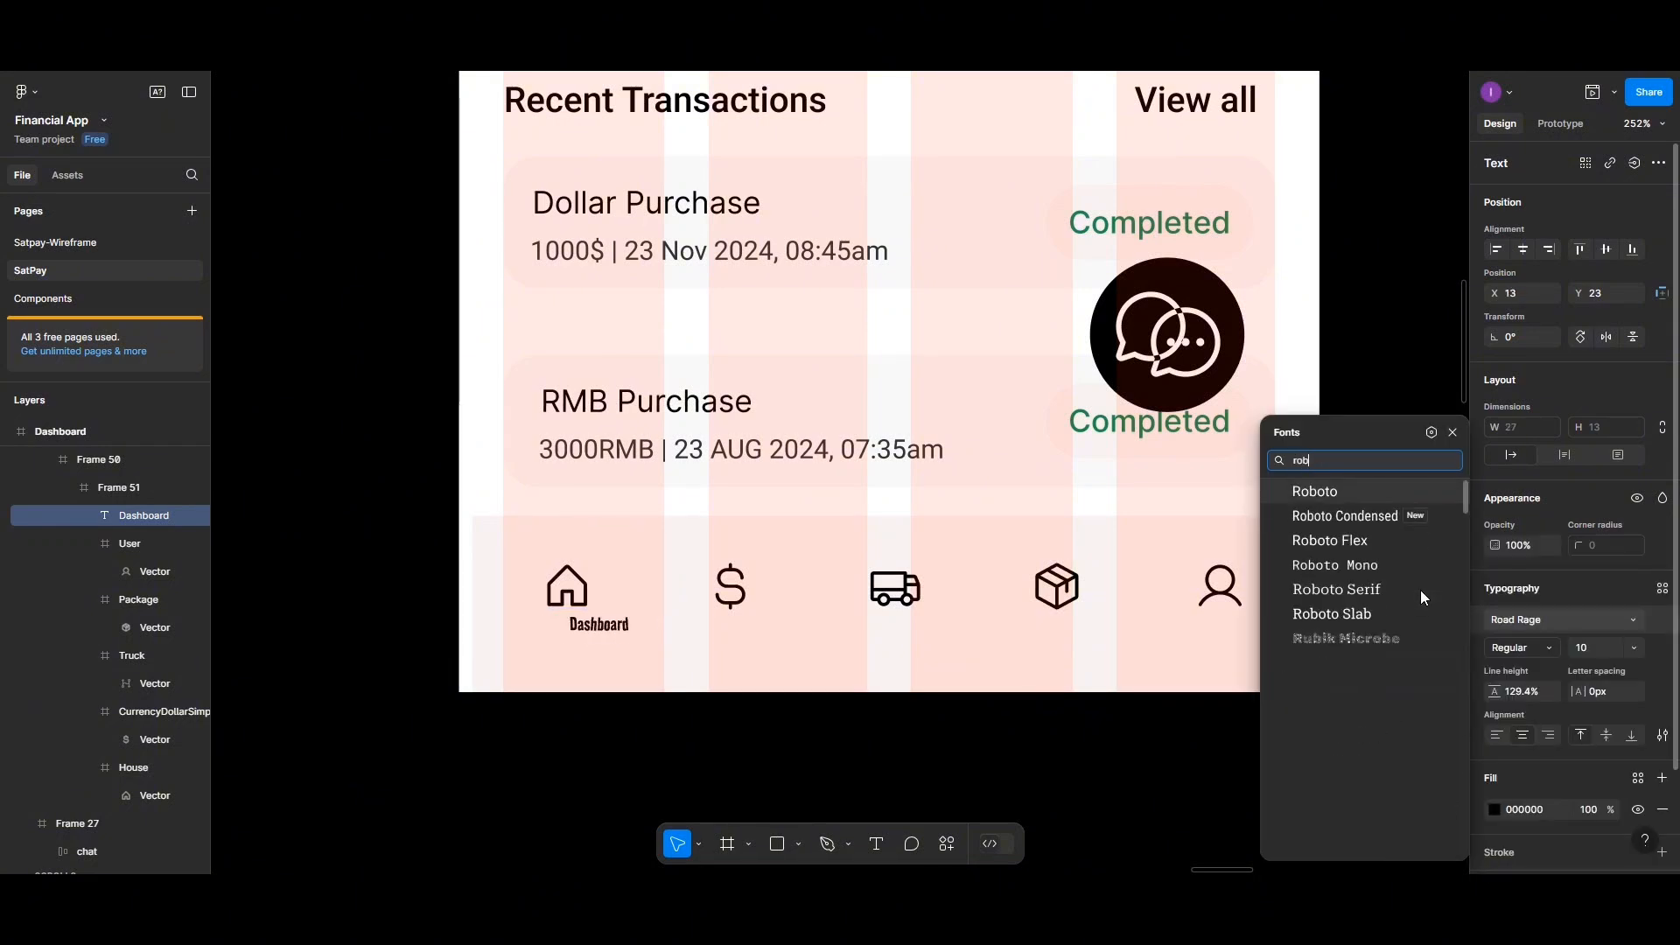
click(1322, 491)
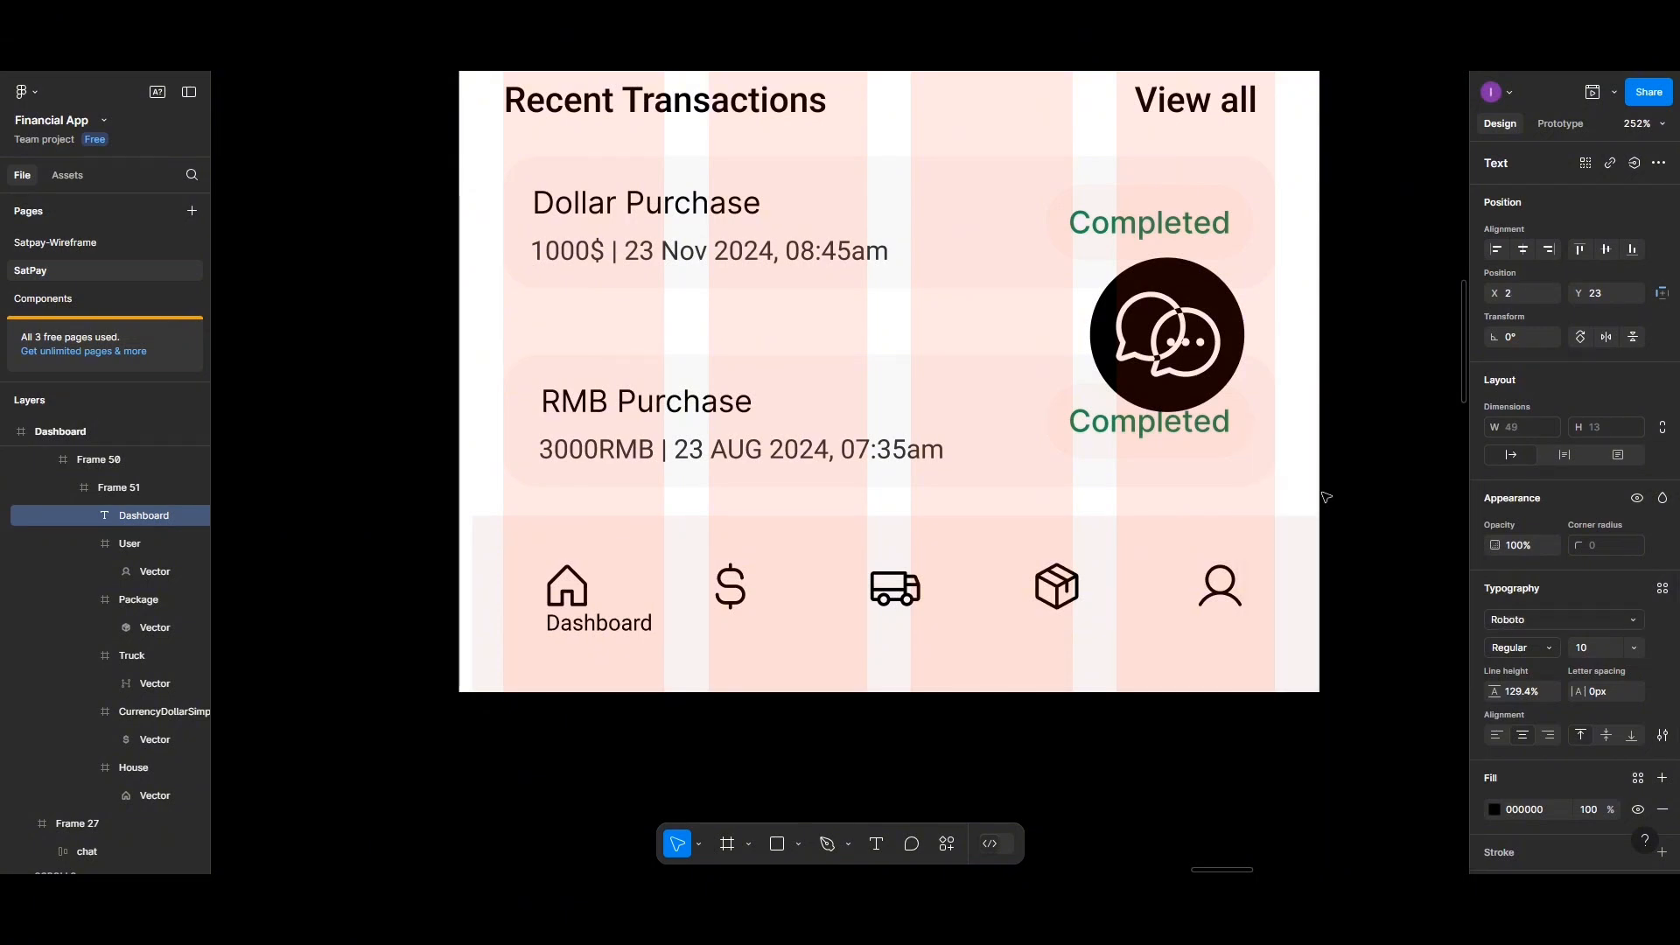
click(1546, 650)
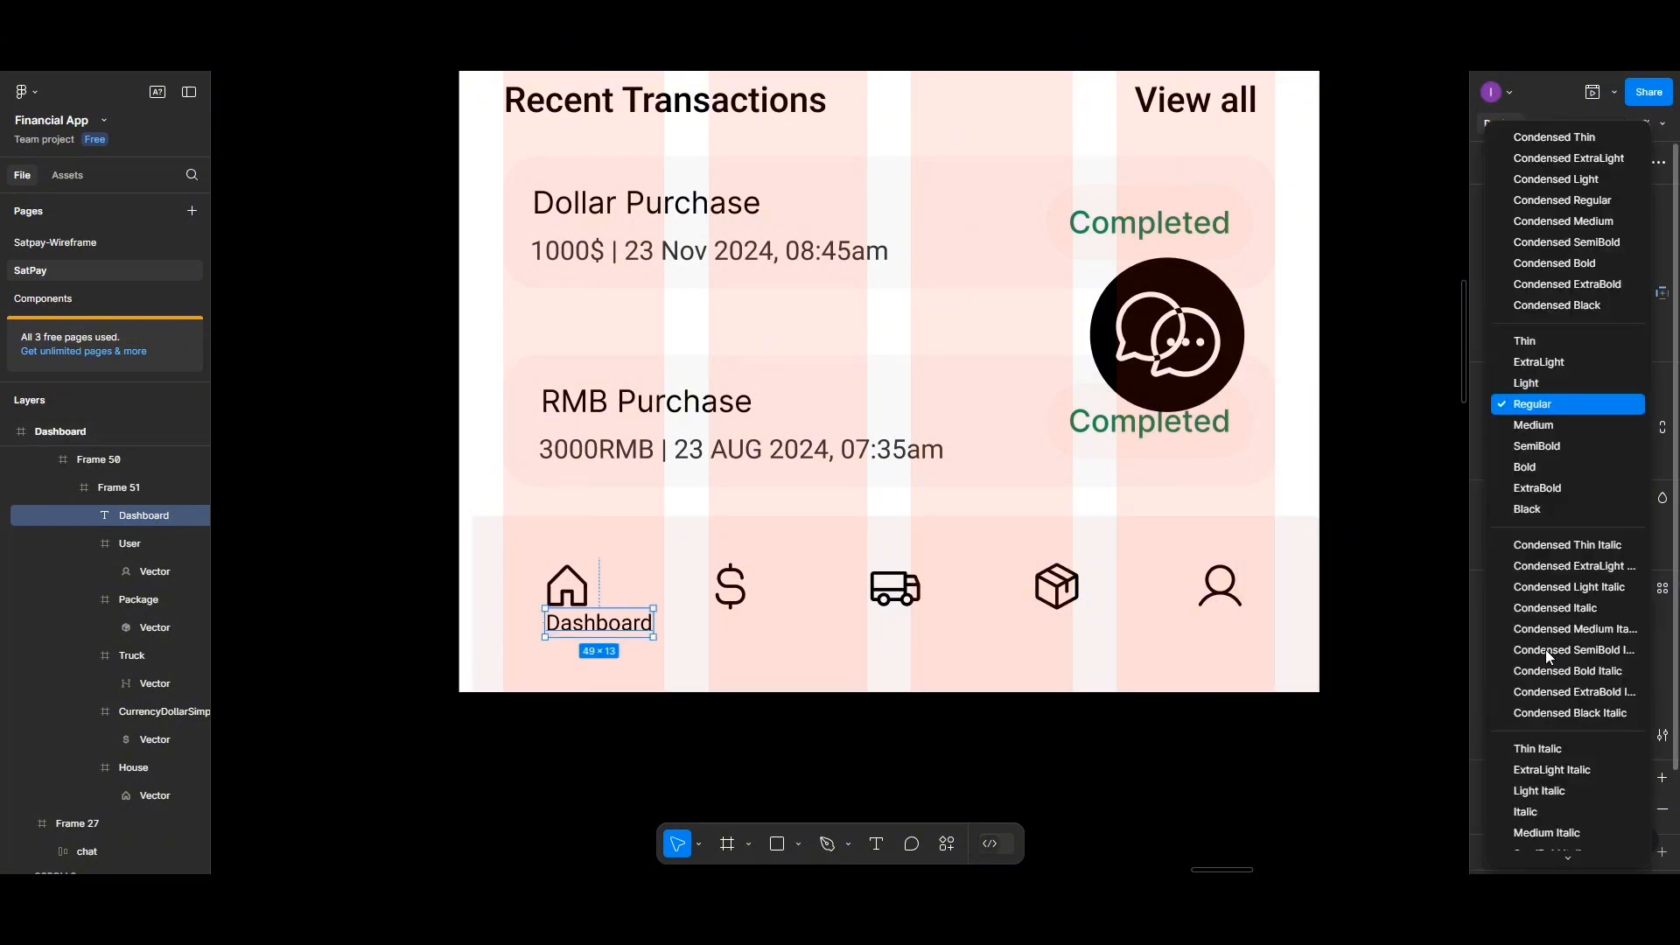
click(1533, 383)
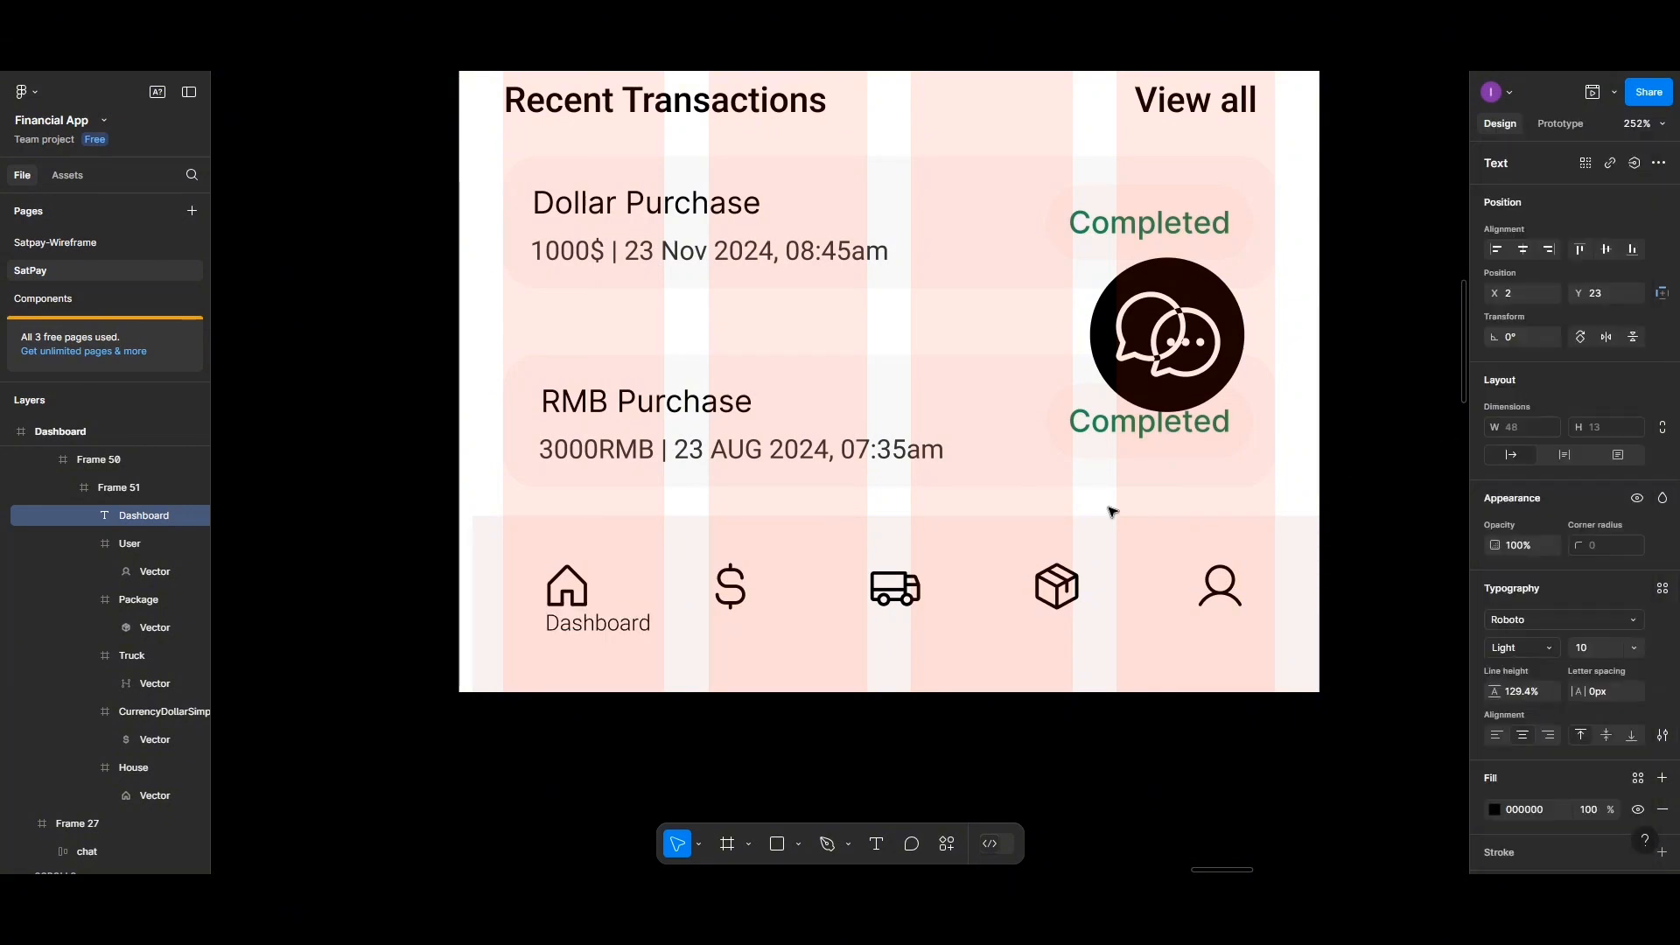
Center the home icon and the Dashboard label horizontally on each other
shift+click(573, 596)
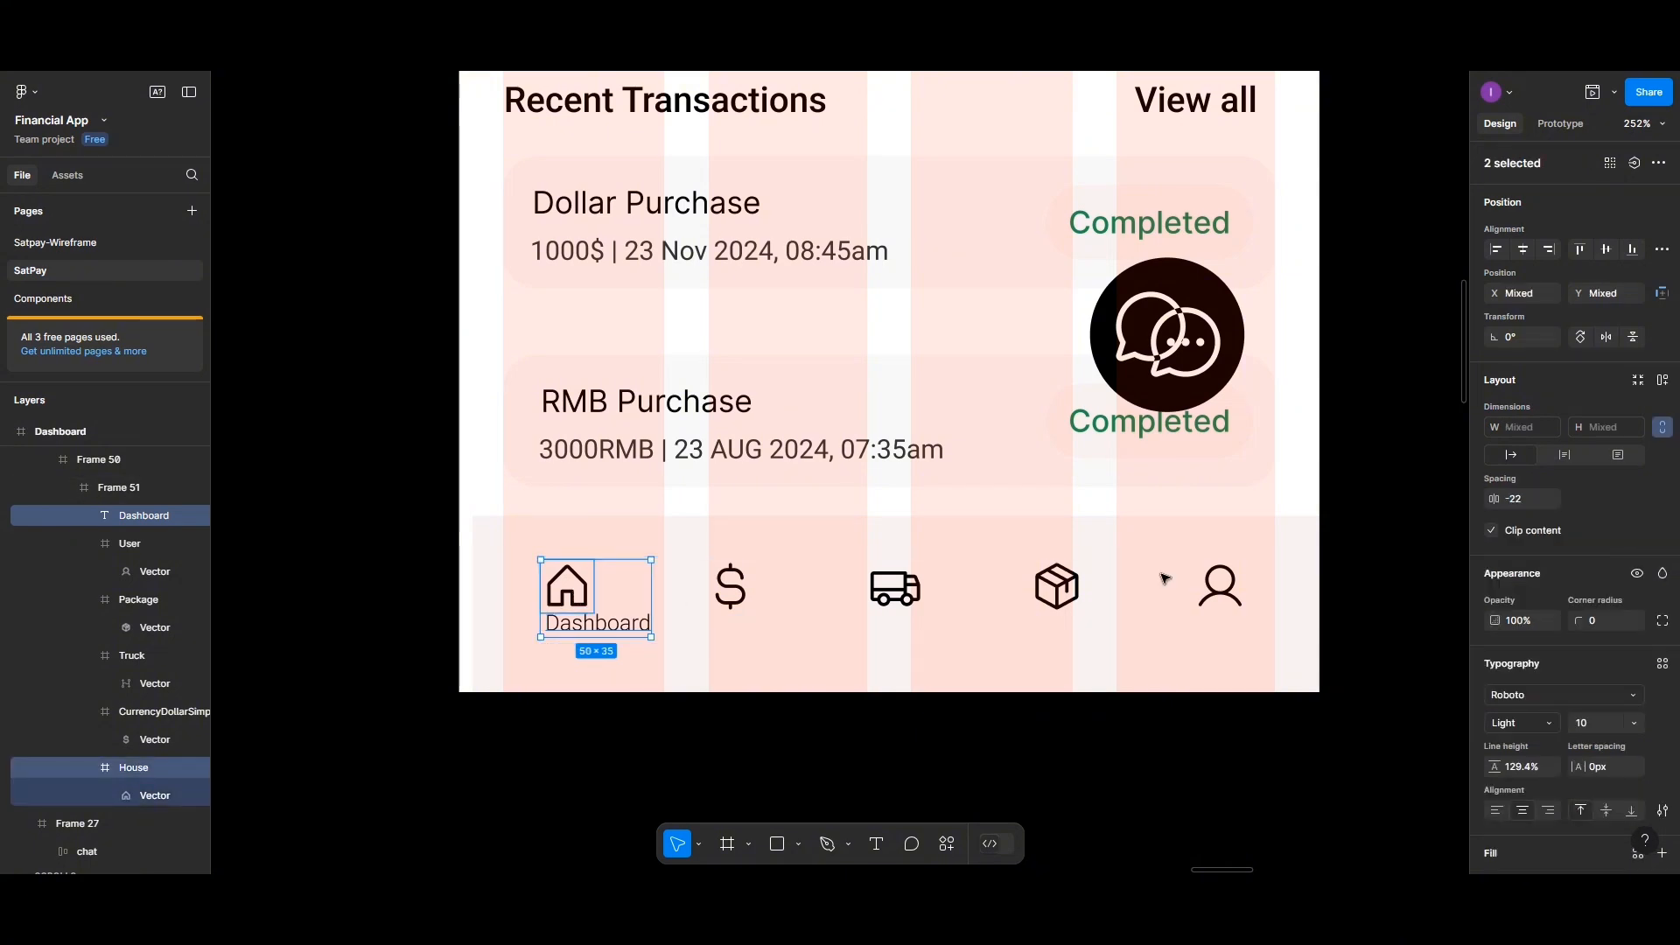
click(1533, 455)
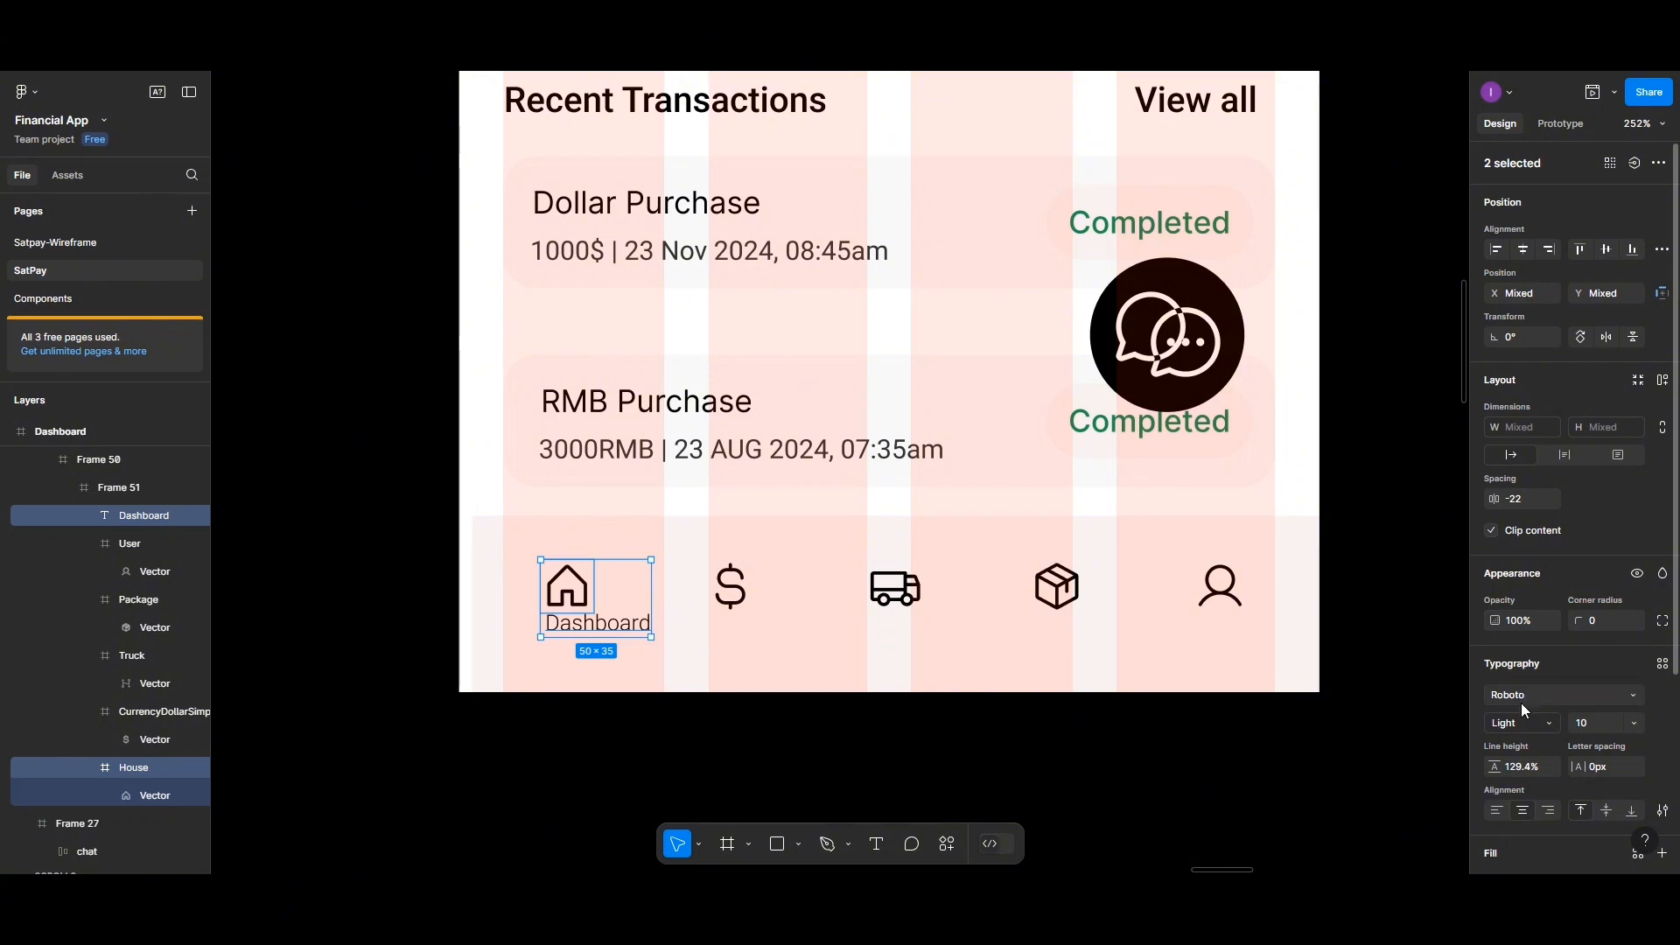
click(1523, 249)
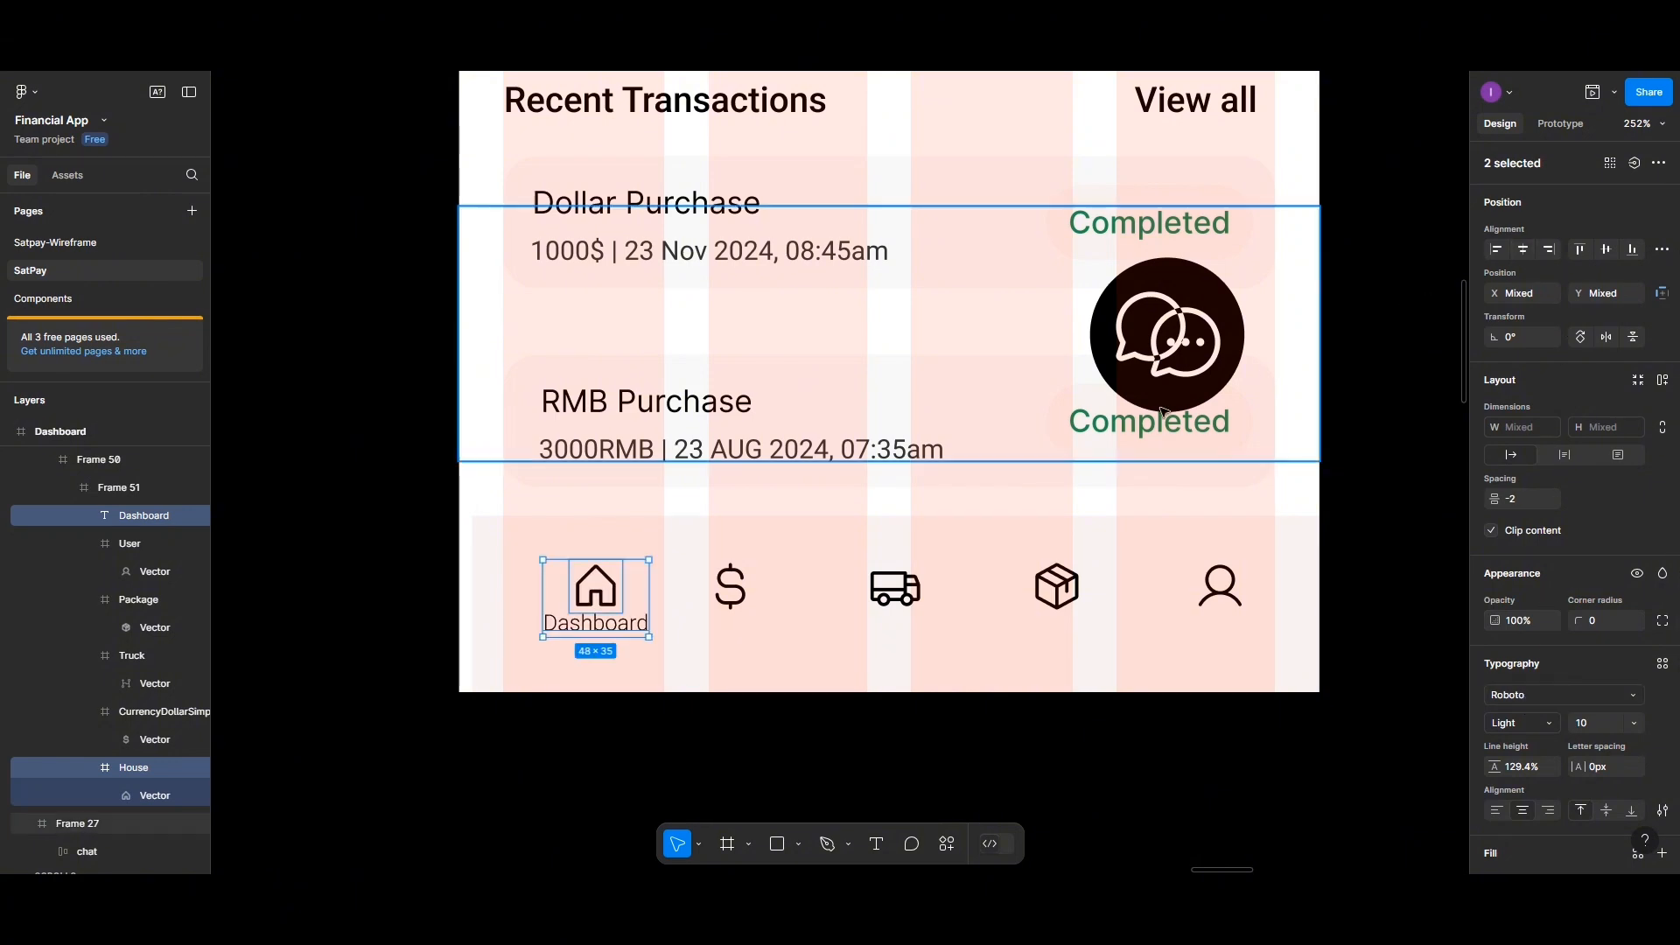
click(650, 657)
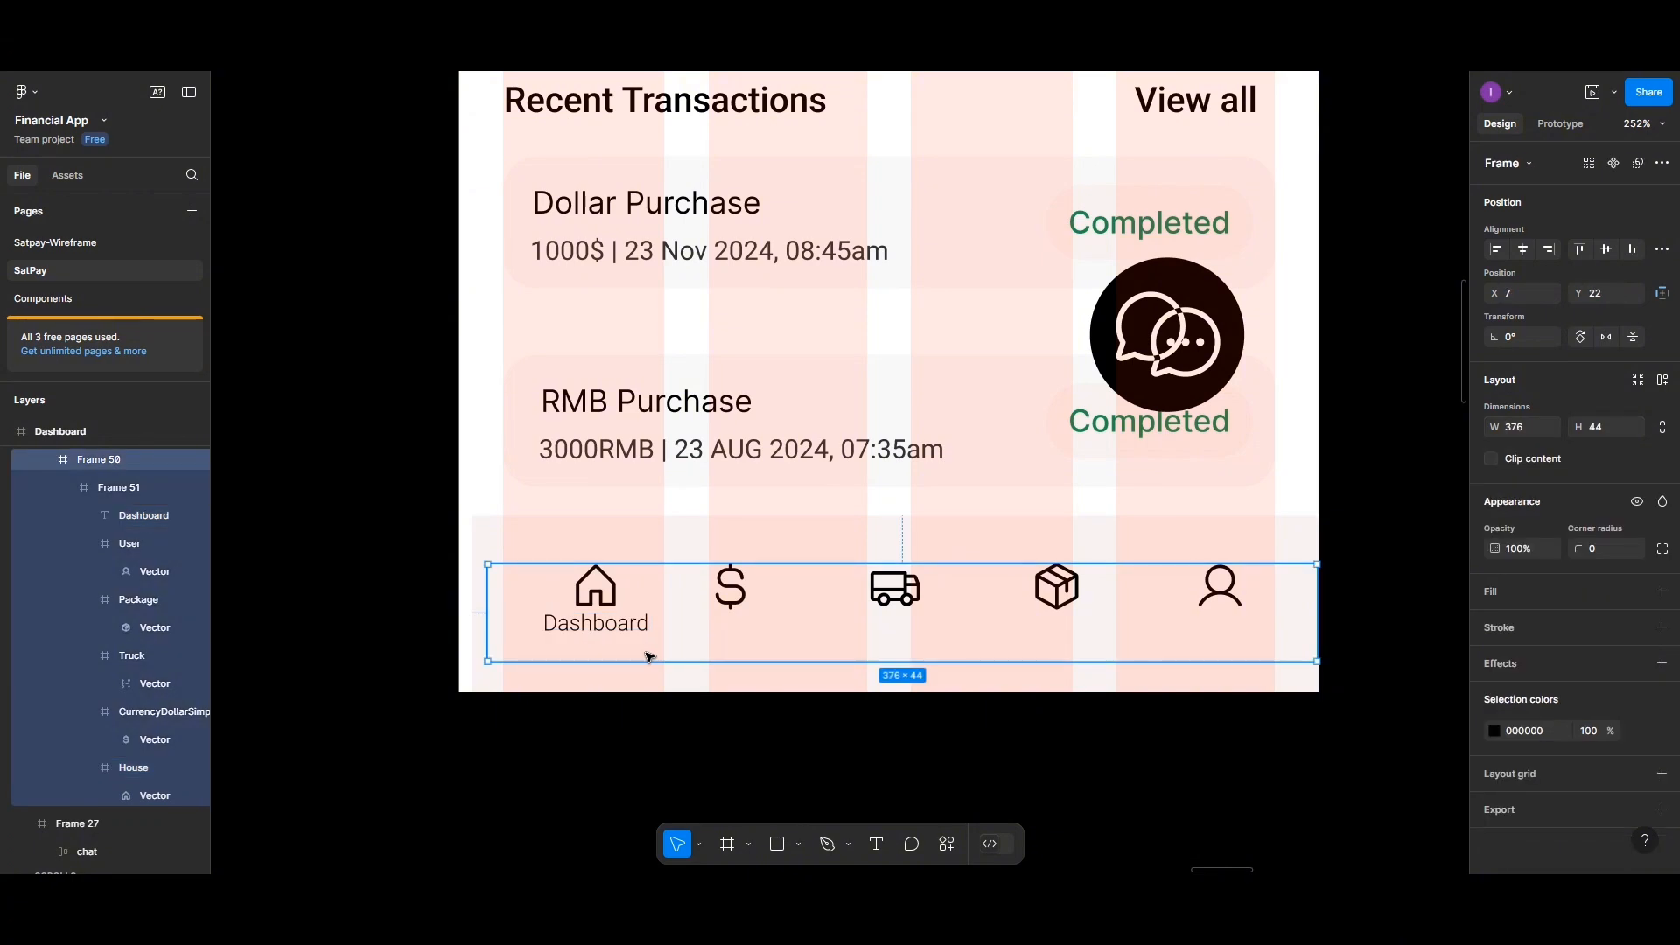
double_click(598, 585)
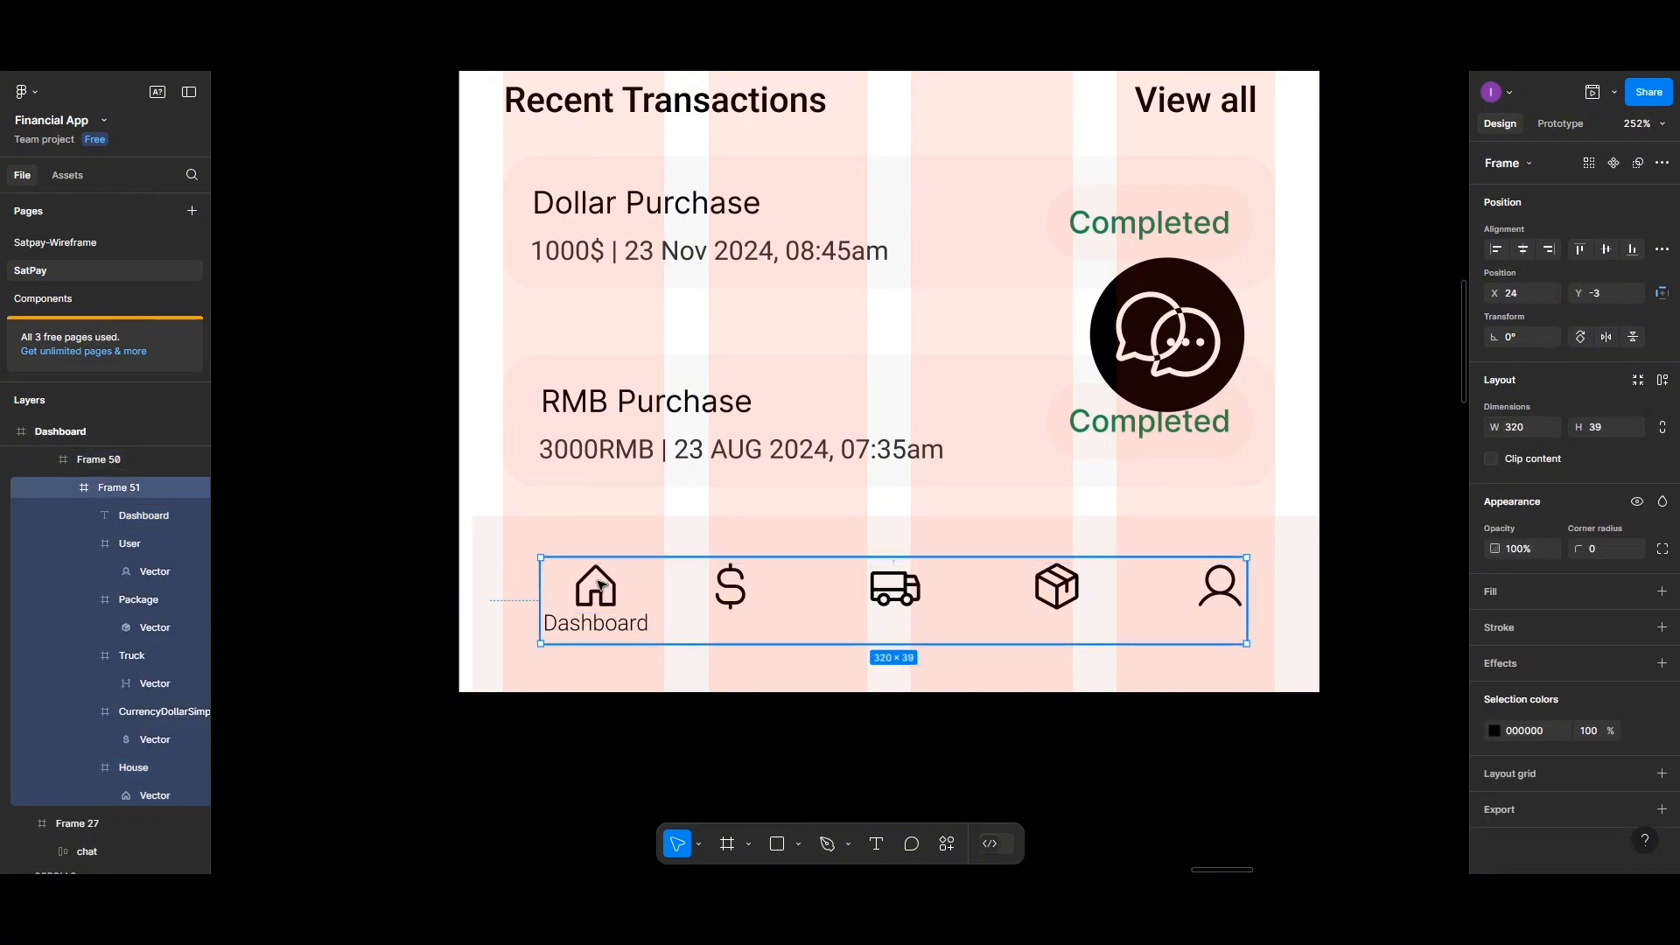
Resize the home icon frame to 20 × 20
double_click(599, 593)
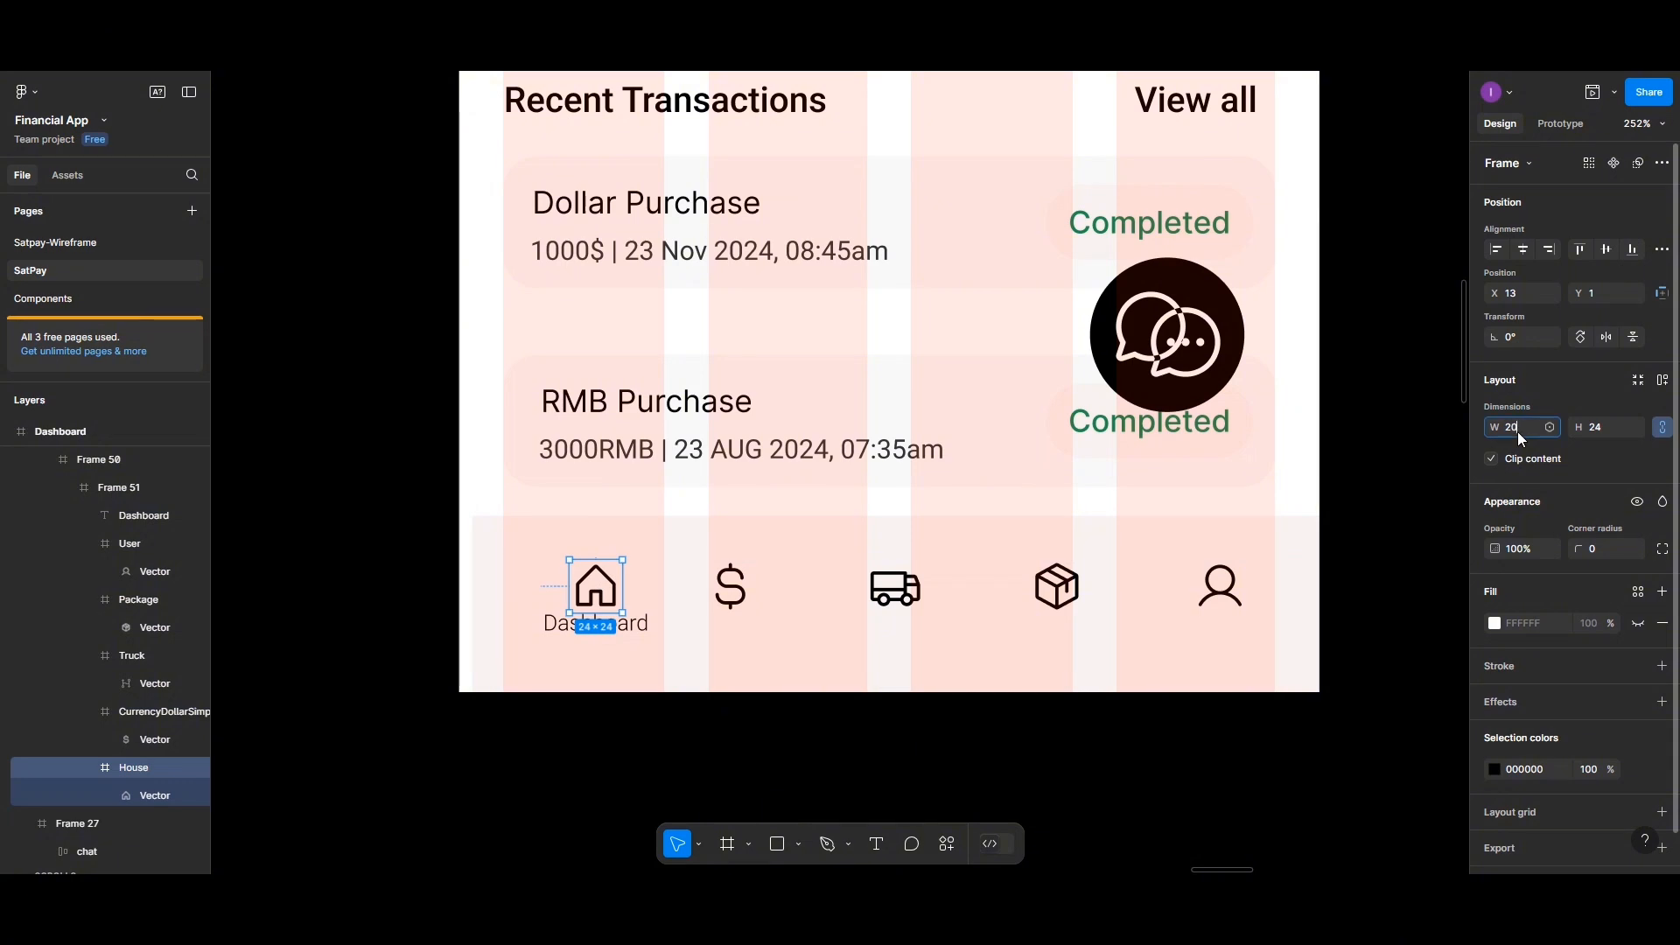
key(Return)
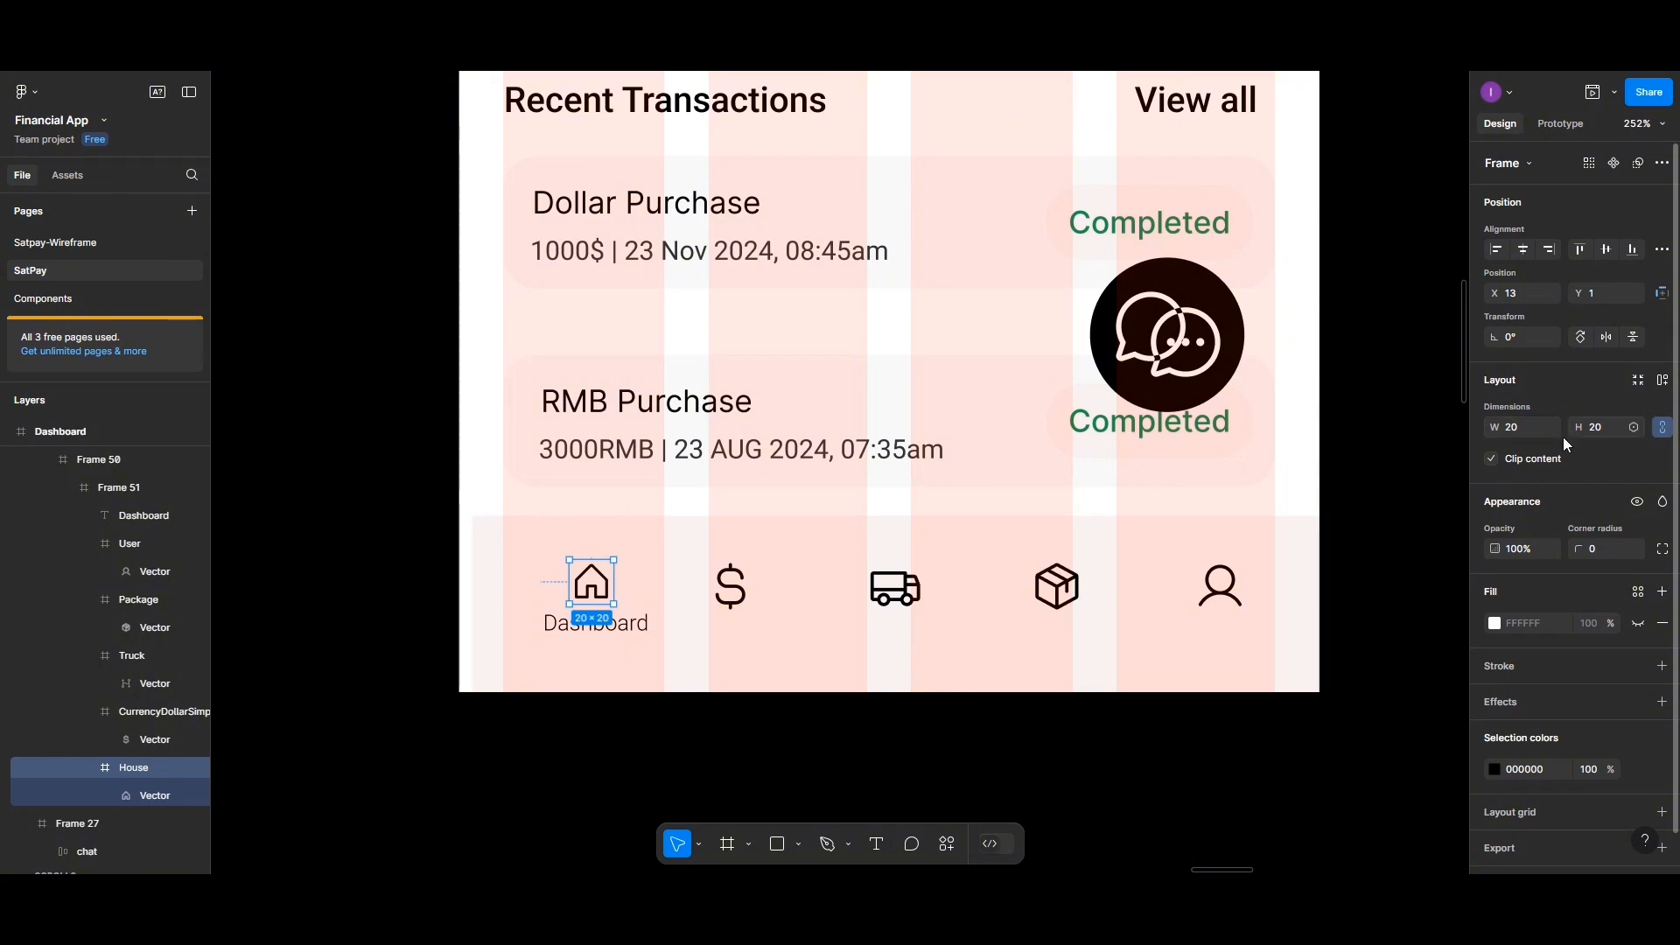
Re-center the resized home icon over the Dashboard label and set the spacing between them to 1
click(613, 627)
shift+click(602, 595)
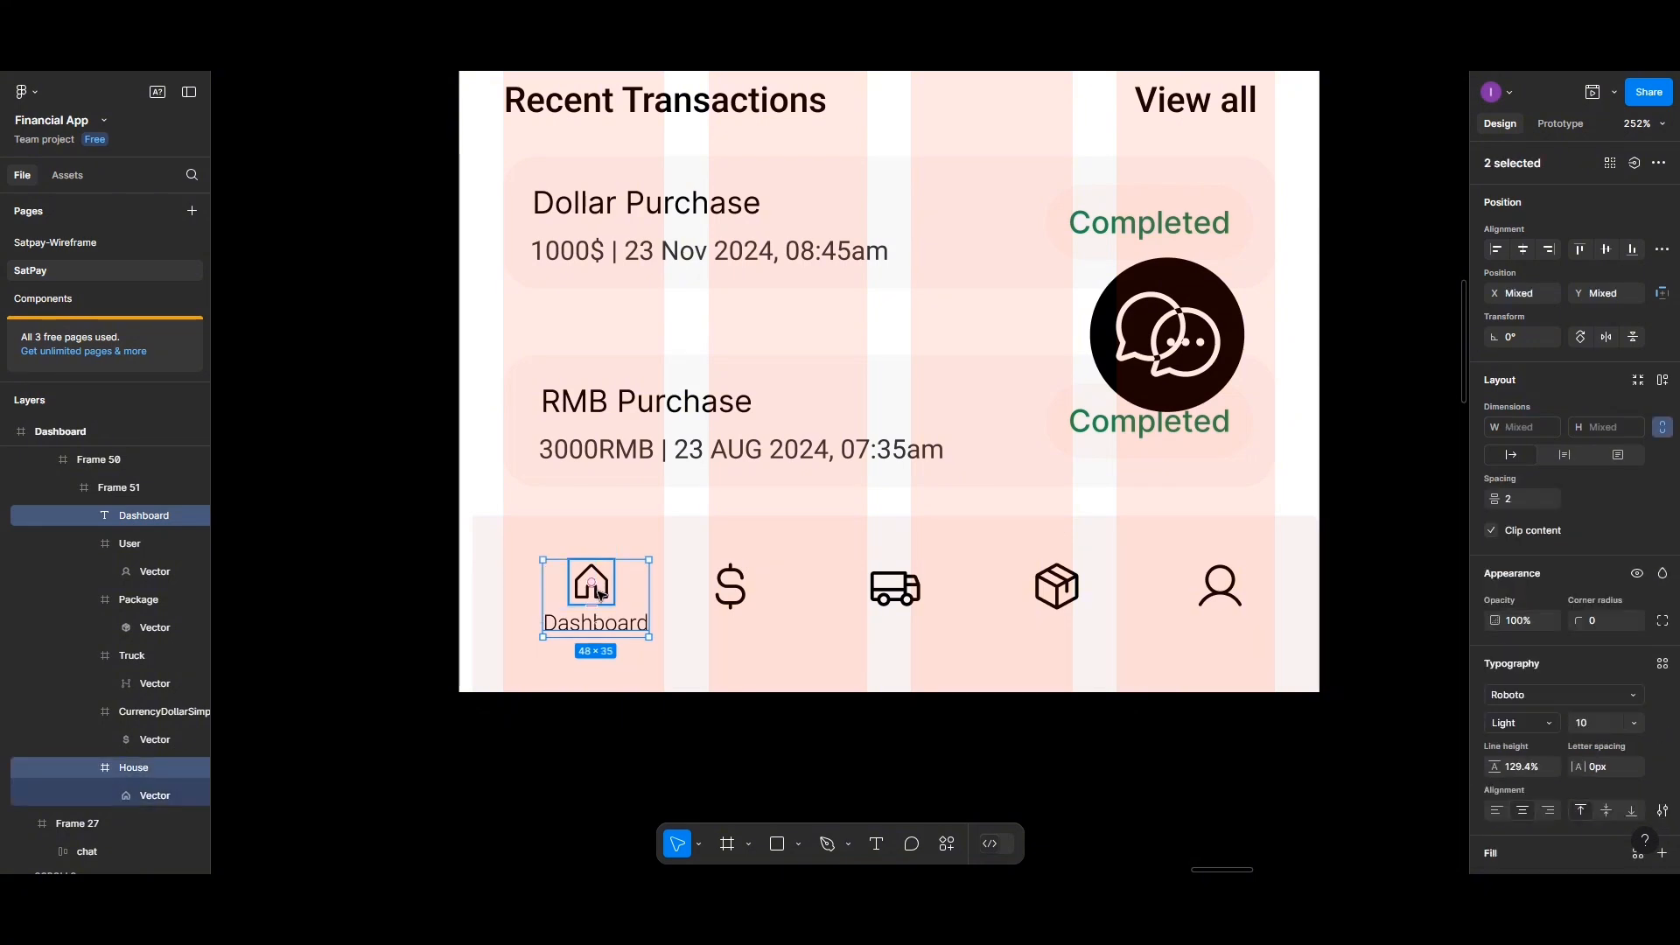
click(1524, 249)
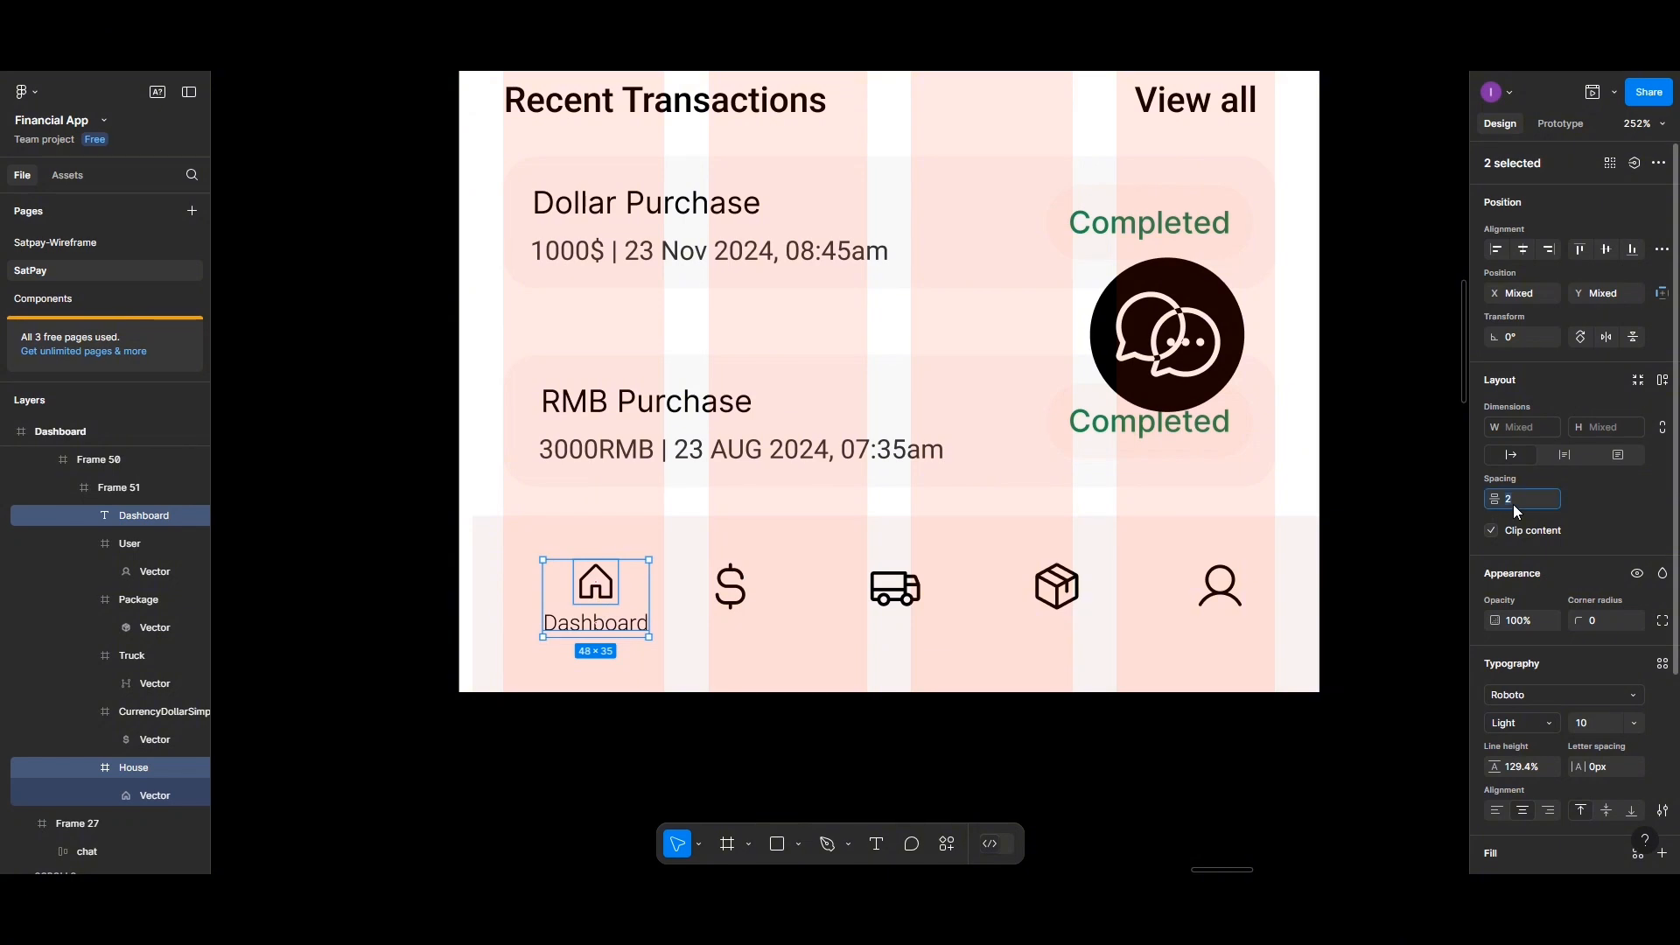
text(1)
key(Return)
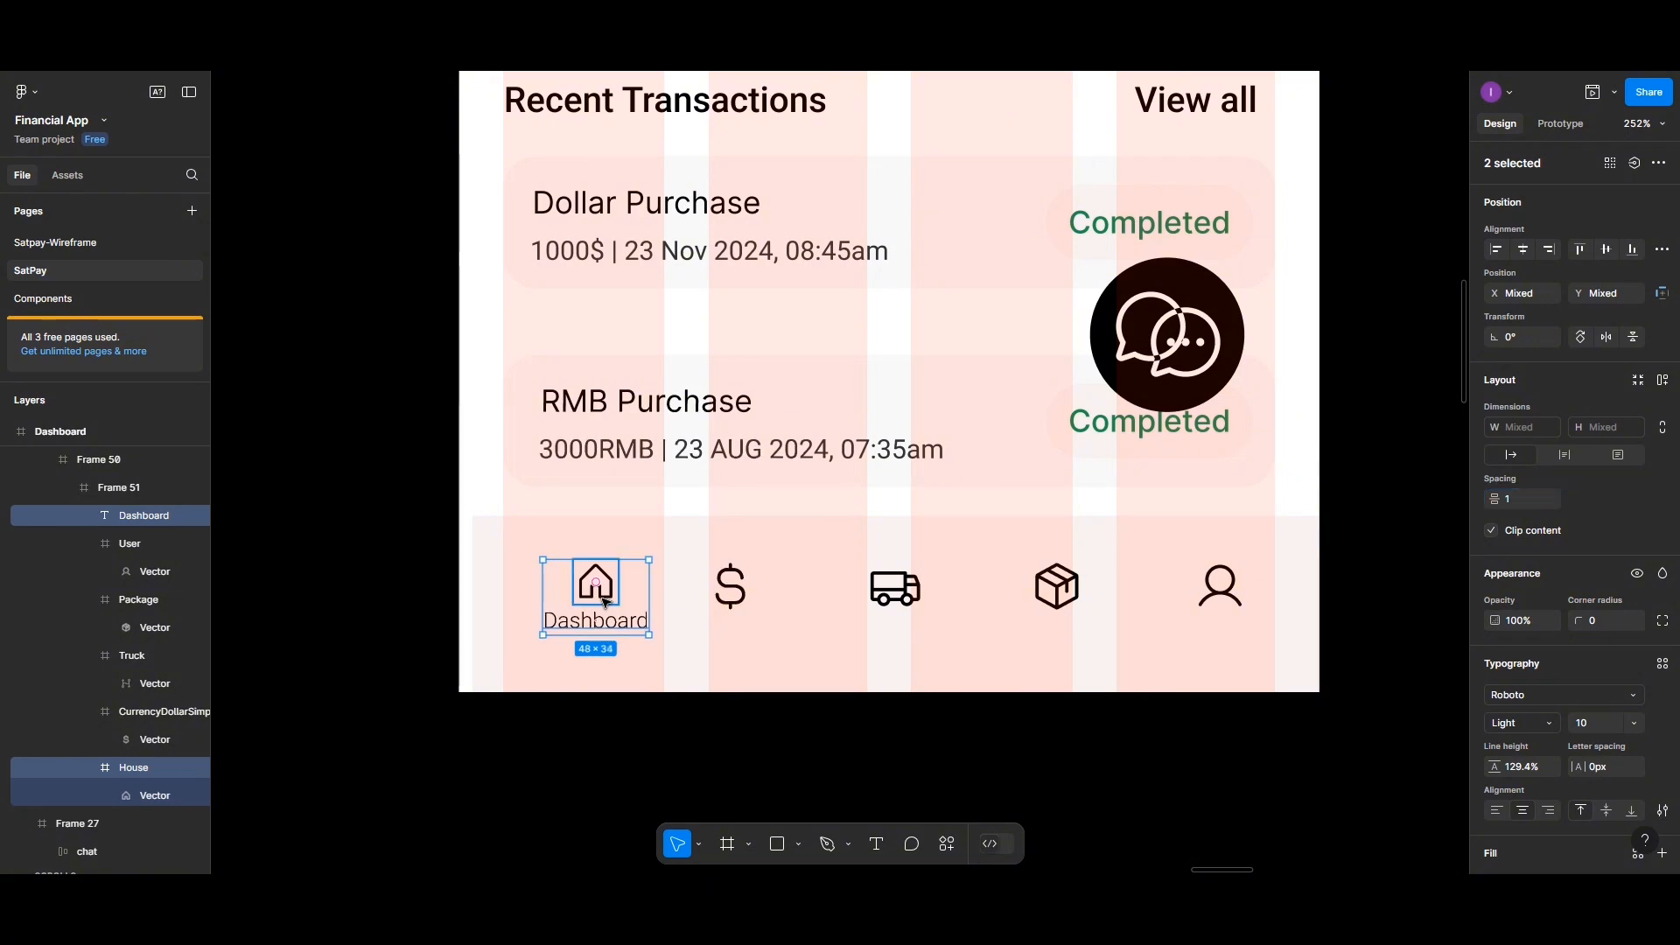
Group the home icon on its own, then group that group together with the Dashboard label
click(603, 601)
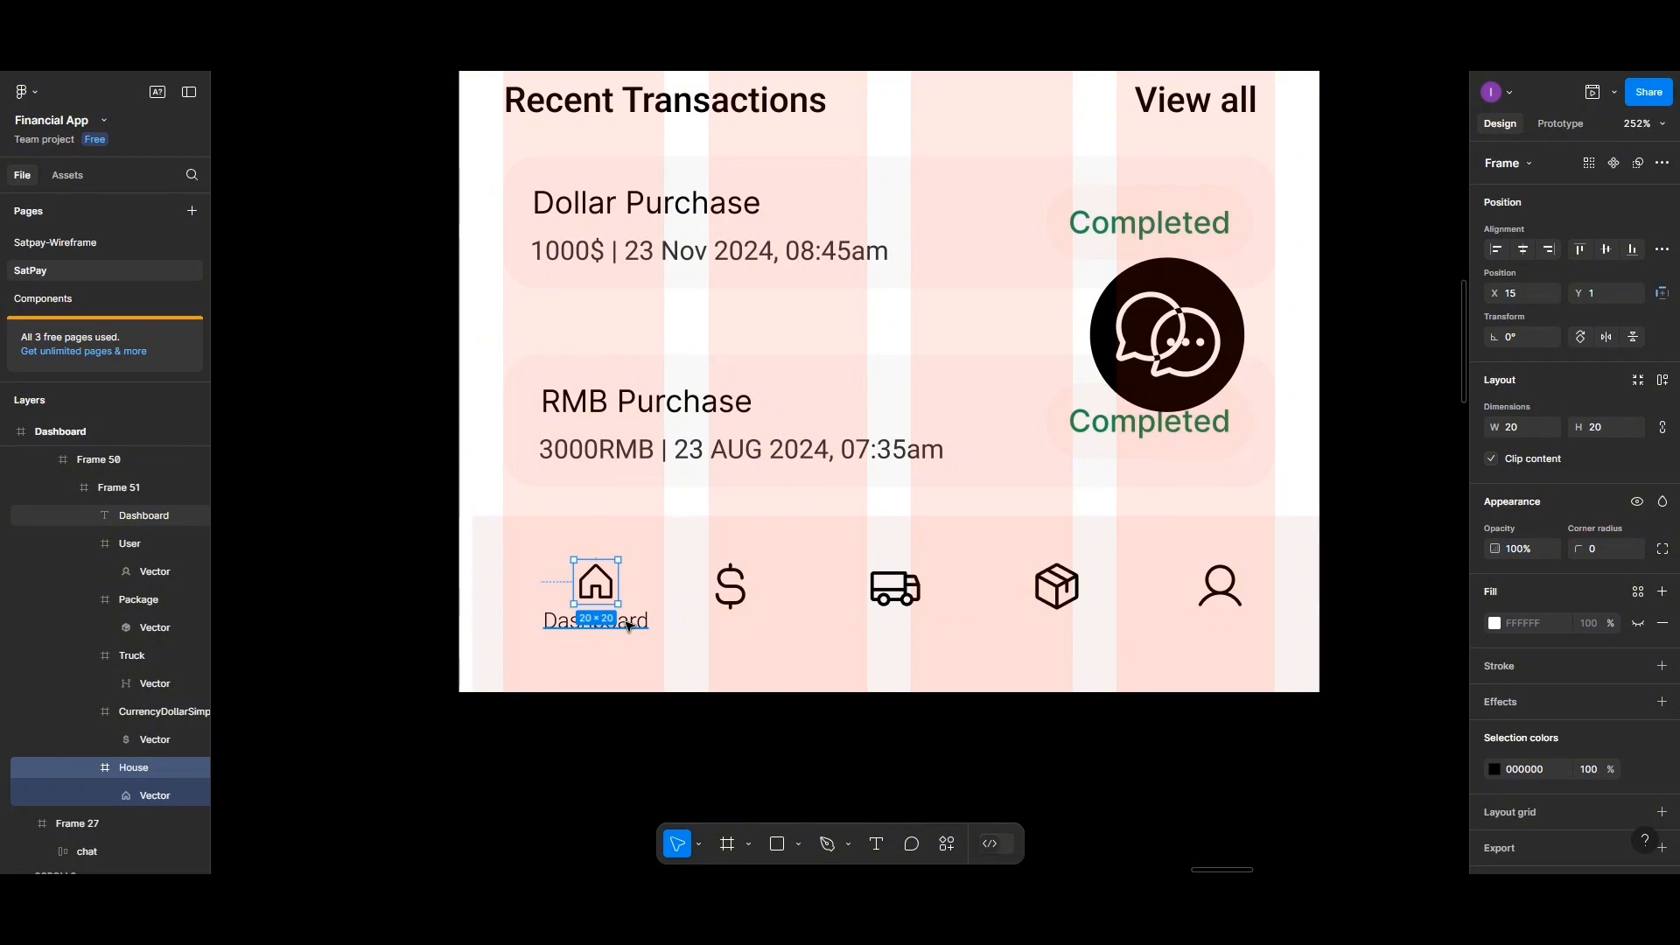
key(ctrl+g)
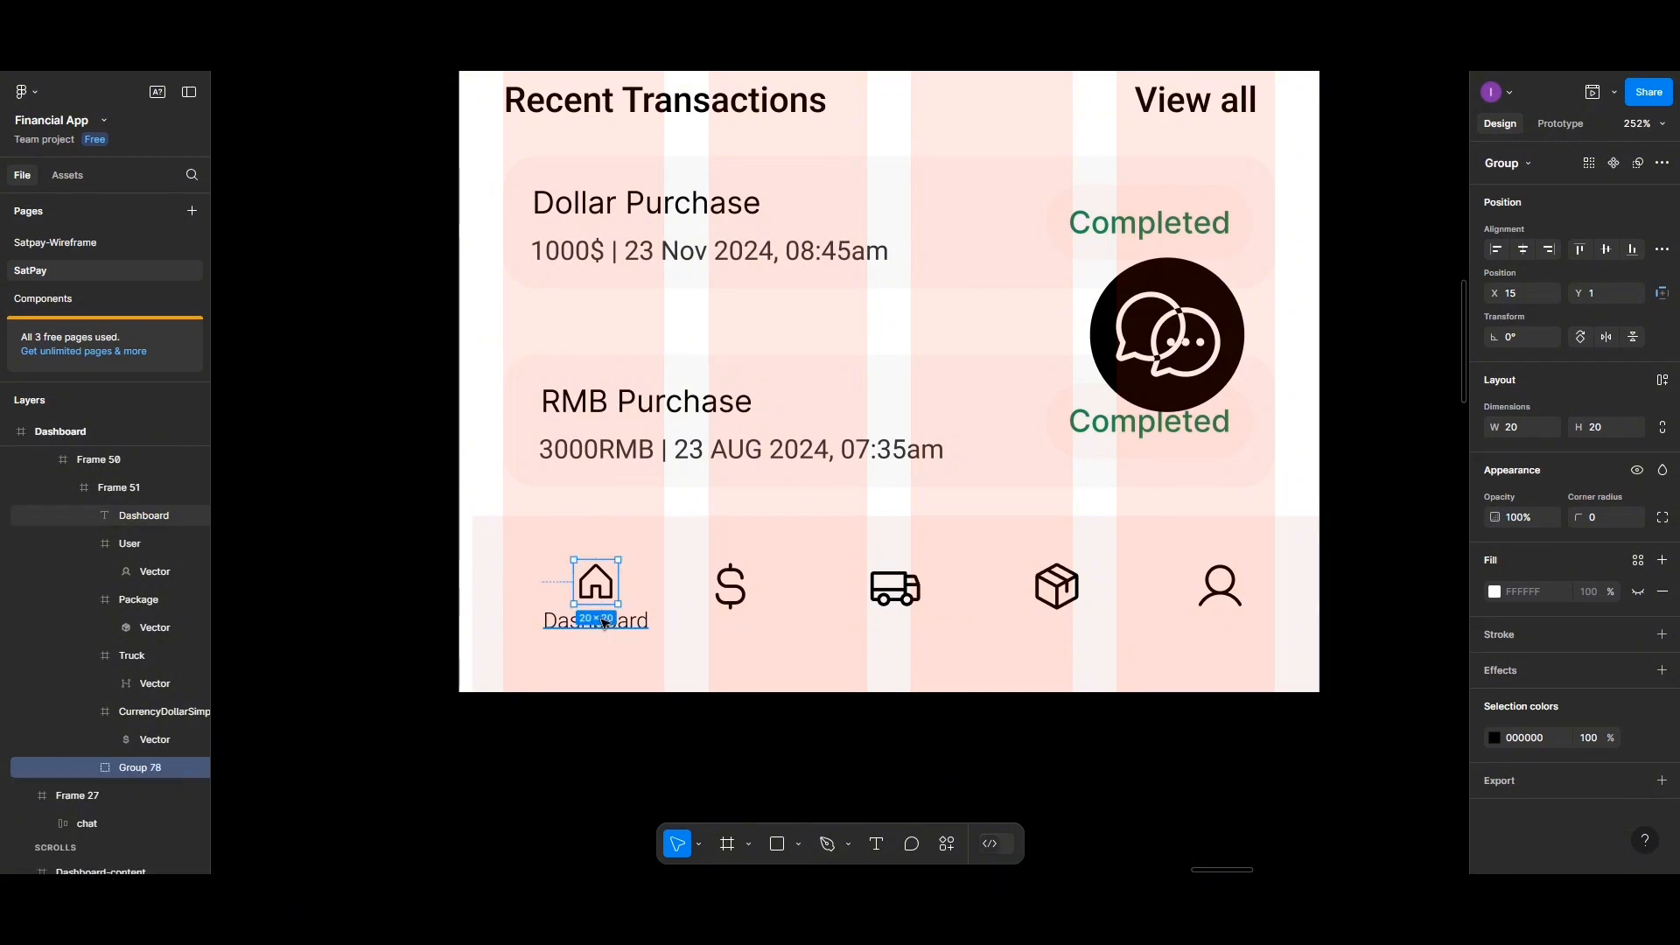
click(603, 622)
shift+click(607, 586)
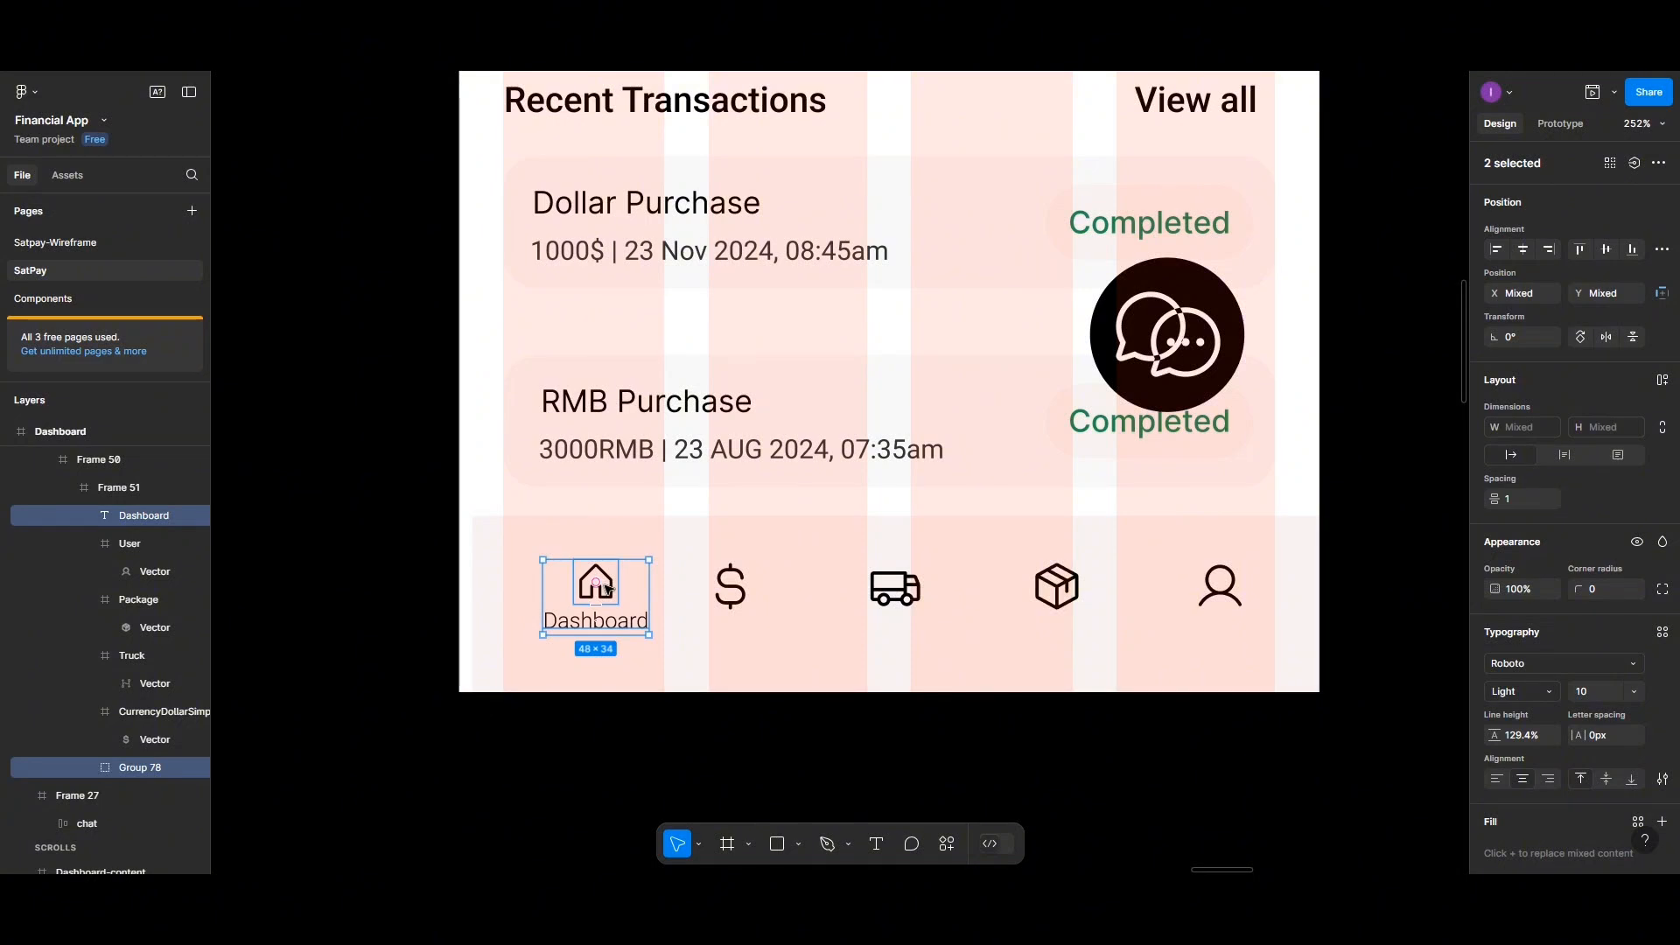
key(ctrl+g)
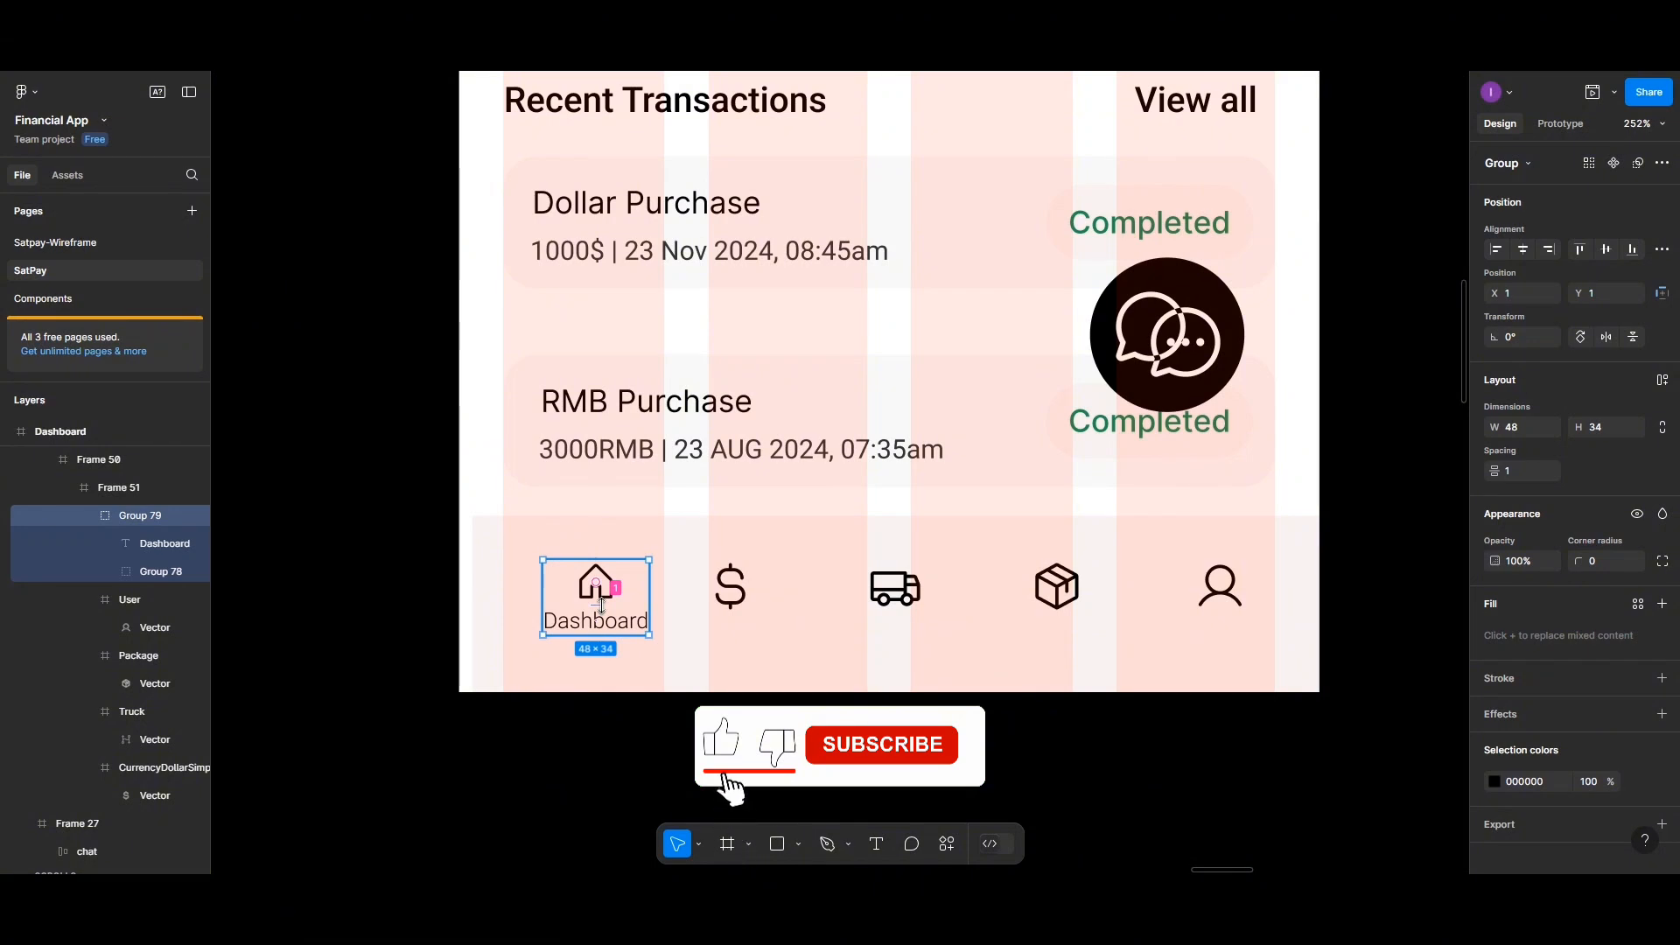
Resize the dollar icon frame to 20 × 20
click(706, 591)
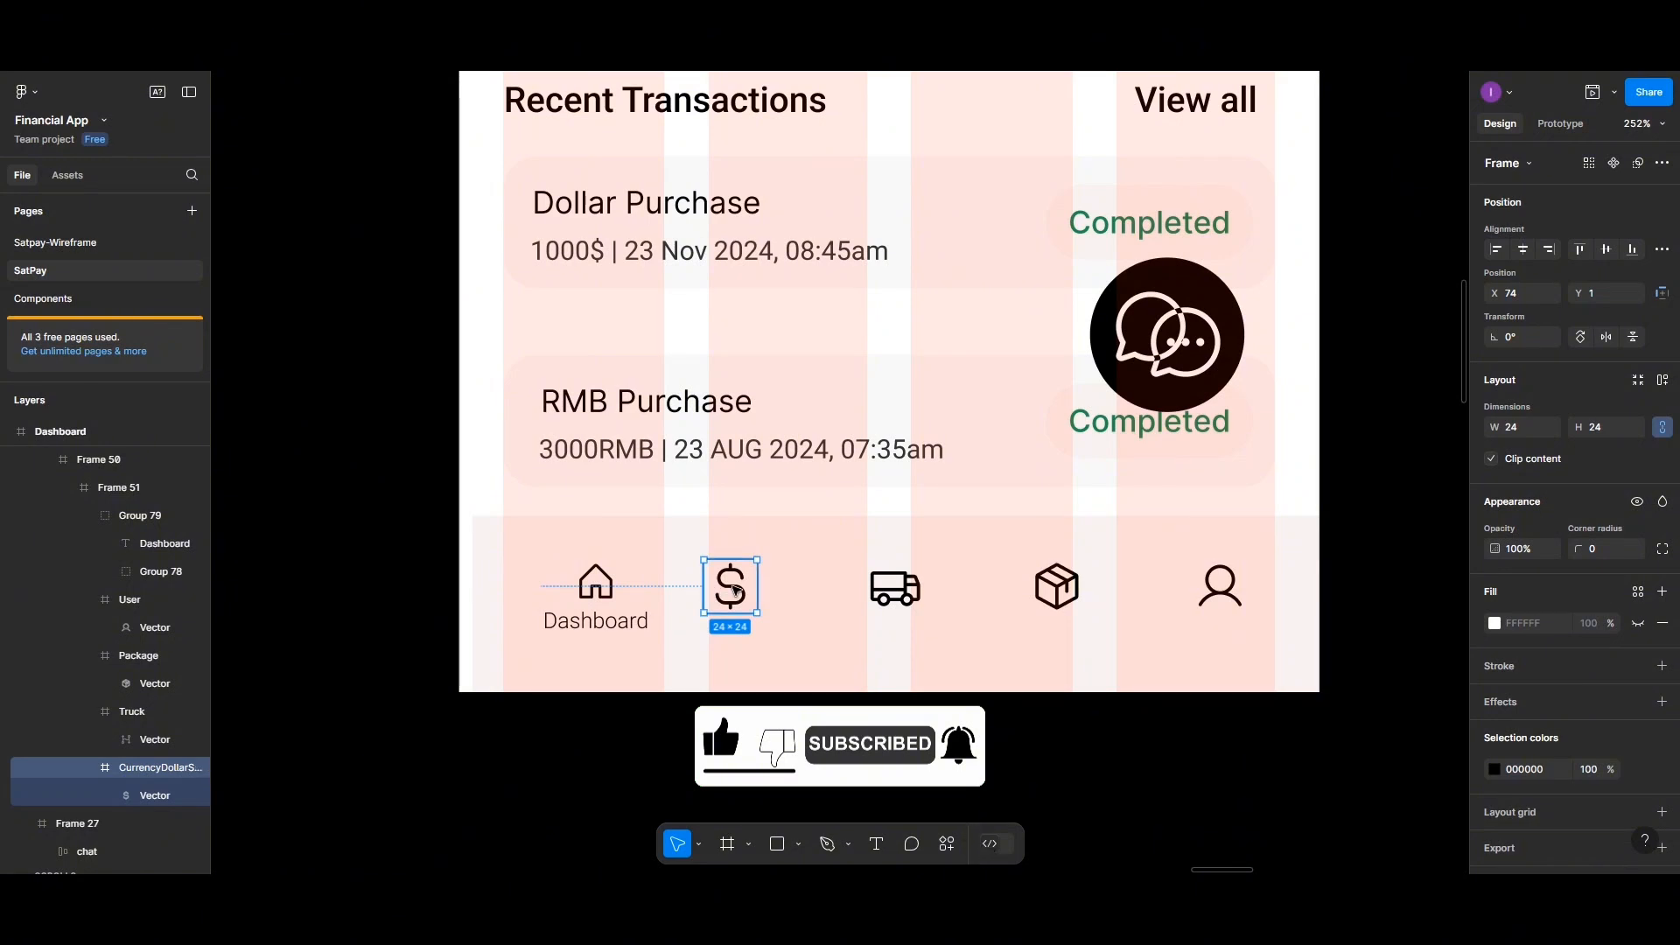
click(623, 619)
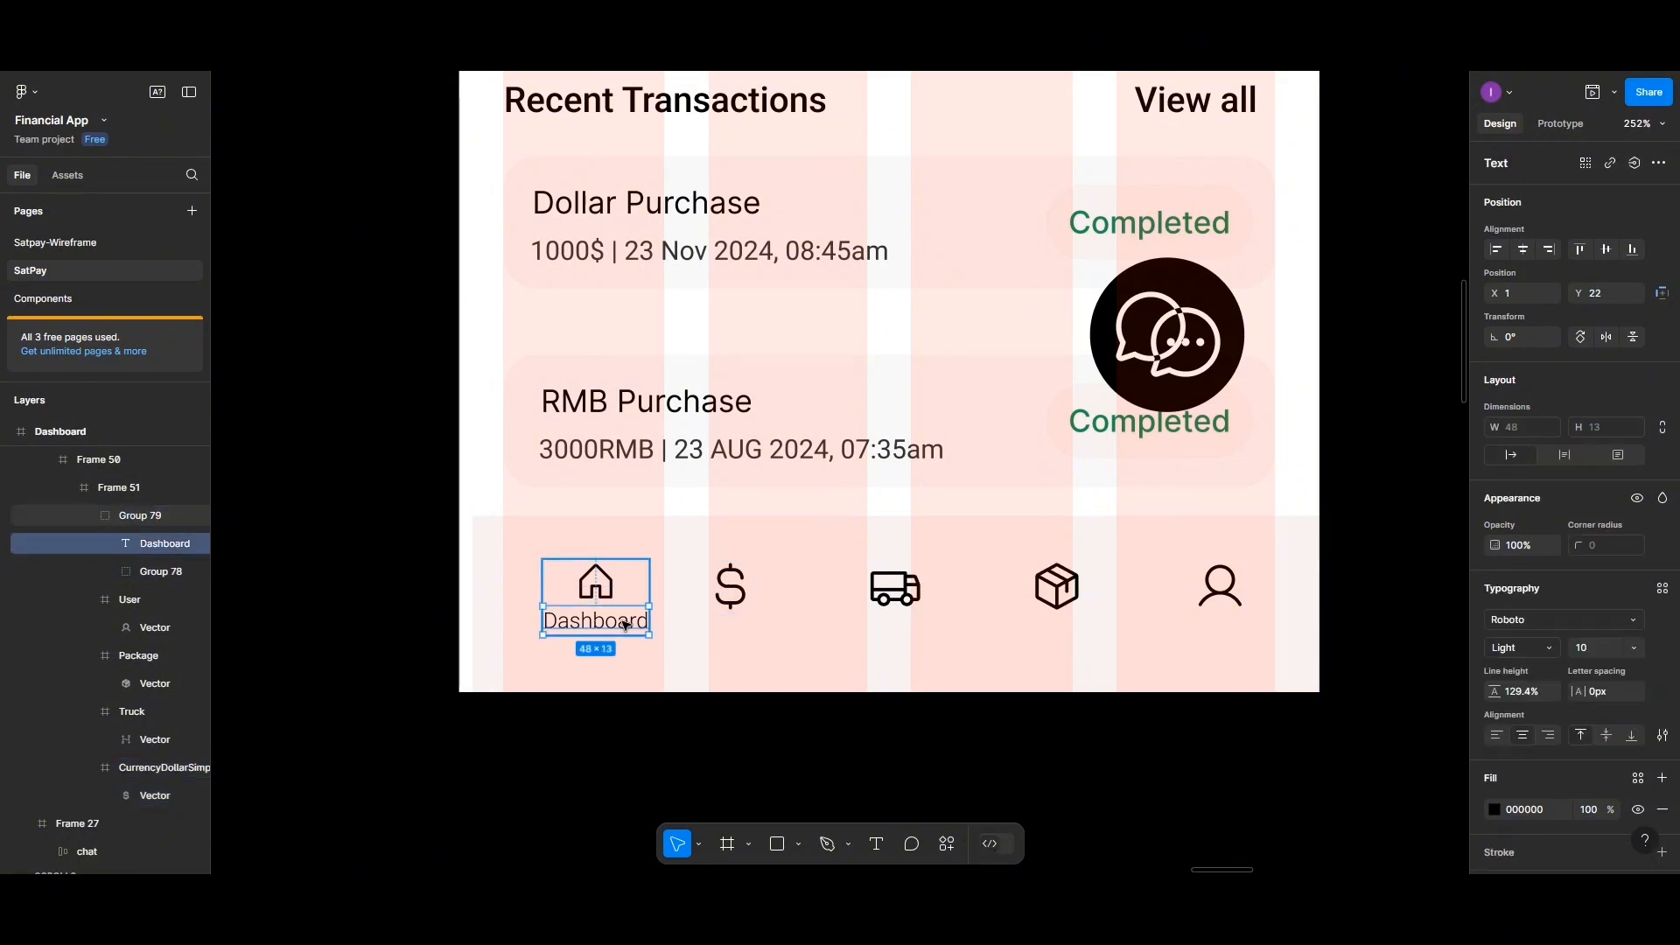
click(731, 589)
click(731, 589)
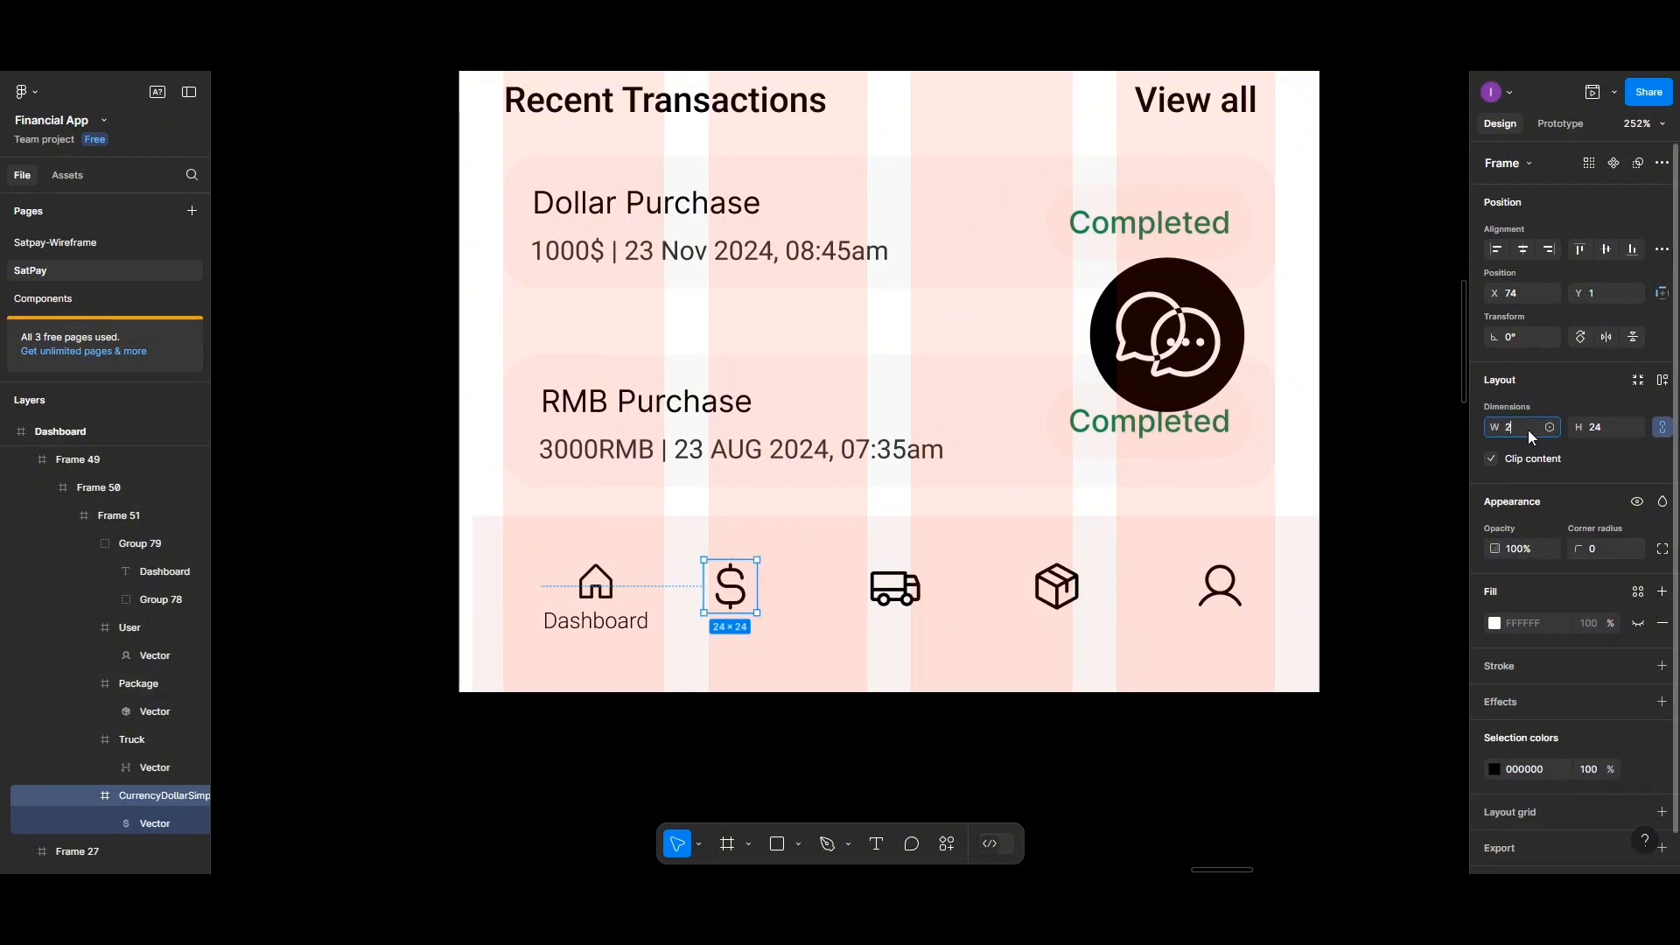
click(1595, 429)
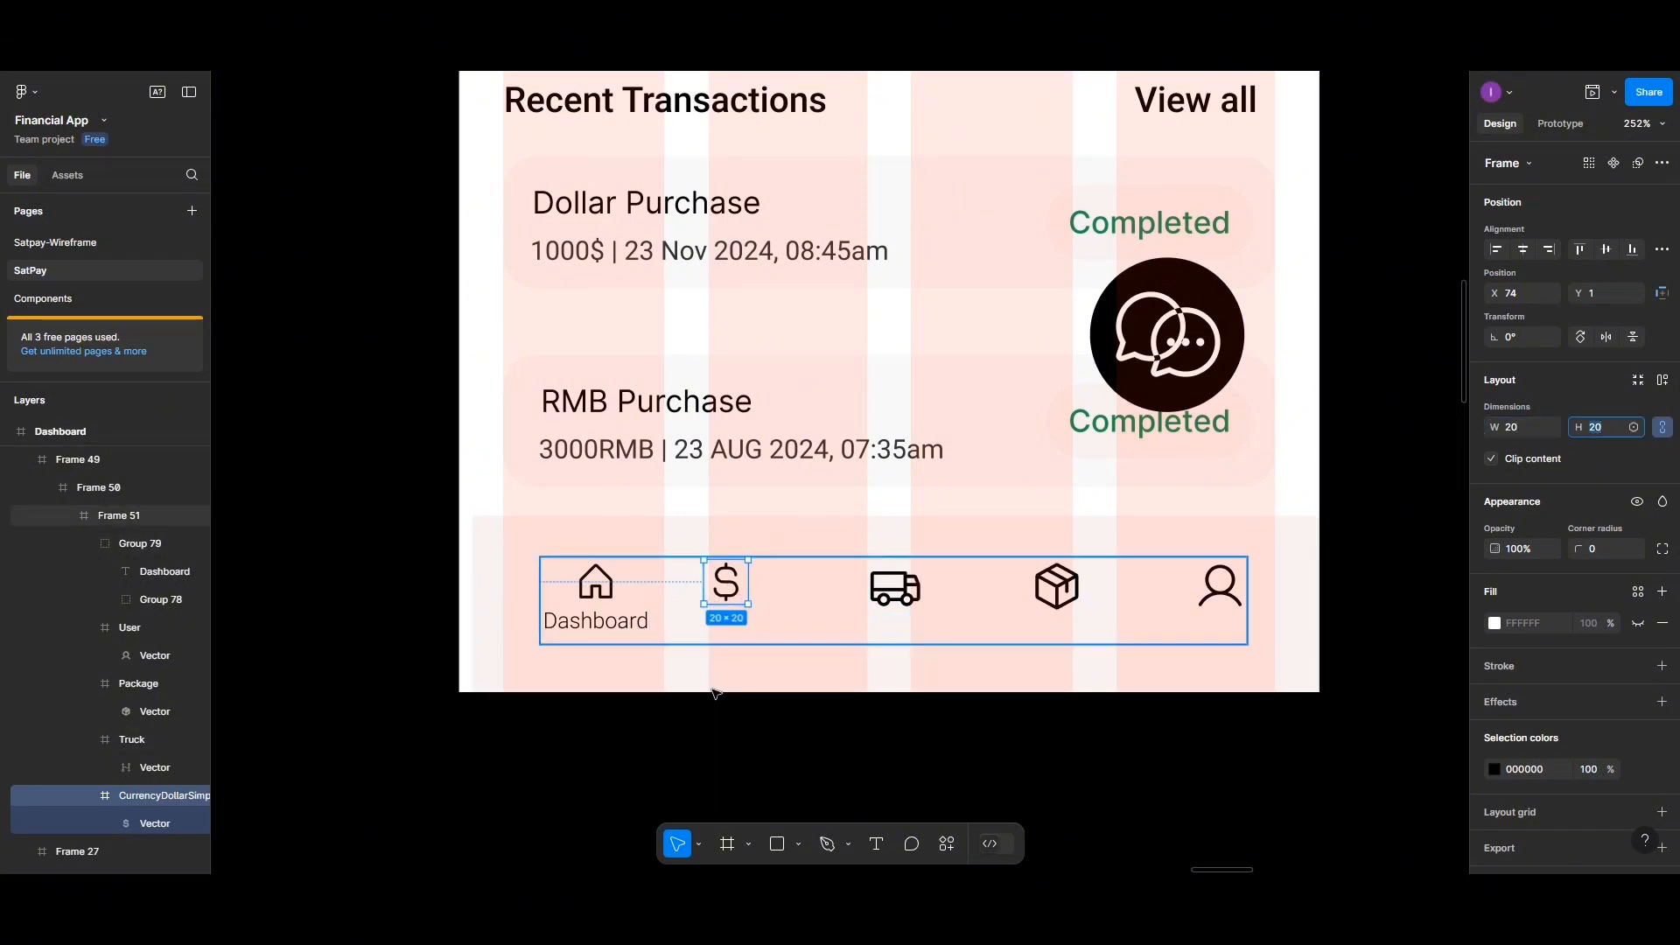
Add a text label reading "Transaction" just below the dollar icon
click(876, 843)
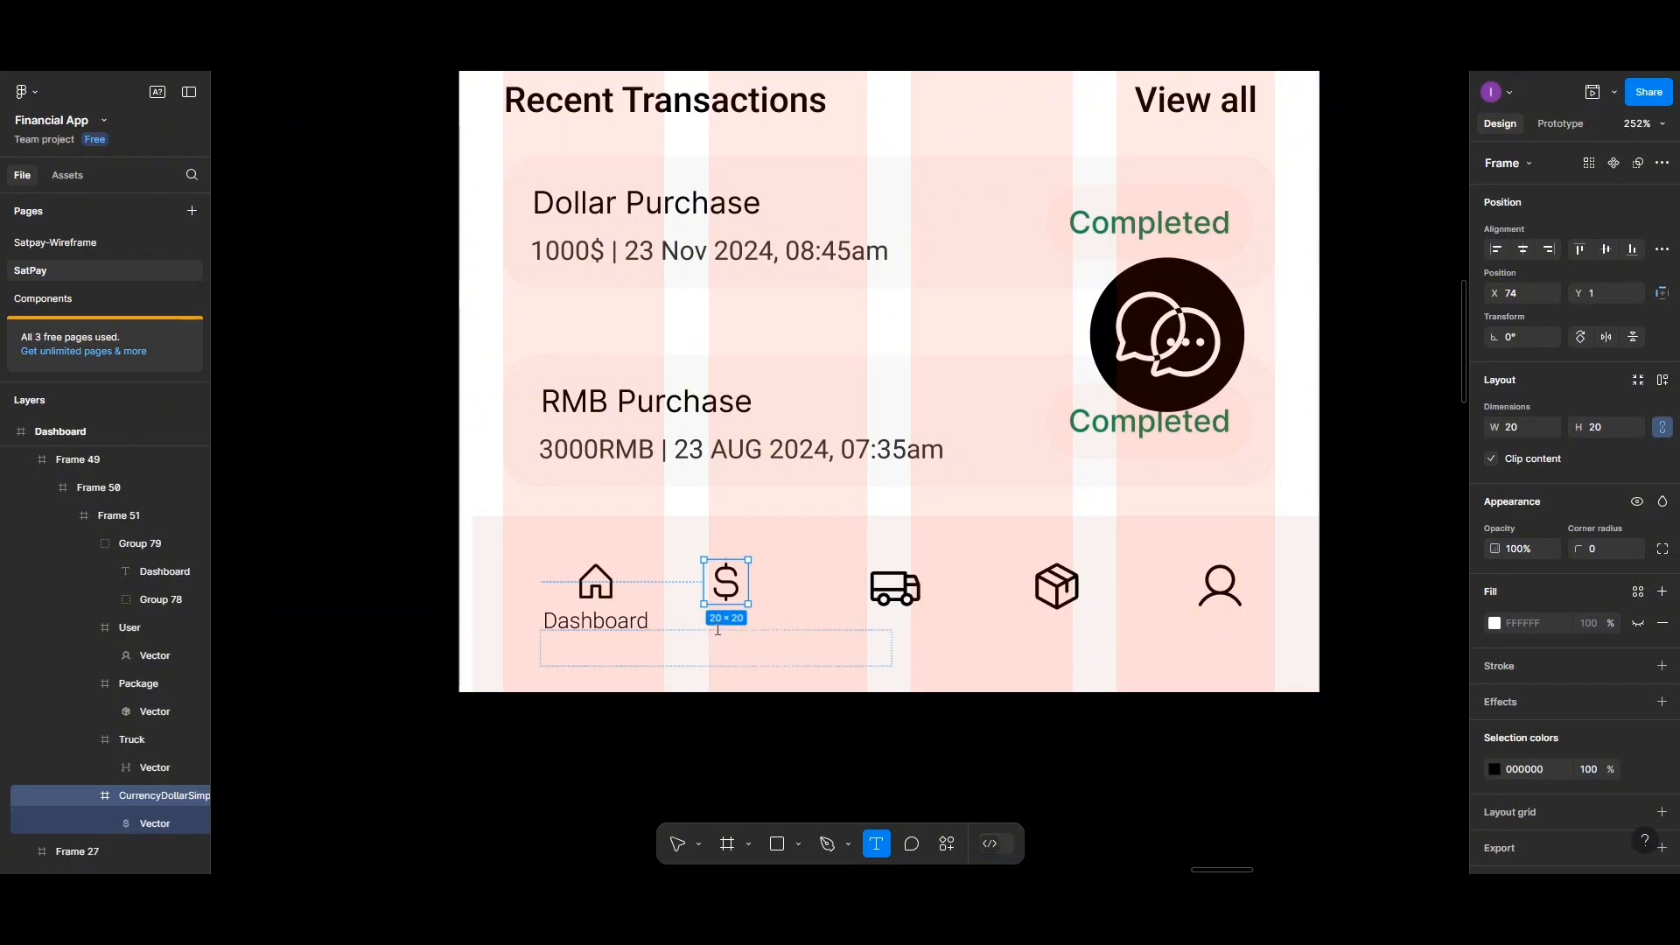
click(779, 606)
text(T)
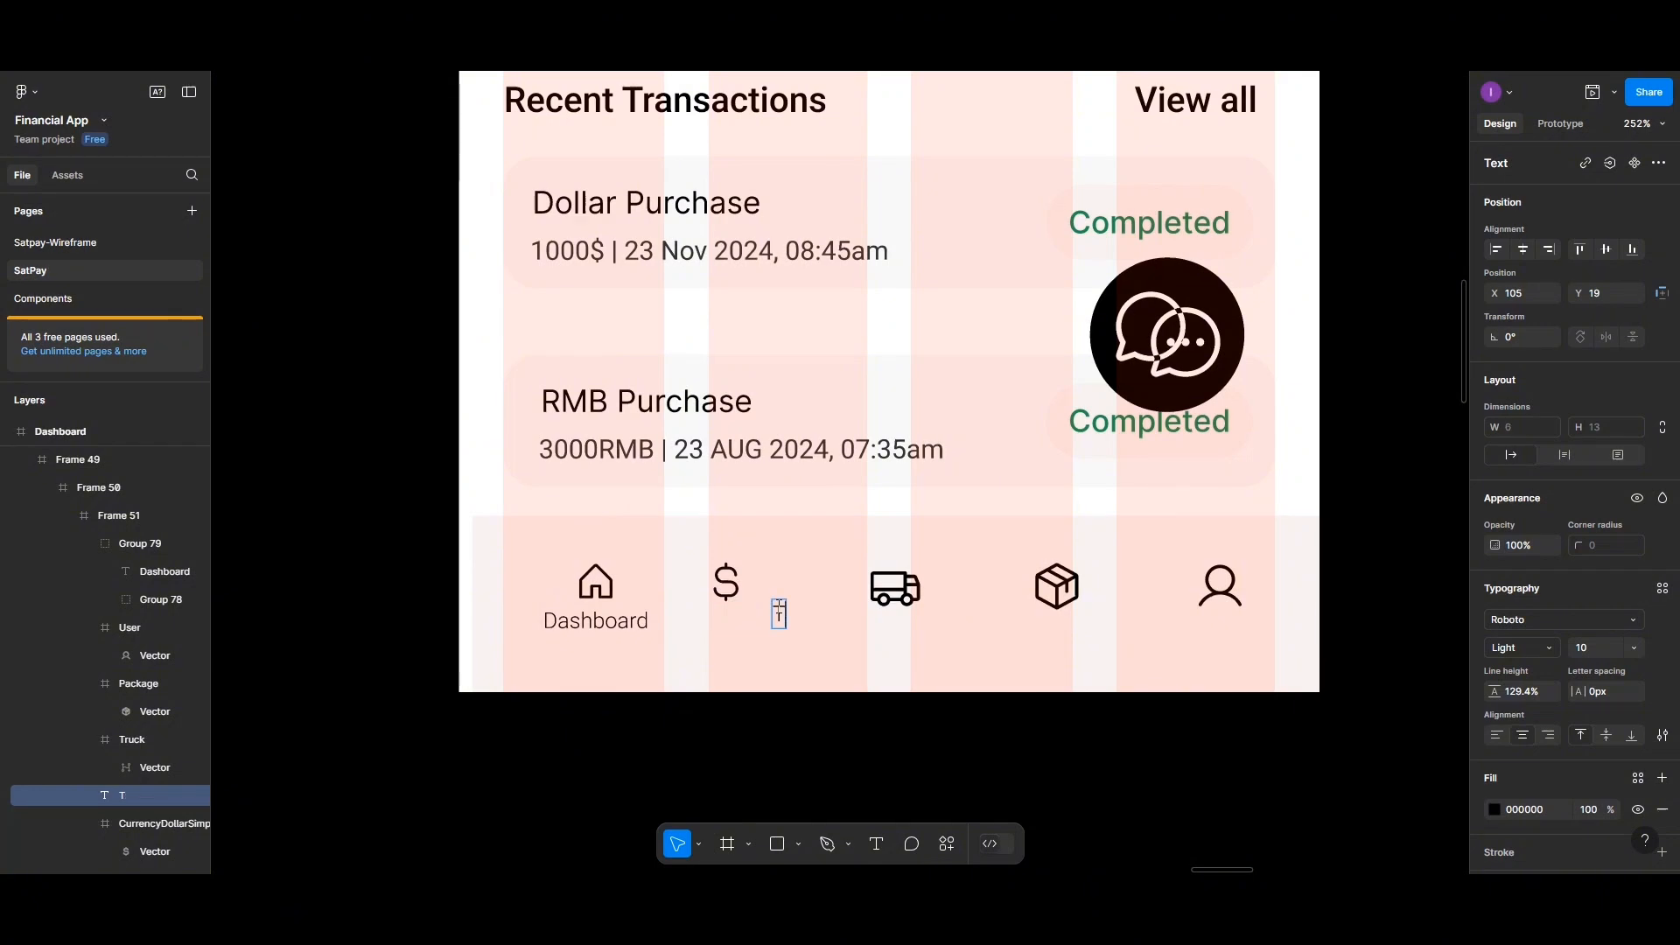
text(ransaction)
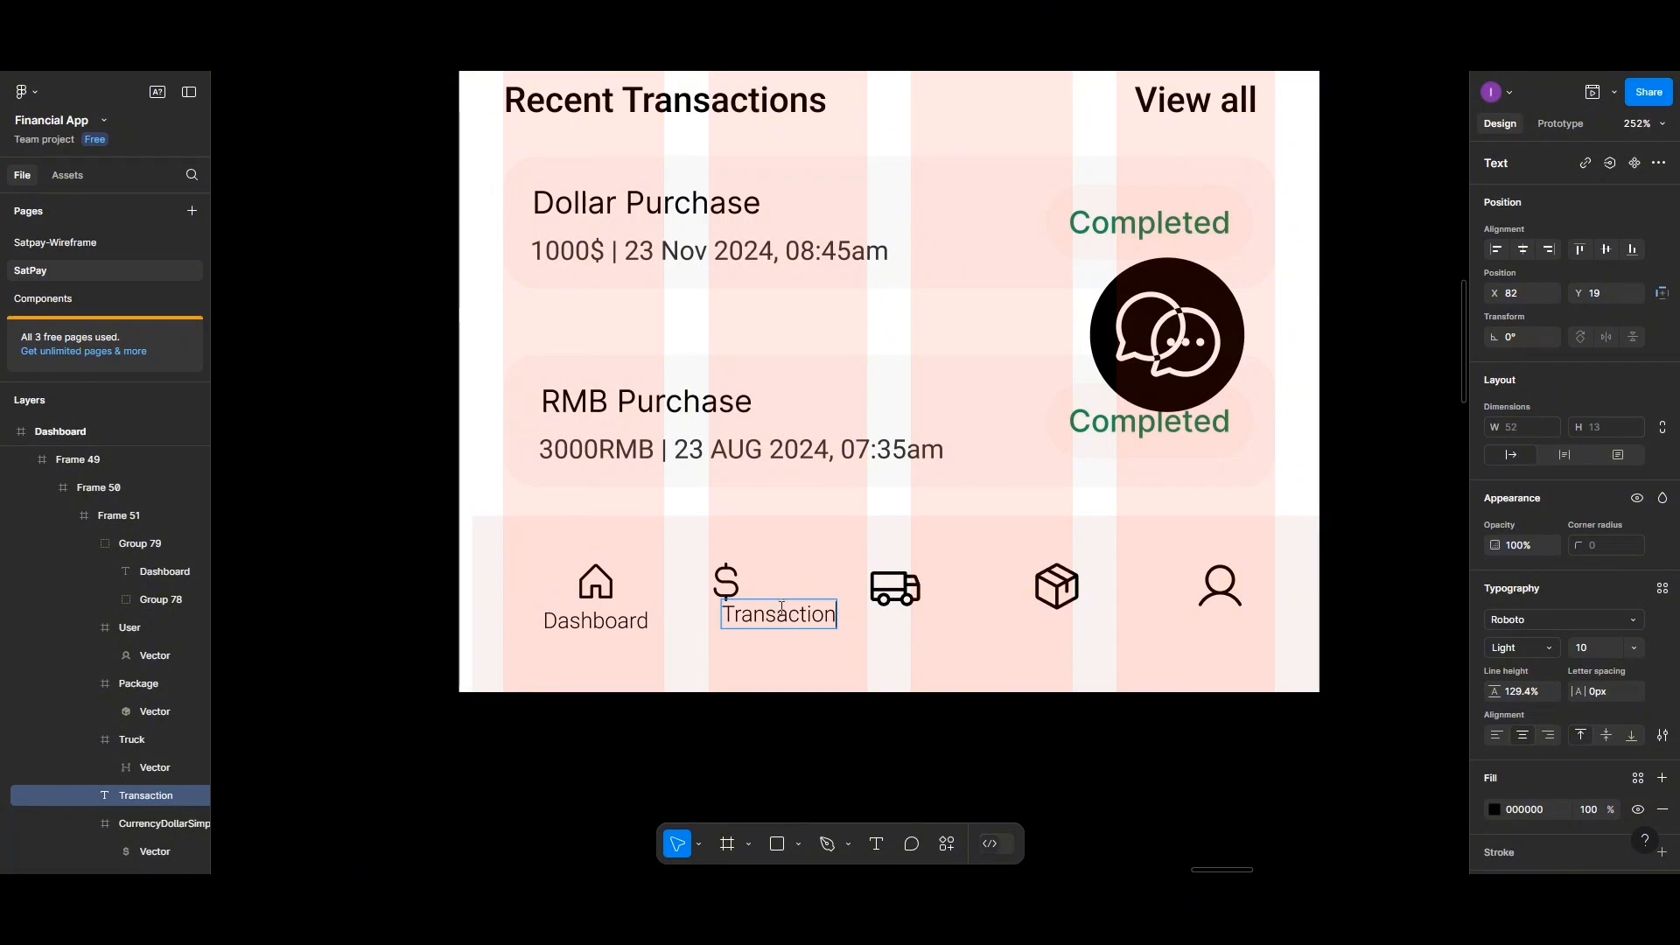
key(Escape)
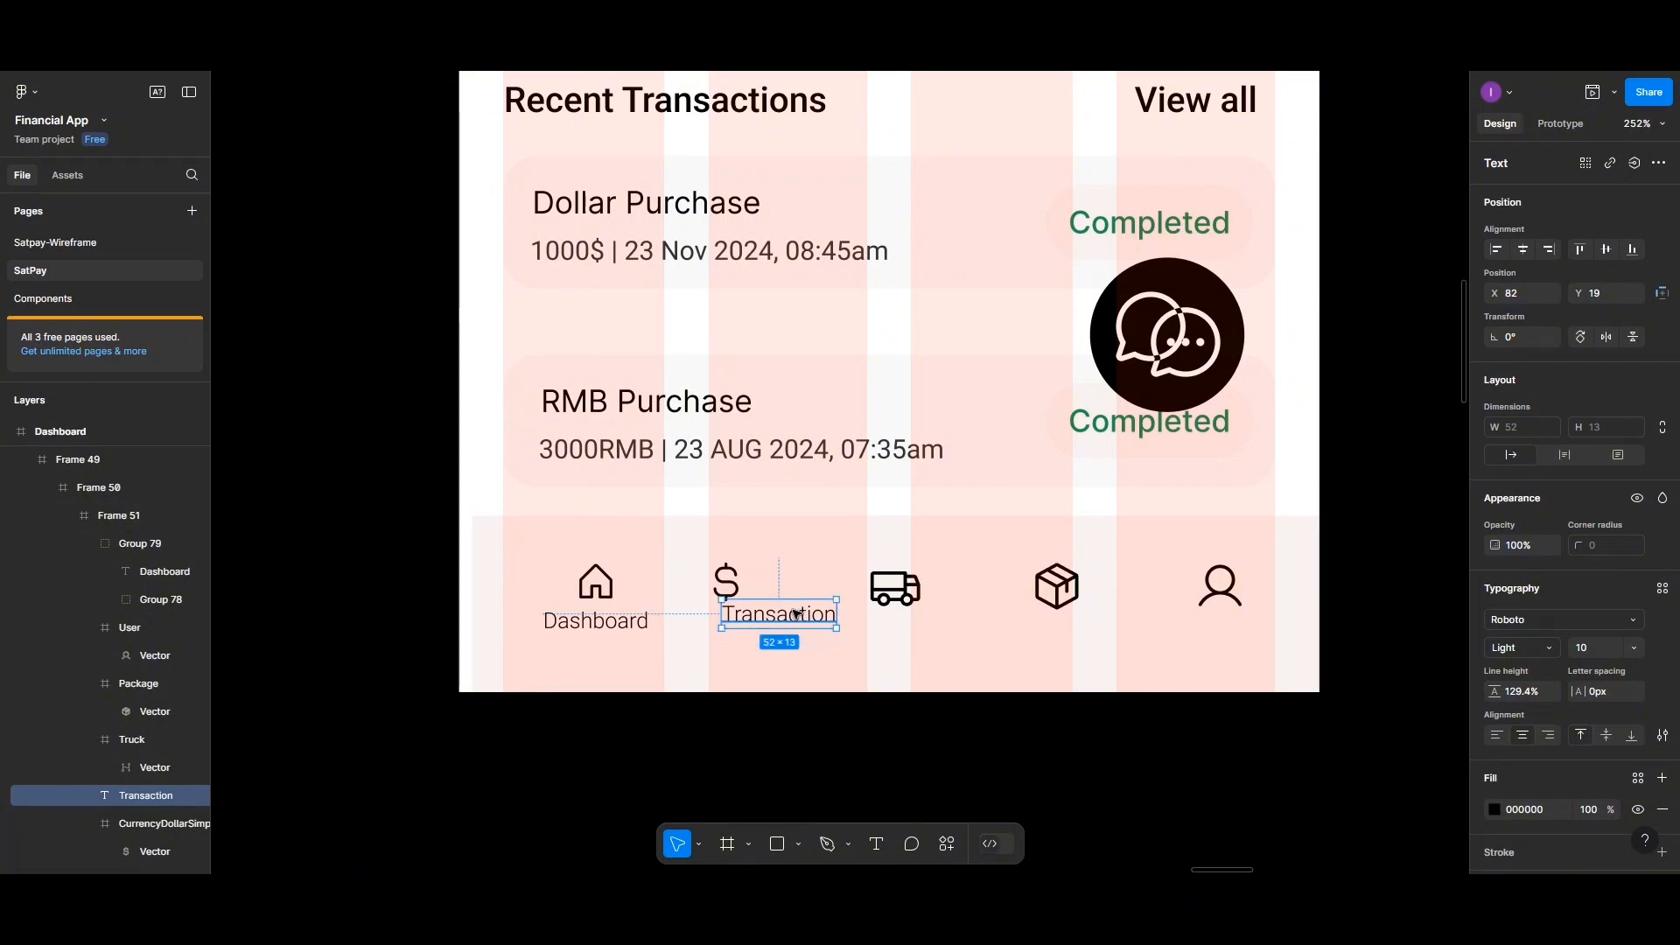
Place the Transaction label centered beneath the dollar icon and group the two together
drag(796, 613, 749, 621)
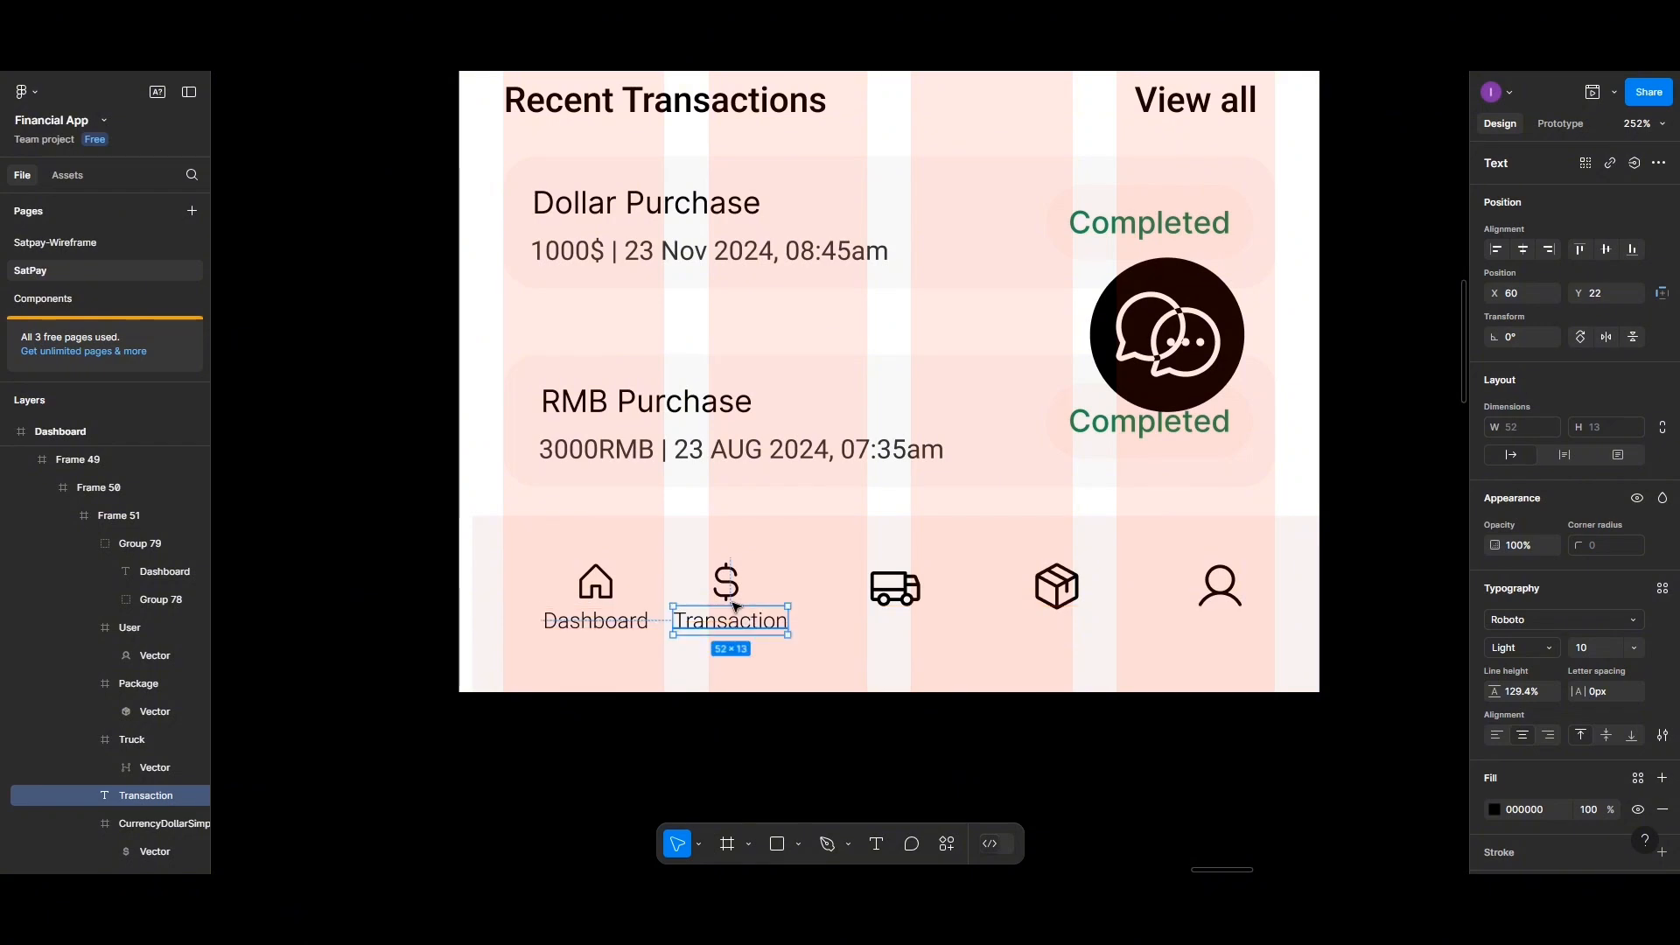
shift+click(725, 583)
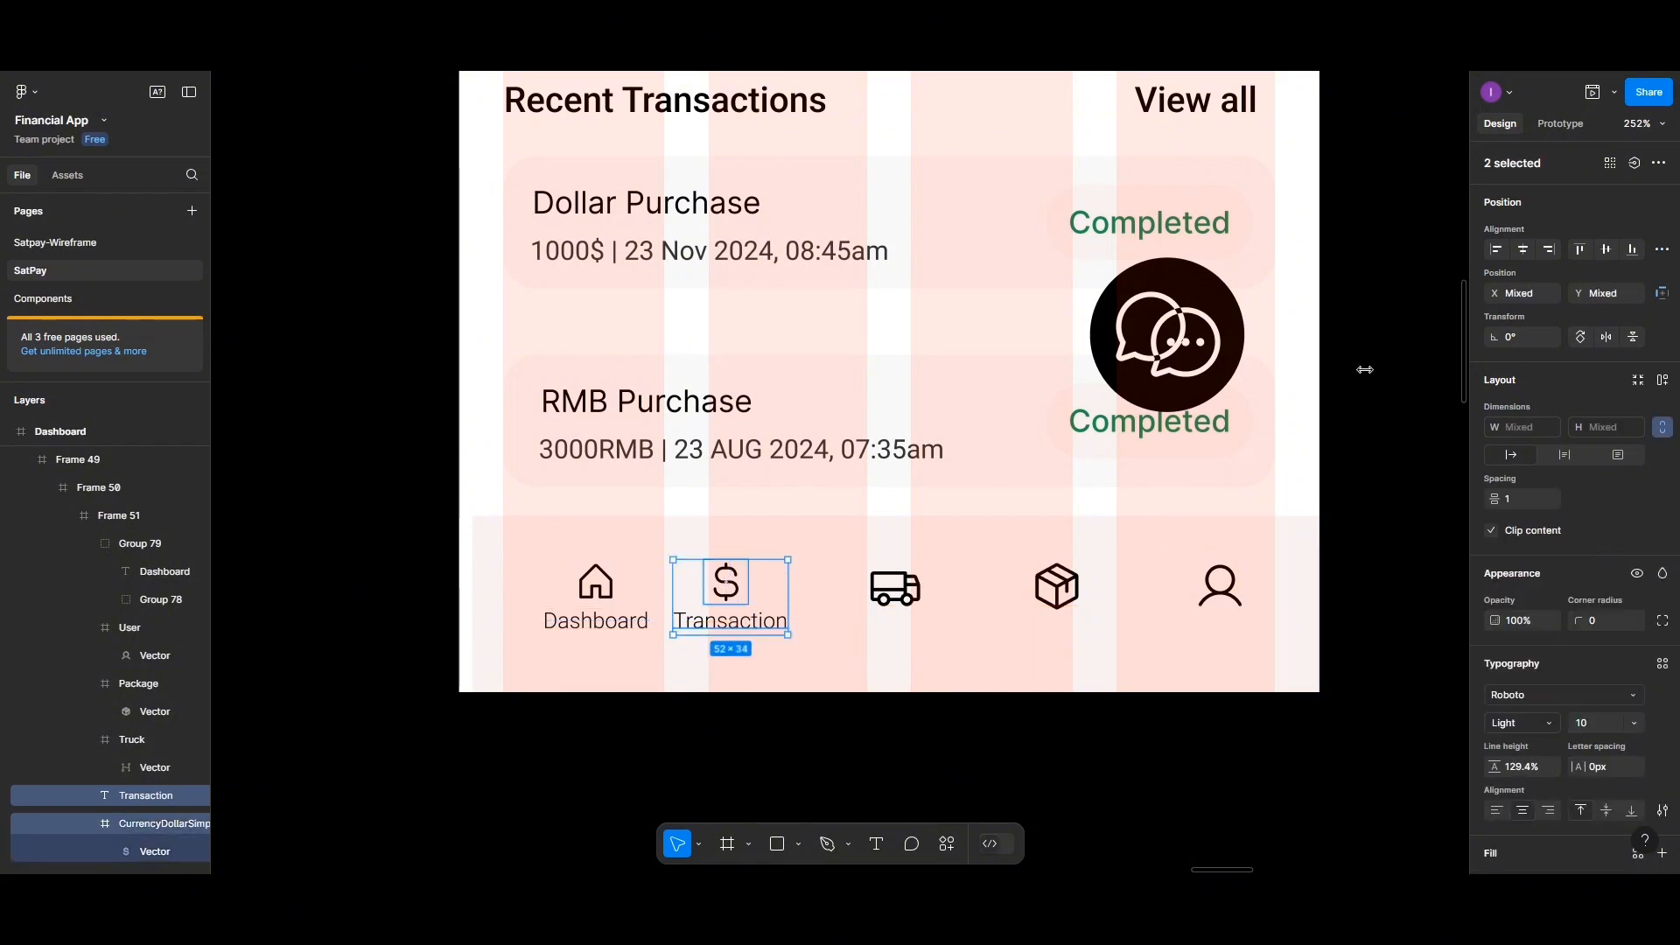
click(1523, 249)
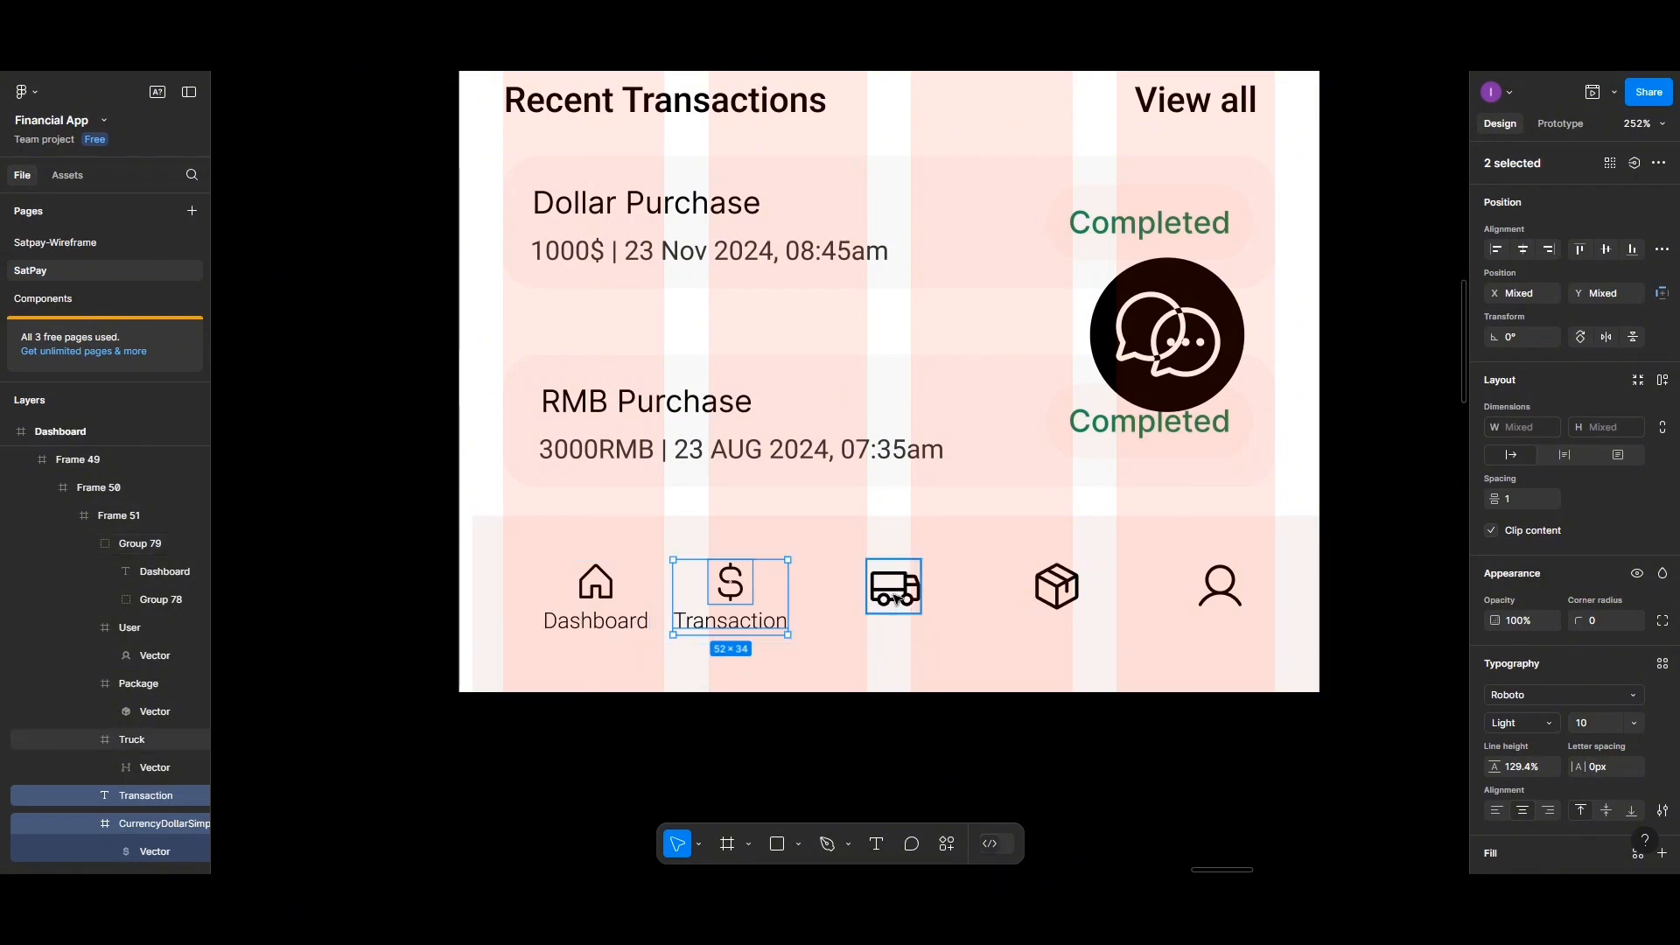
key(ctrl+g)
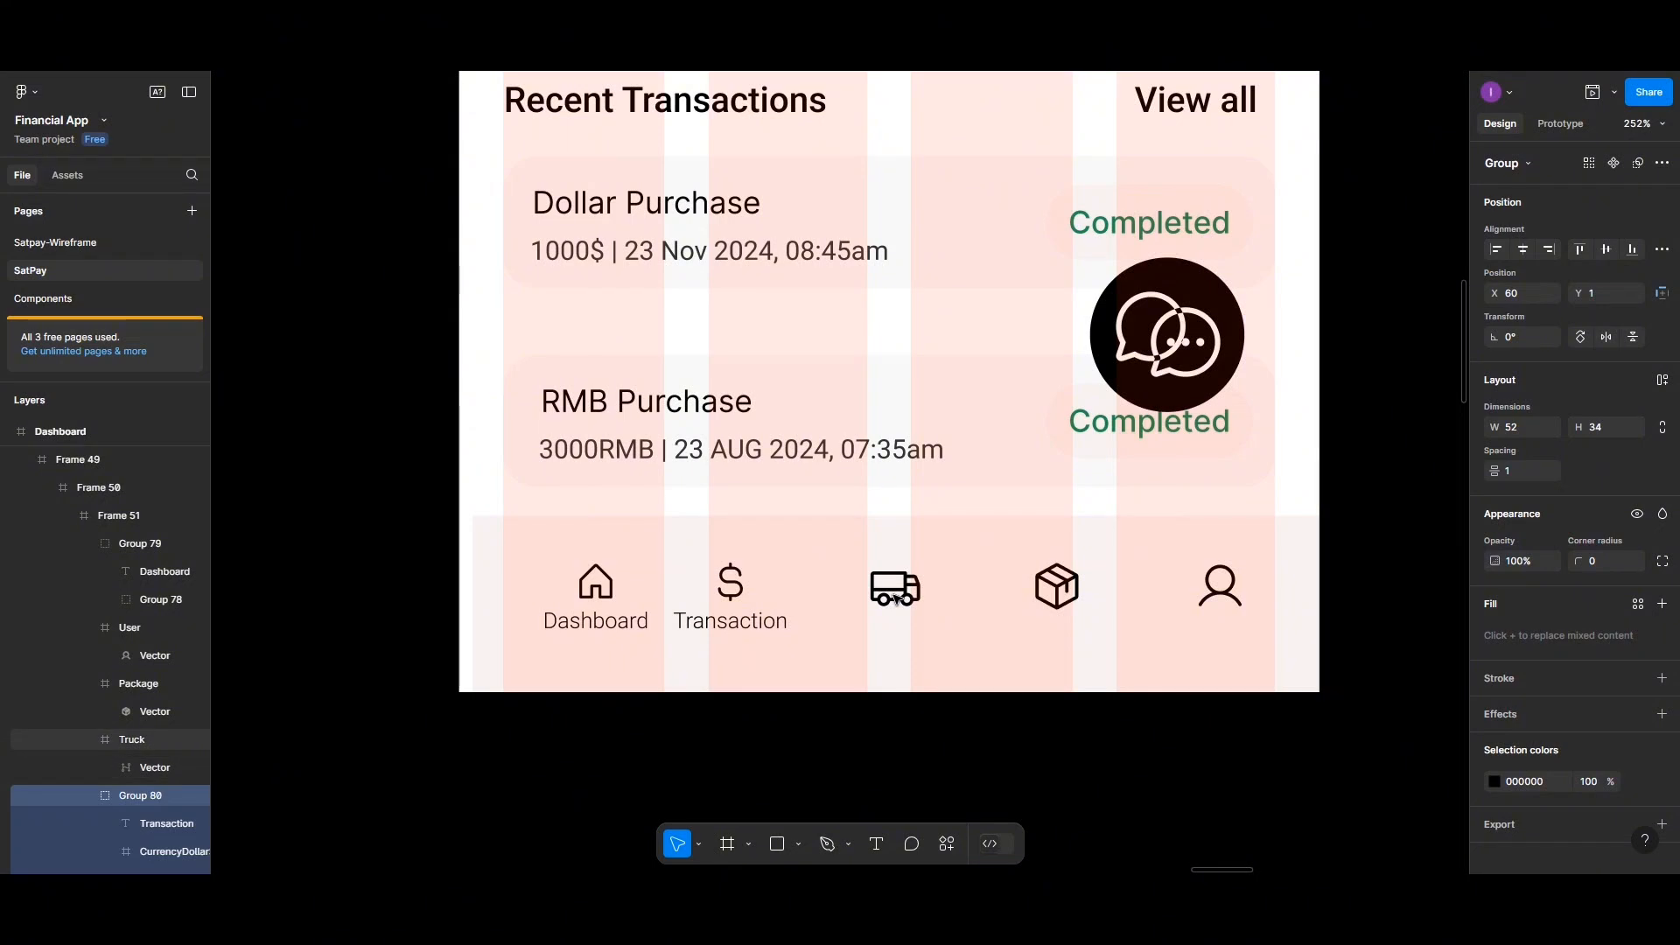
Resize the truck icon frame to 20 × 20
click(894, 596)
click(1540, 429)
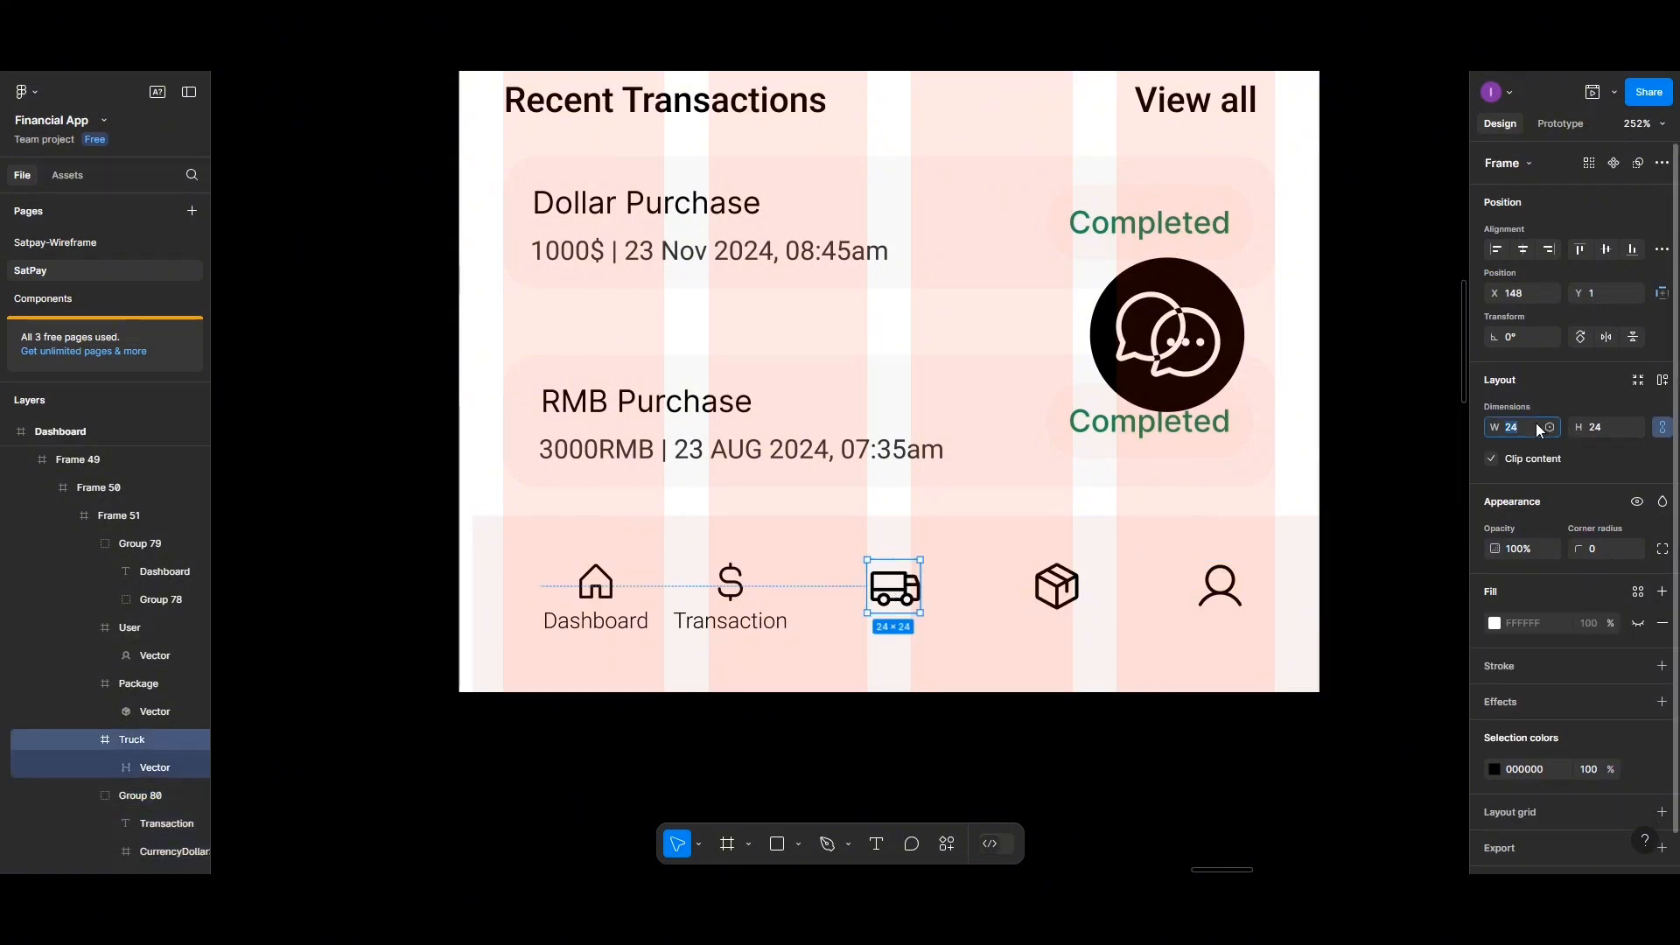
text(20)
key(Return)
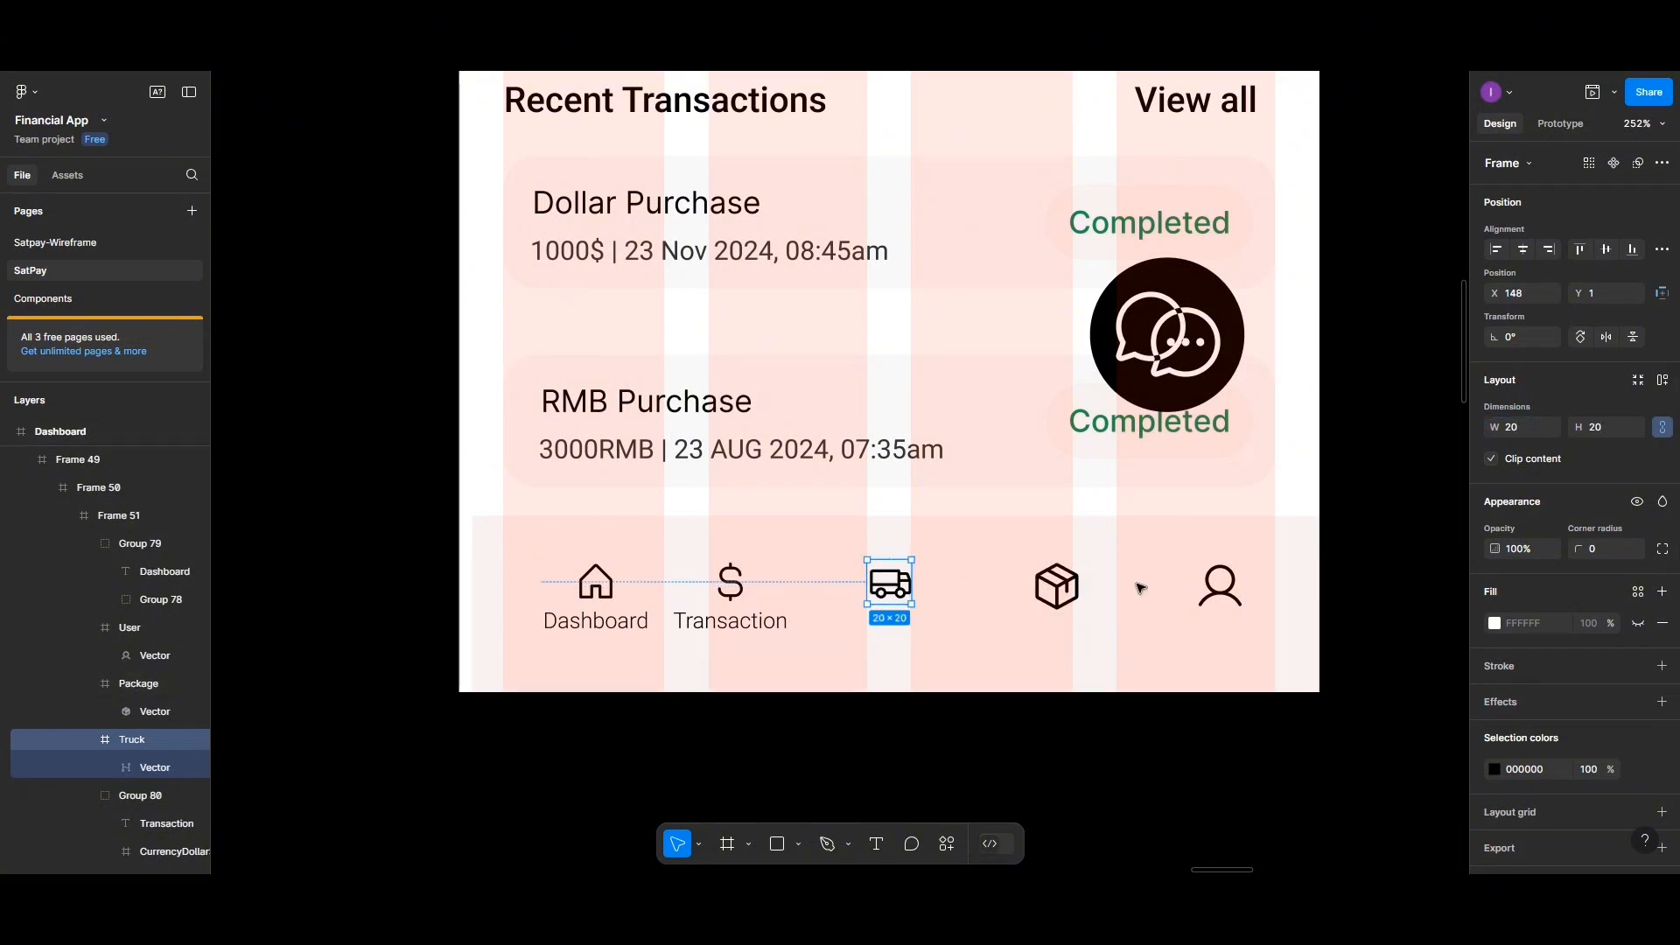
Add a text label reading "Delivery" beneath the truck icon
click(876, 844)
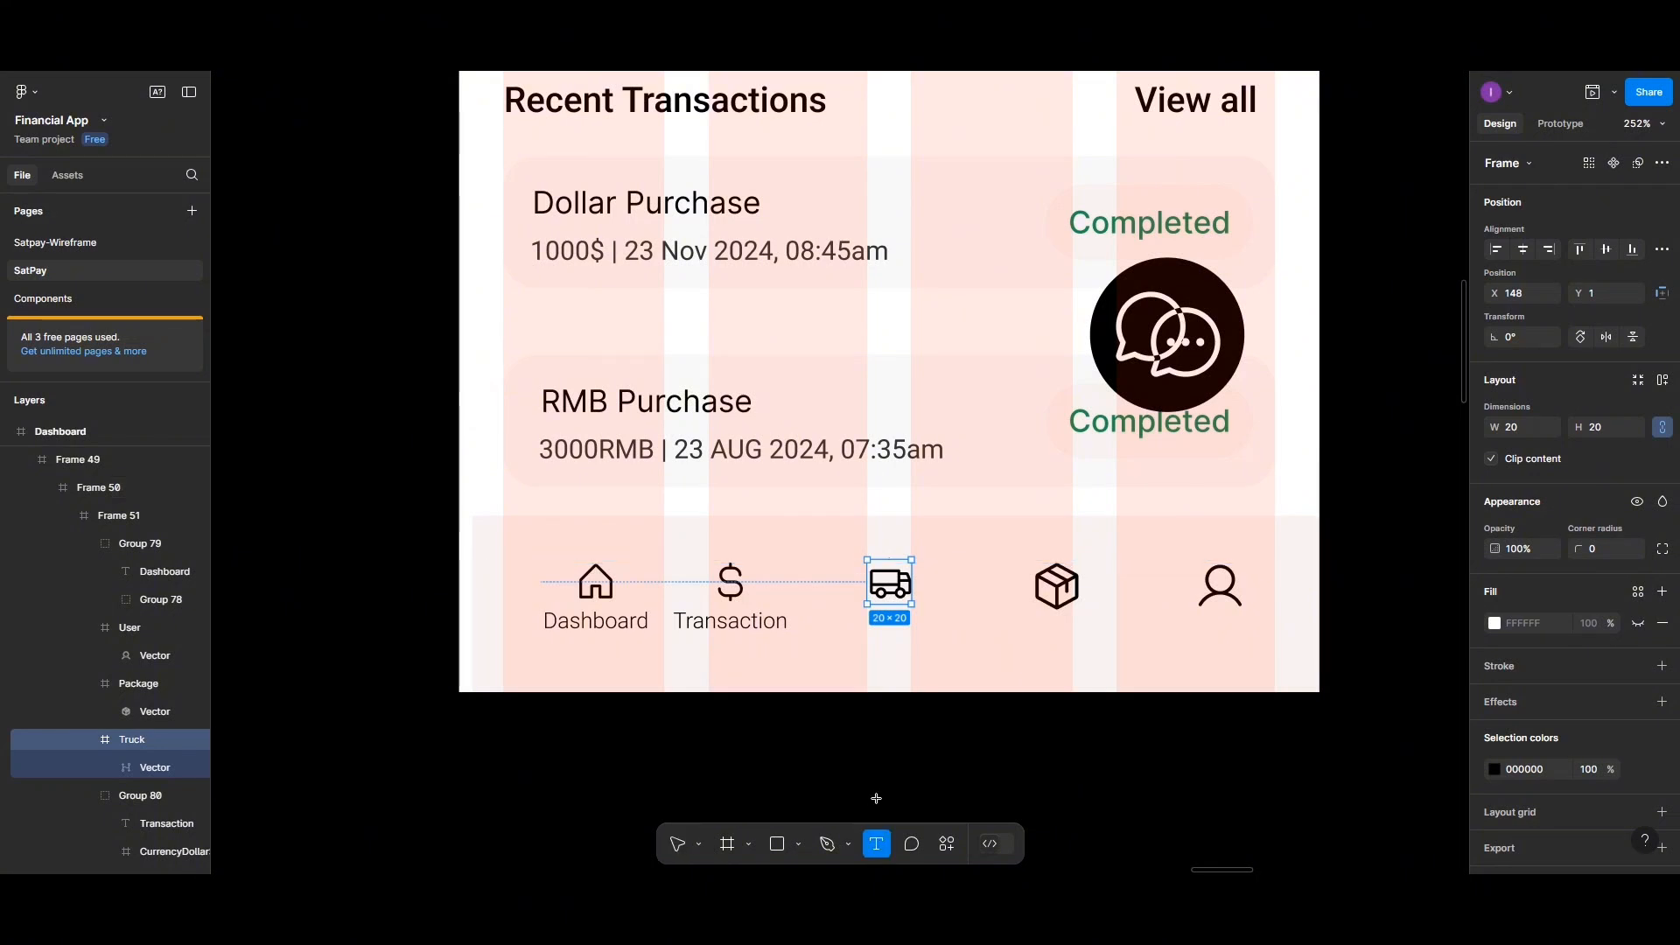
click(870, 612)
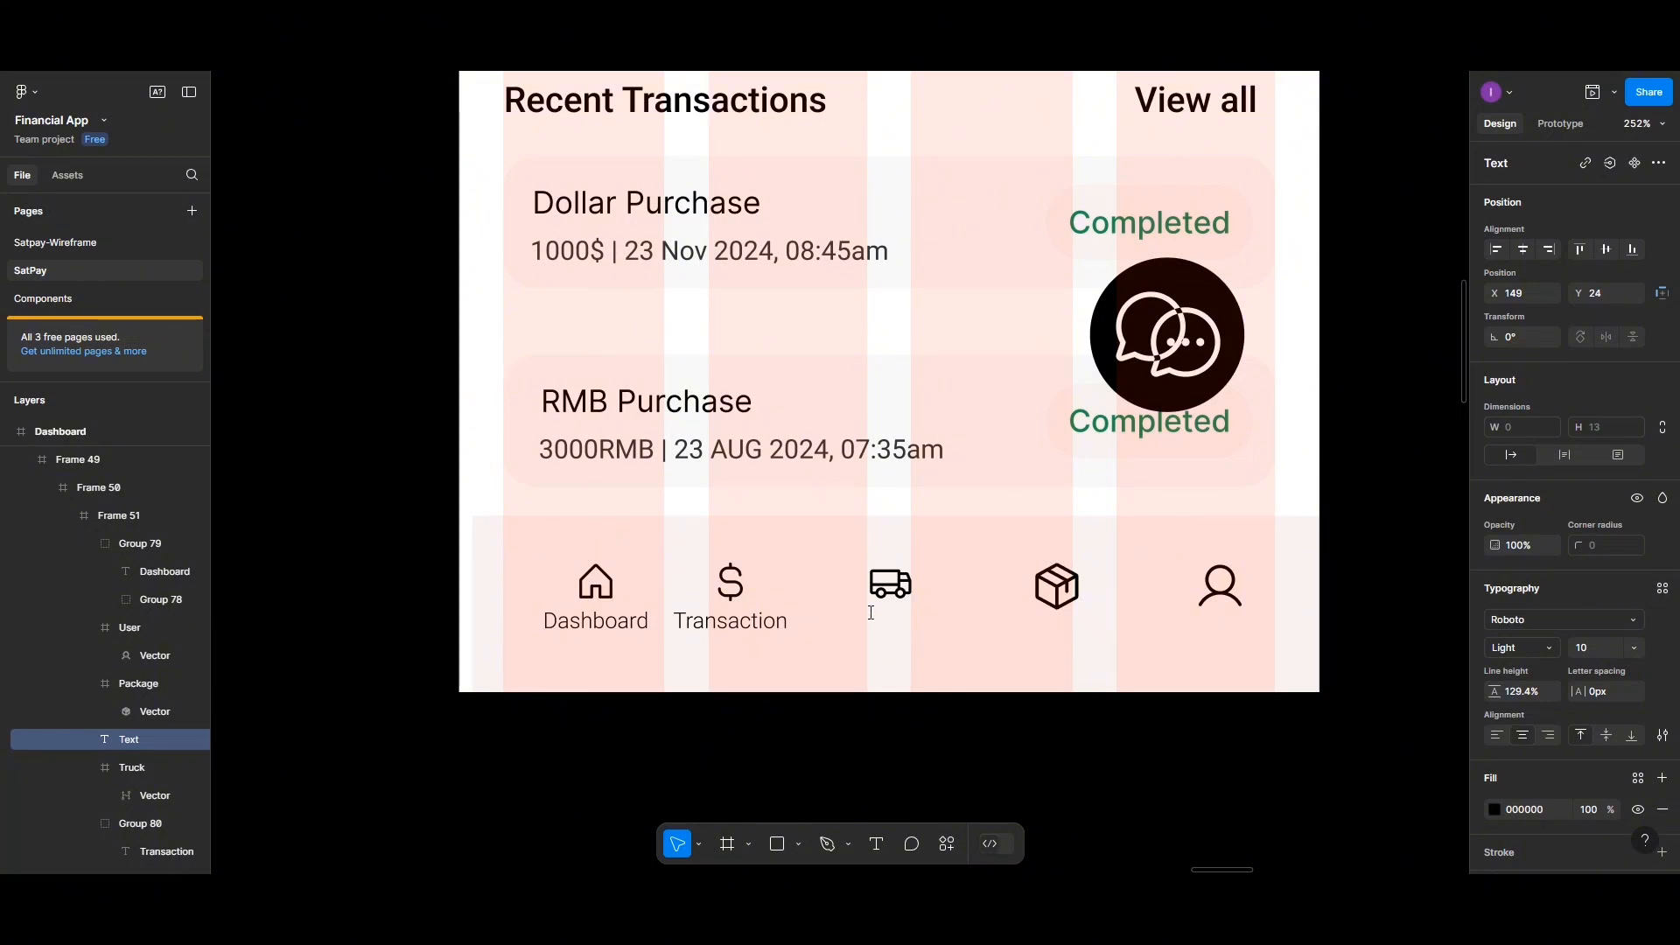
text(Delivery)
key(Escape)
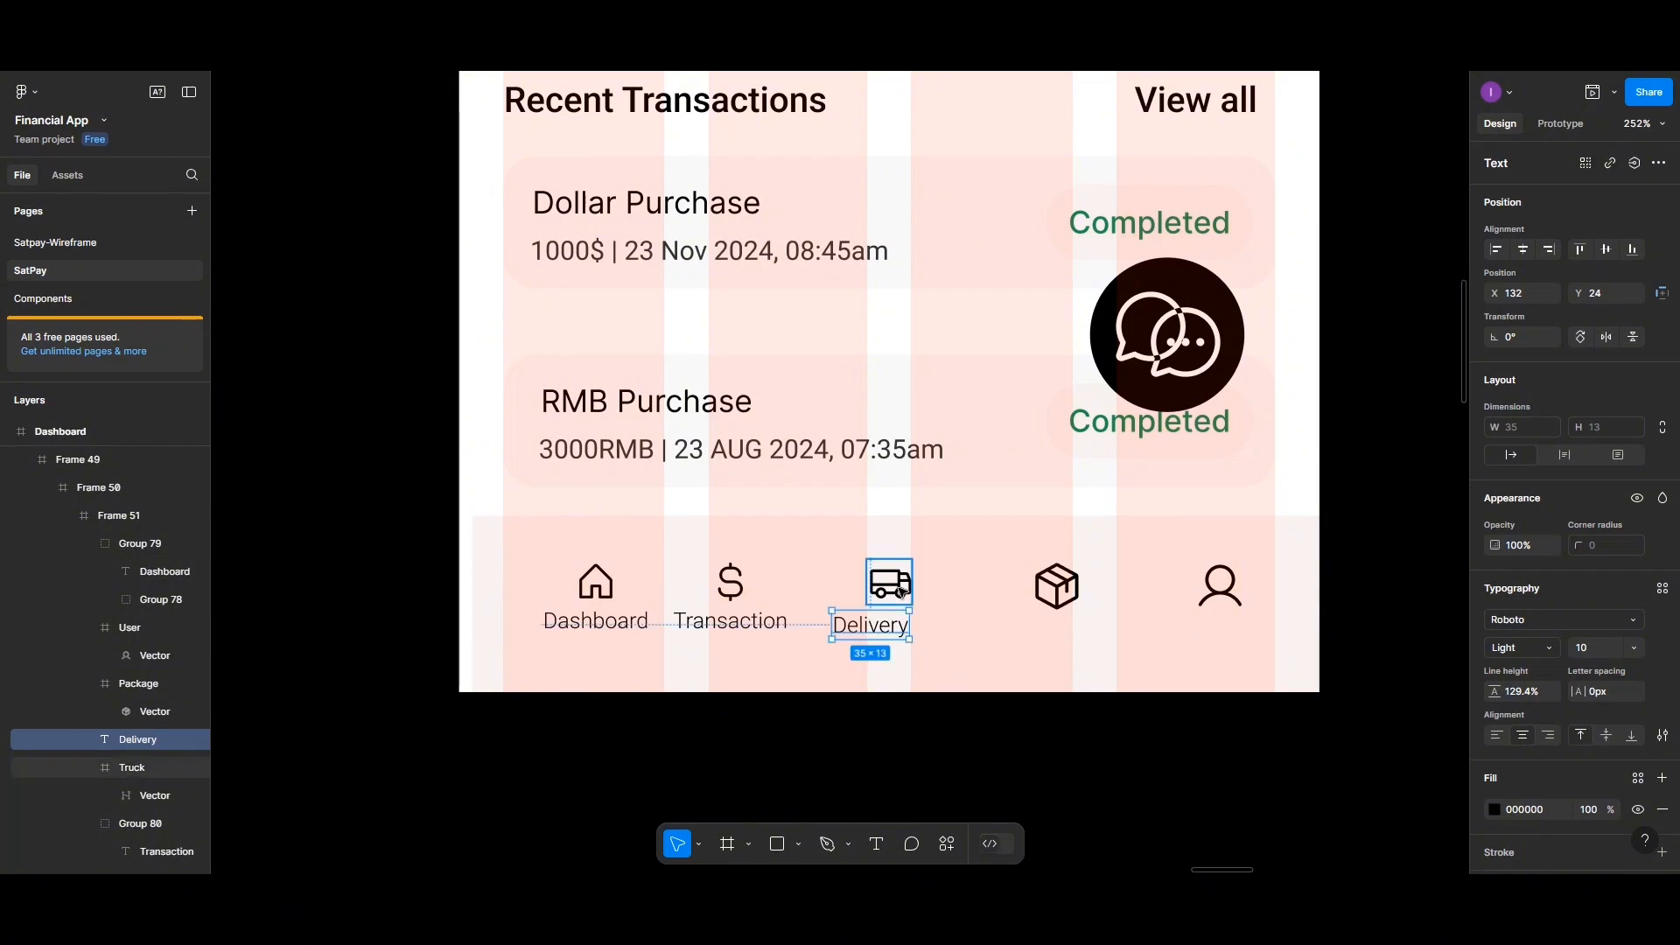
Center the Delivery label under the truck icon with spacing 1 and group the two together
shift+click(901, 592)
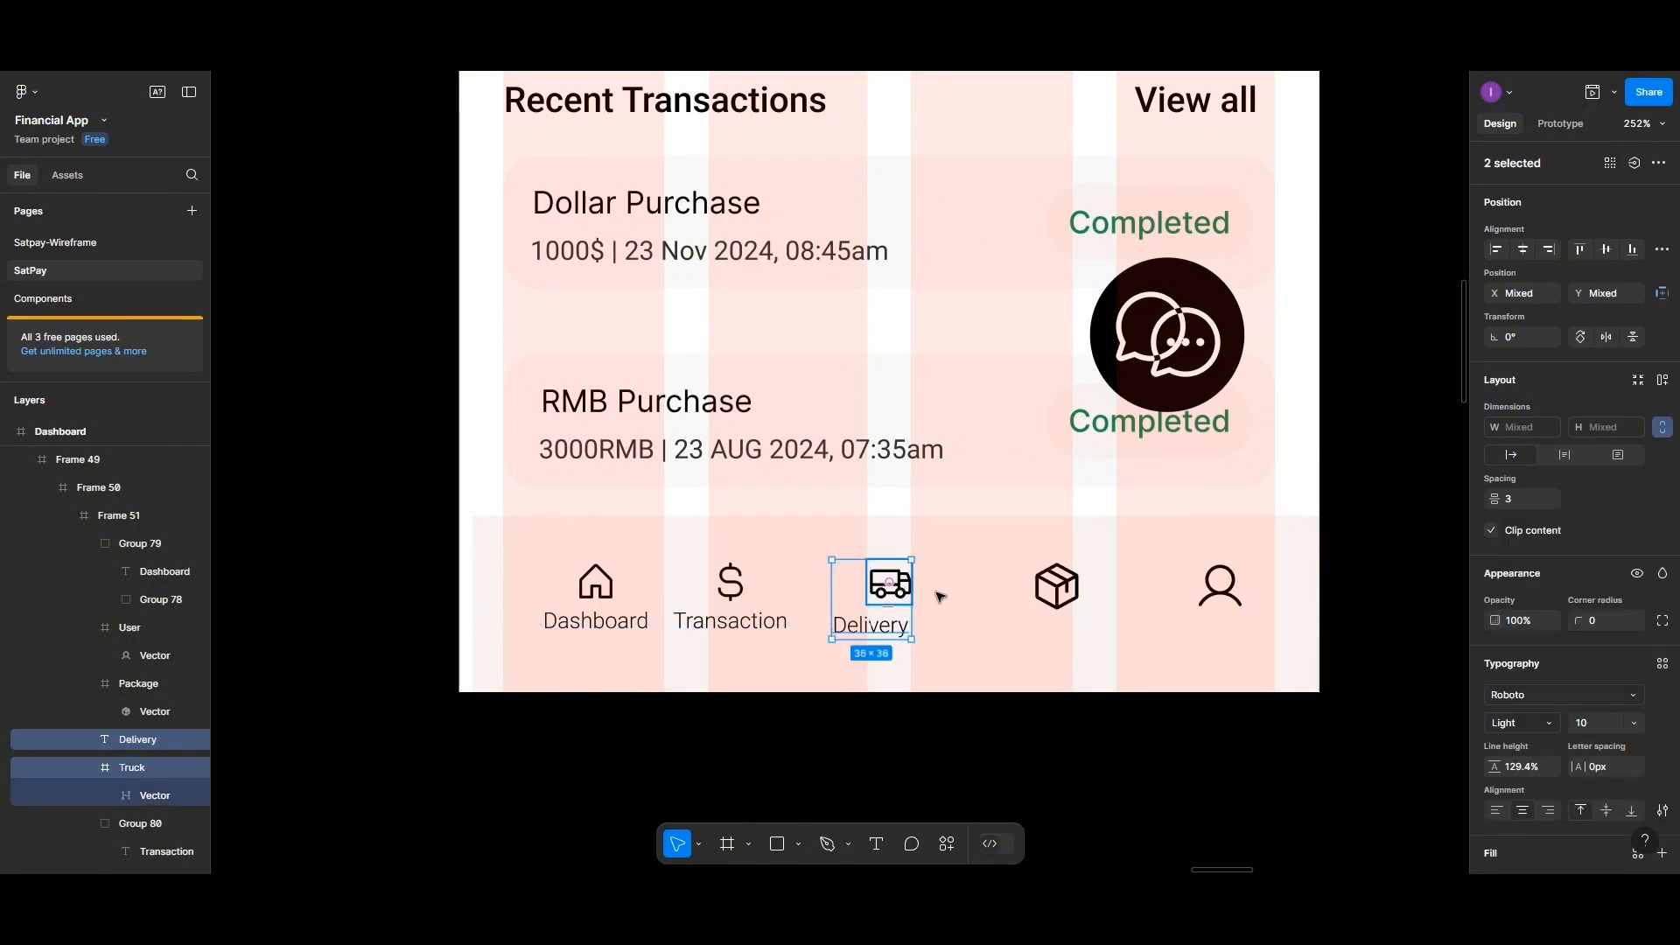
click(1524, 250)
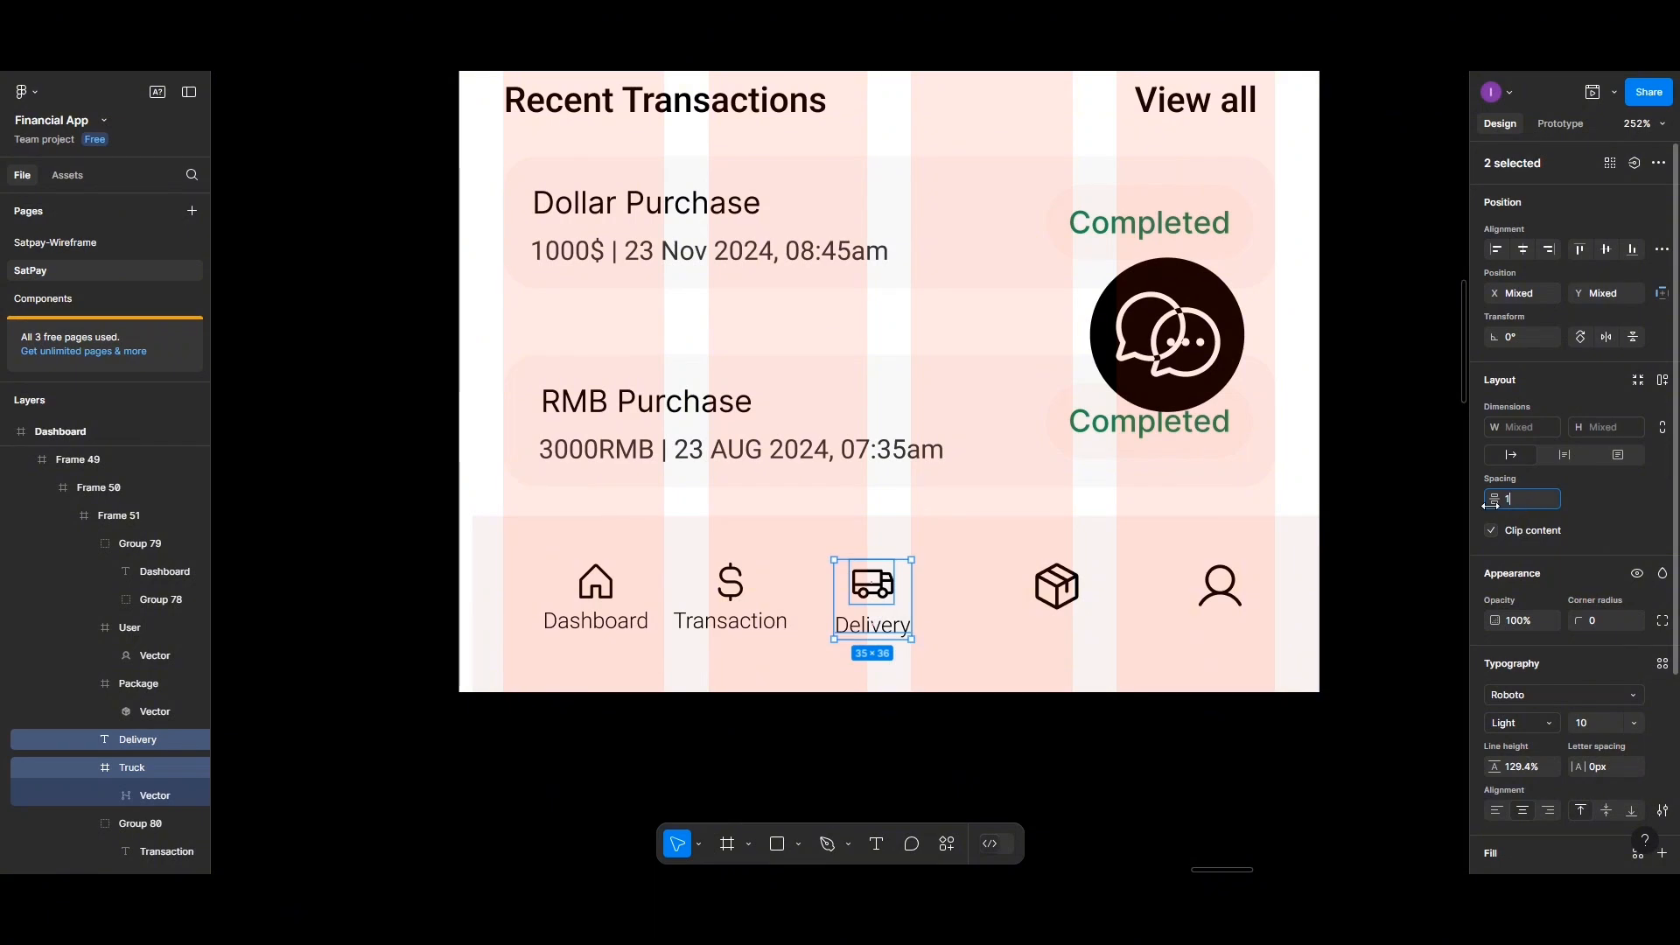
text(1)
click(878, 602)
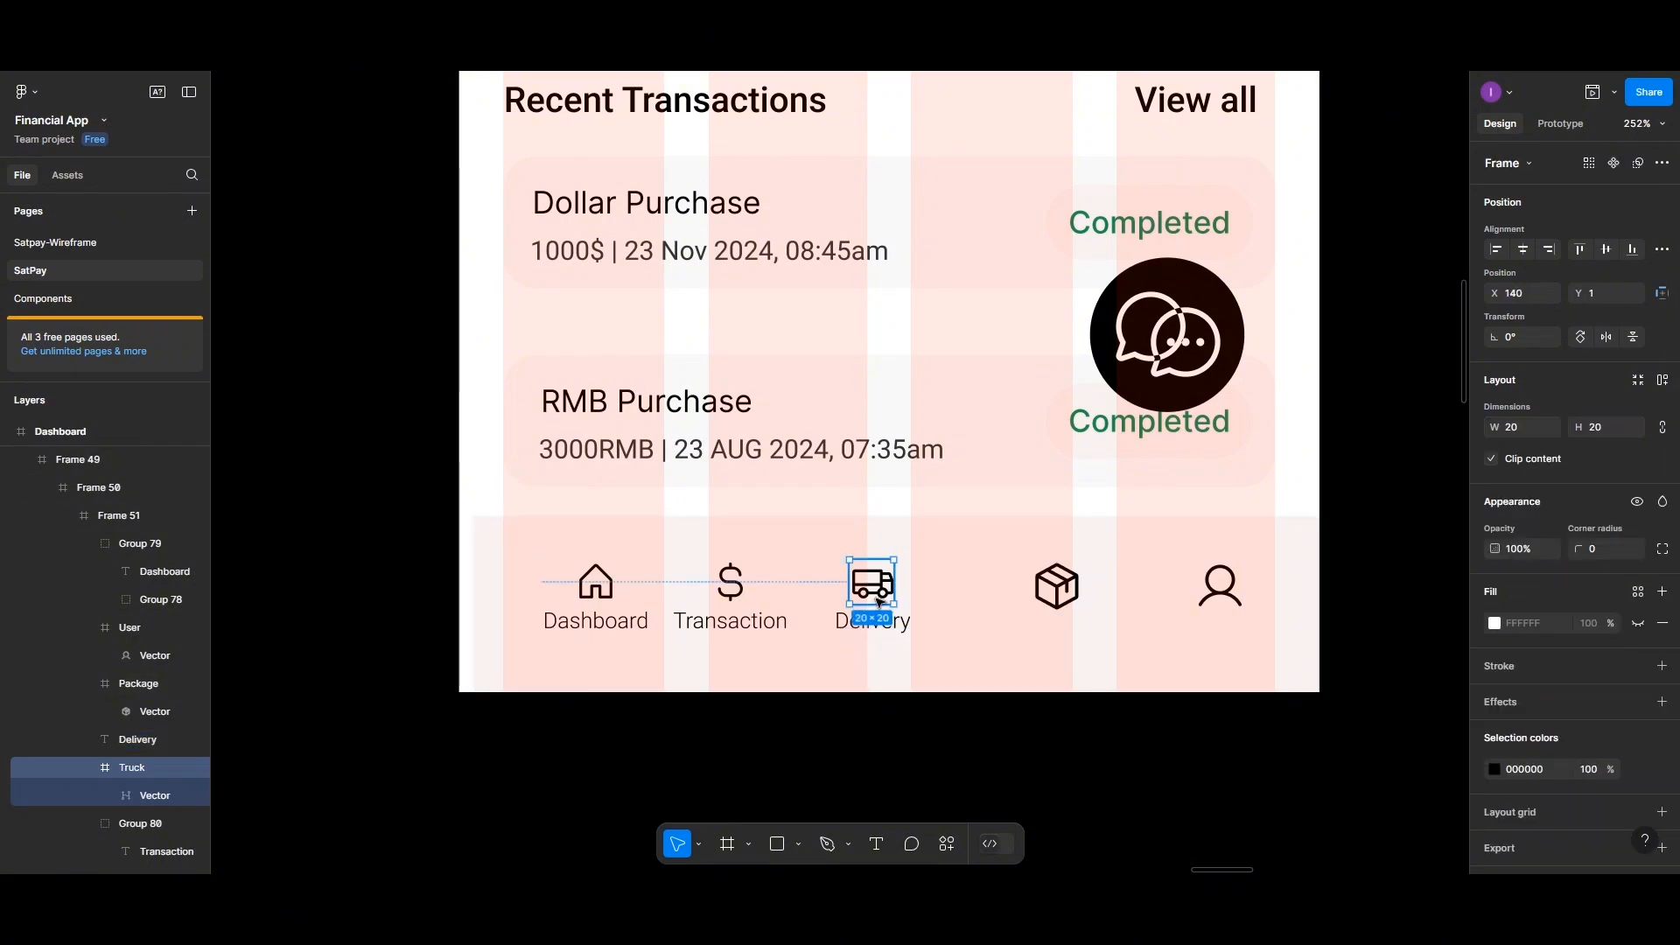
shift+click(878, 626)
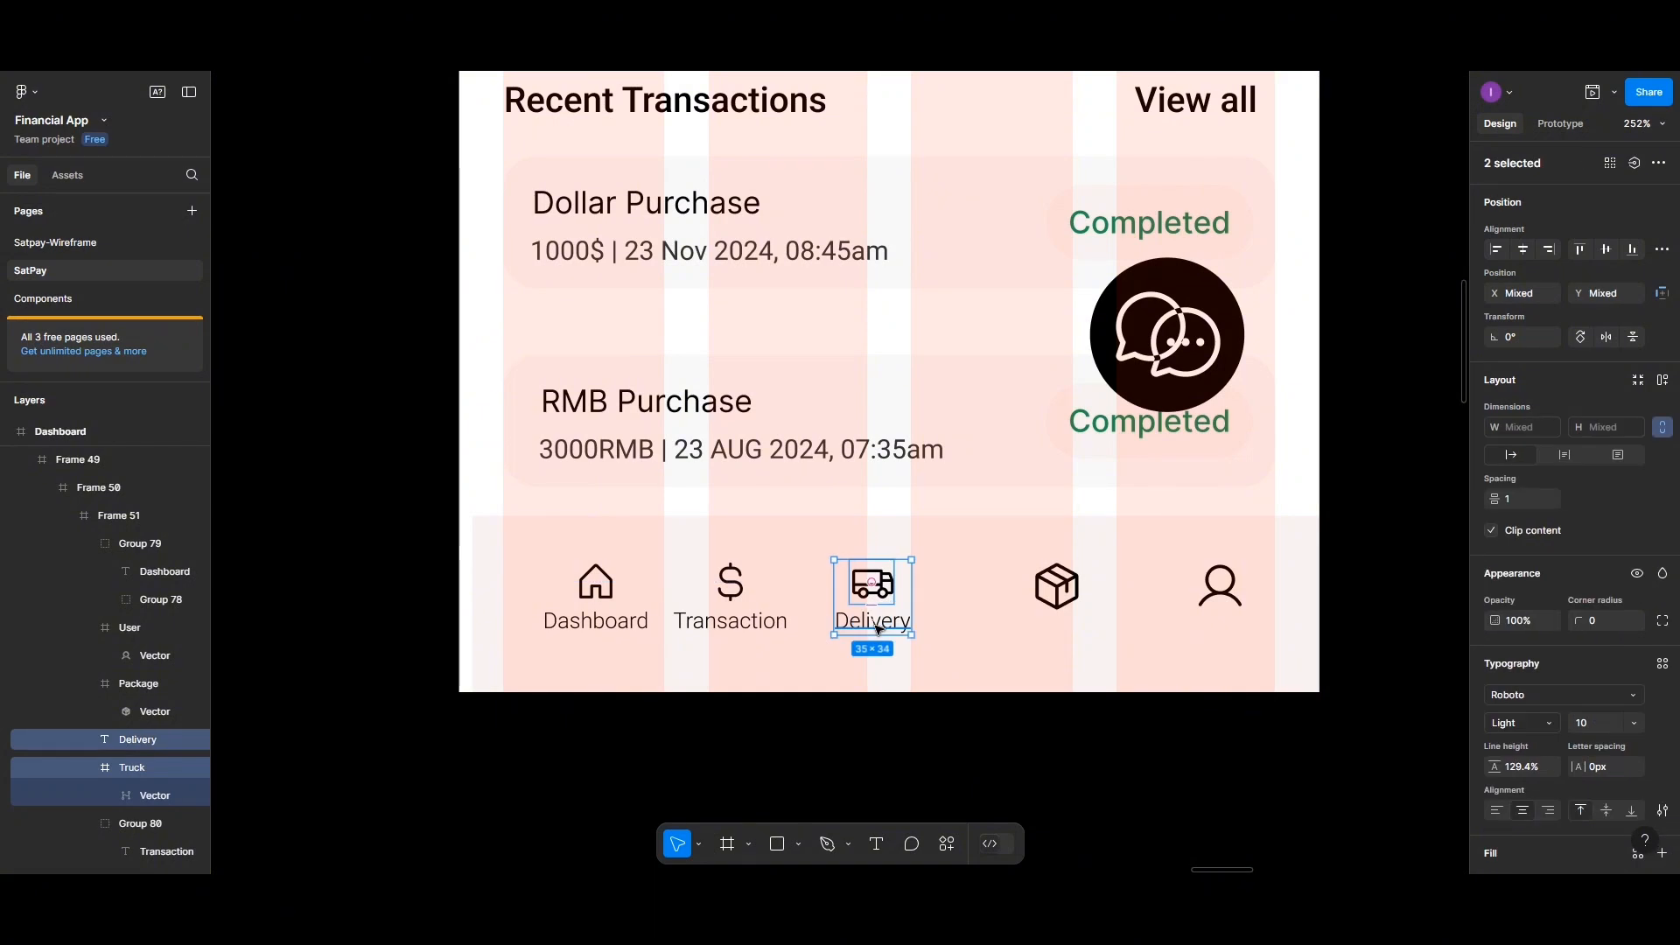
key(ctrl+g)
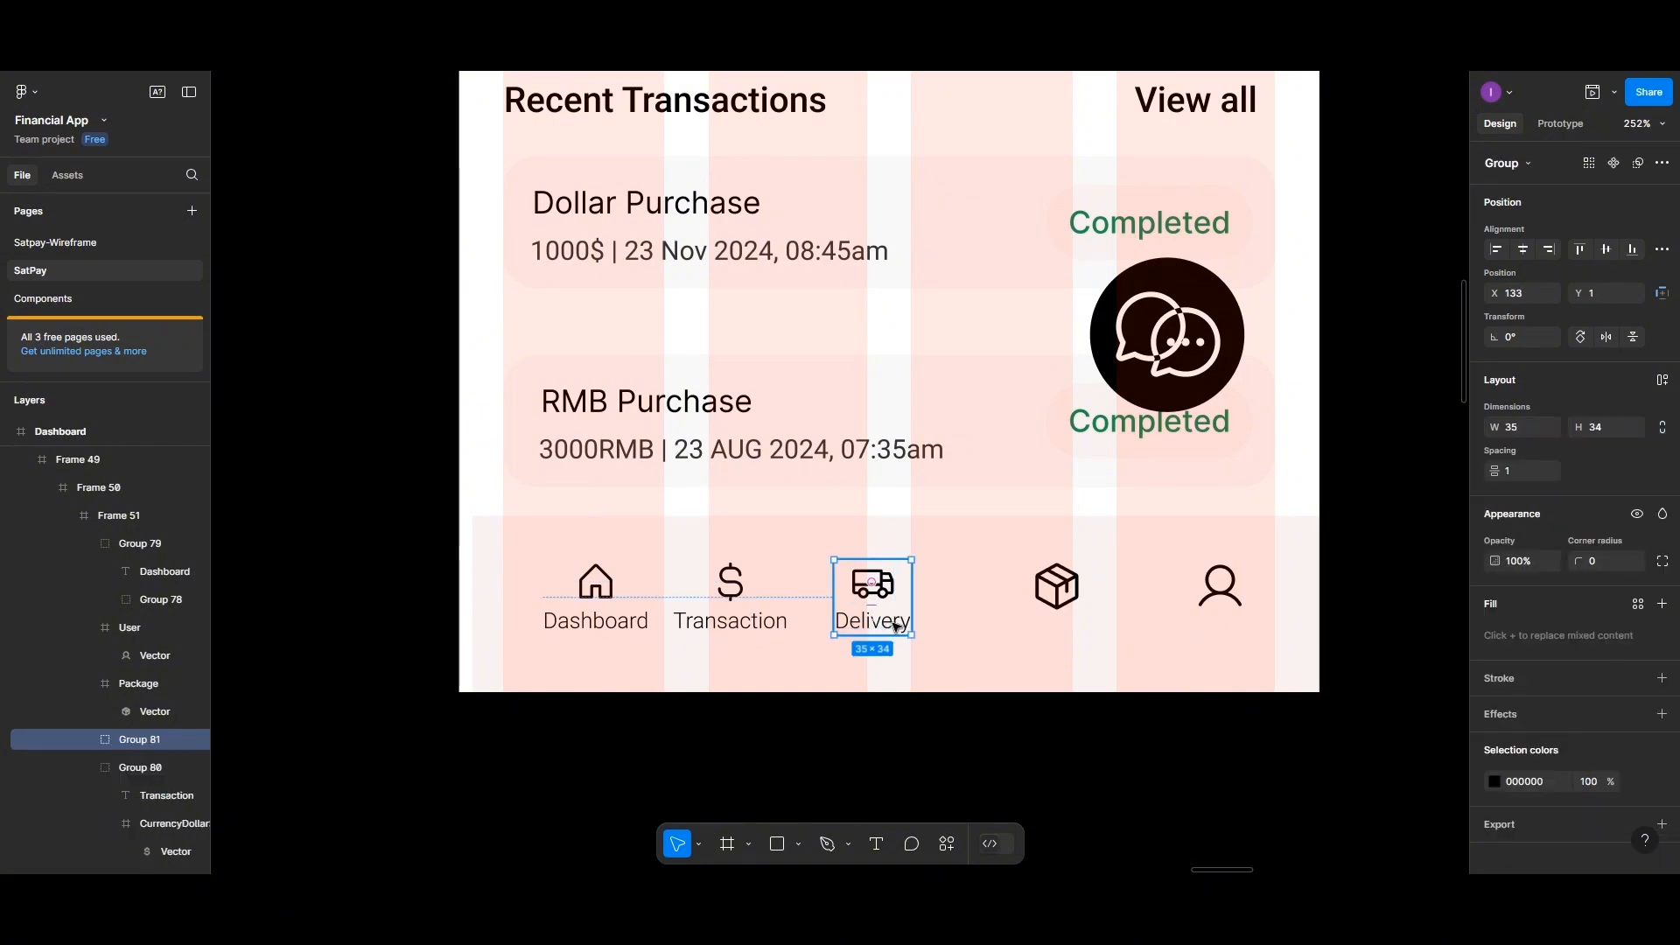
Resize the package icon frame to 20 × 20
click(1053, 592)
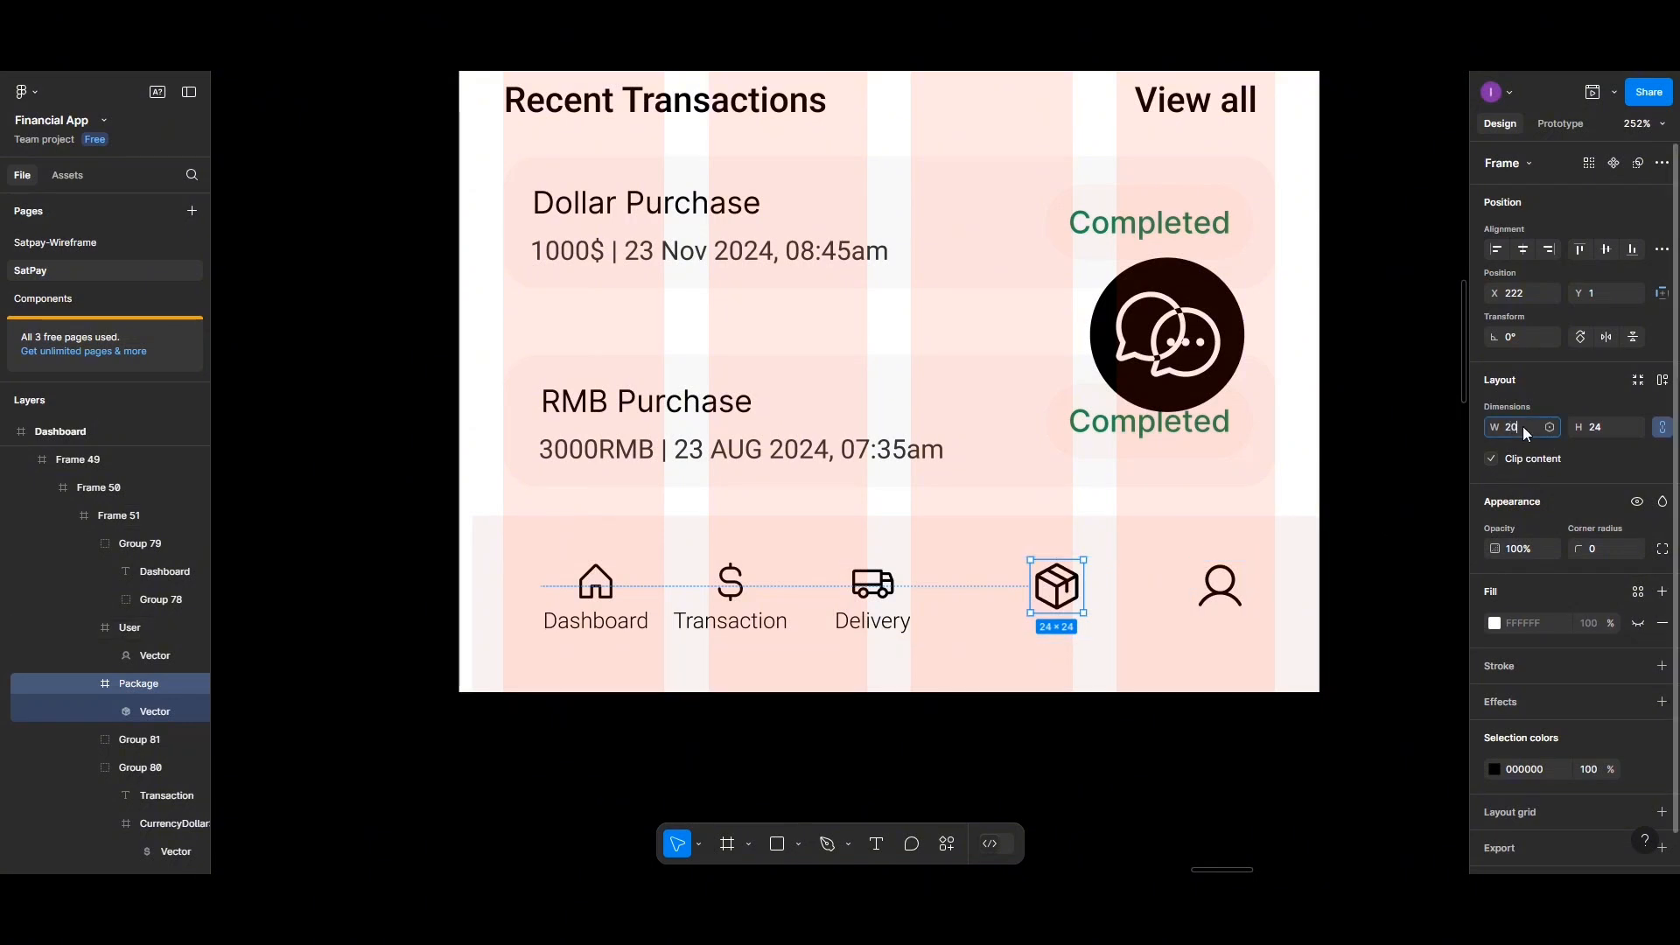
click(1060, 587)
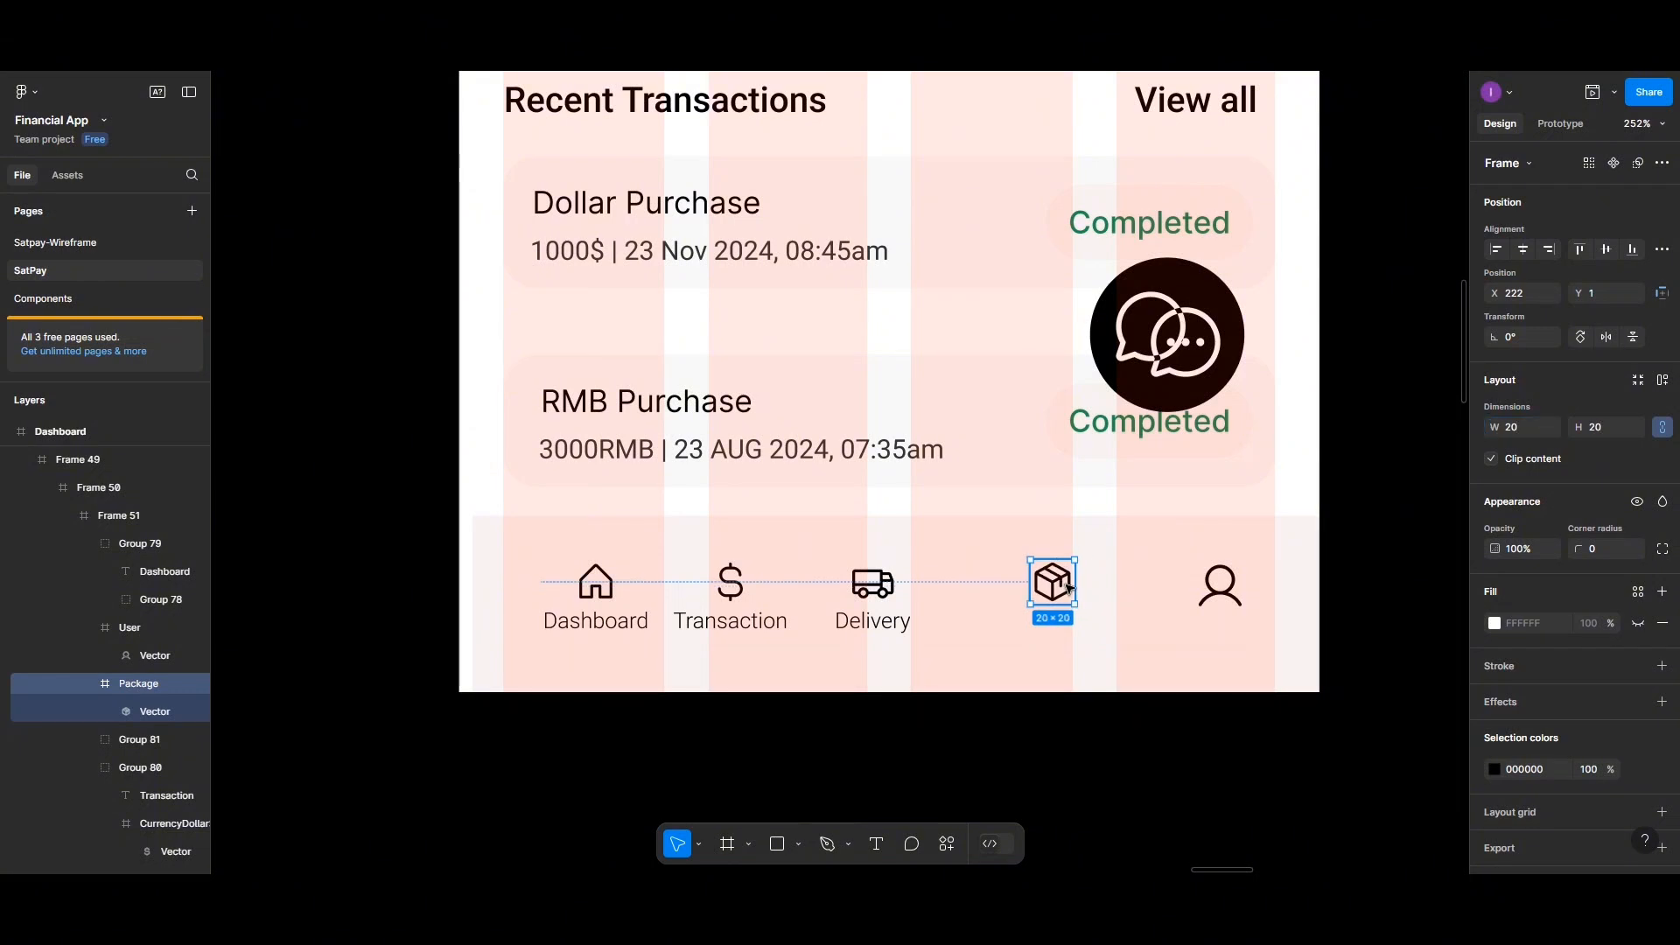
Add a text label reading "Products" beneath the package icon
click(876, 844)
click(1031, 626)
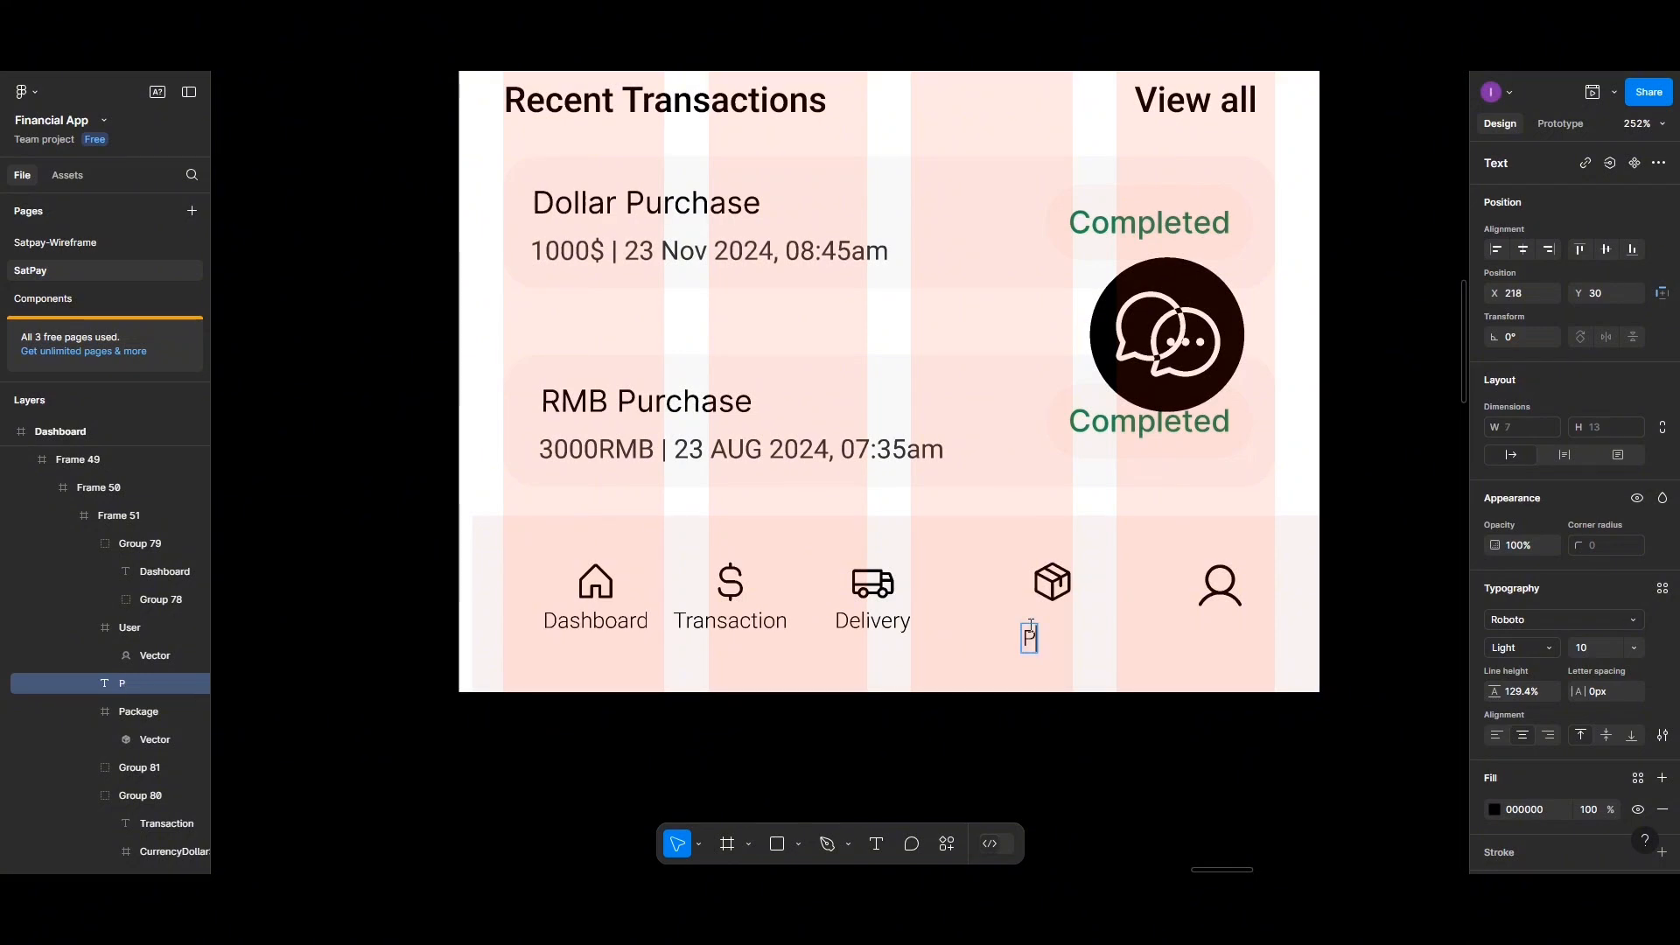
text(Products)
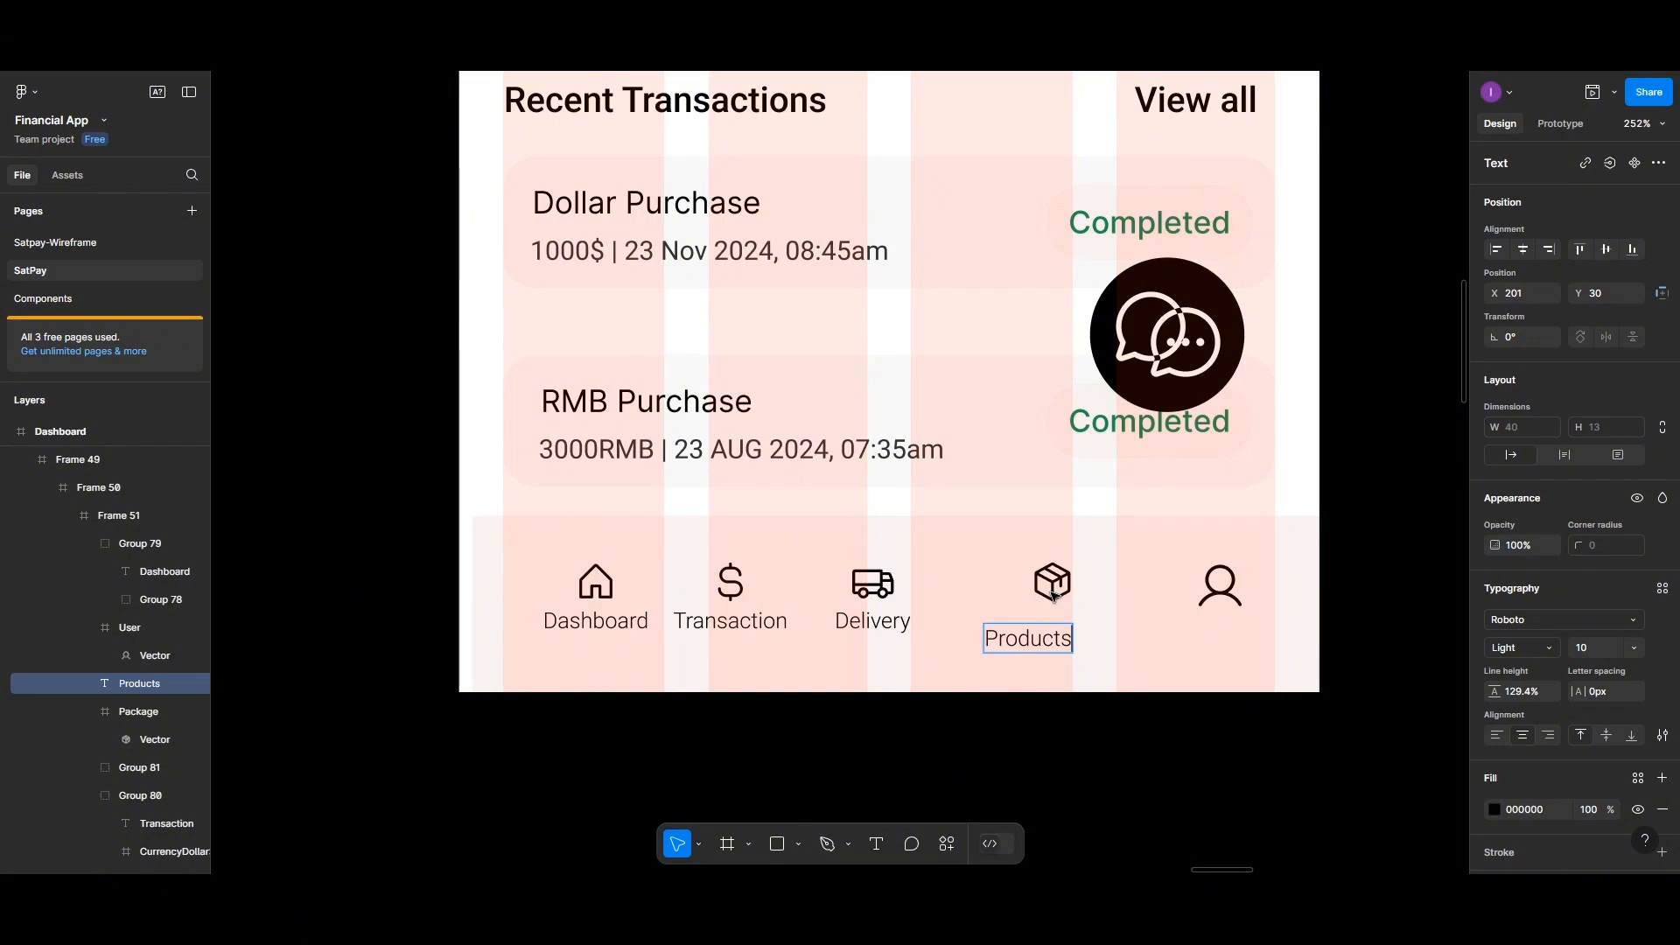
Center the Products label under the package icon with spacing 1 and group the two together
key(Escape)
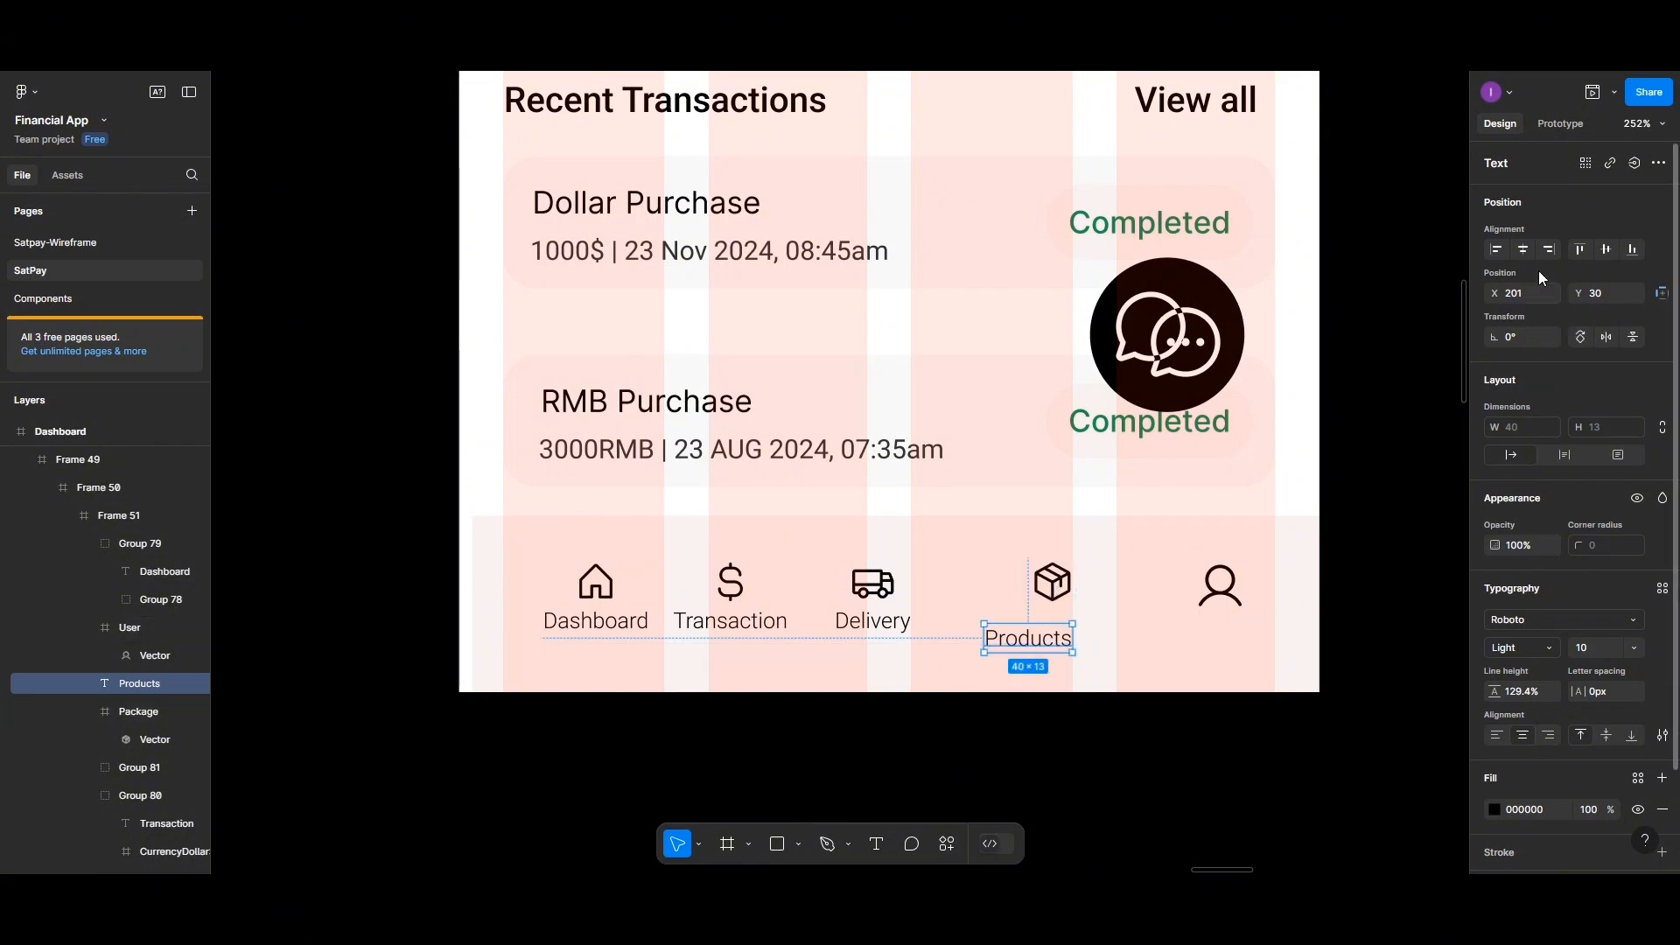
click(1523, 249)
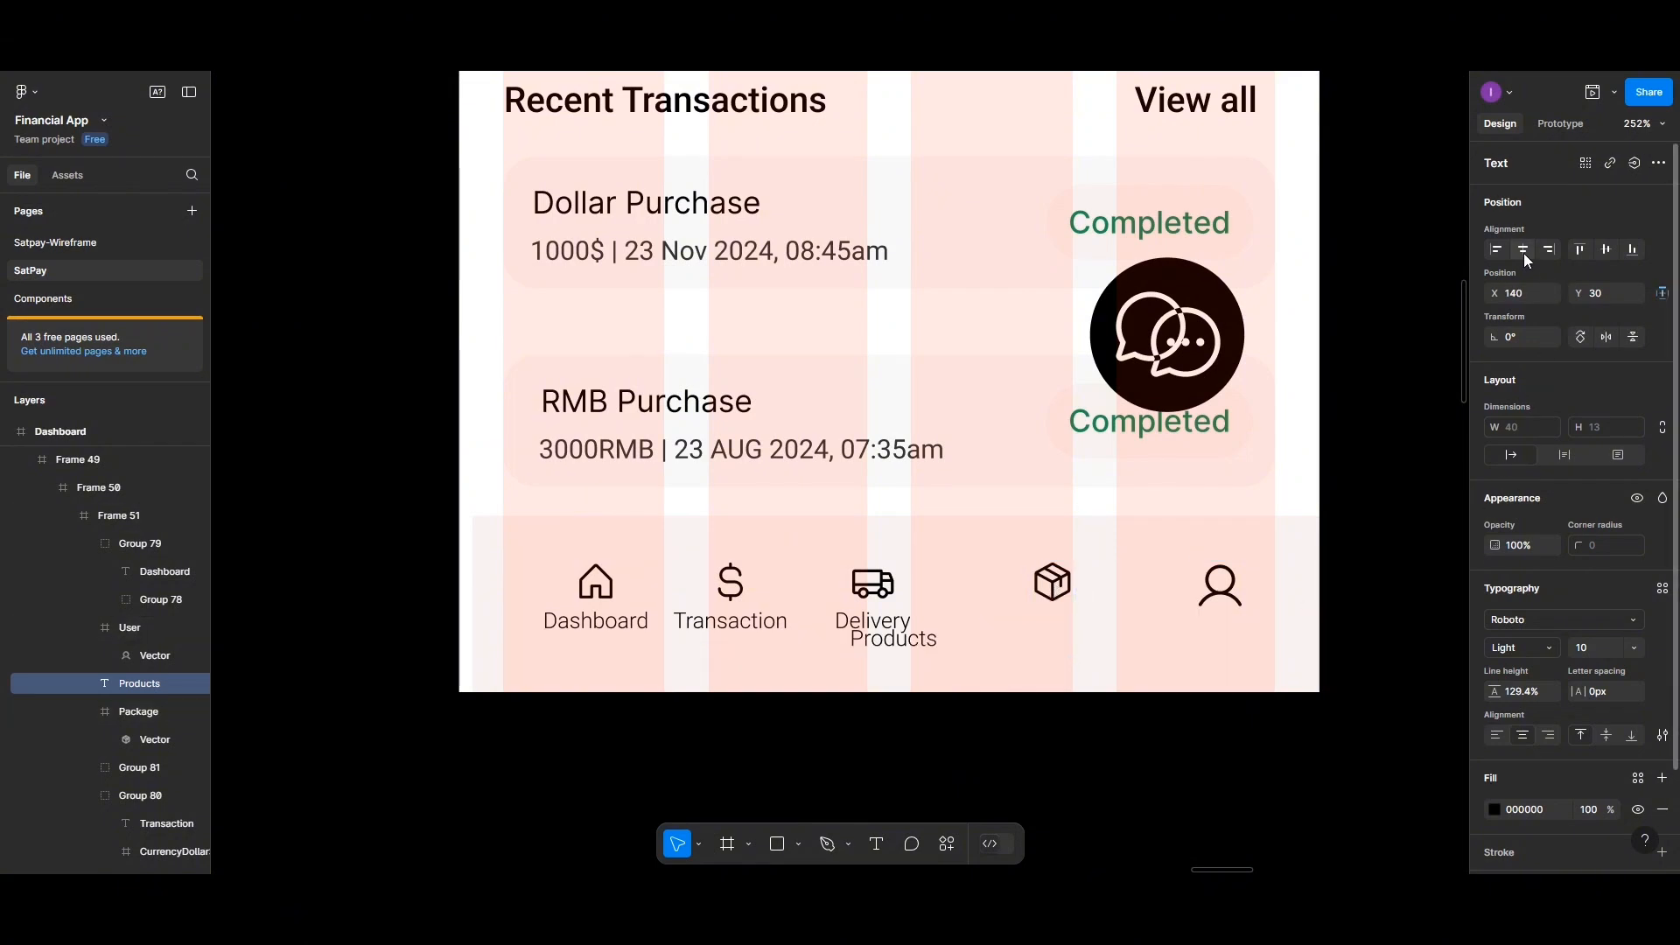
key(ctrl+z)
shift+click(1052, 585)
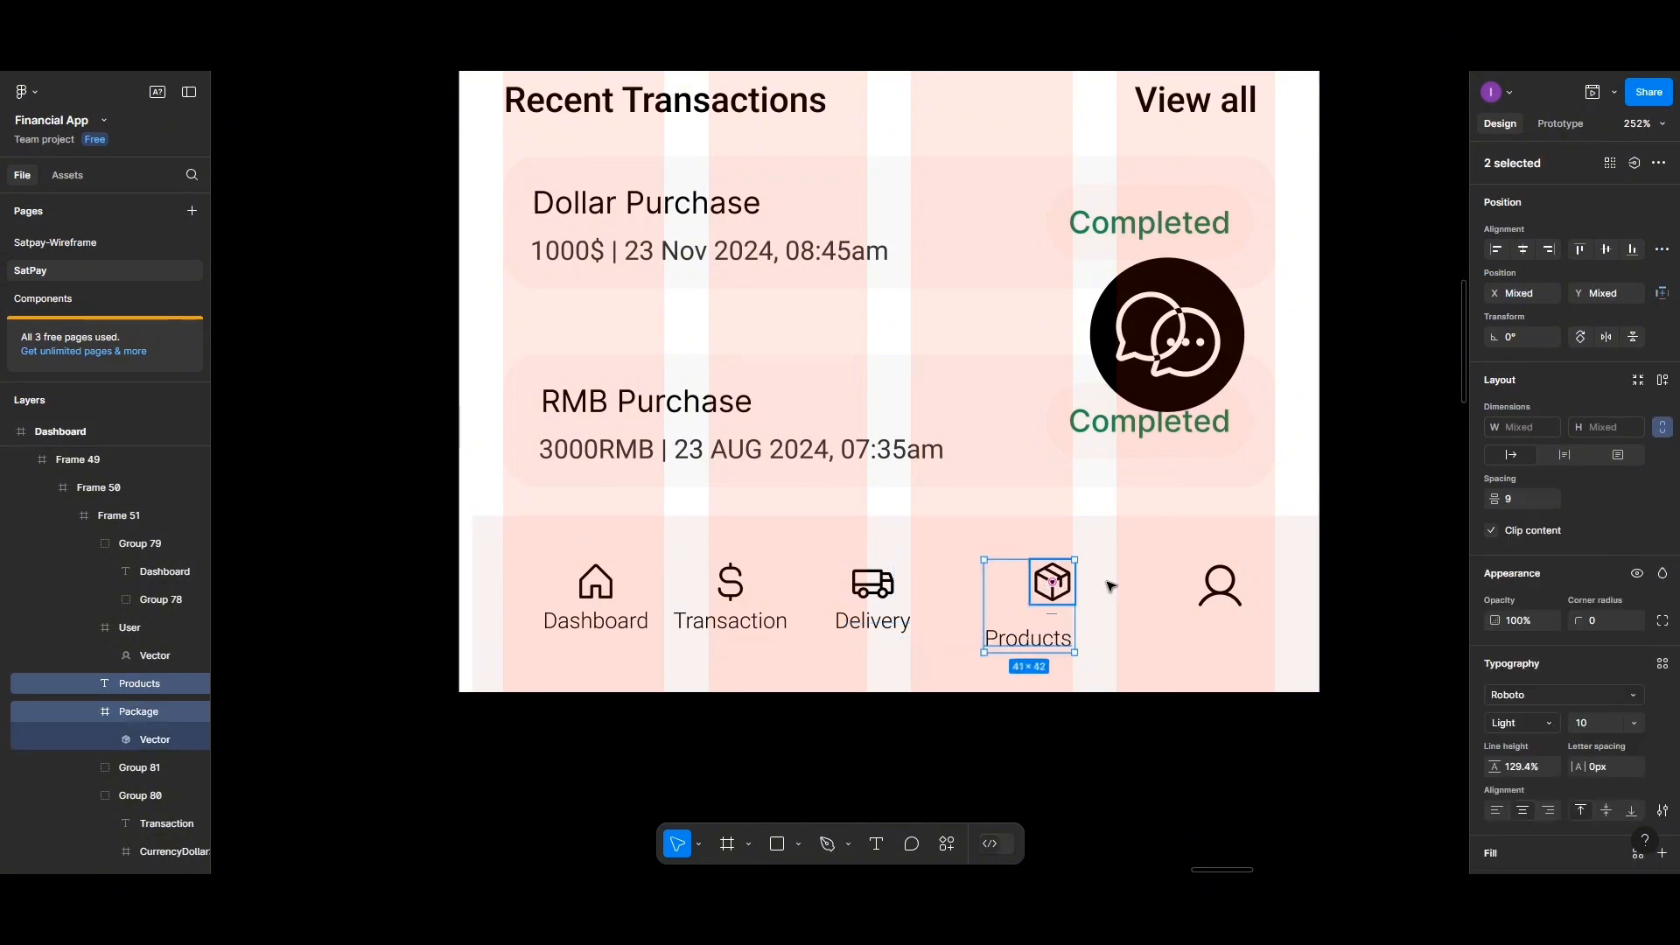
click(1523, 249)
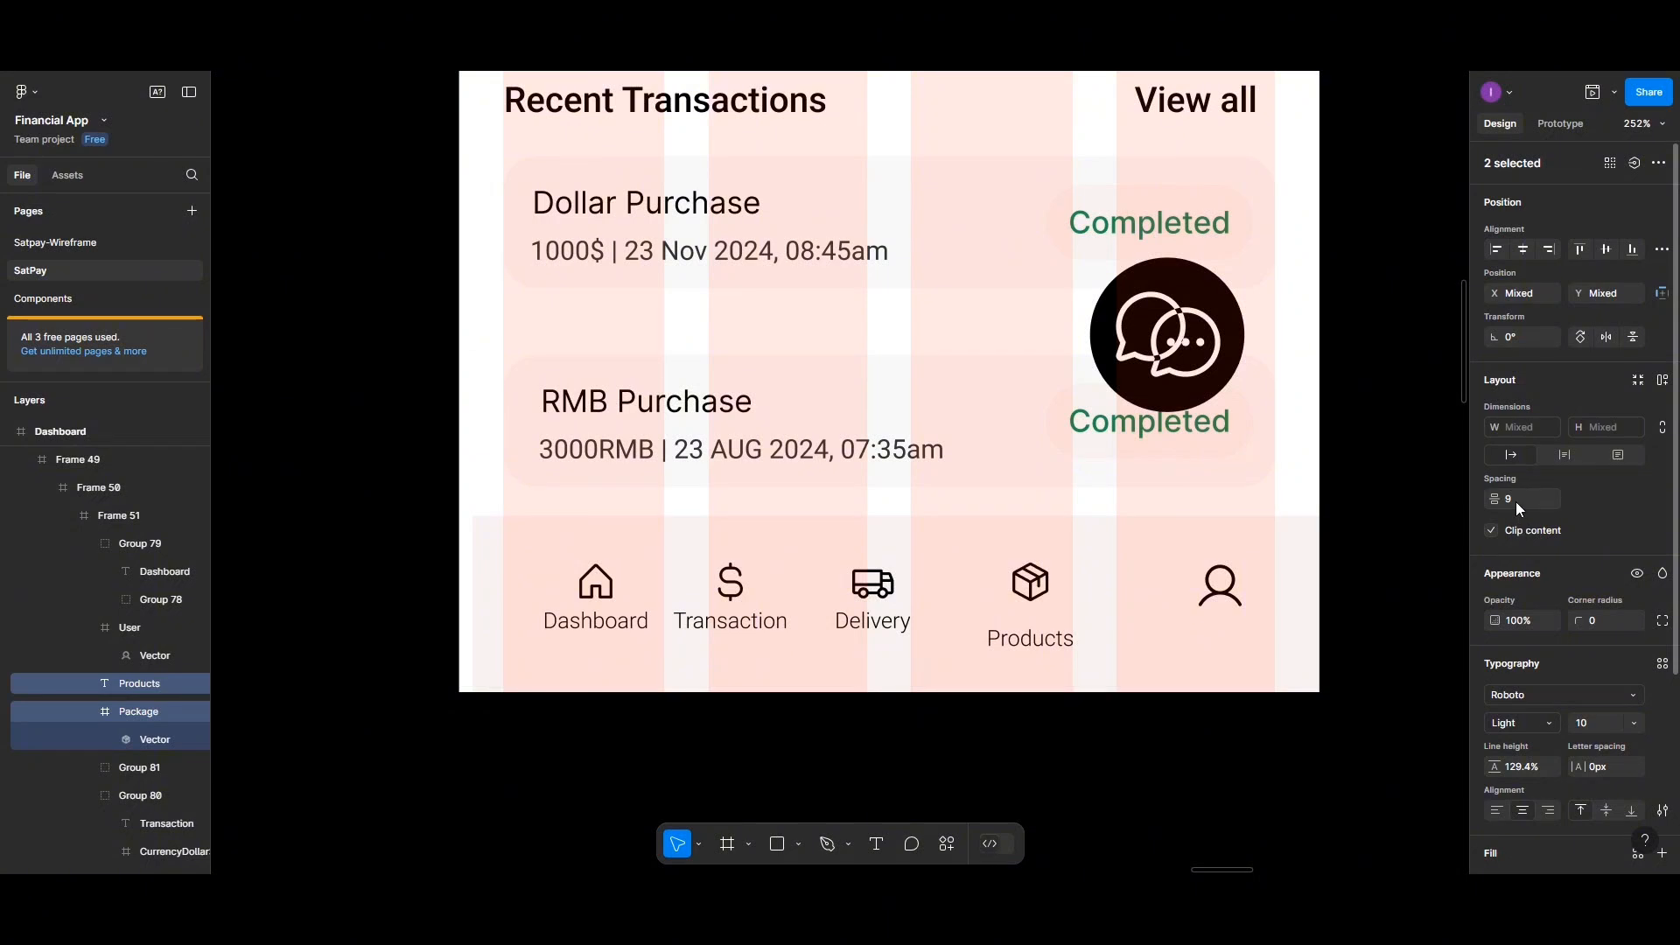
text(1)
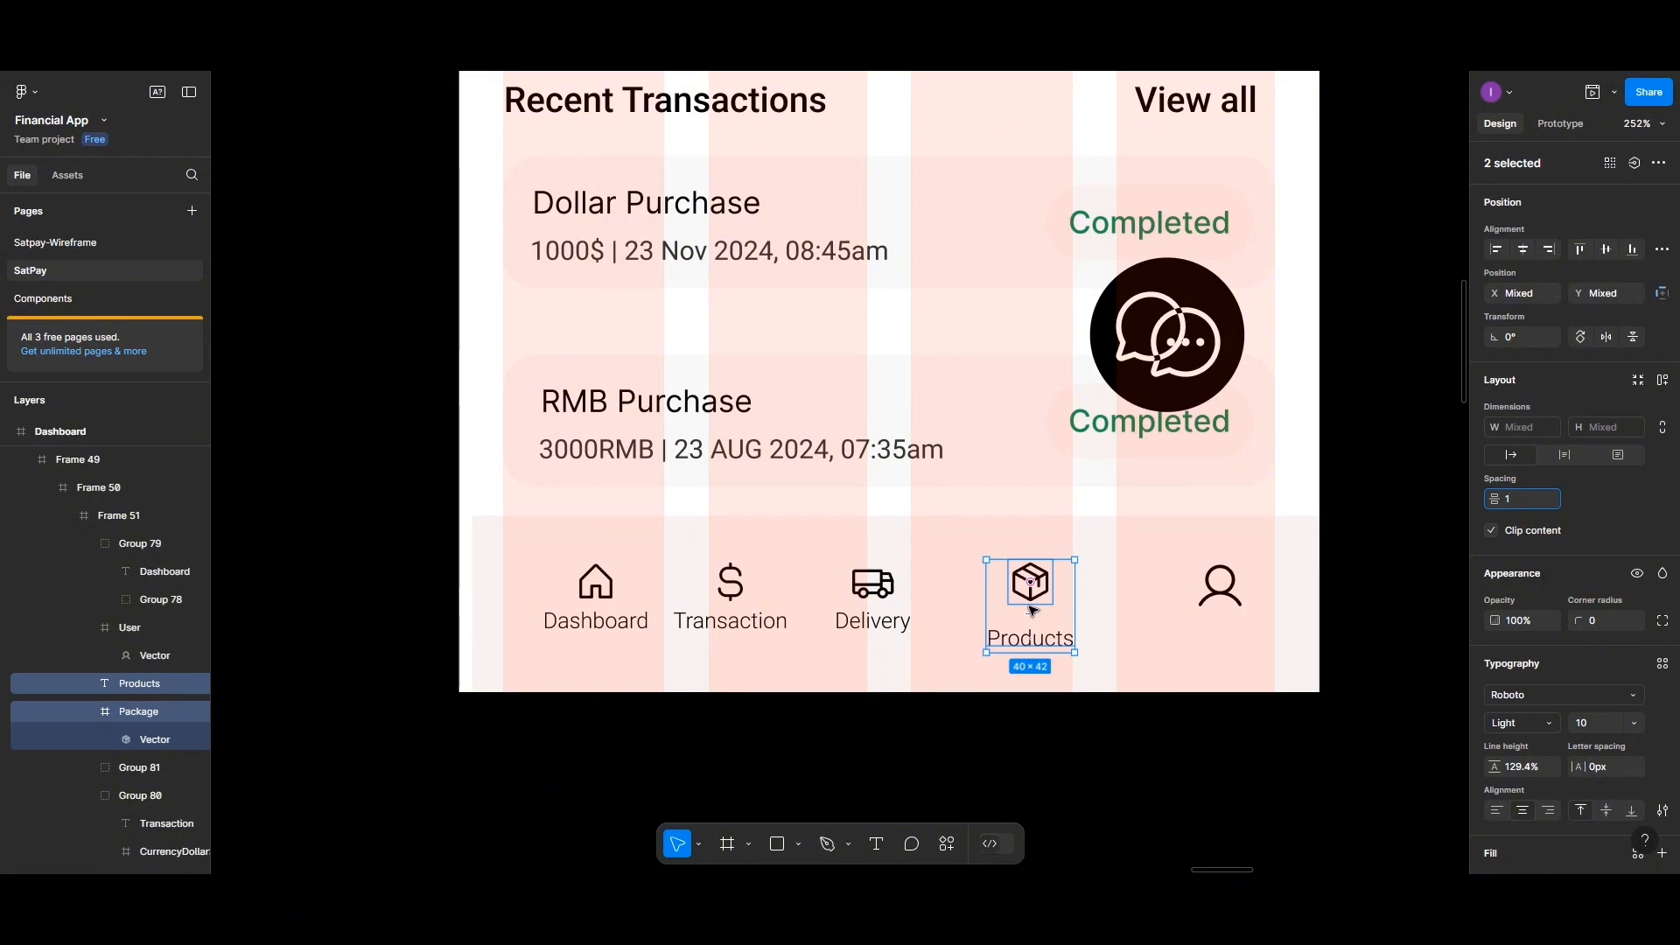
key(ctrl+g)
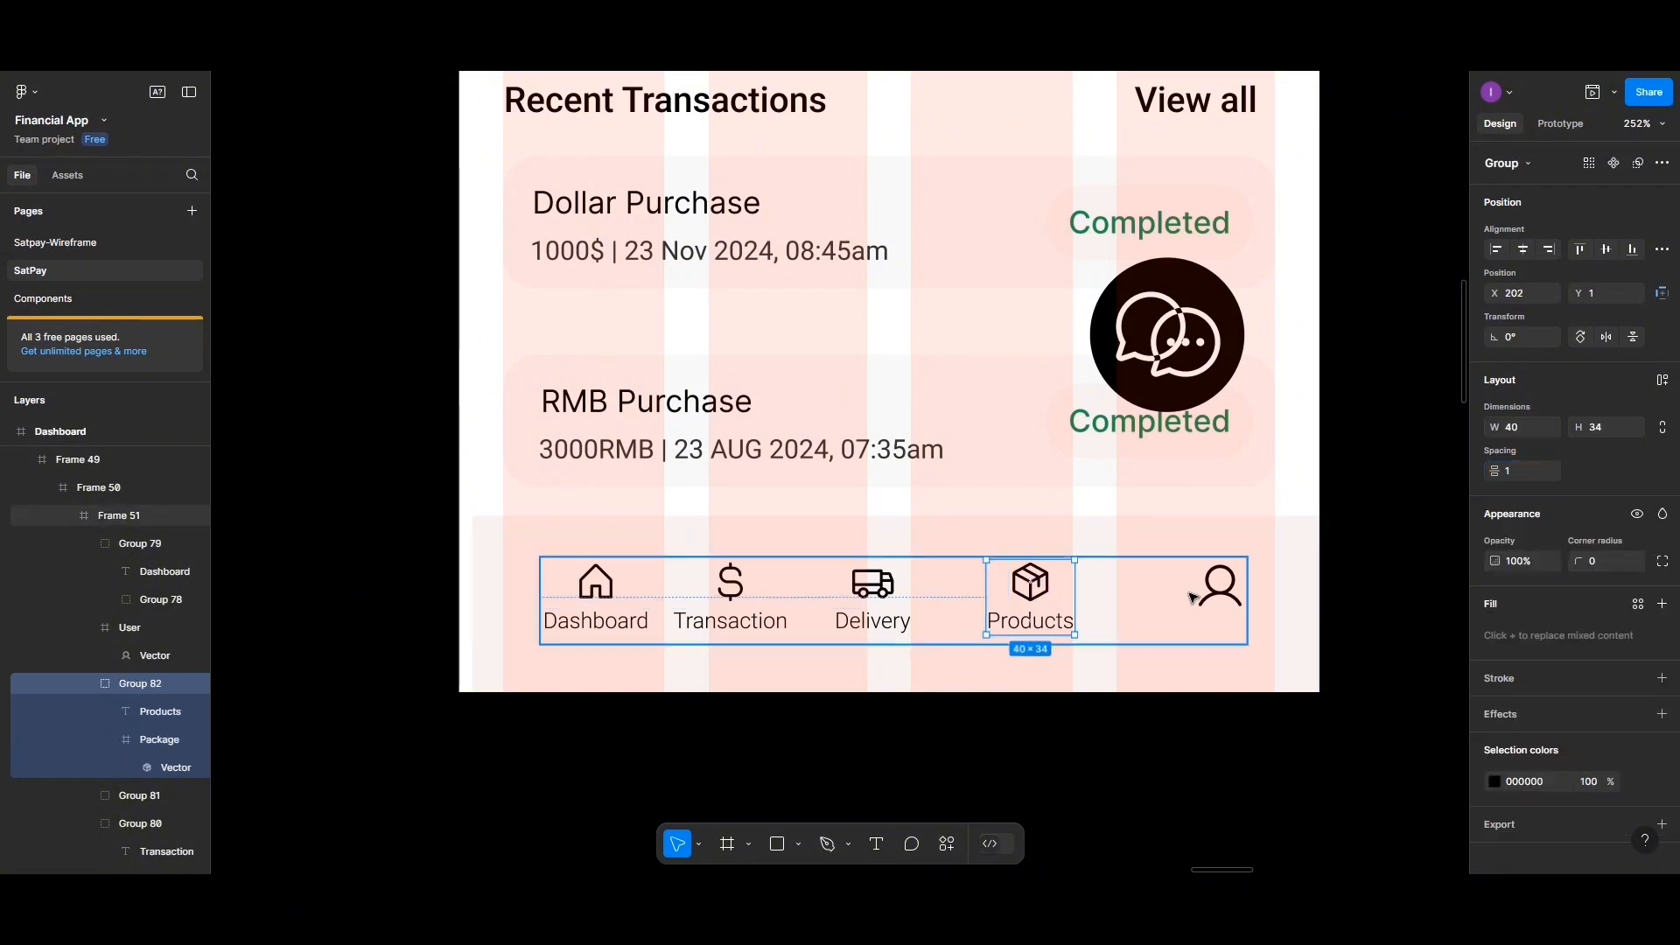
Resize the user icon frame to 20 × 20 and add a text label reading "Account" beneath it
click(1218, 594)
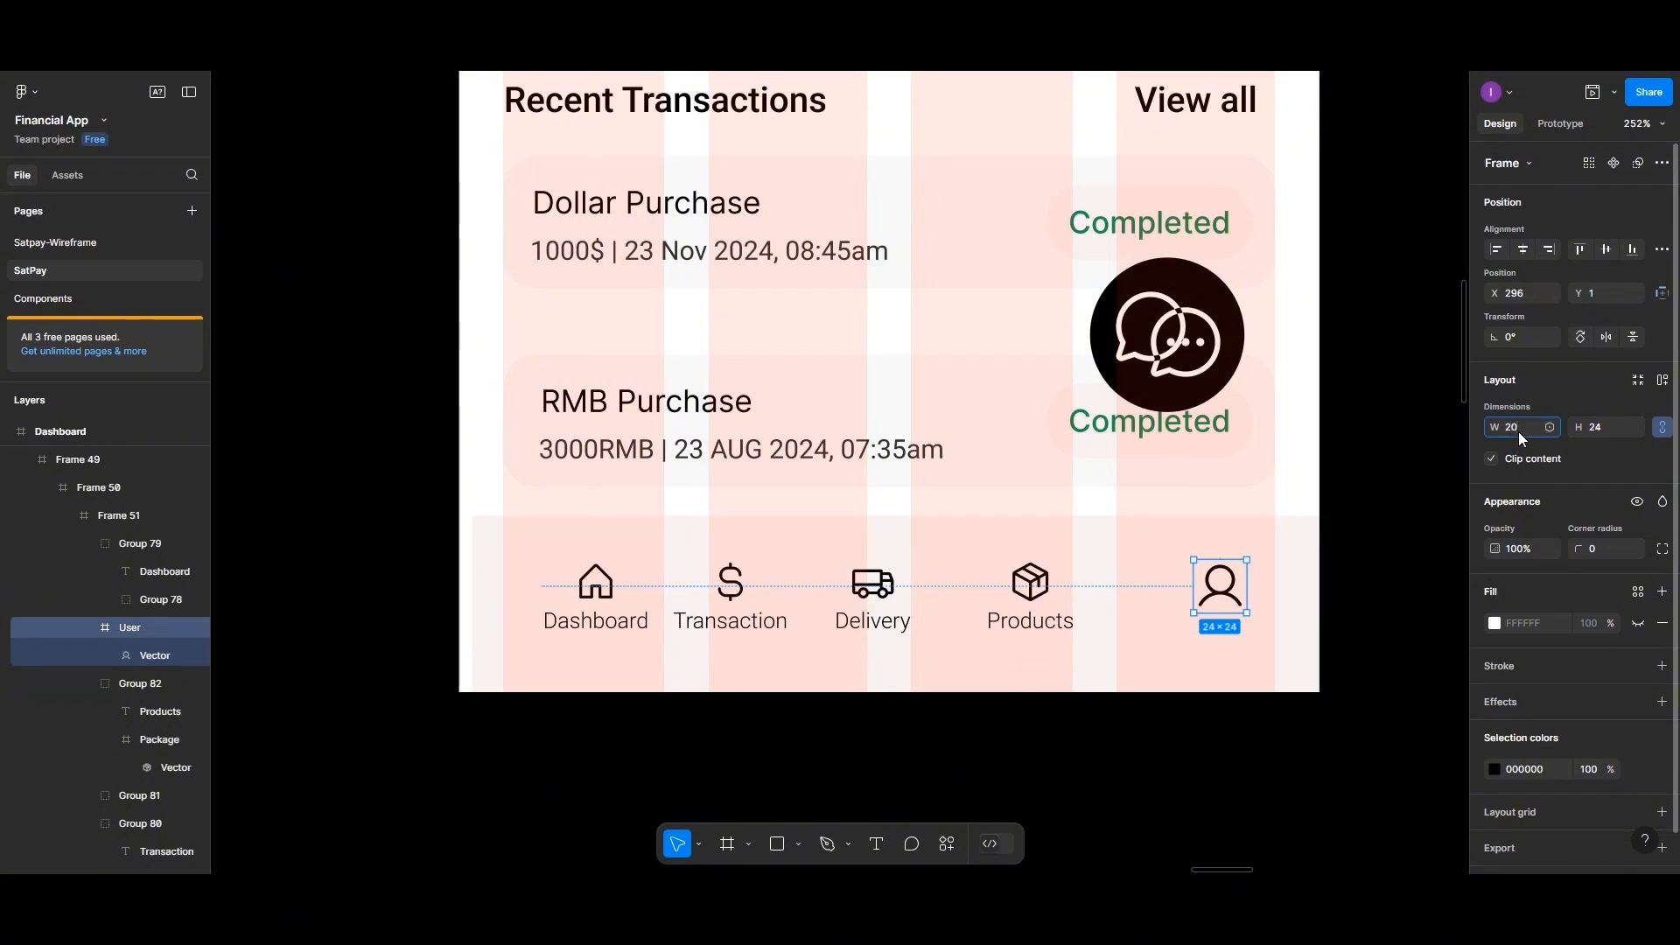
key(Return)
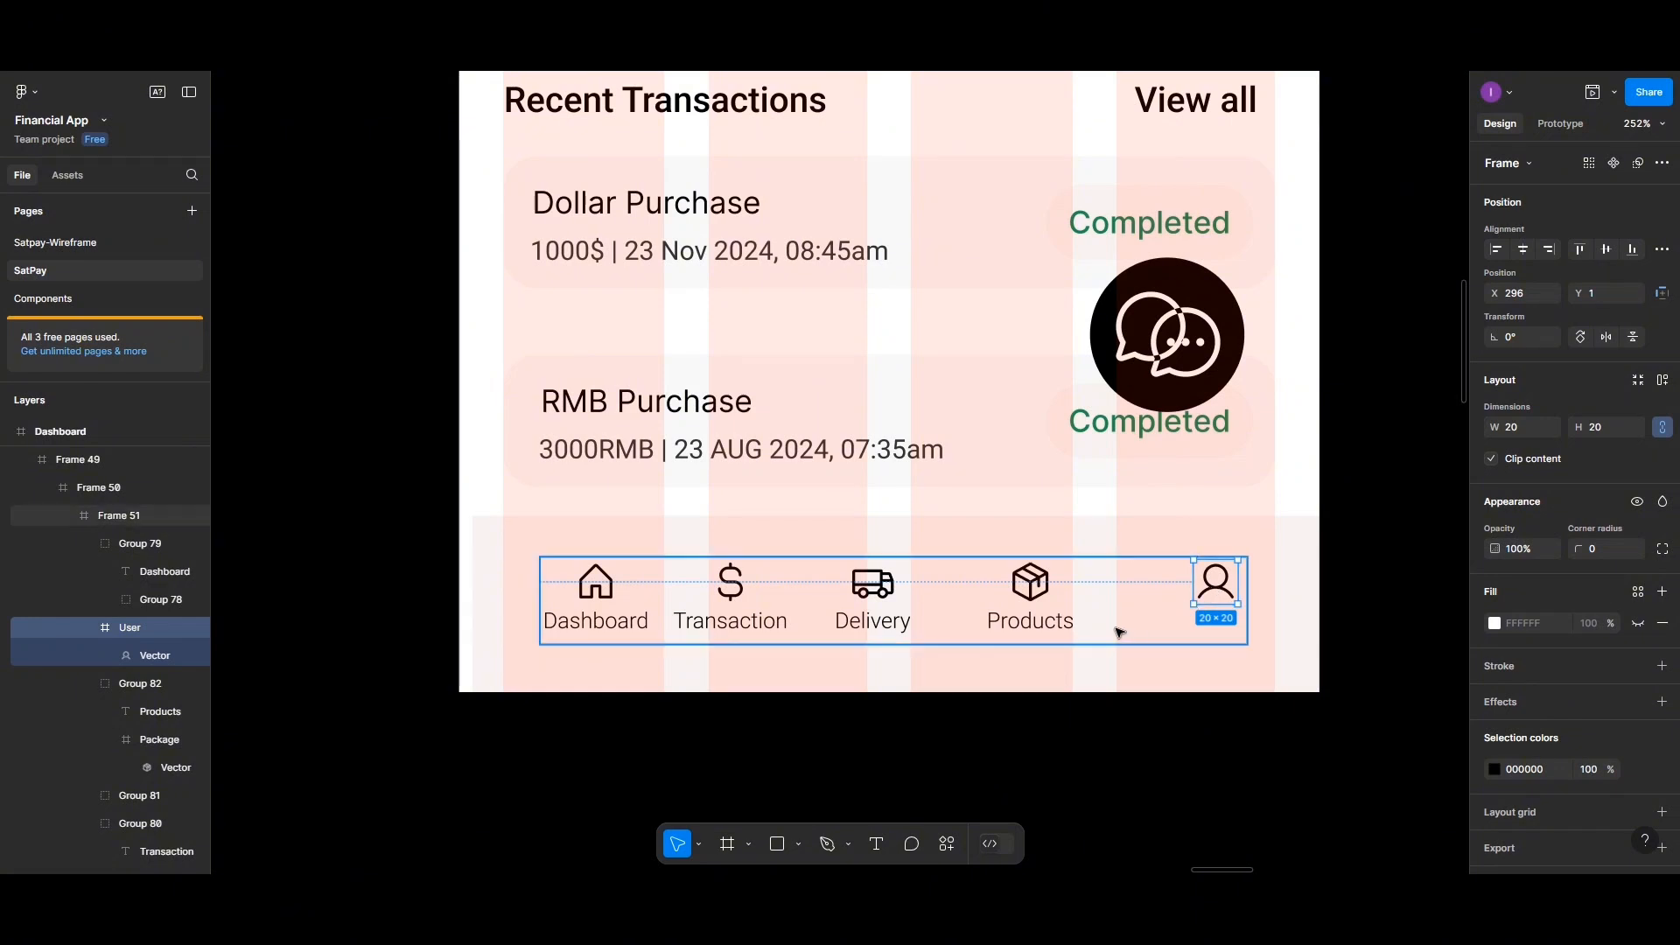
click(876, 843)
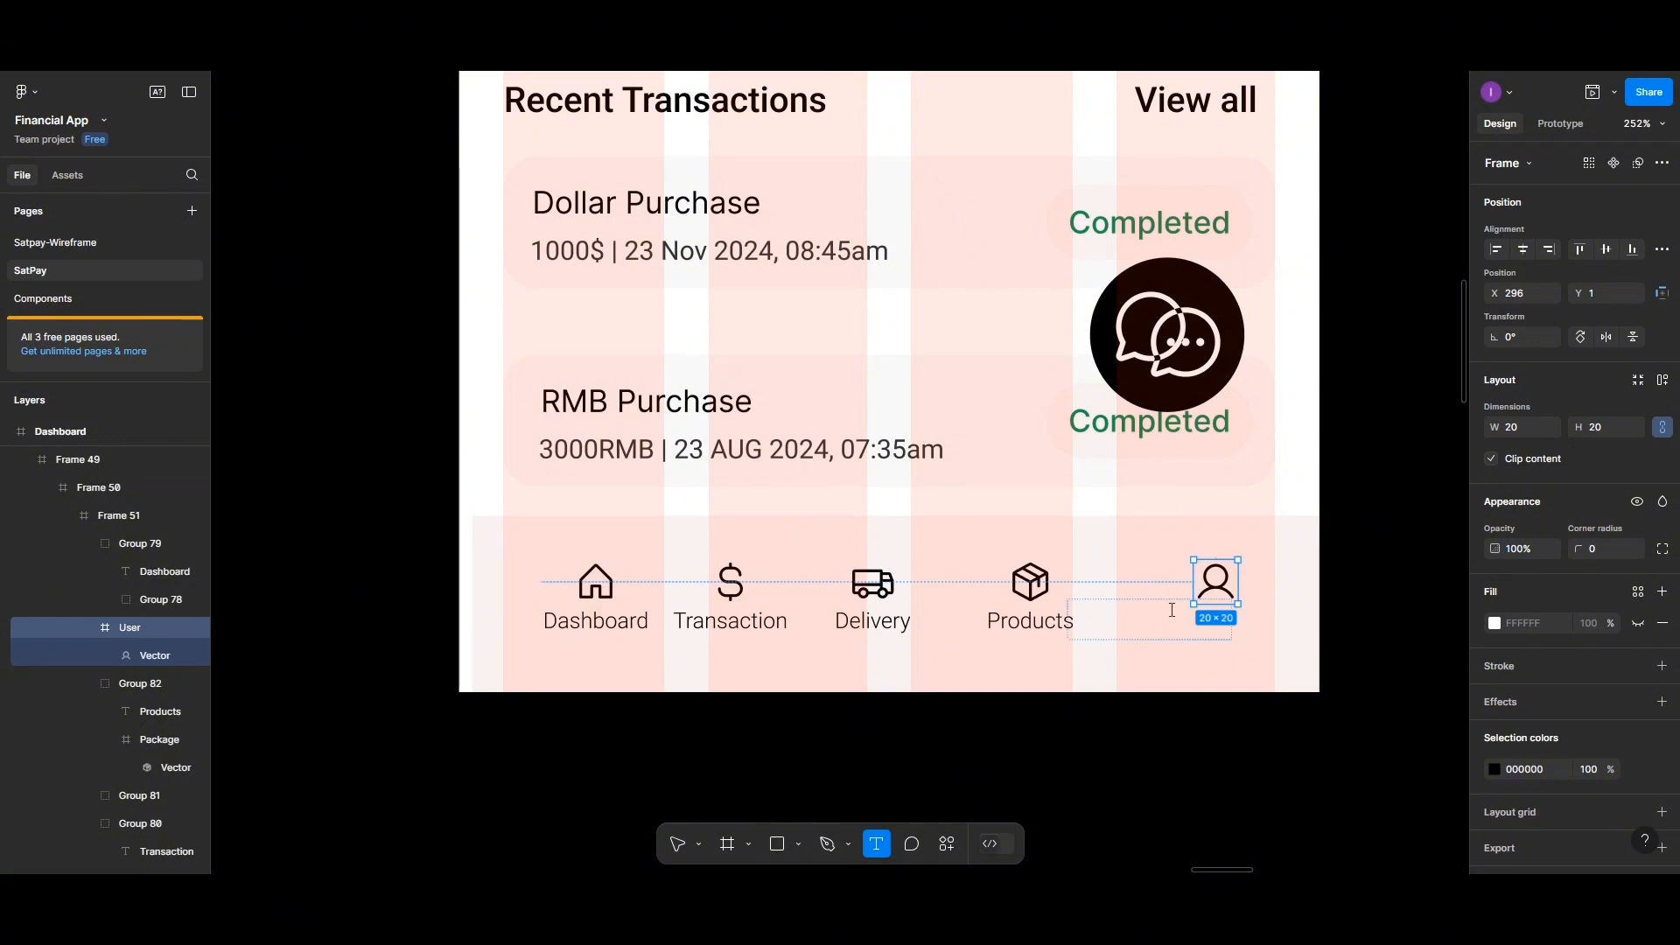
click(990, 660)
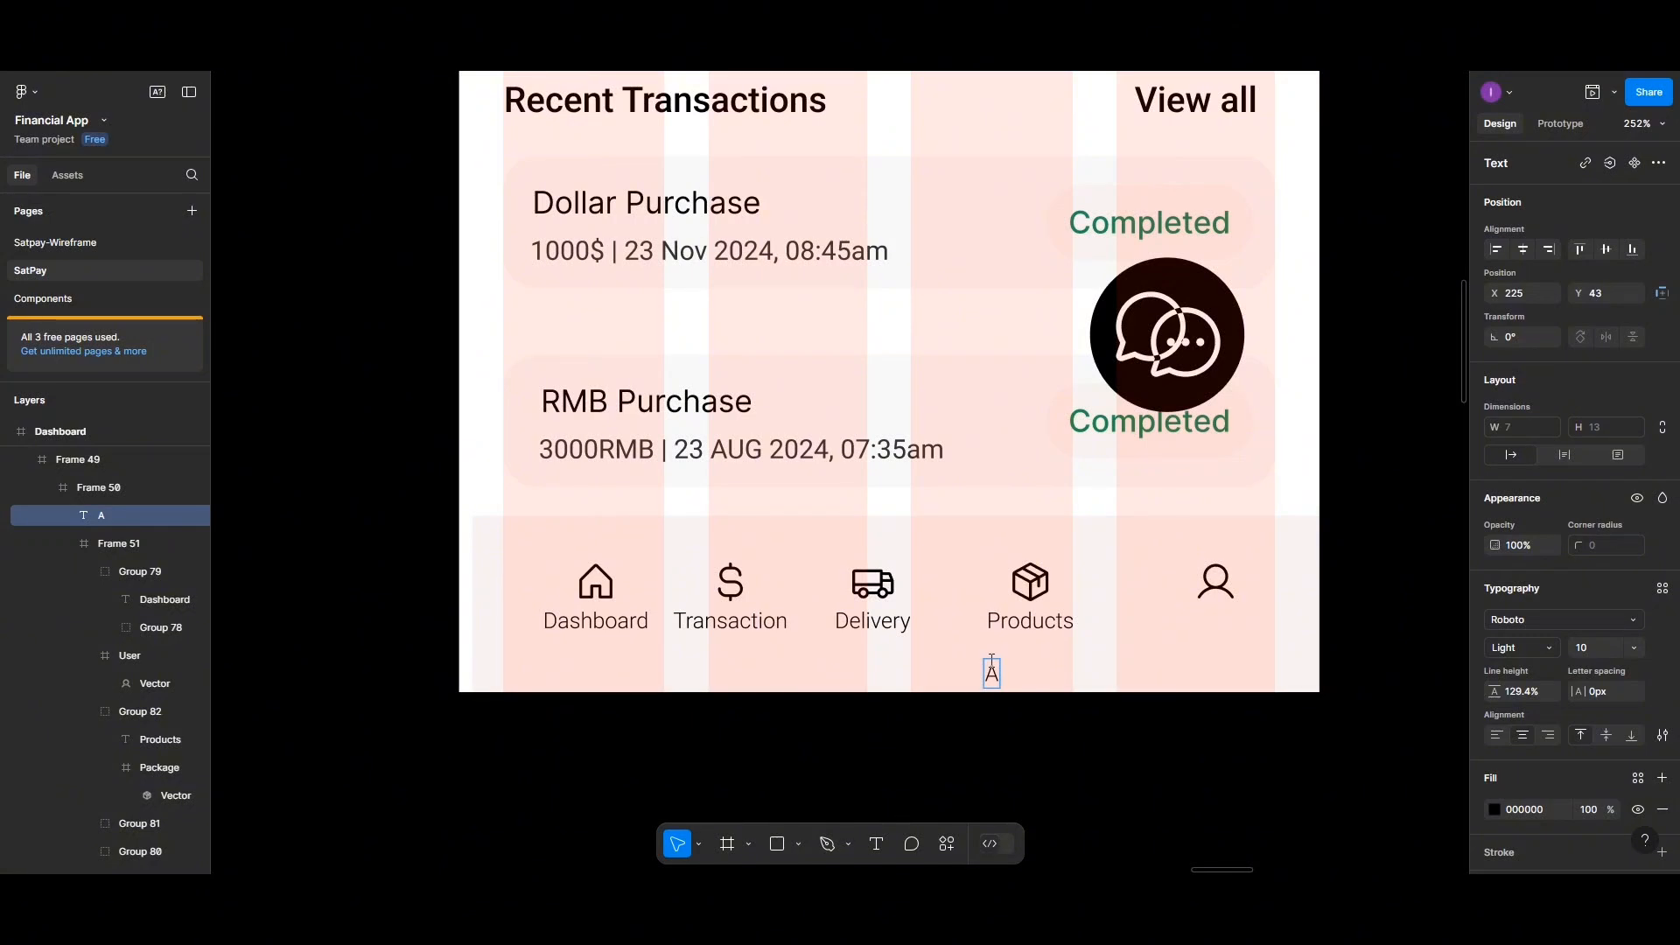
text(Account)
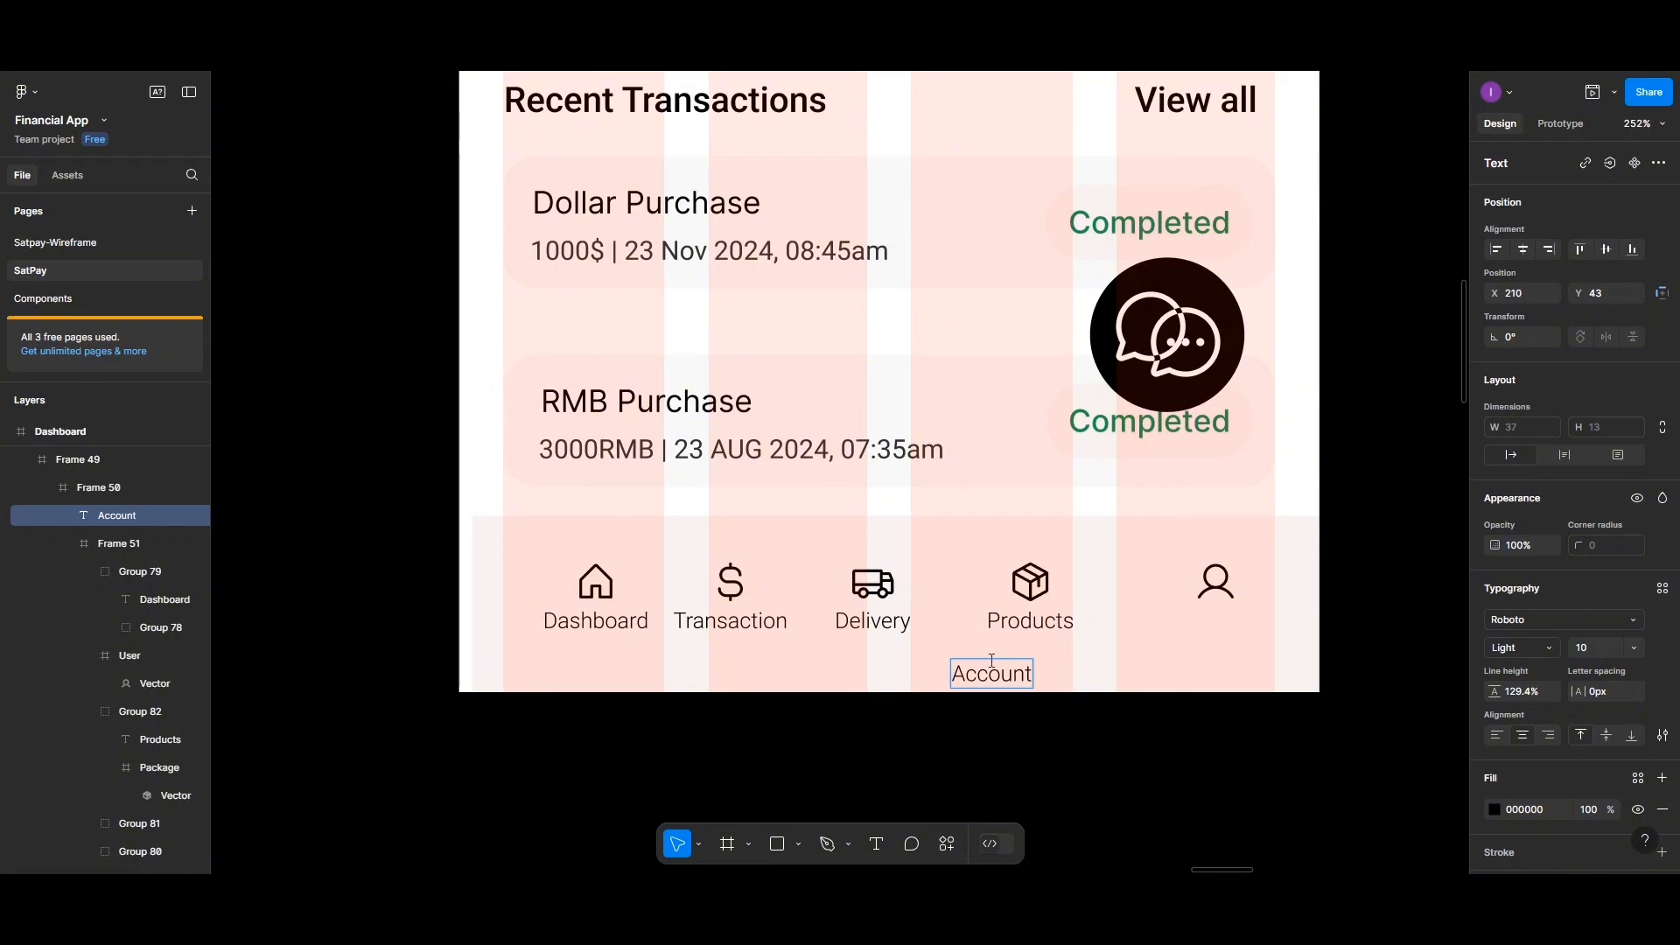
Move the Account label under the user icon, center them with spacing 1, and group the two together
key(Escape)
drag(1005, 674, 1219, 620)
shift+click(1216, 582)
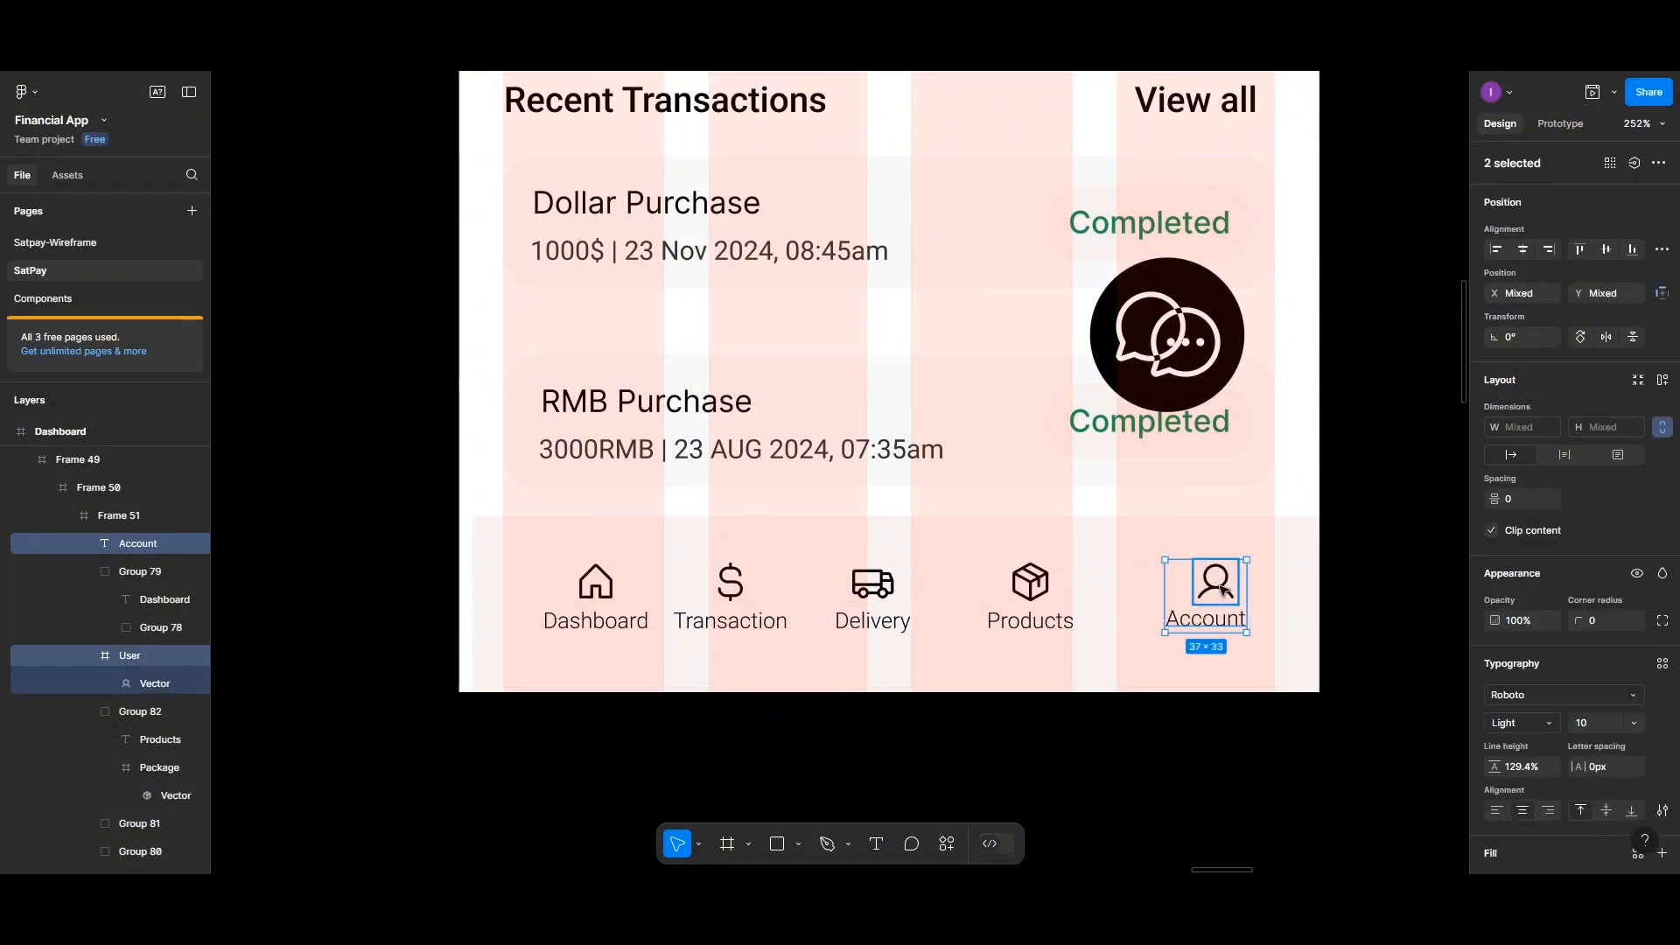
click(1525, 252)
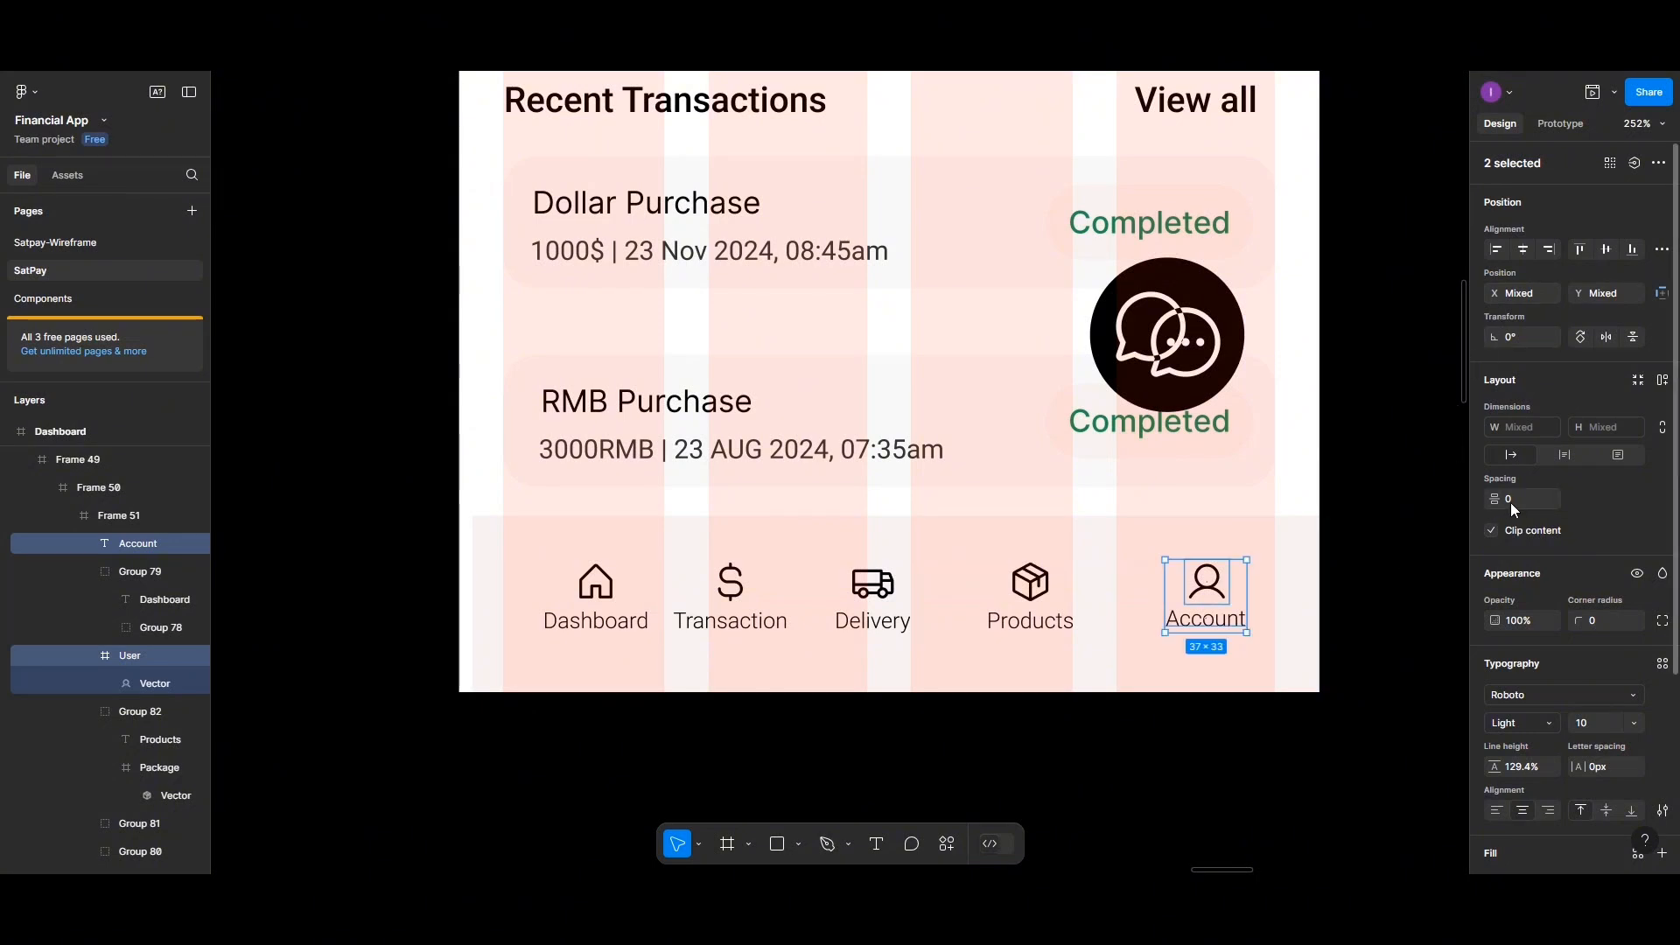
text(1)
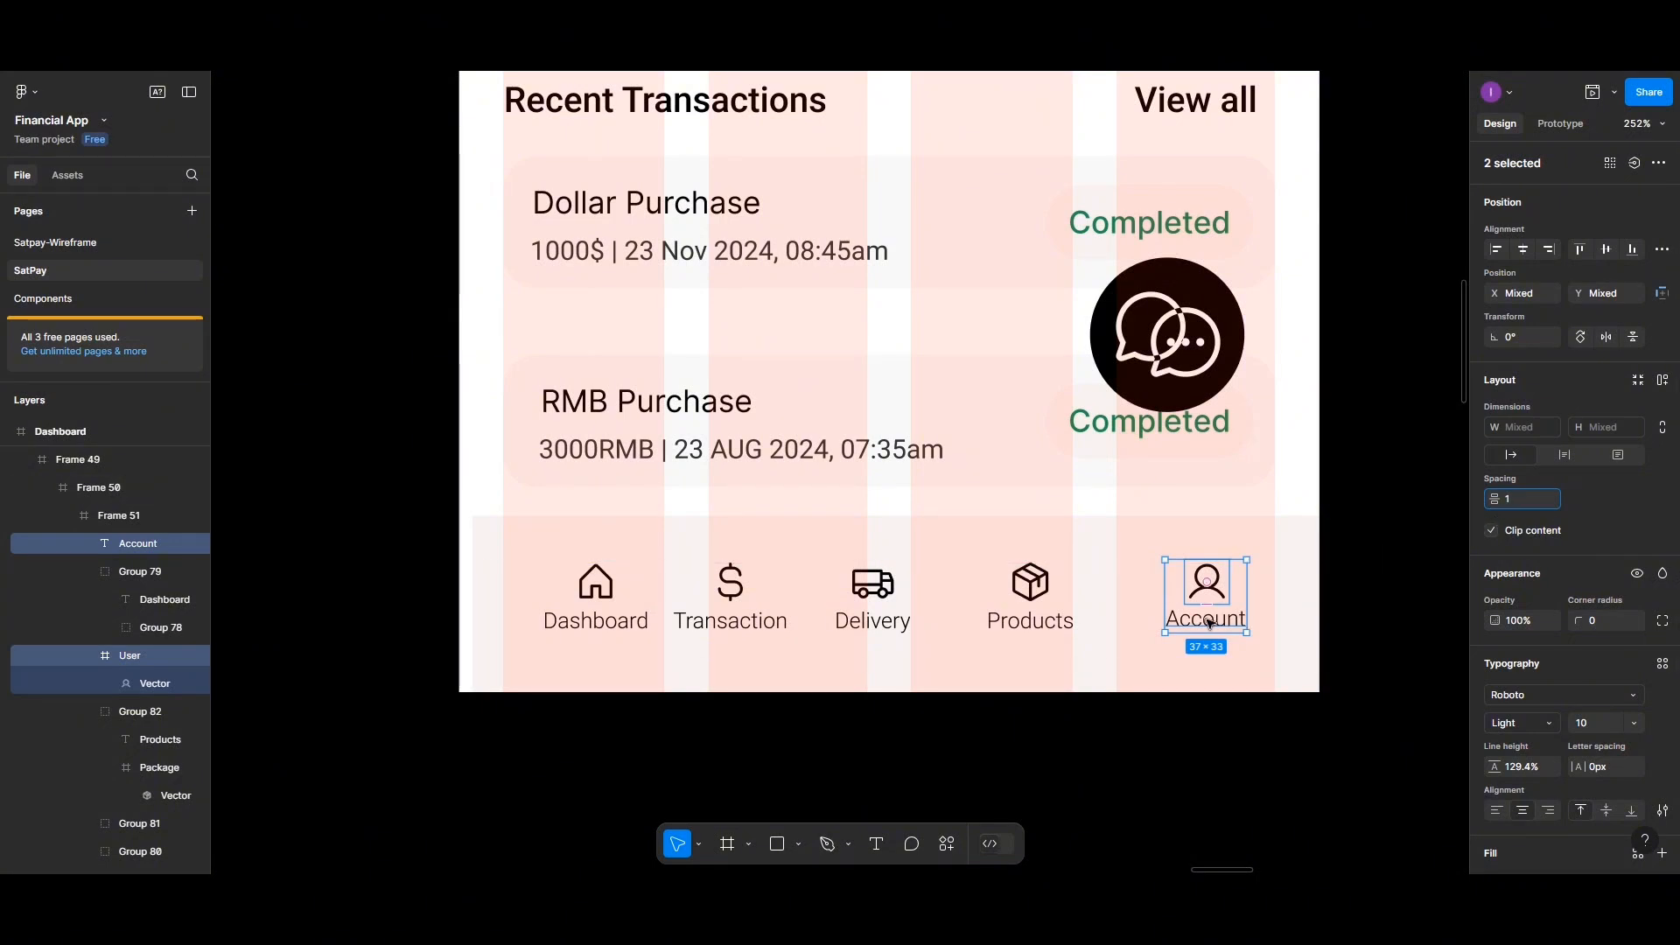
key(ctrl+g)
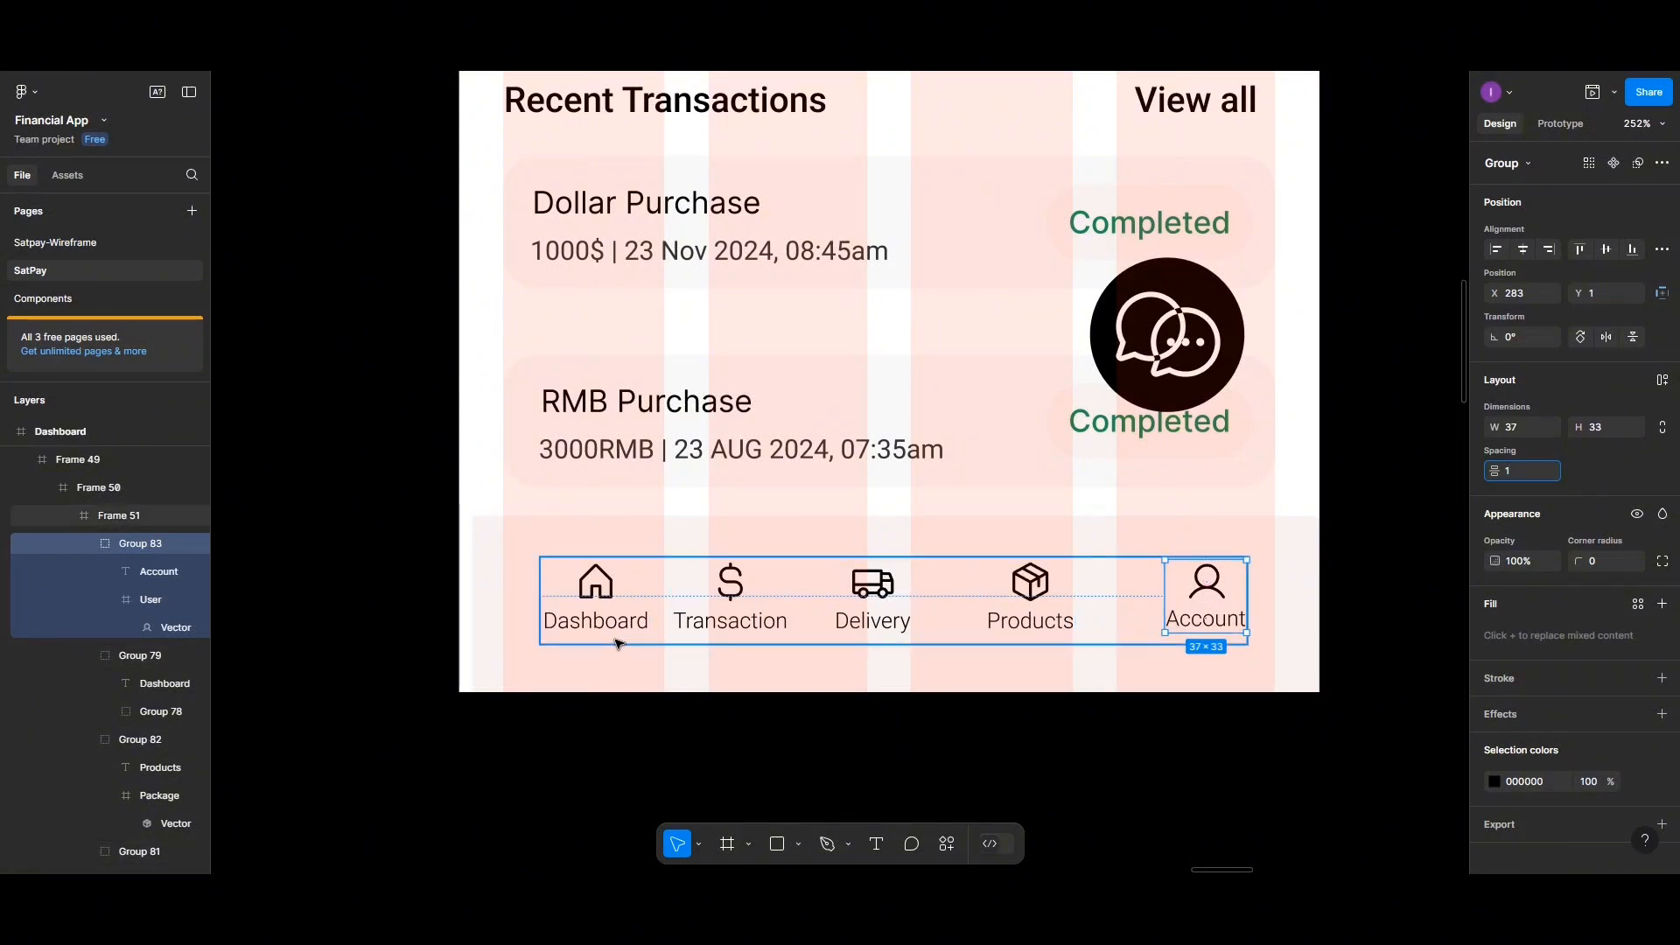
Move the bottom navigation bar frame out of the Dashboard screen onto the empty canvas beside it
click(547, 567)
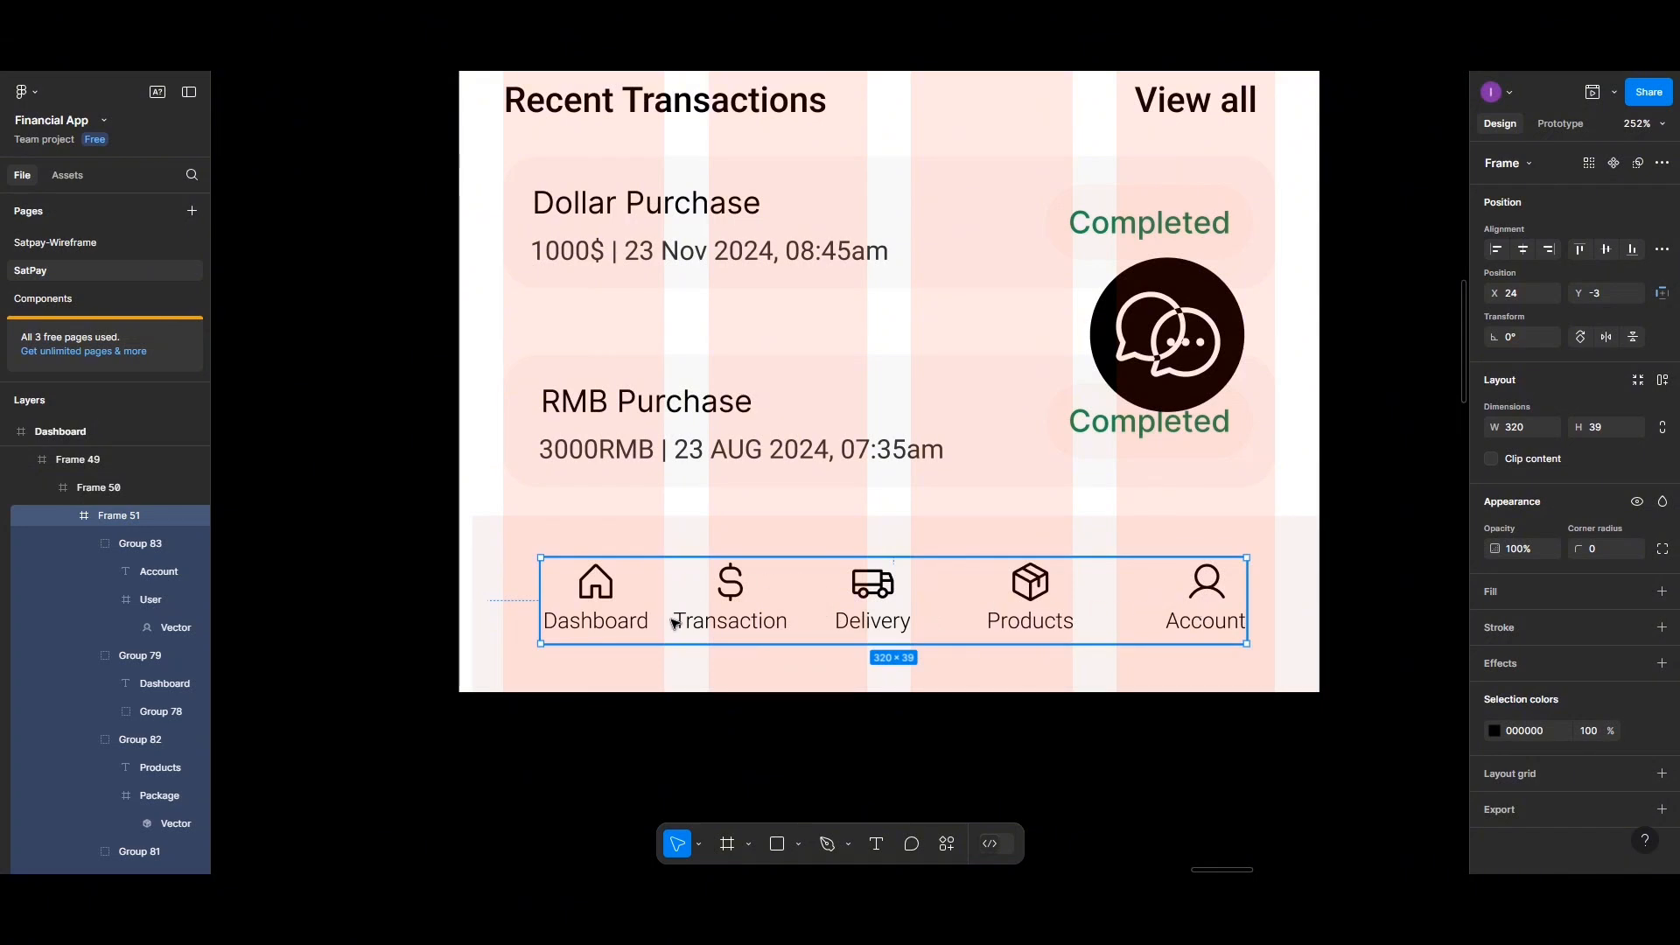
mouse_move(731, 597)
mouse_down()
mouse_move(693, 604)
mouse_move(741, 593)
mouse_move(719, 614)
mouse_up()
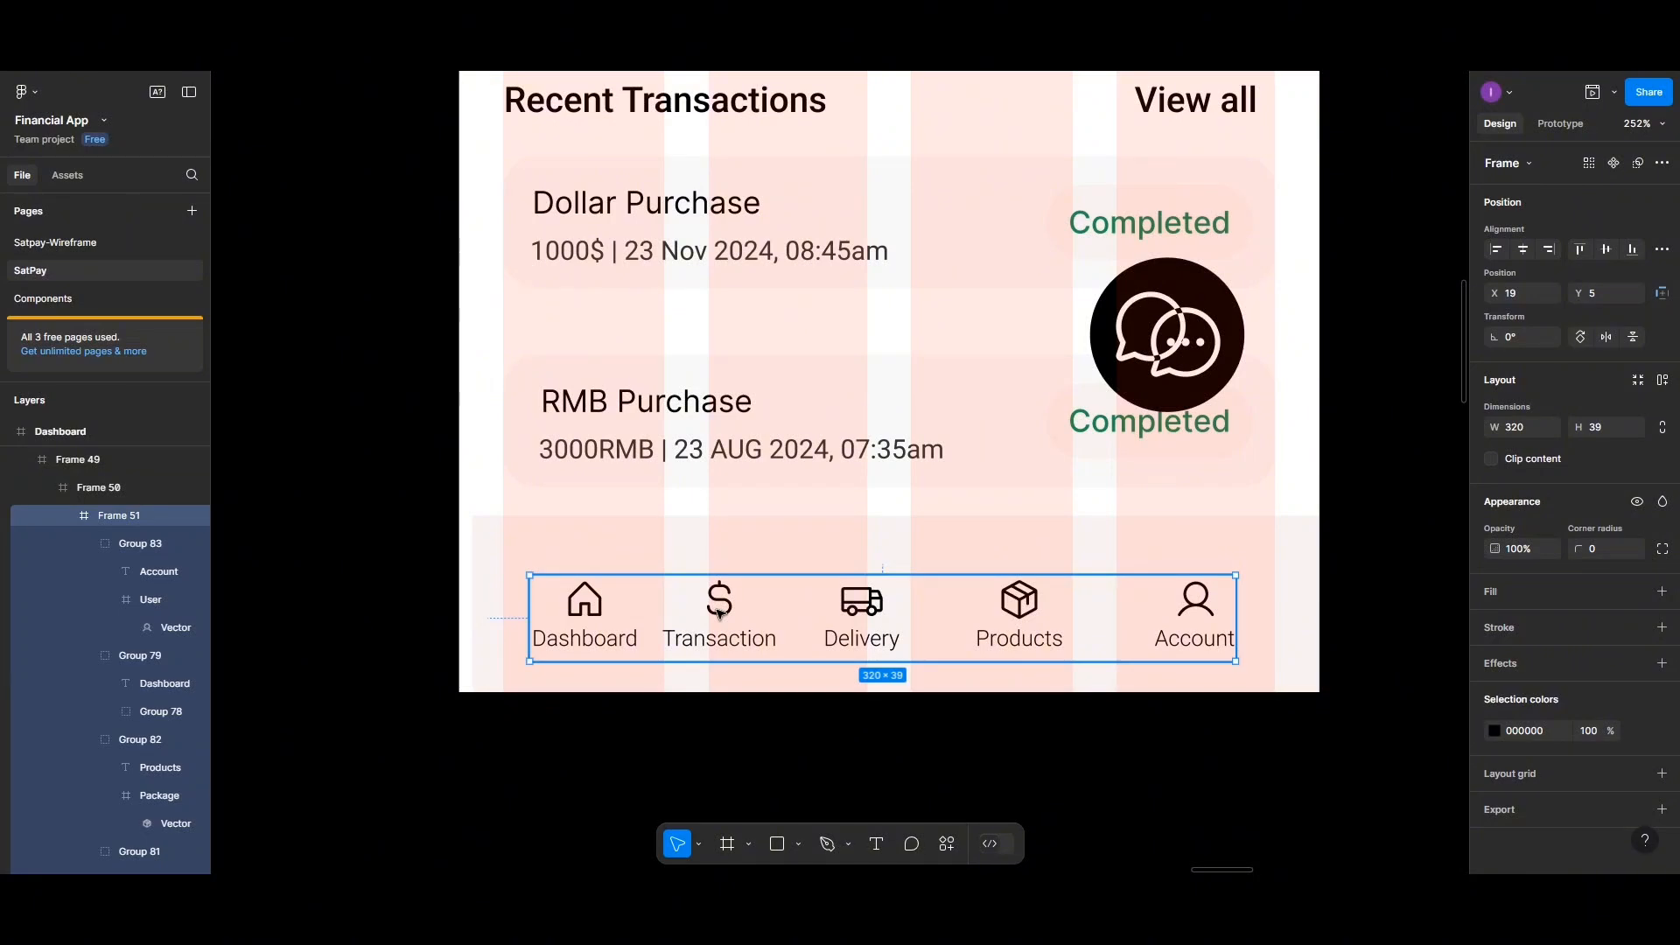
scroll(719, 614, down, 2)
scroll(720, 614, down, 3)
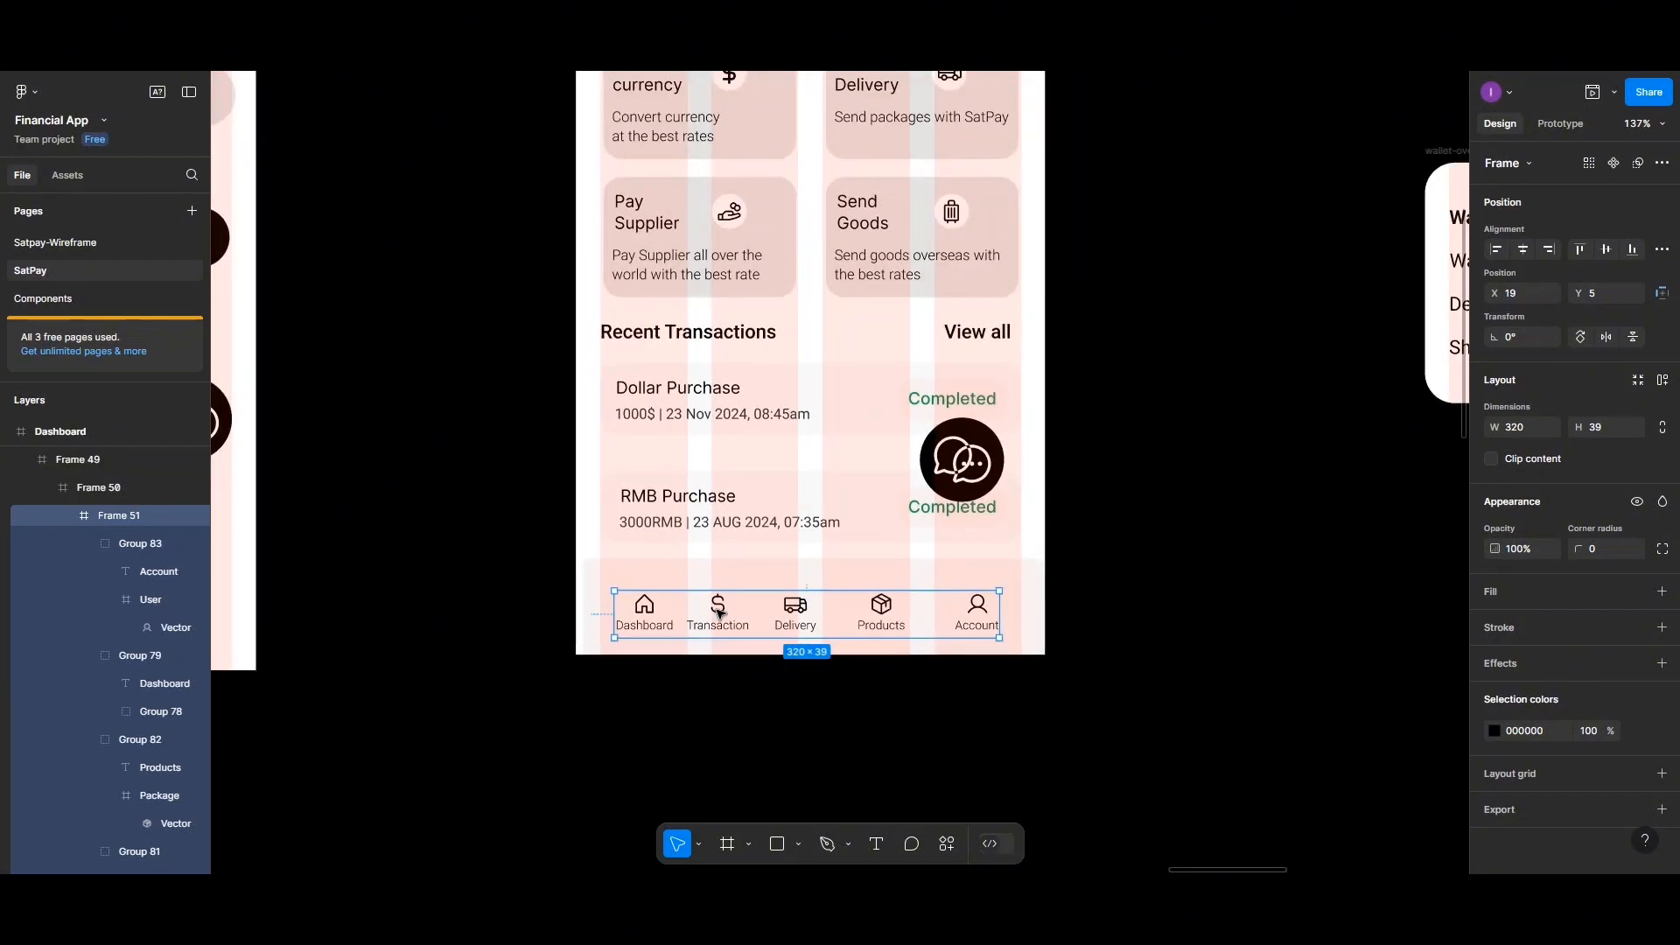
scroll(720, 615, down, 3)
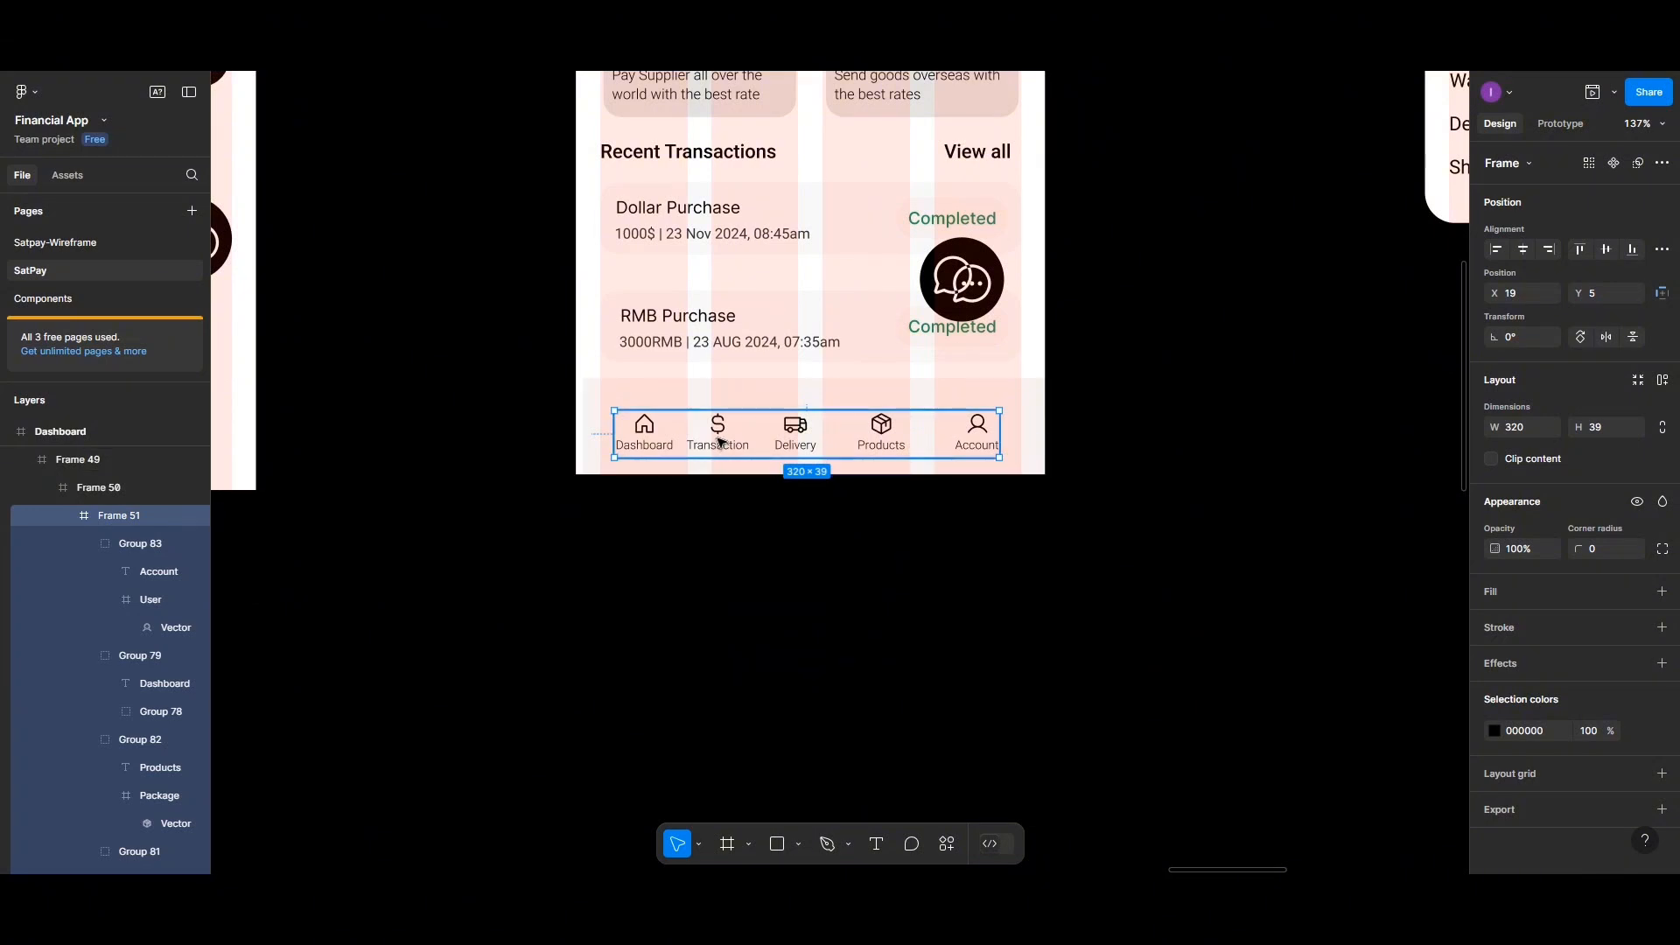
drag(719, 442, 1039, 642)
click(991, 607)
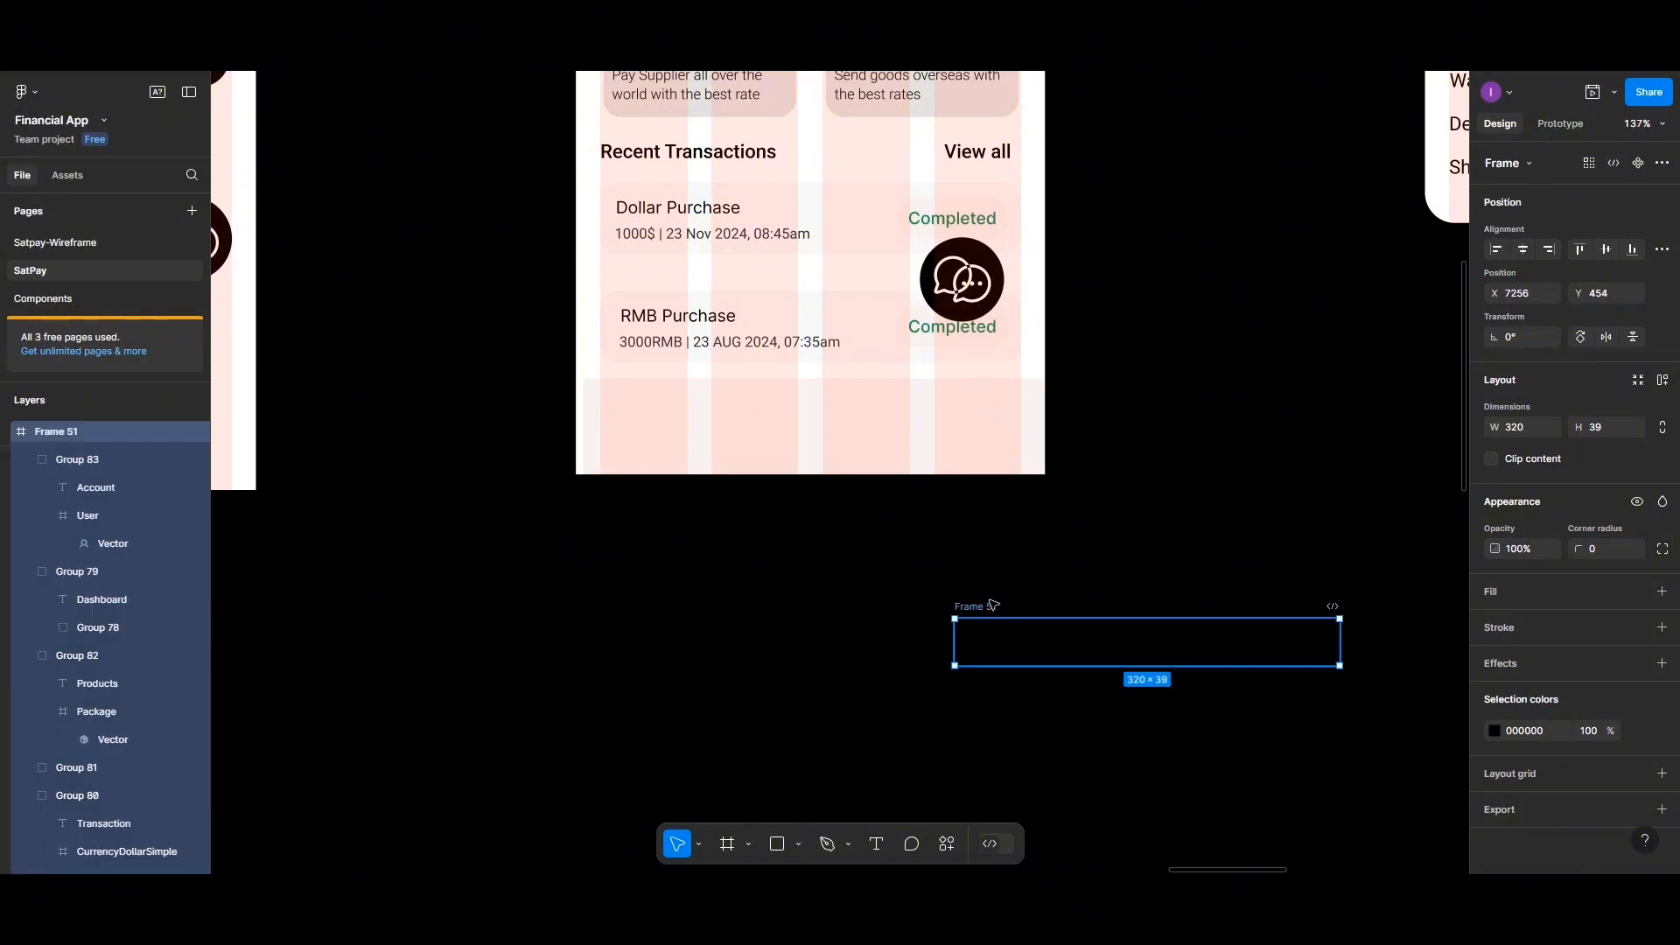
Set the page background colour to white FFFFFF
scroll(1455, 168, up, 1)
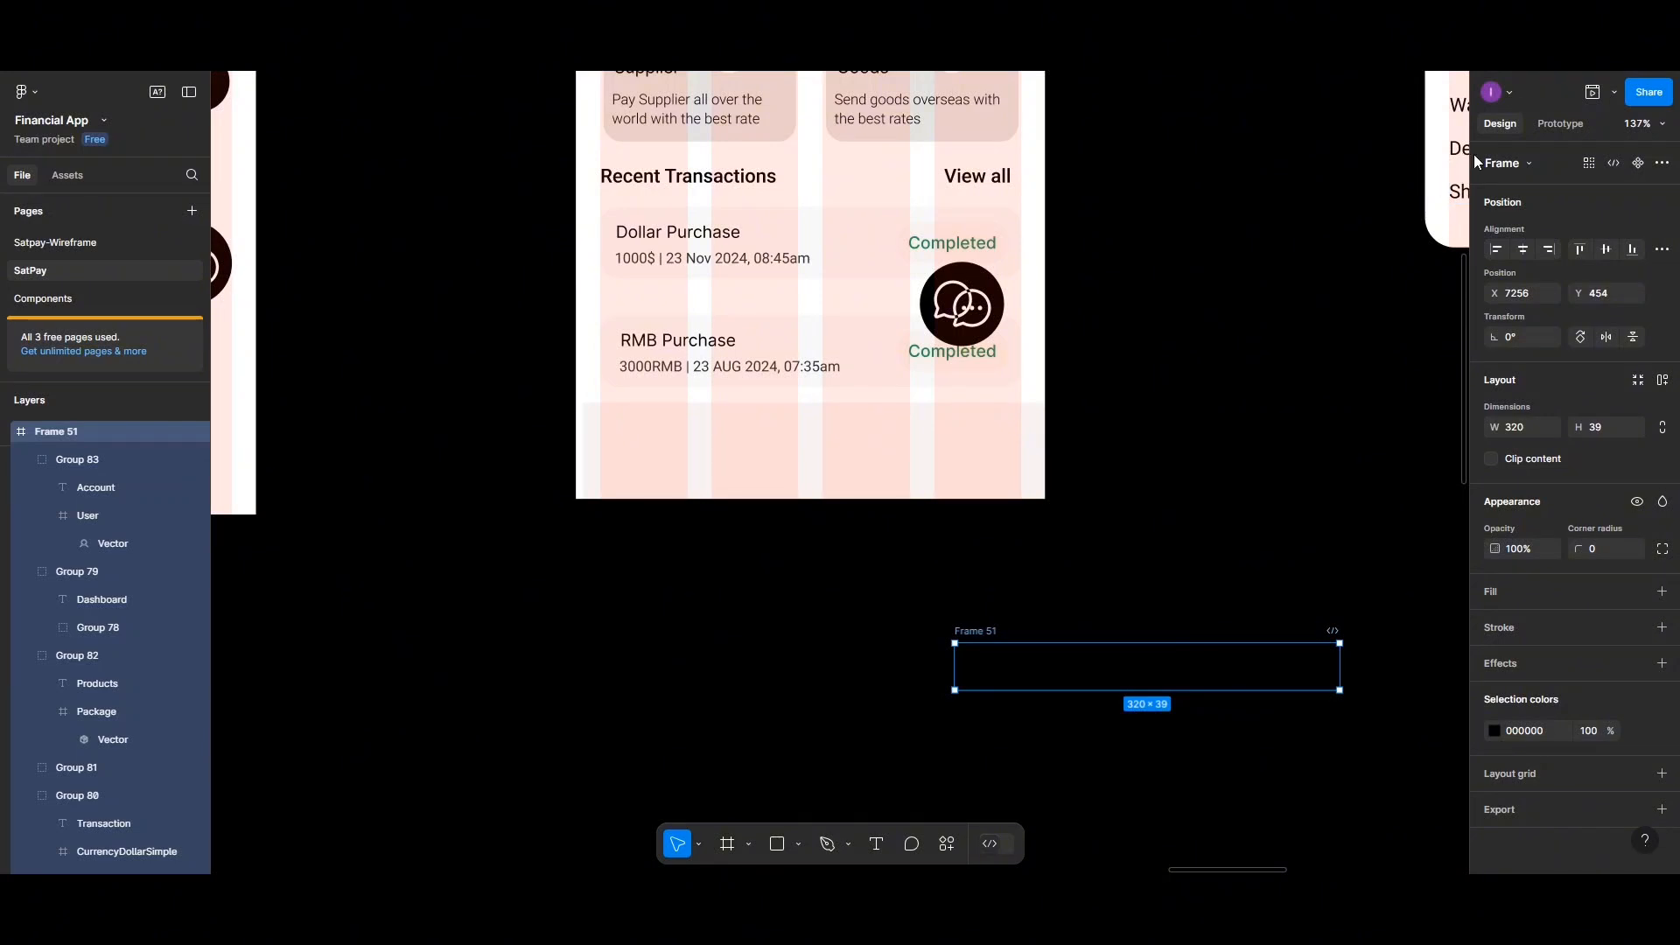
click(1335, 305)
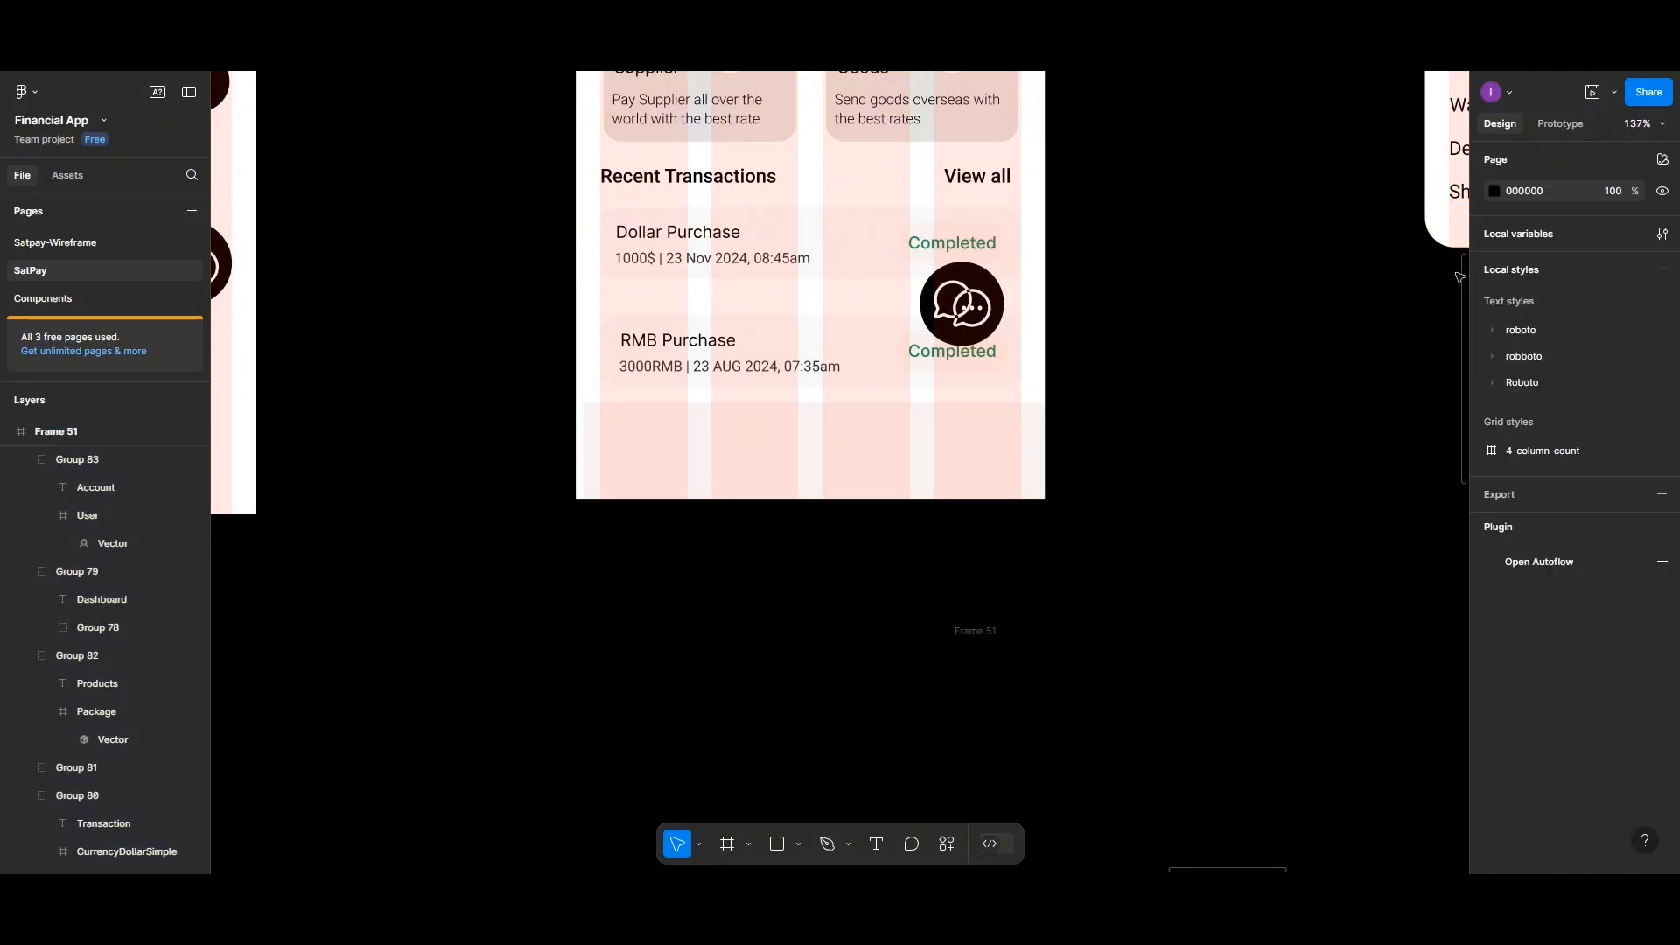
click(1491, 192)
click(1302, 566)
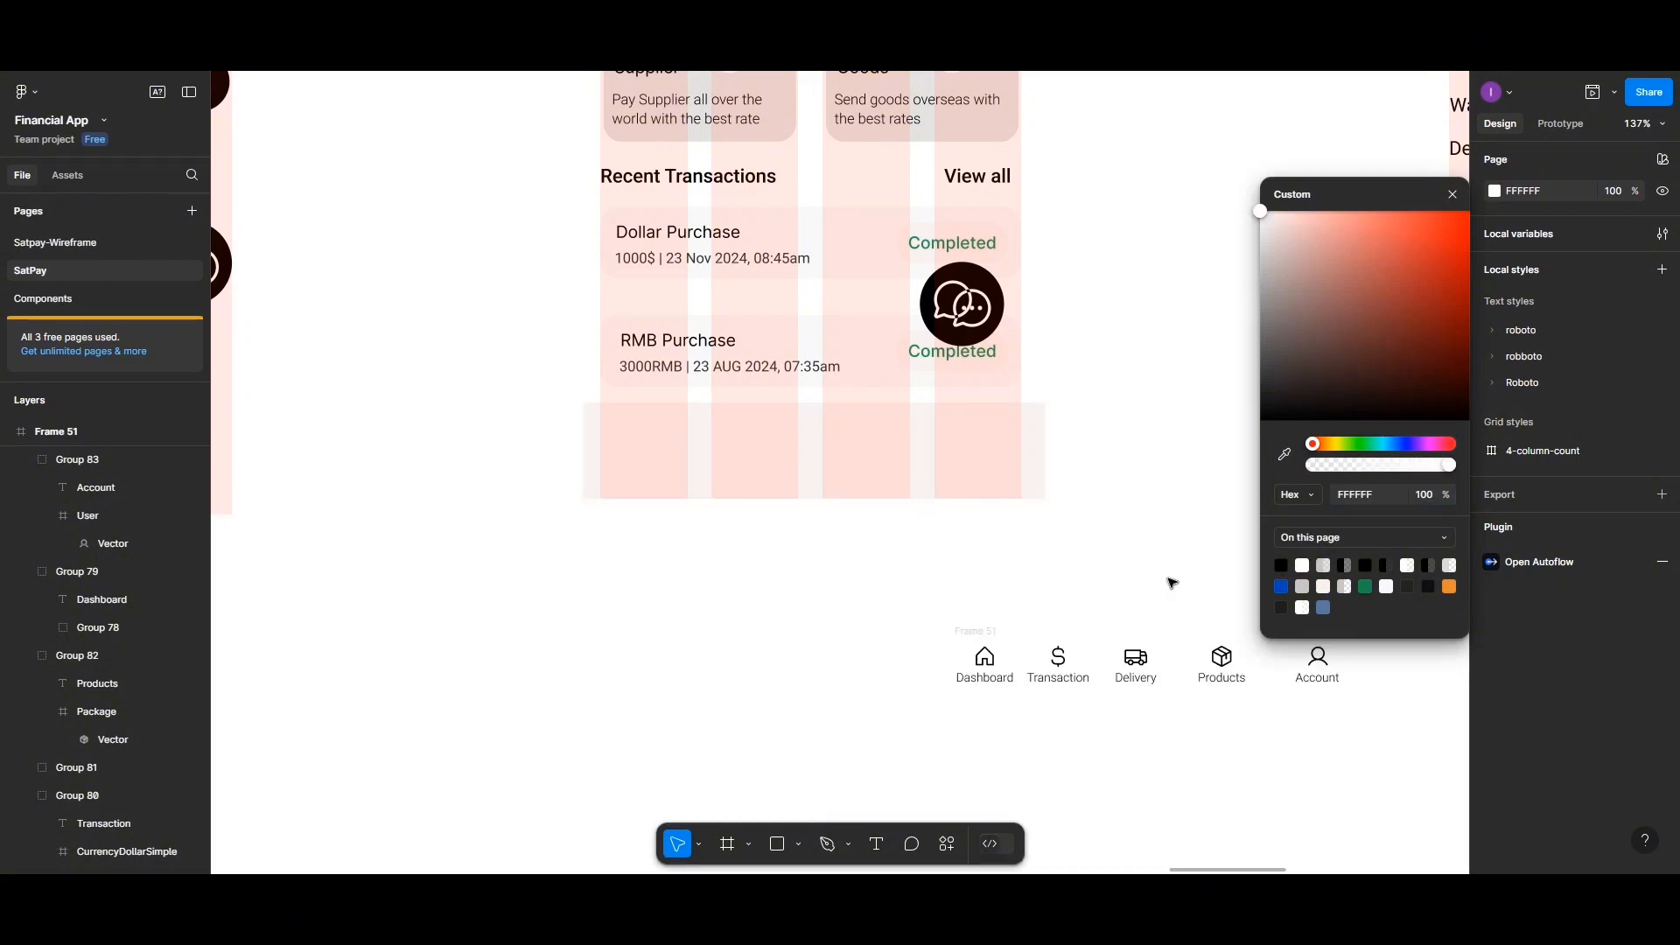
scroll(1089, 598, left, 1)
scroll(1085, 599, right, 5)
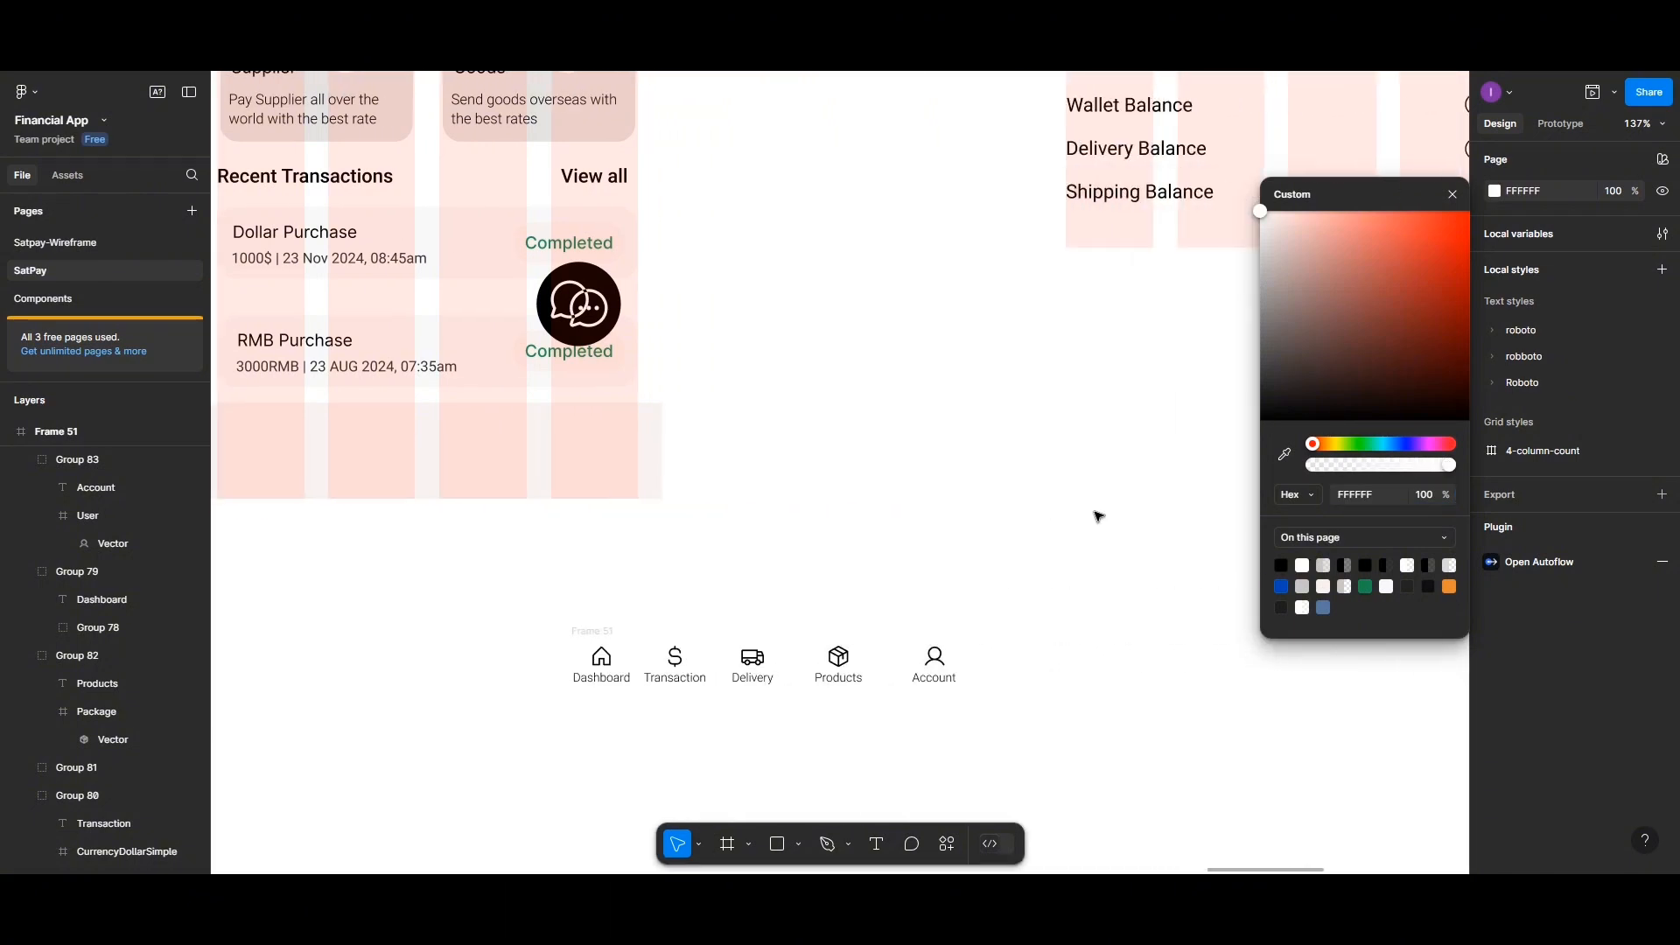
scroll(864, 570, up, 3)
scroll(864, 570, down, 4)
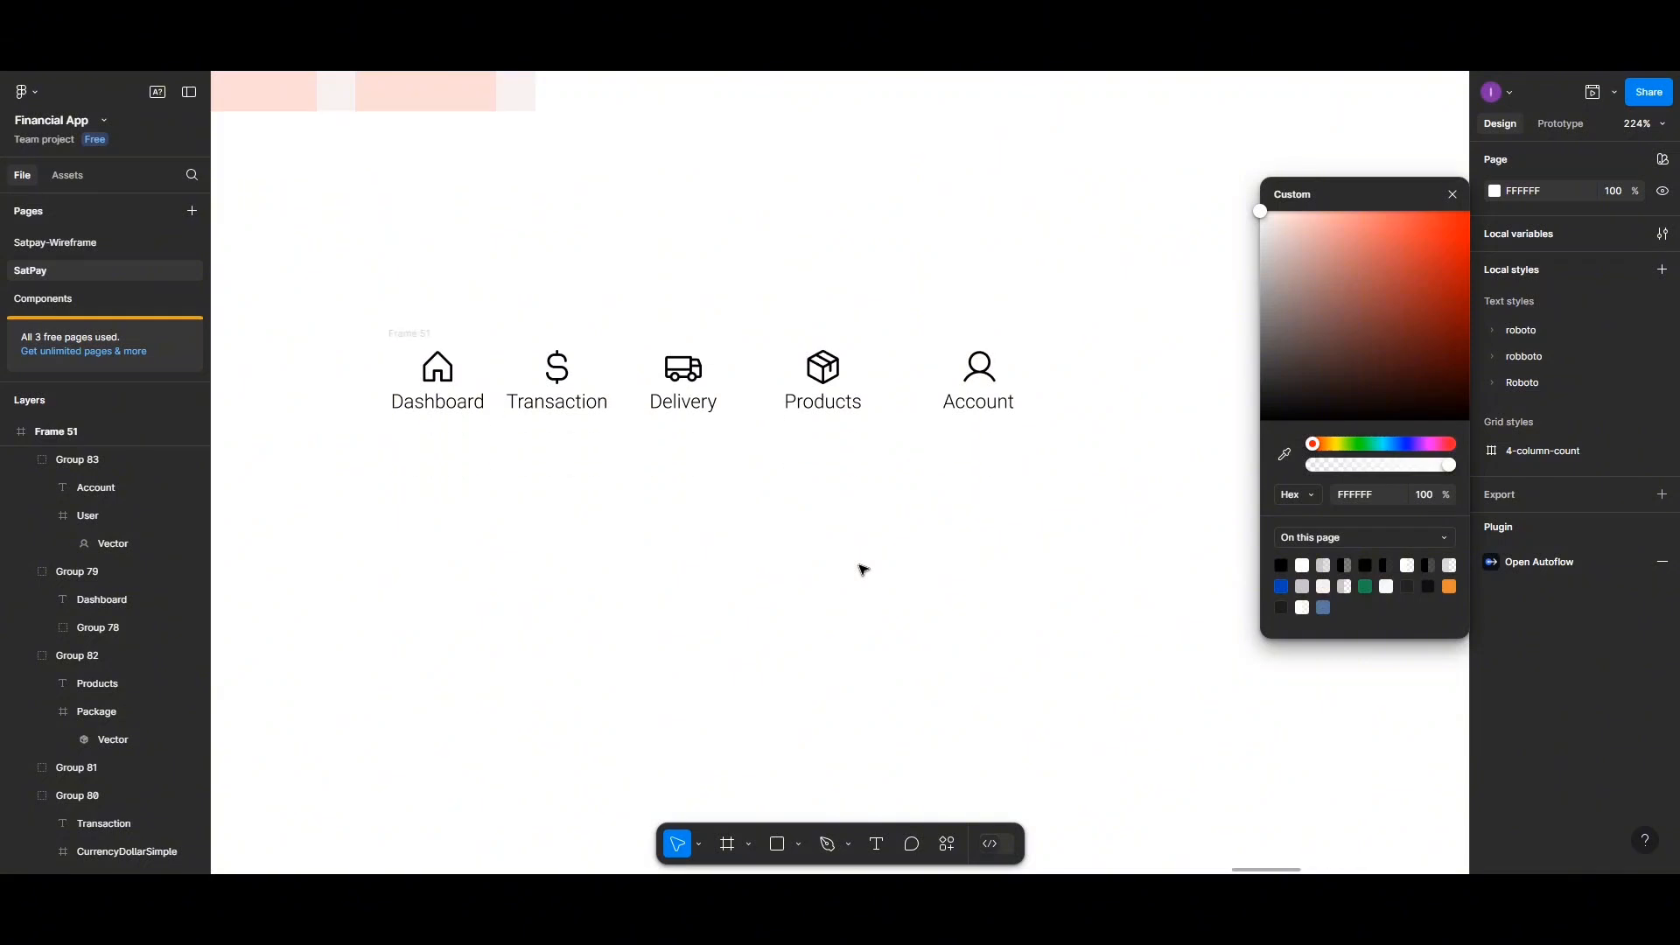
scroll(864, 570, up, 1)
scroll(863, 570, left, 2)
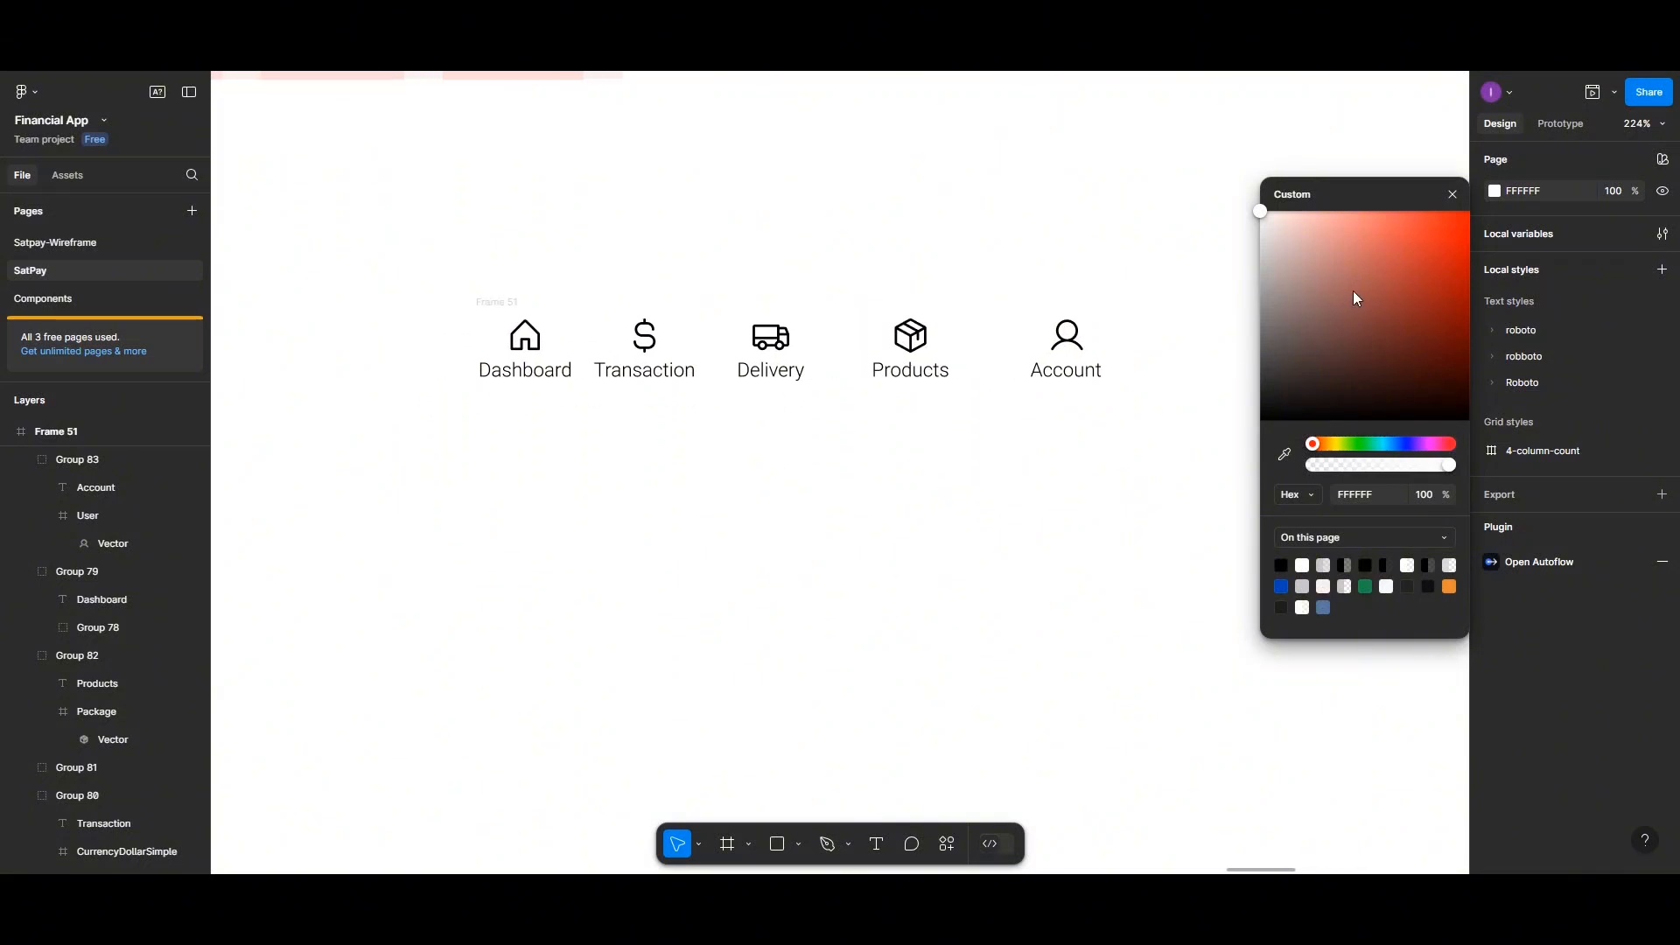
click(1451, 195)
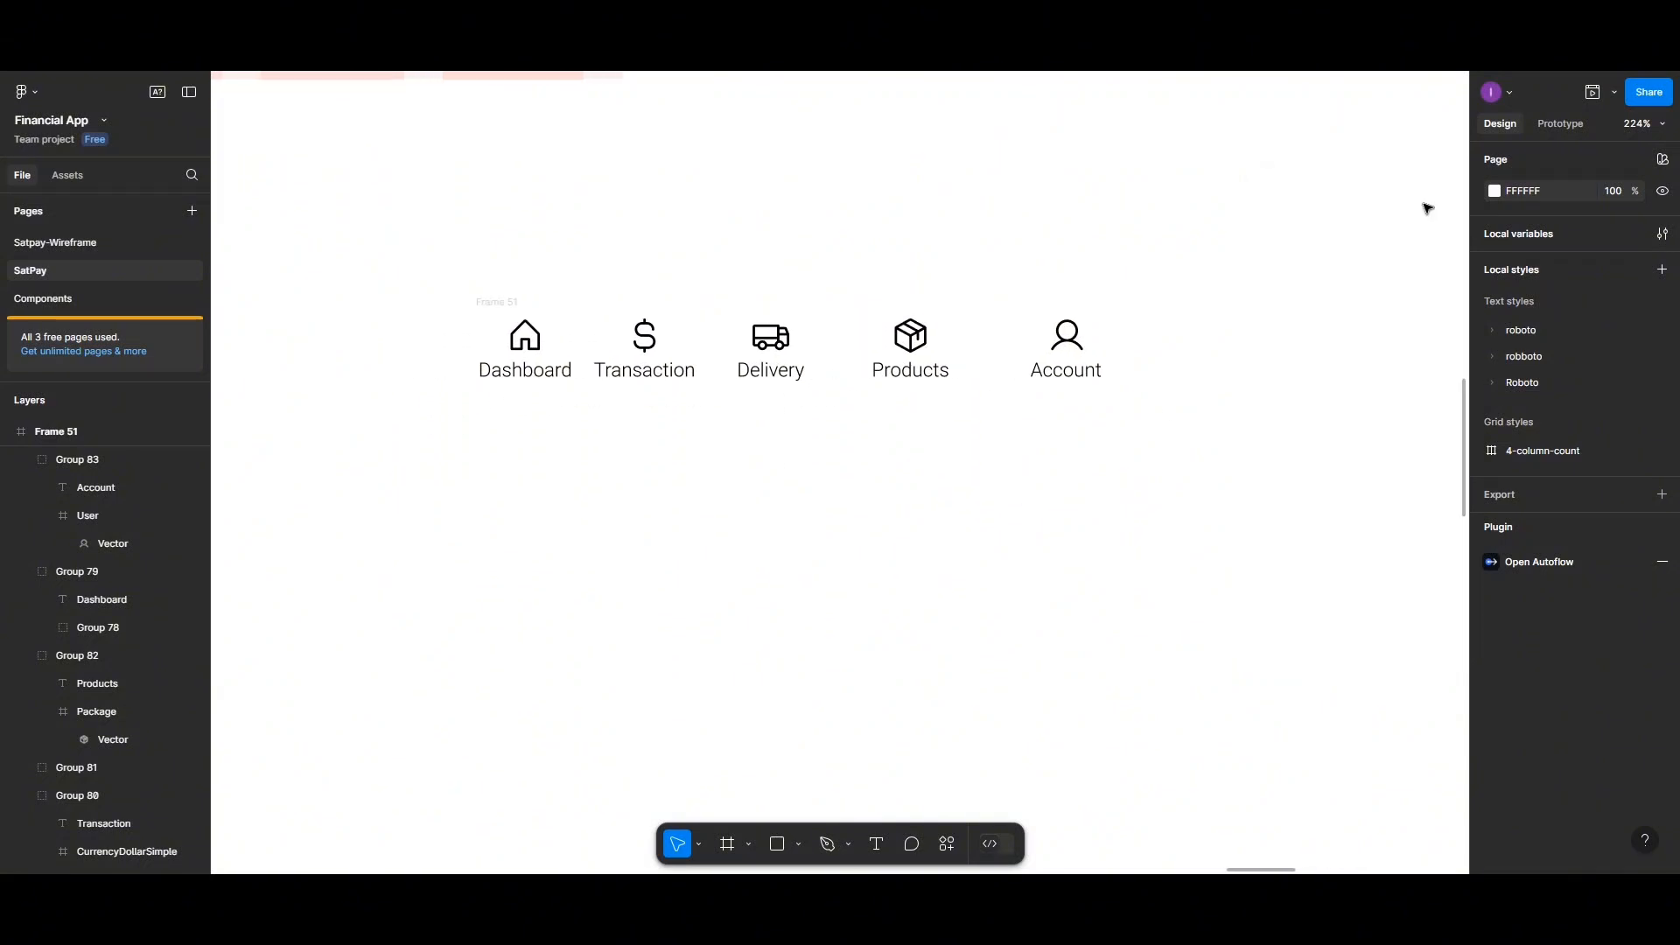
Rename the navigation bar frame as "Dashboard-components"
click(506, 304)
double_click(506, 303)
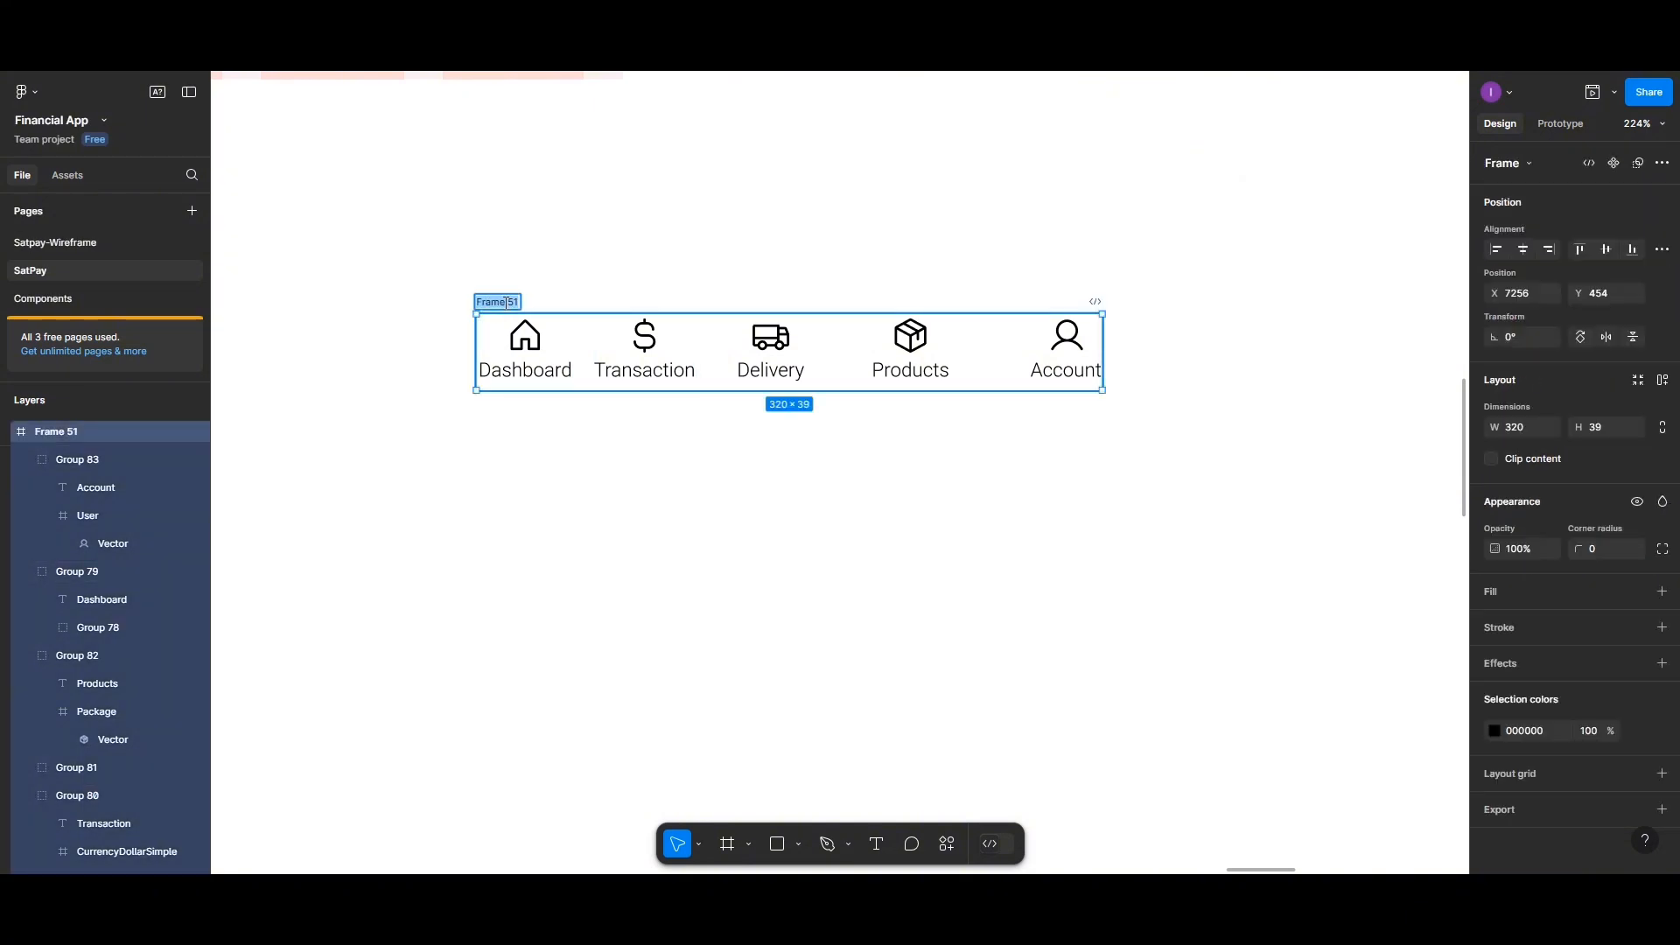
text(Dashboard-)
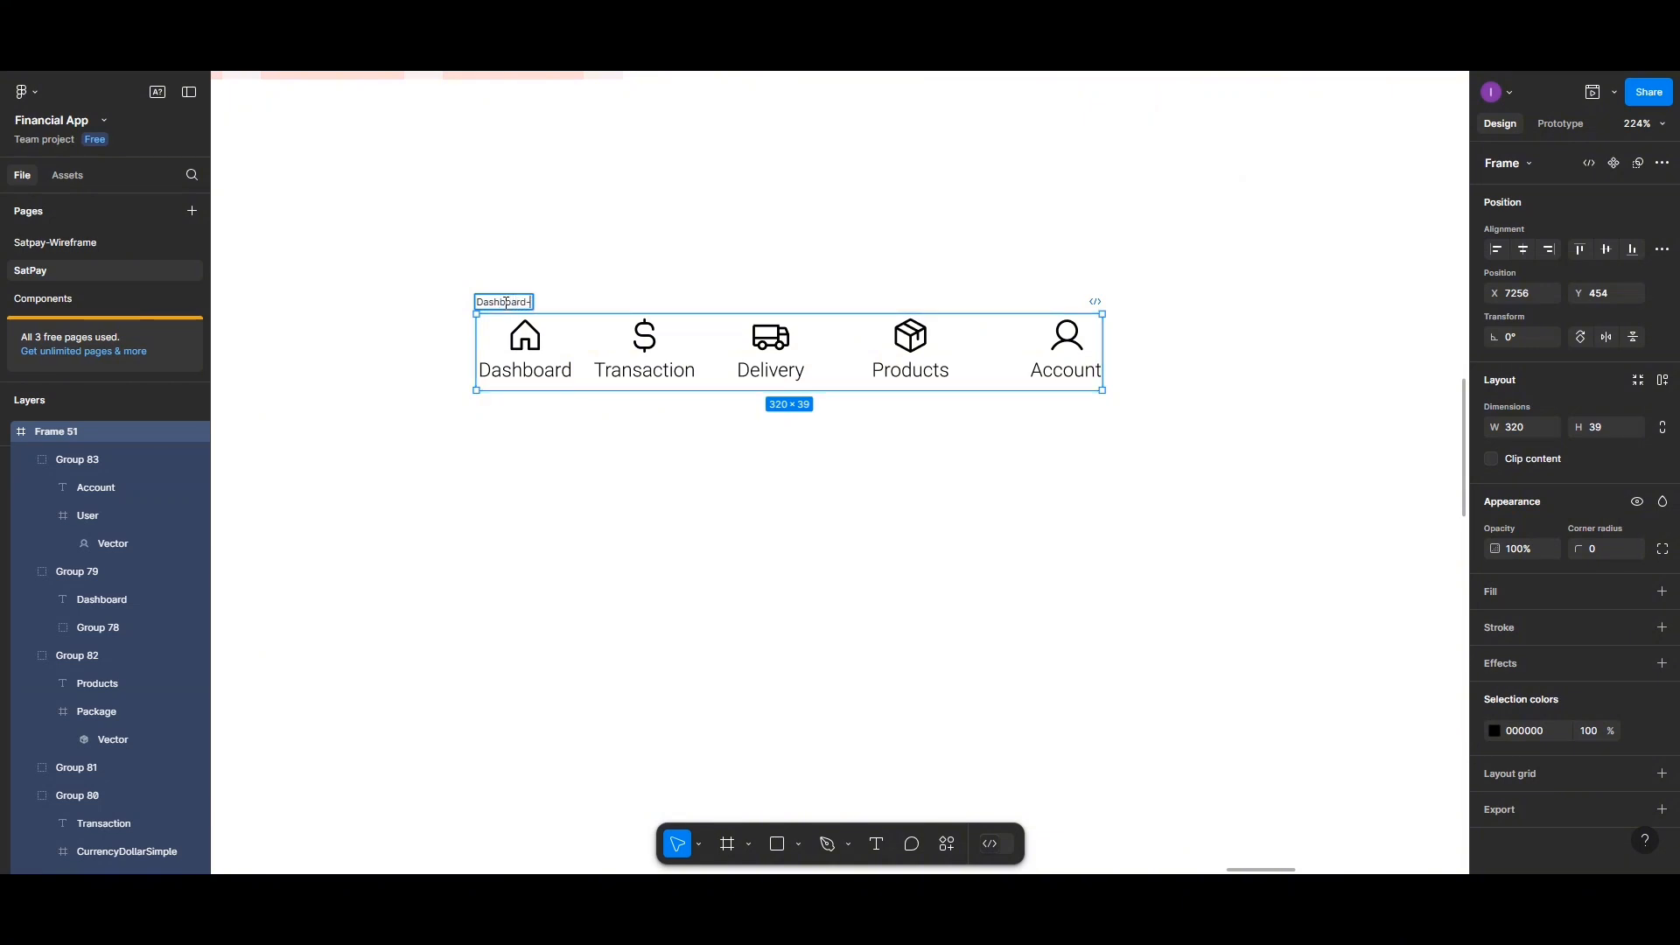
text(components)
click(646, 286)
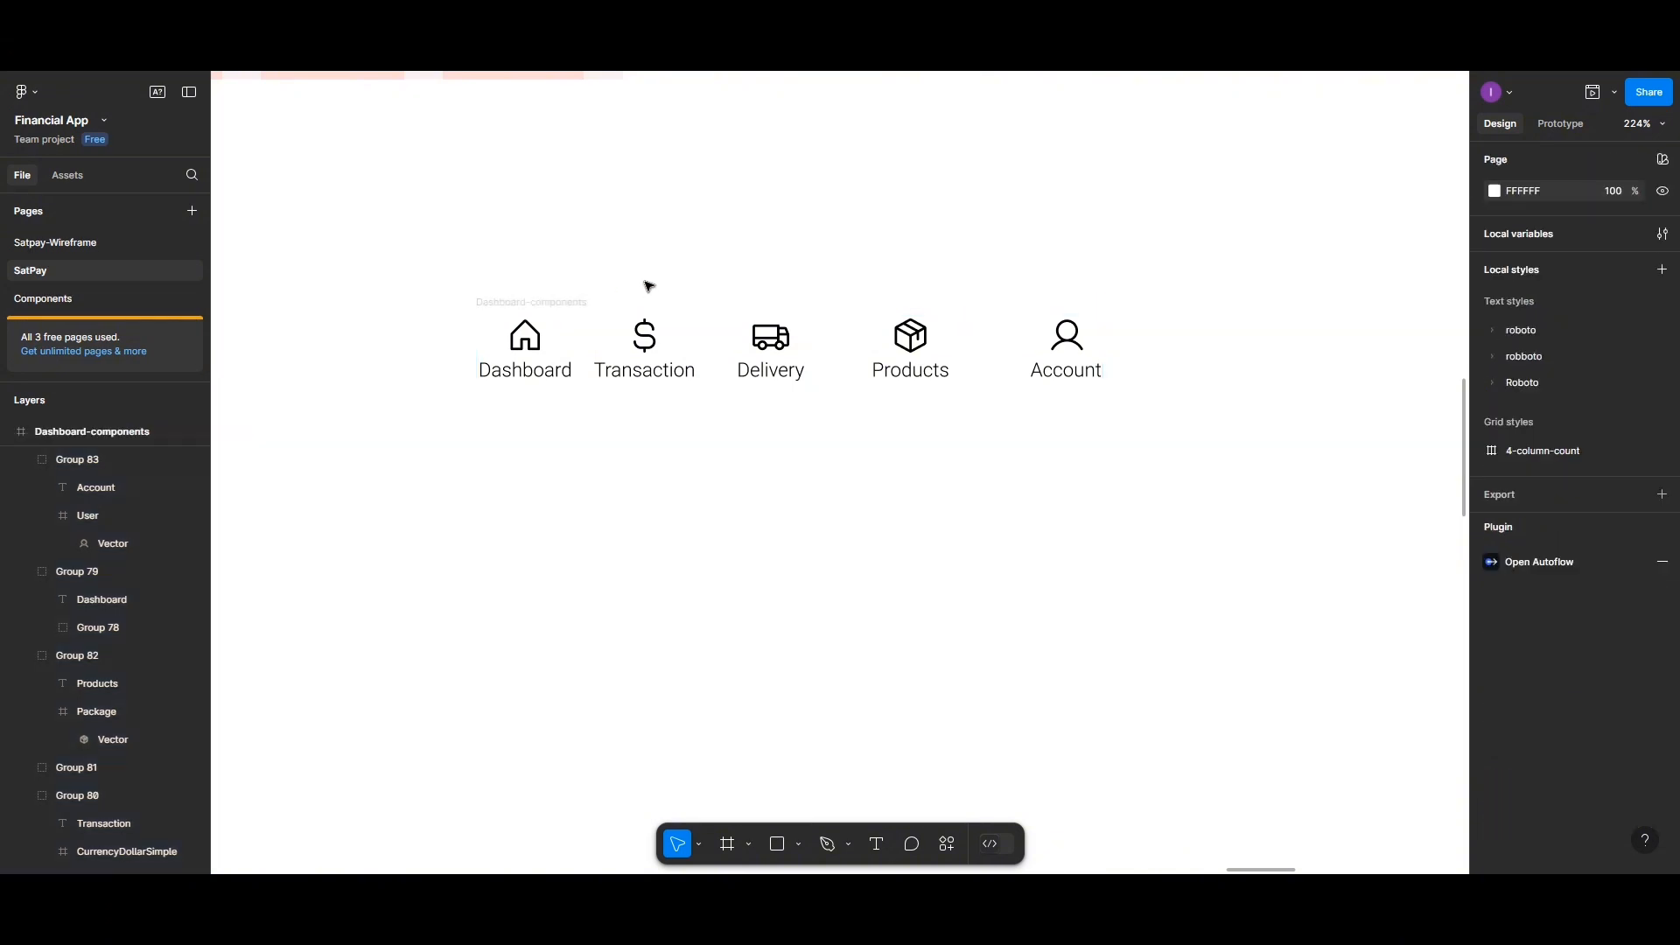
Make the Dashboard-components frame a component with a Variant property and add a second variant
click(531, 304)
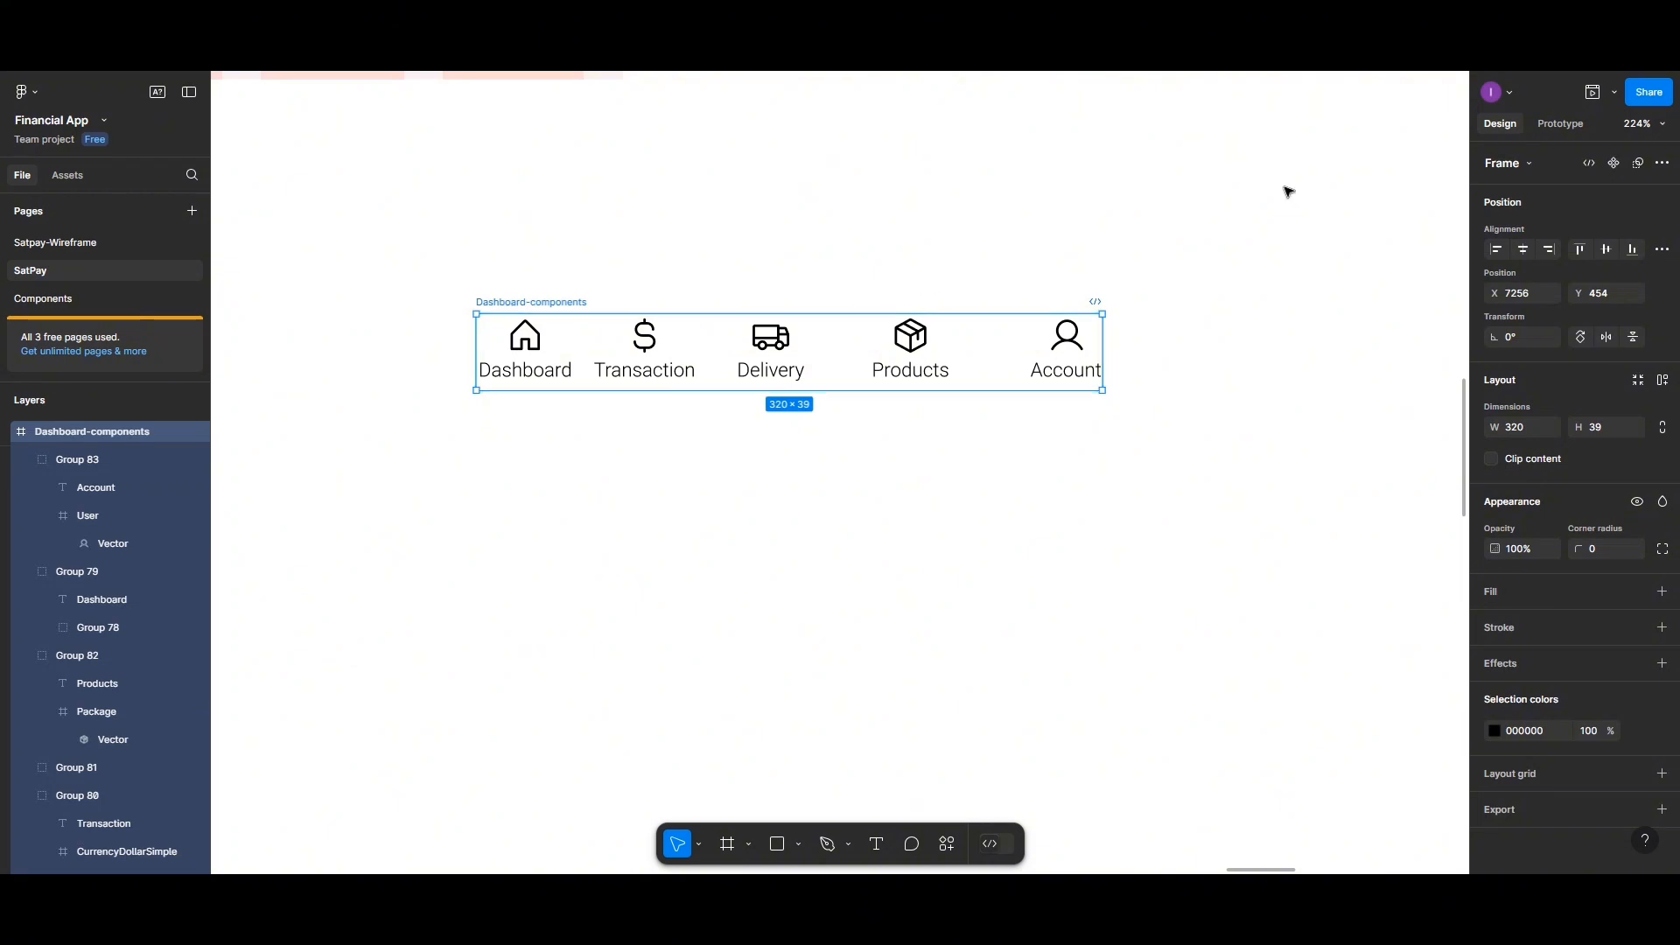
click(1613, 167)
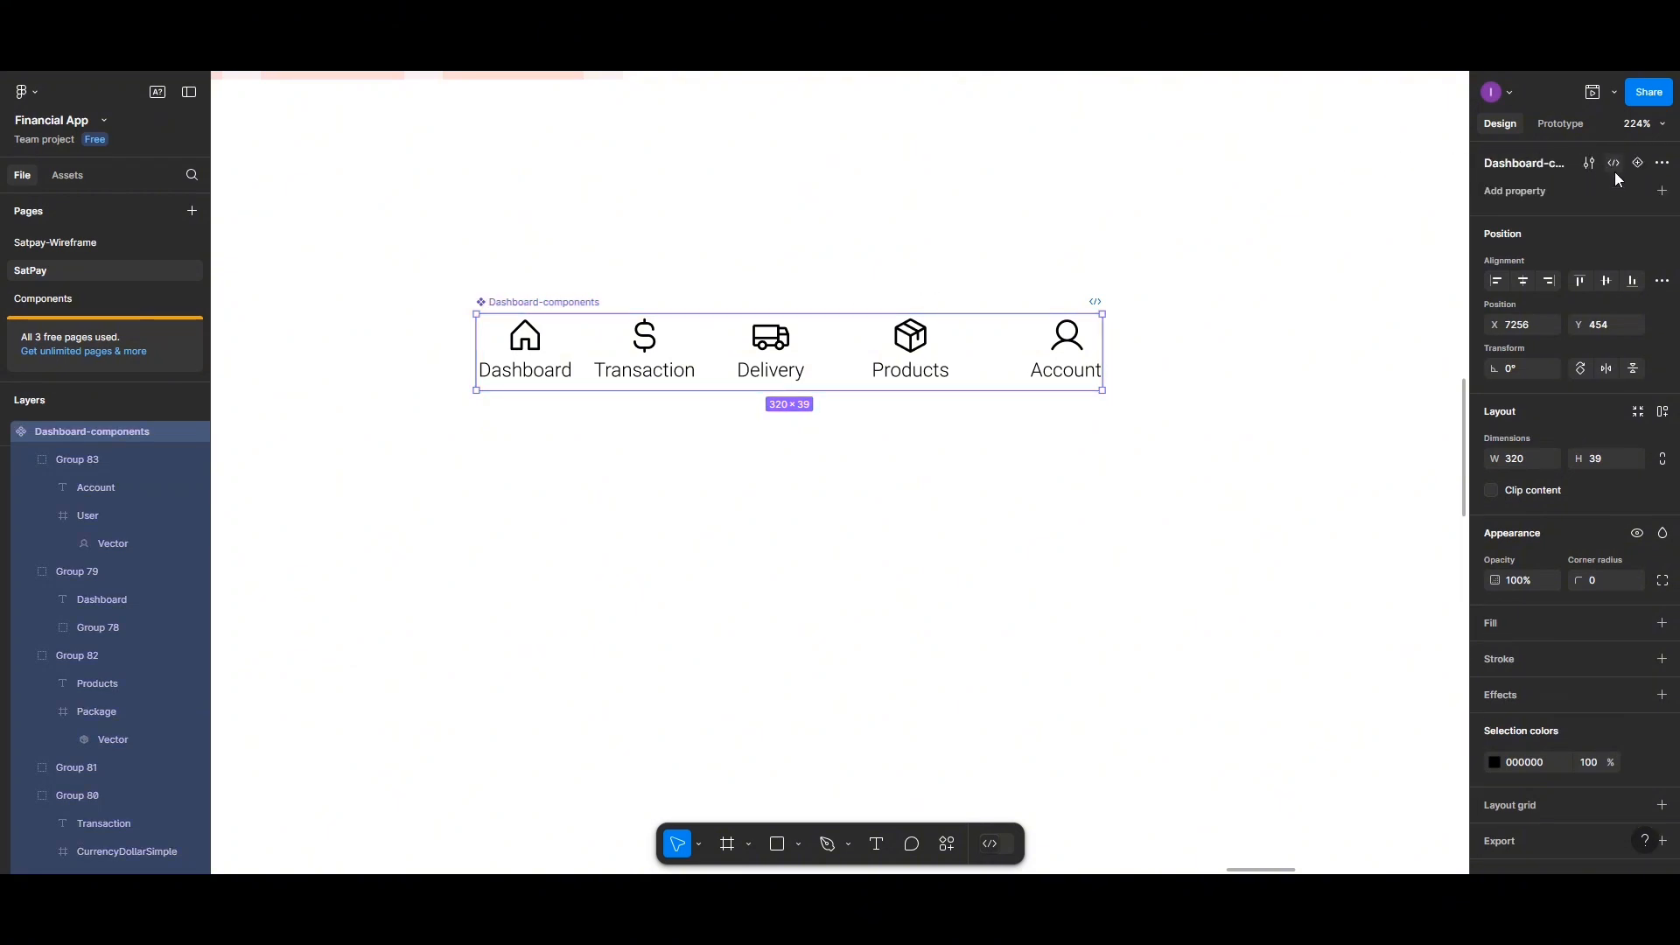
click(1662, 191)
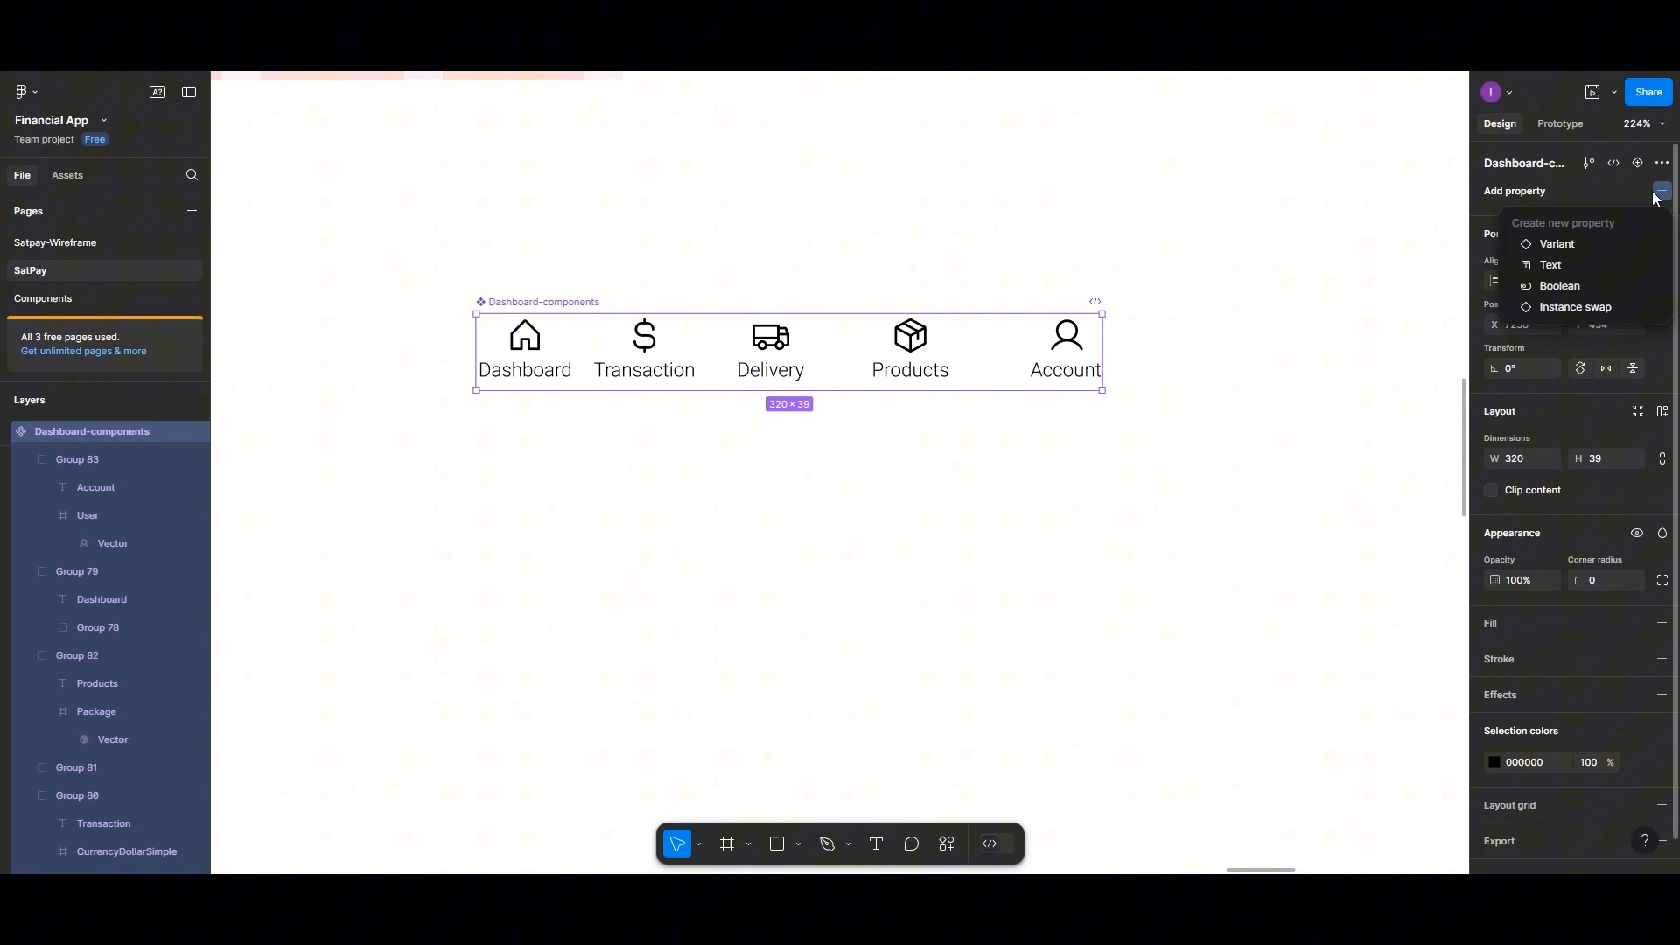
click(1579, 250)
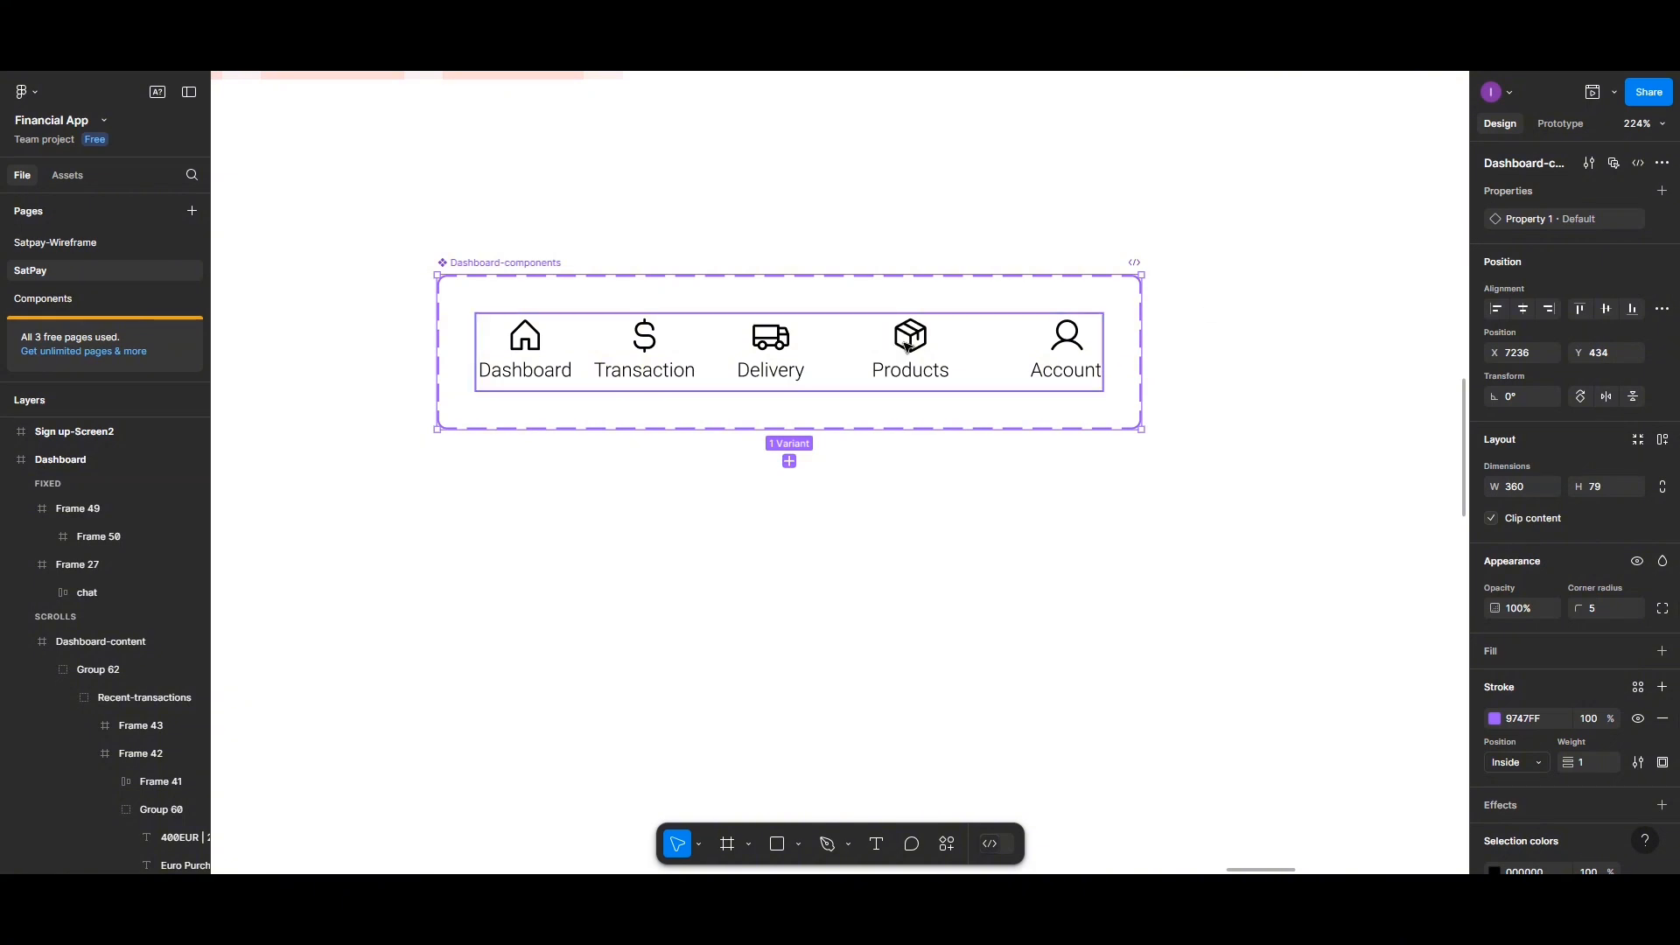
click(789, 461)
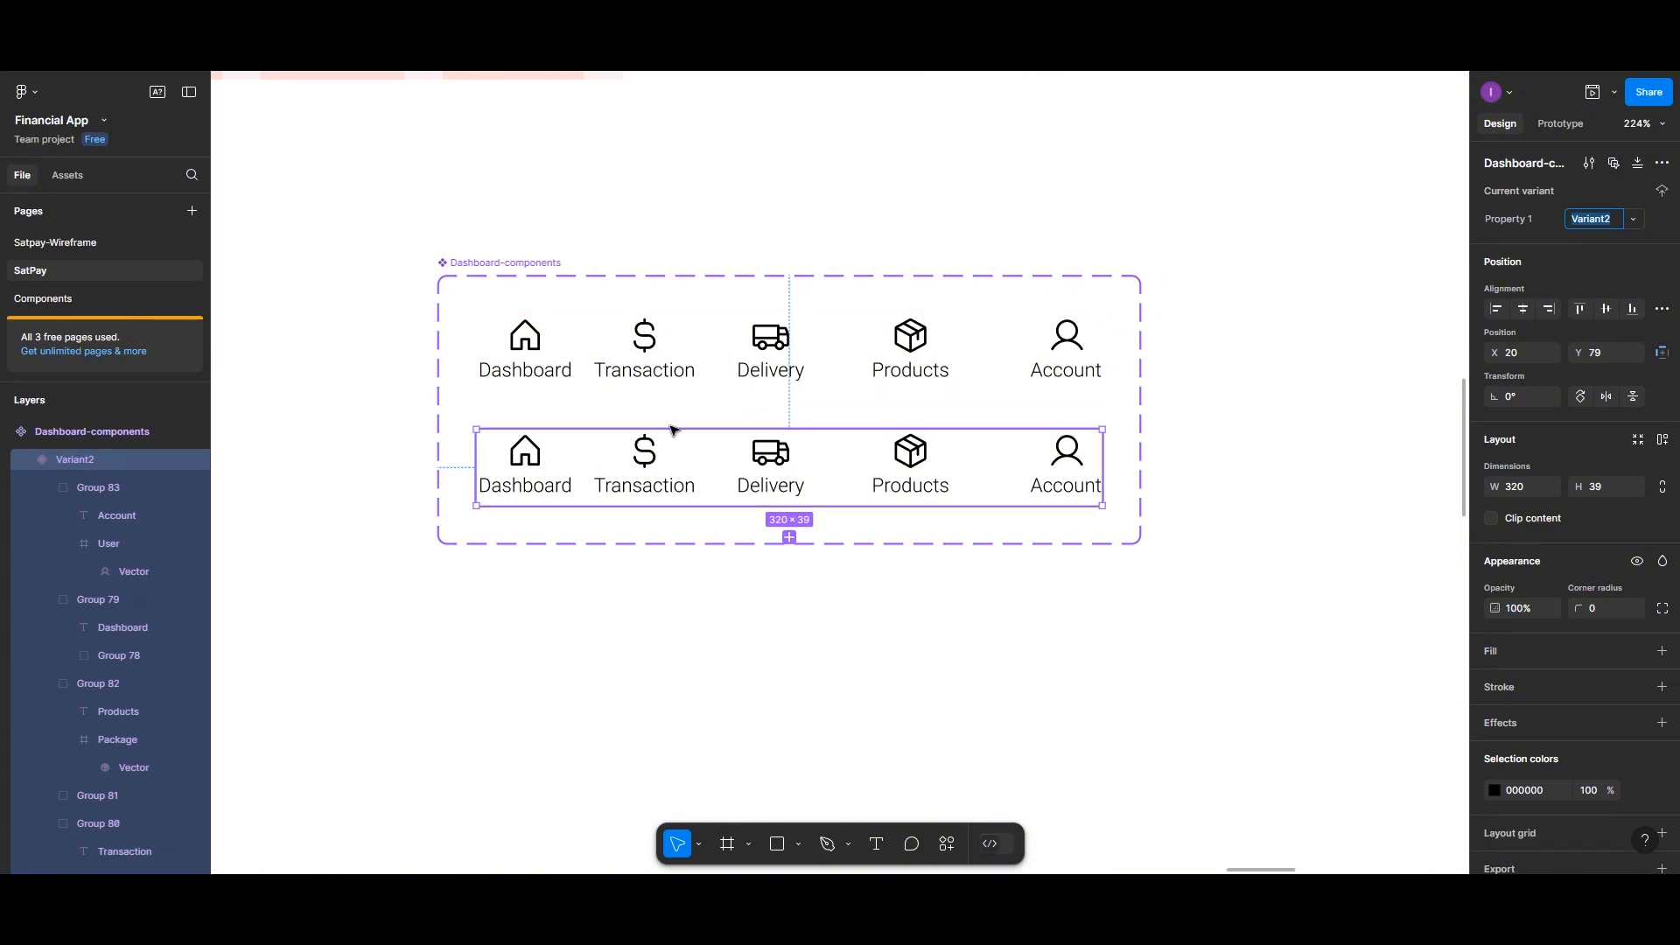
Fill the house icon frame in the Default variant with black 000000
double_click(526, 340)
double_click(526, 341)
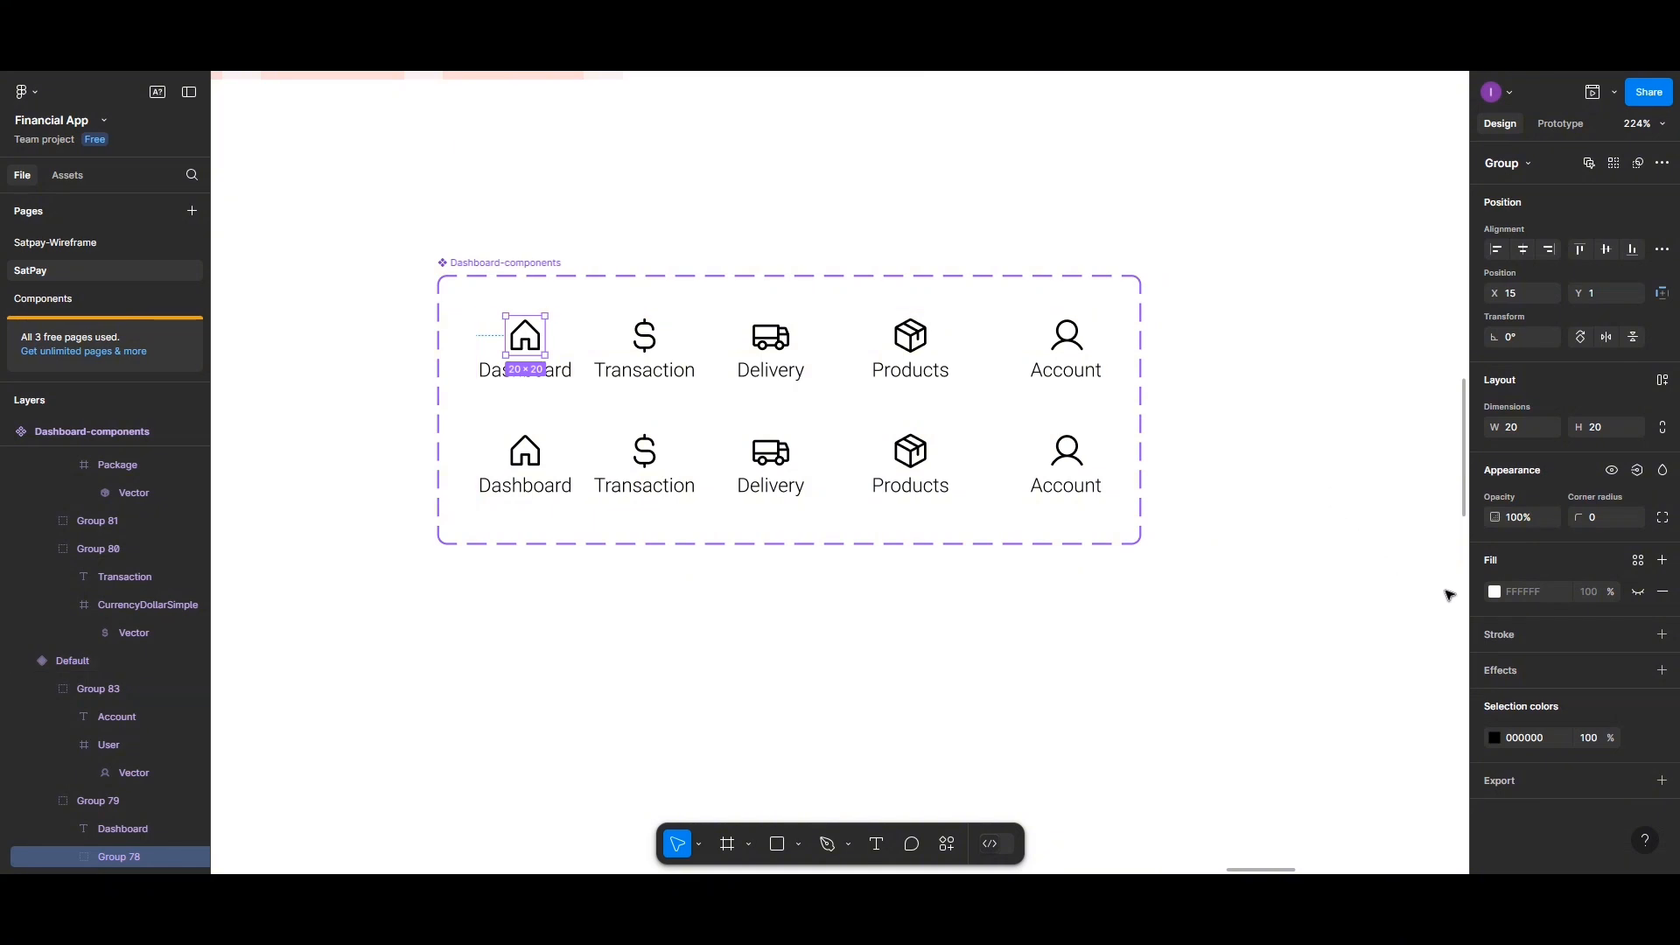
click(1496, 594)
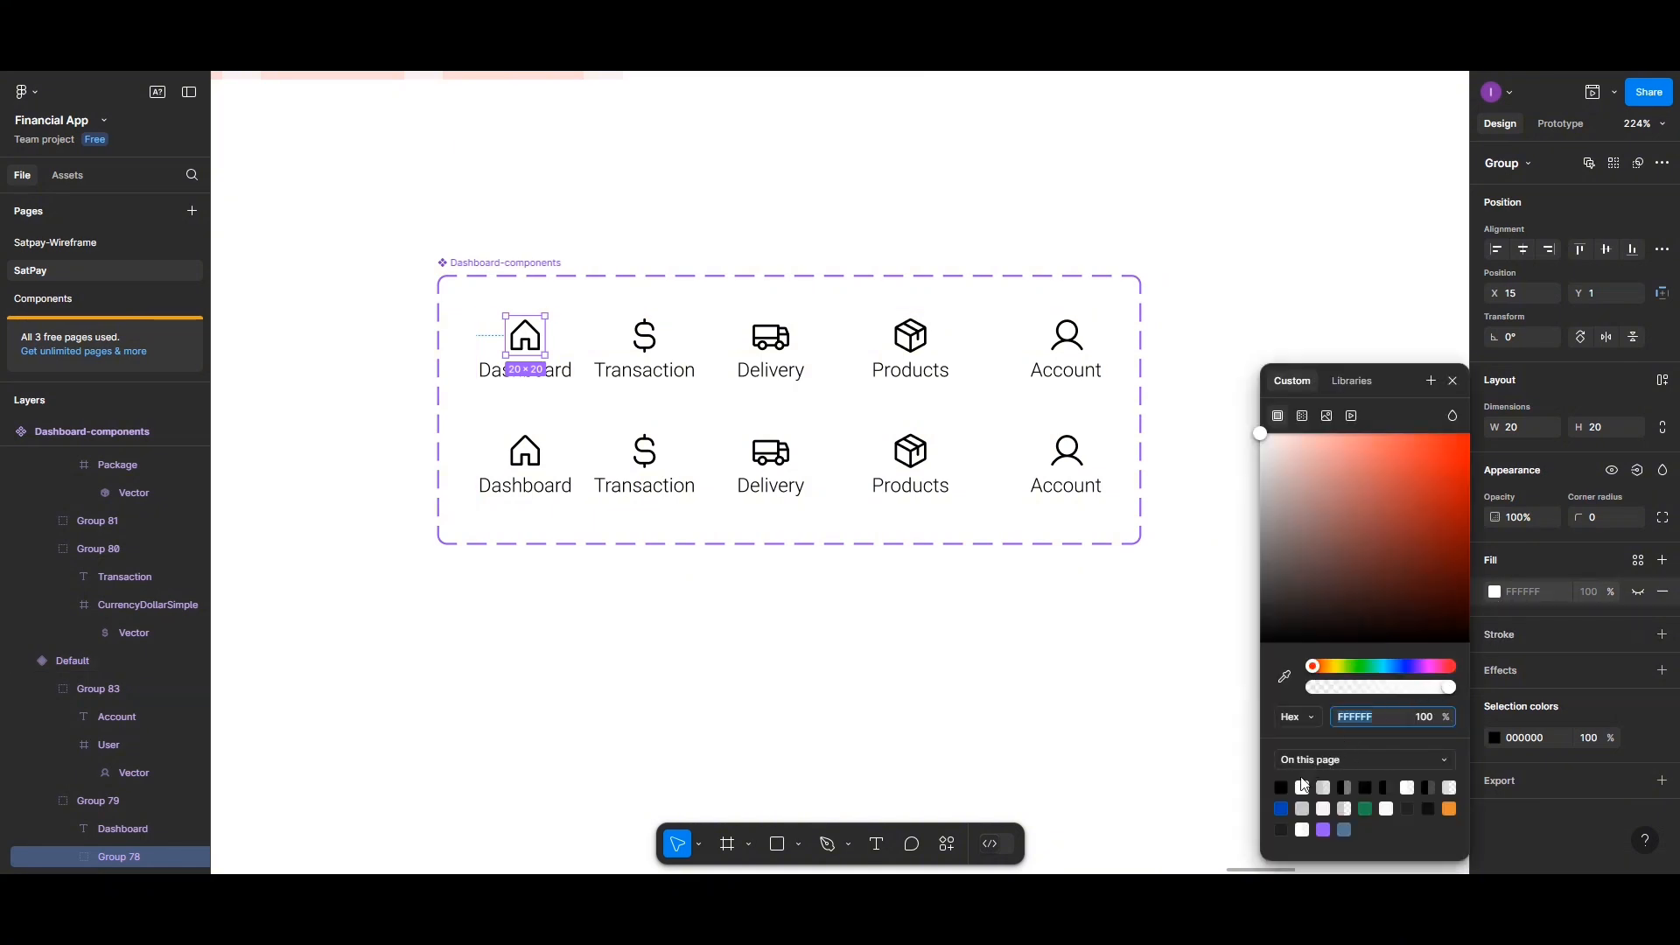
click(1283, 787)
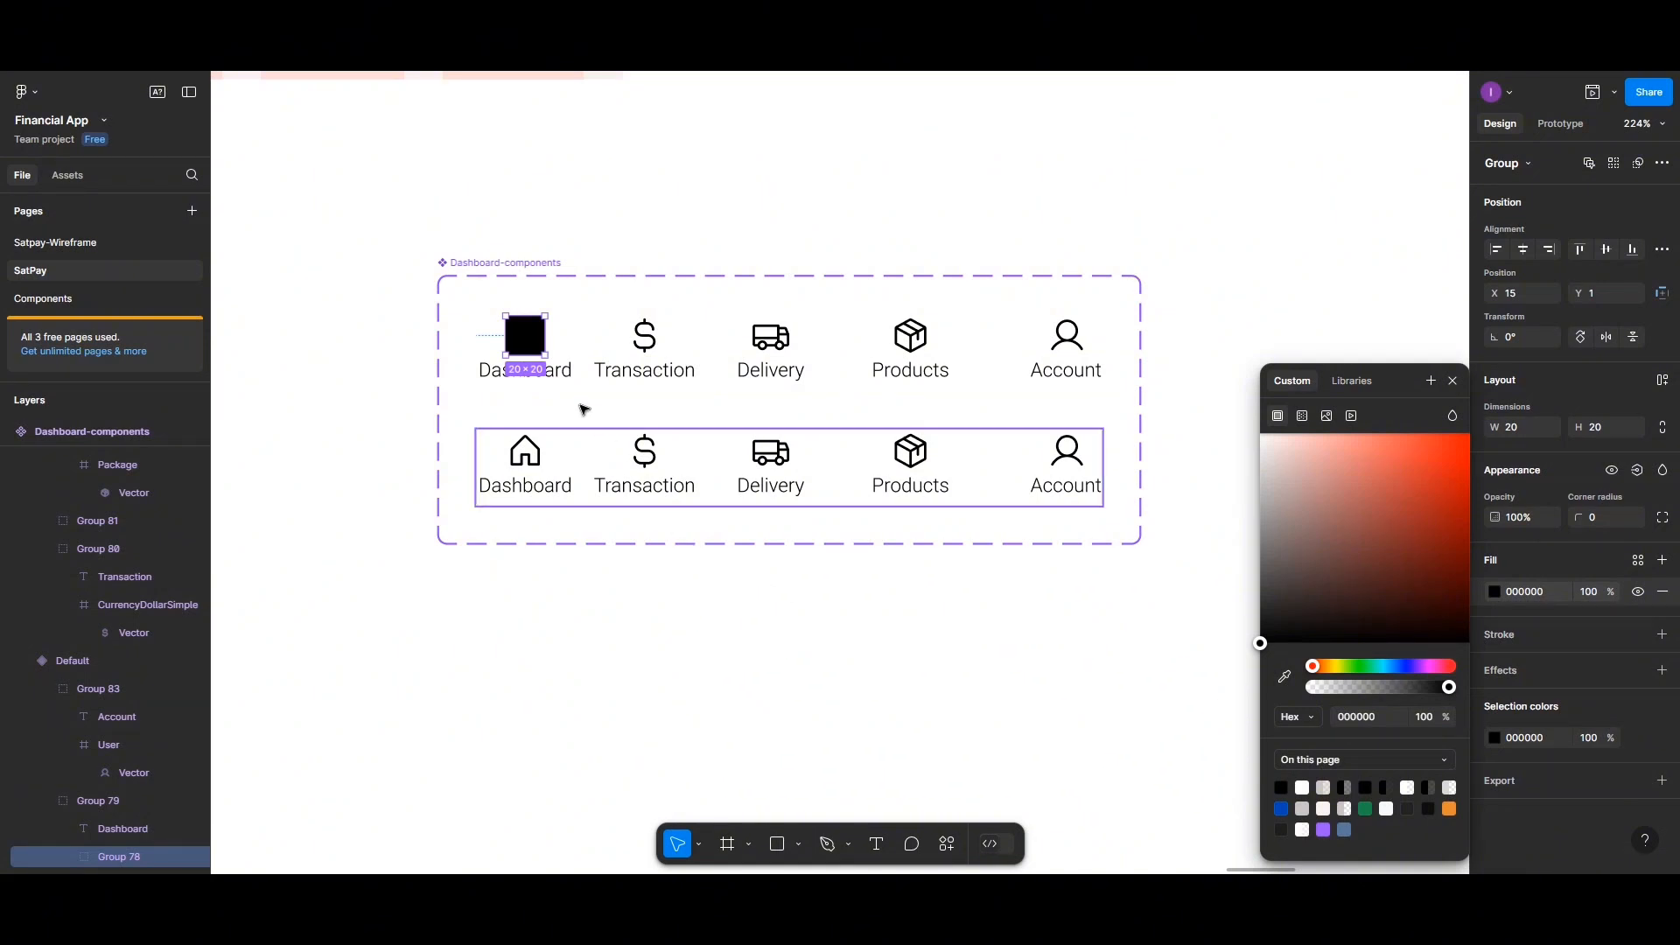
Set the house vector's fill to white FFFFFF so it shows against the black frame
double_click(532, 344)
double_click(533, 344)
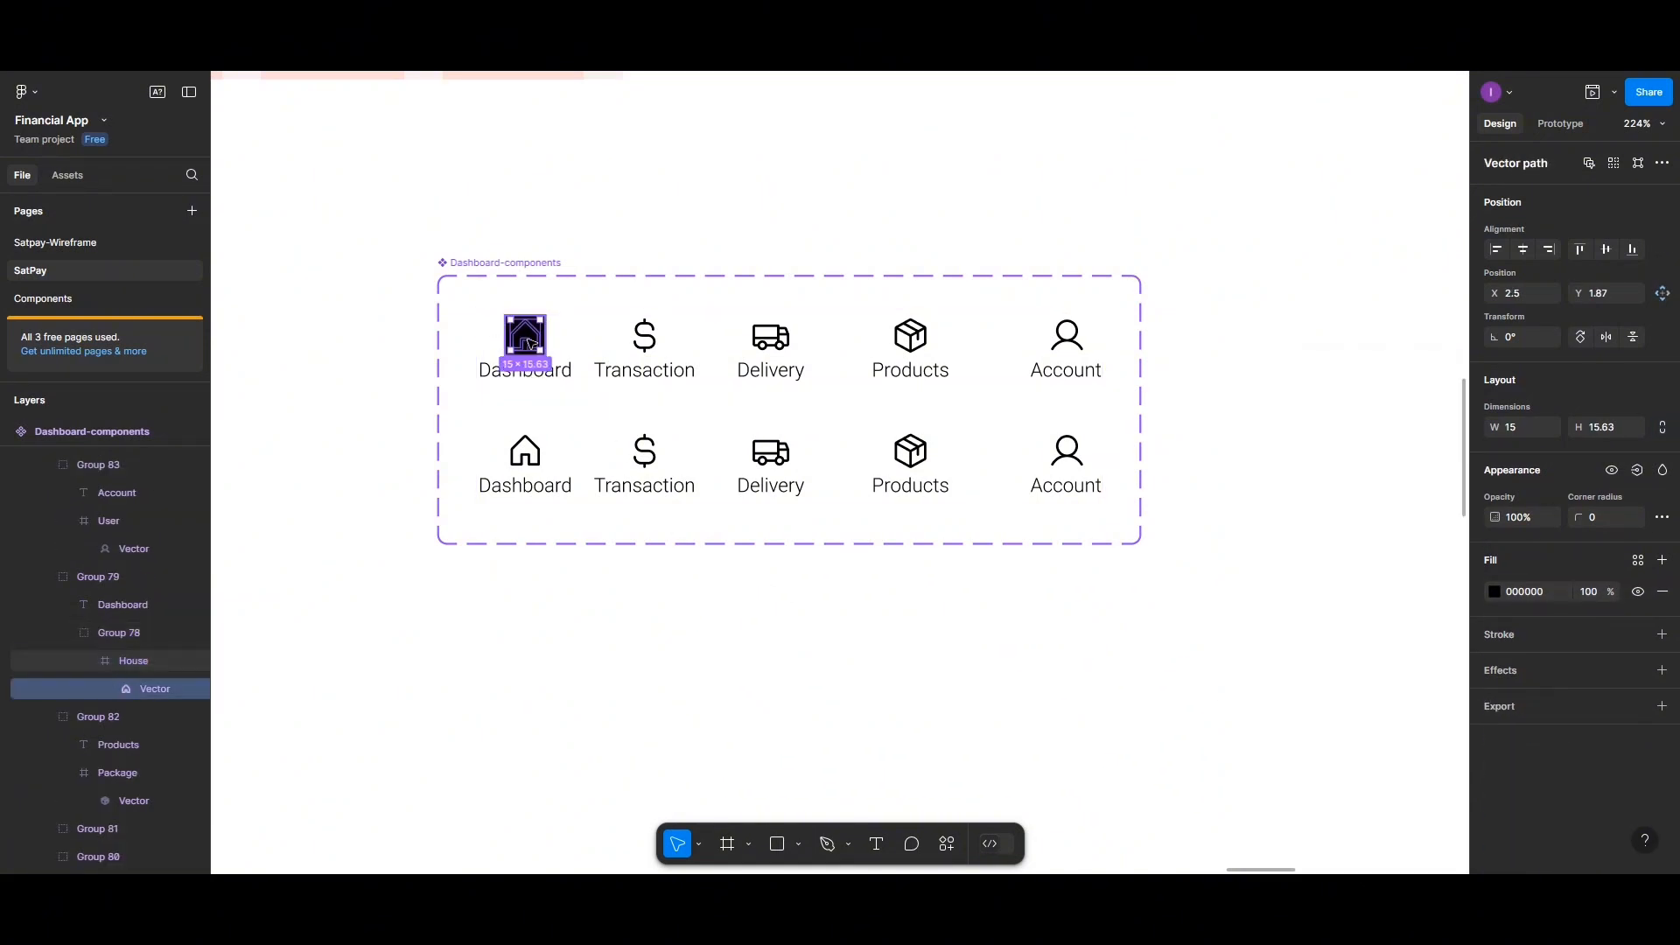
click(1495, 592)
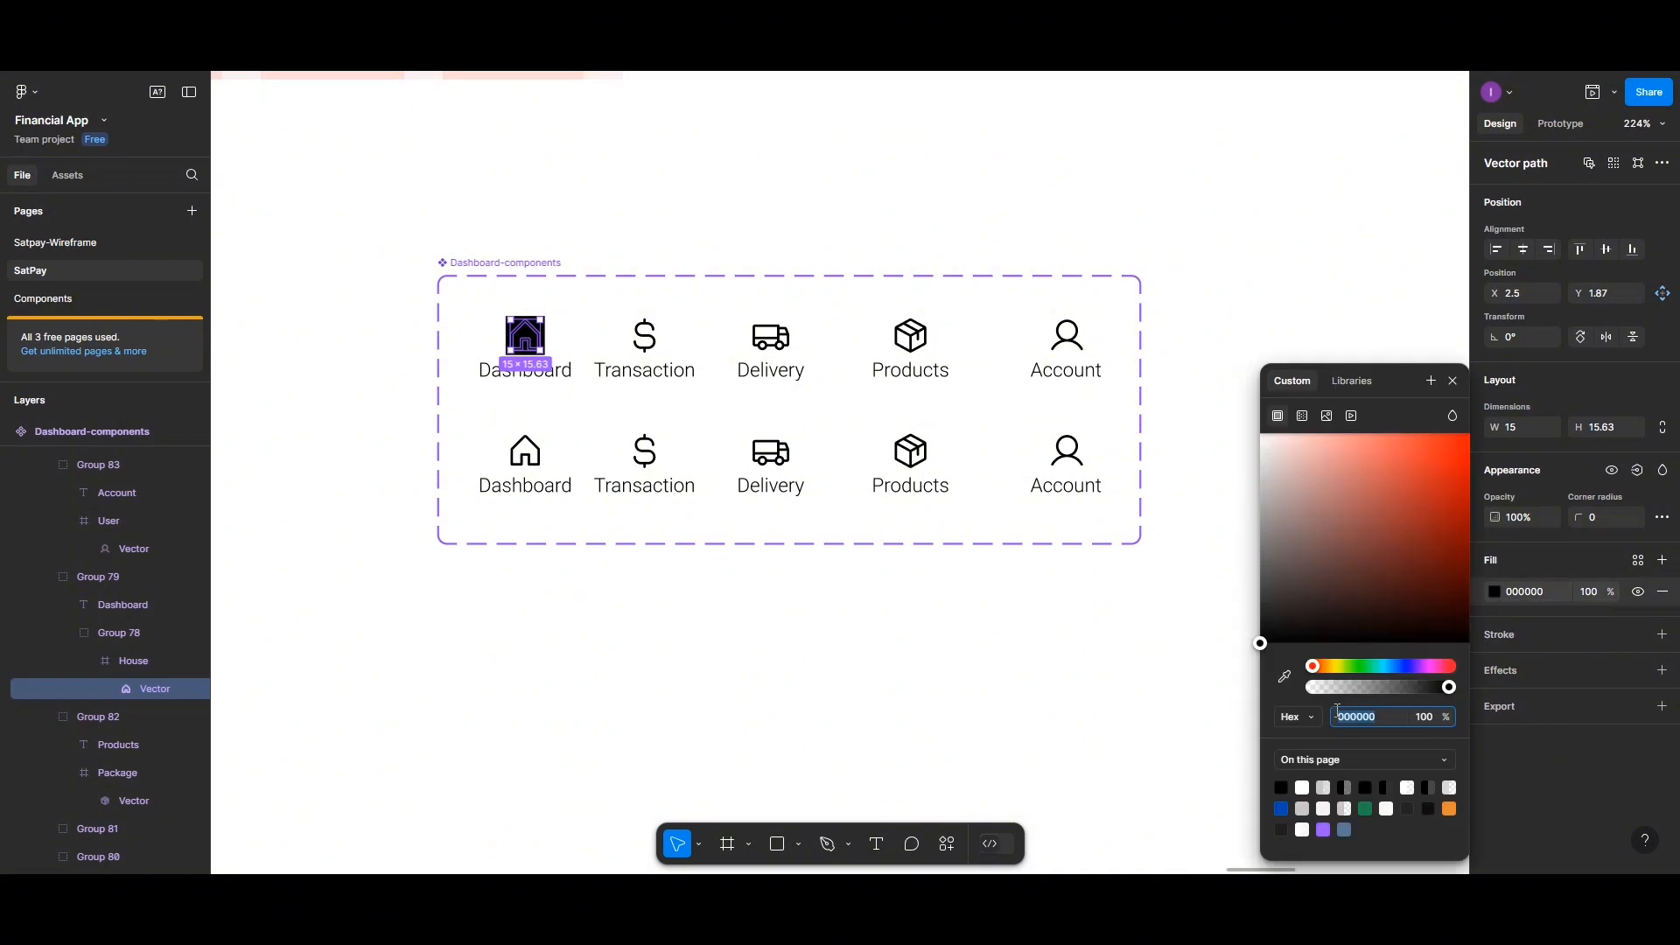
click(1304, 787)
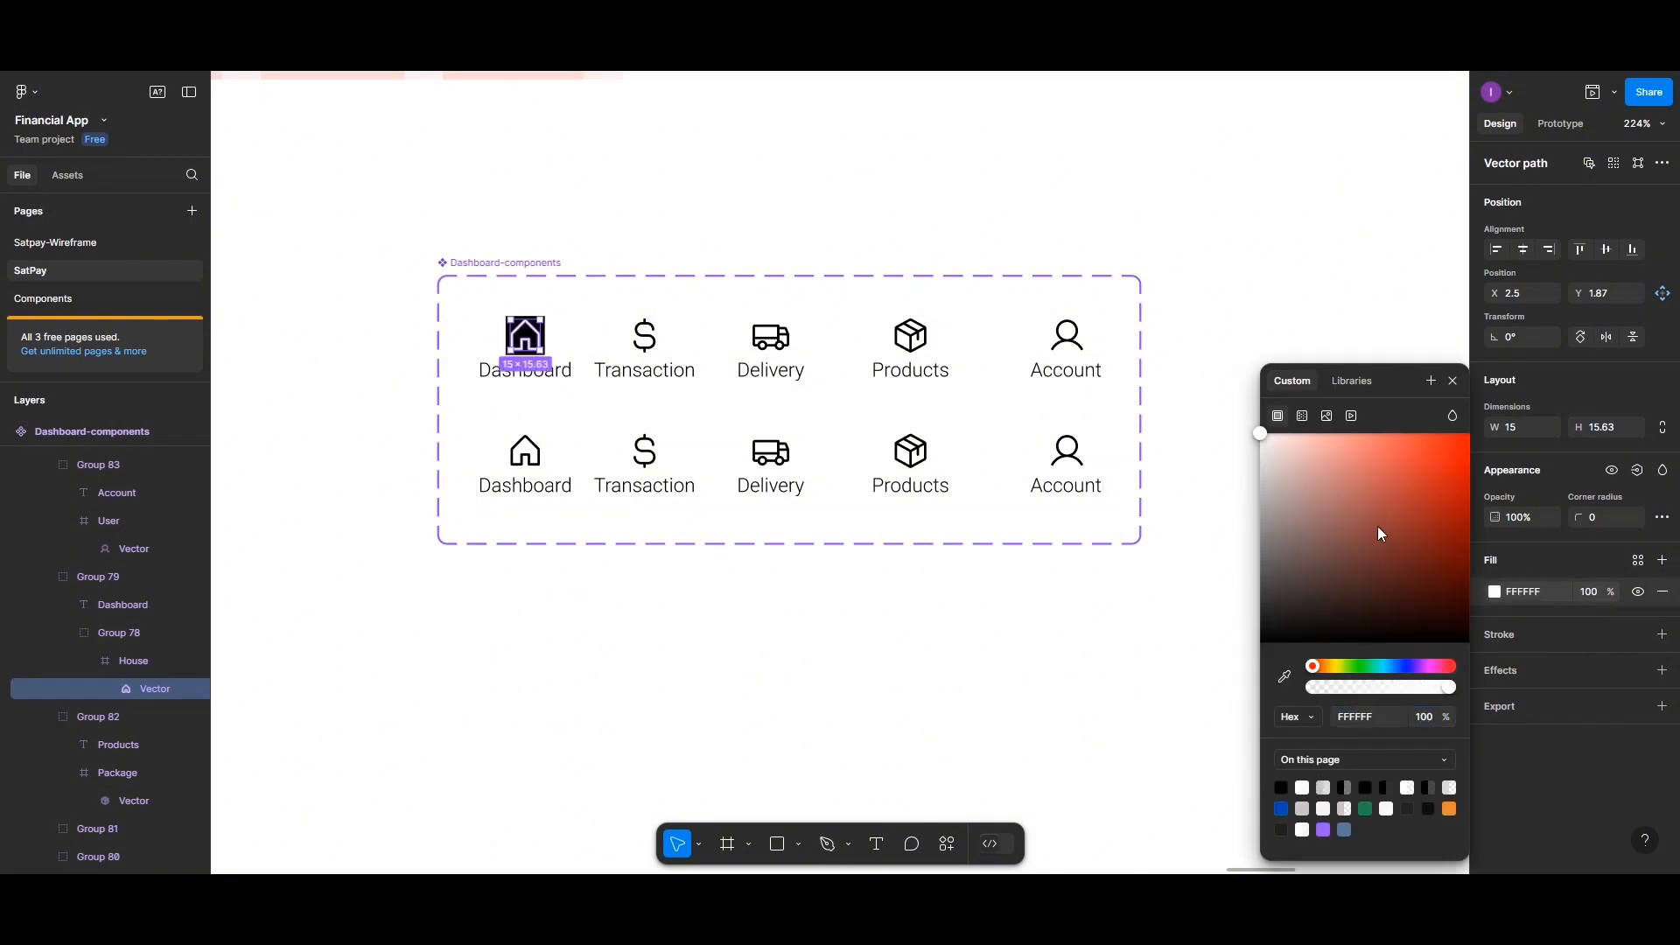
click(492, 329)
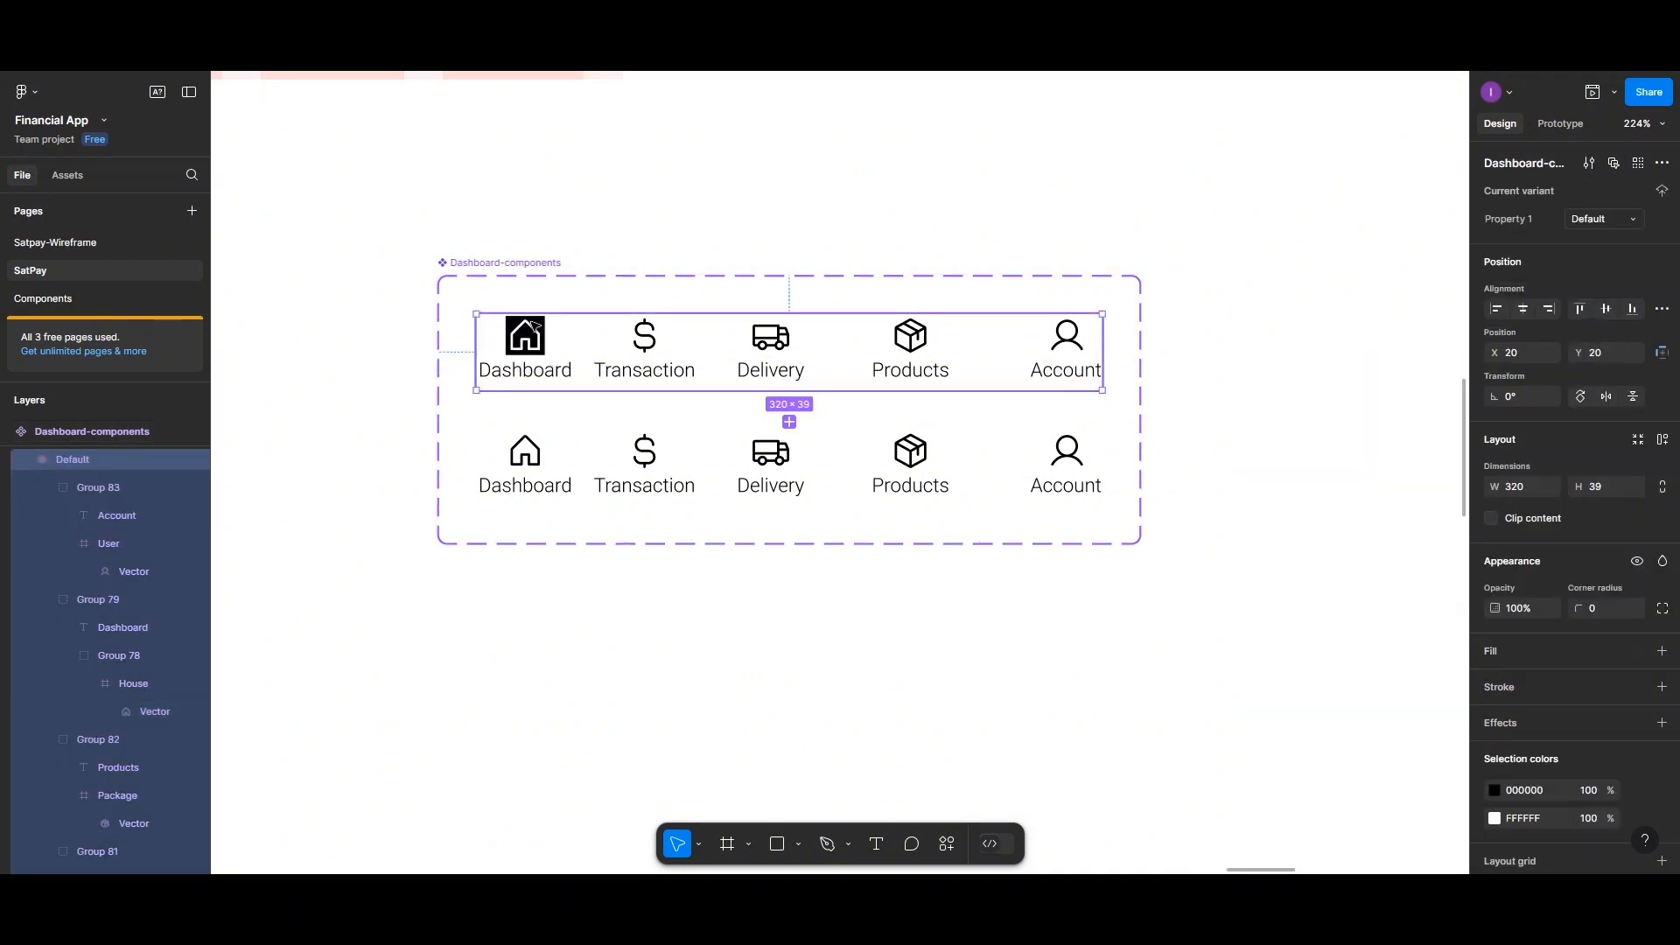
Set the house icon frame's corner radius to 50 to make it a circle
double_click(534, 328)
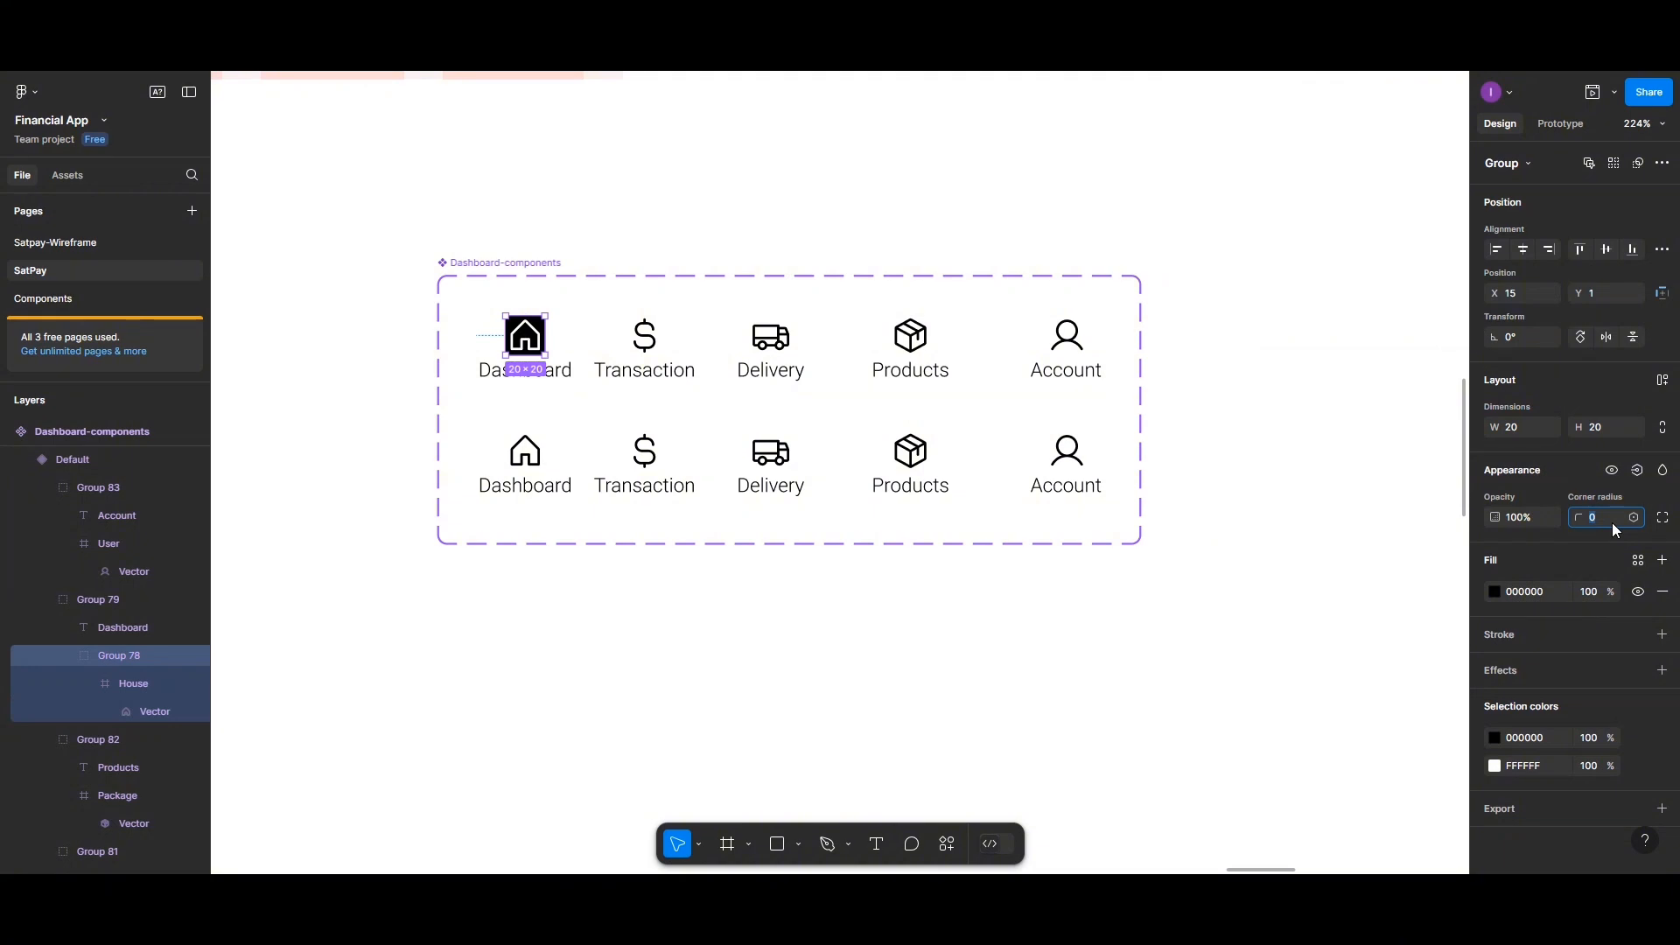
click(1190, 668)
scroll(681, 530, up, 5)
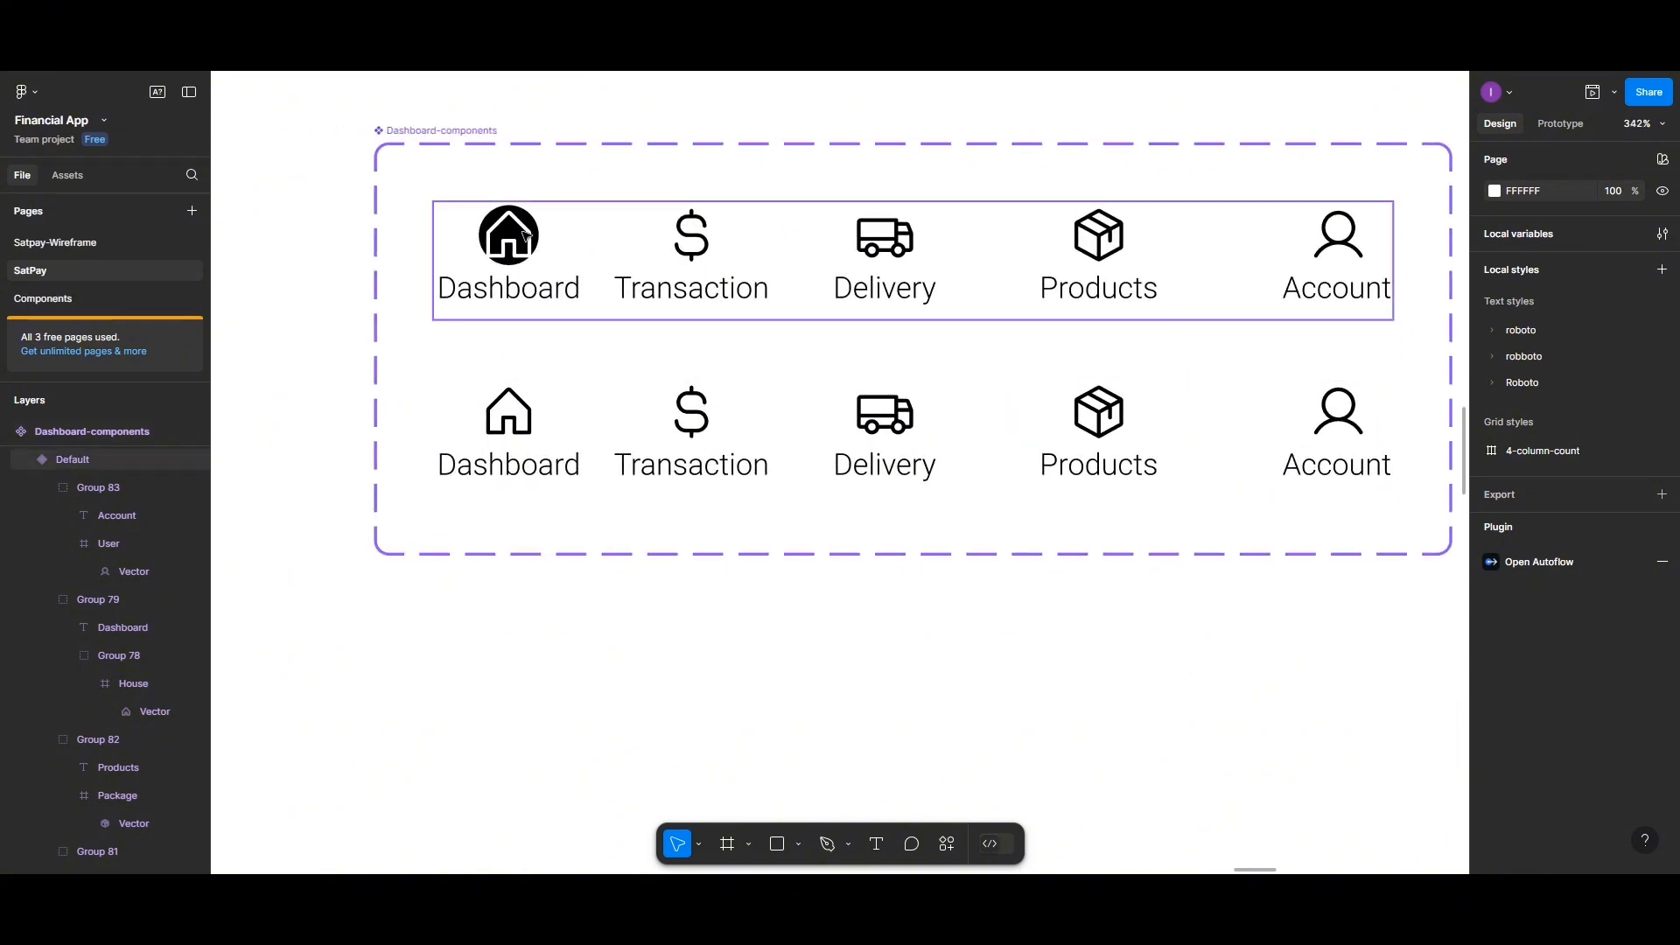
Scale the house vector down to 0.7x so it fits inside the black circle
click(530, 226)
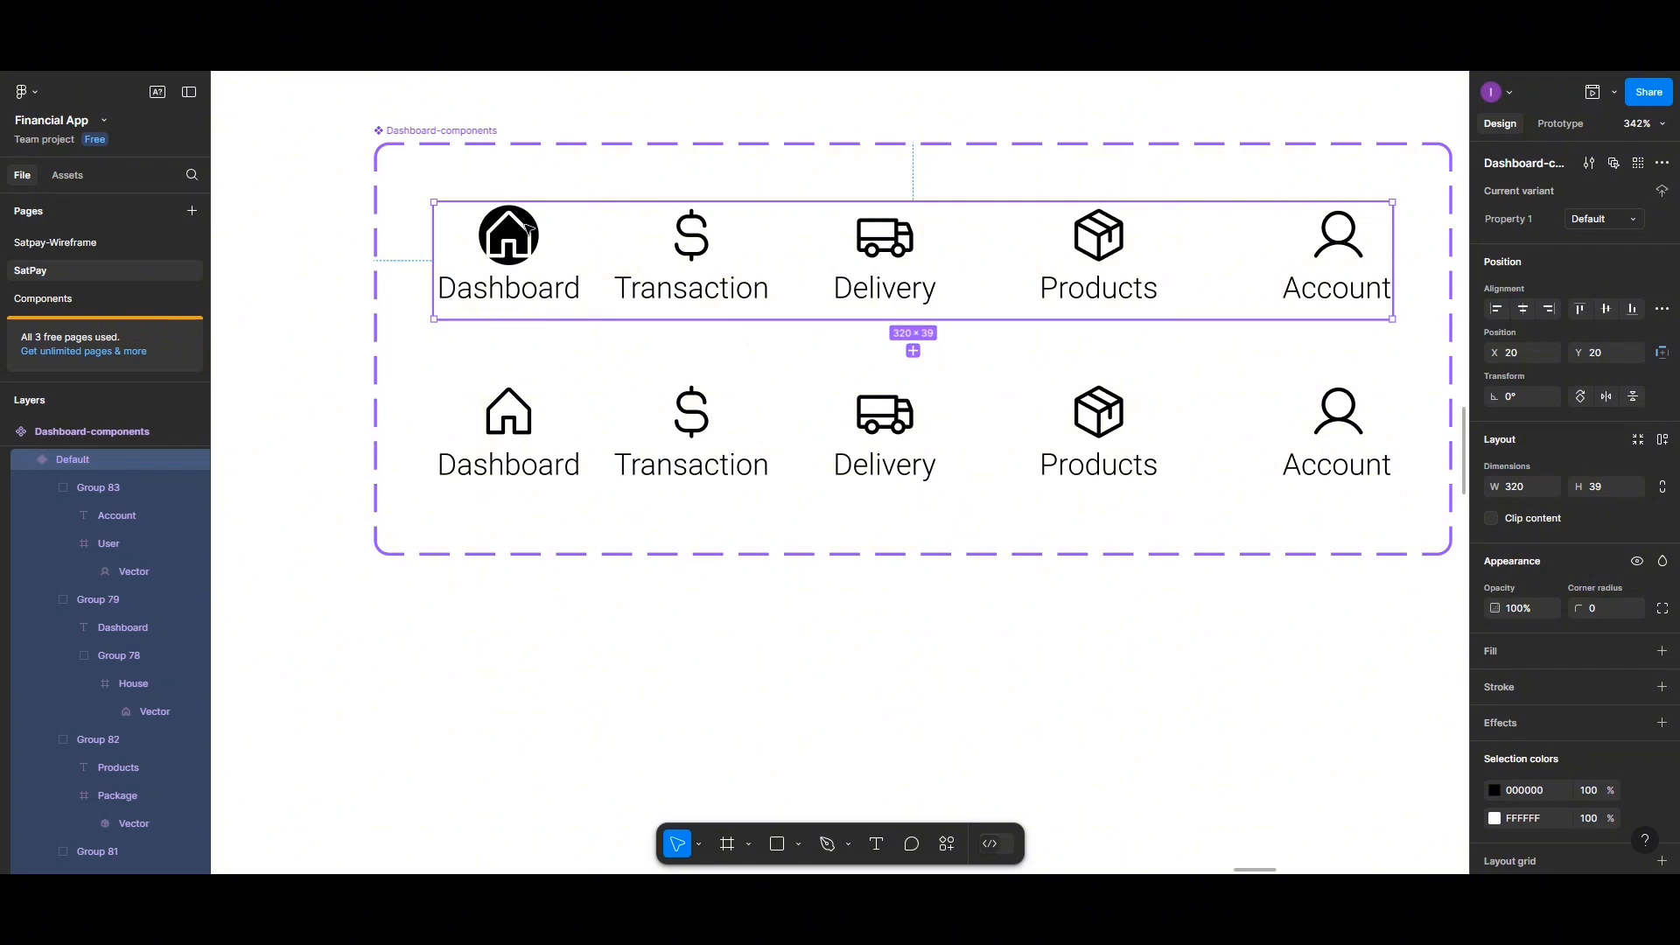
click(530, 227)
click(529, 229)
click(528, 229)
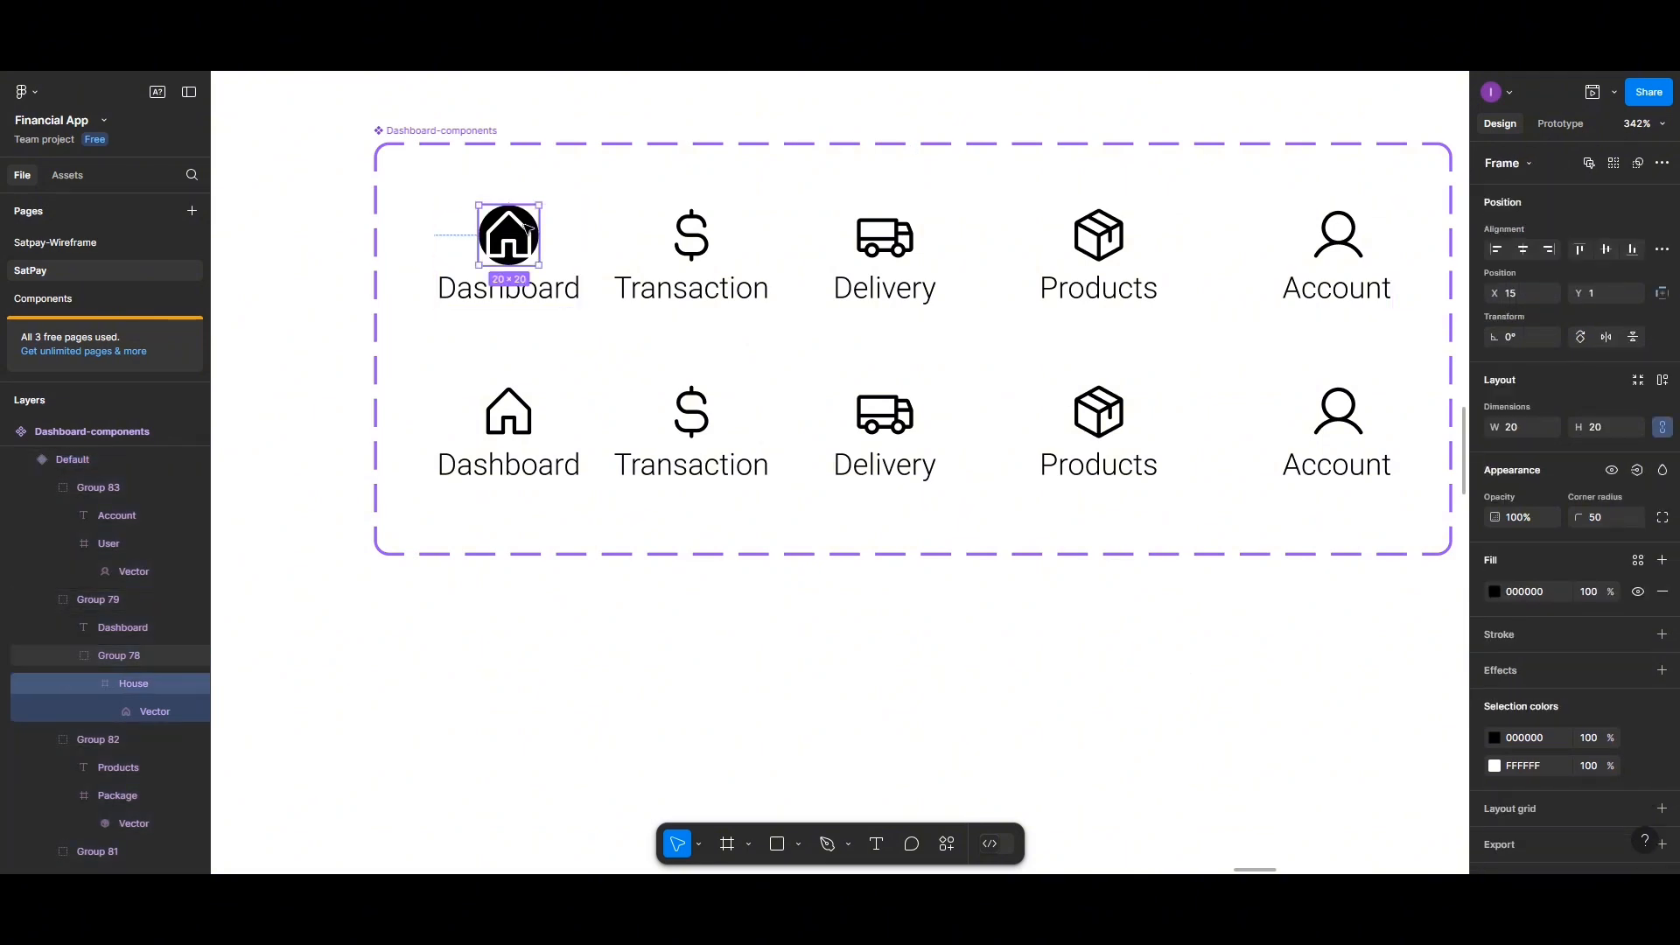
click(527, 229)
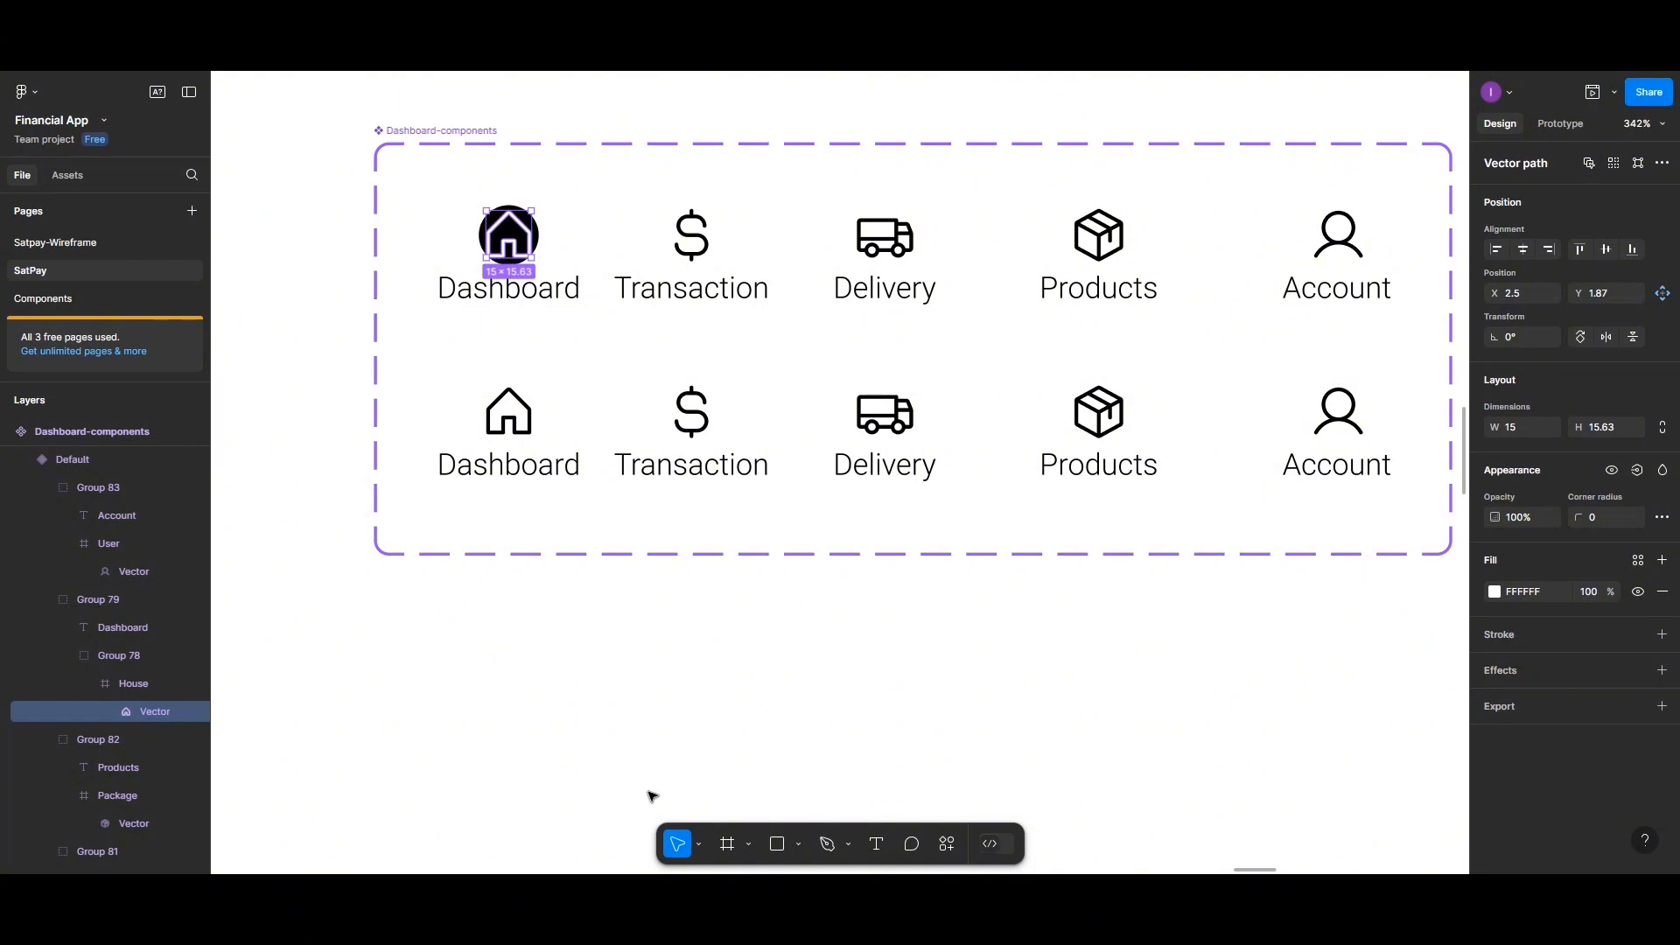
click(700, 844)
click(697, 800)
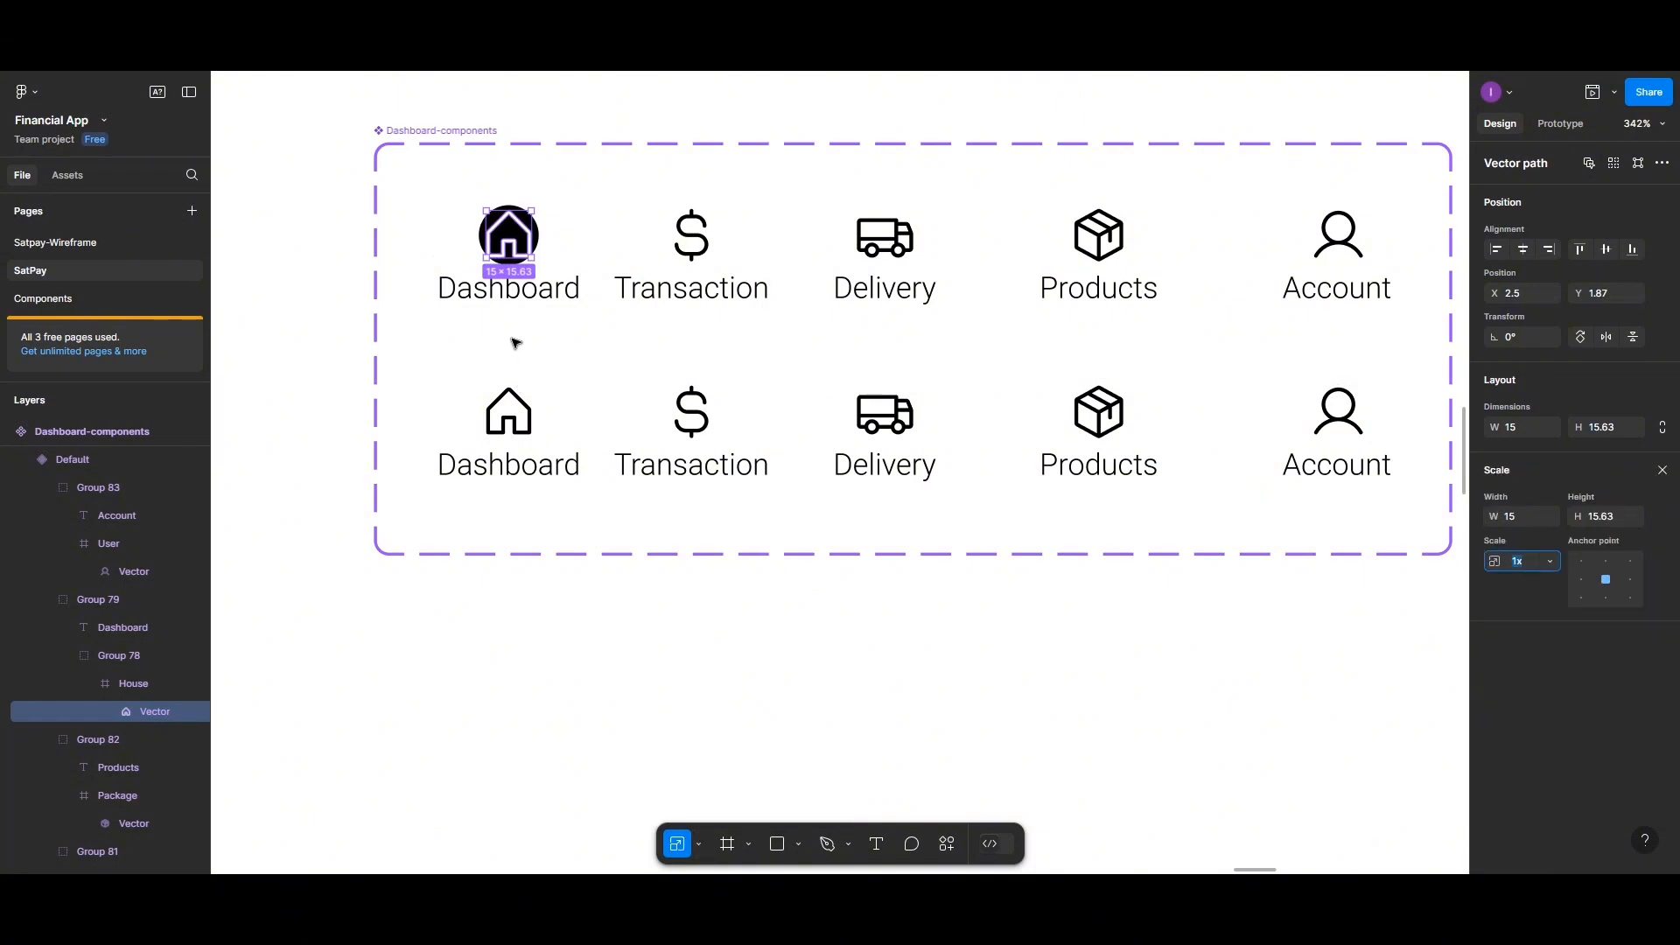
click(529, 214)
drag(523, 221, 519, 227)
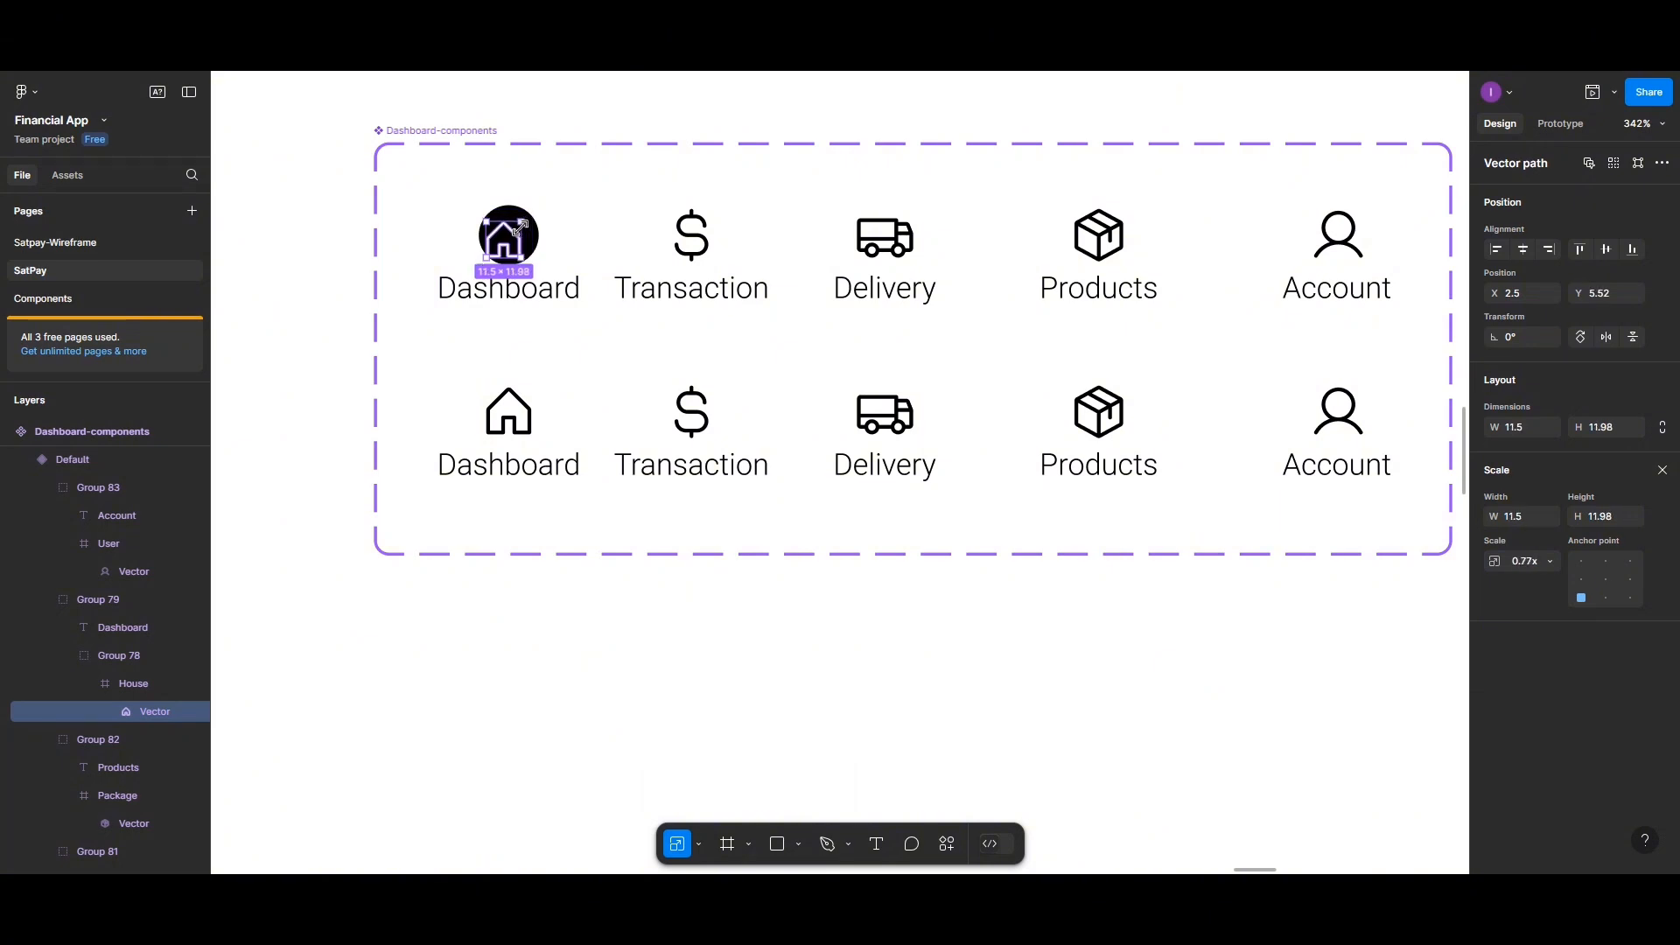
drag(519, 229, 517, 239)
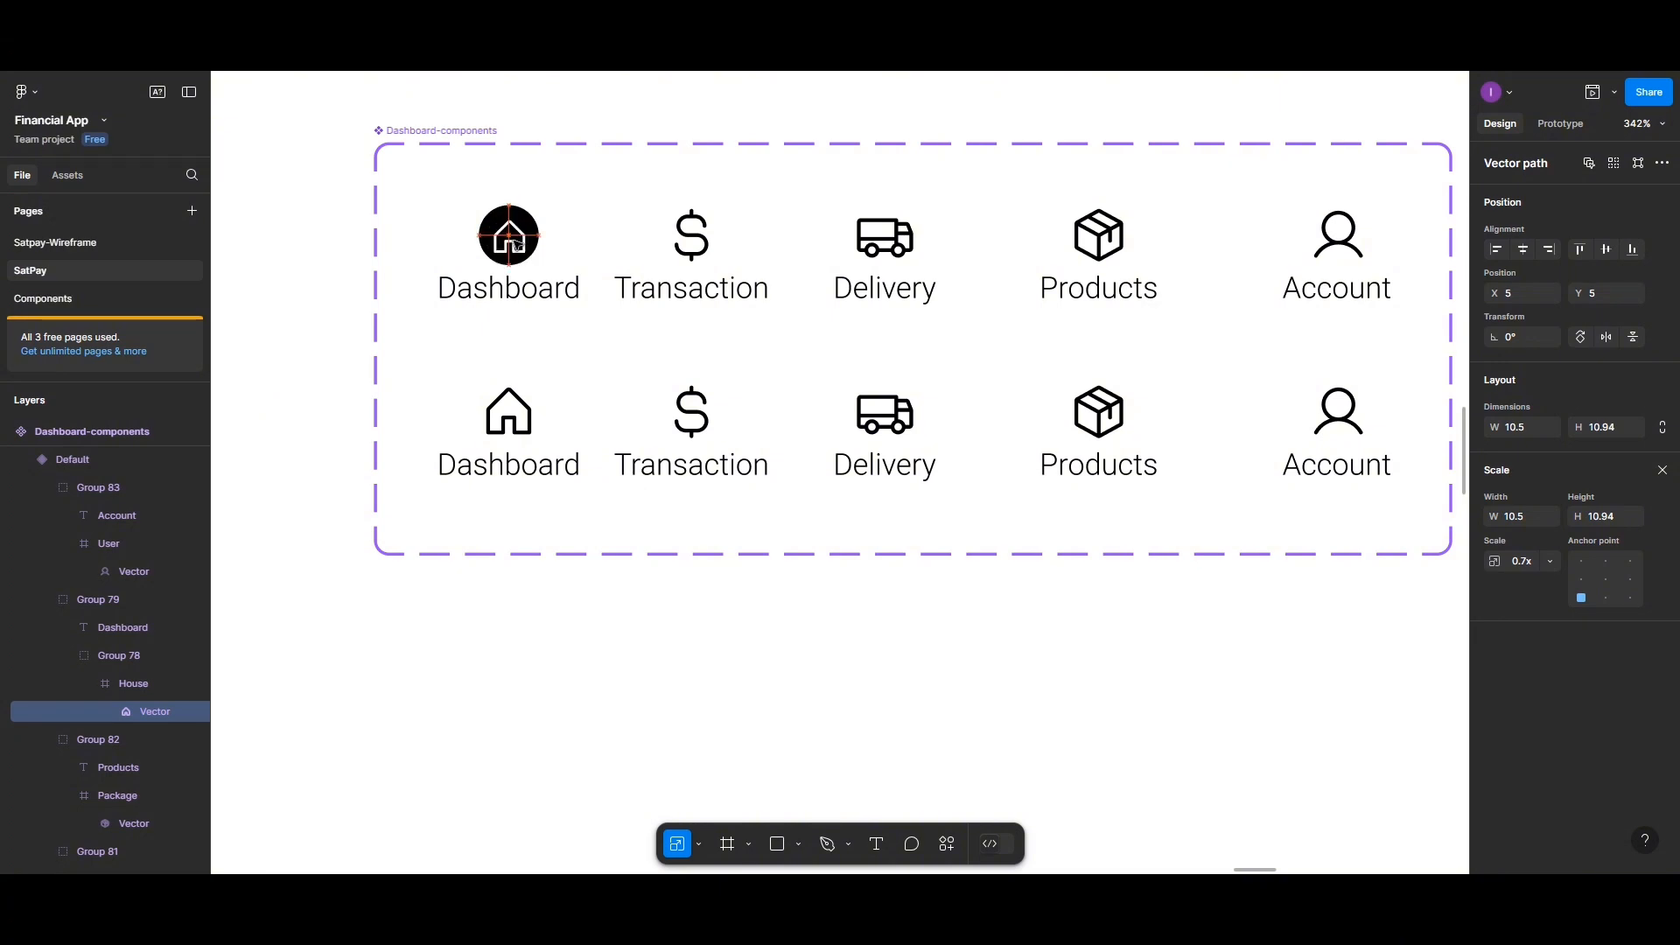
click(586, 231)
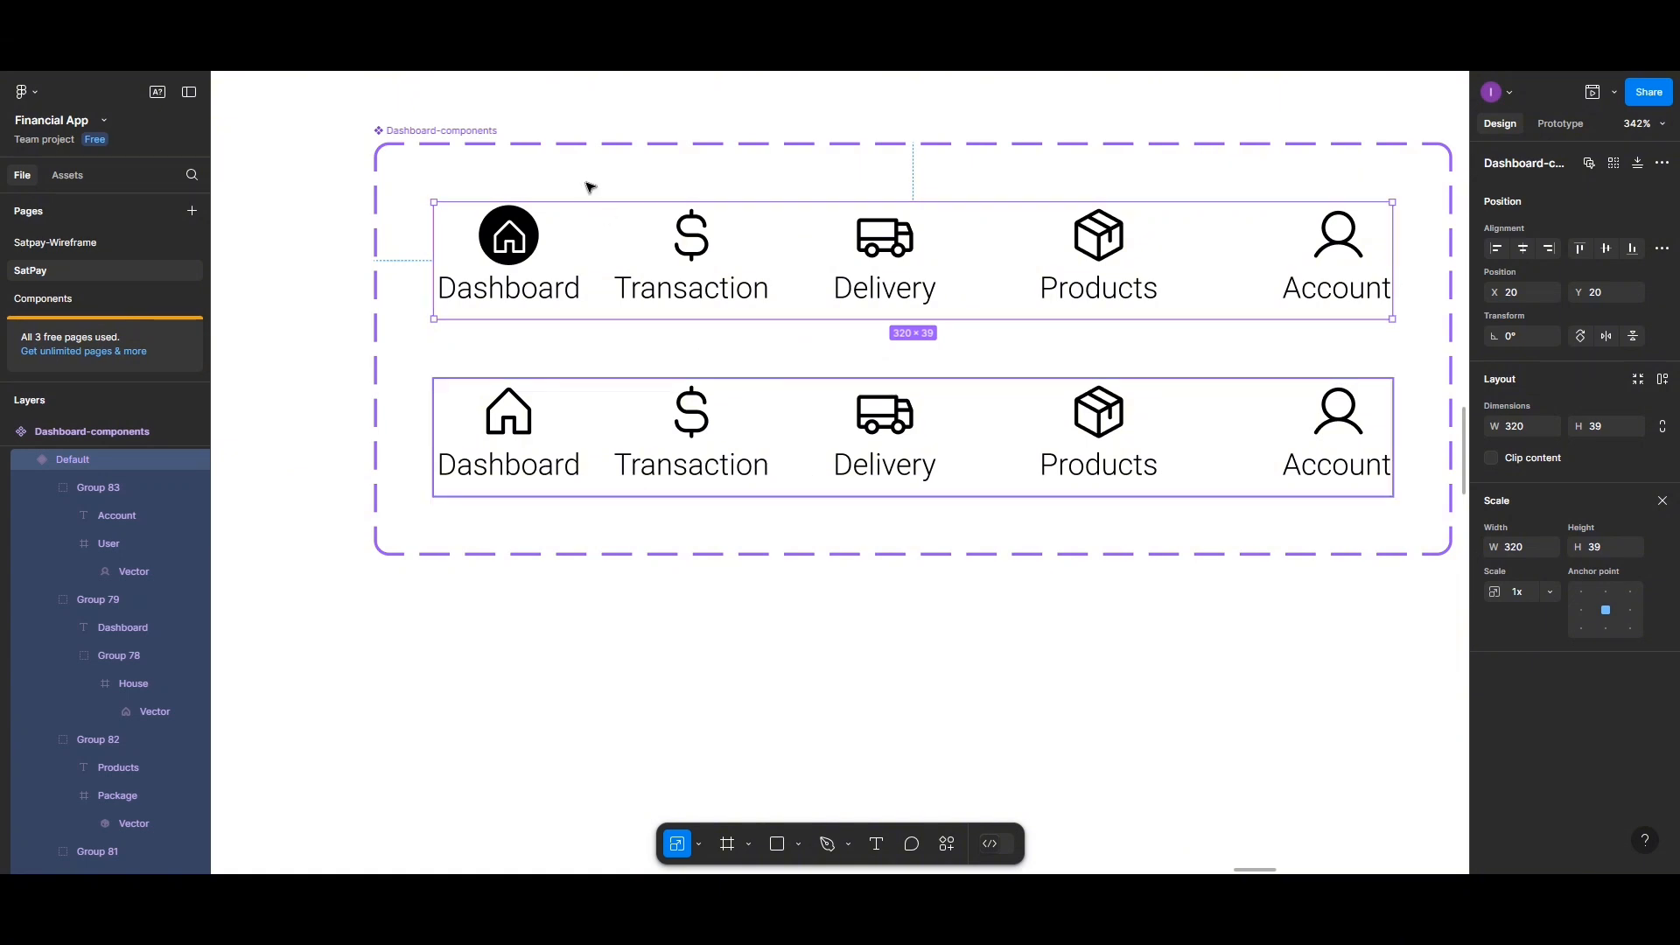
Add three more variants to the Dashboard-components component set
click(475, 134)
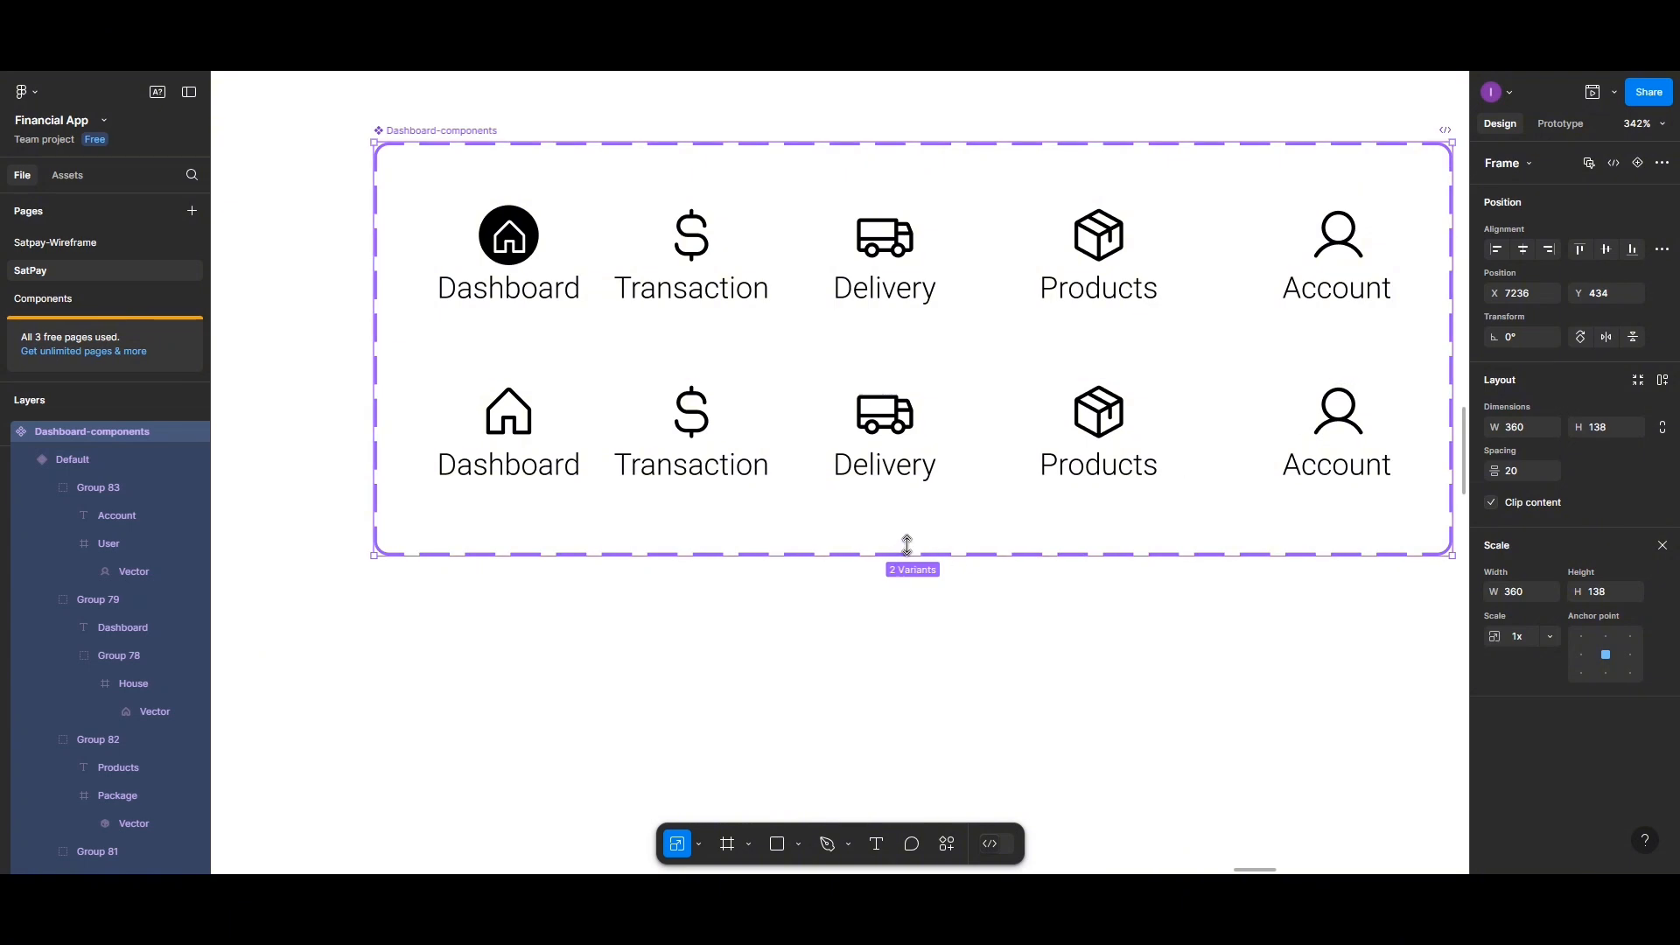
click(1639, 163)
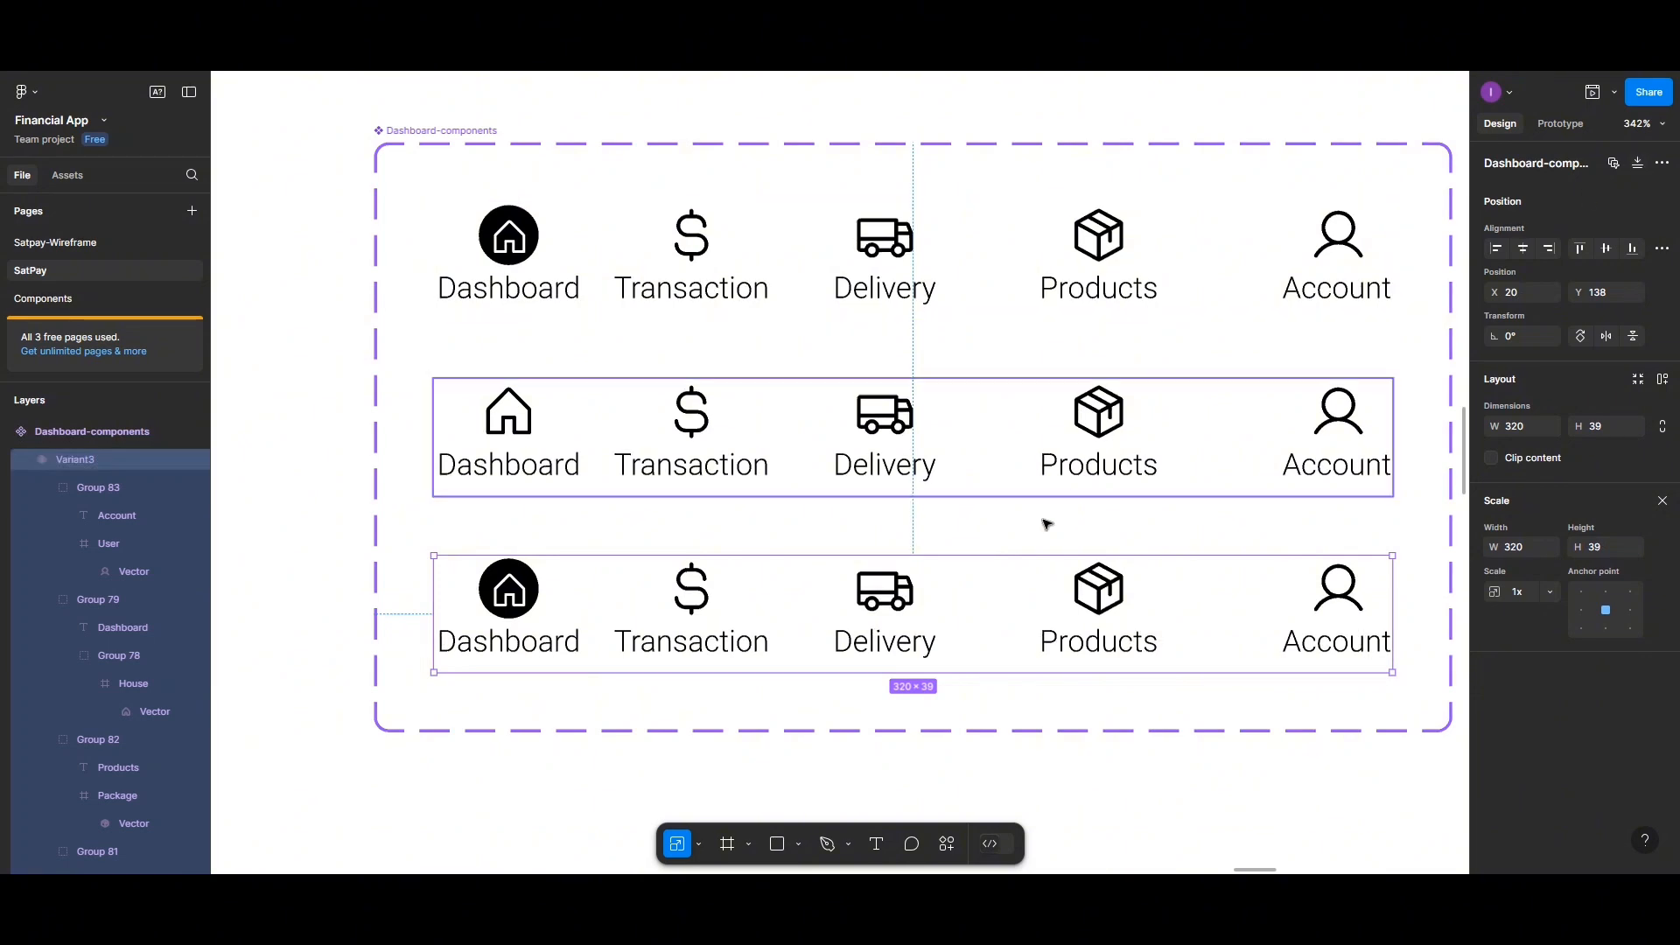
scroll(1050, 525, down, 2)
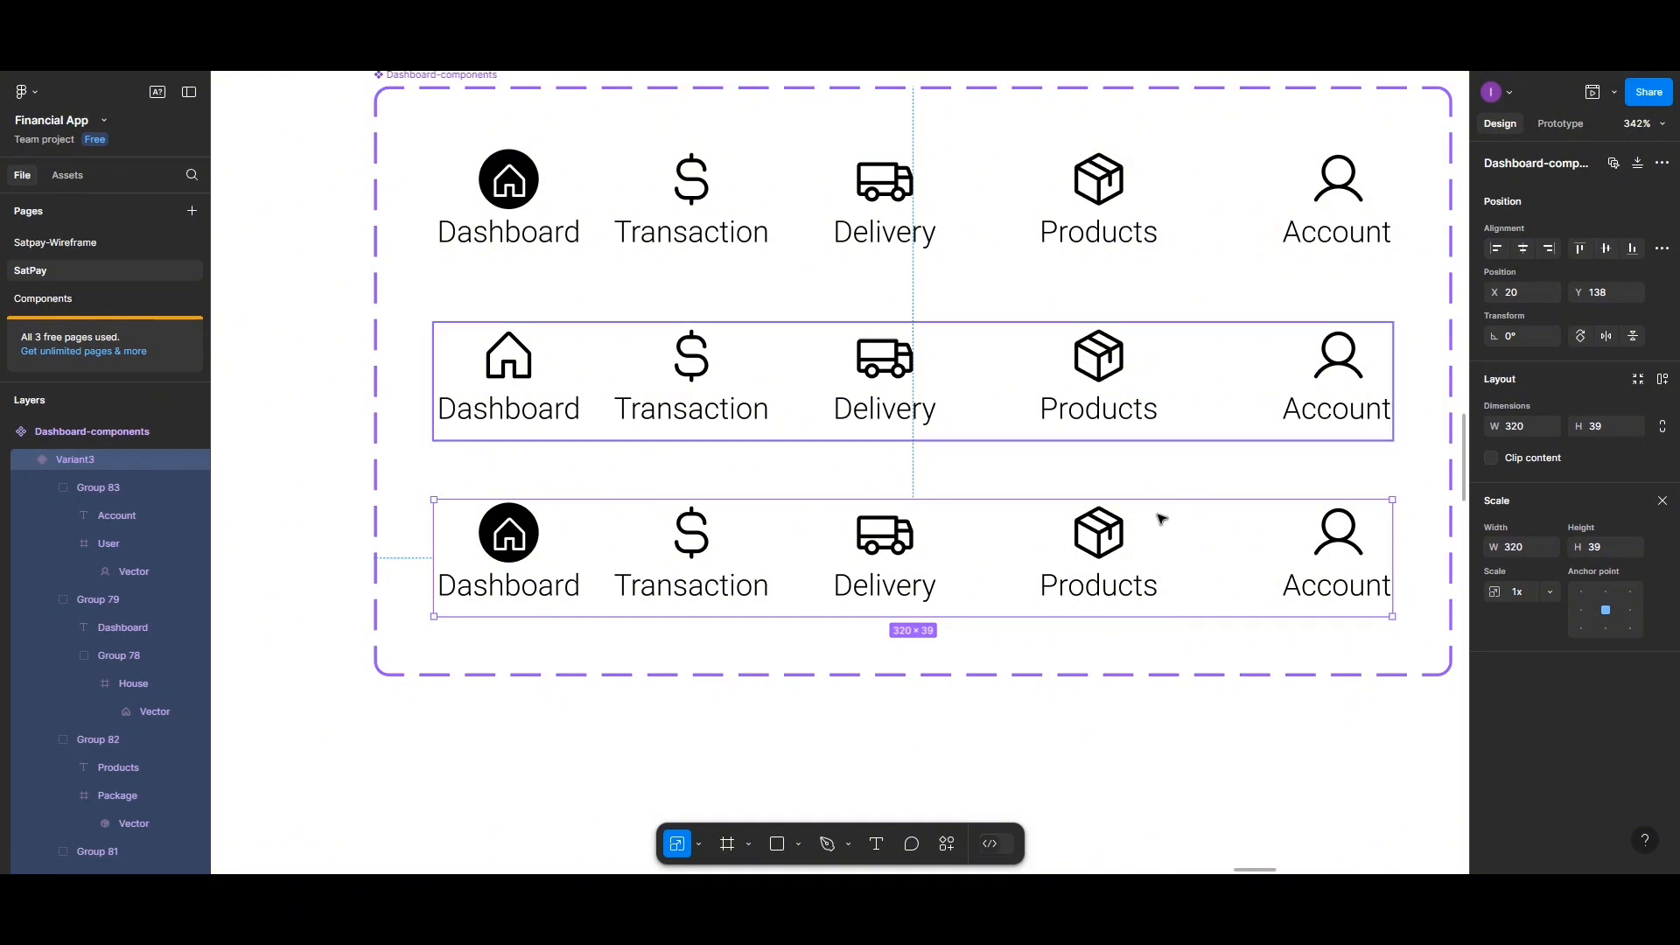
click(467, 88)
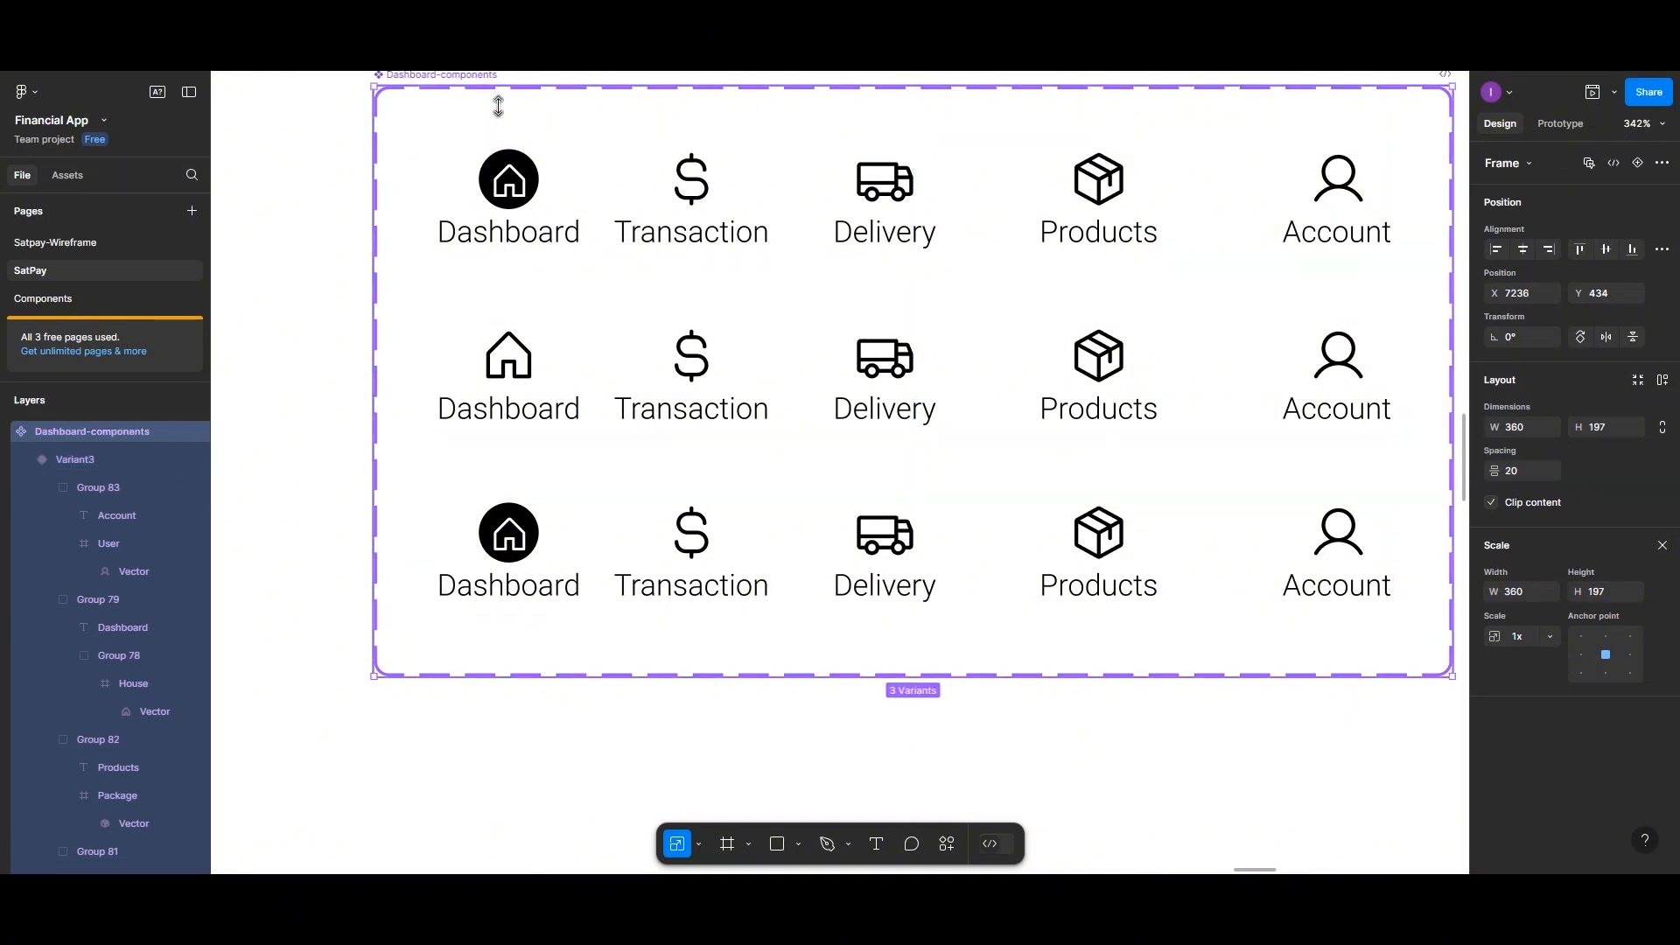
click(1638, 163)
scroll(1203, 434, down, 3)
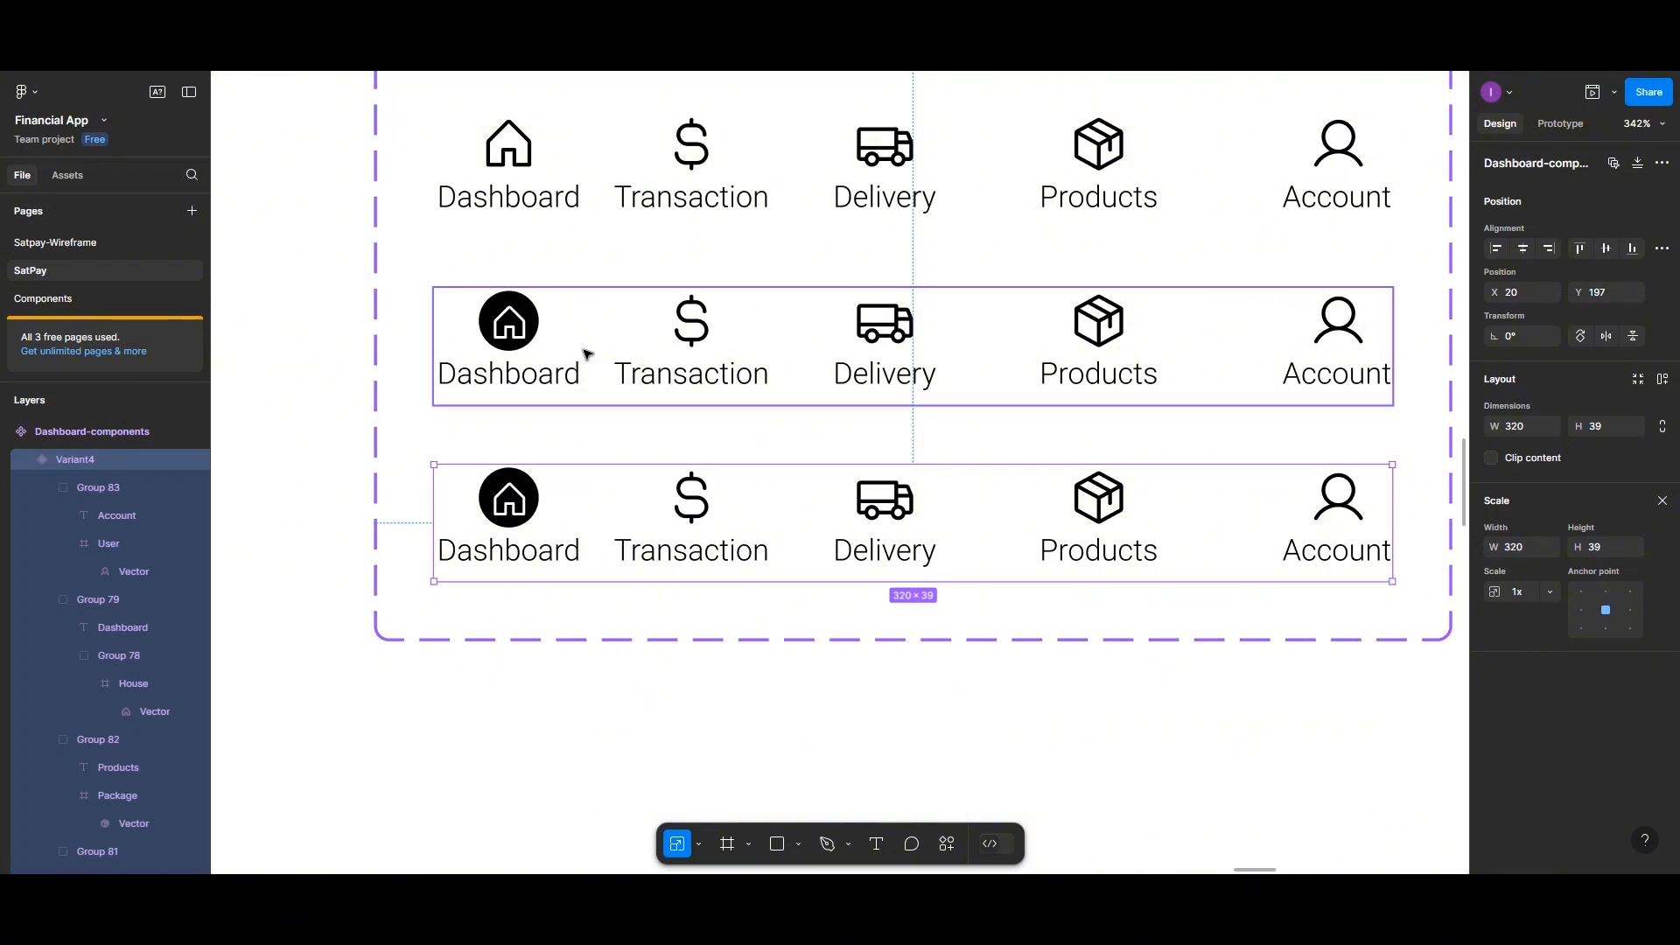
ctrl+scroll(617, 402, down, 3)
scroll(619, 399, up, 1)
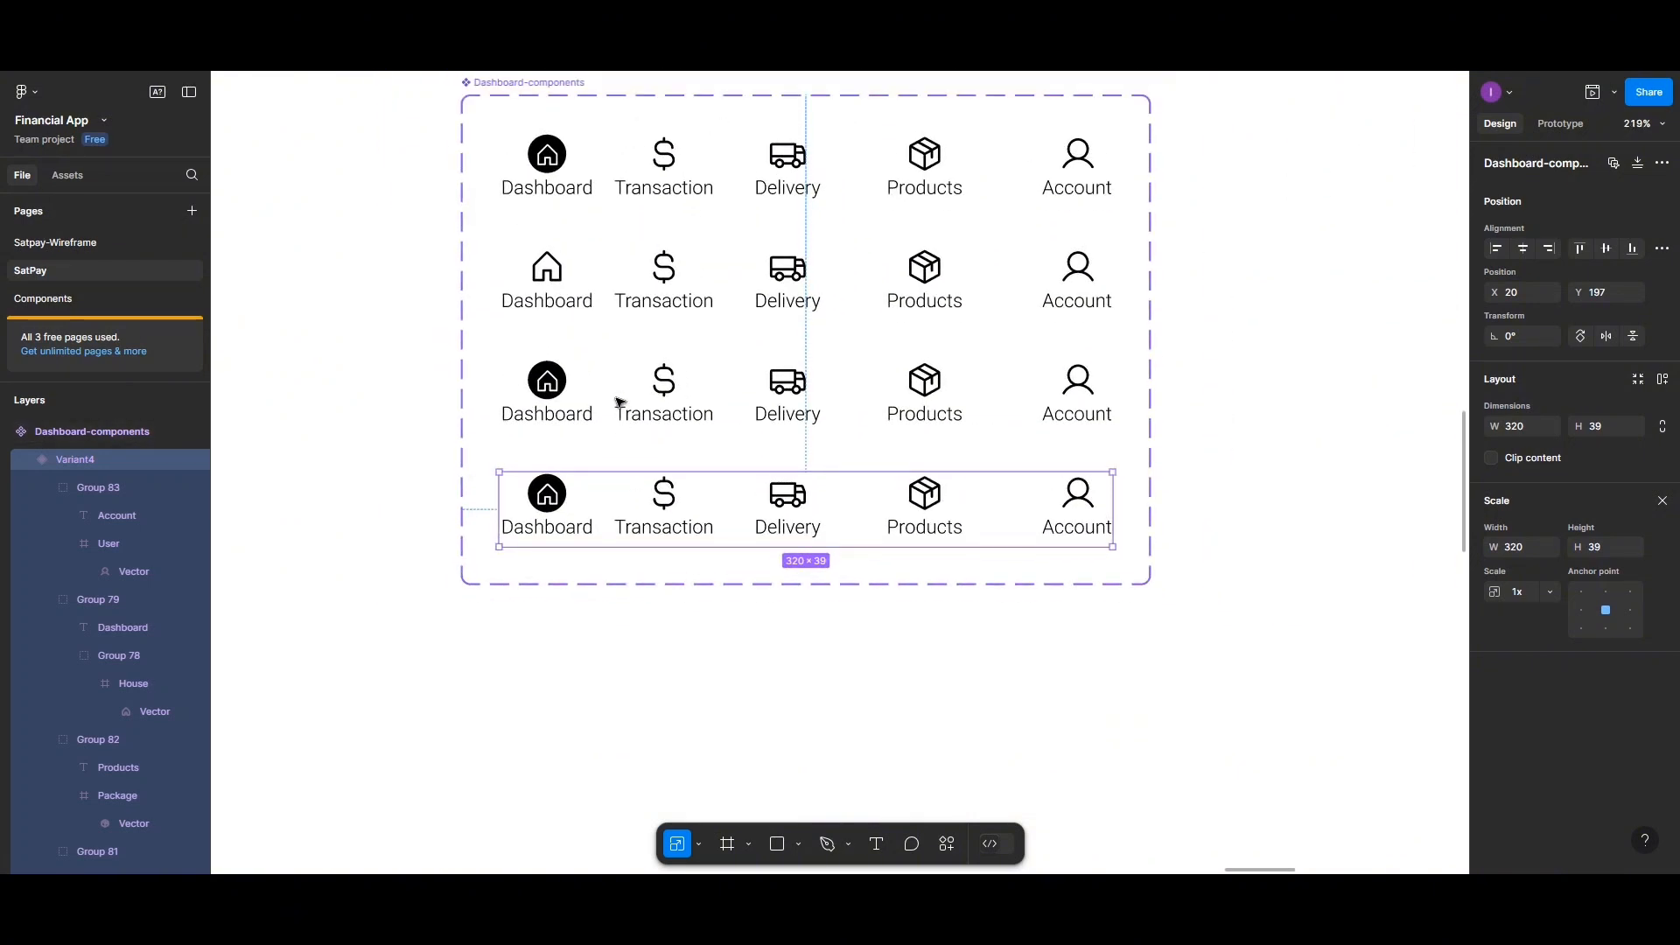
click(537, 96)
click(1638, 163)
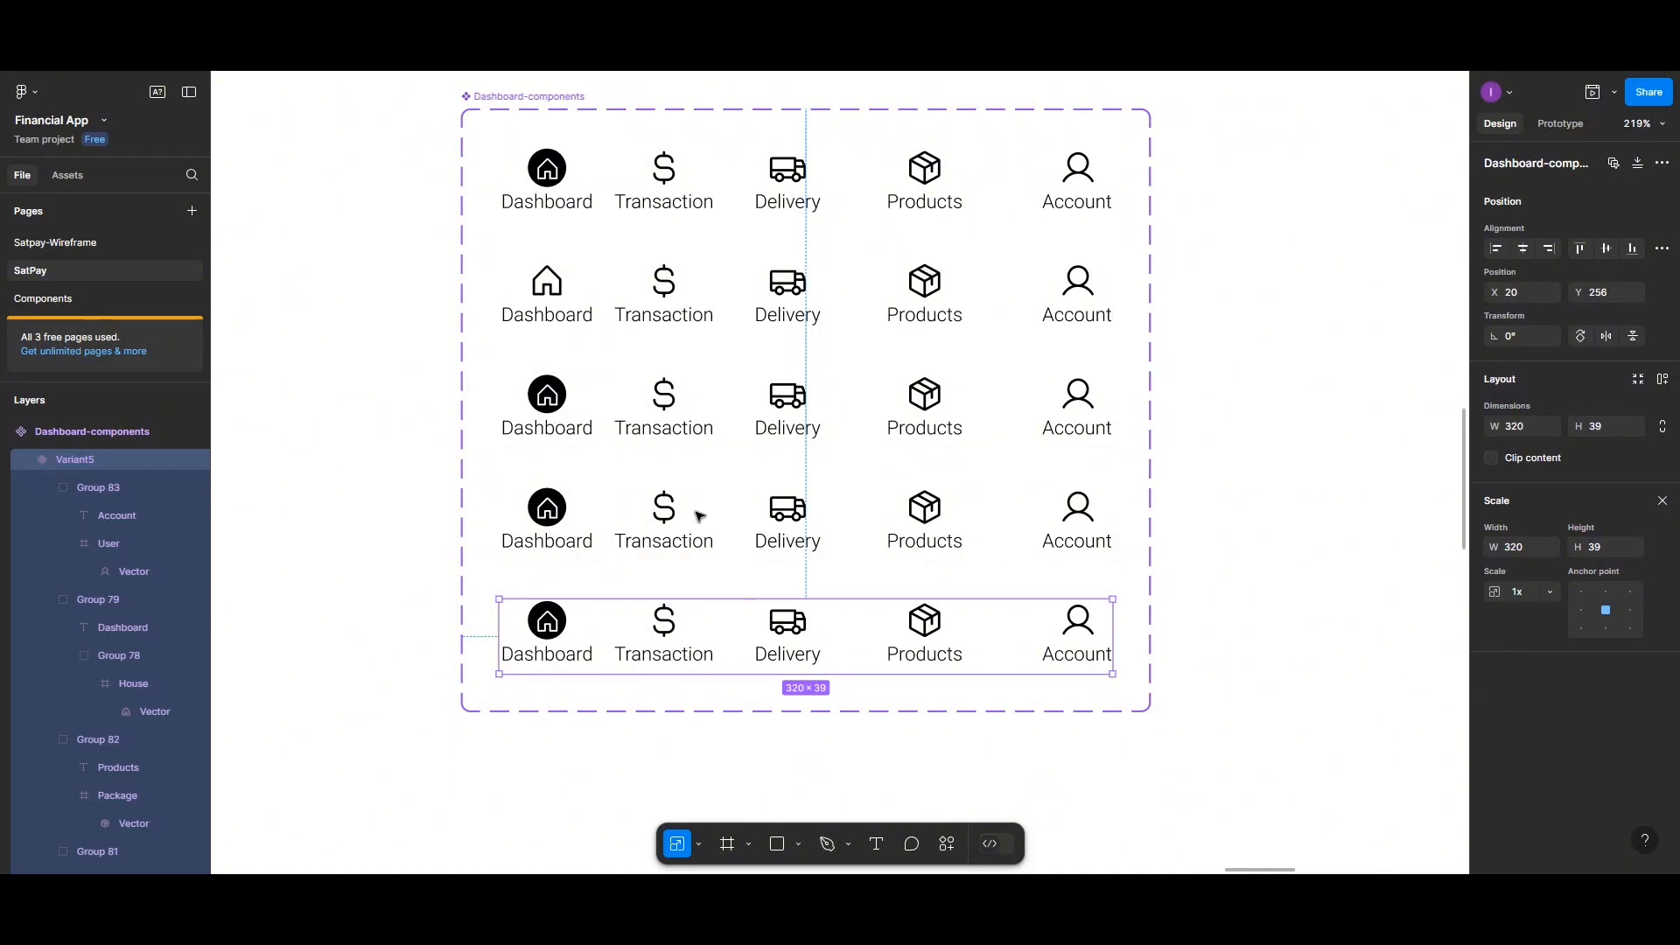
Fill the dollar icon frame in the second variant black with a corner radius of 50
scroll(700, 517, up, 1)
scroll(700, 516, up, 1)
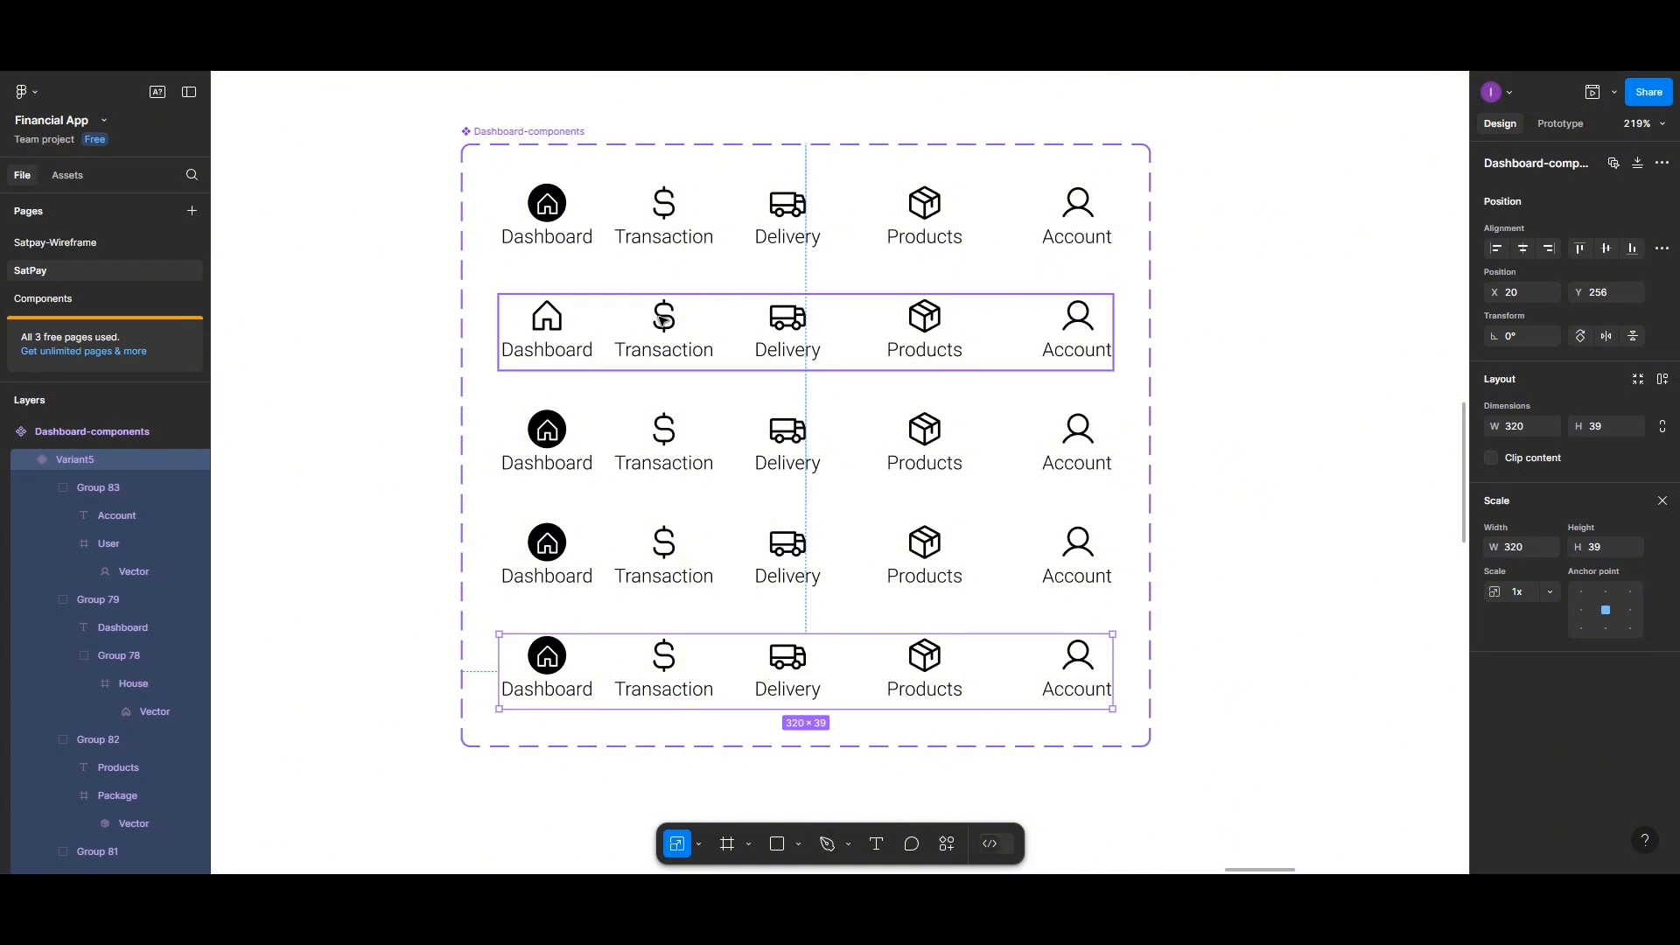
double_click(665, 321)
double_click(664, 322)
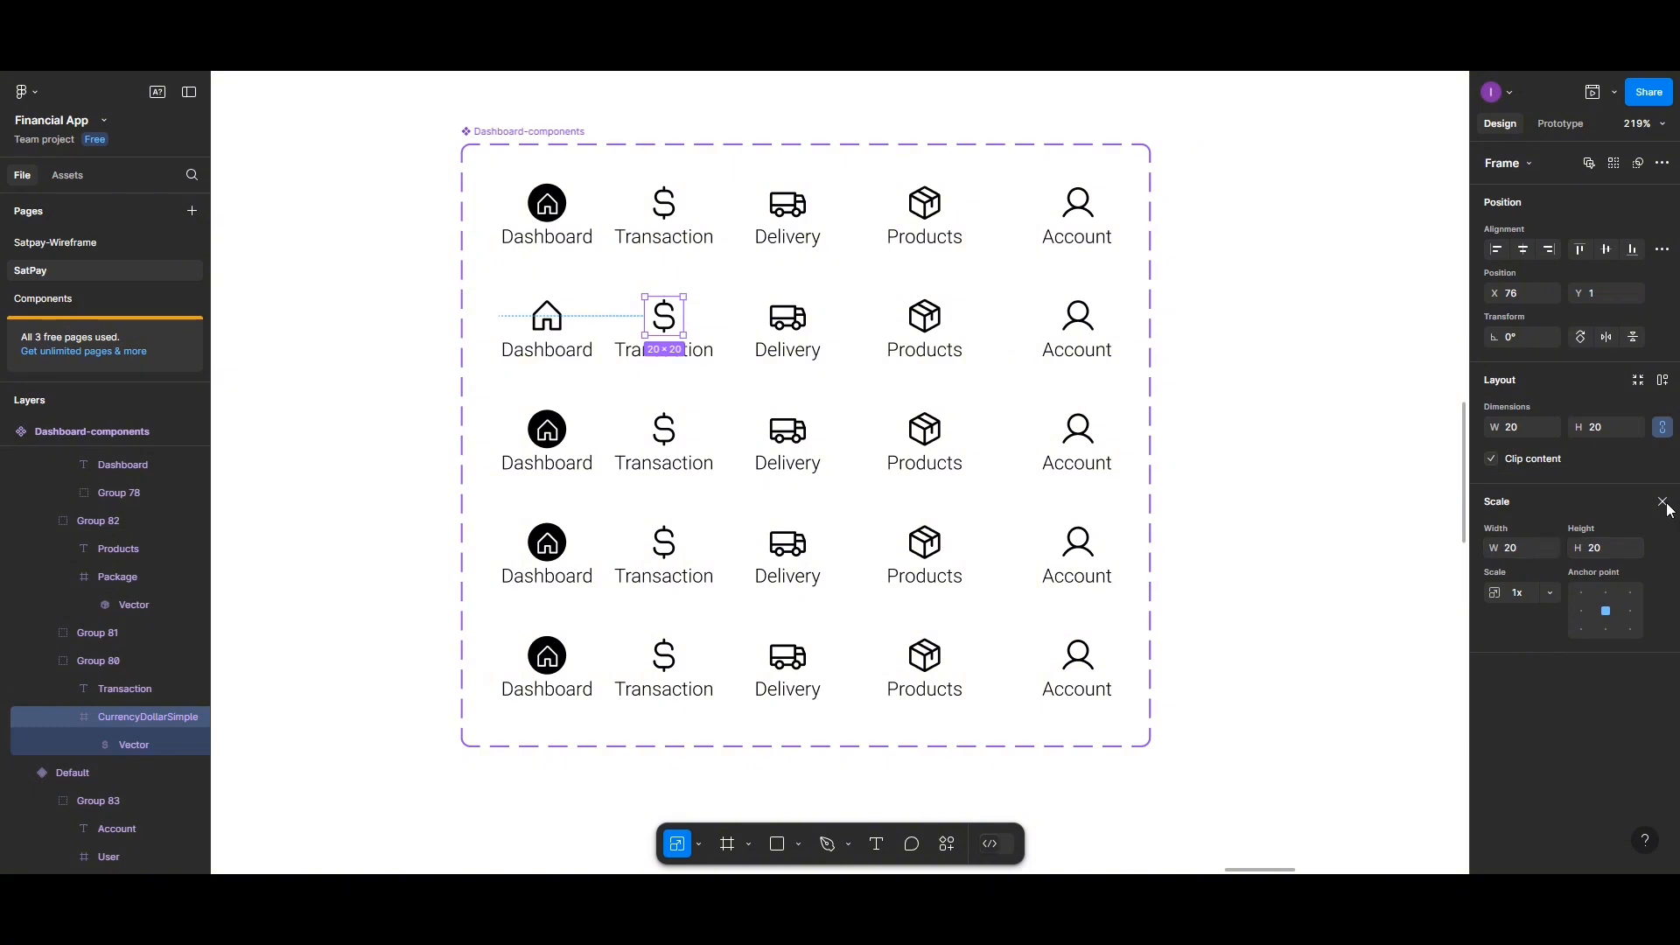
click(1663, 503)
click(1495, 624)
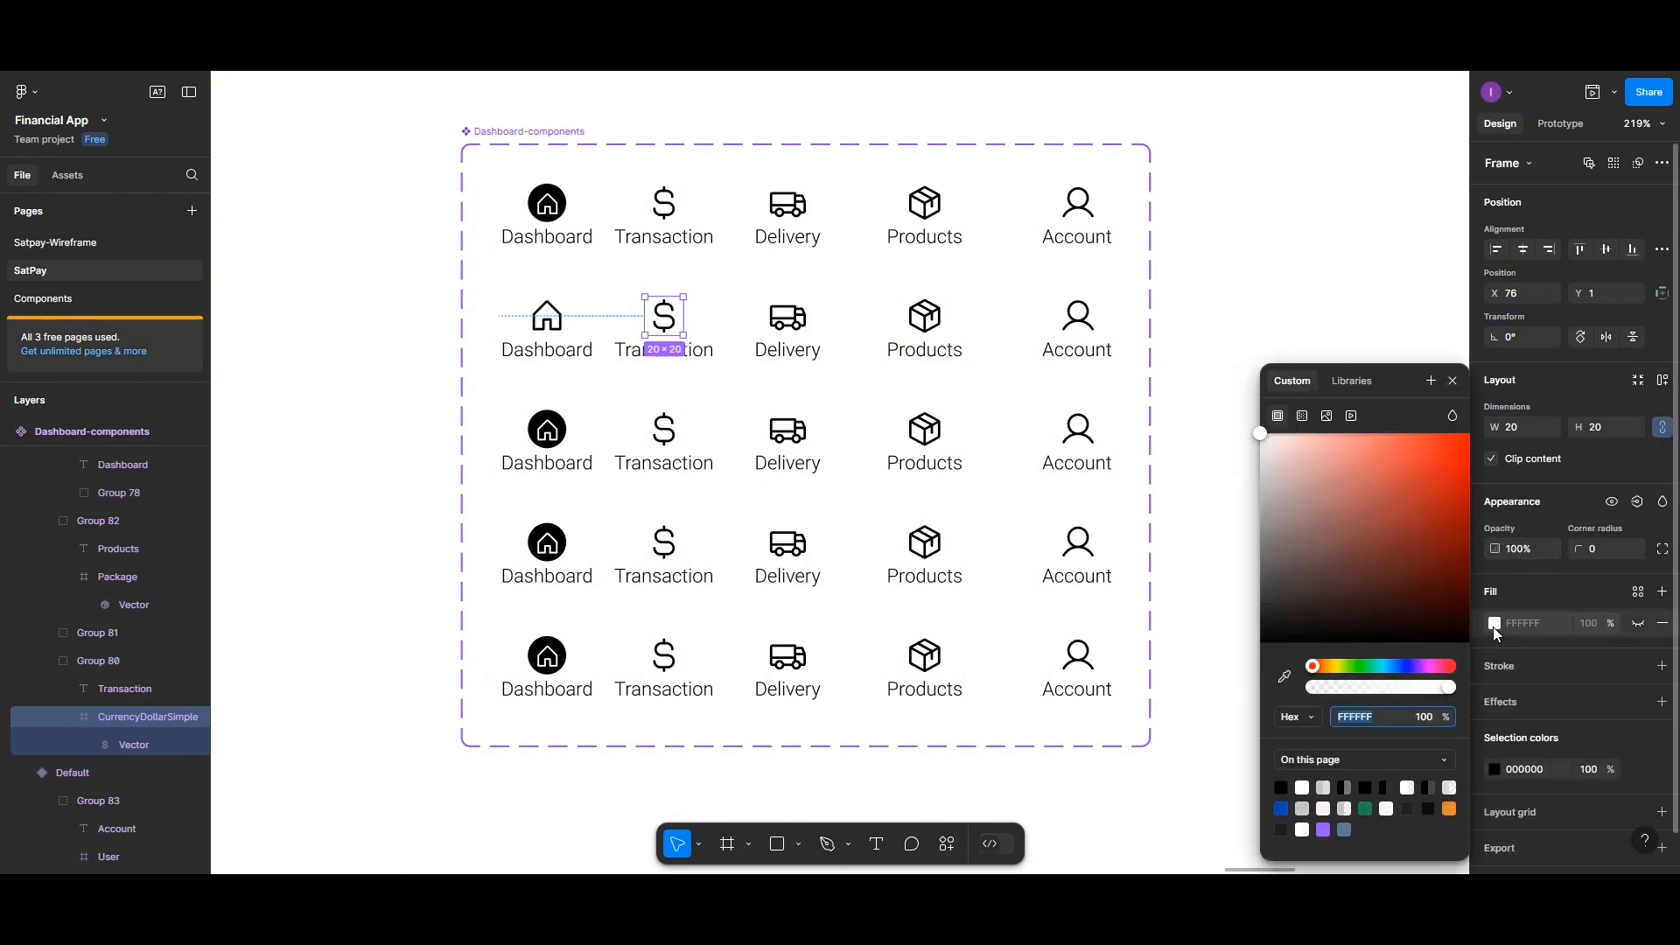
click(1282, 788)
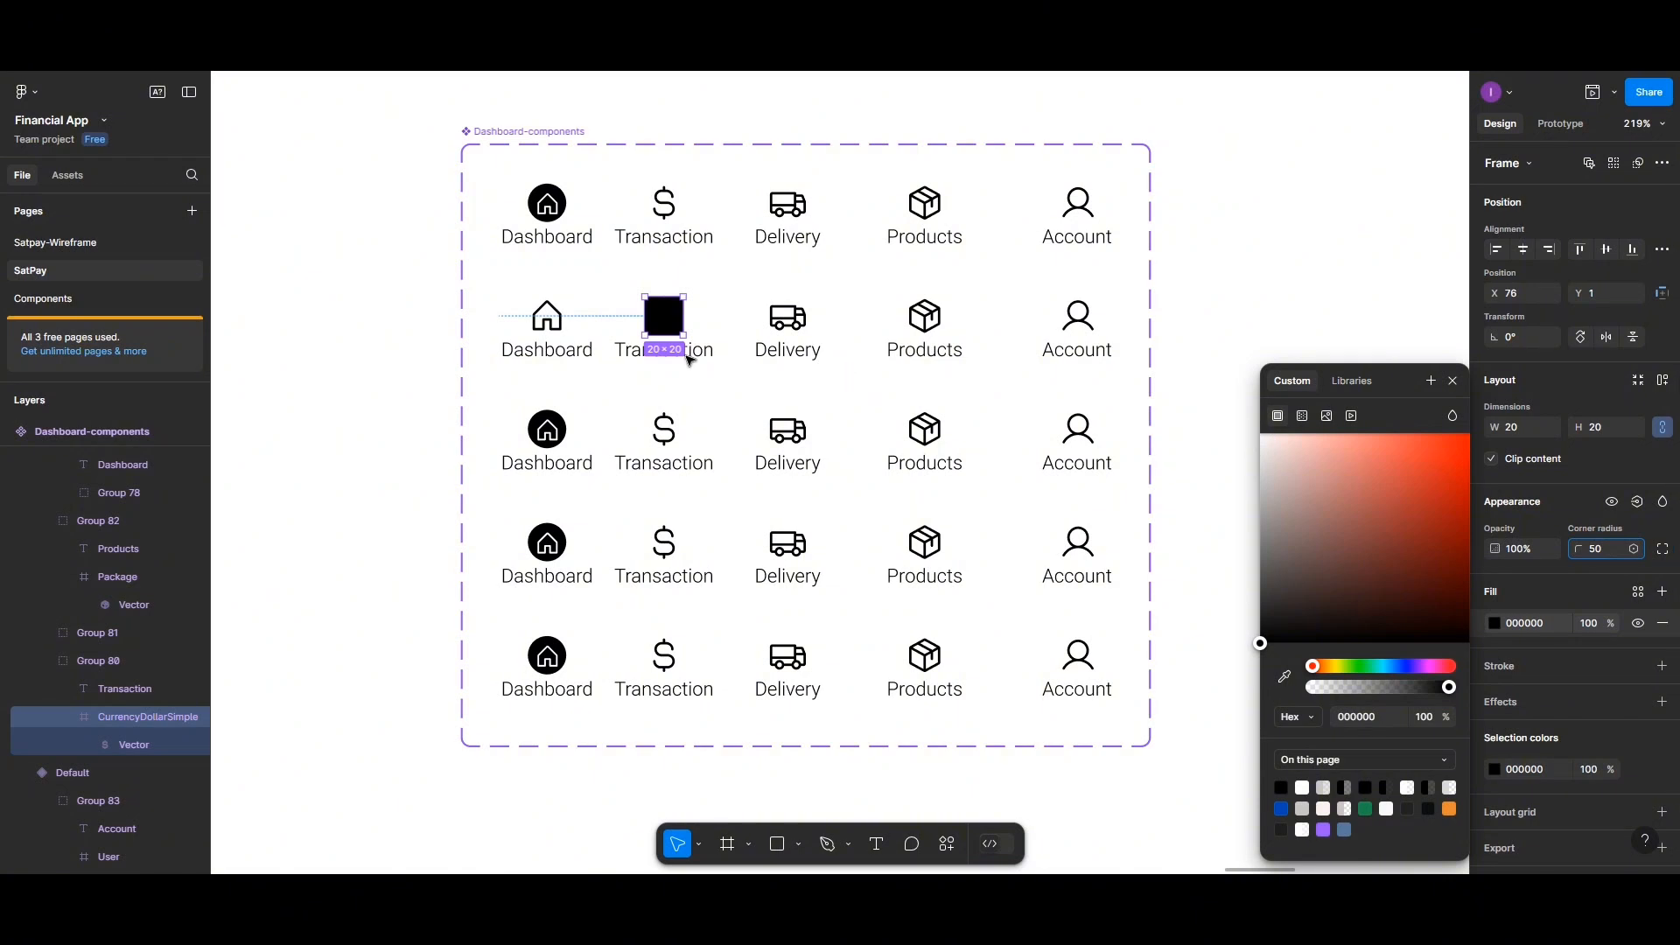
Set the dollar vector's fill to white FFFFFF
click(669, 325)
double_click(671, 325)
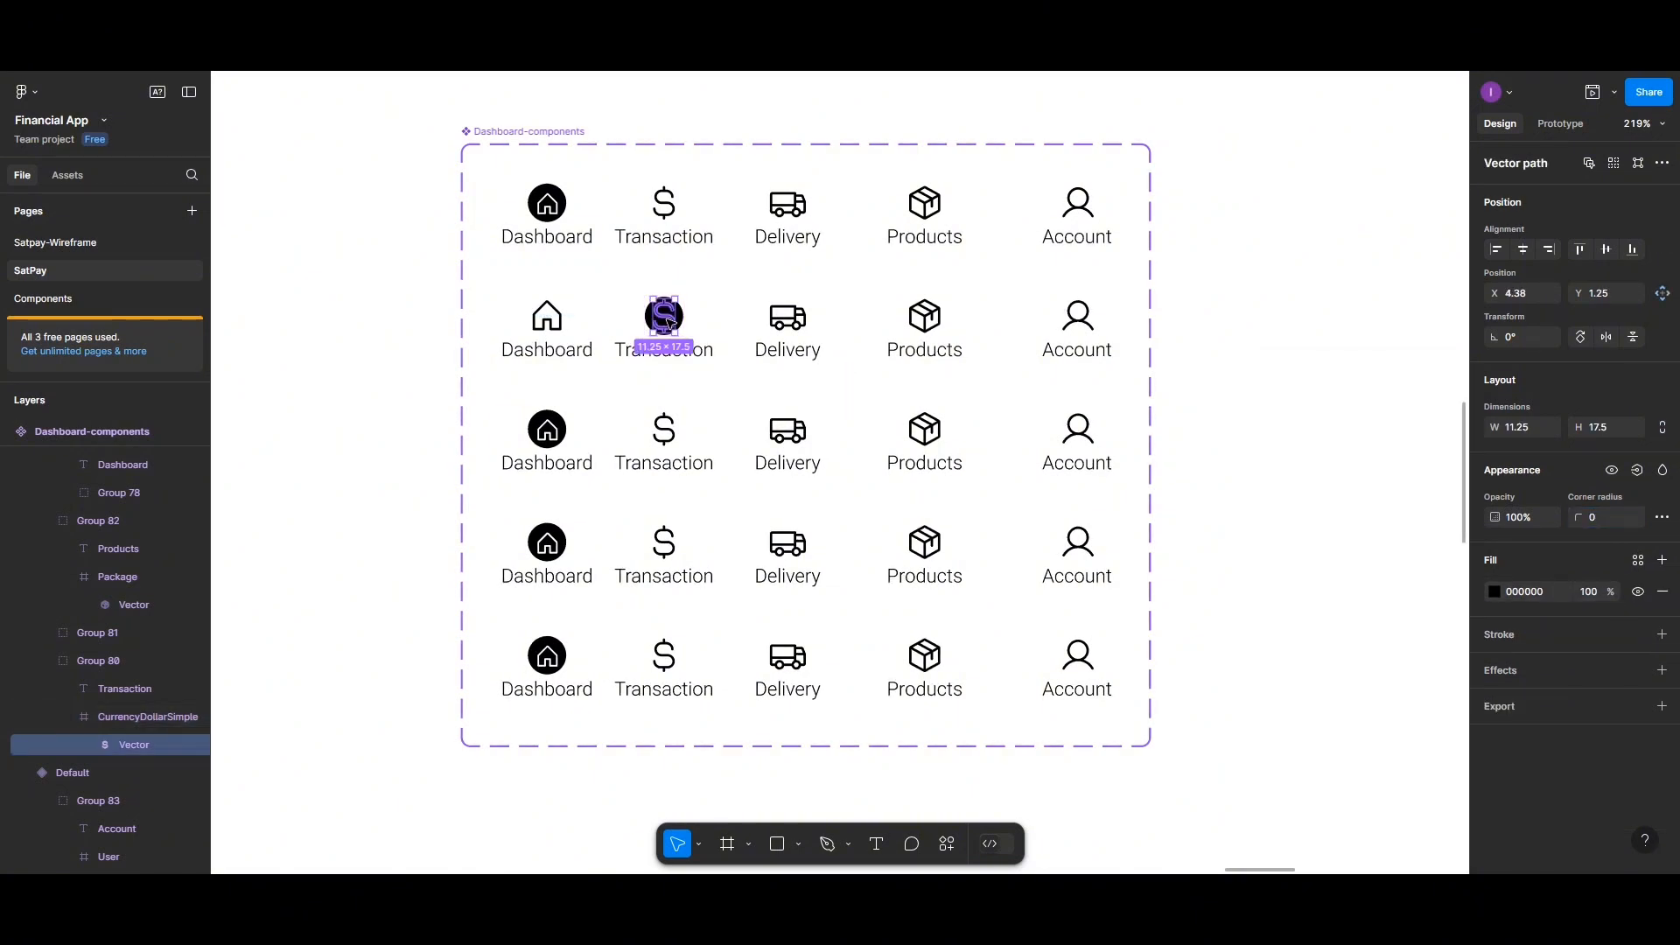
click(1494, 593)
click(1304, 786)
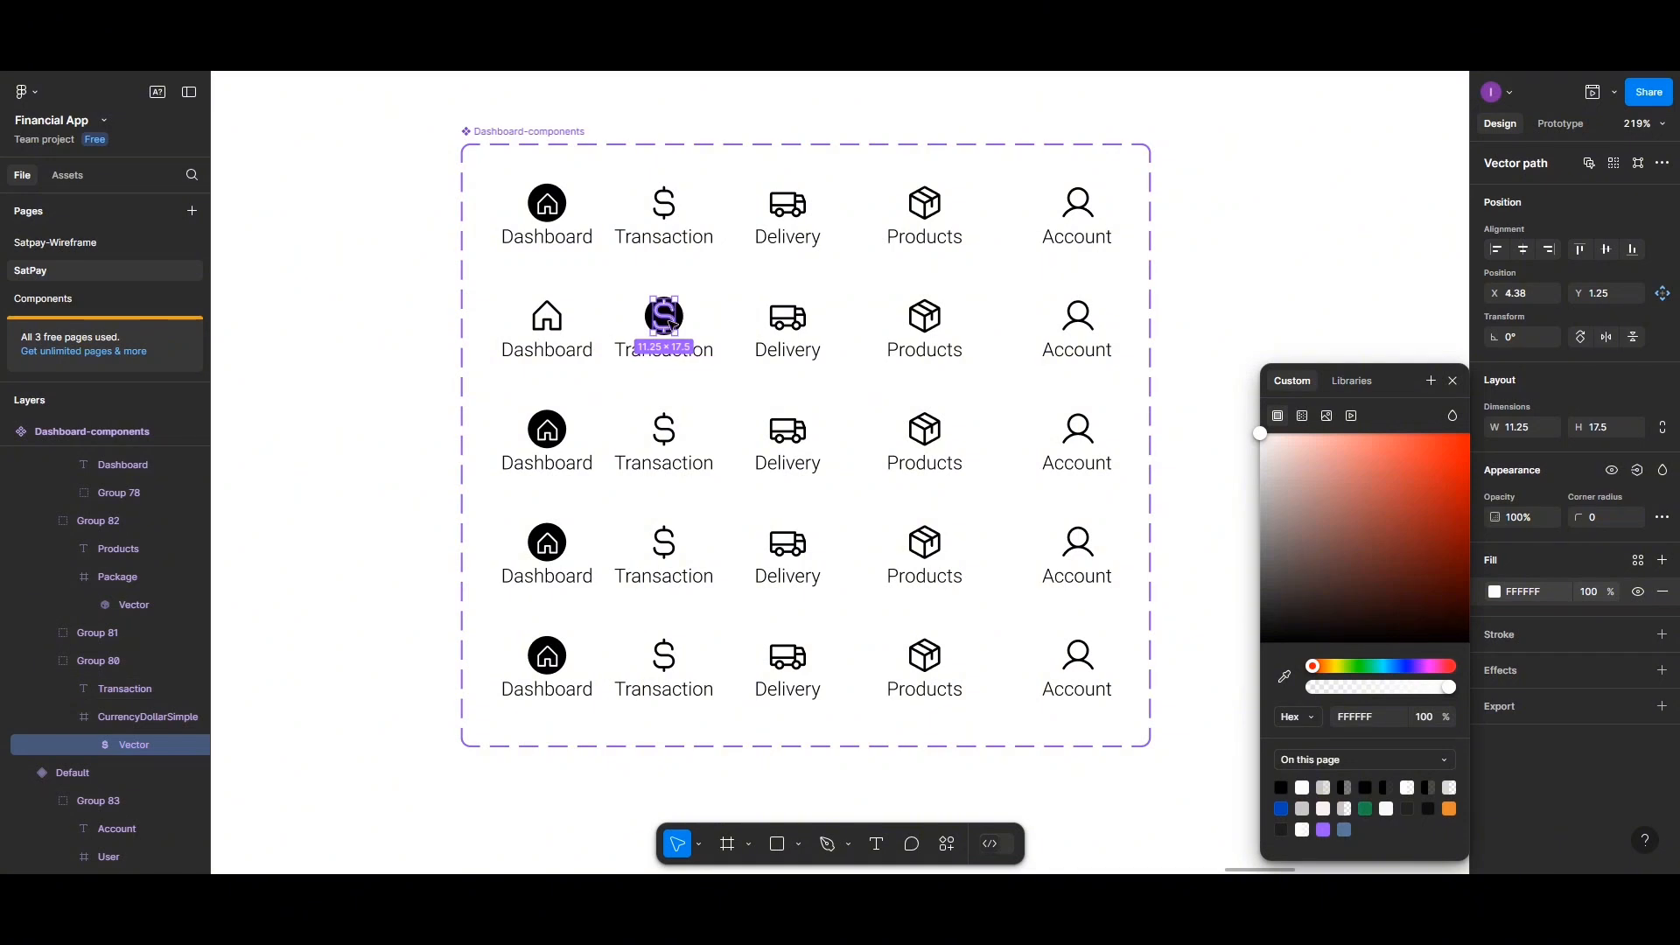
Scale the dollar vector down to about 0.68x inside its circle
click(701, 845)
click(717, 799)
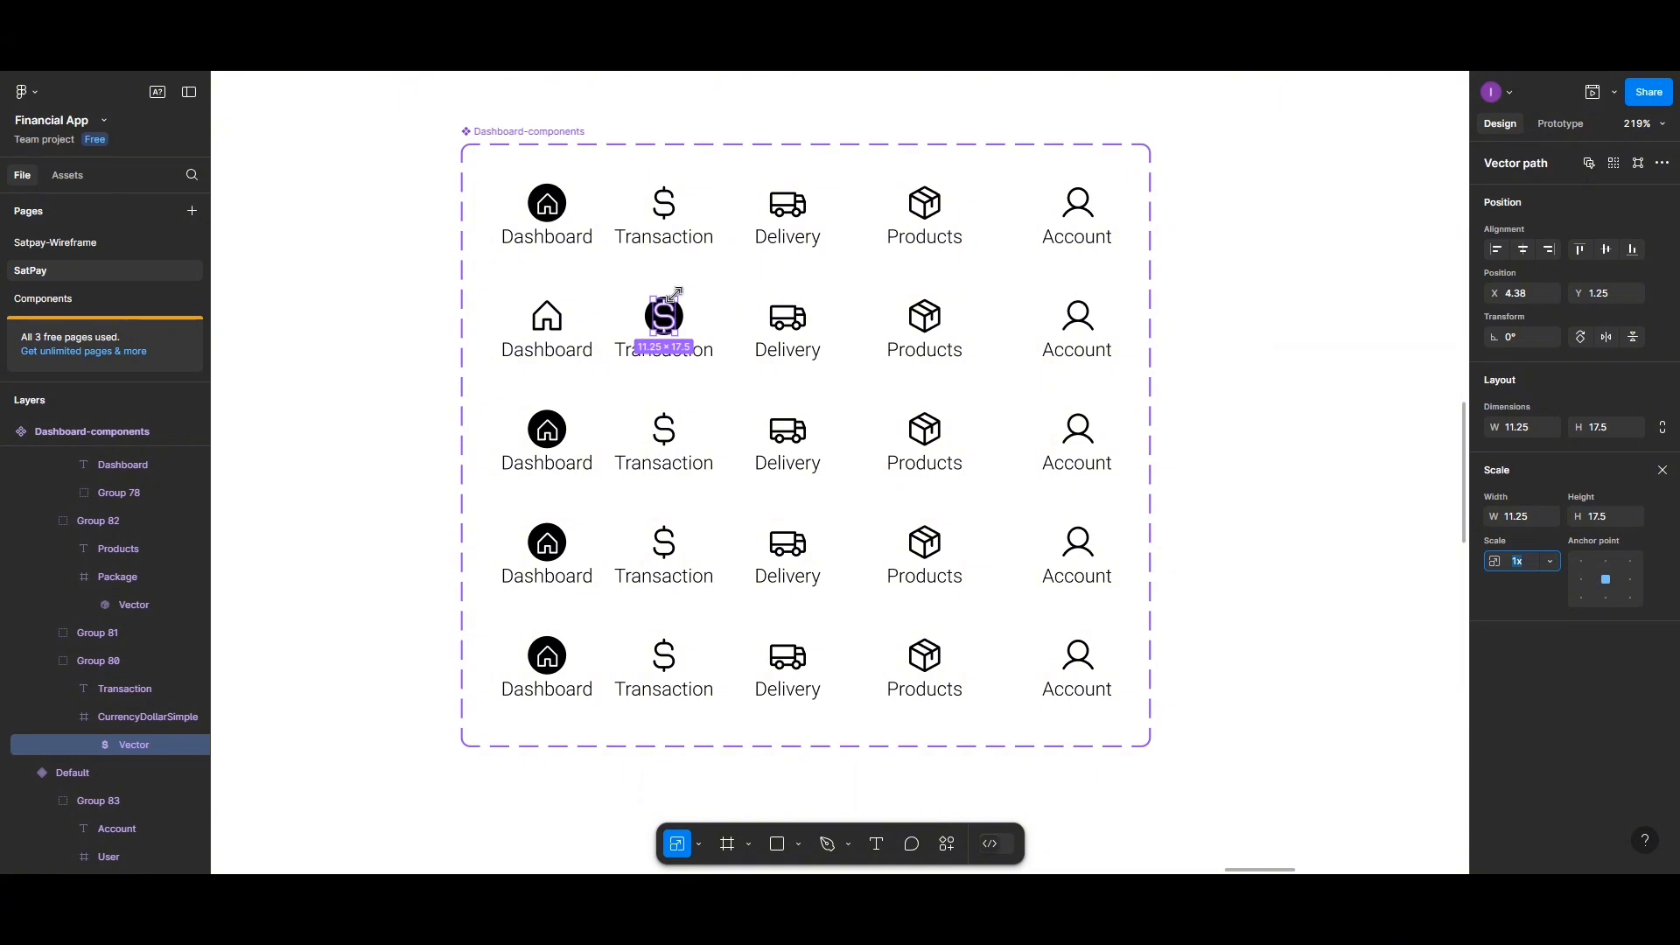
drag(675, 293, 670, 315)
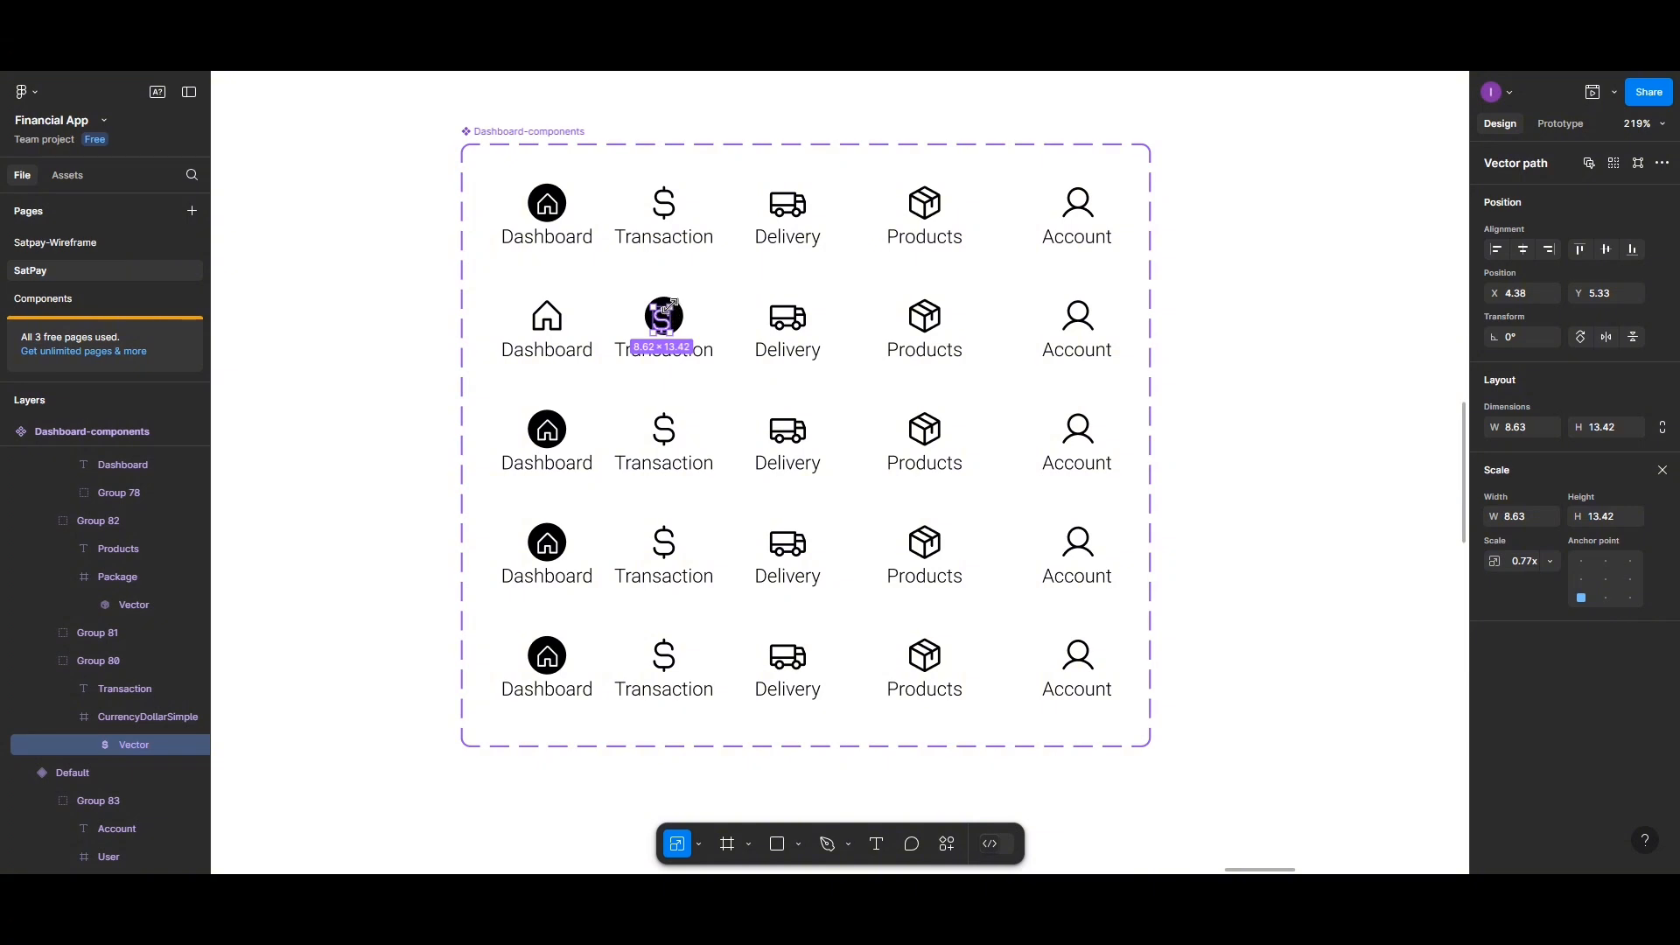
drag(670, 309, 668, 313)
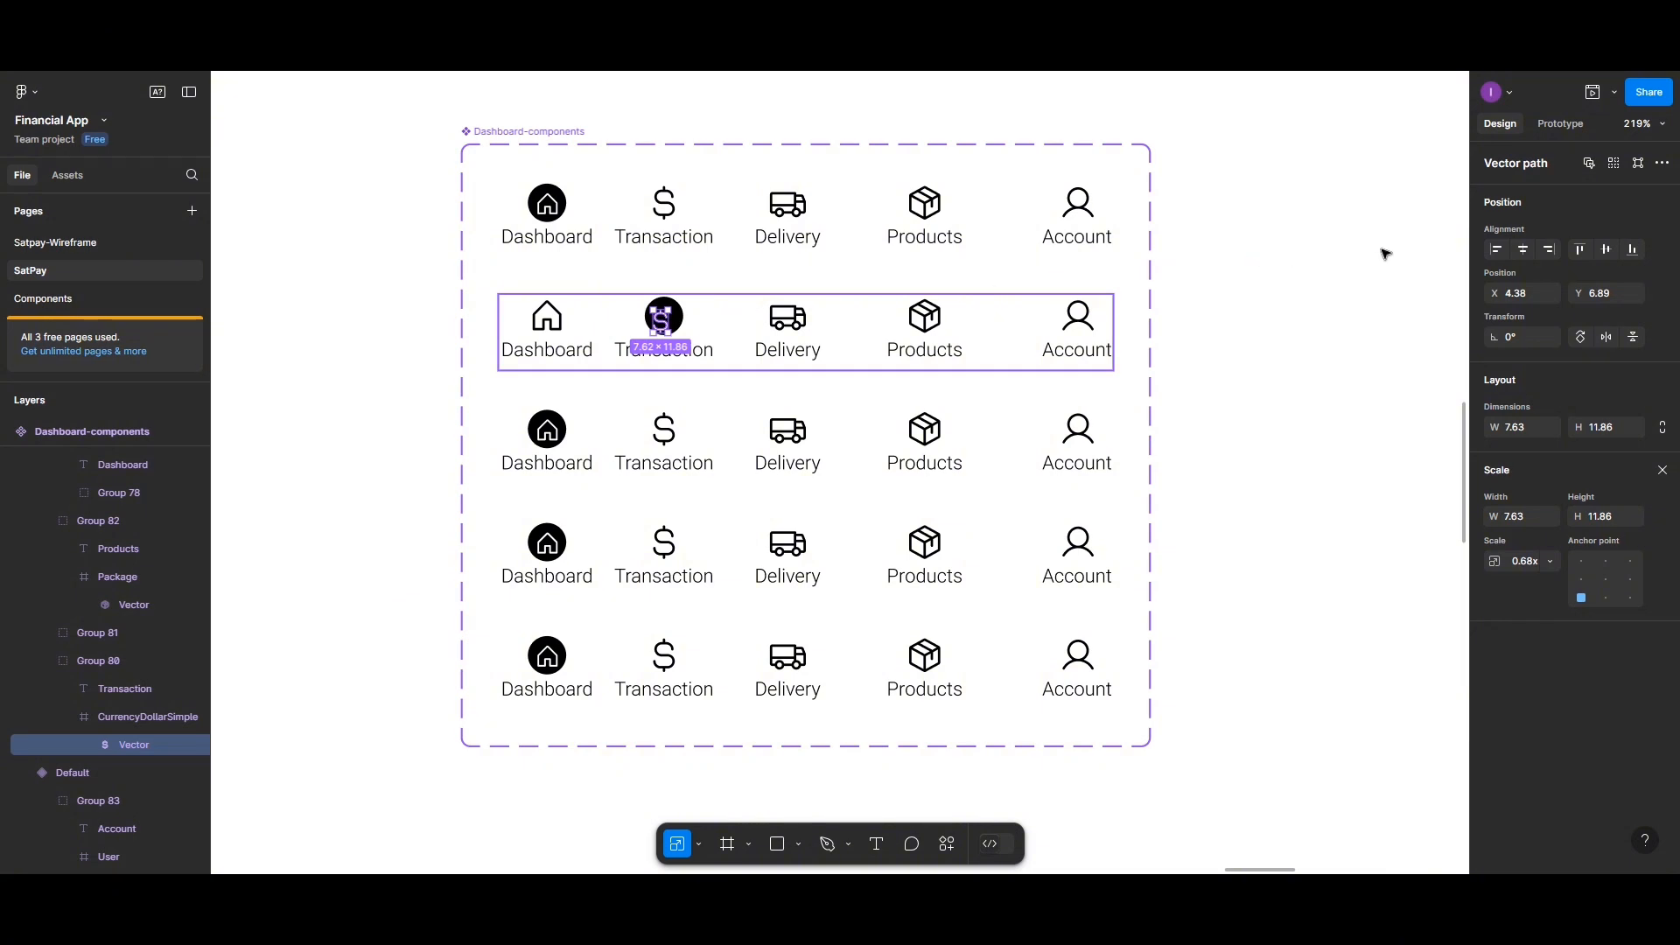
Centre the dollar vector horizontally and vertically within its circle
click(1523, 252)
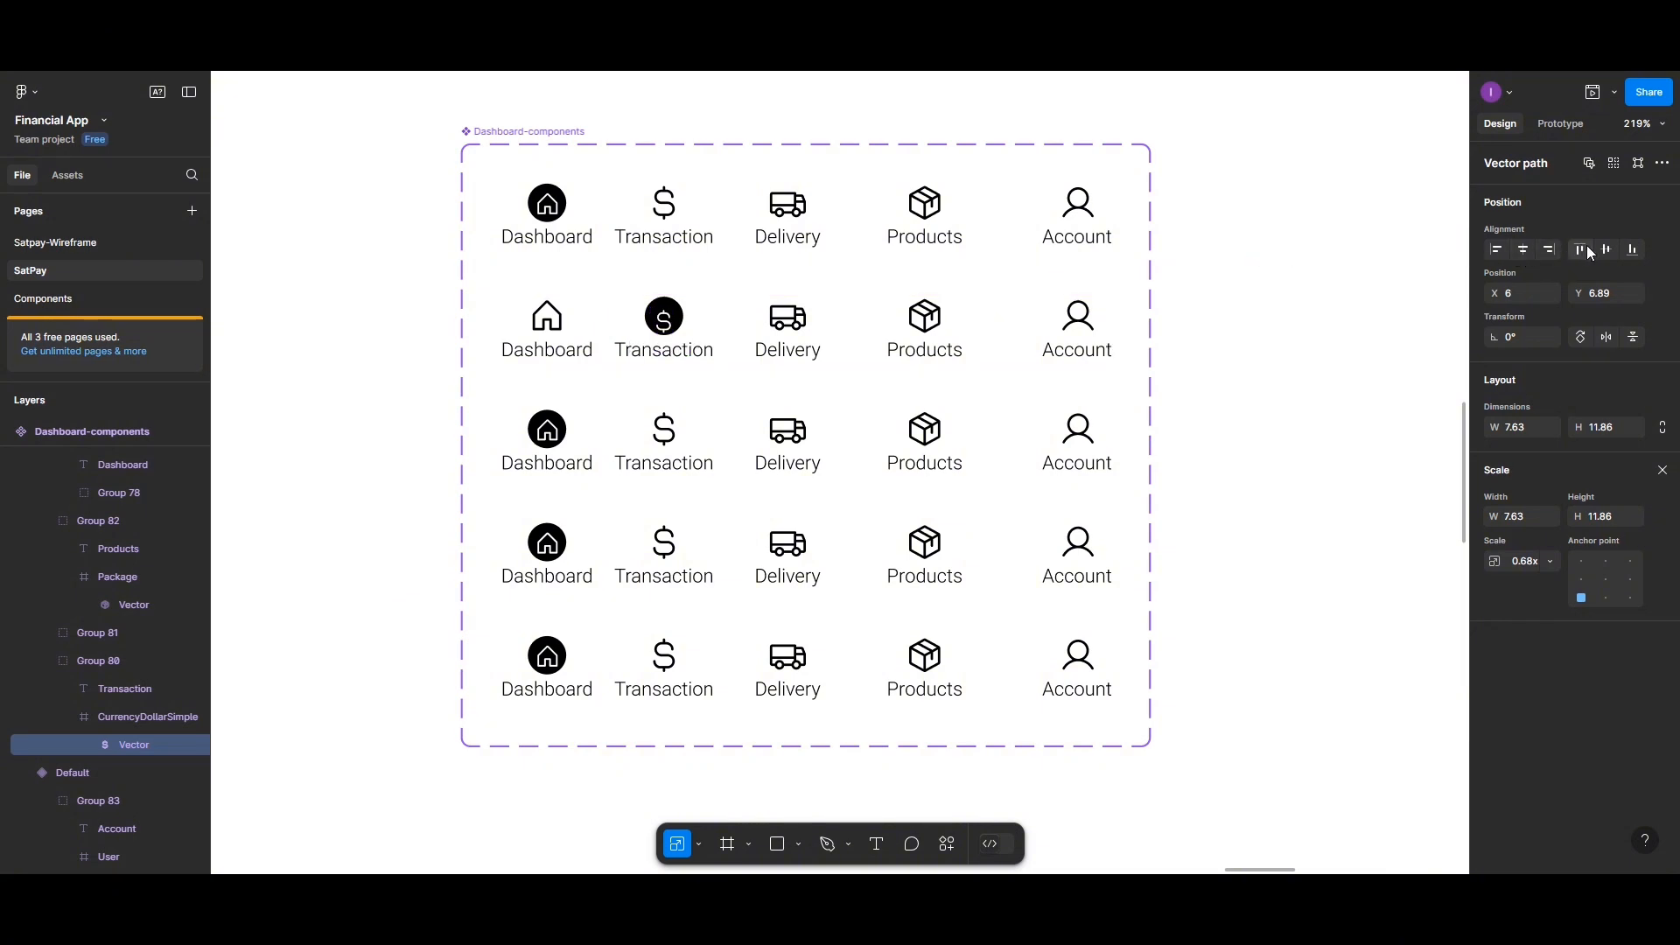
click(1607, 251)
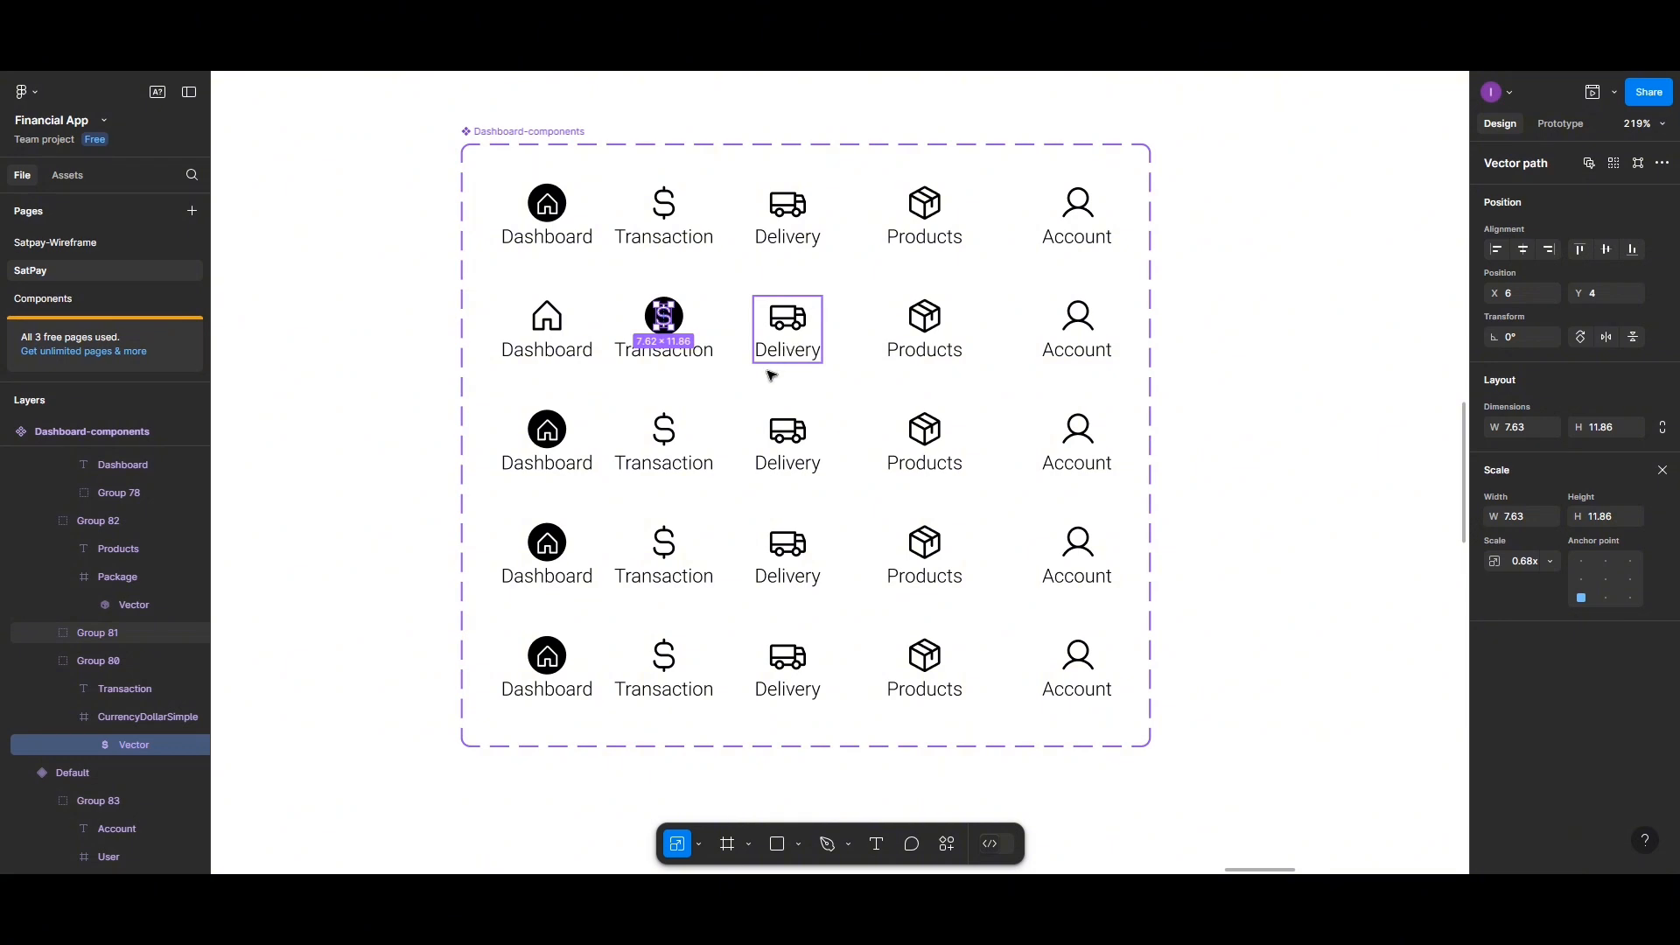
click(547, 432)
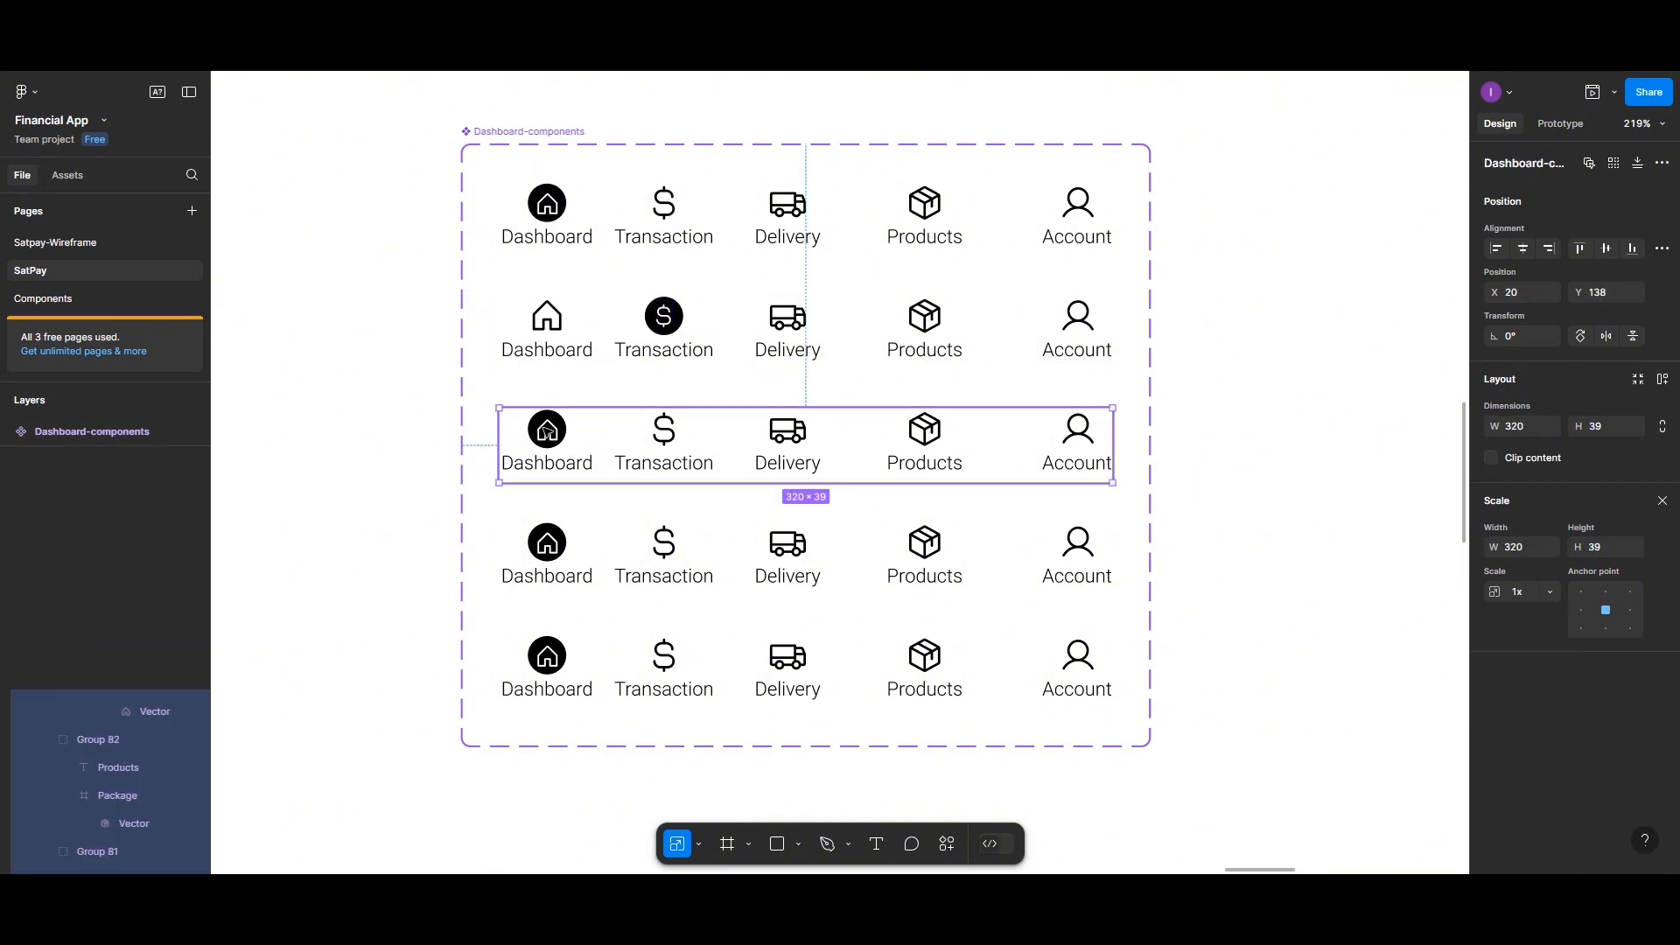
Delete the black-circle house icon from the third variant
click(547, 433)
double_click(547, 432)
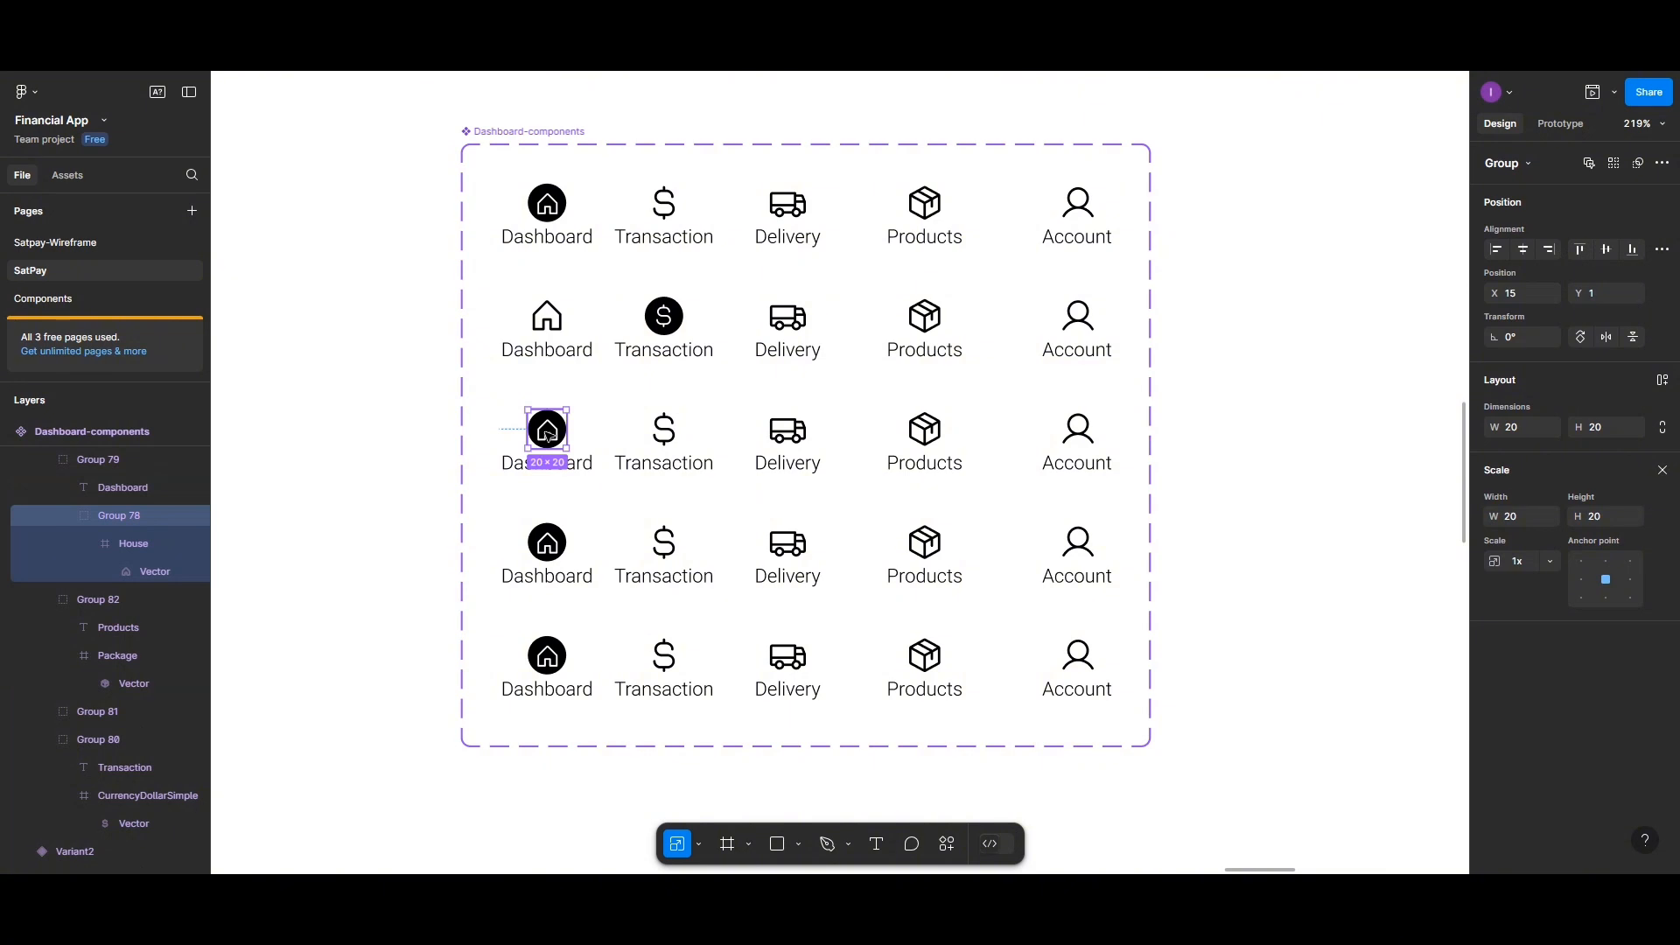
key(Delete)
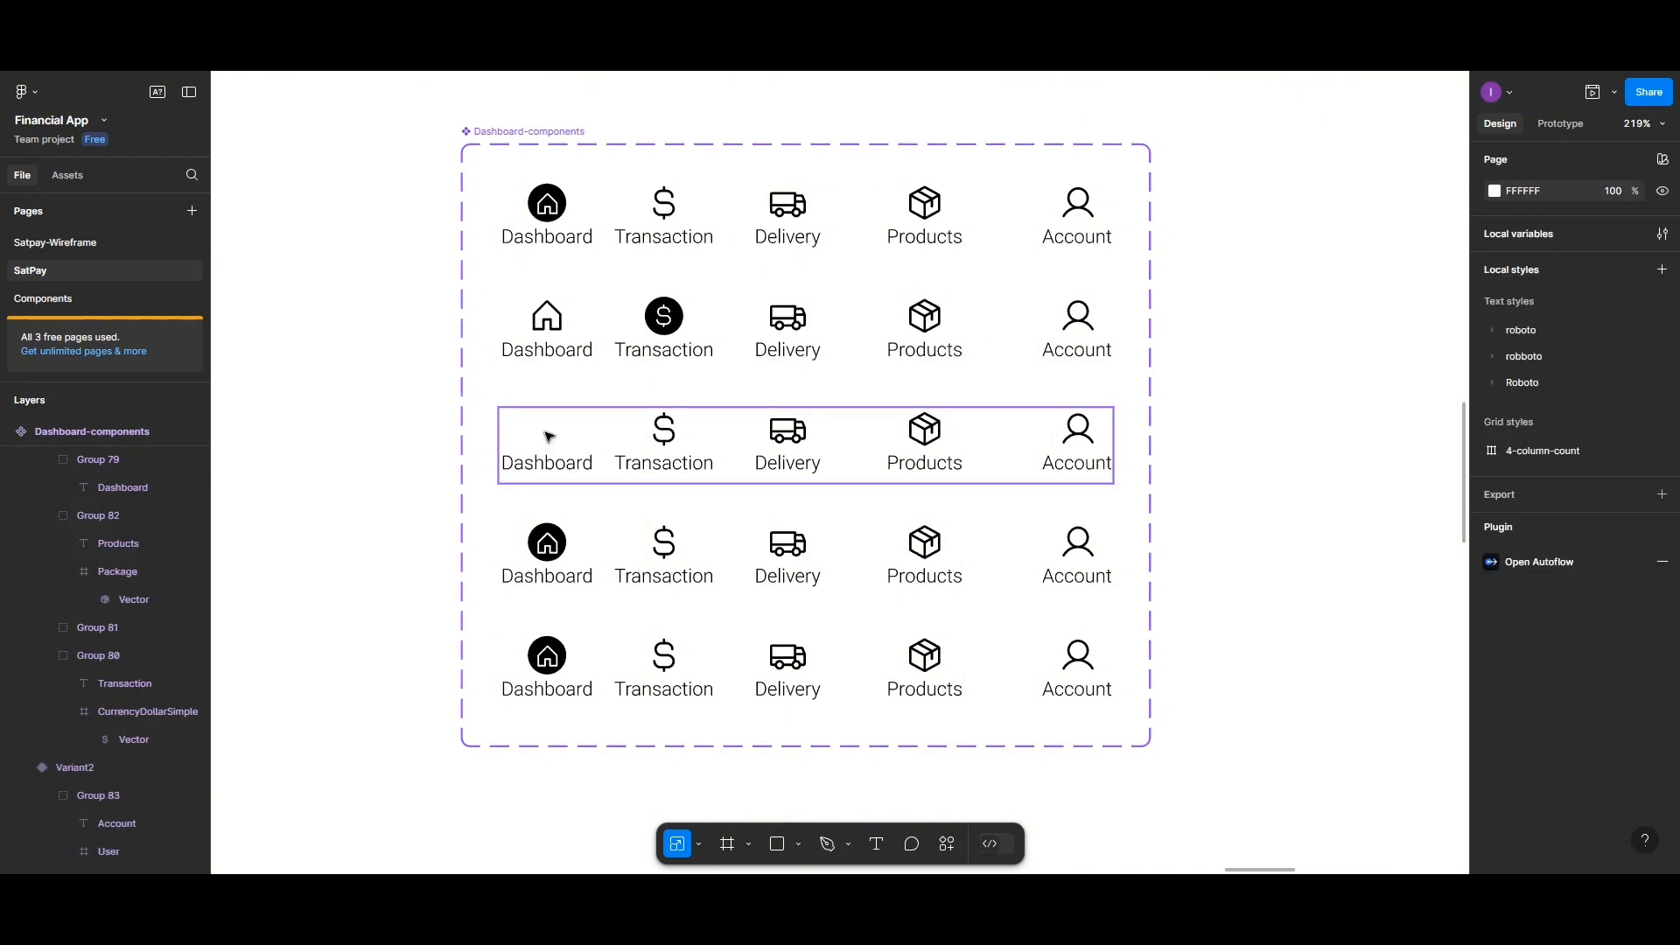
Ungroup the house icon and Dashboard label group in the second variant
click(546, 319)
click(547, 320)
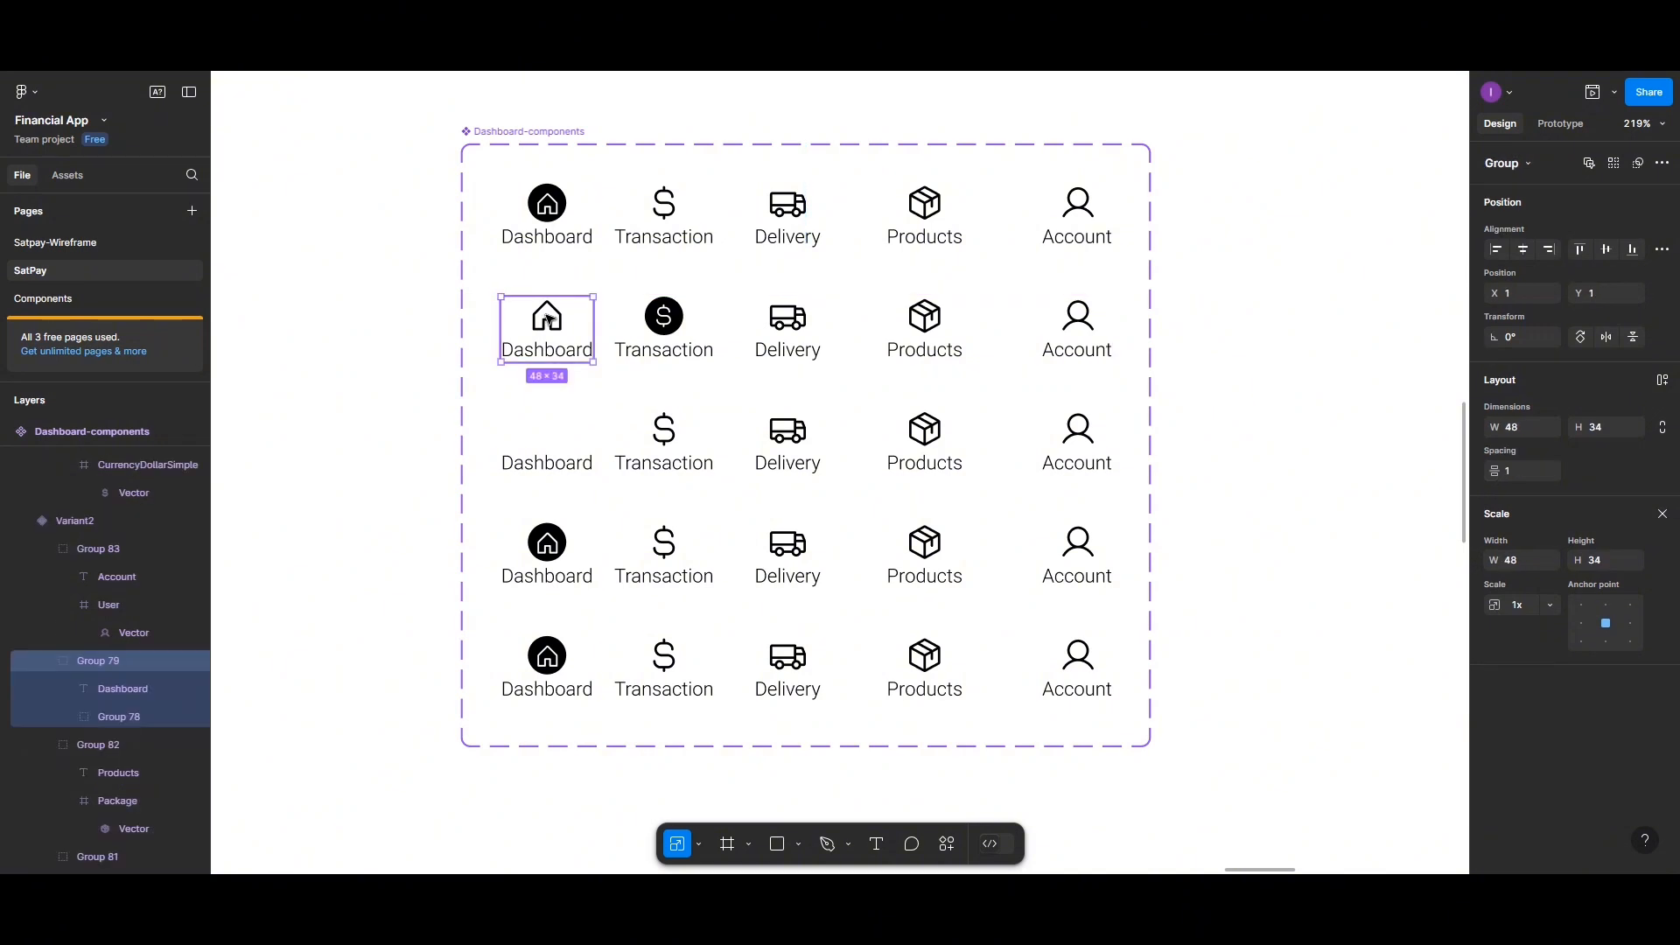
click(549, 320)
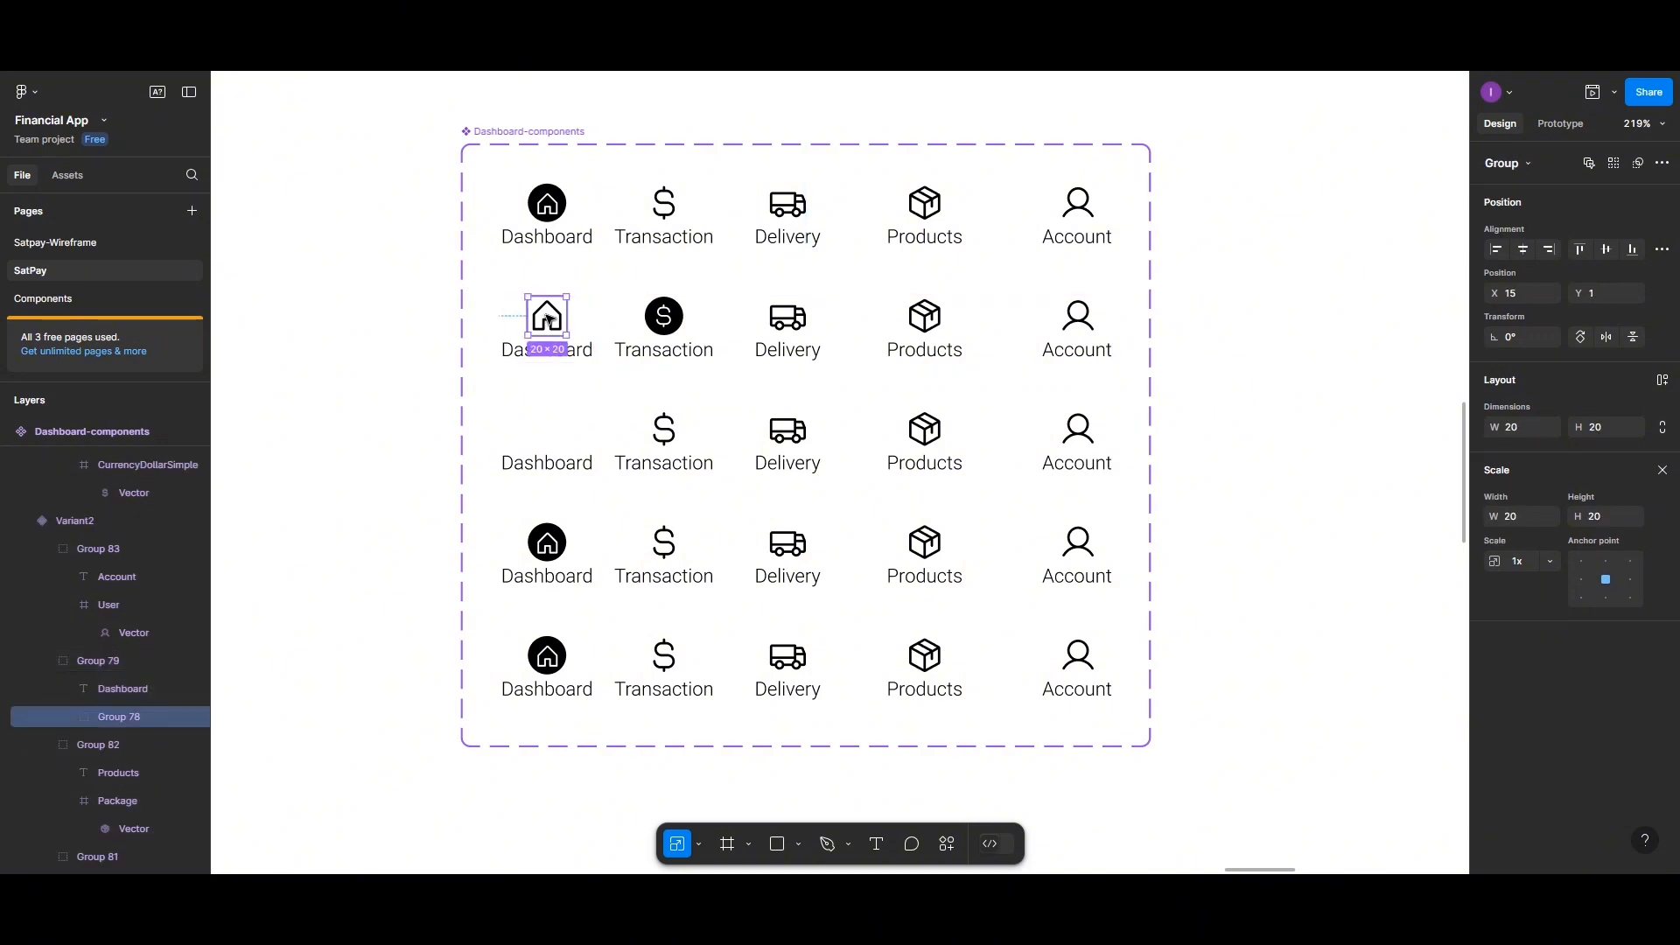
click(600, 307)
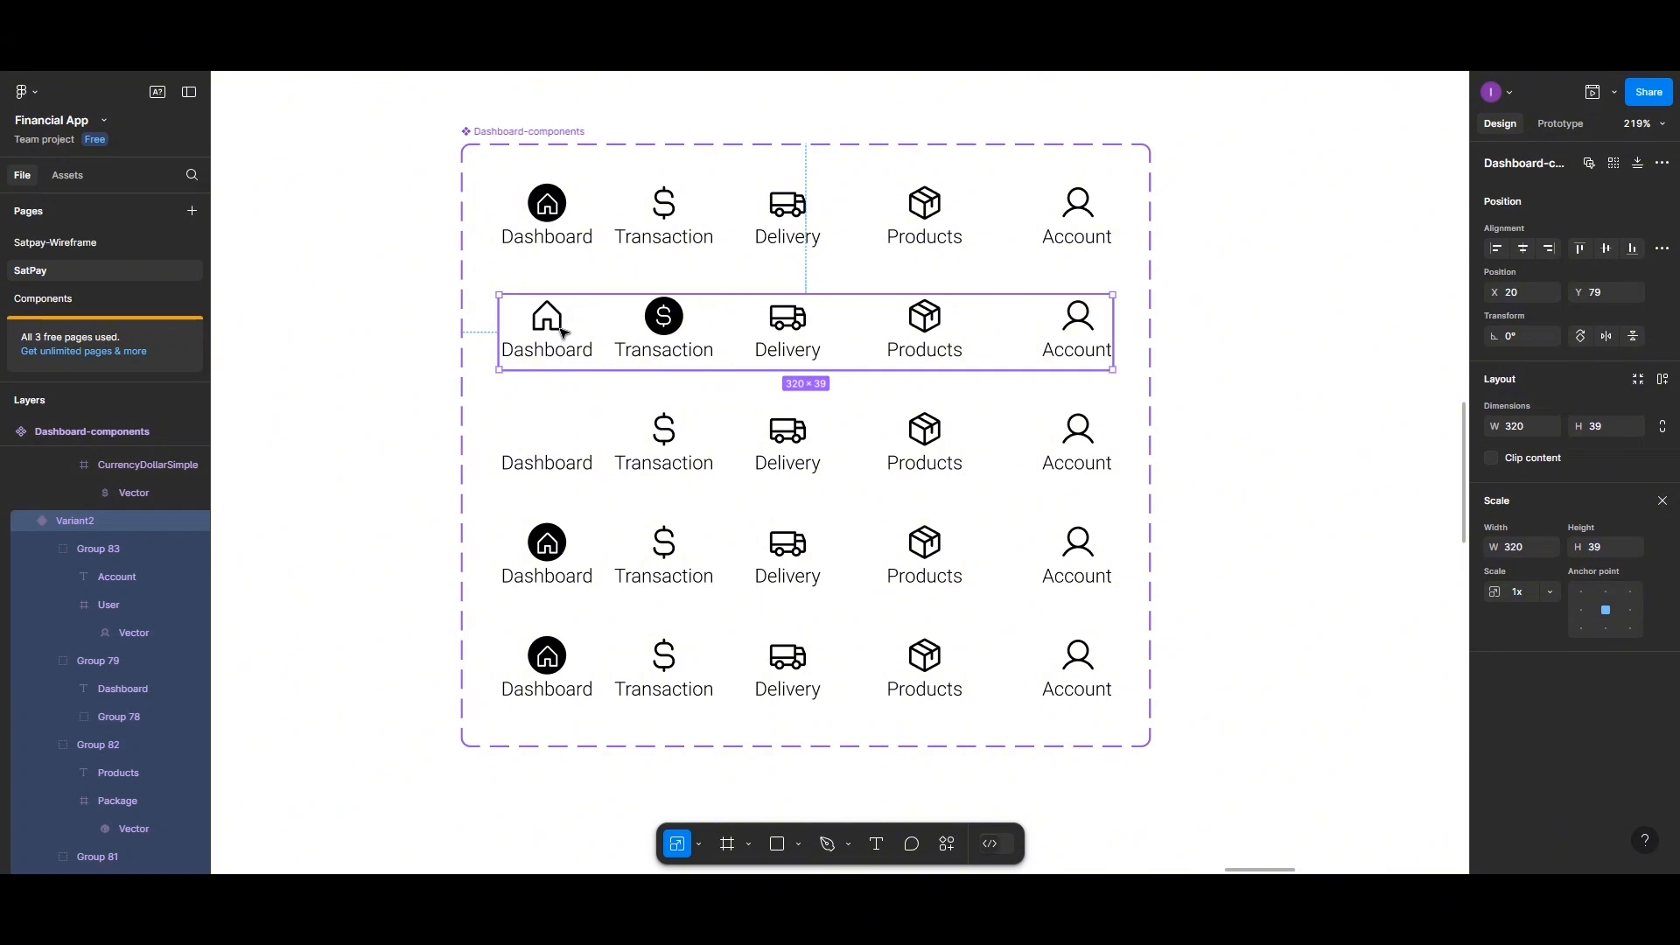
click(562, 330)
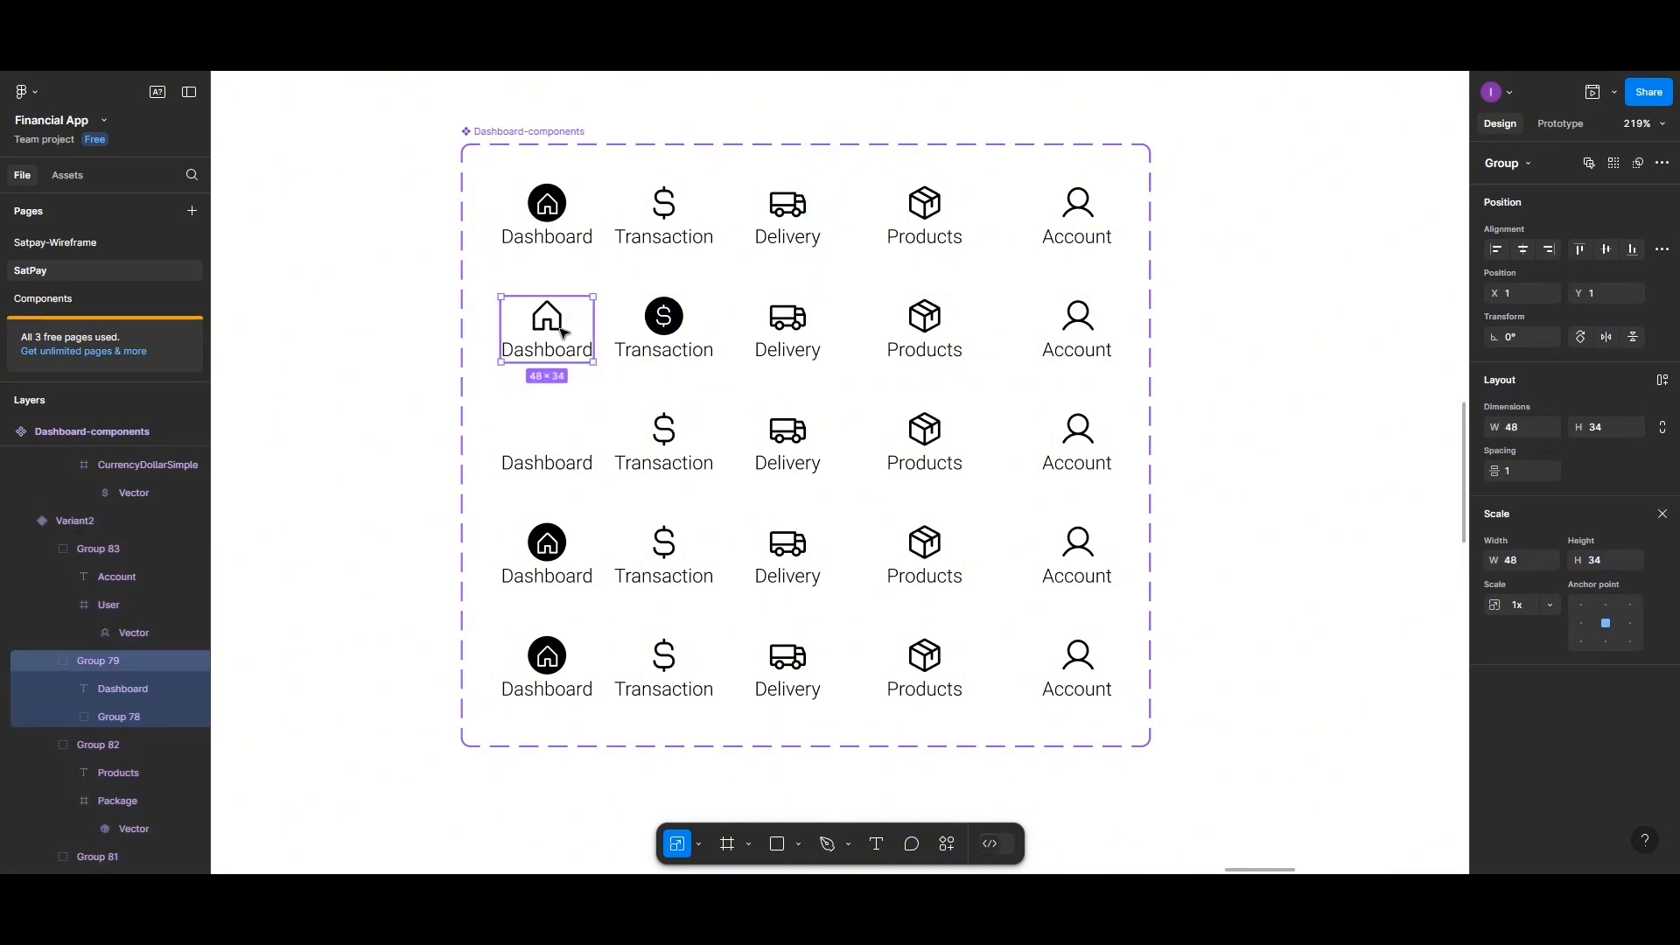
right_click(562, 331)
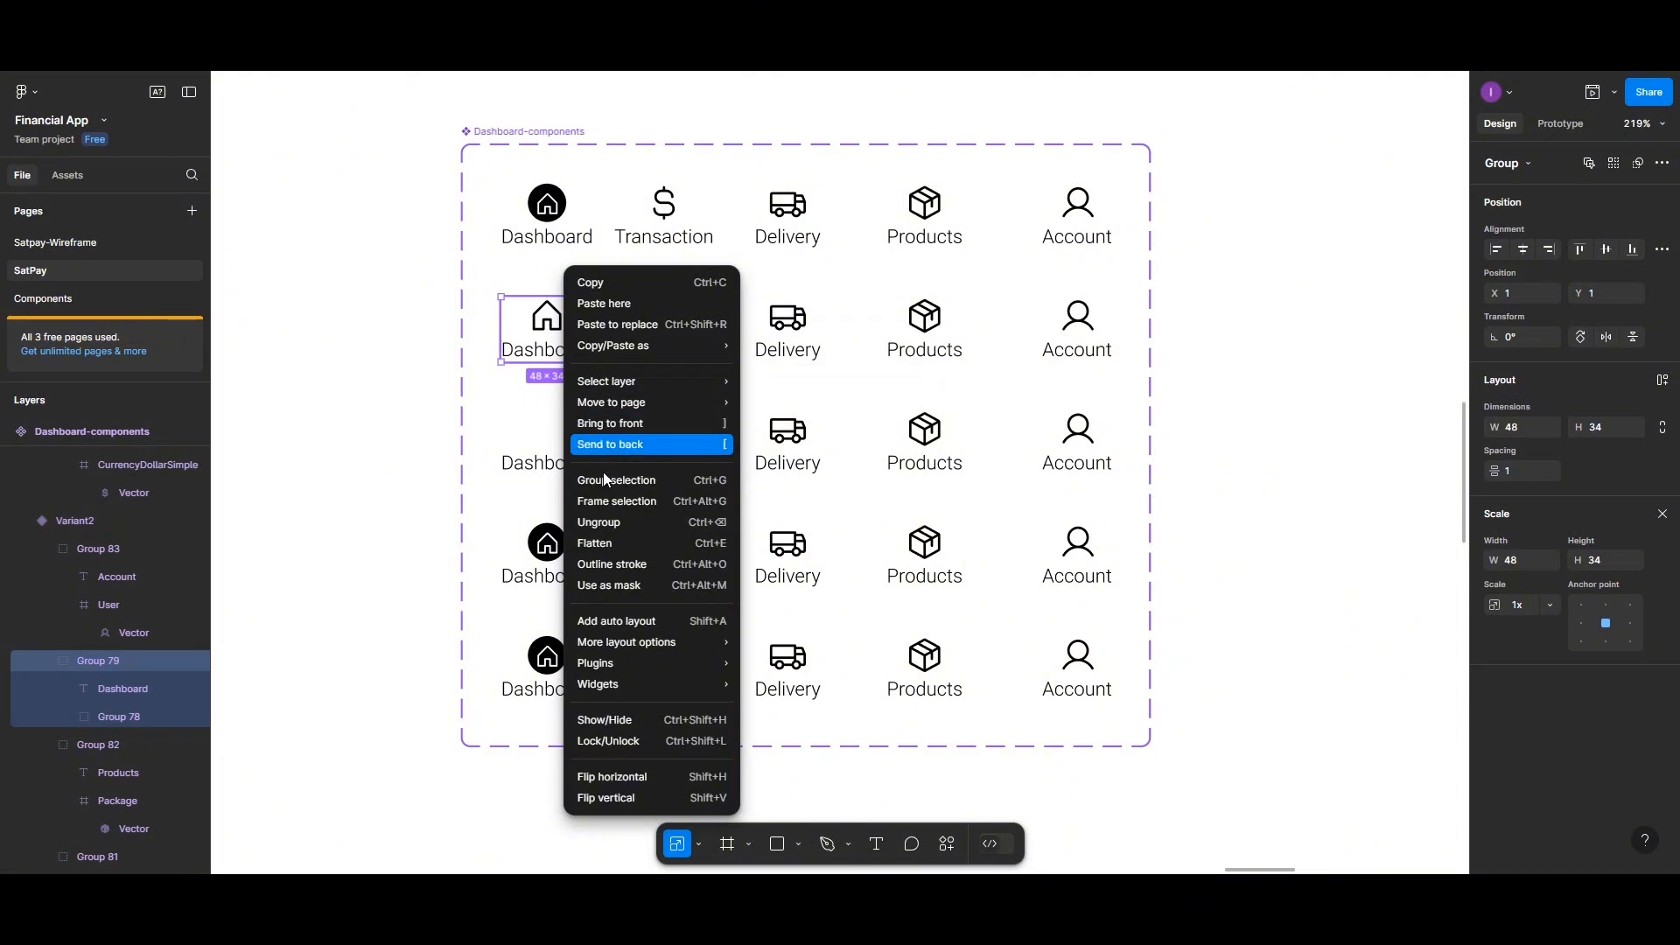
click(603, 522)
click(426, 355)
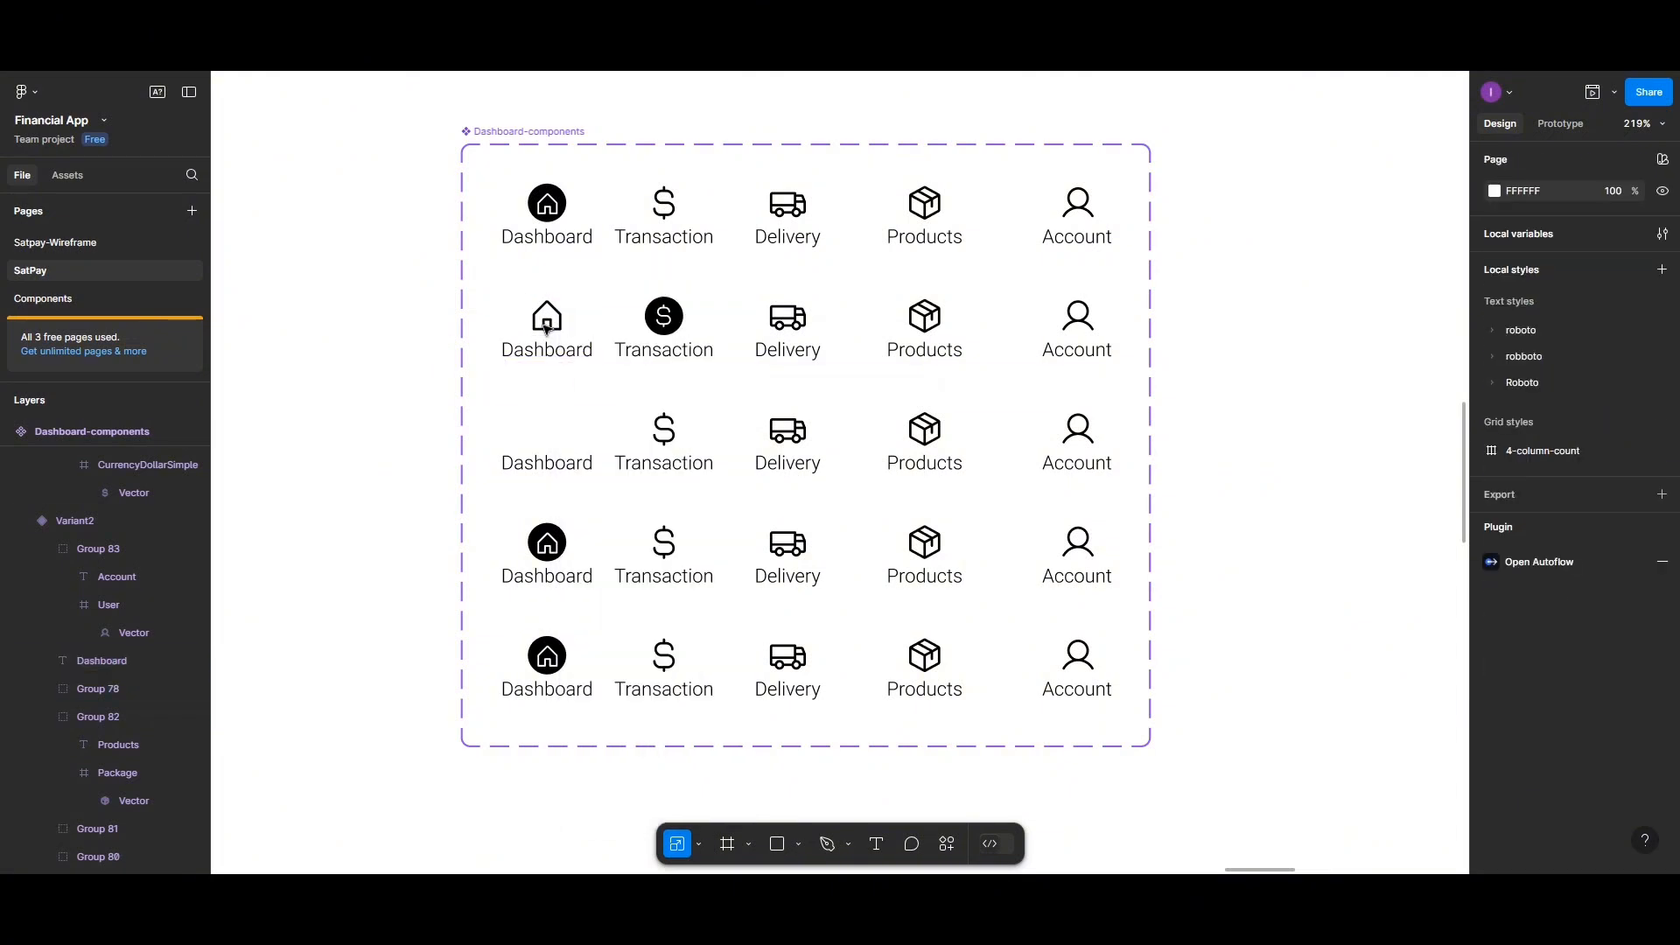
Copy the outline house icon from the second variant into the third variant's empty Dashboard slot
double_click(546, 327)
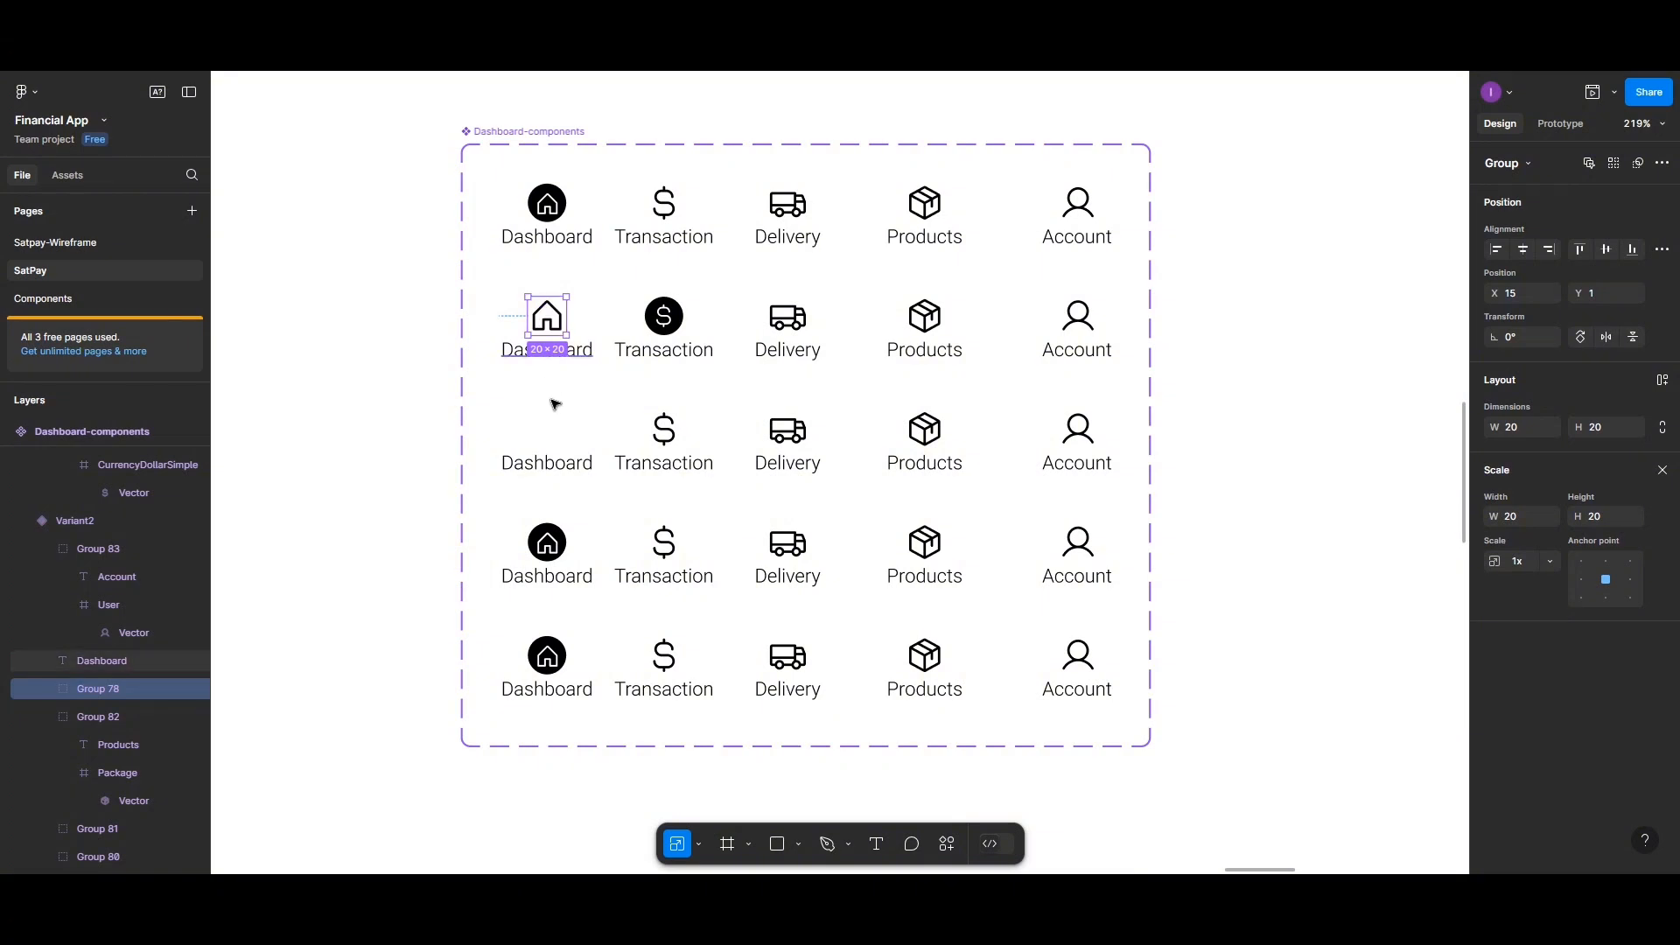
click(549, 435)
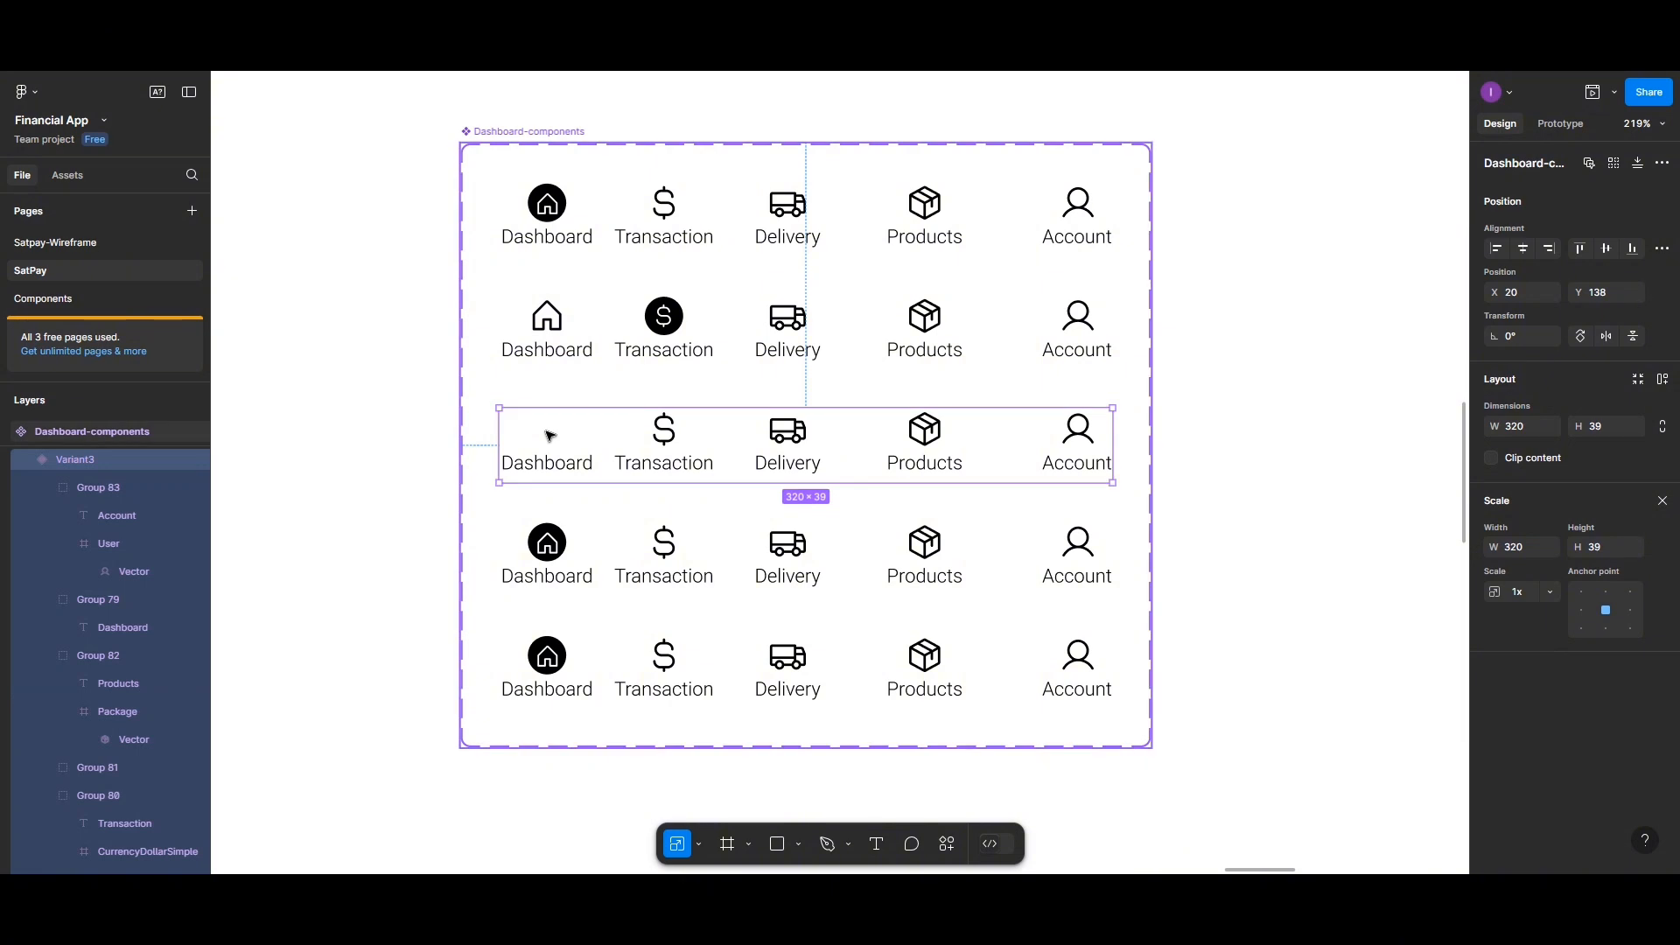
double_click(549, 435)
shift+click(580, 461)
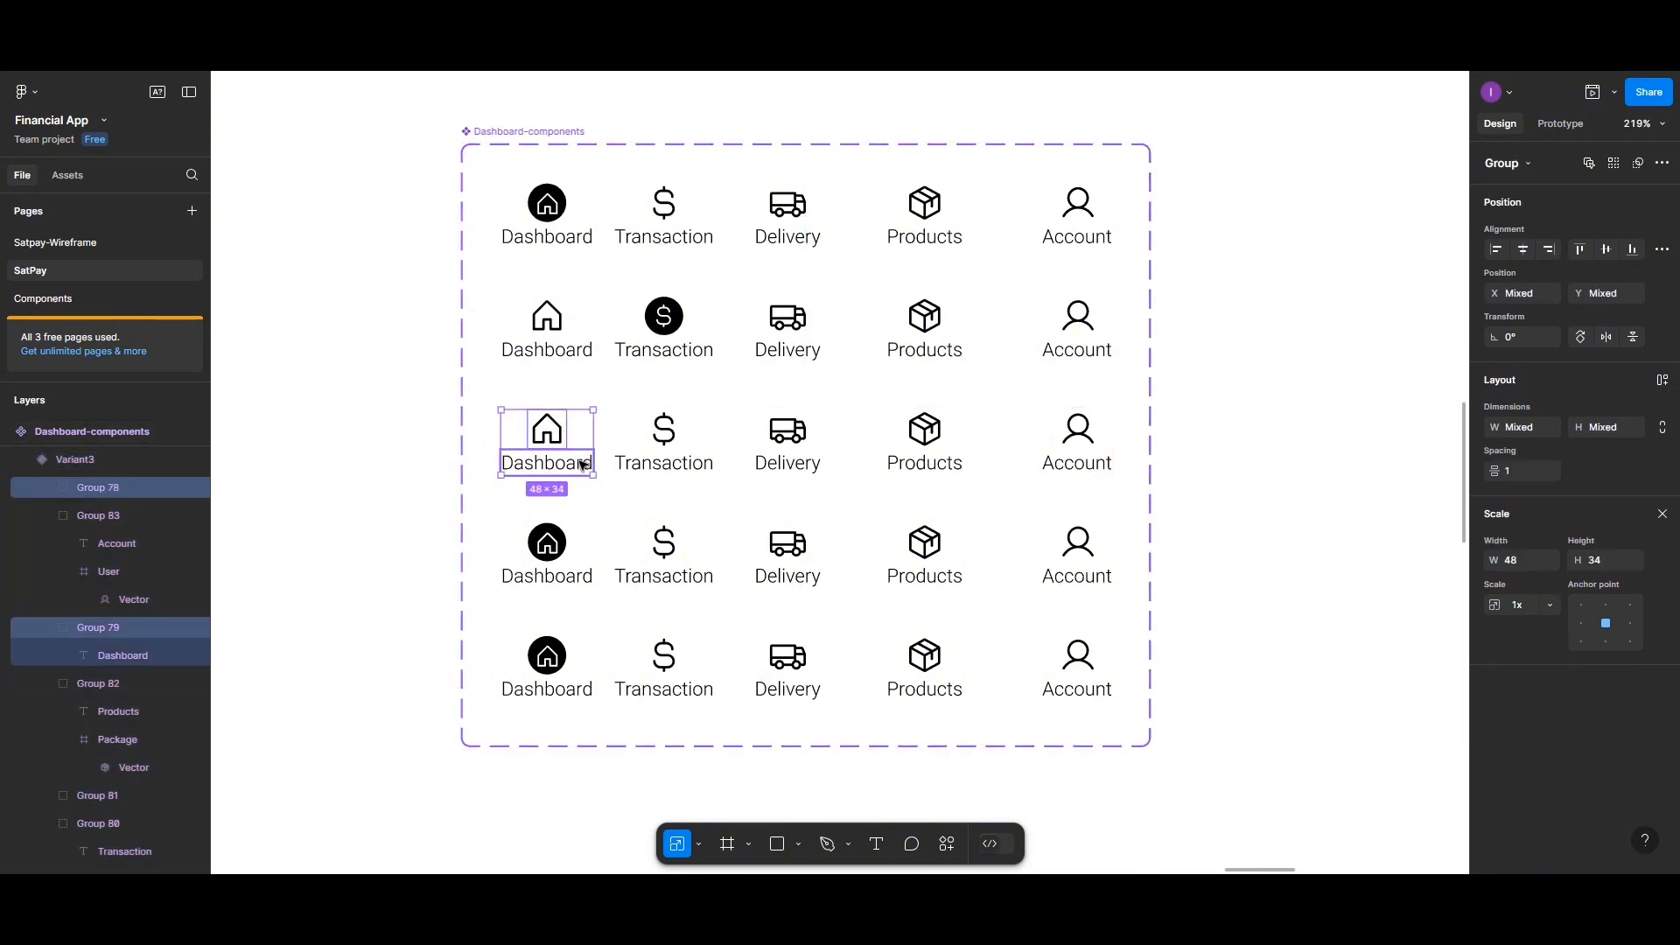
Replace the black-circle house icons in the fourth and fifth variants with the outline house icon
double_click(550, 550)
double_click(550, 550)
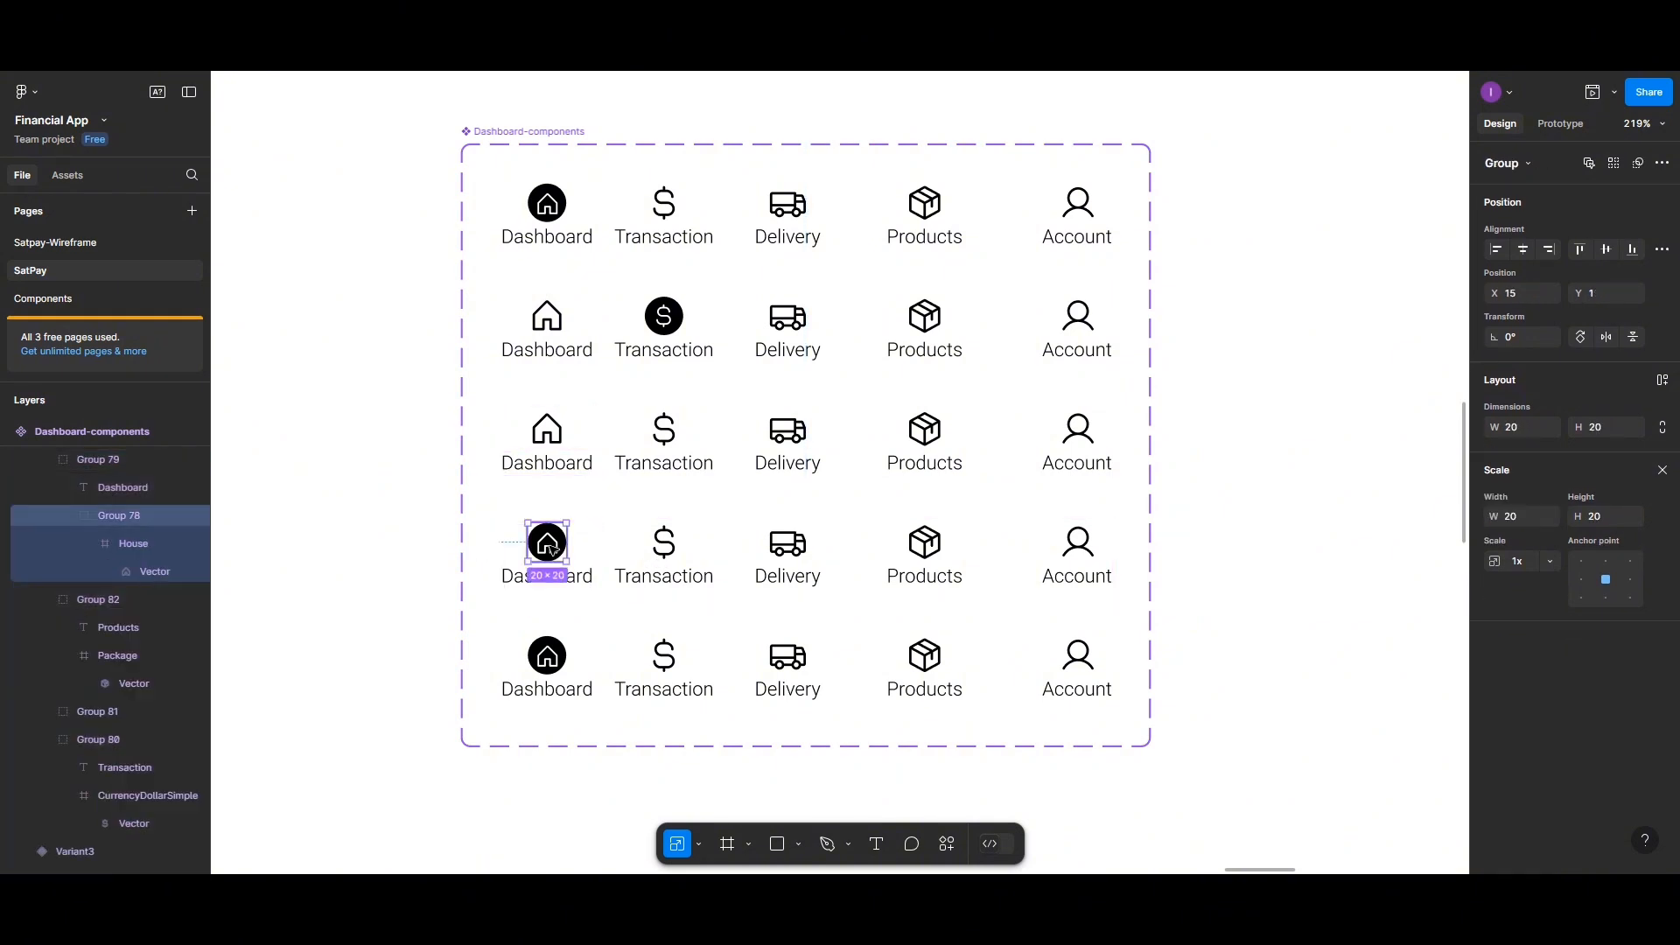
key(Delete)
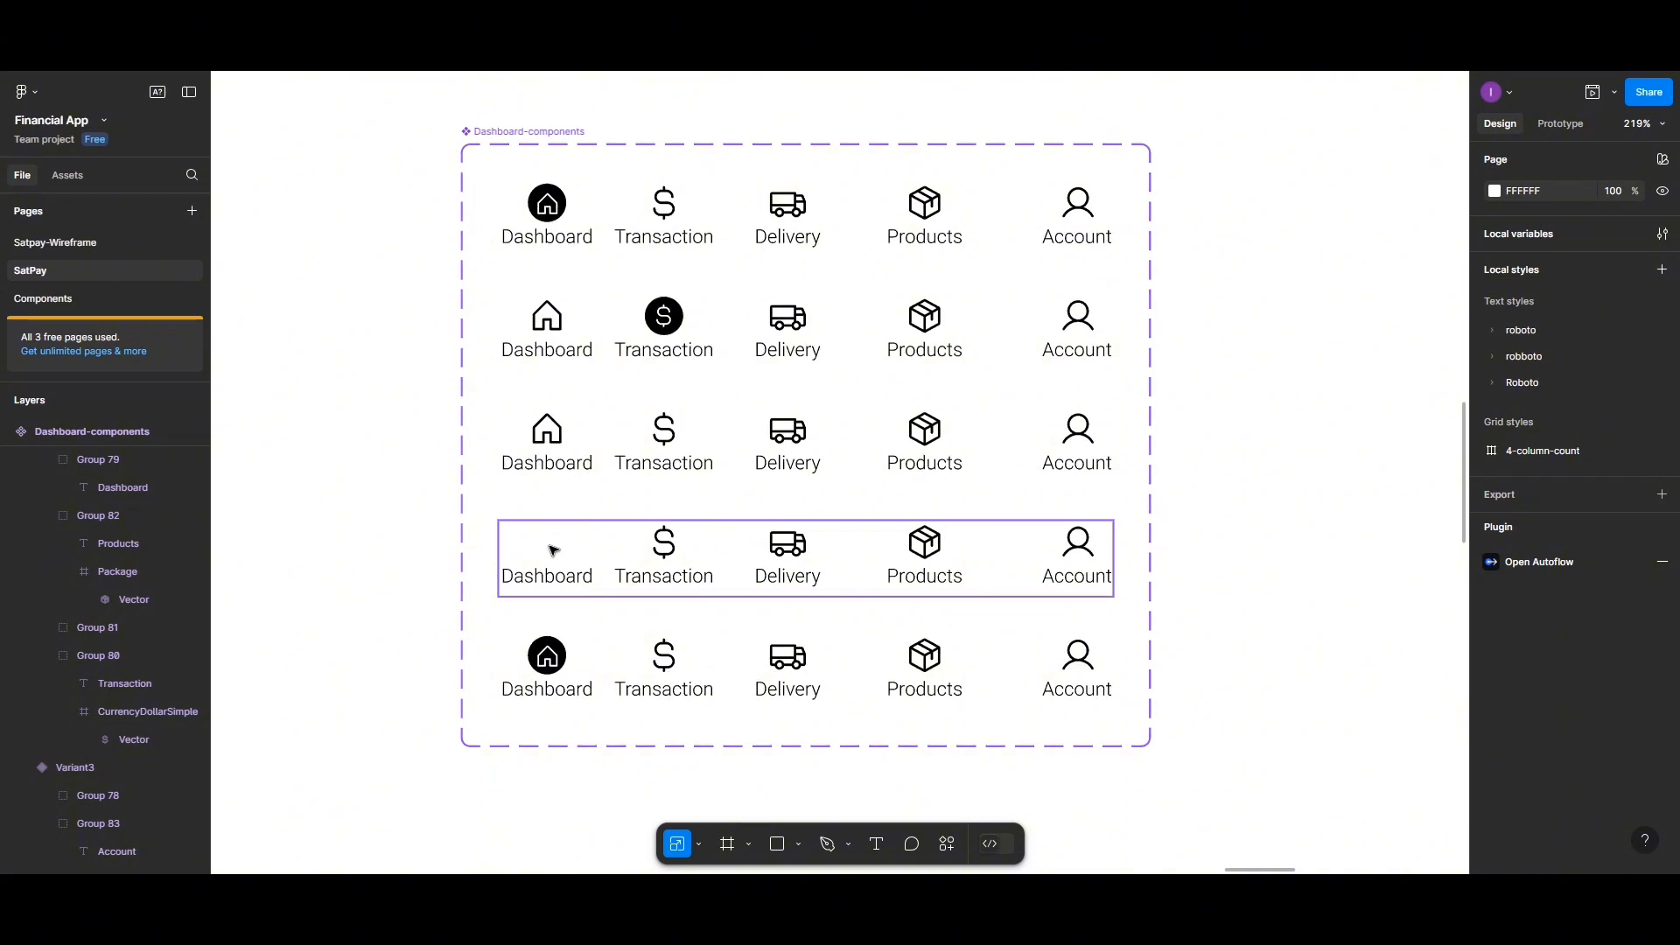
click(552, 549)
key(ctrl+z)
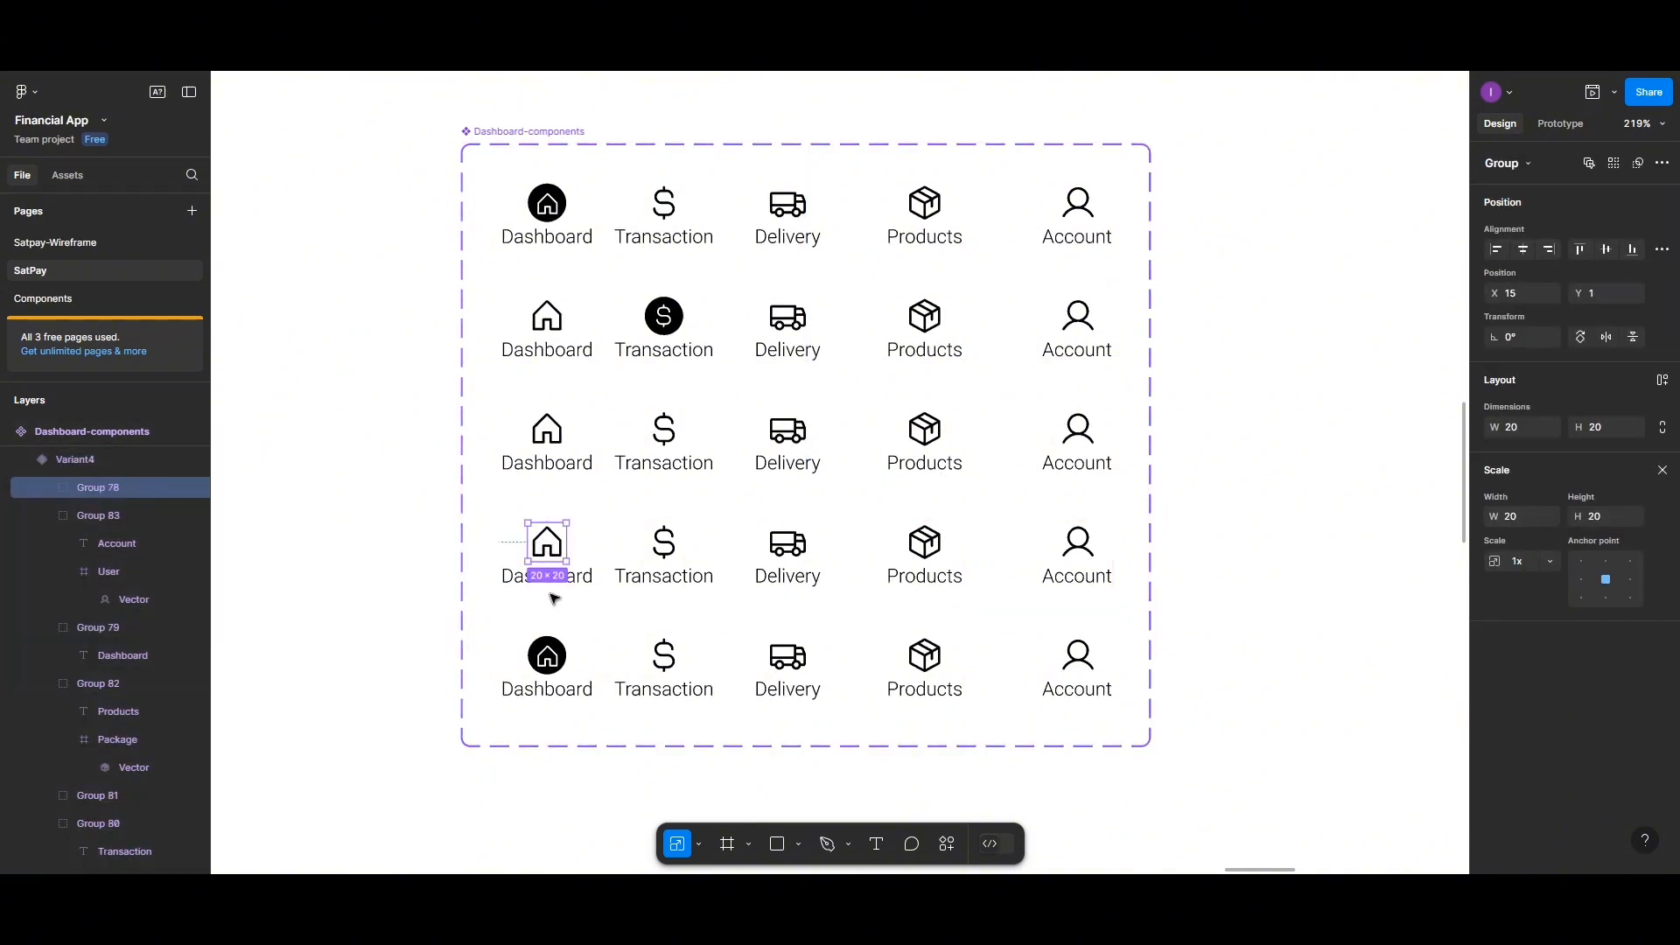
double_click(553, 662)
double_click(553, 662)
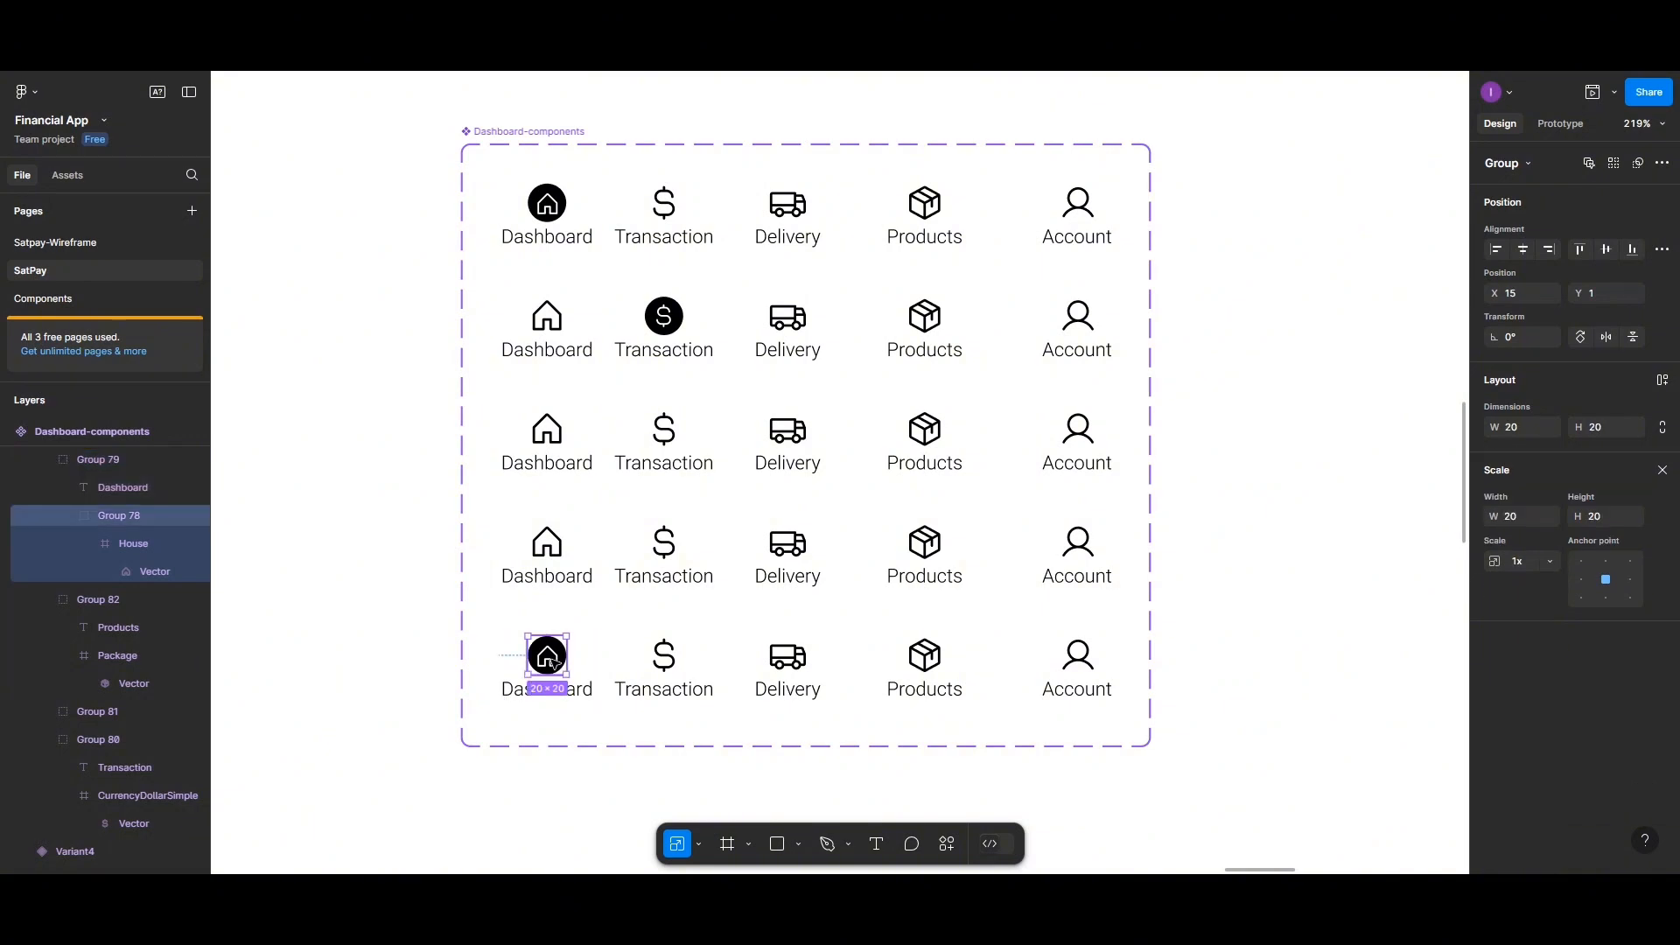
key(Delete)
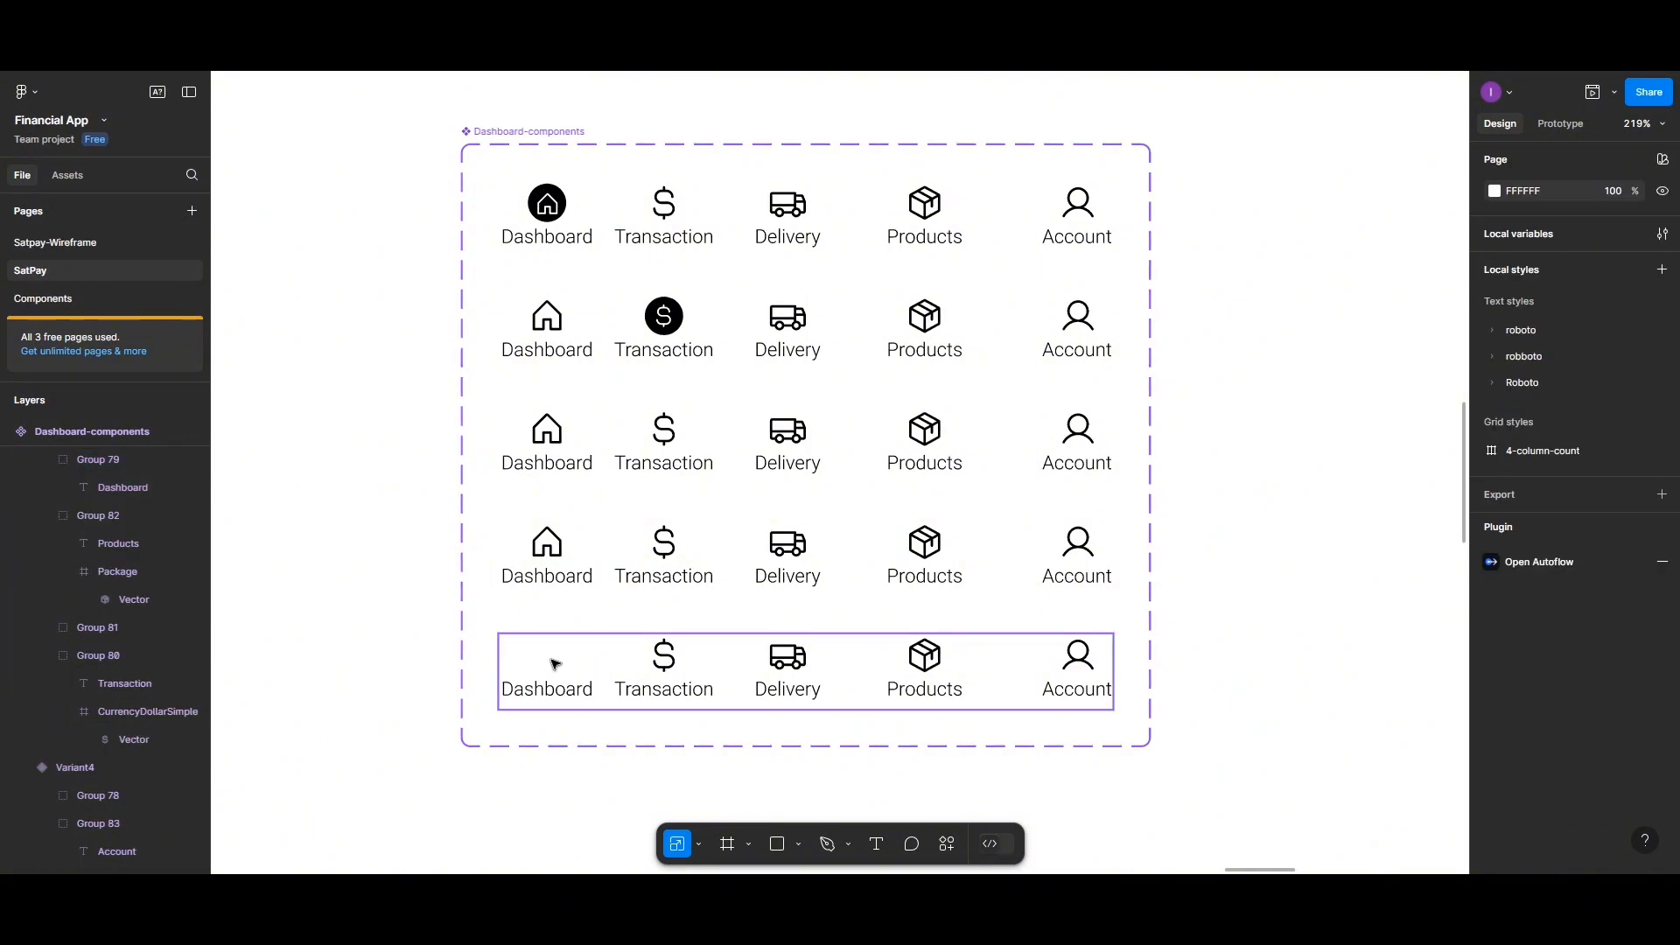
click(553, 664)
key(ctrl+z)
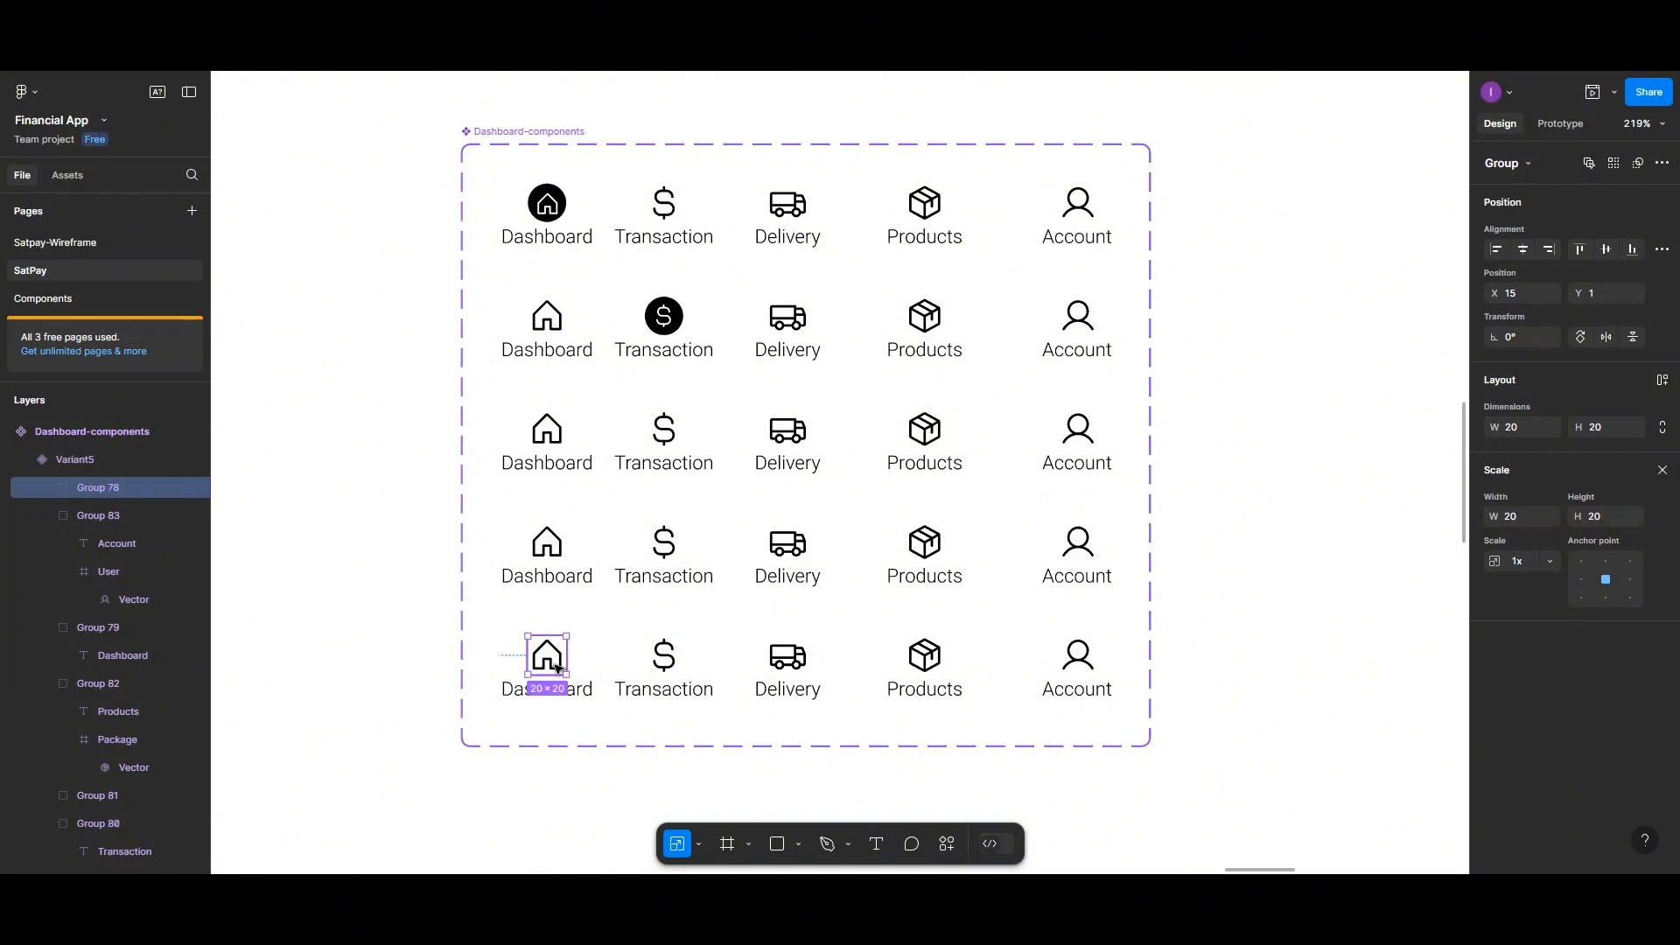
Group each outline house icon with its Dashboard label in the second through fifth variants
double_click(553, 316)
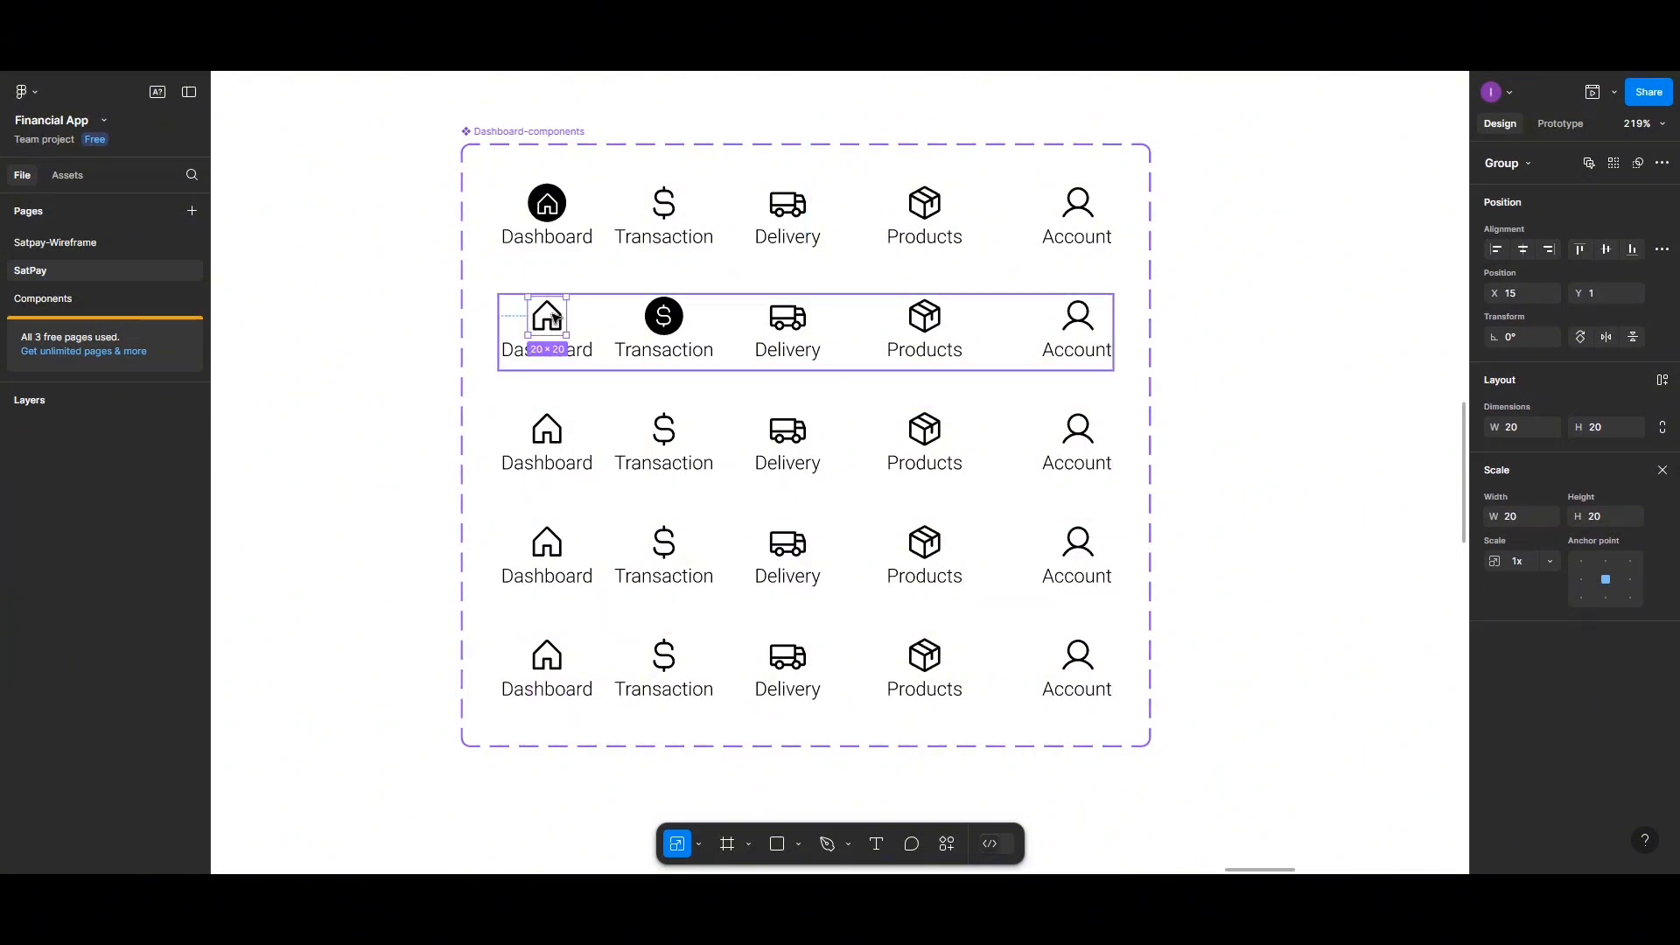
shift+click(583, 358)
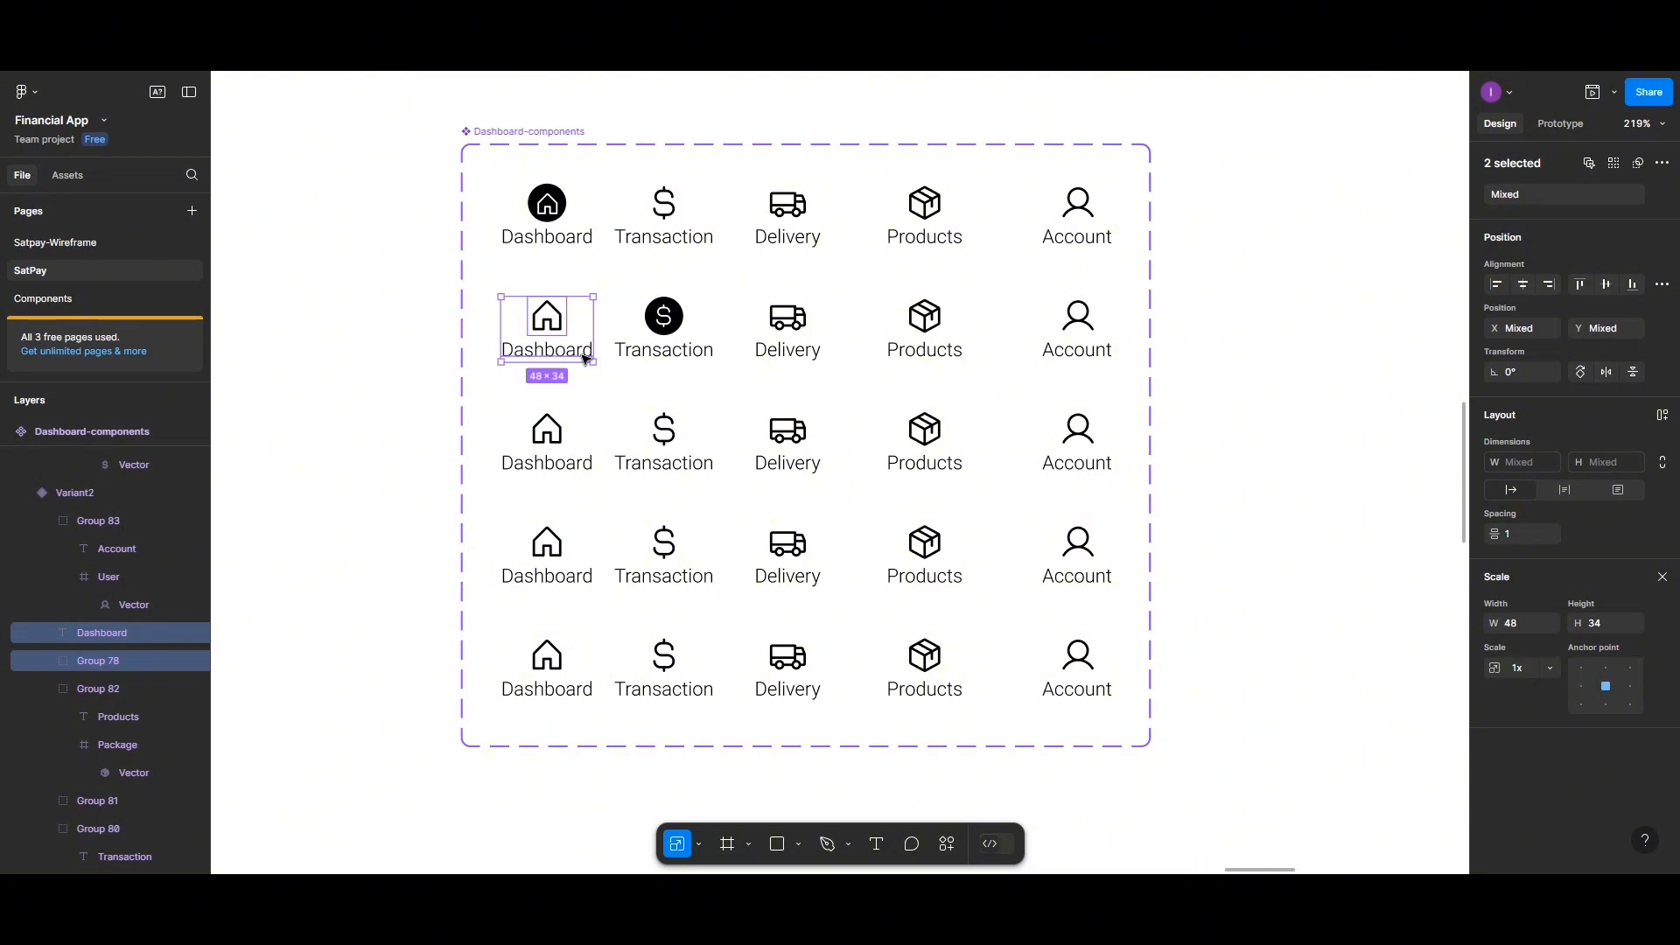
key(ctrl+g)
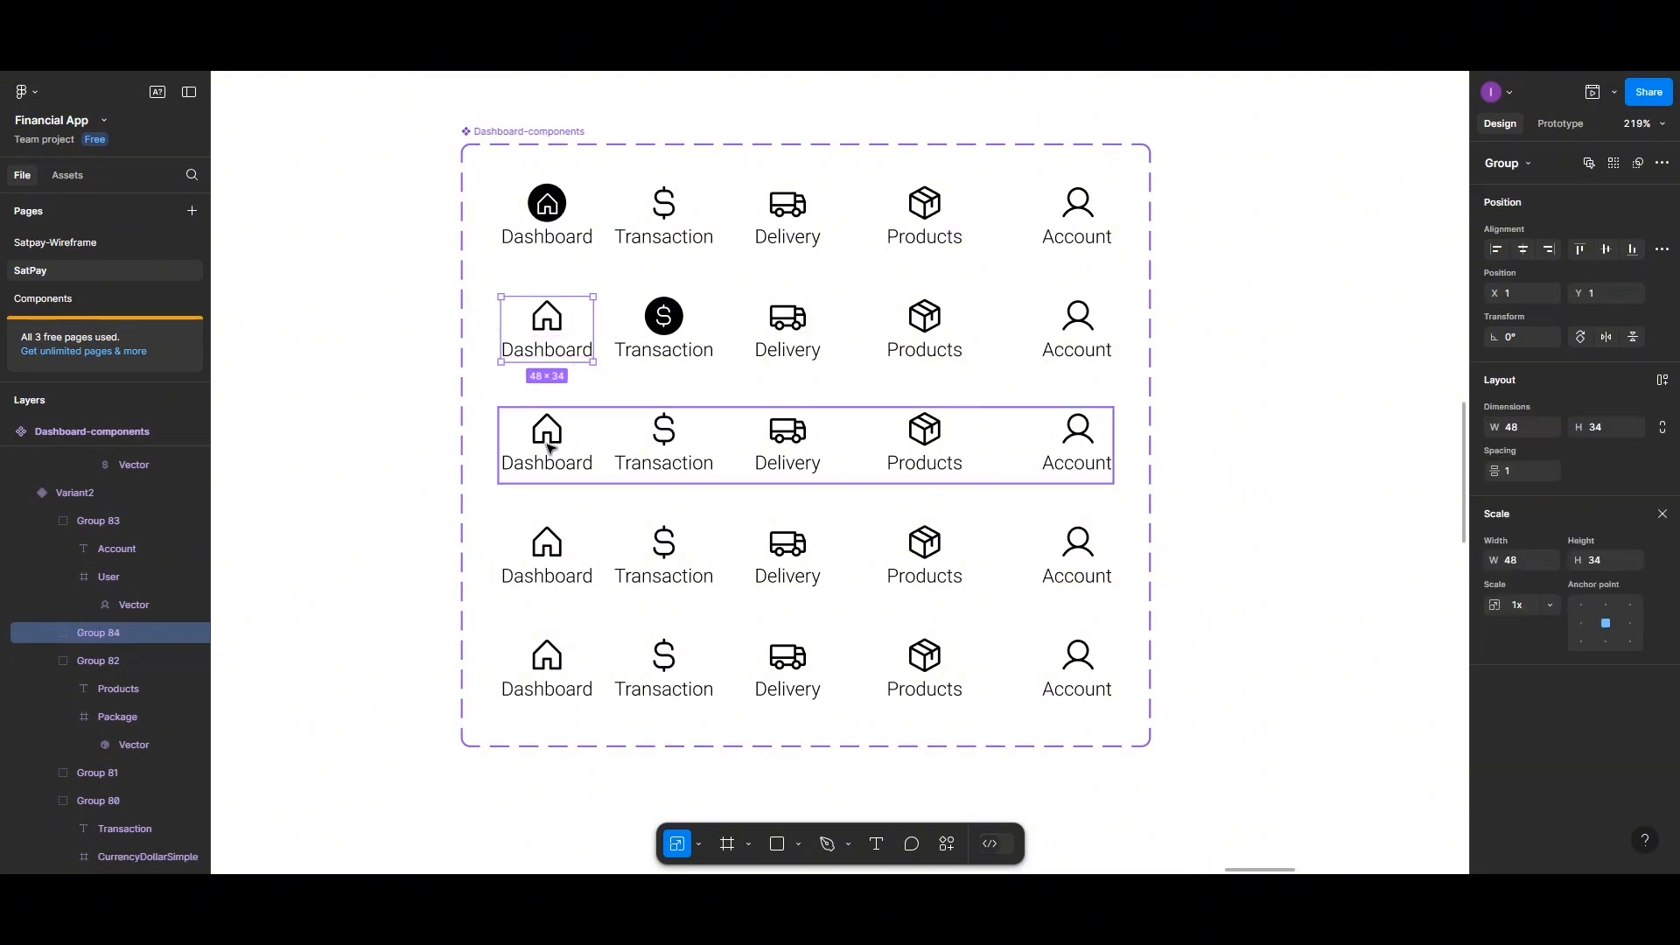
double_click(550, 445)
shift+click(565, 466)
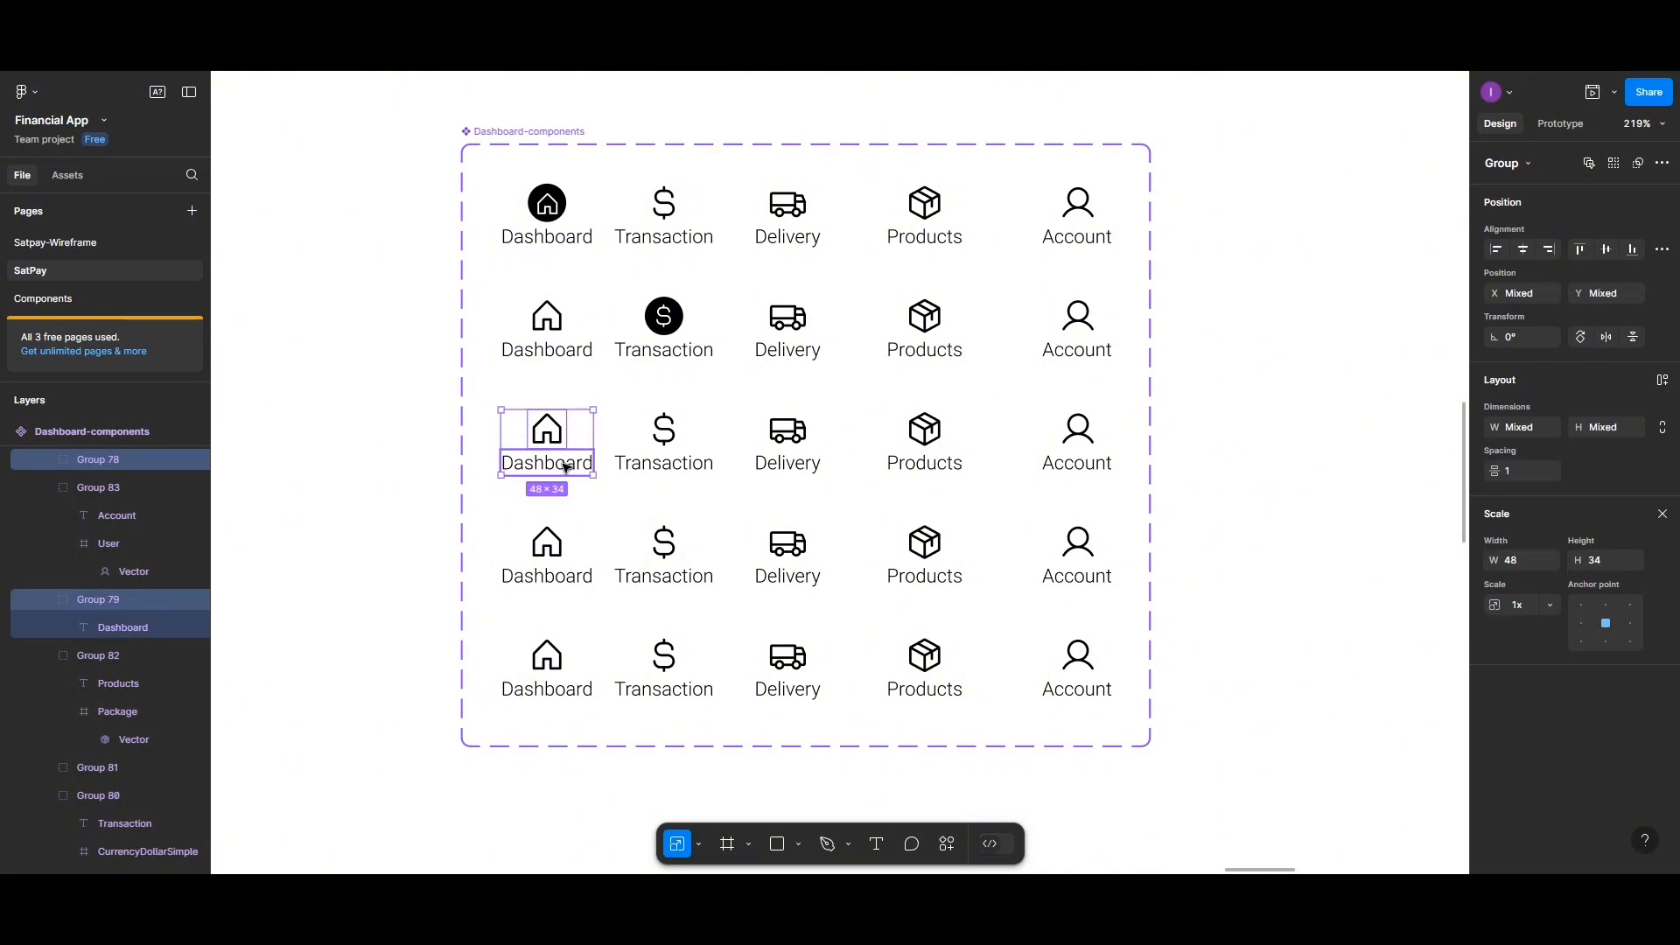
shift+click(567, 468)
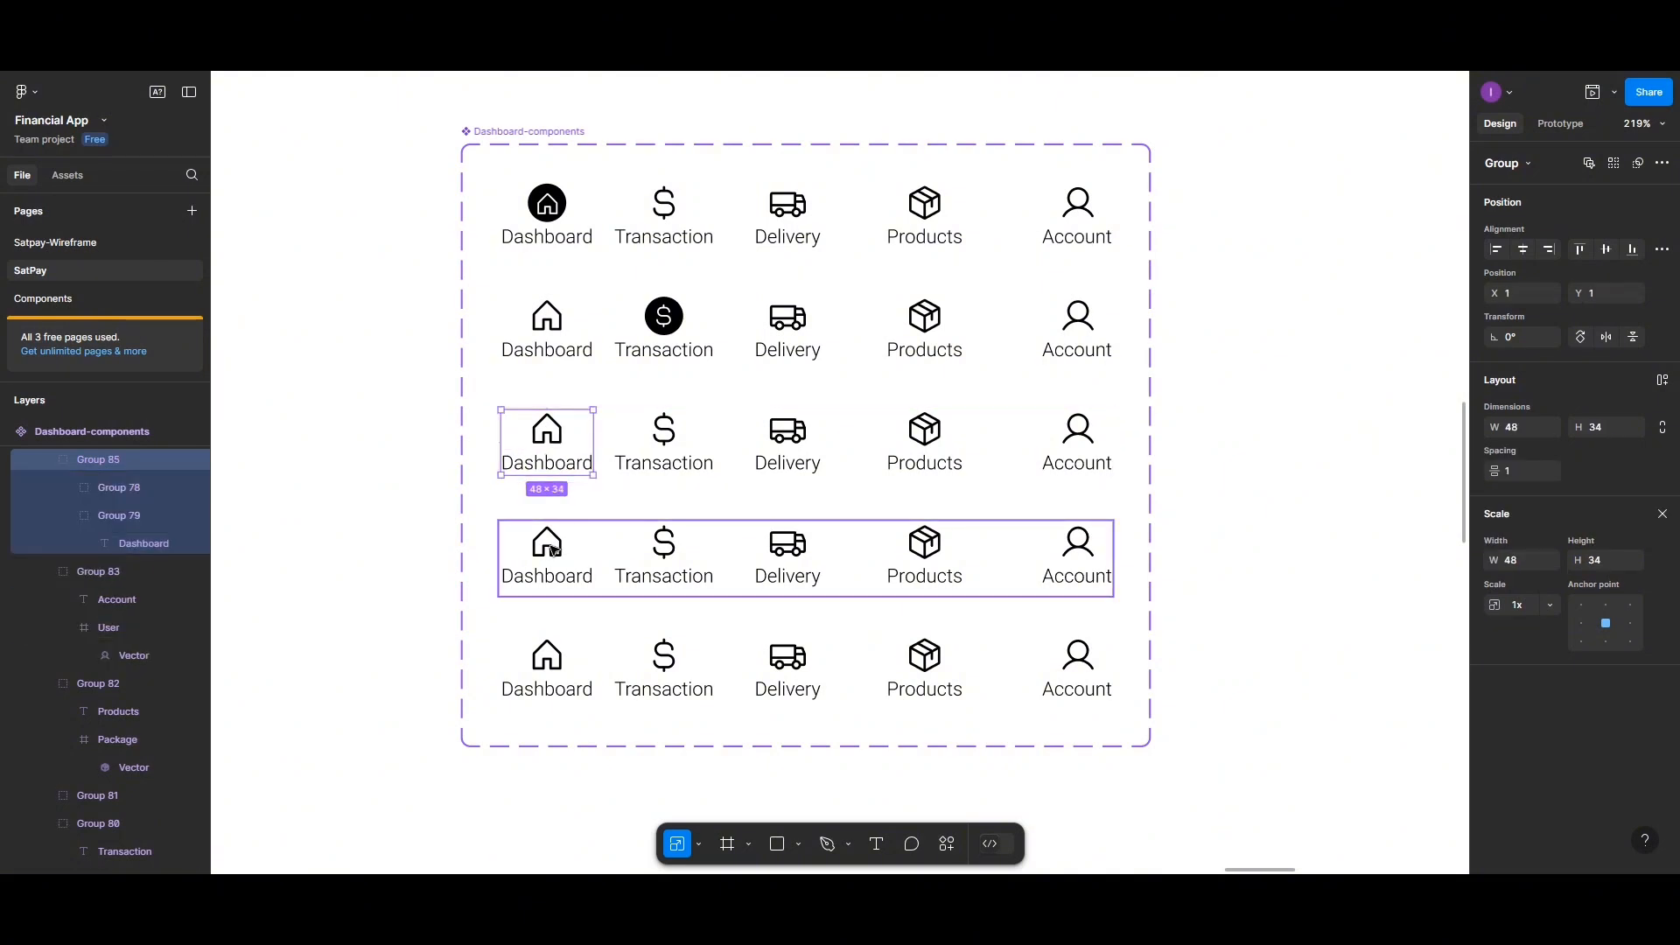
double_click(551, 550)
shift+click(573, 581)
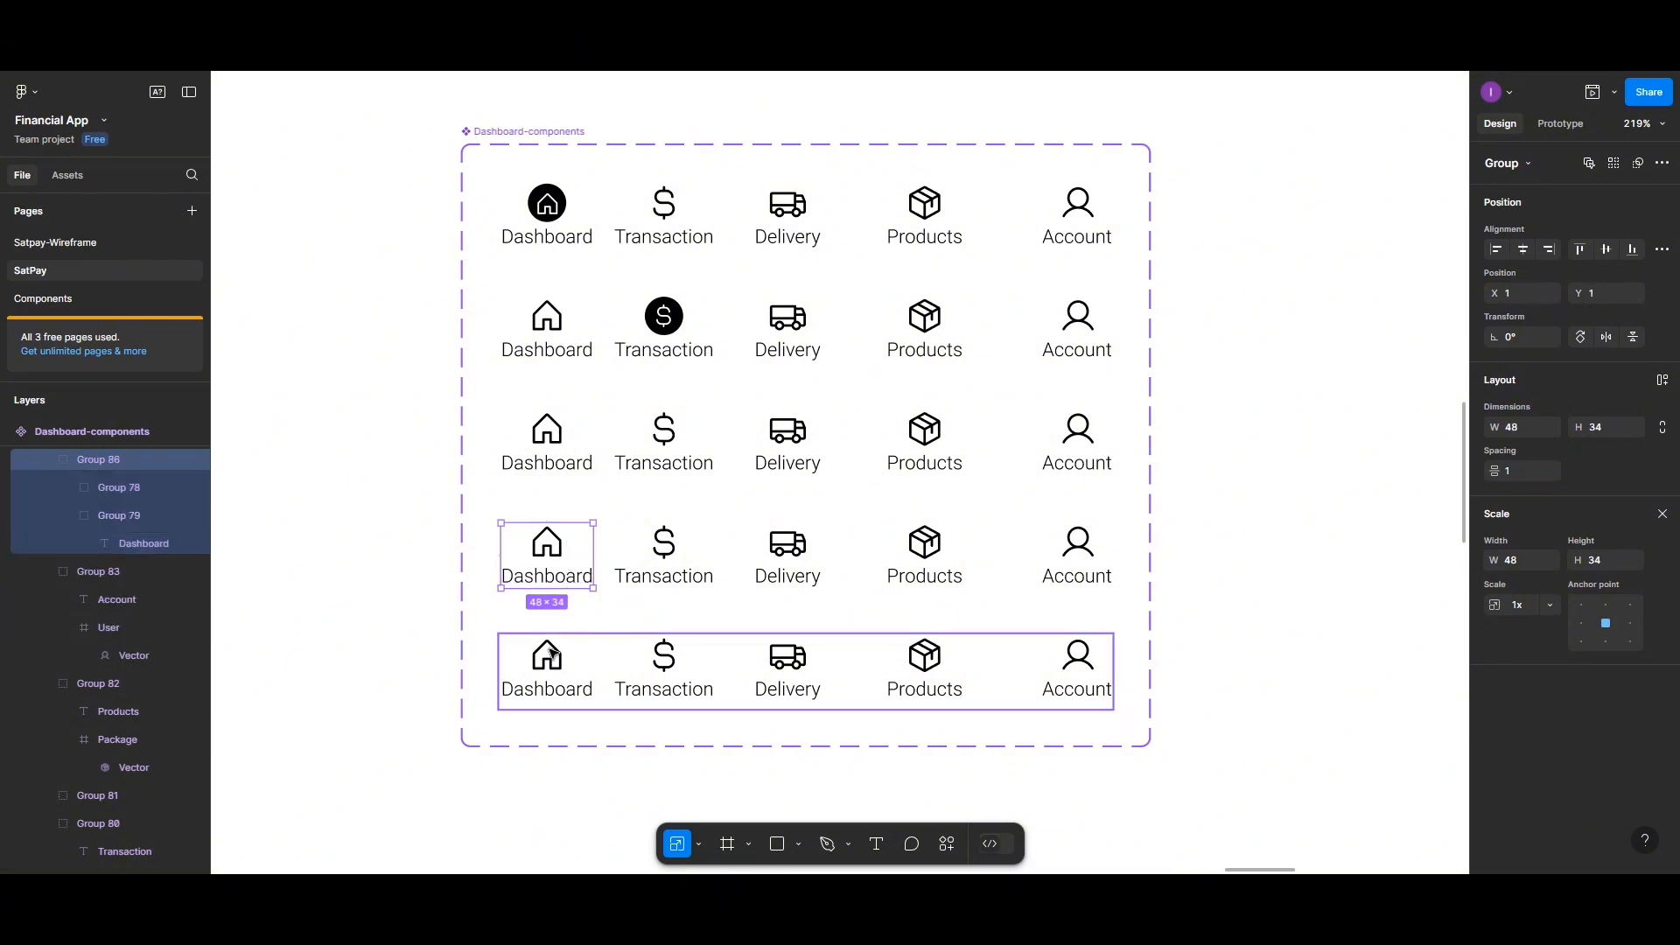
double_click(549, 659)
shift+click(573, 691)
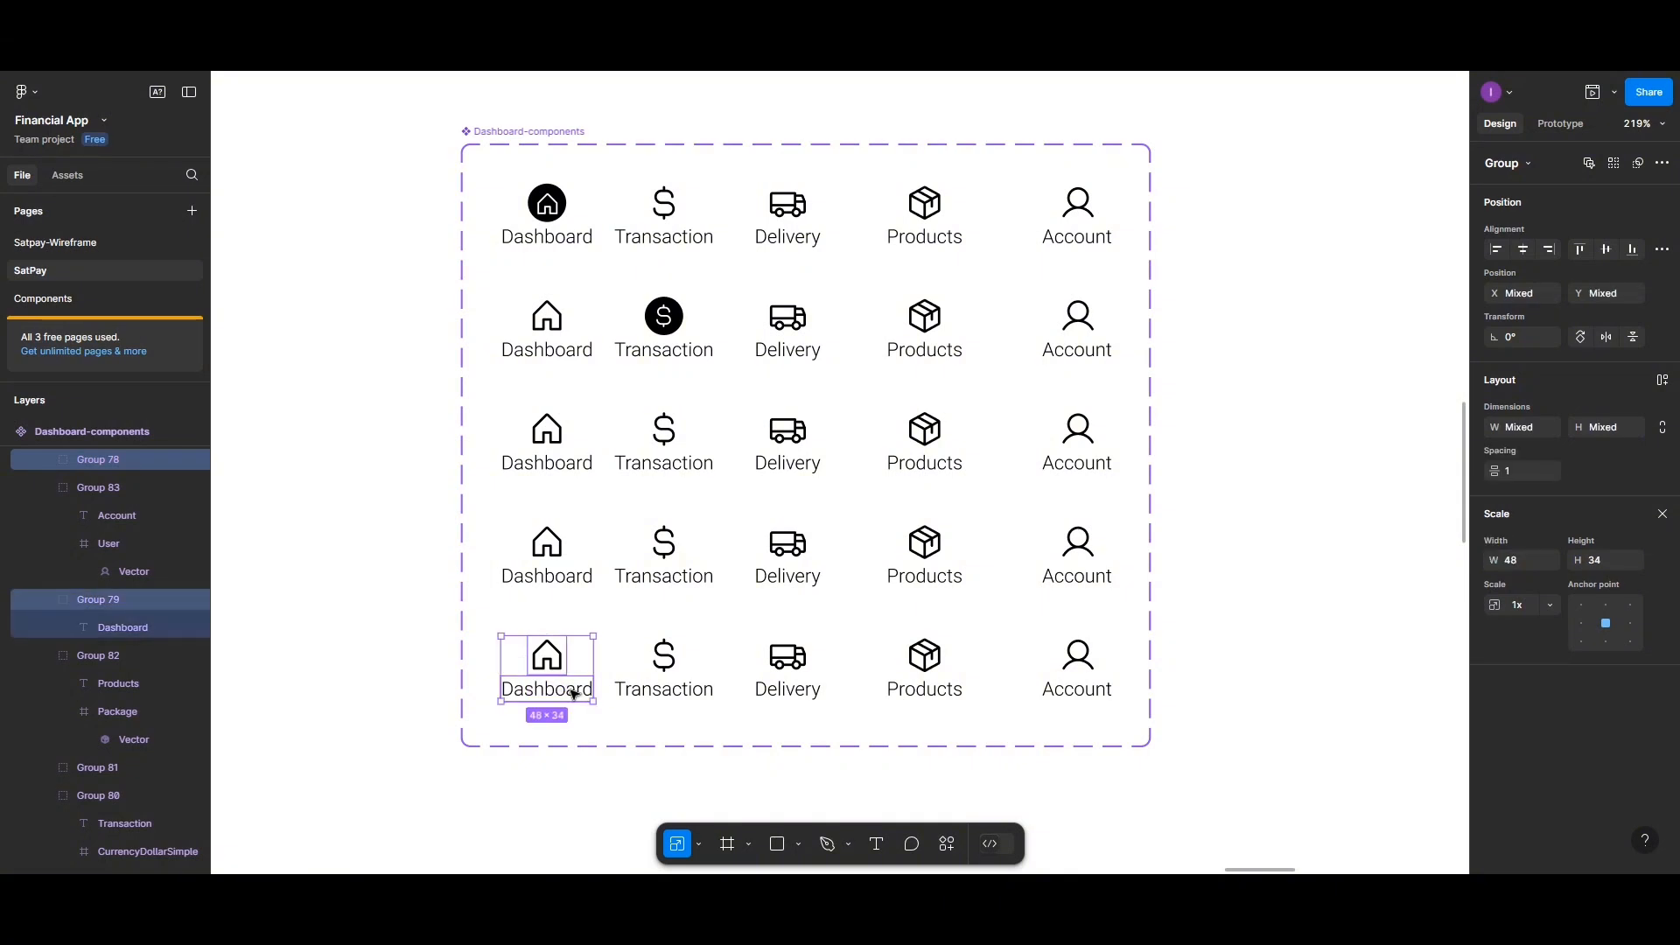
key(ctrl+g)
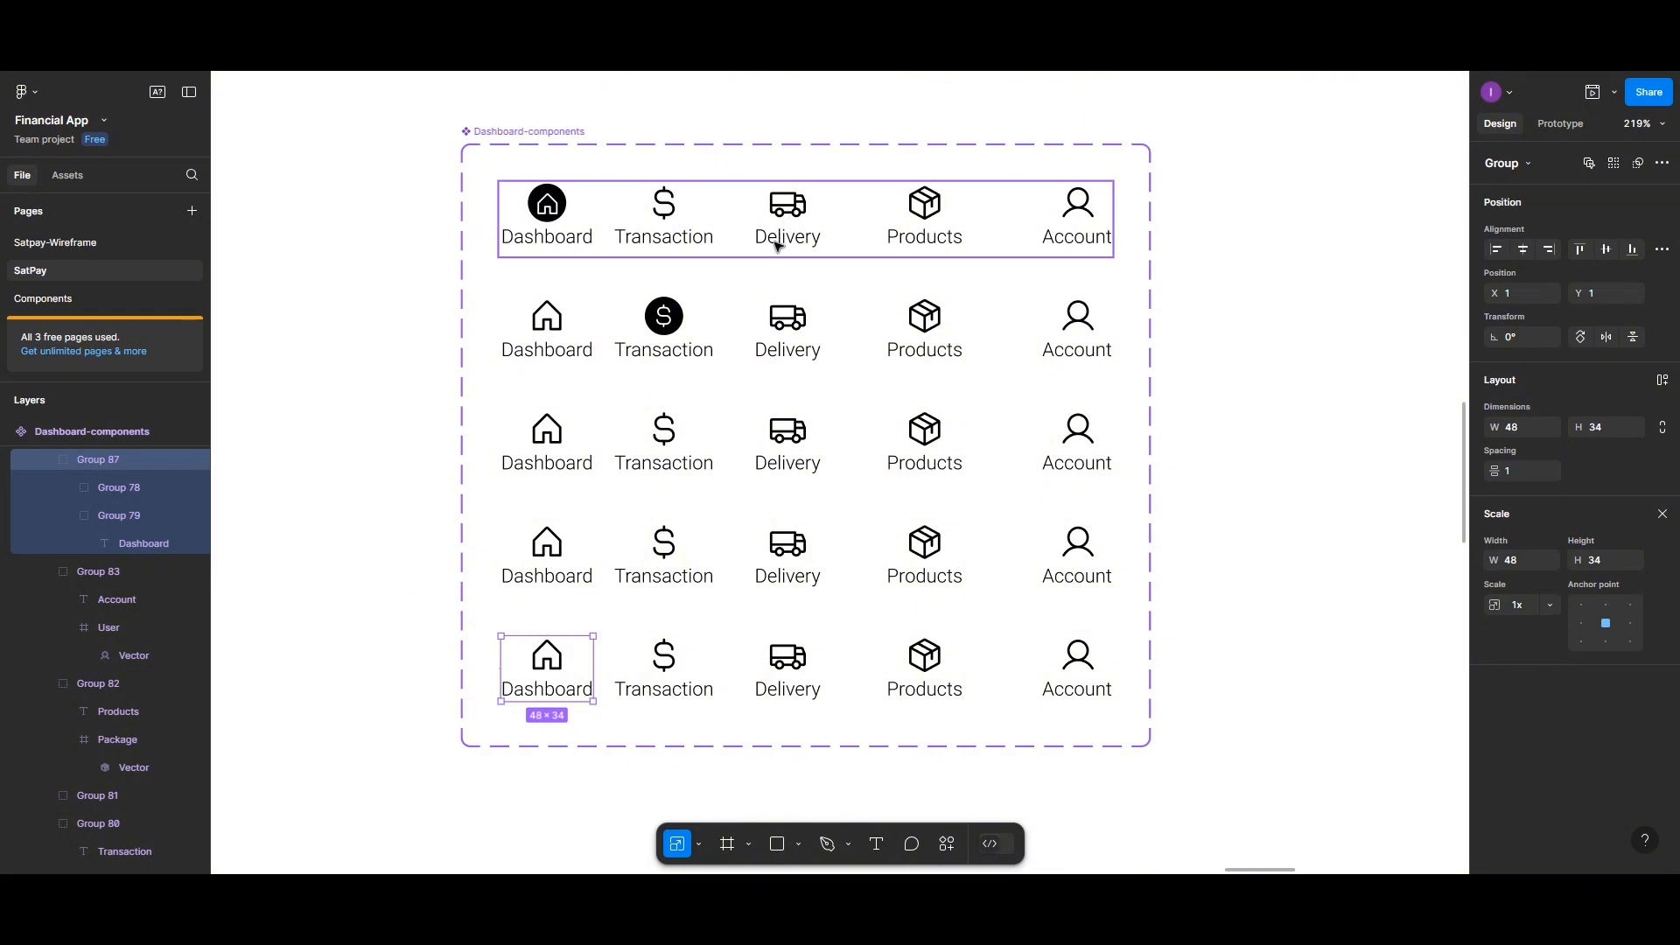
Fill the truck icon frame in the third variant black with a corner radius of 50
click(790, 435)
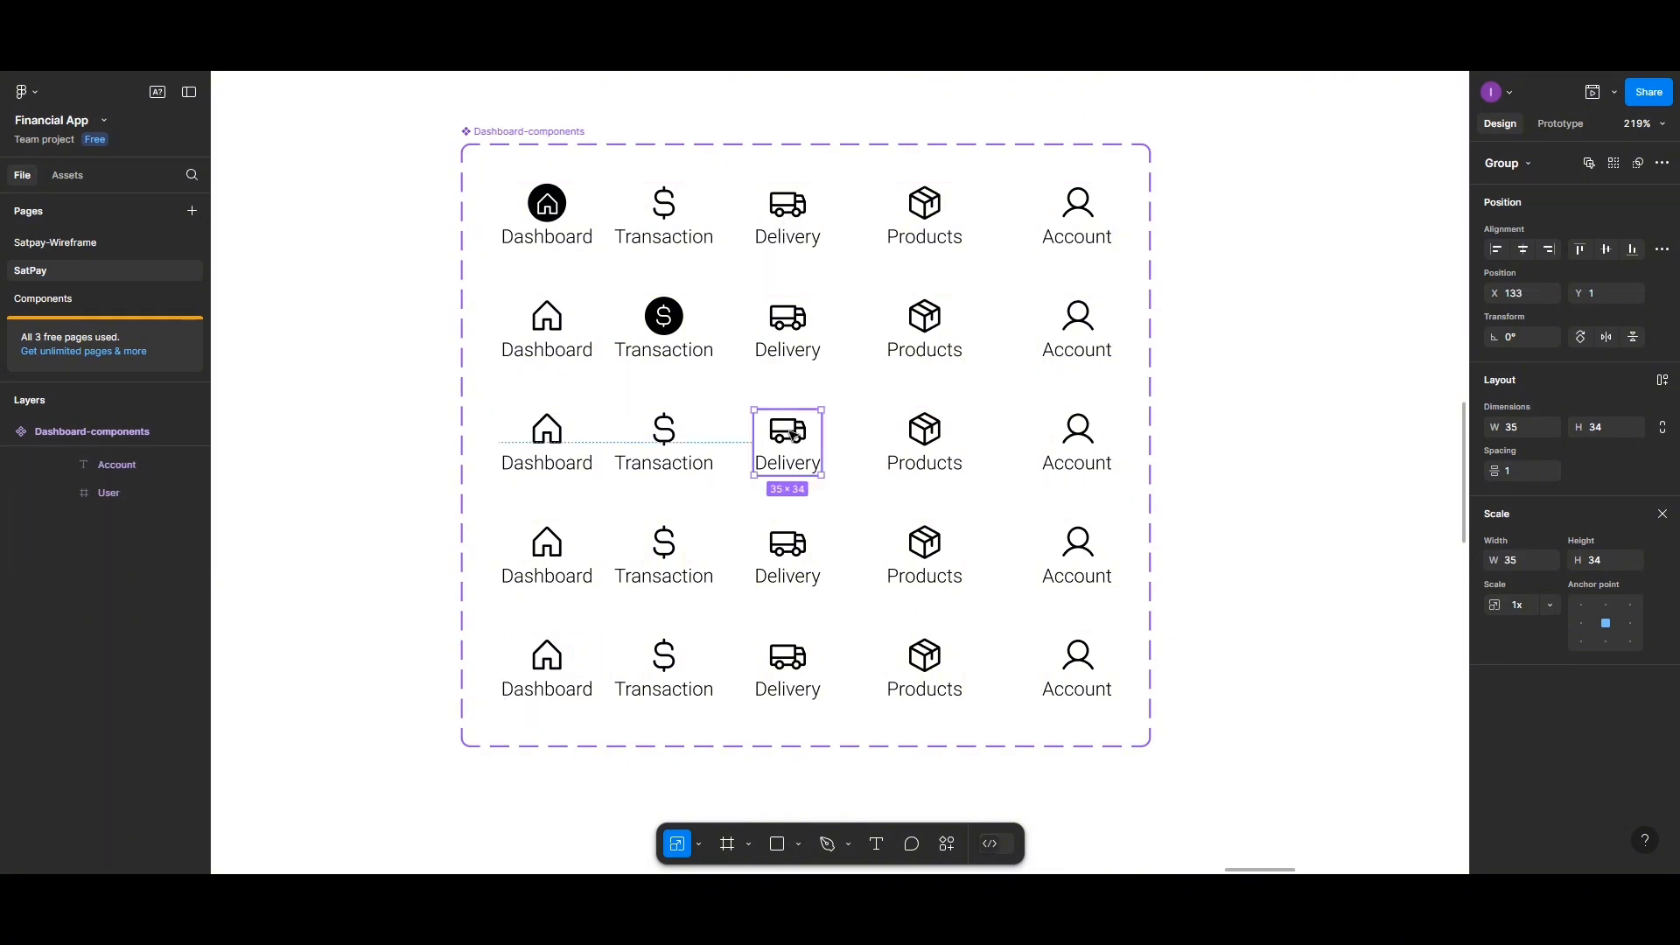
double_click(790, 435)
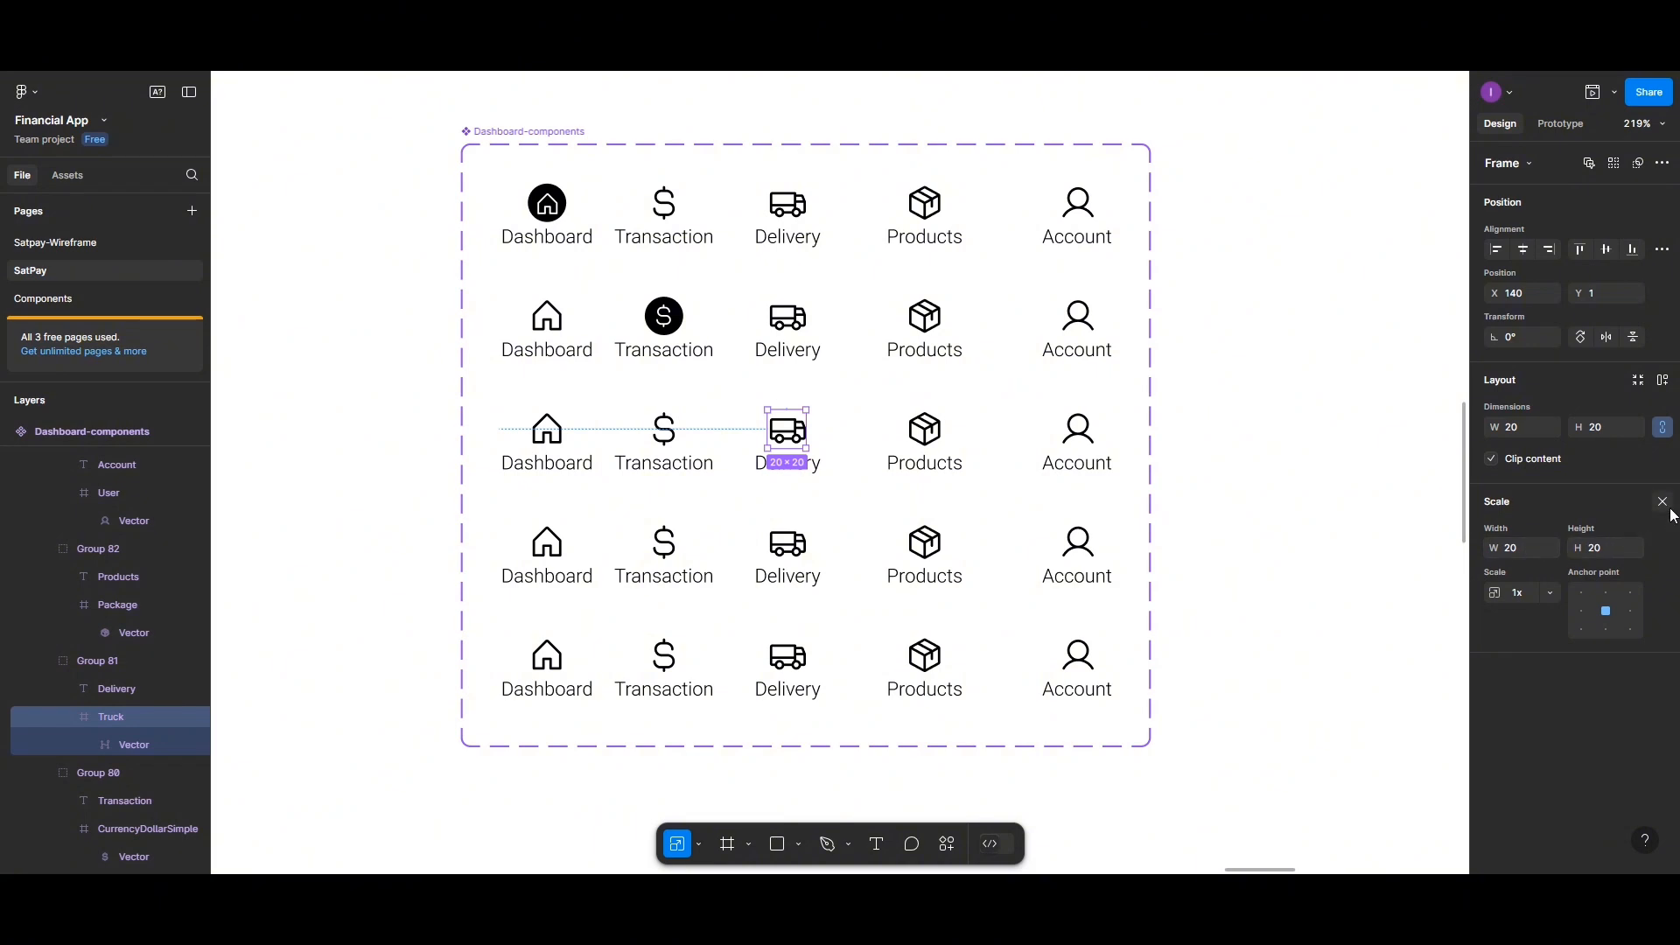
click(1663, 503)
click(1495, 625)
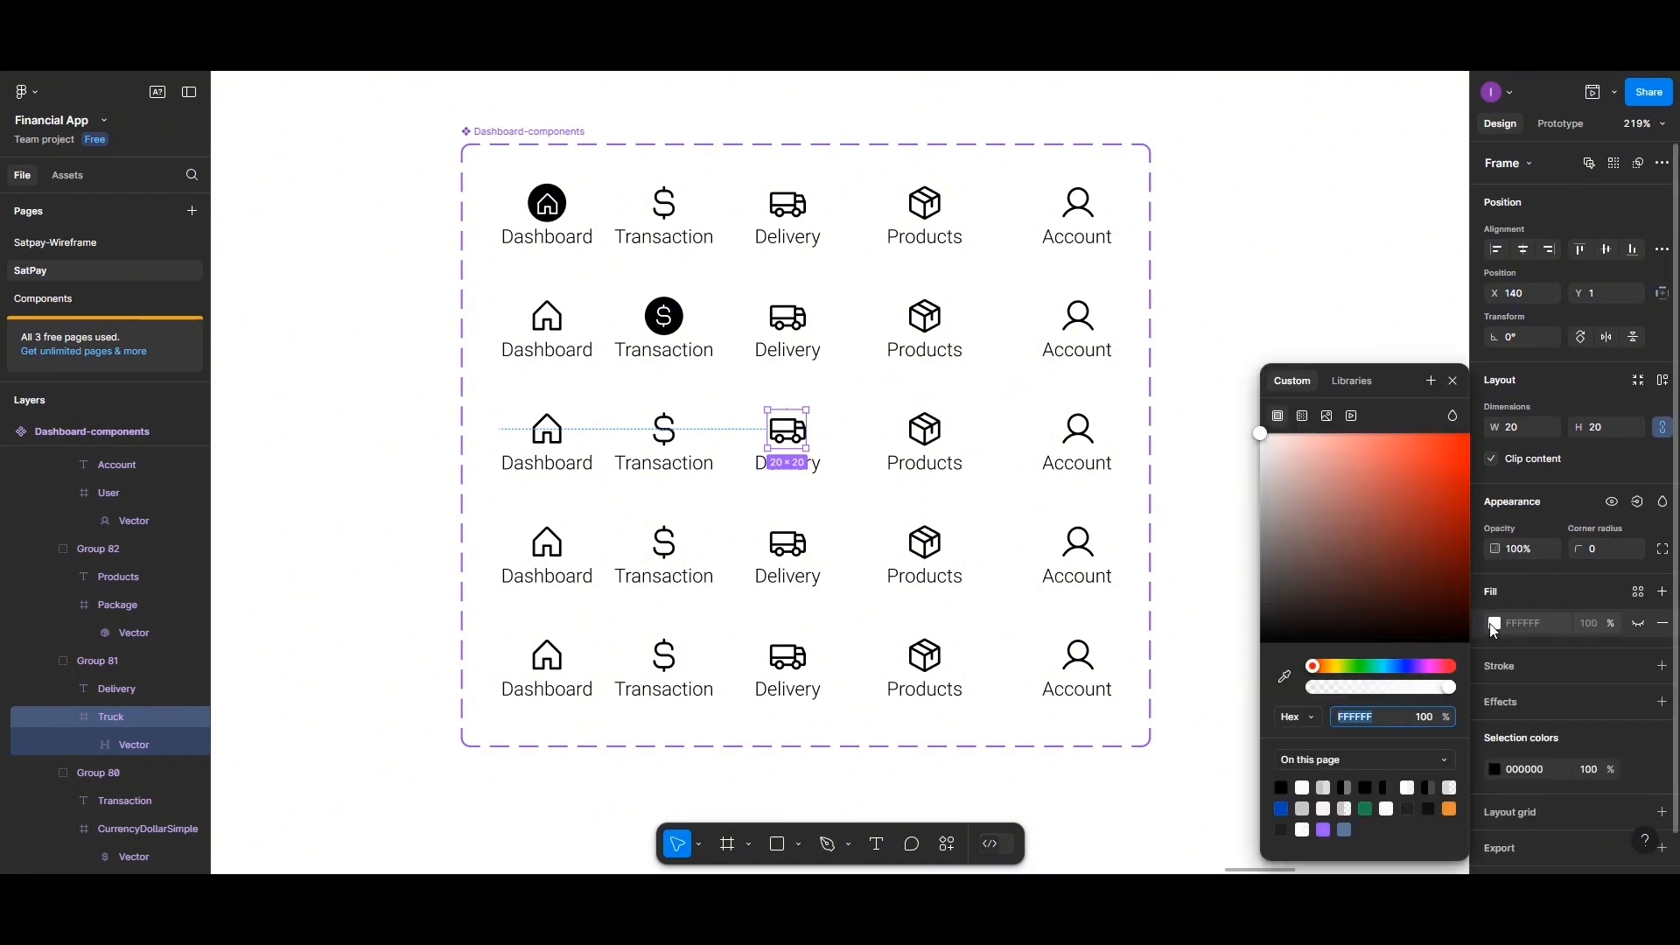
click(1282, 787)
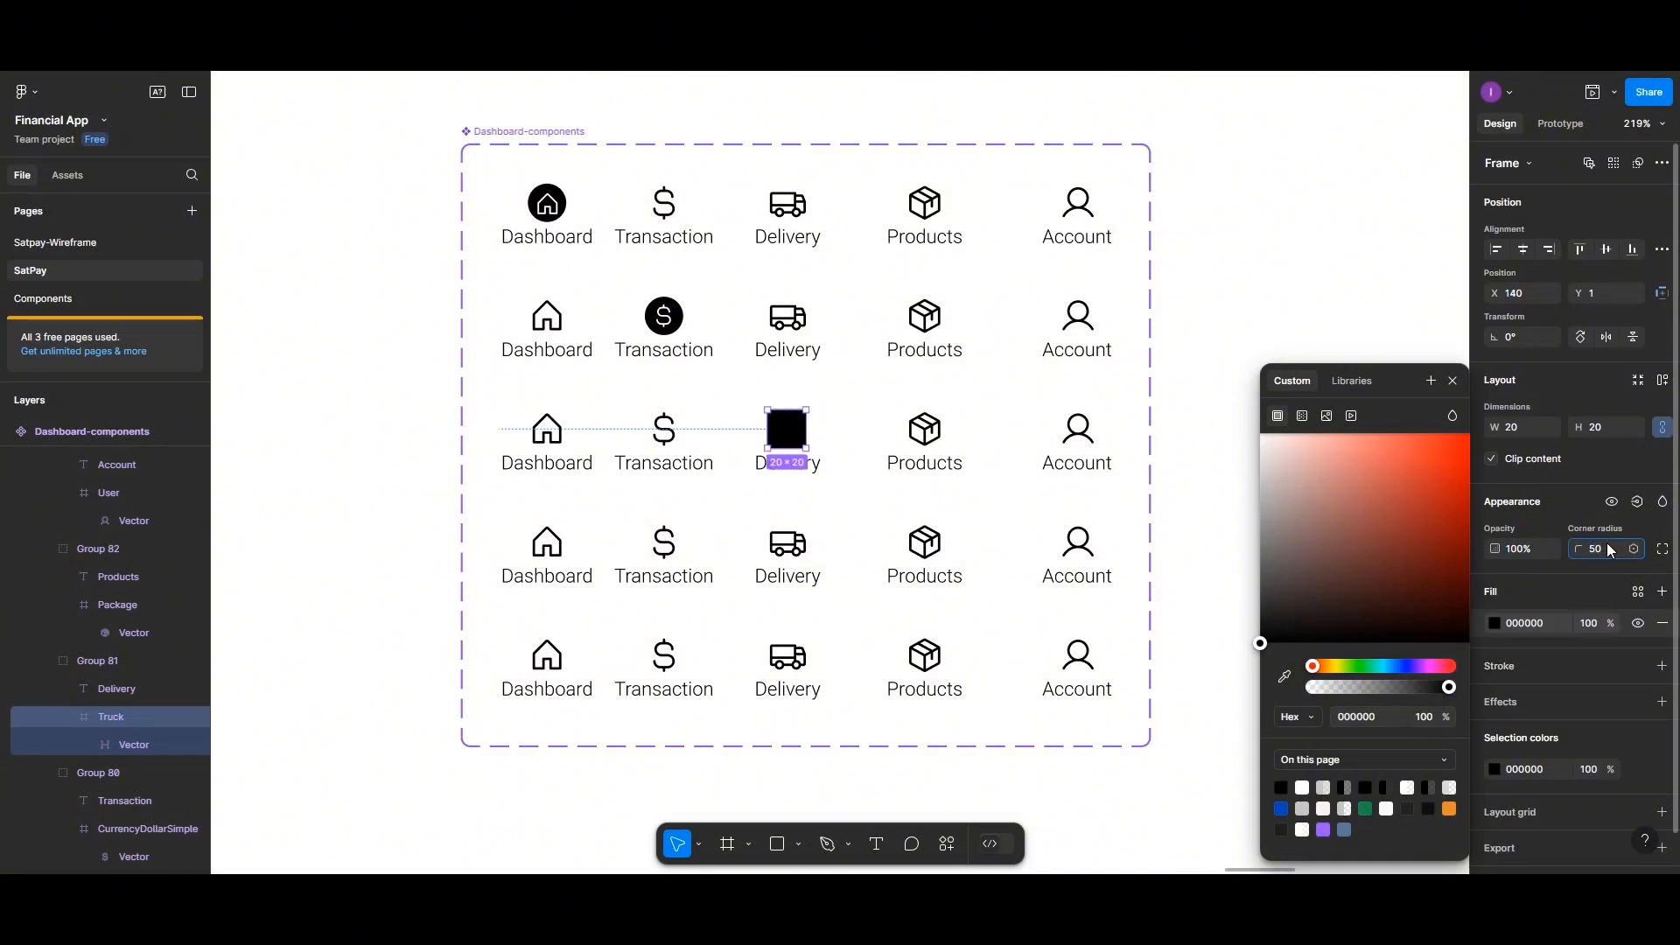
Set the truck vector's fill to white FFFFFF
click(786, 431)
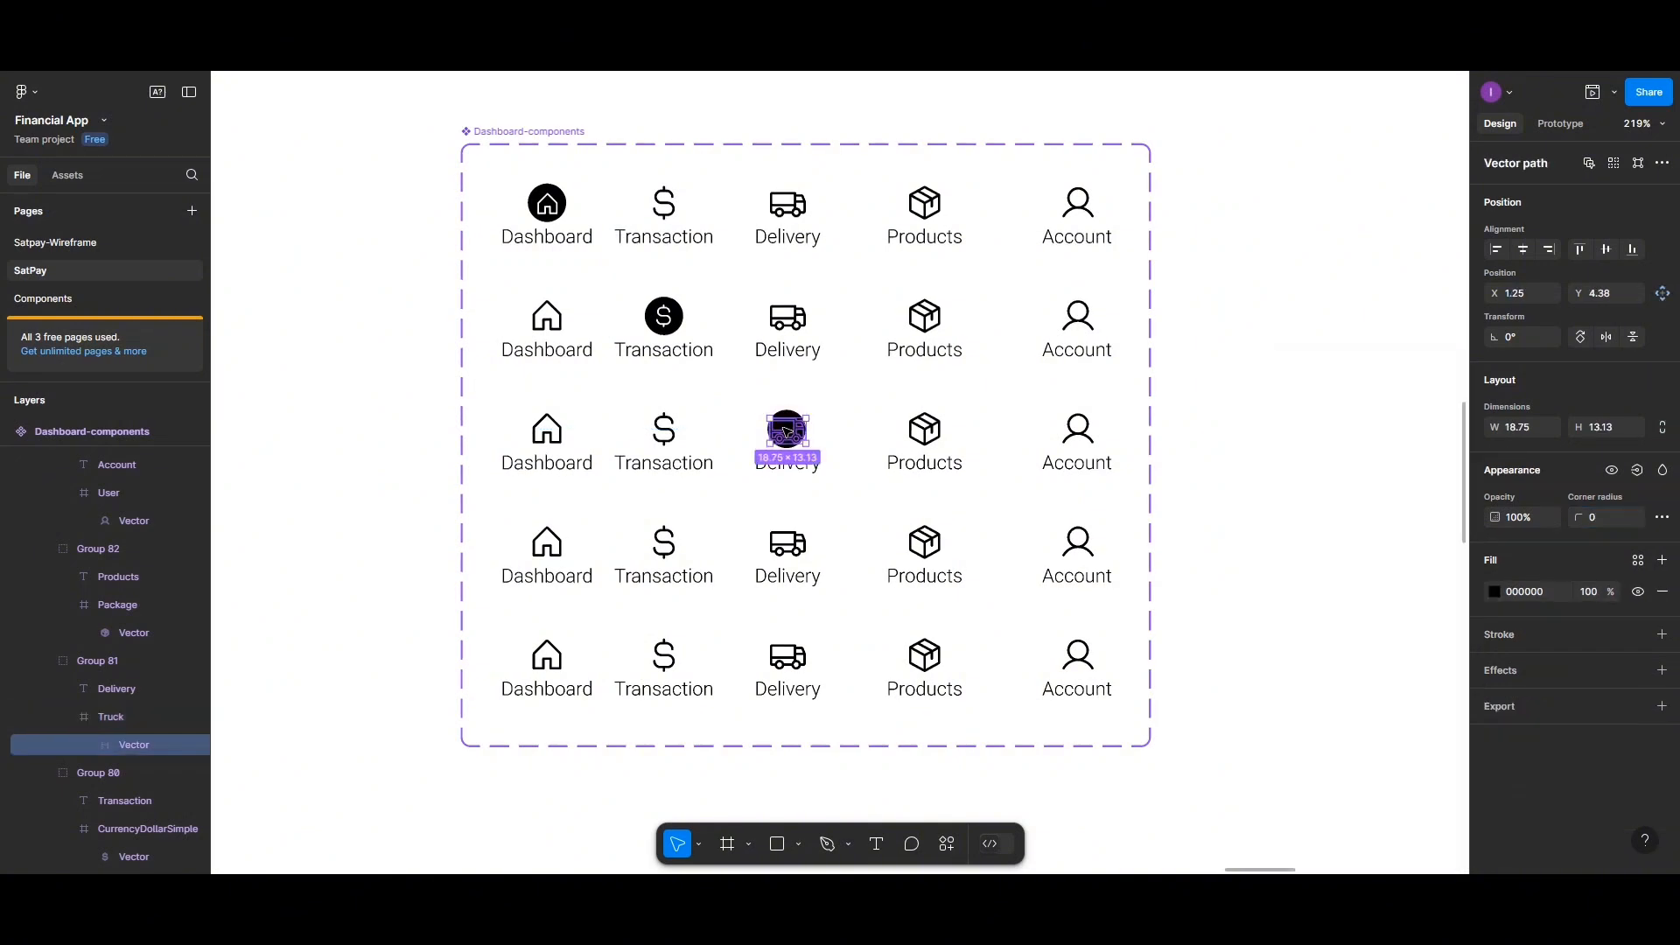
click(1495, 592)
click(1302, 788)
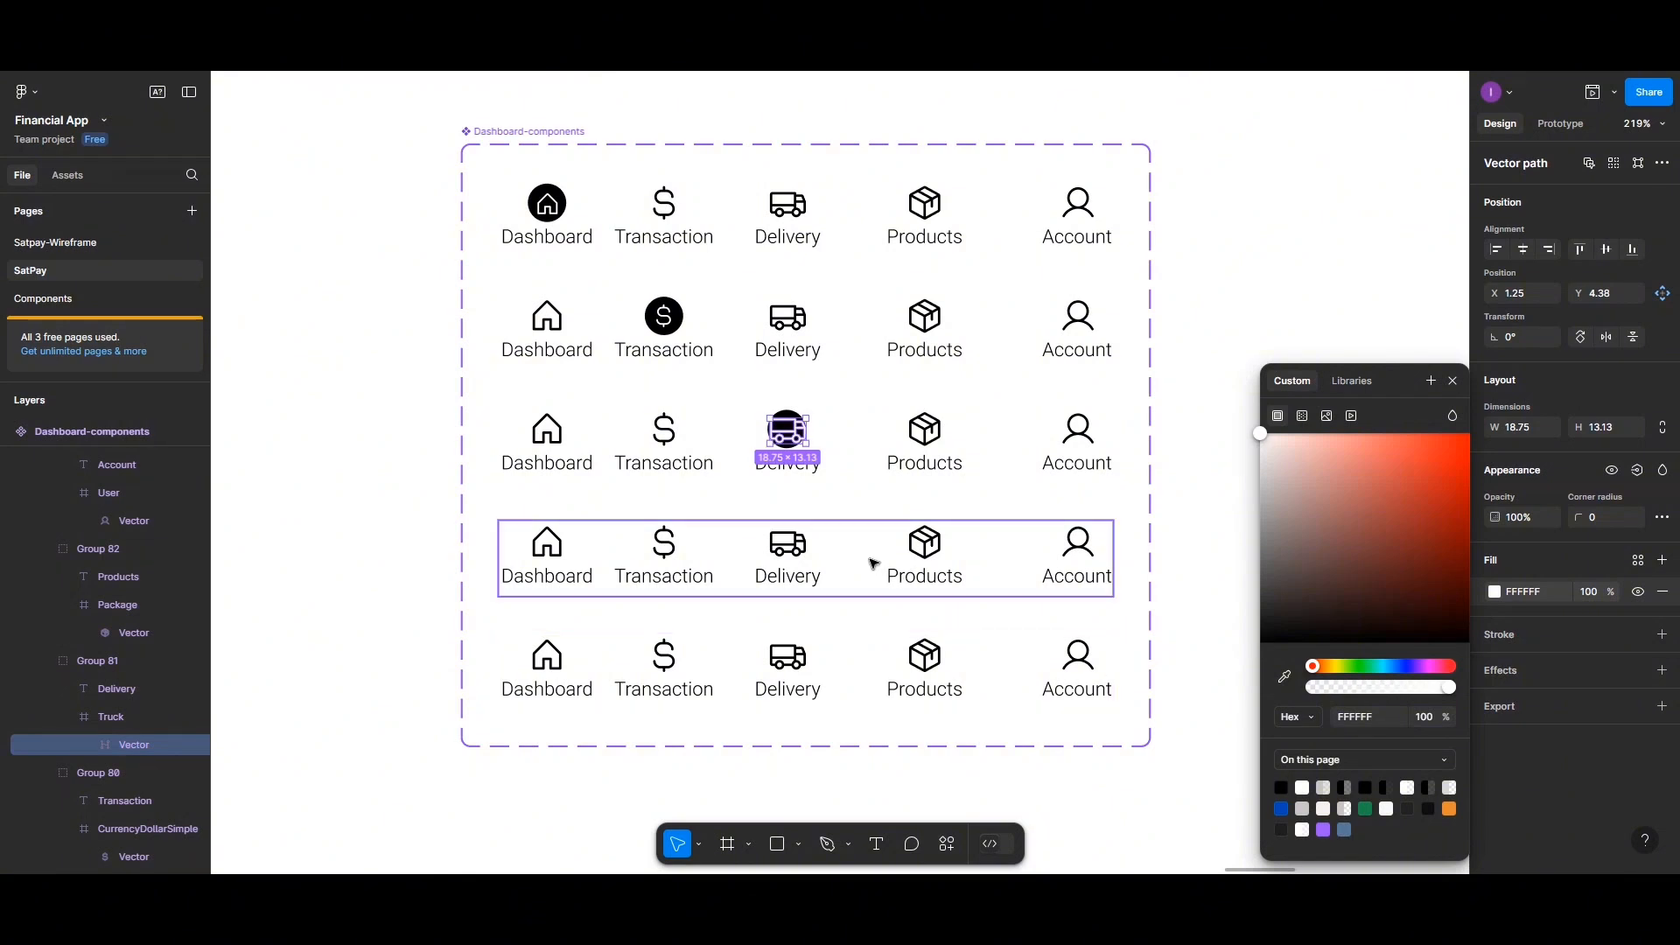
Scale the truck vector down to about 0.63x inside its circle
click(698, 845)
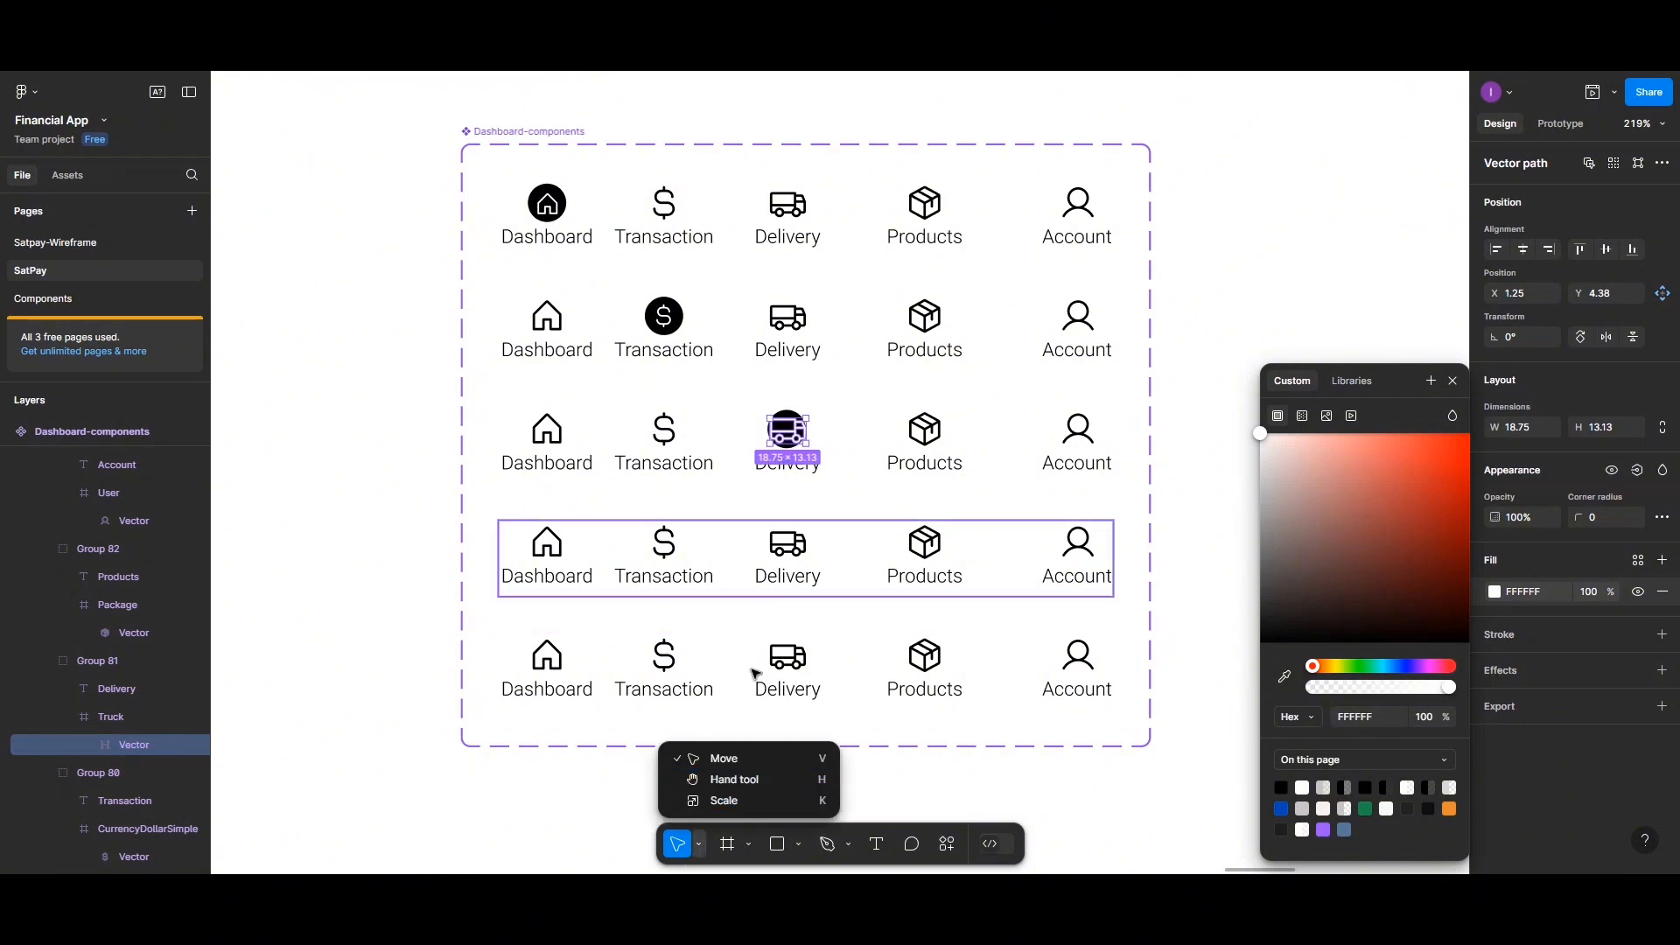
click(724, 801)
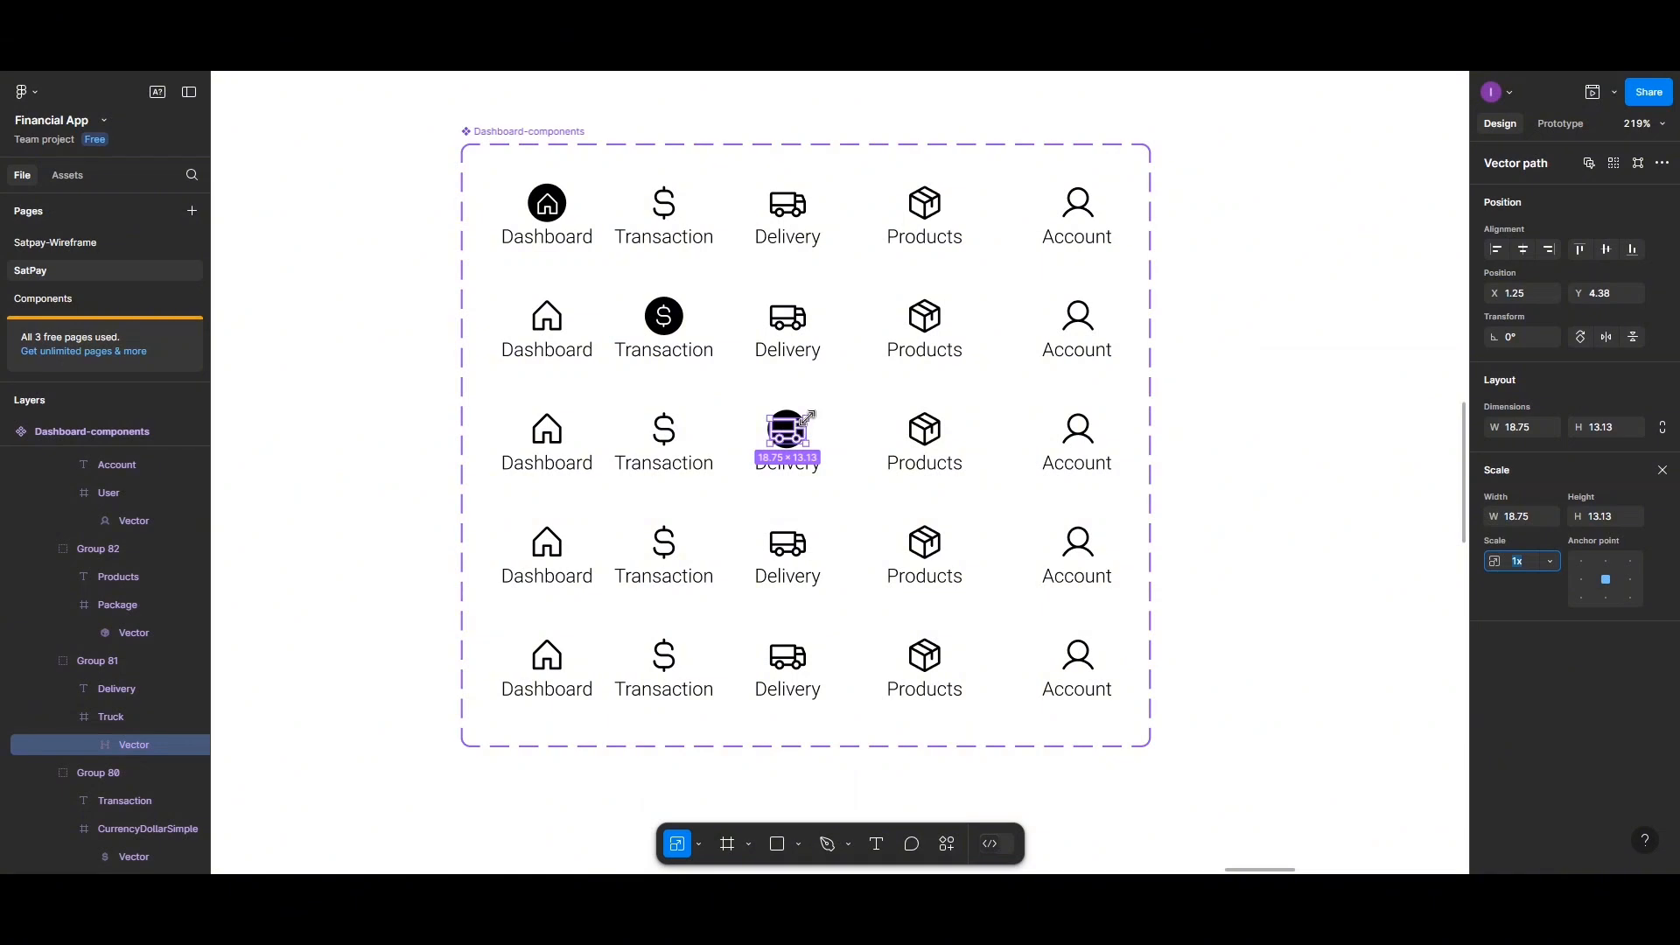
drag(806, 417, 794, 426)
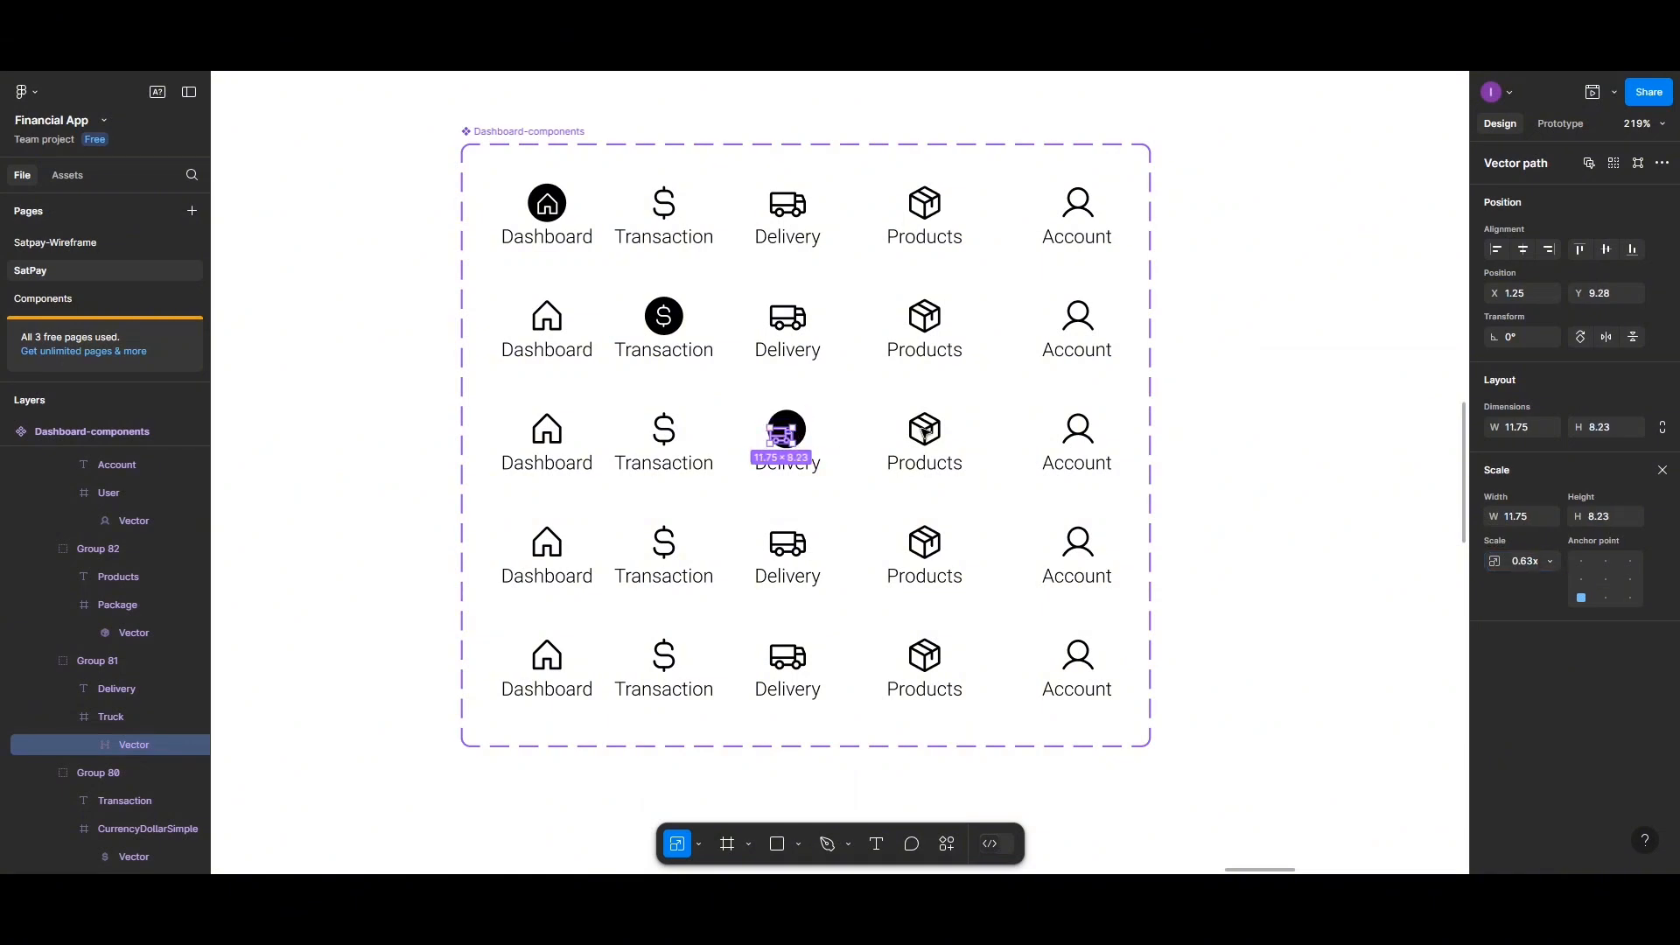
click(698, 845)
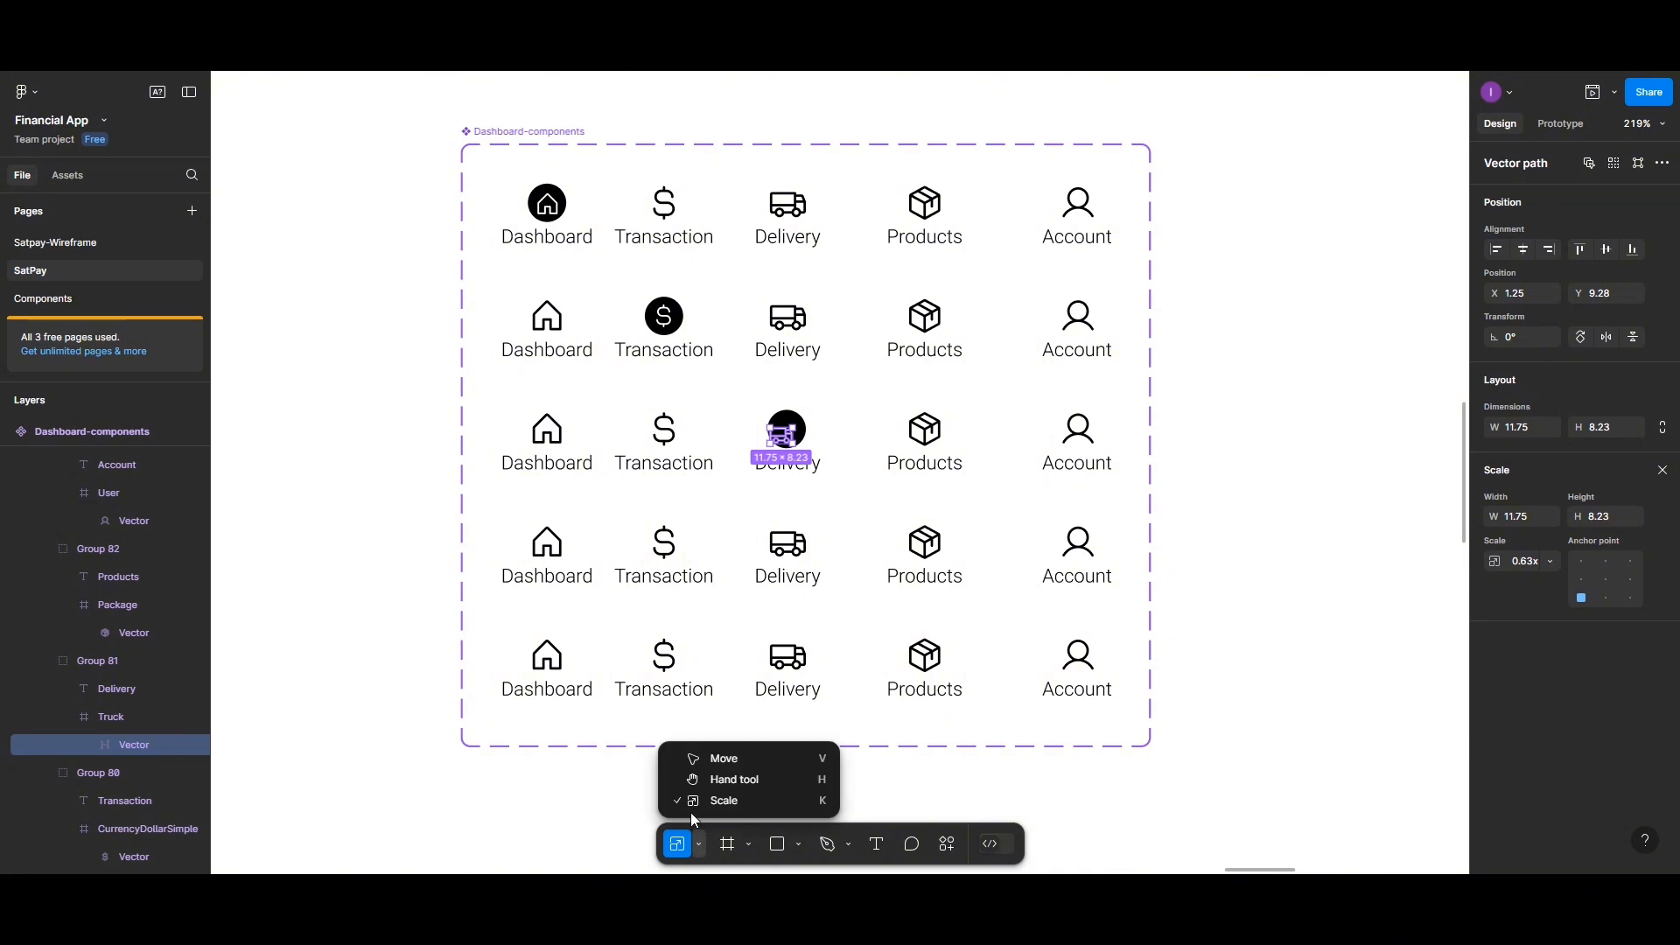
Nudge the truck vector so it sits centred inside its black circle
click(724, 759)
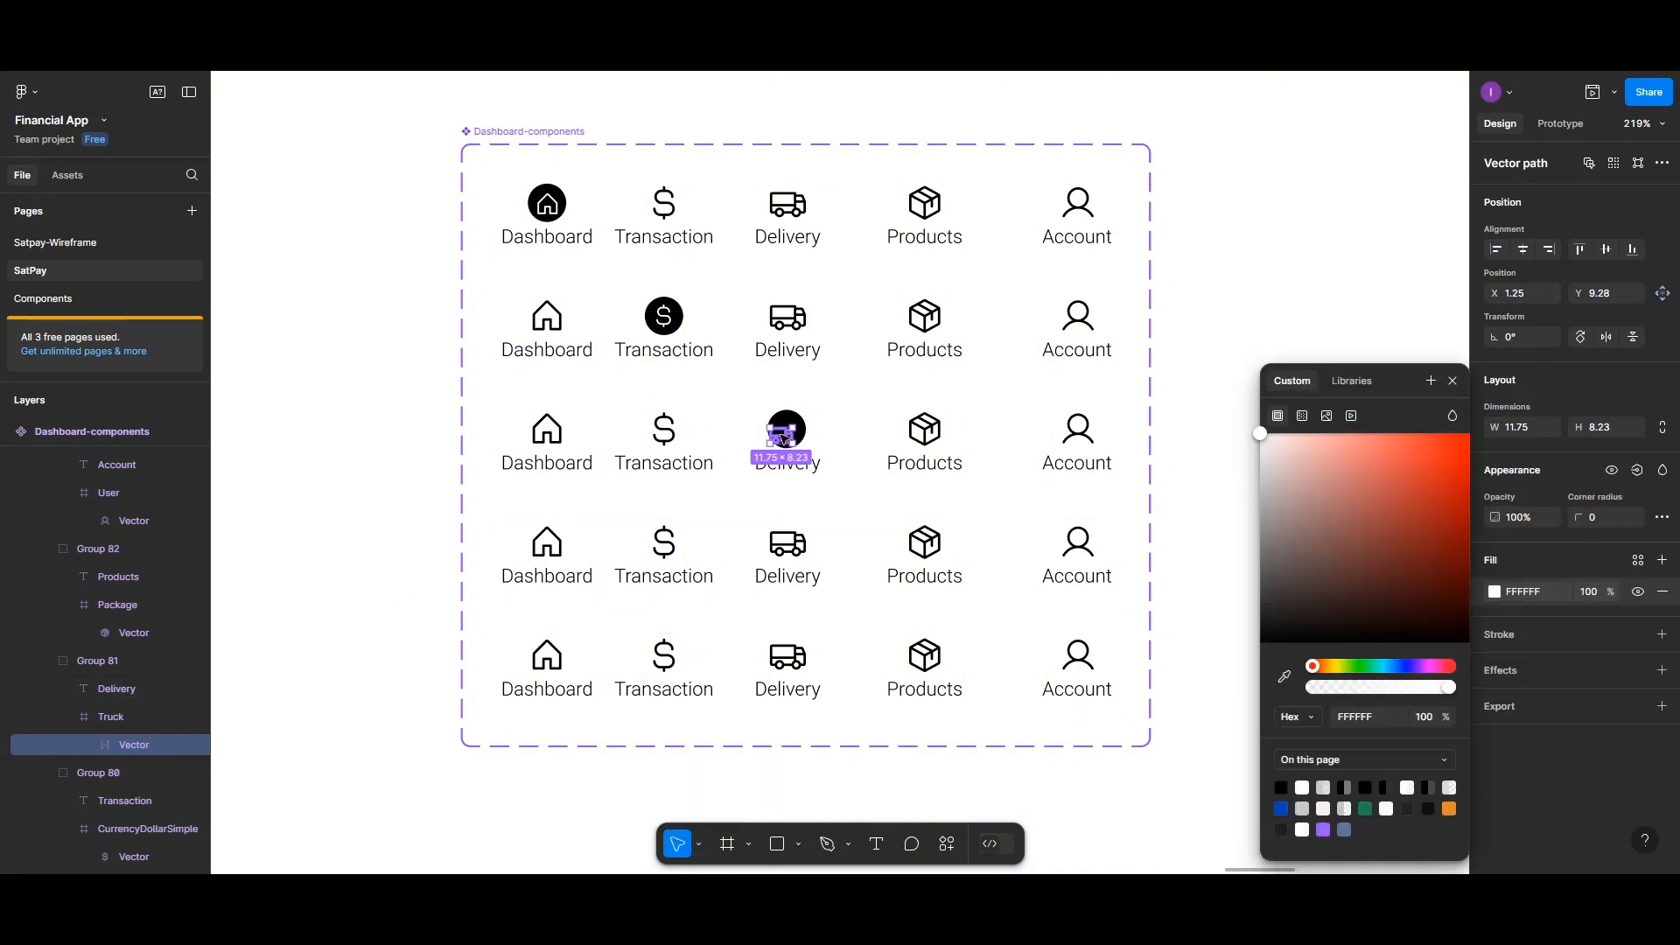
drag(781, 435, 786, 428)
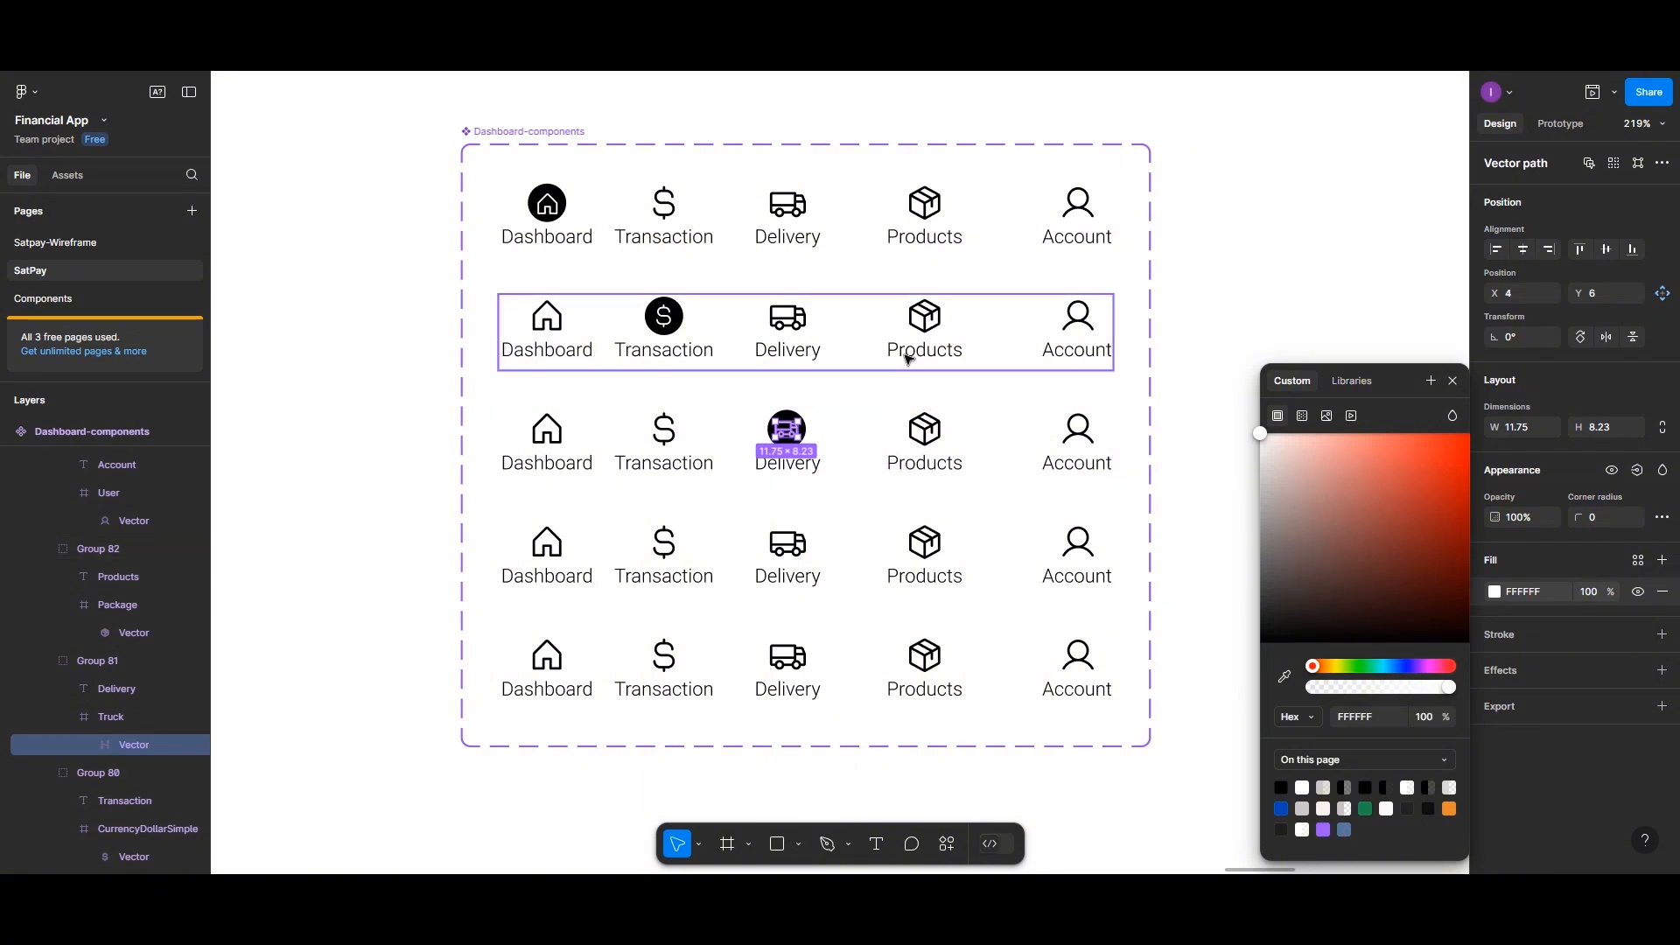
Fill the package icon frame in the fourth variant black and set its corner radius to 50
click(927, 554)
click(927, 551)
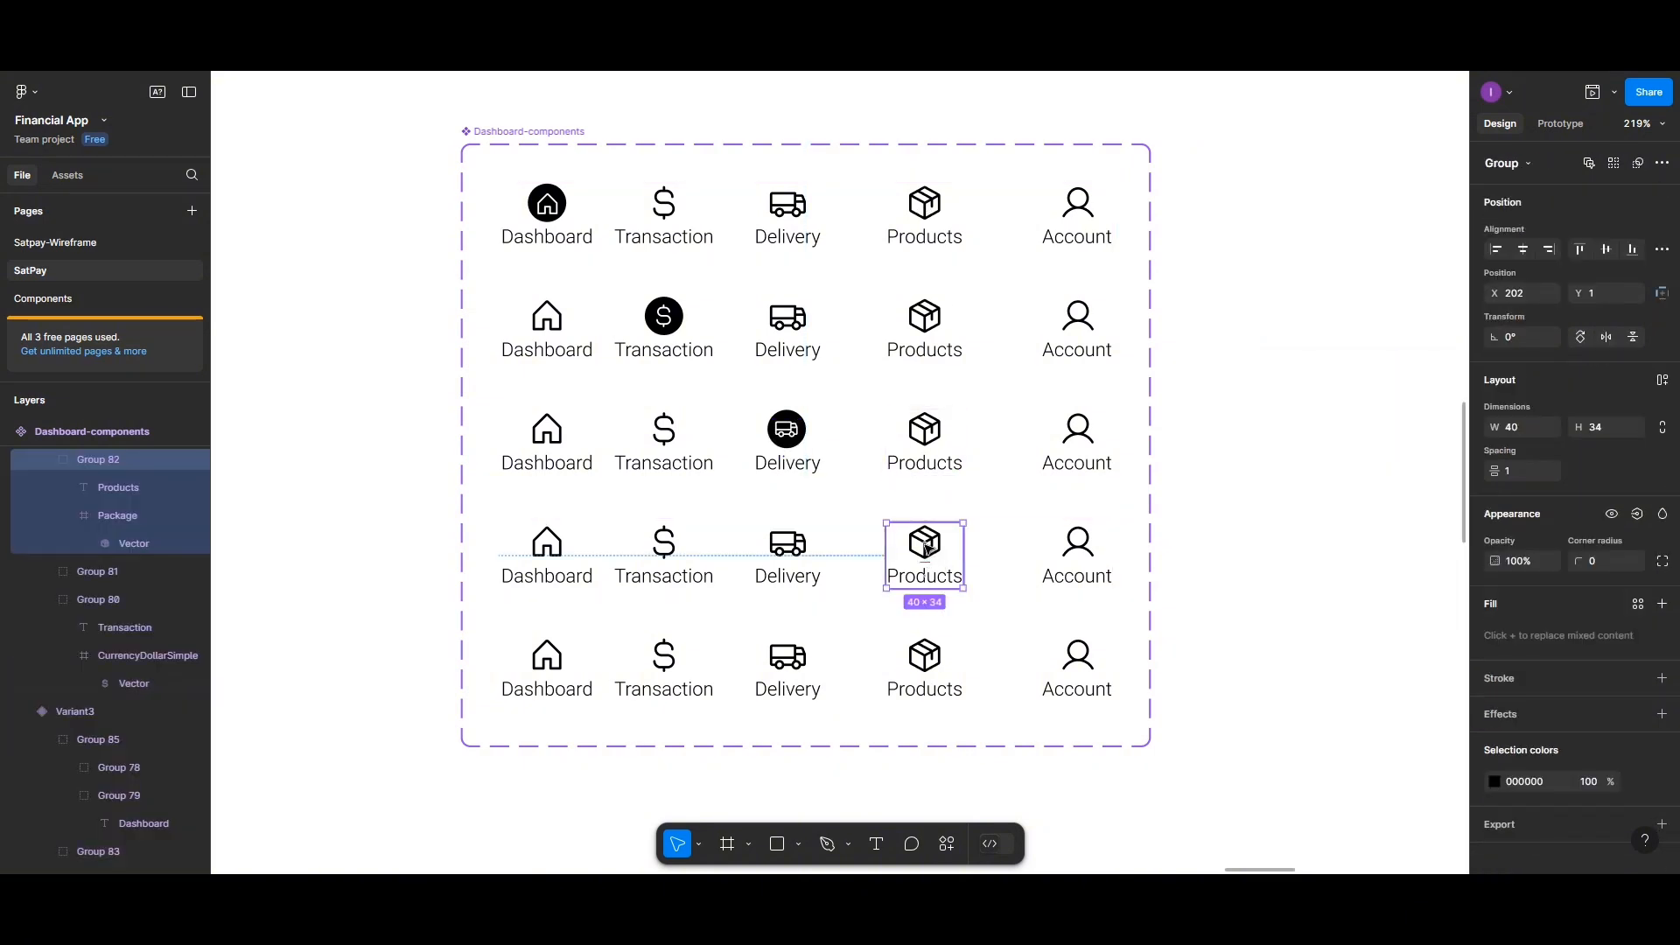
double_click(926, 544)
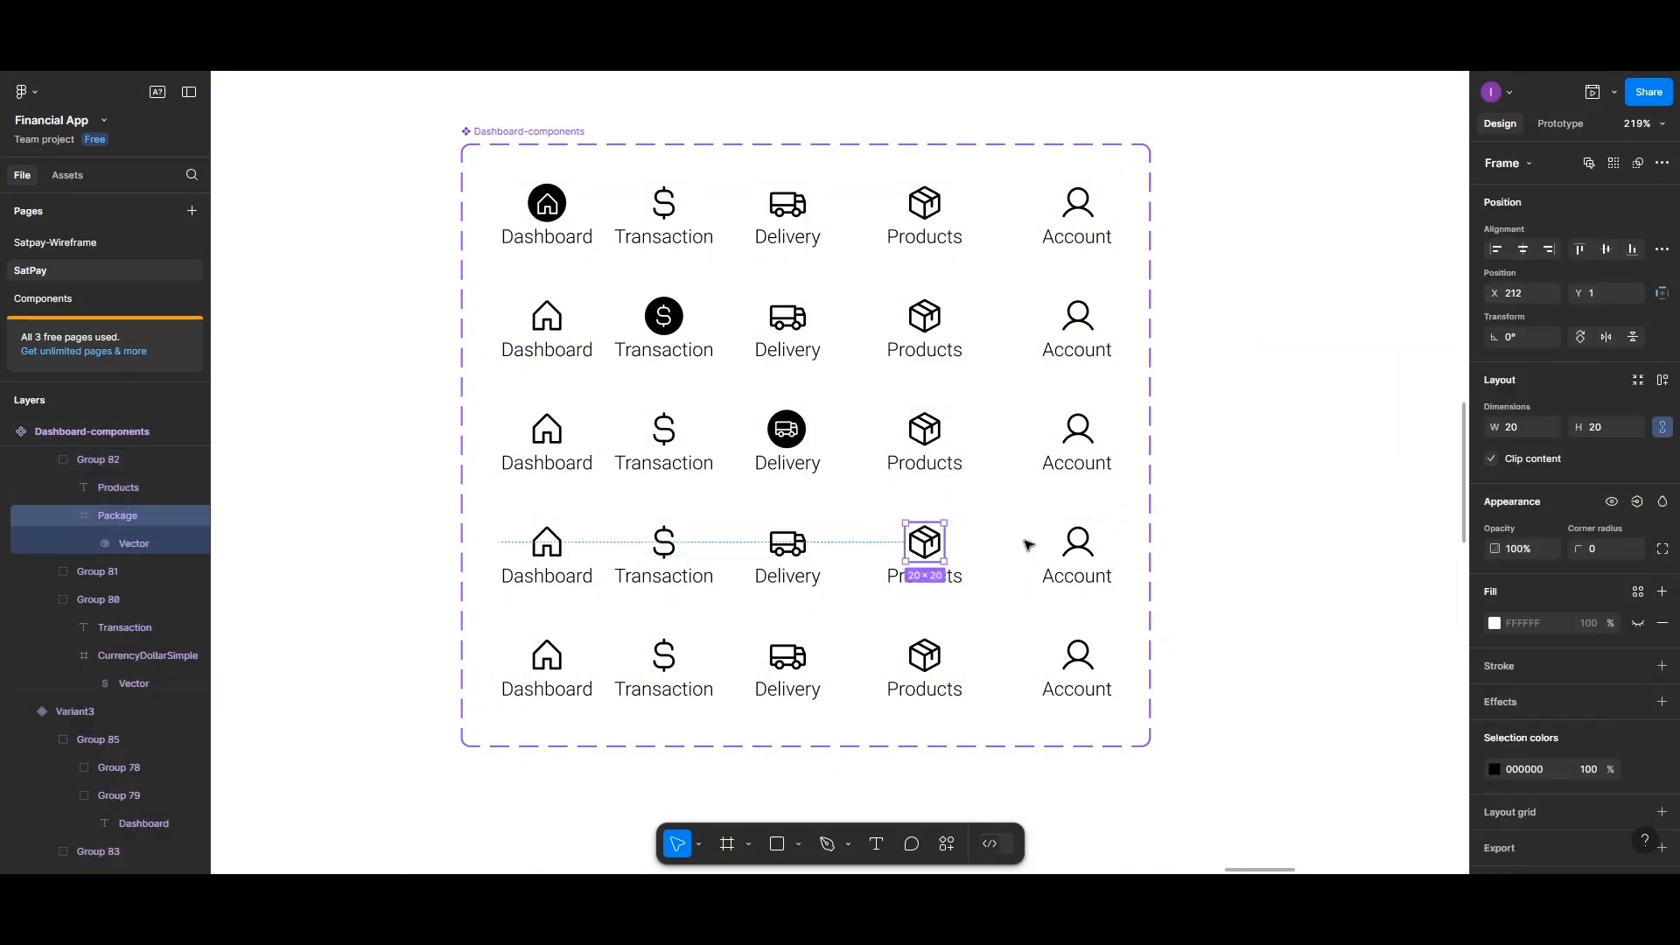
click(1494, 623)
click(1261, 643)
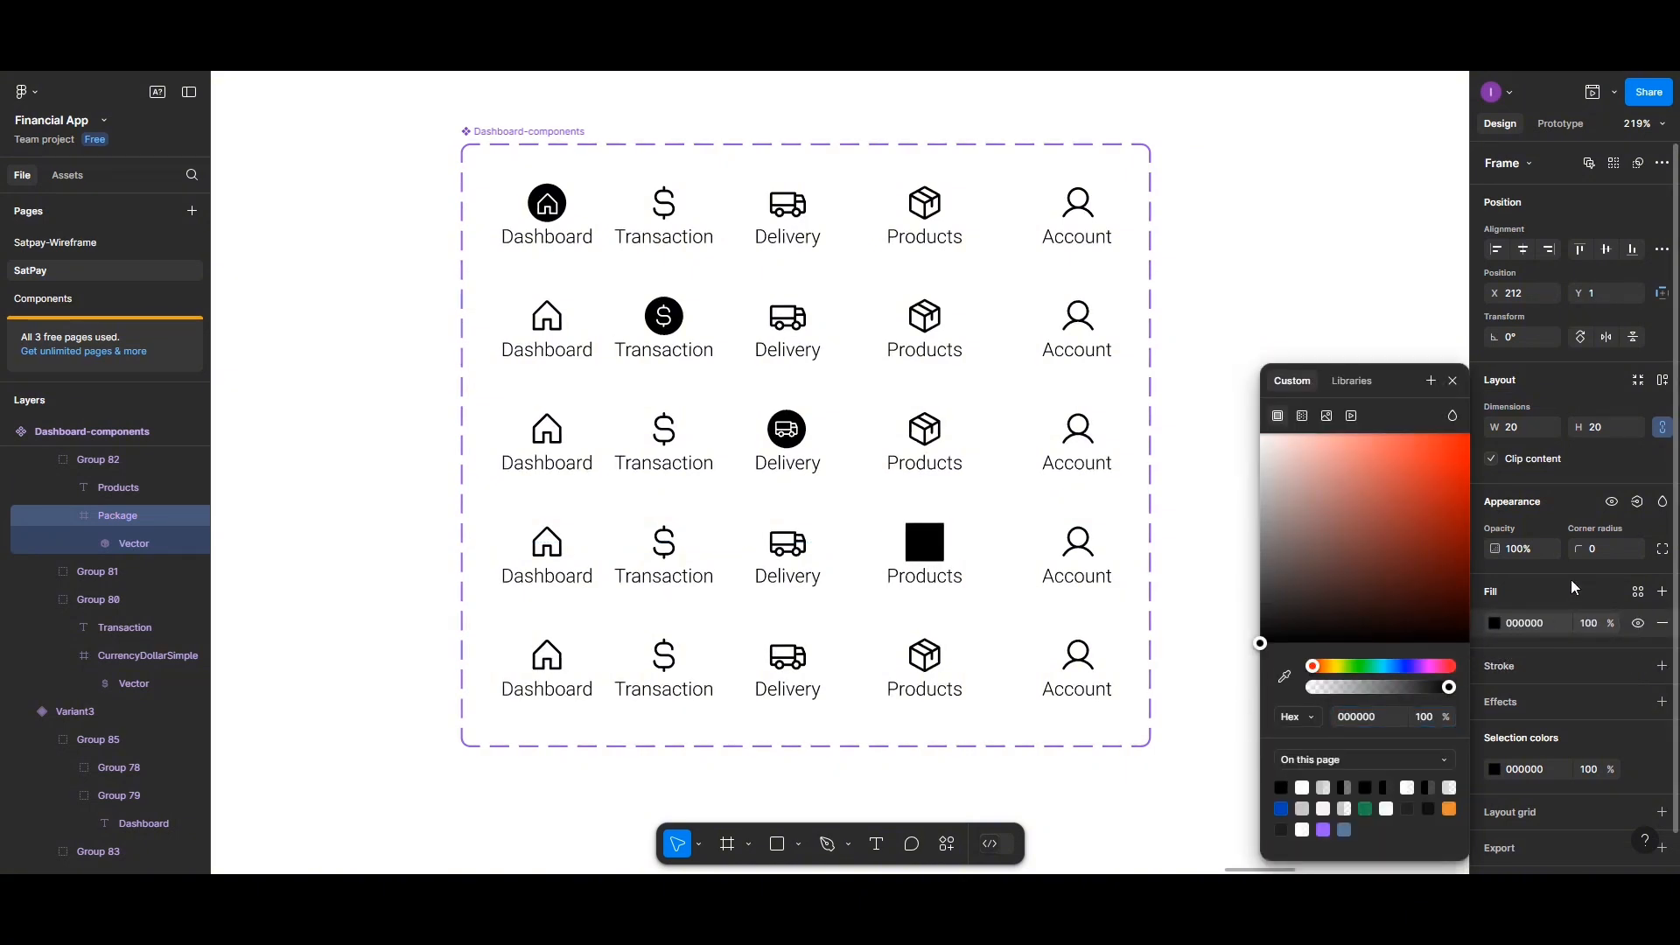
click(1598, 554)
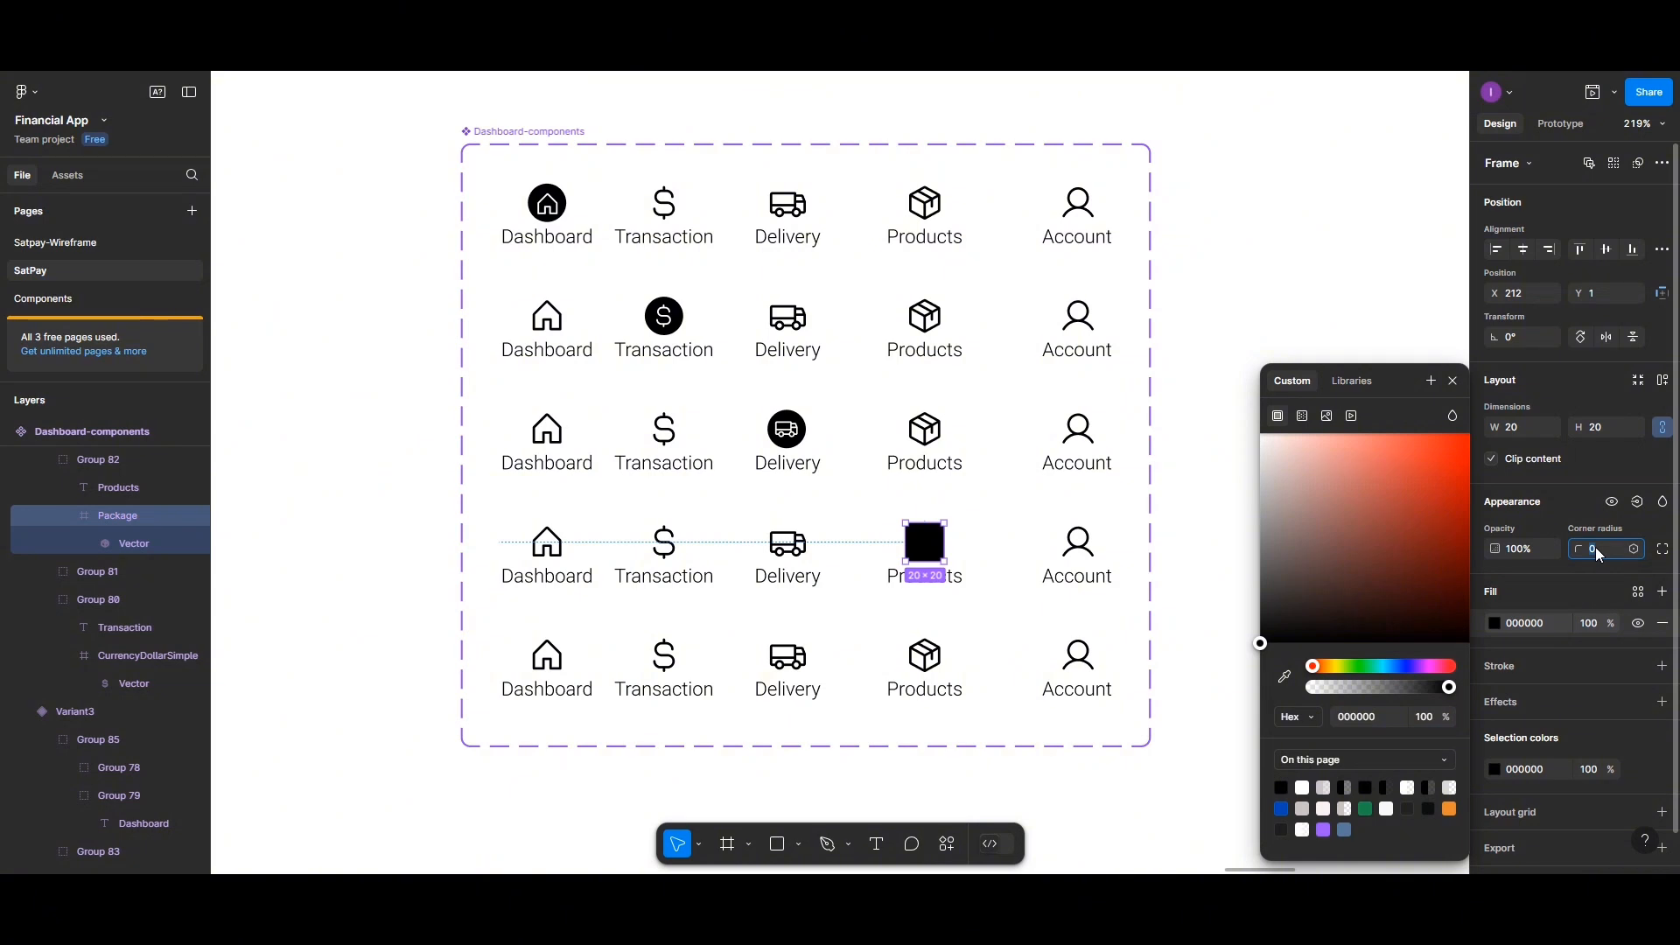
text(50)
Set the package vector's fill to white FFFFFF
click(929, 549)
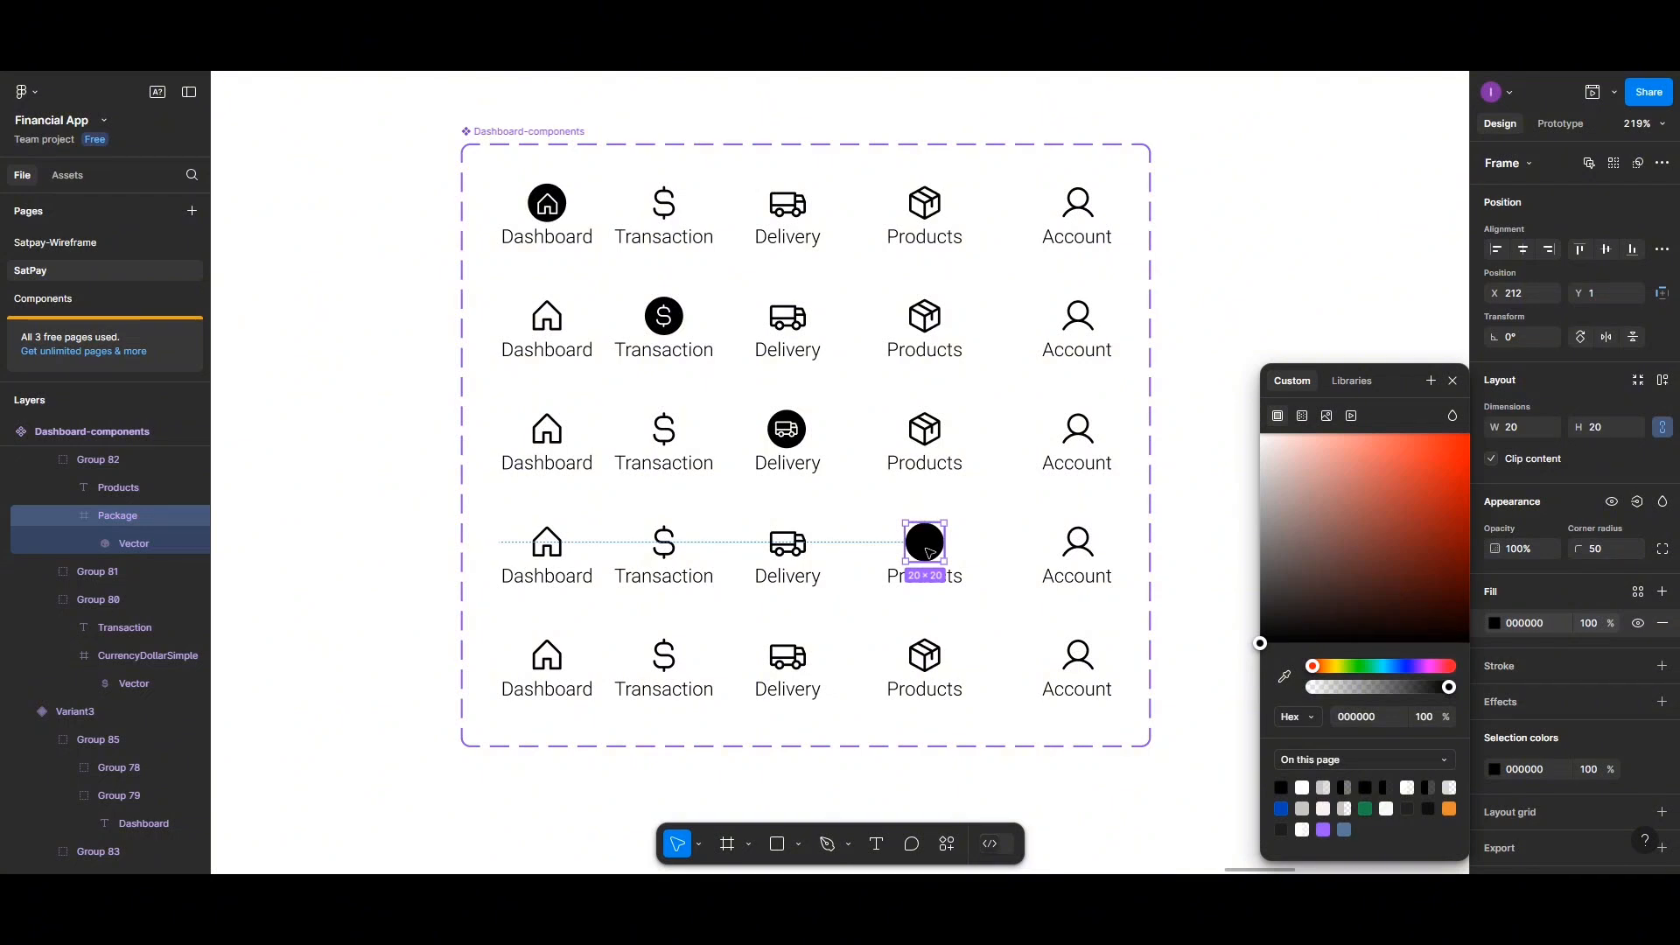
double_click(929, 552)
click(1494, 592)
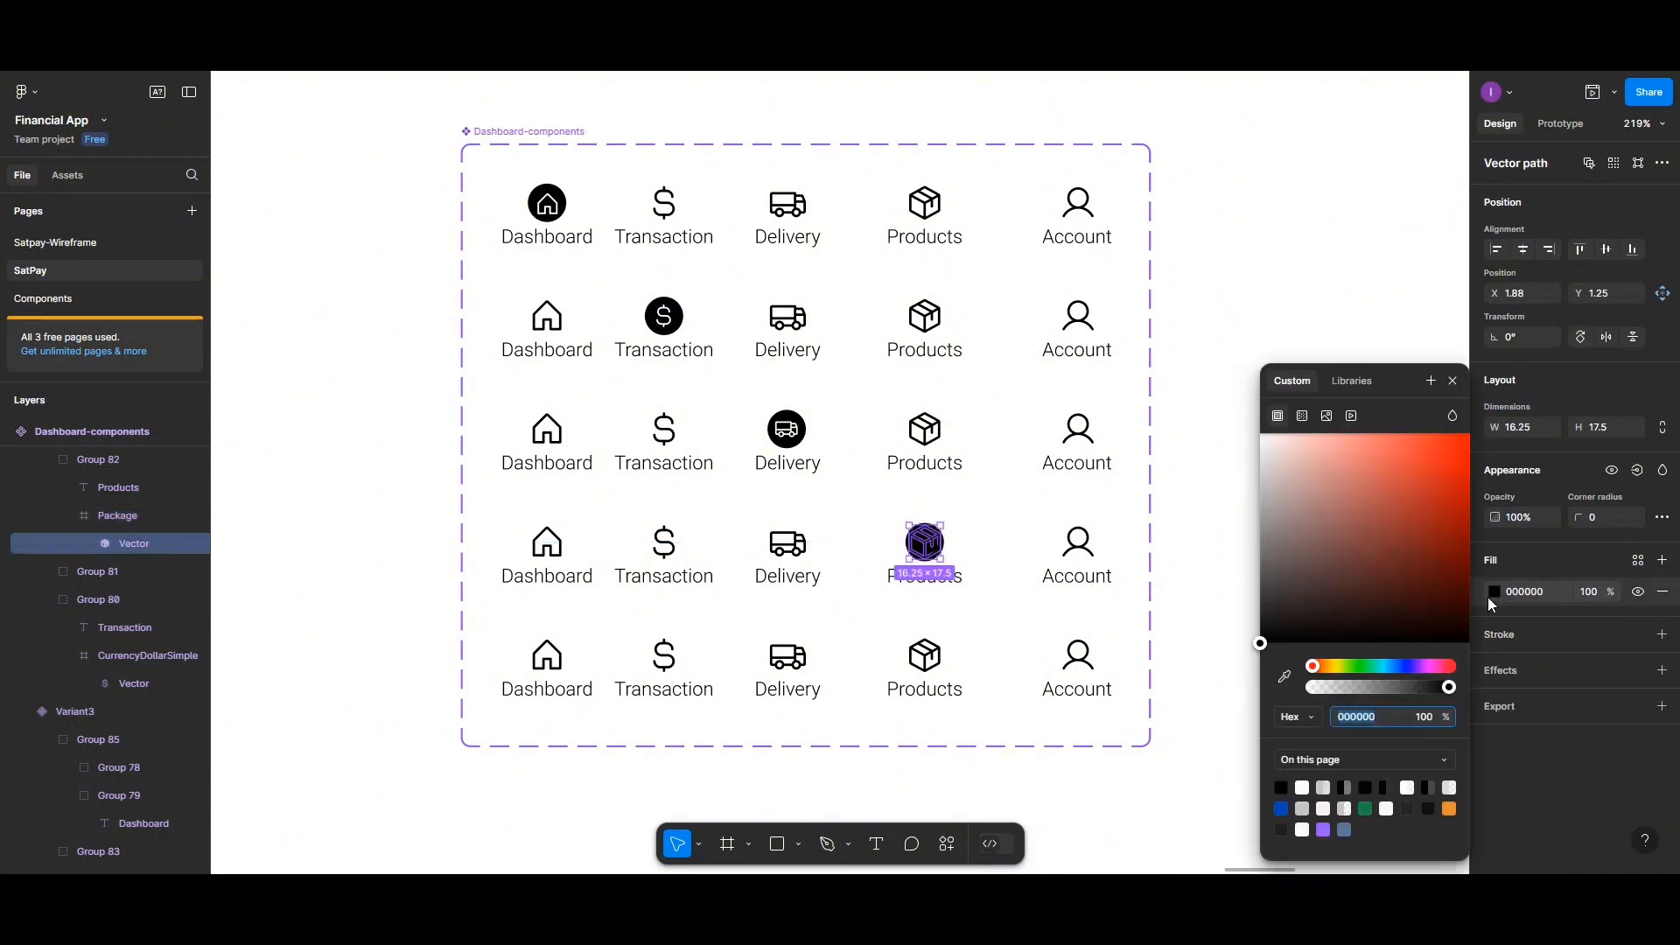
click(1302, 788)
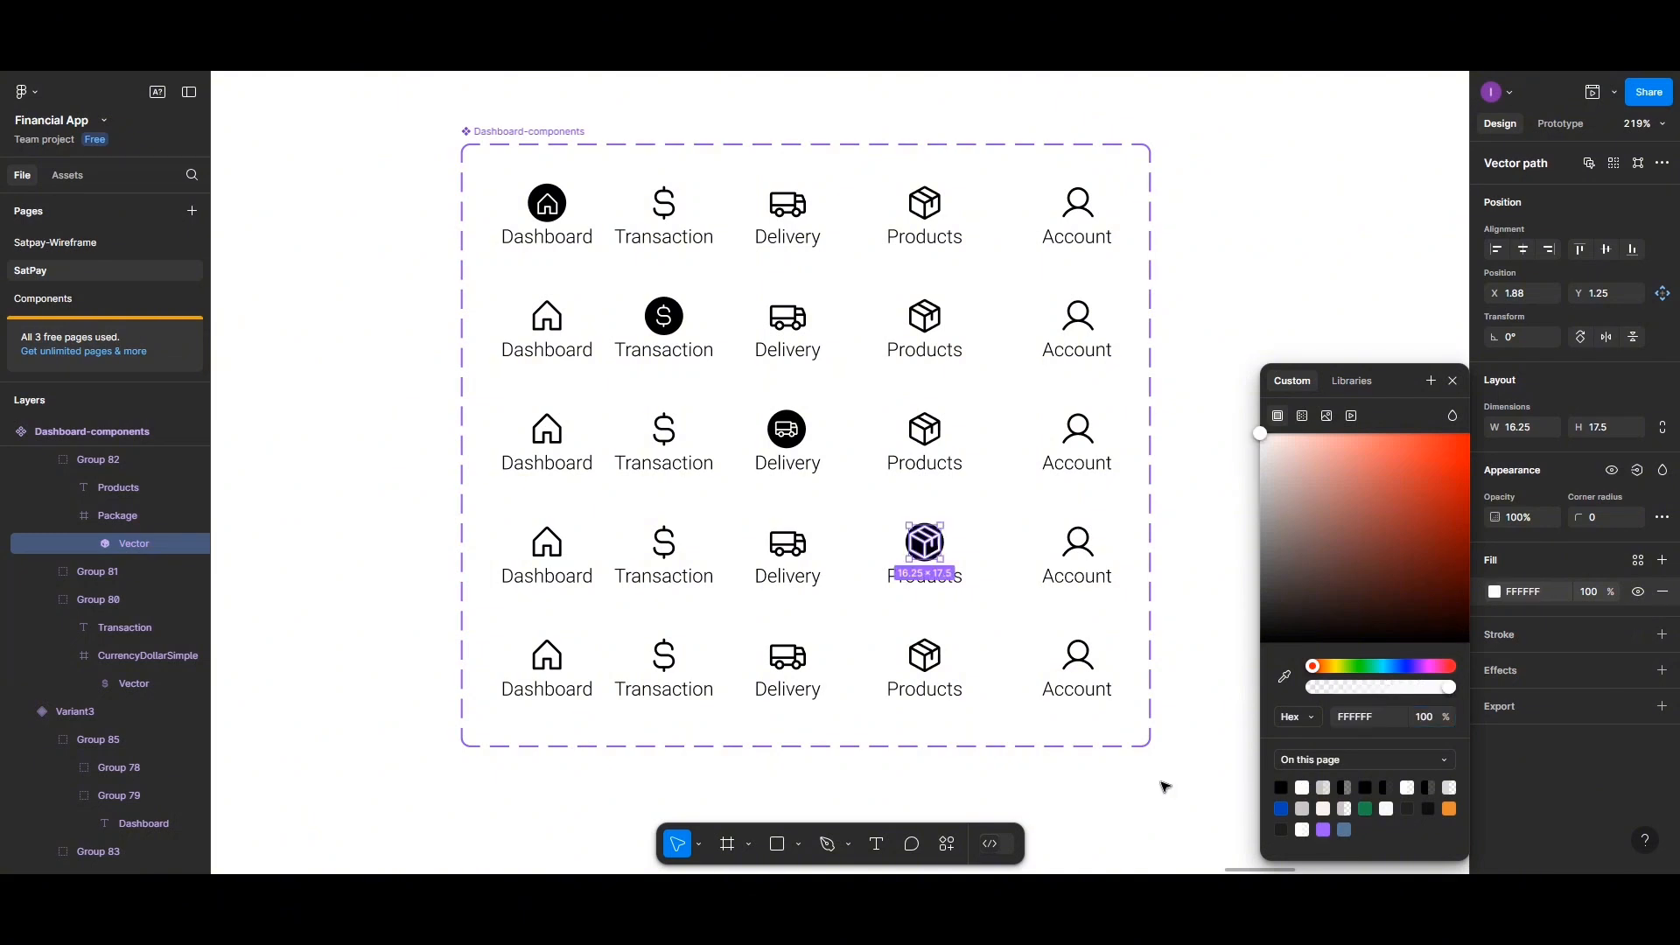
Scale the package vector down to about 0.68x and centre it horizontally and vertically in its circle
click(698, 845)
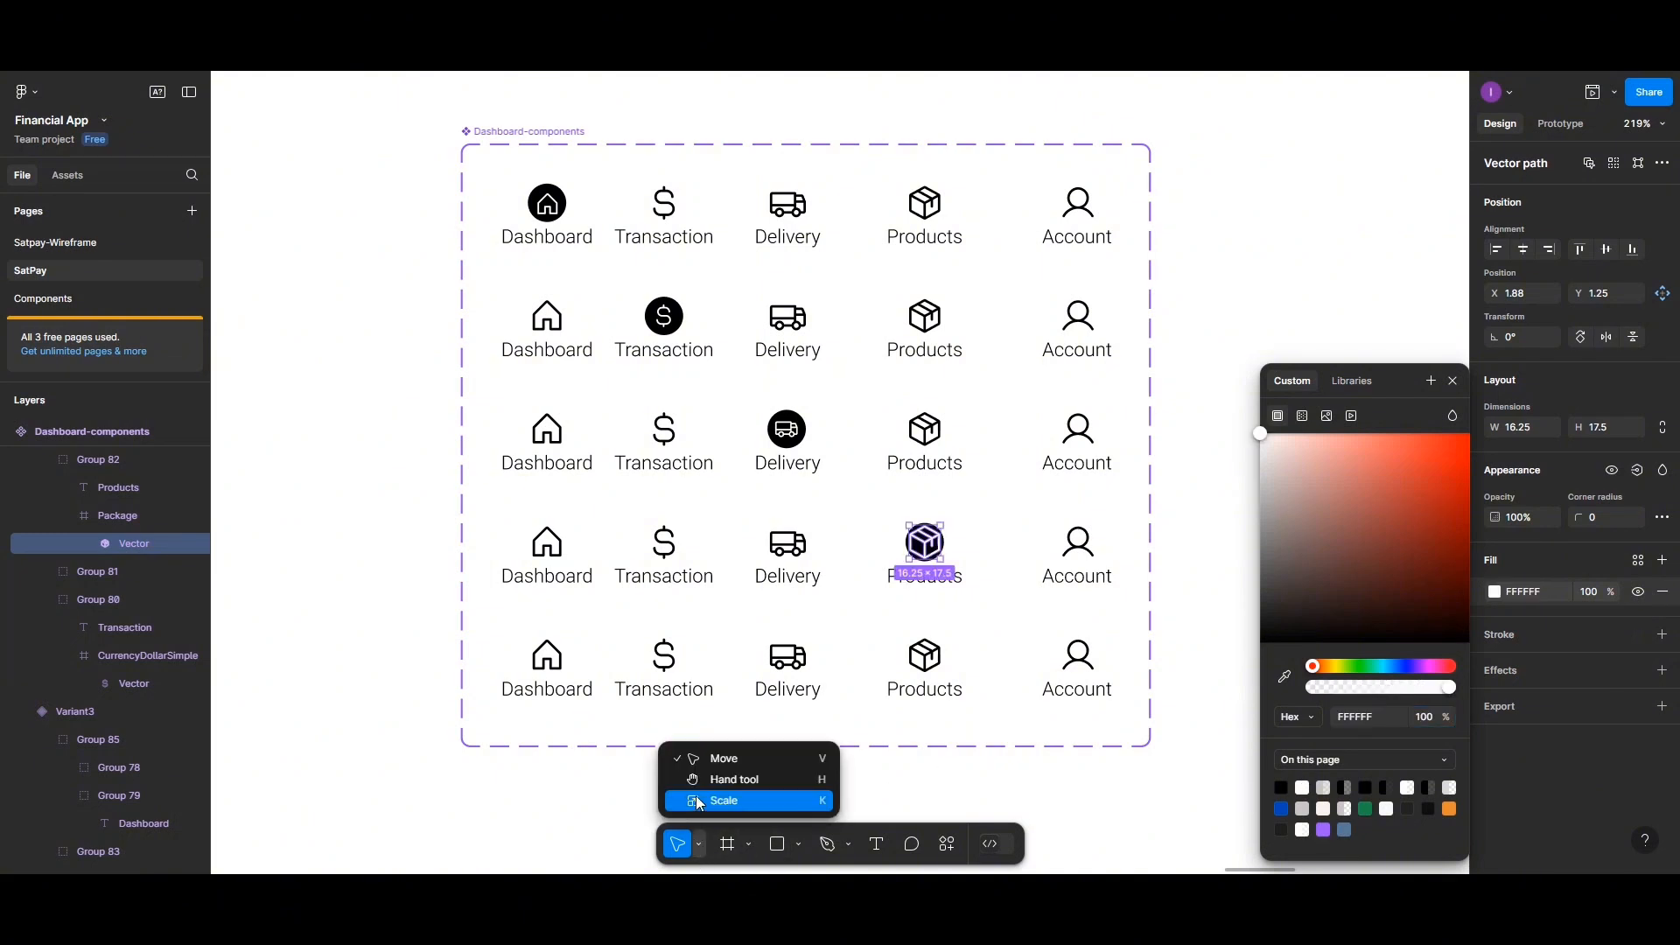
click(724, 801)
drag(941, 522, 929, 539)
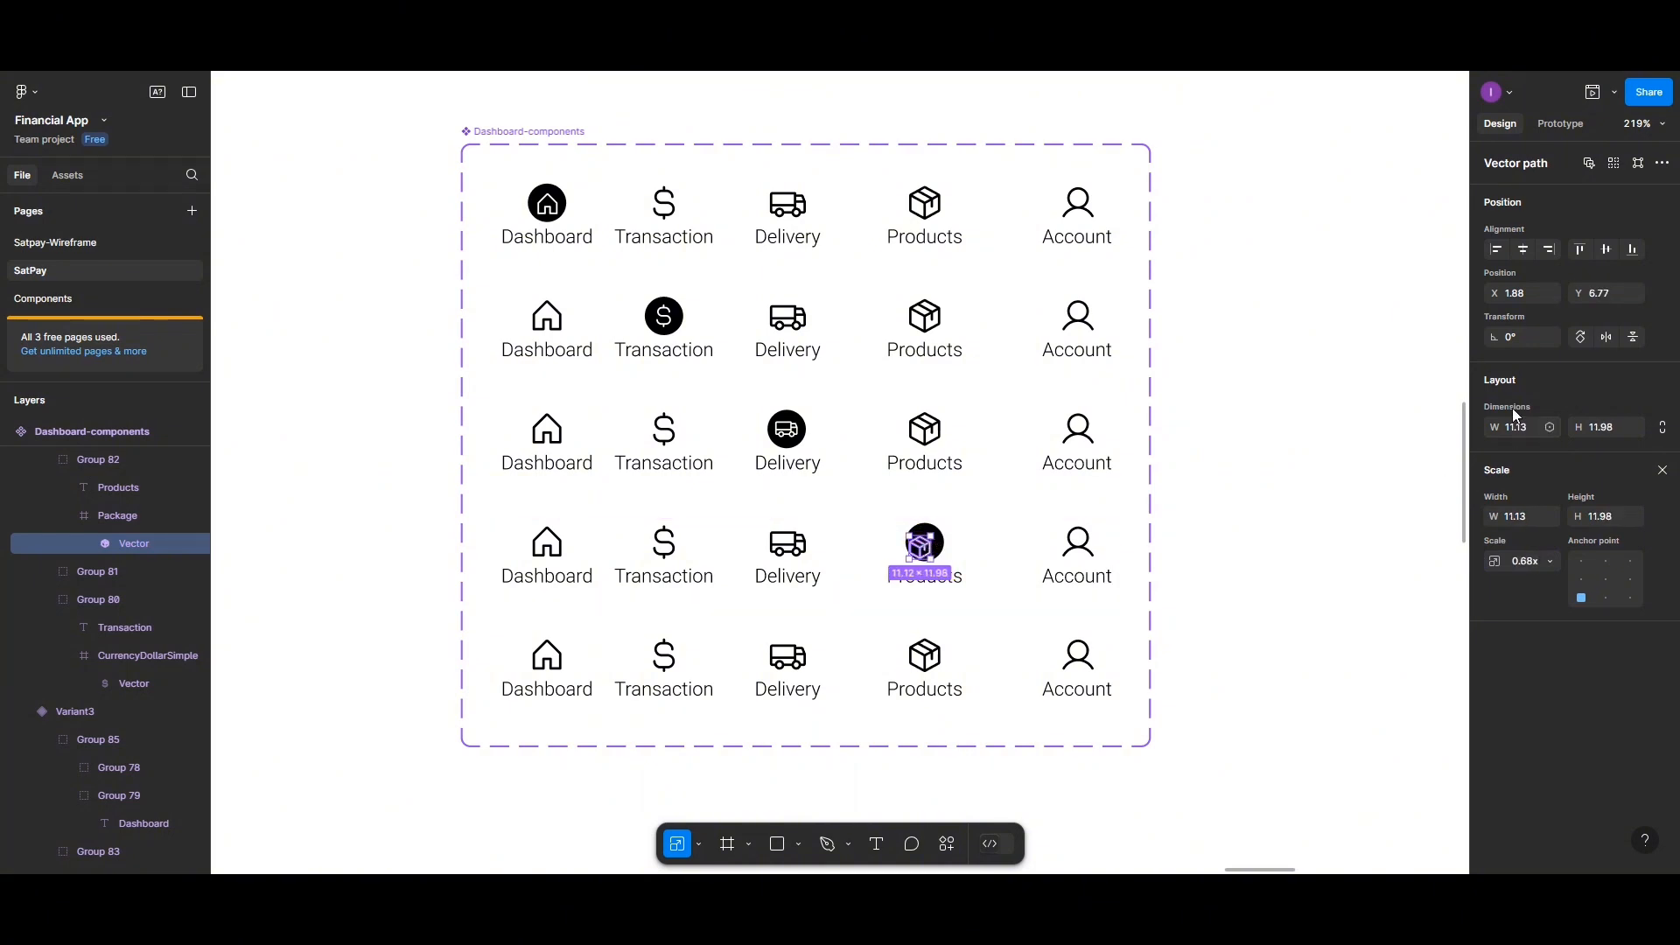
click(1525, 253)
click(1605, 250)
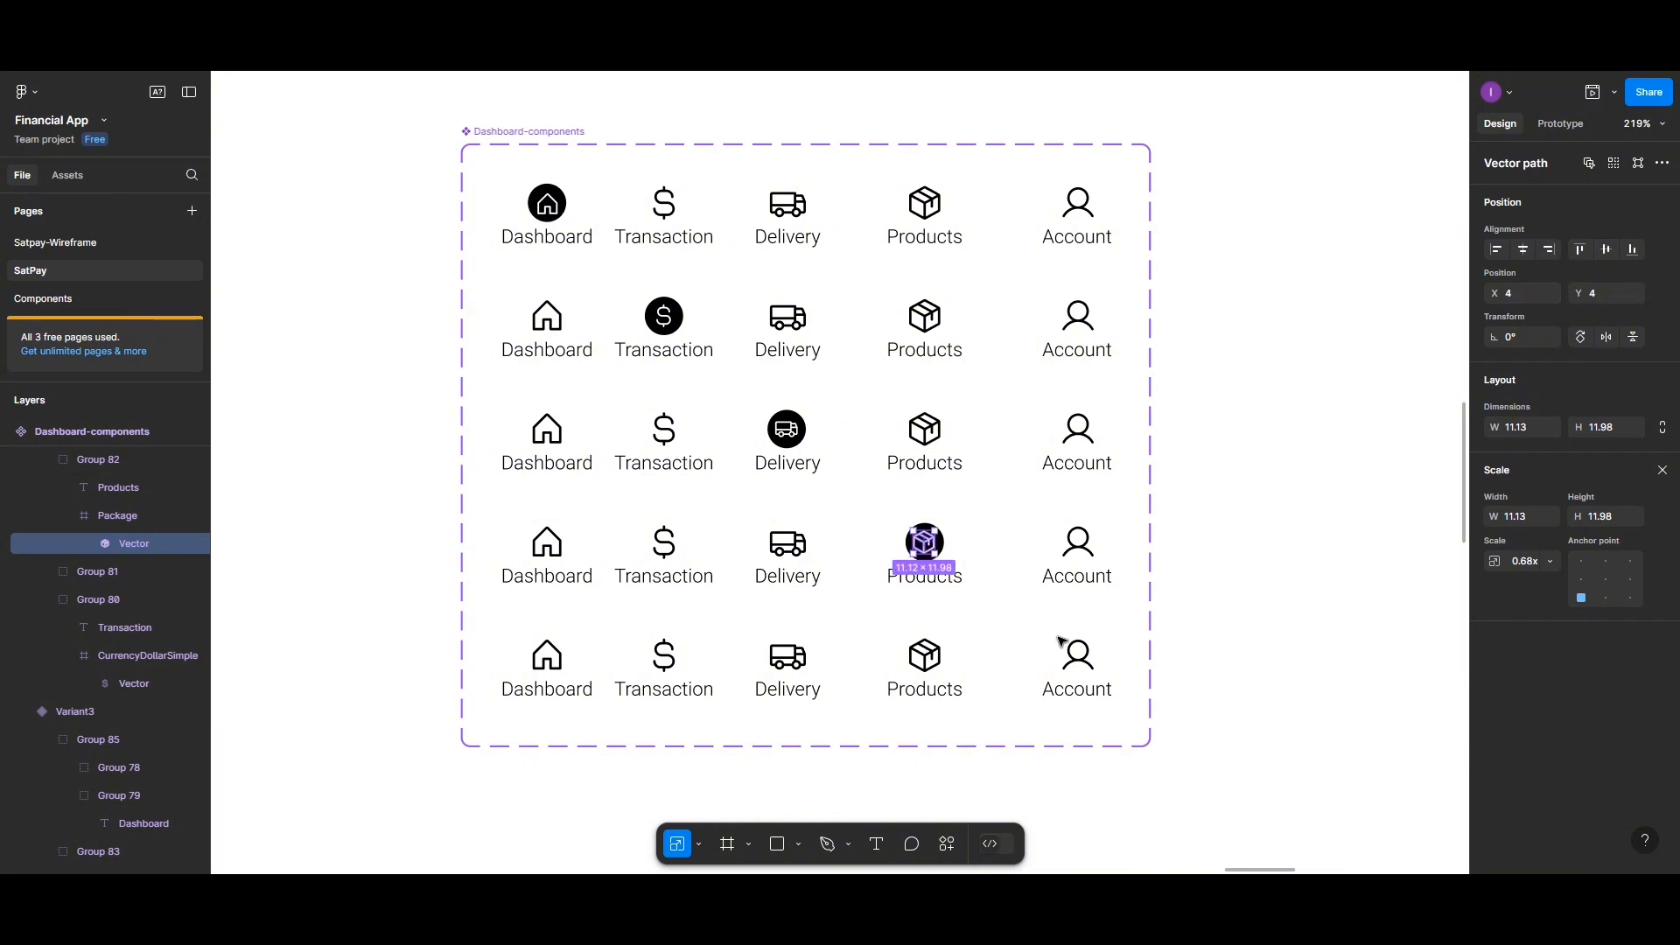
Fill the user icon frame in the fifth variant black and set its corner radius to 50
scroll(1006, 623, down, 2)
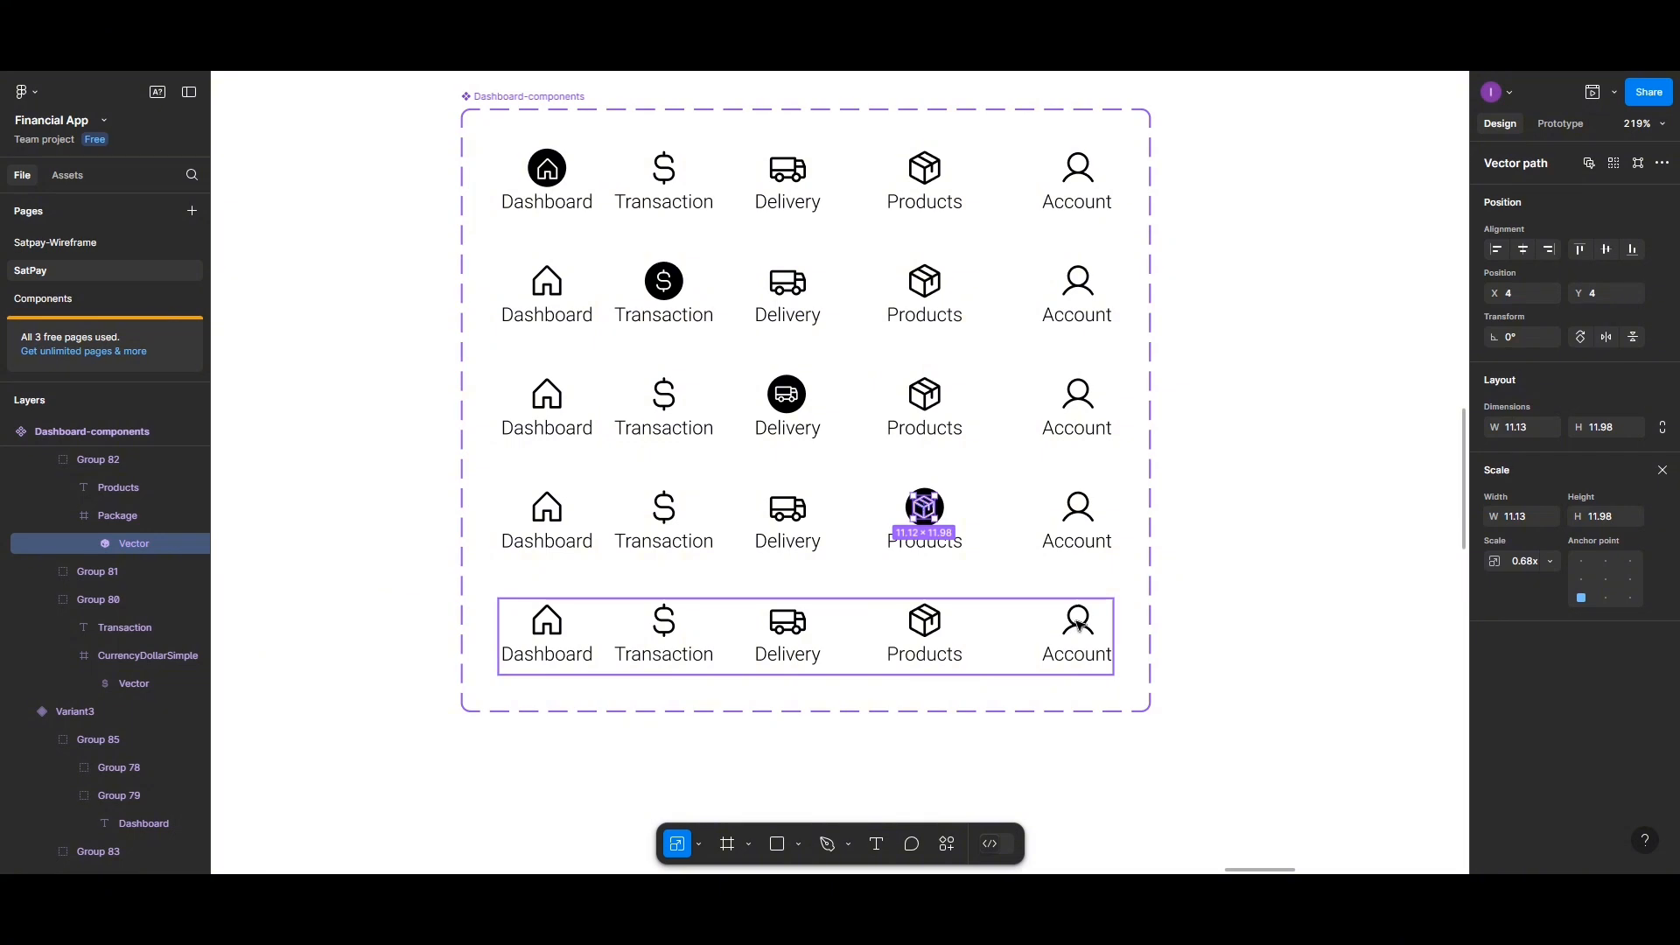
click(1075, 625)
double_click(1076, 623)
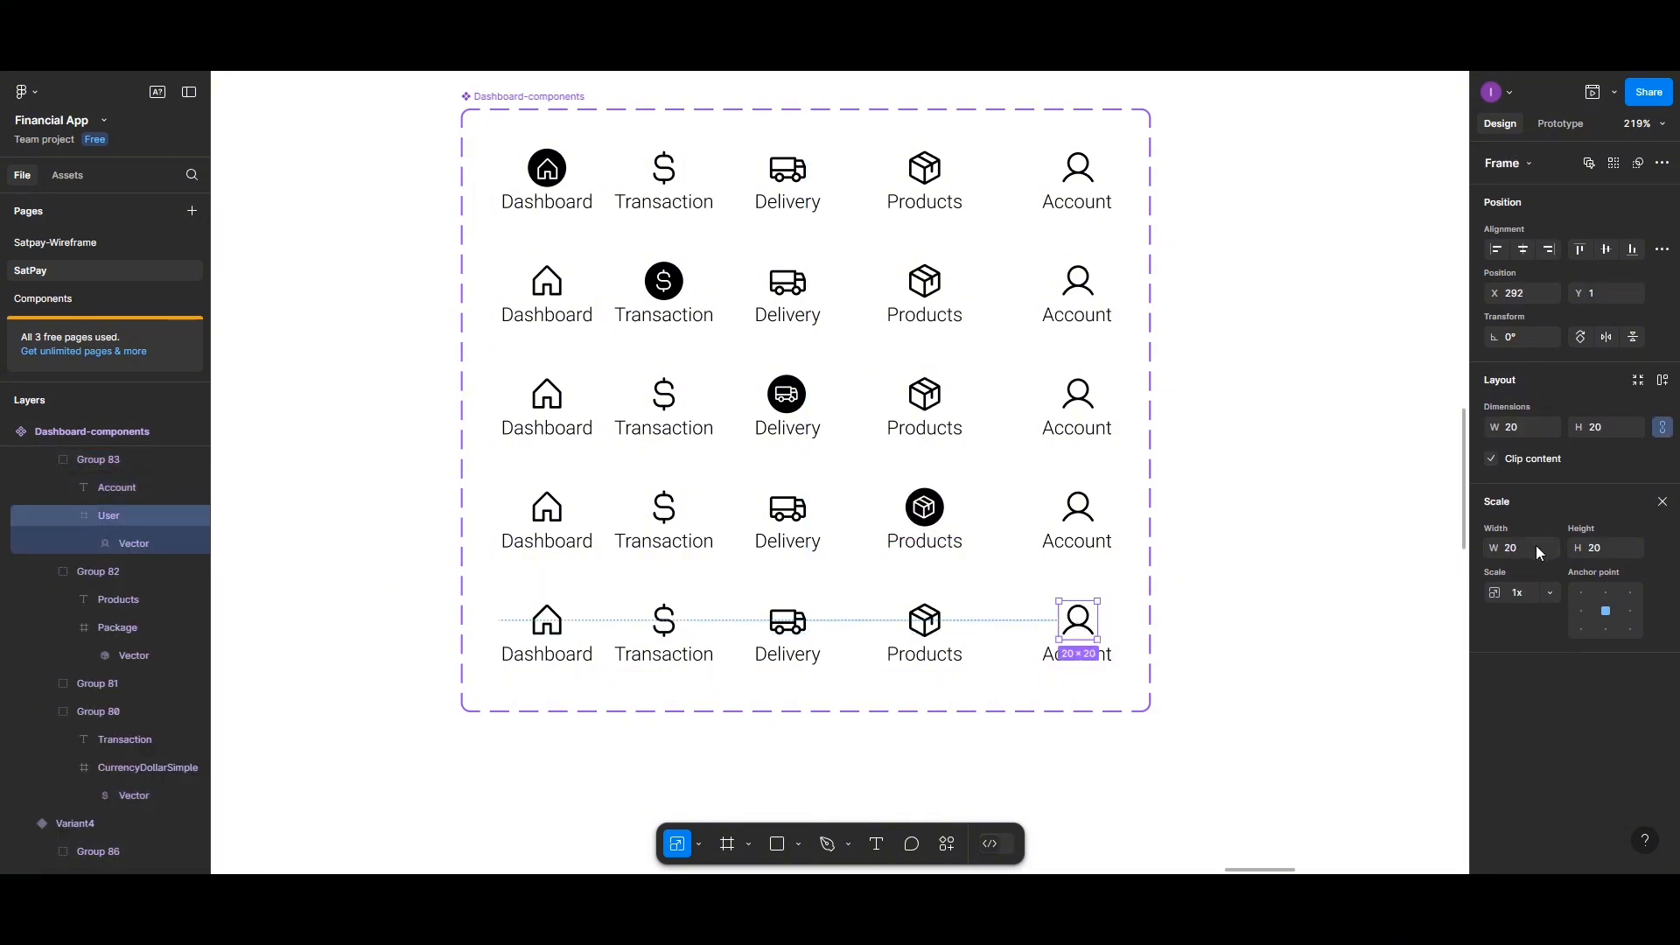
click(1663, 502)
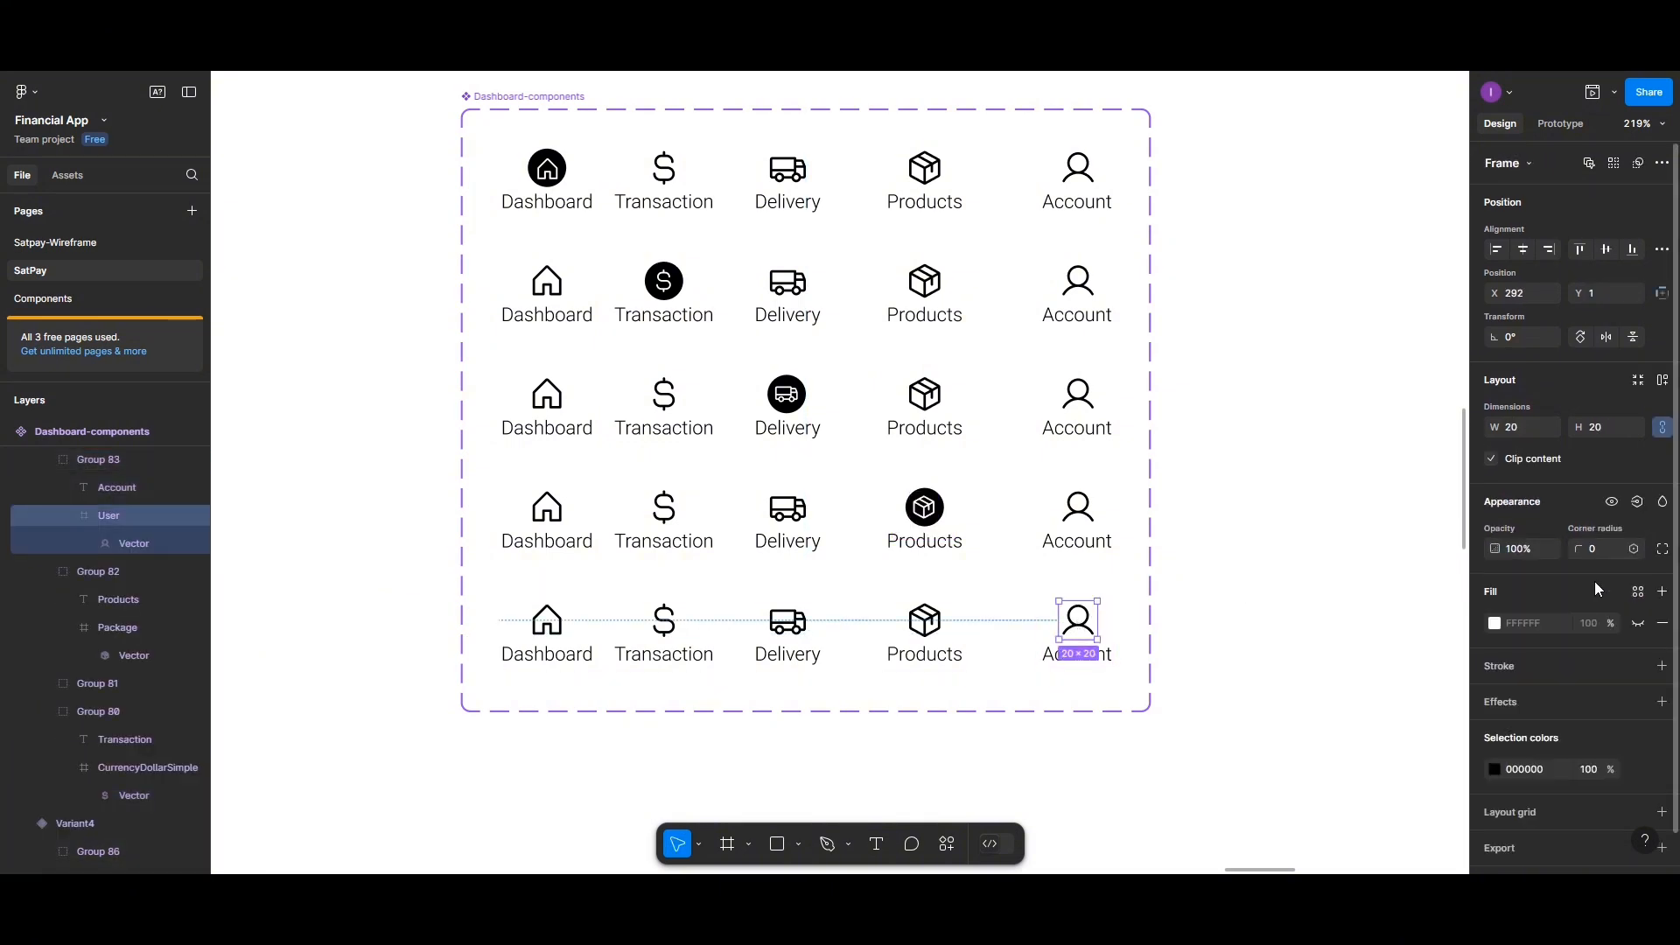
click(1495, 624)
click(1281, 787)
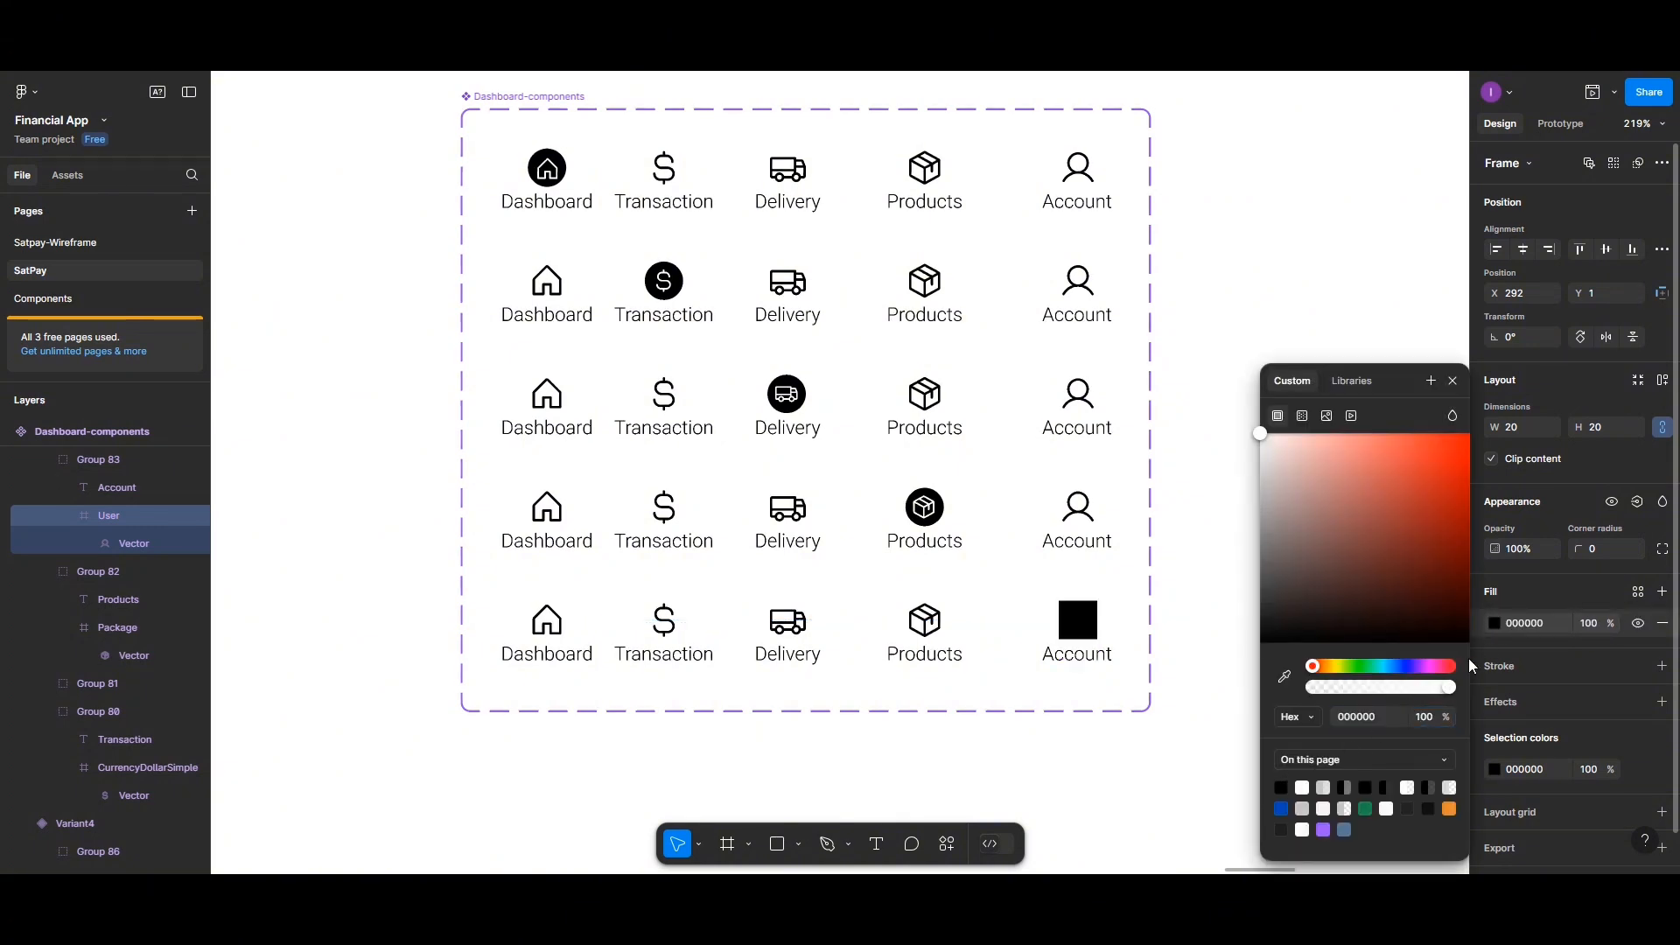
click(1600, 548)
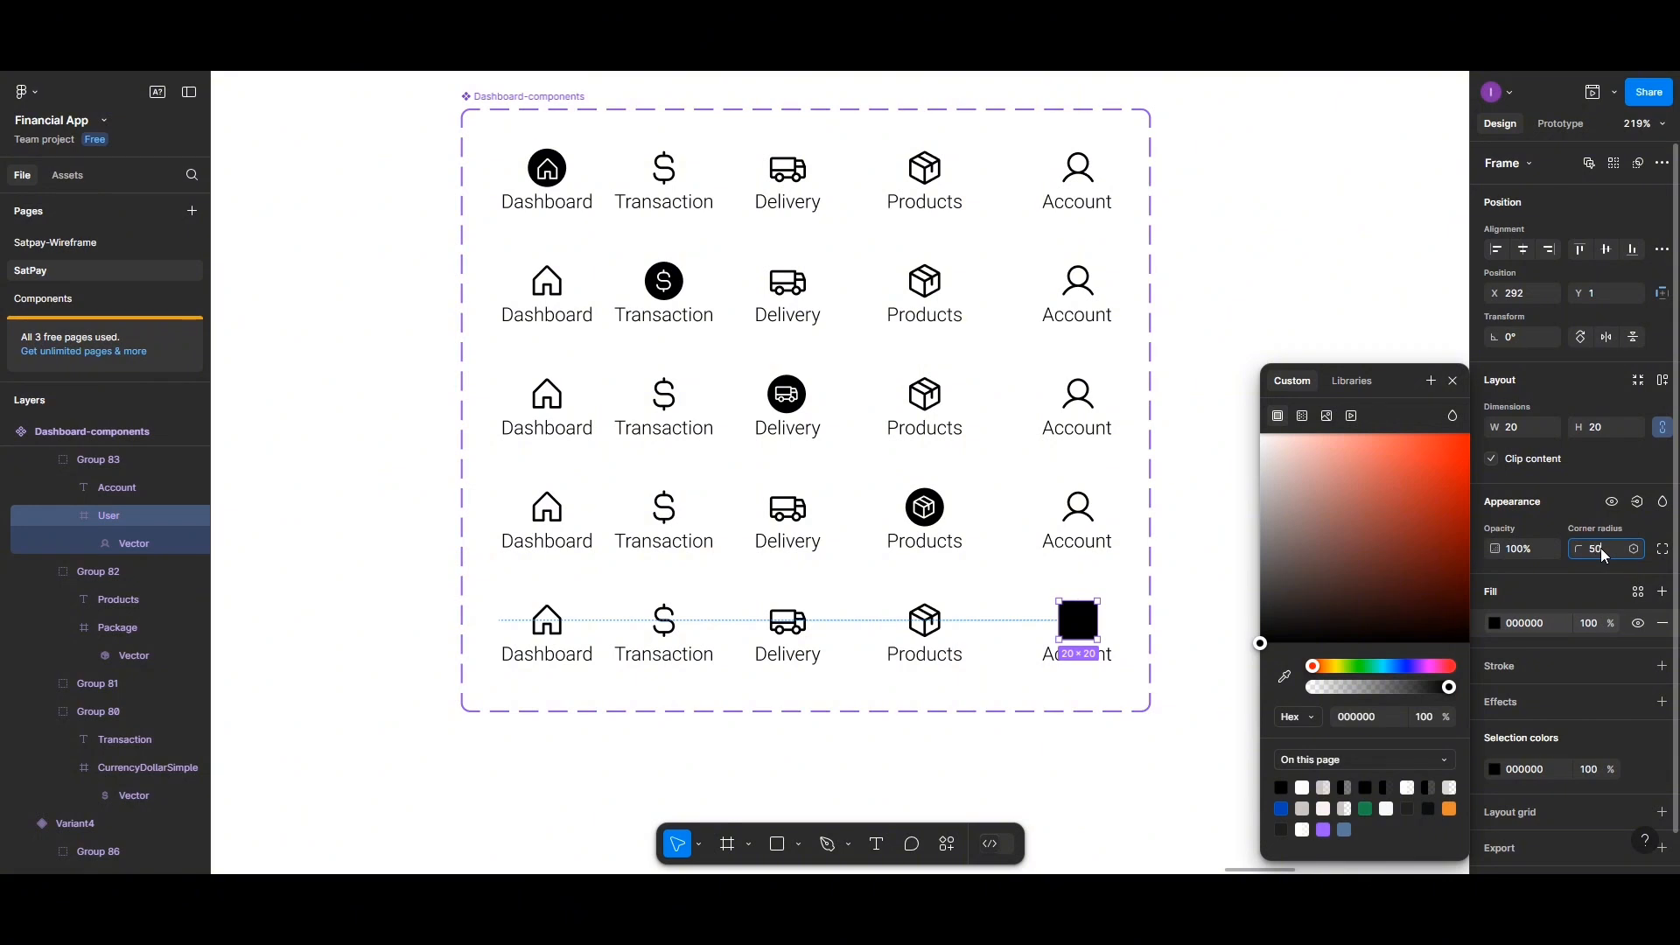
Set the user vector's fill to white FFFFFF
click(1077, 622)
click(1495, 591)
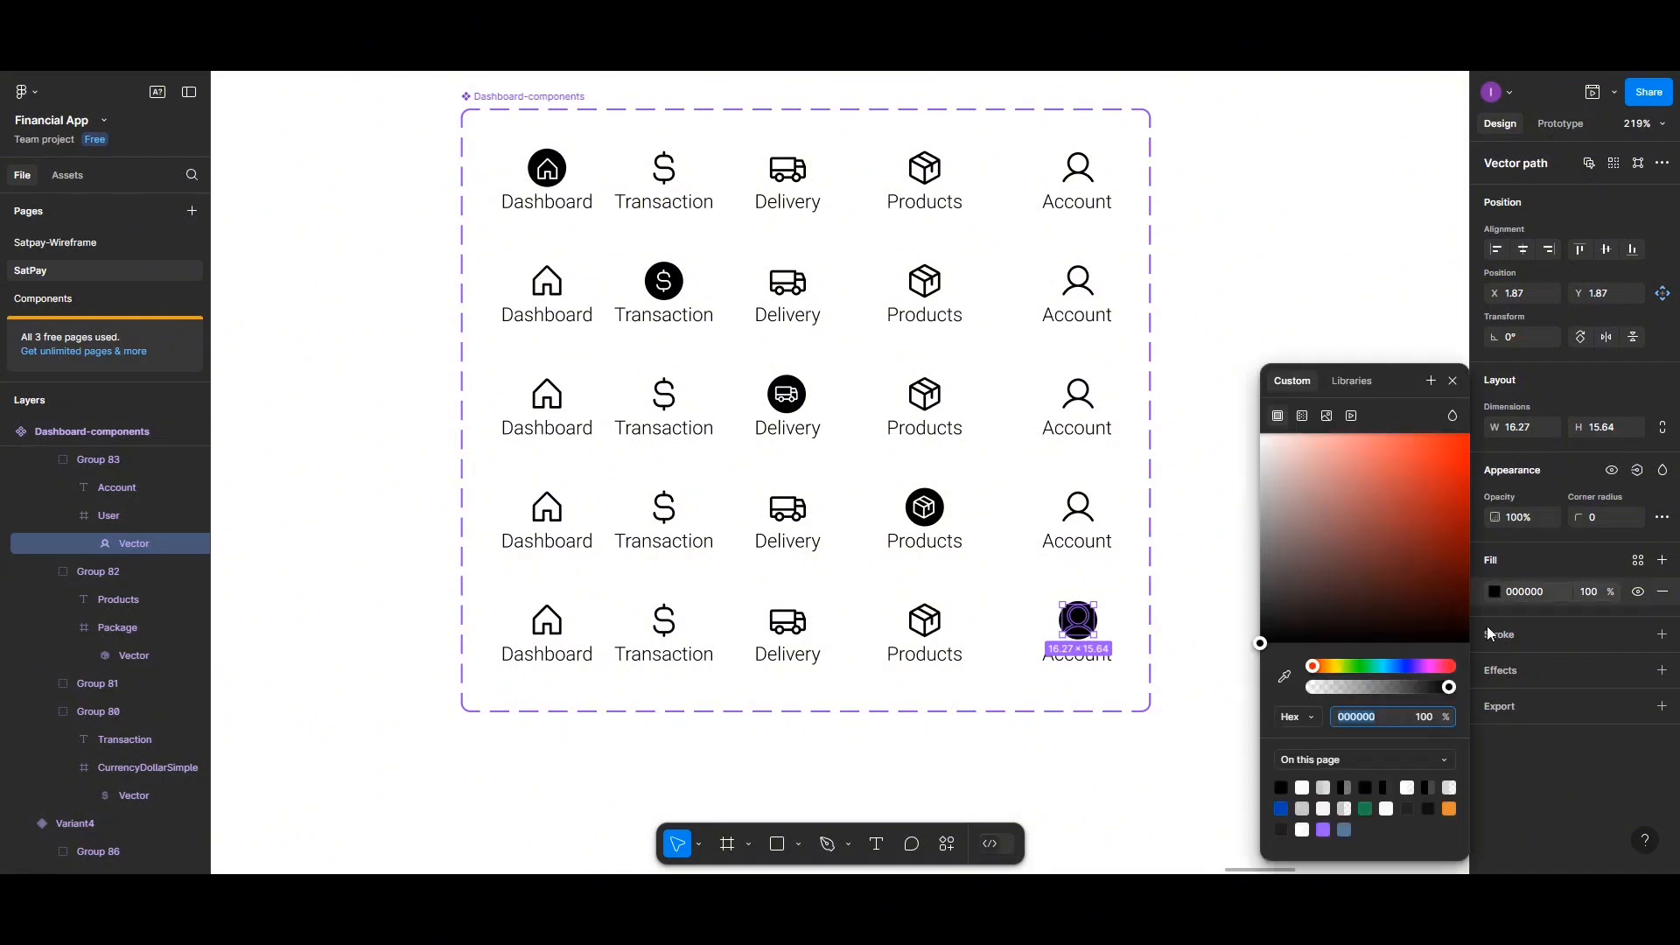
click(1302, 787)
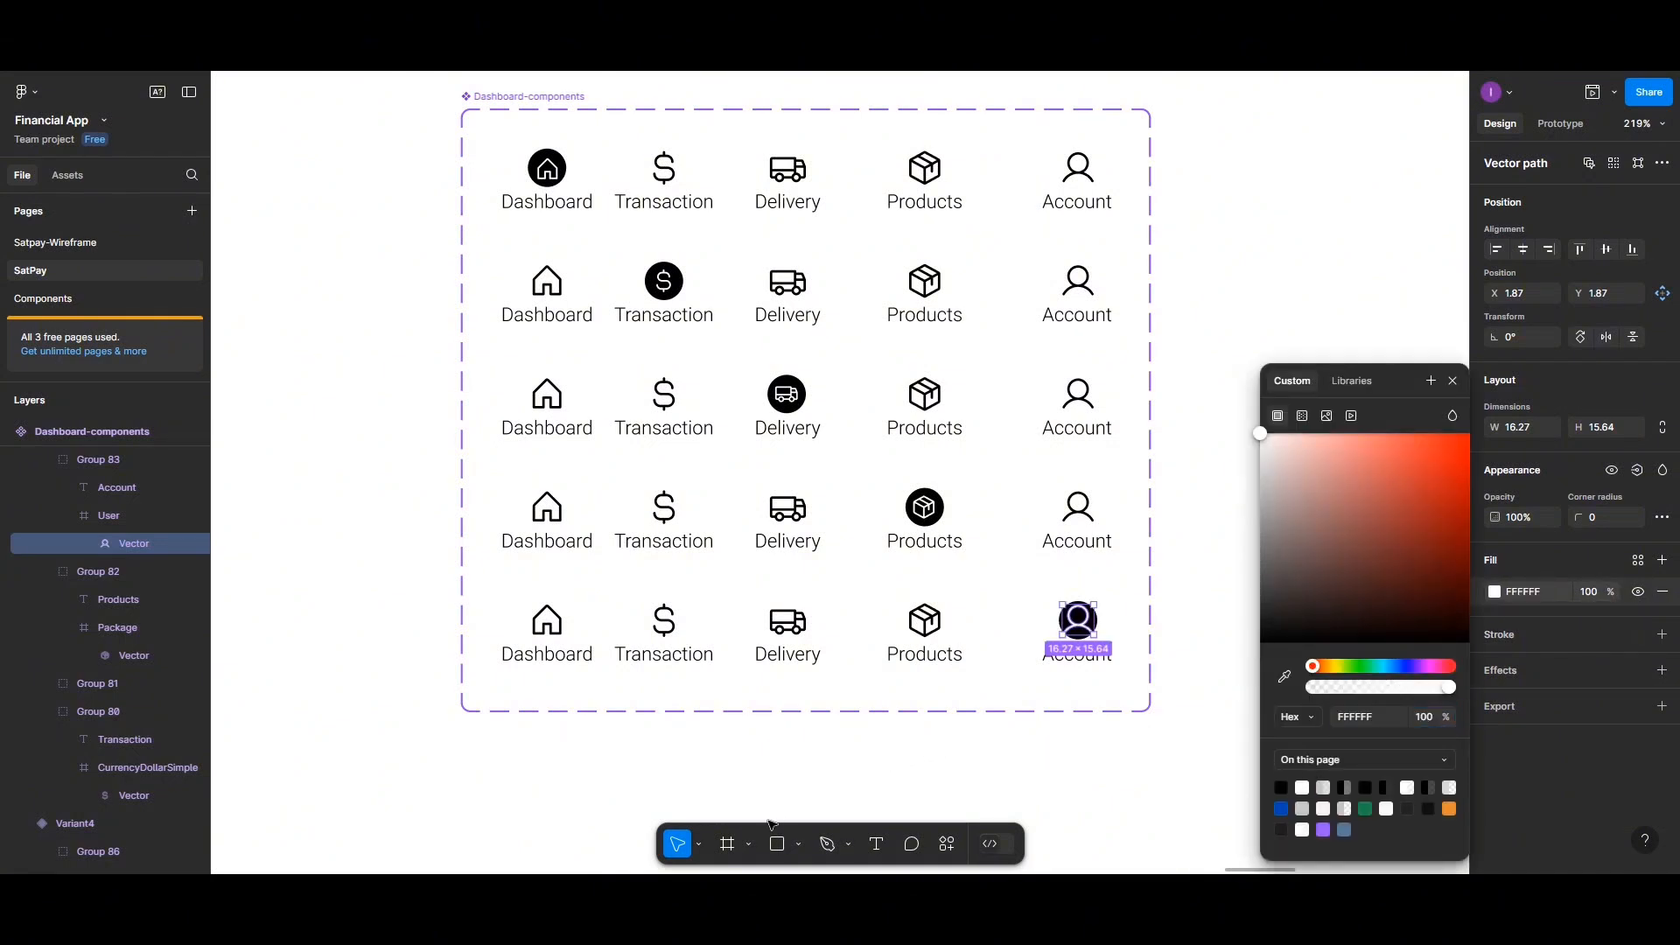
Scale the user vector down to about 0.81x and centre it horizontally and vertically in its circle
click(700, 846)
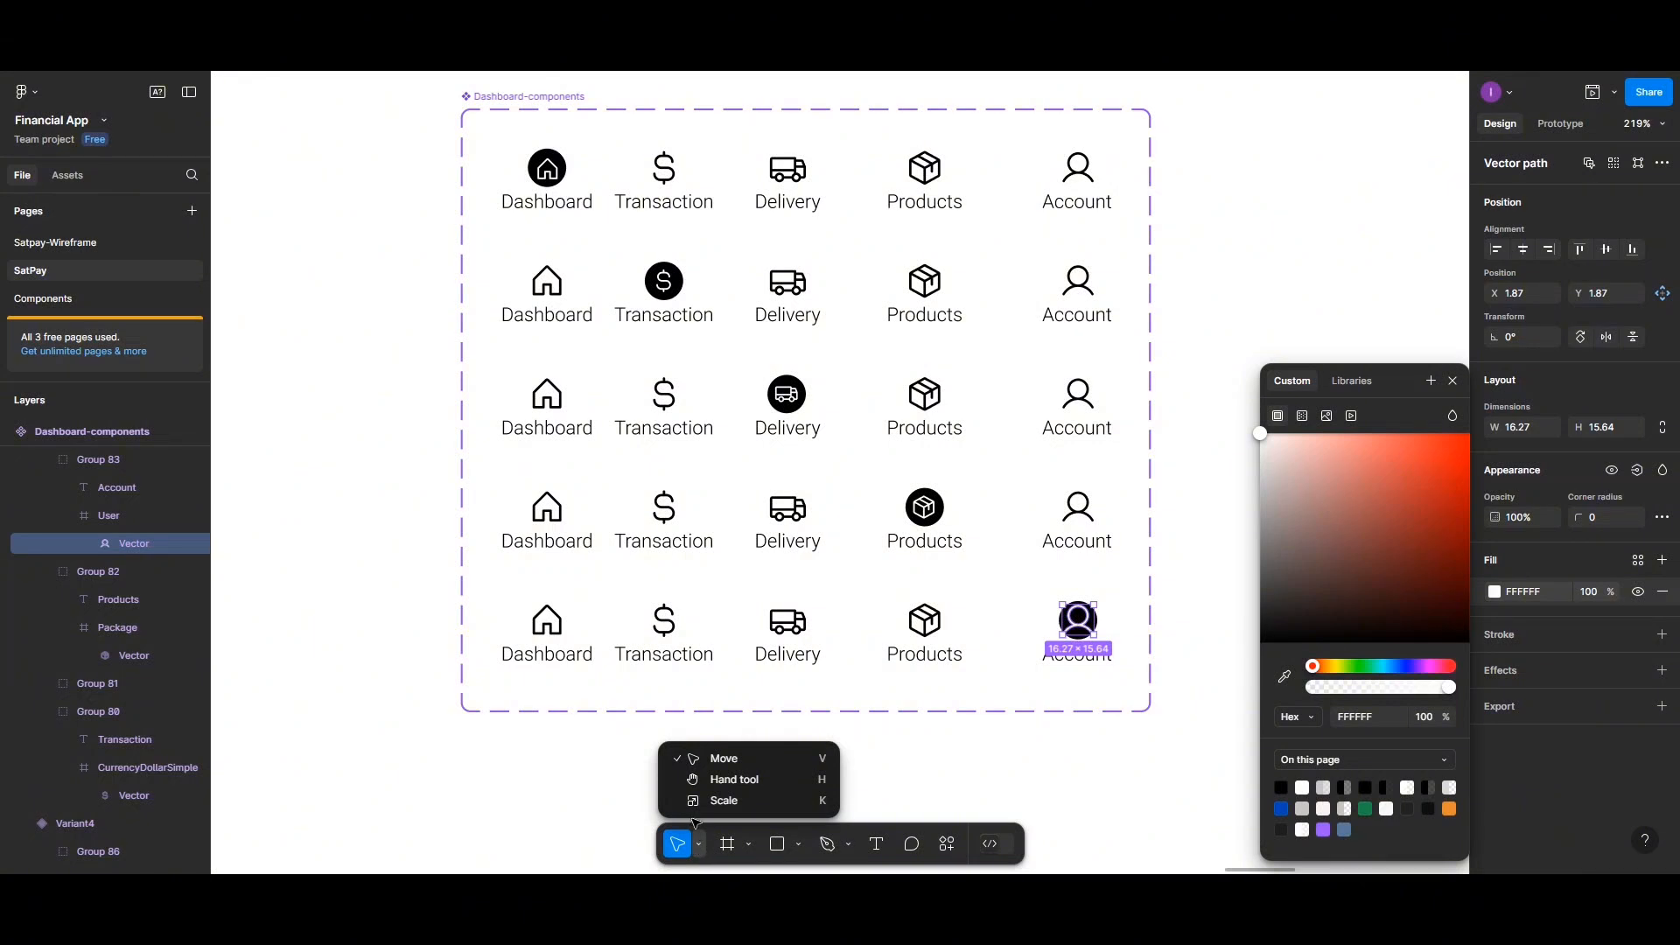
click(695, 803)
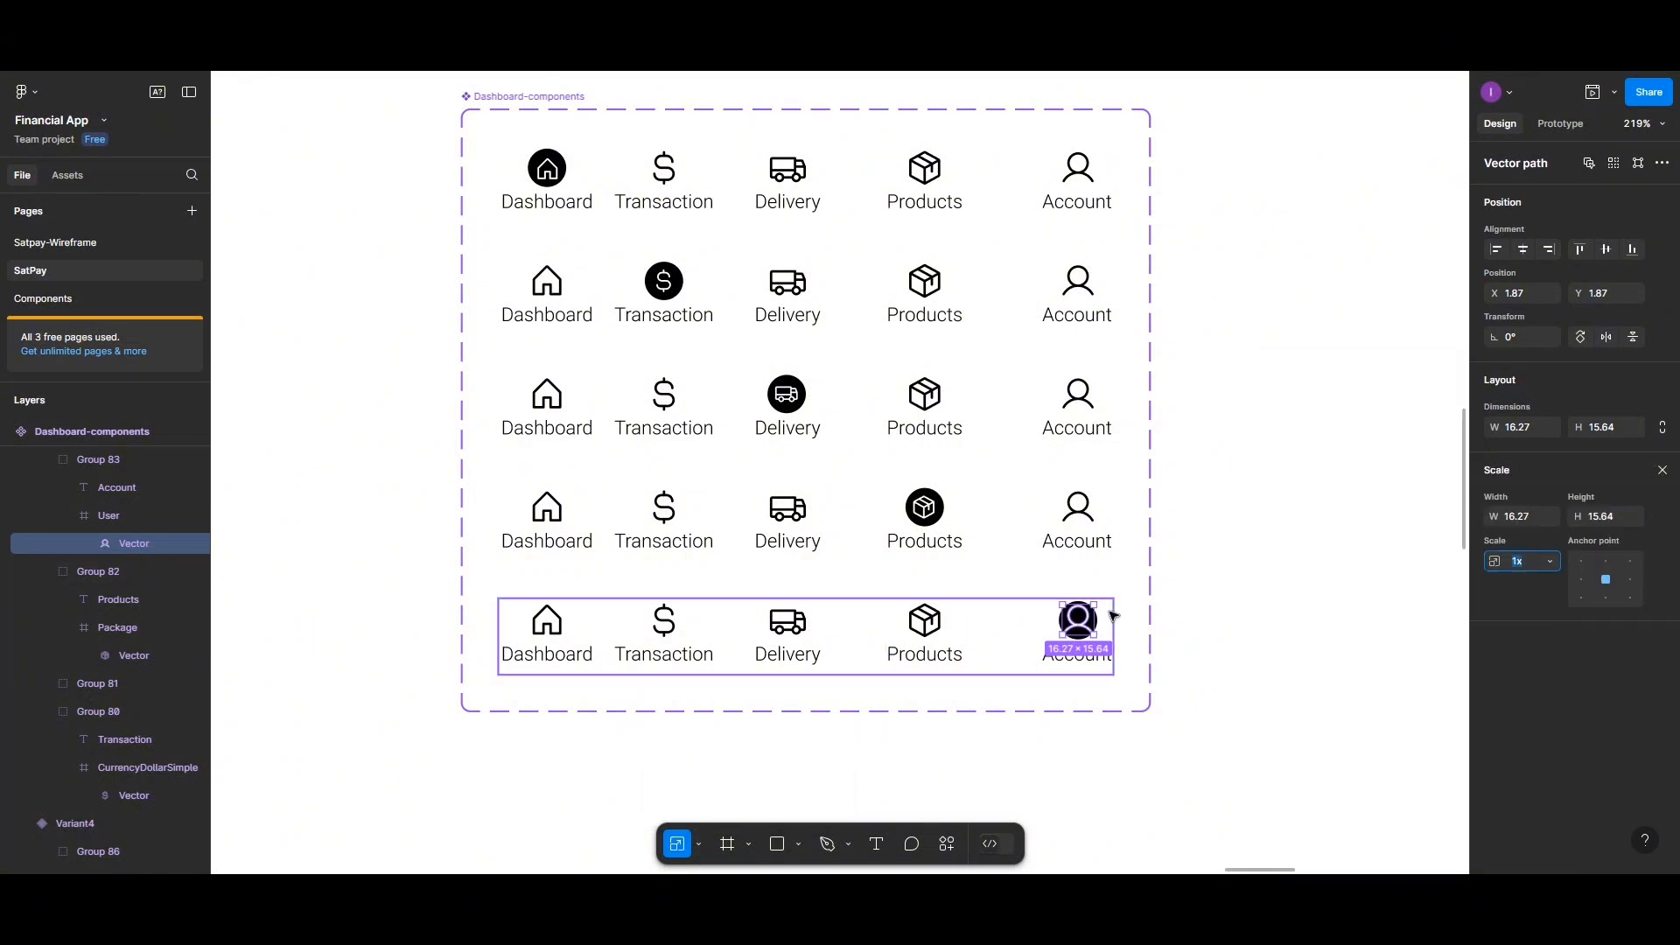
drag(1099, 606, 1088, 618)
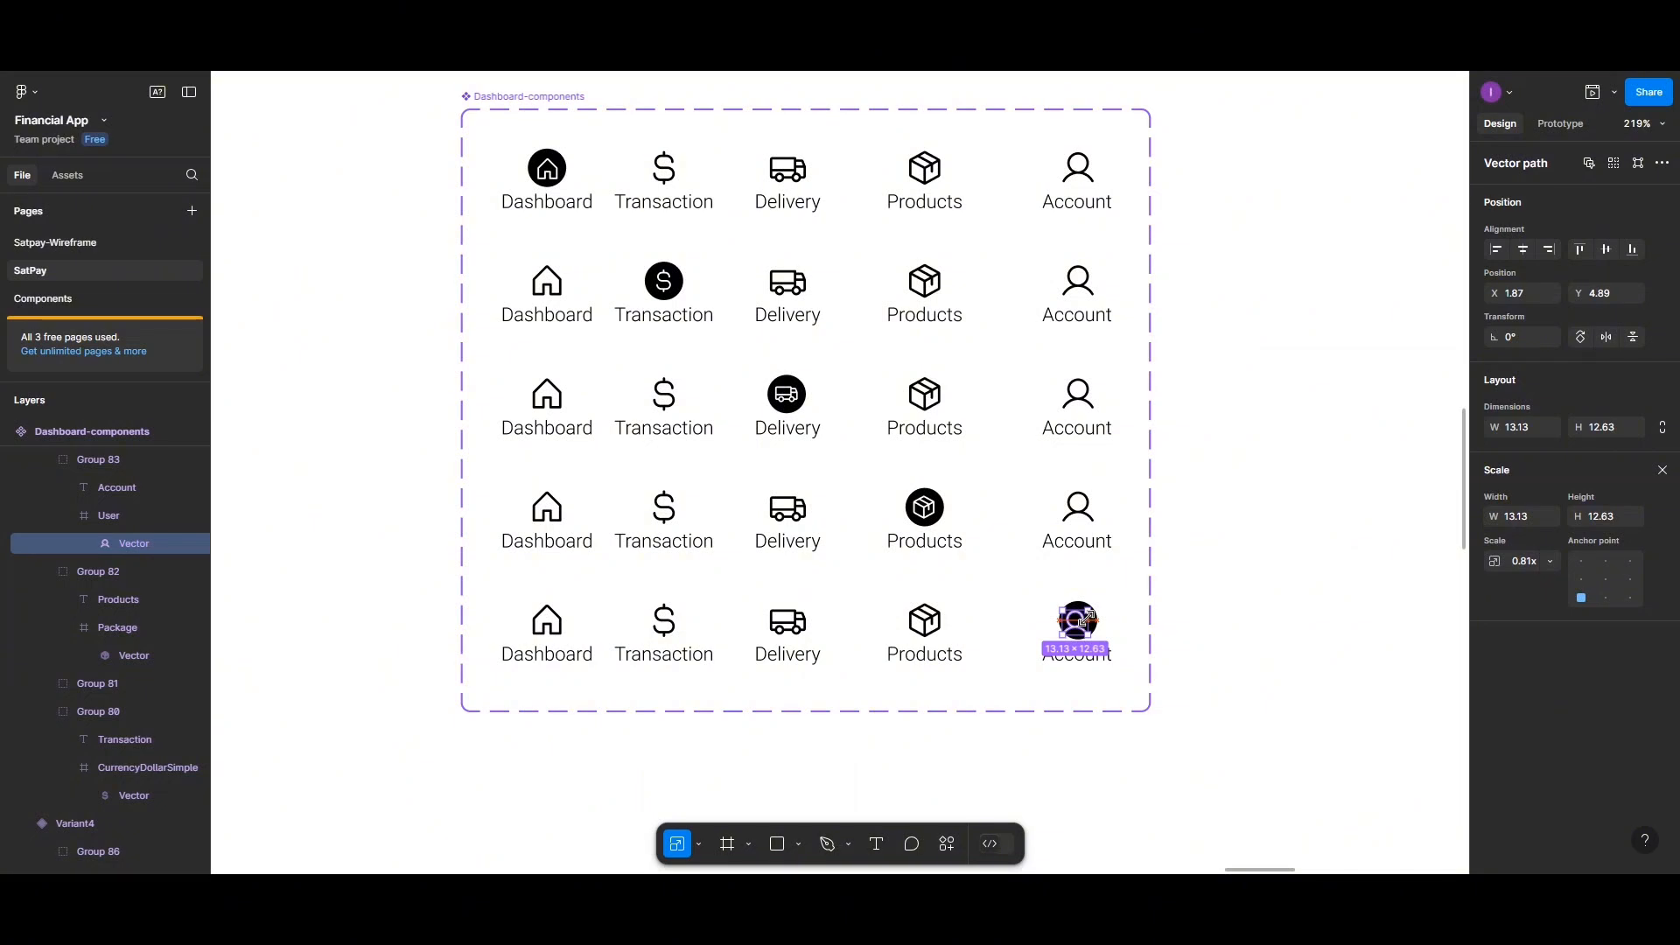
click(1524, 251)
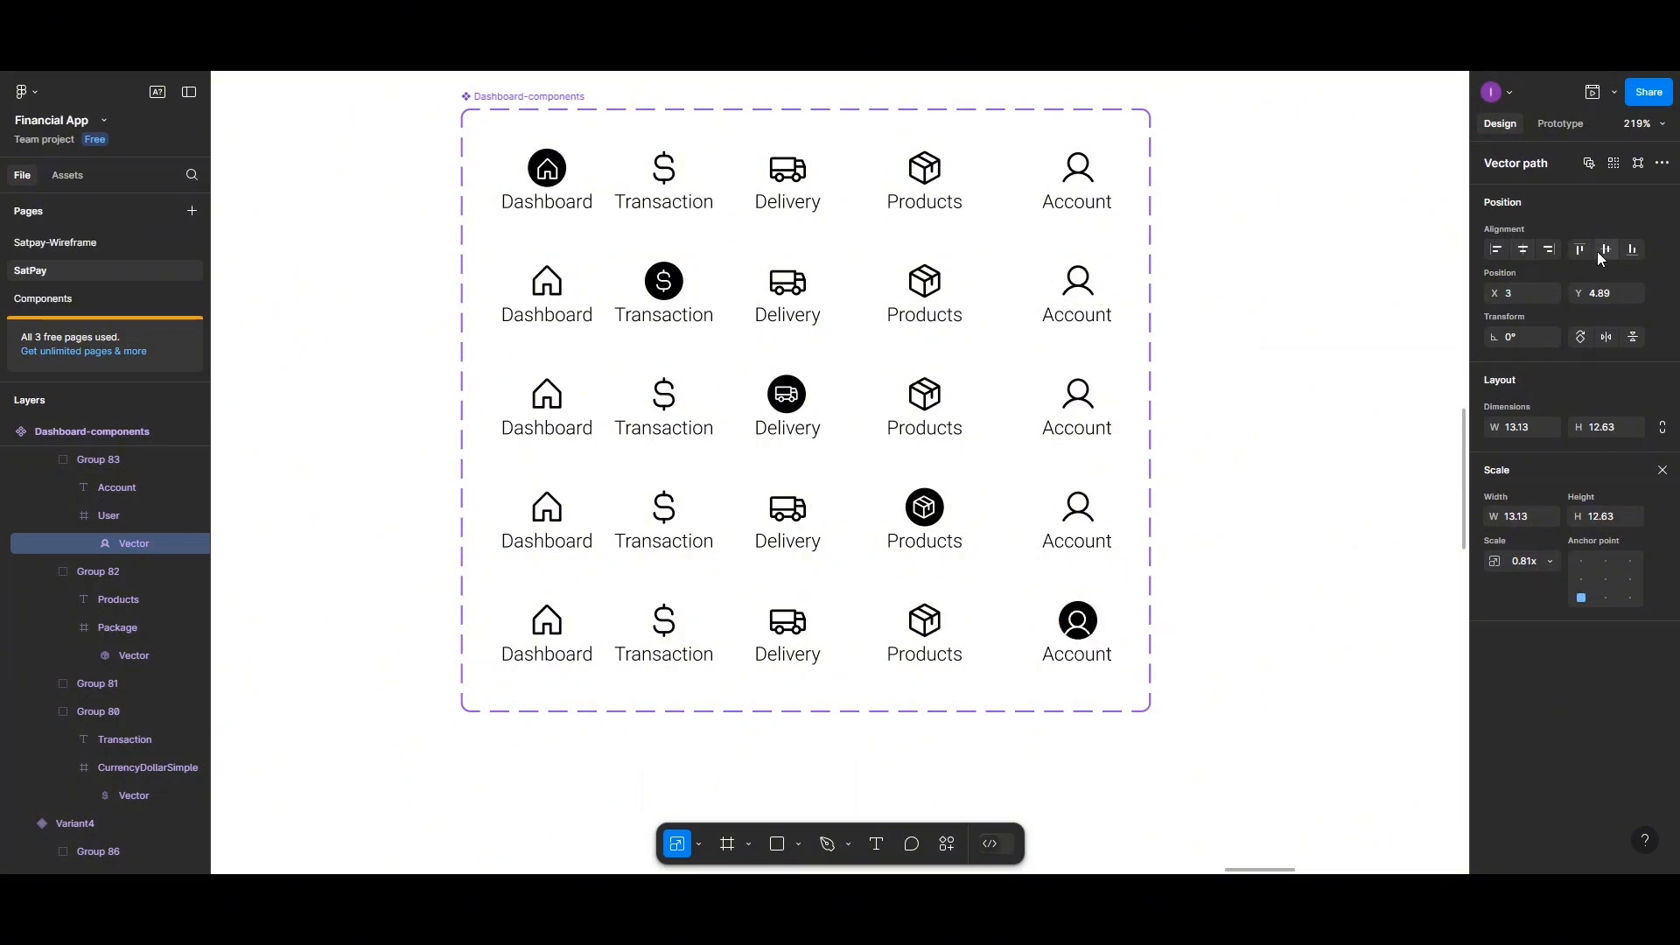
click(1605, 251)
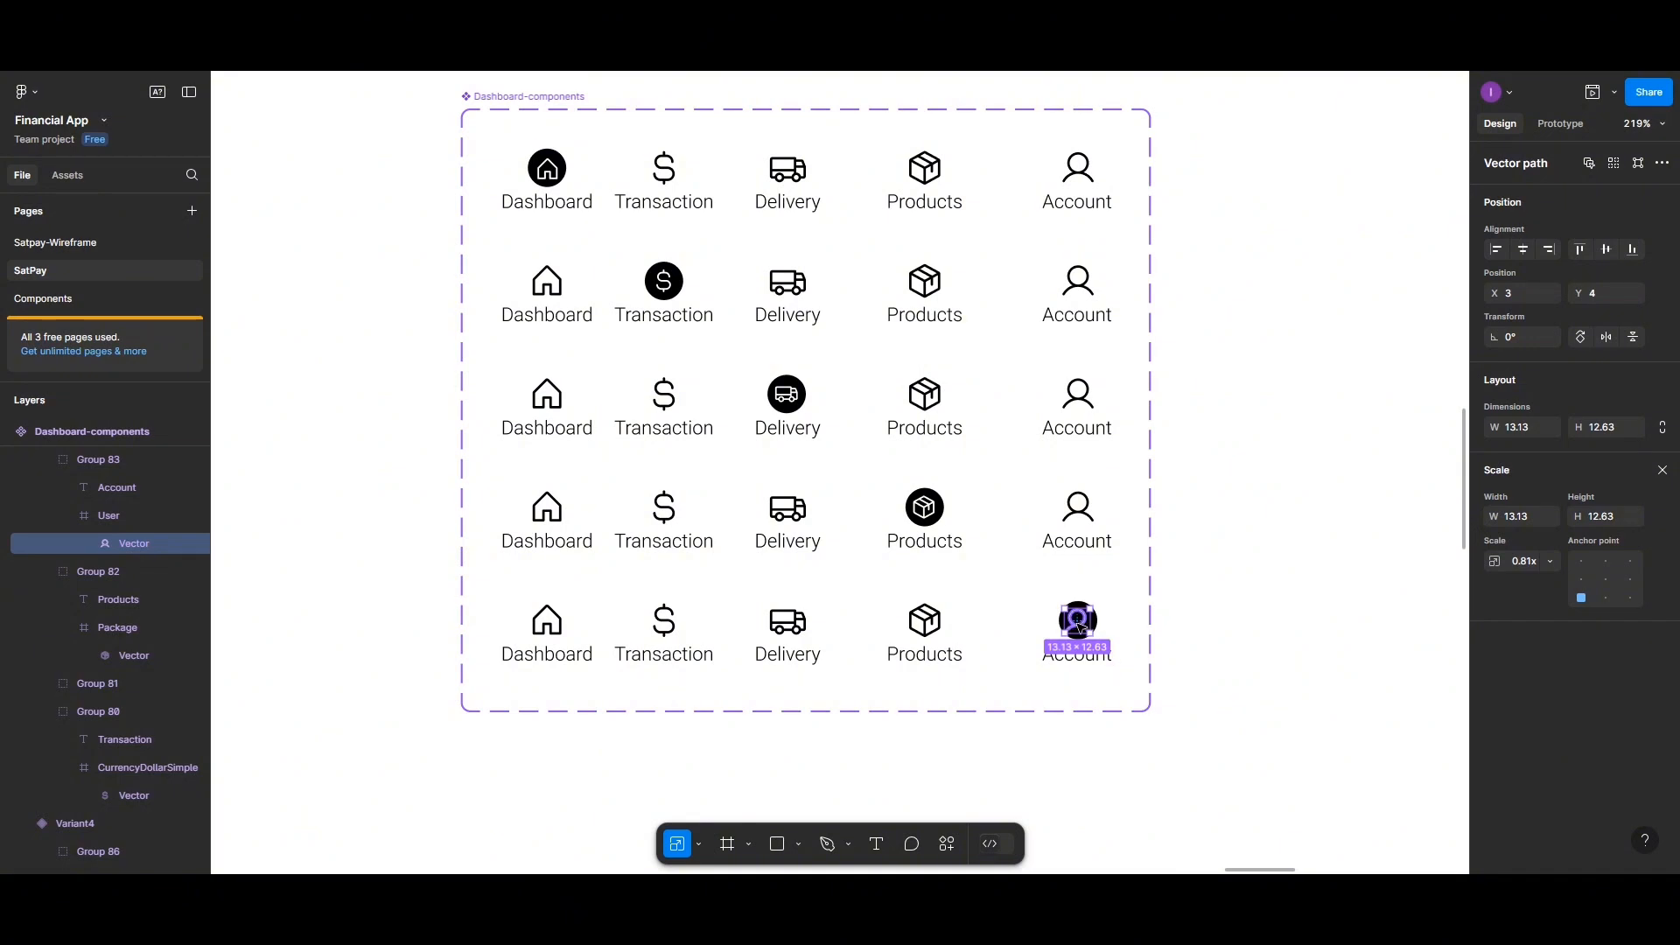
drag(1084, 627, 1081, 630)
click(1169, 629)
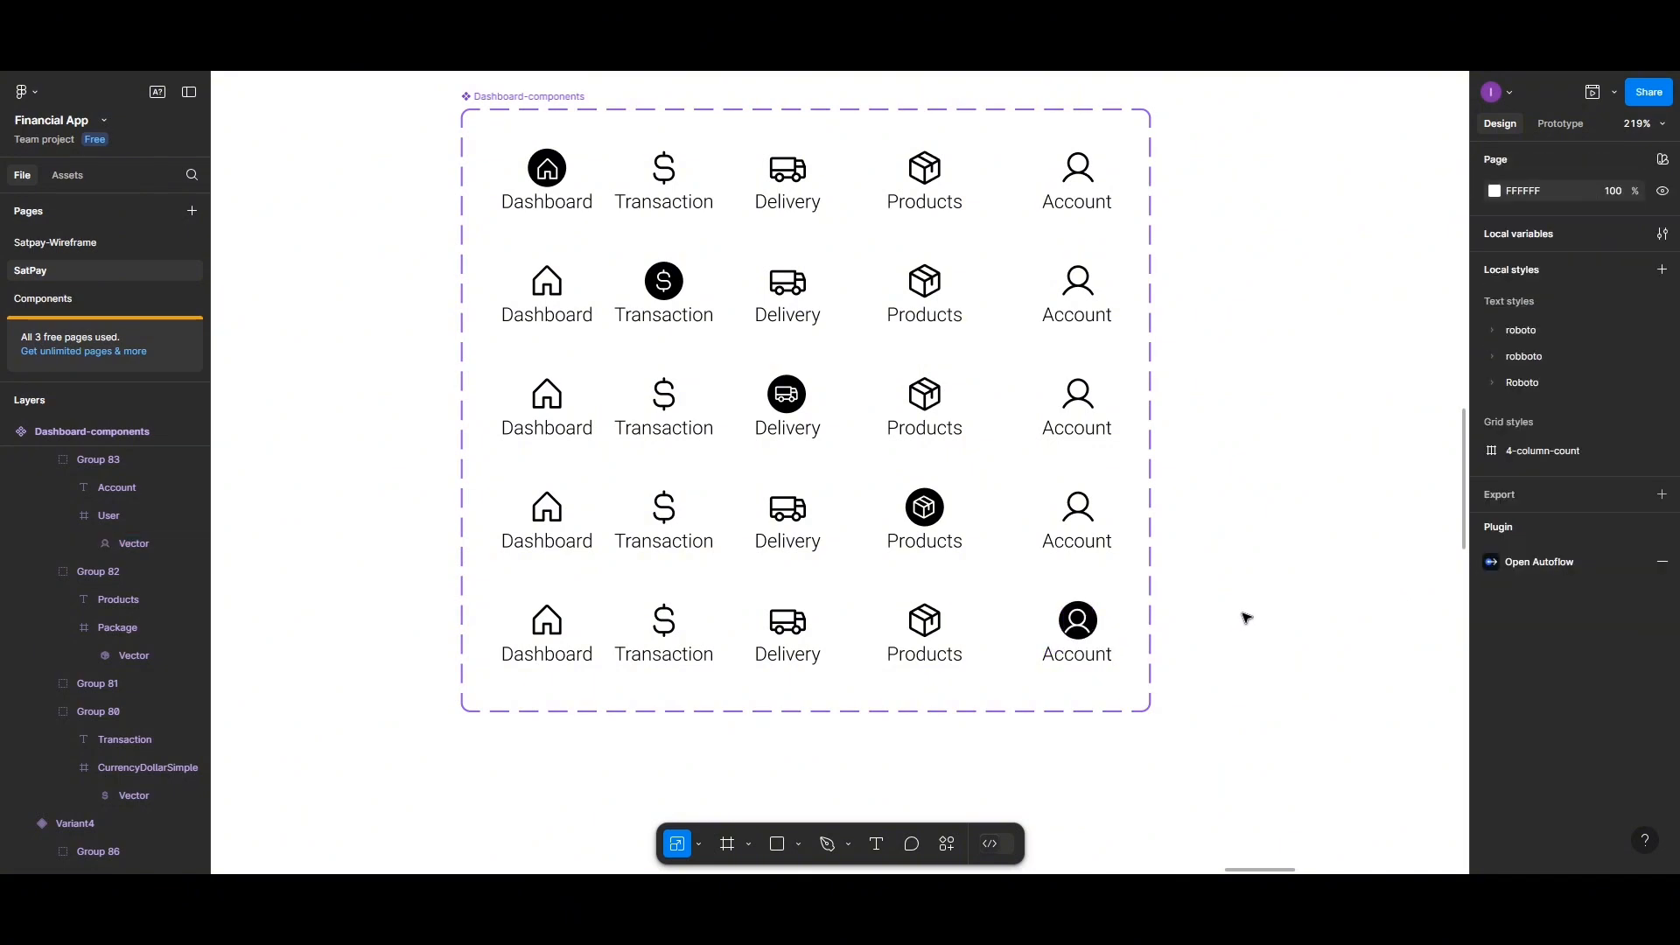
Add a prototype interaction from the Transaction icon in the default variant that changes to Variant2 on tap
click(1076, 629)
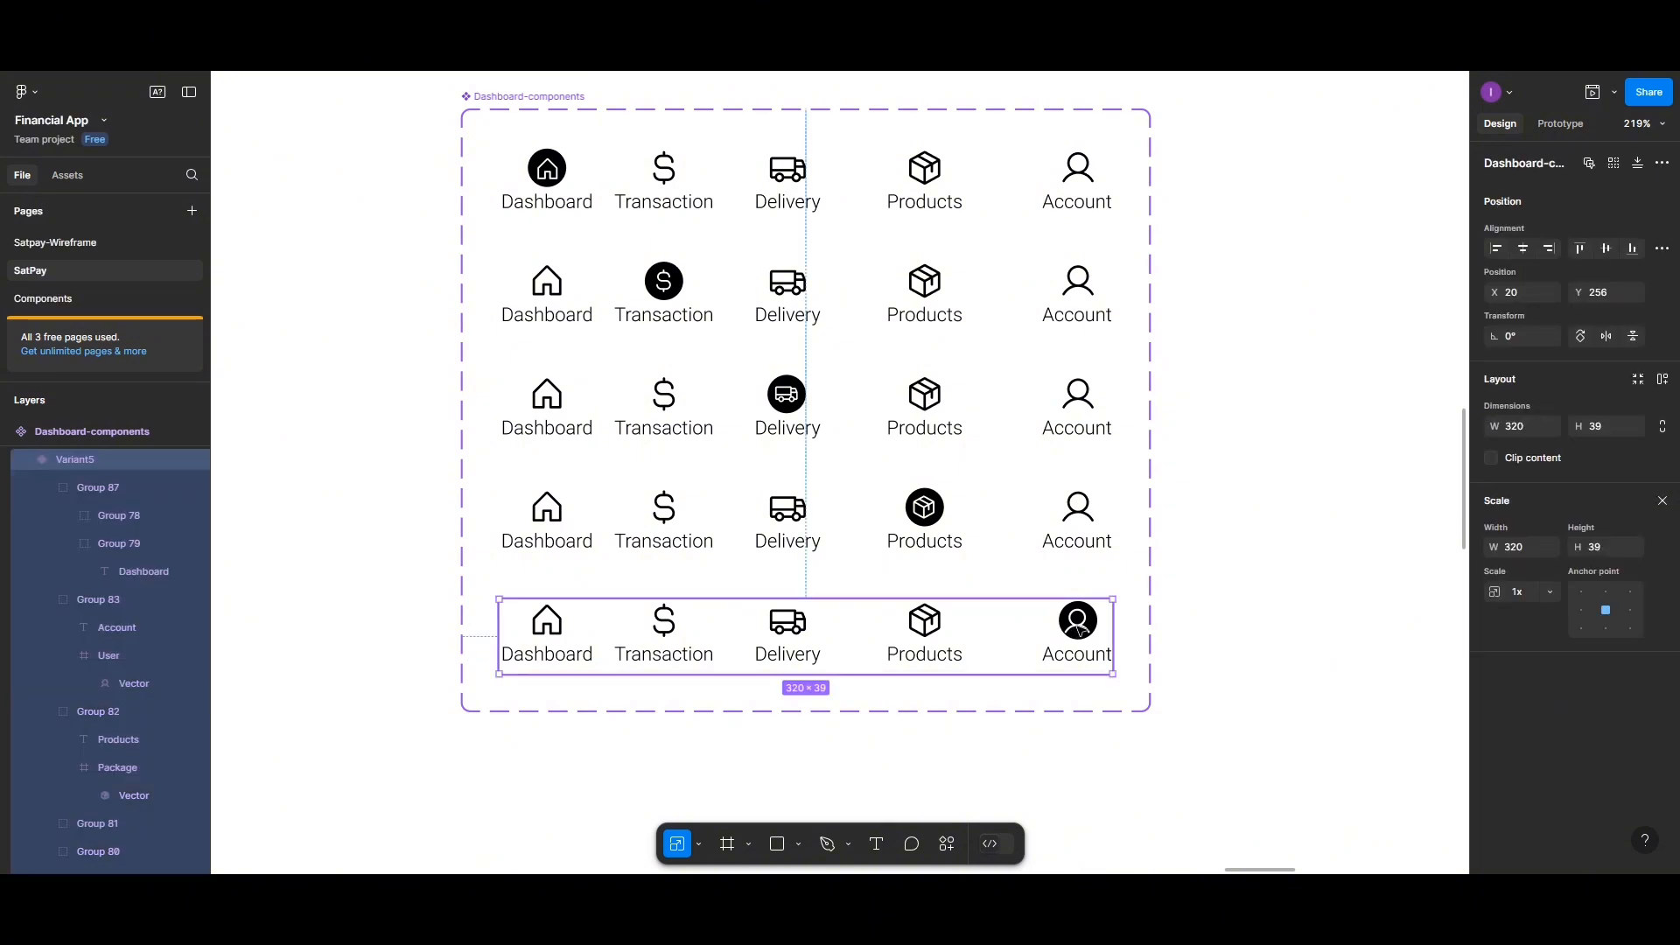
click(1076, 628)
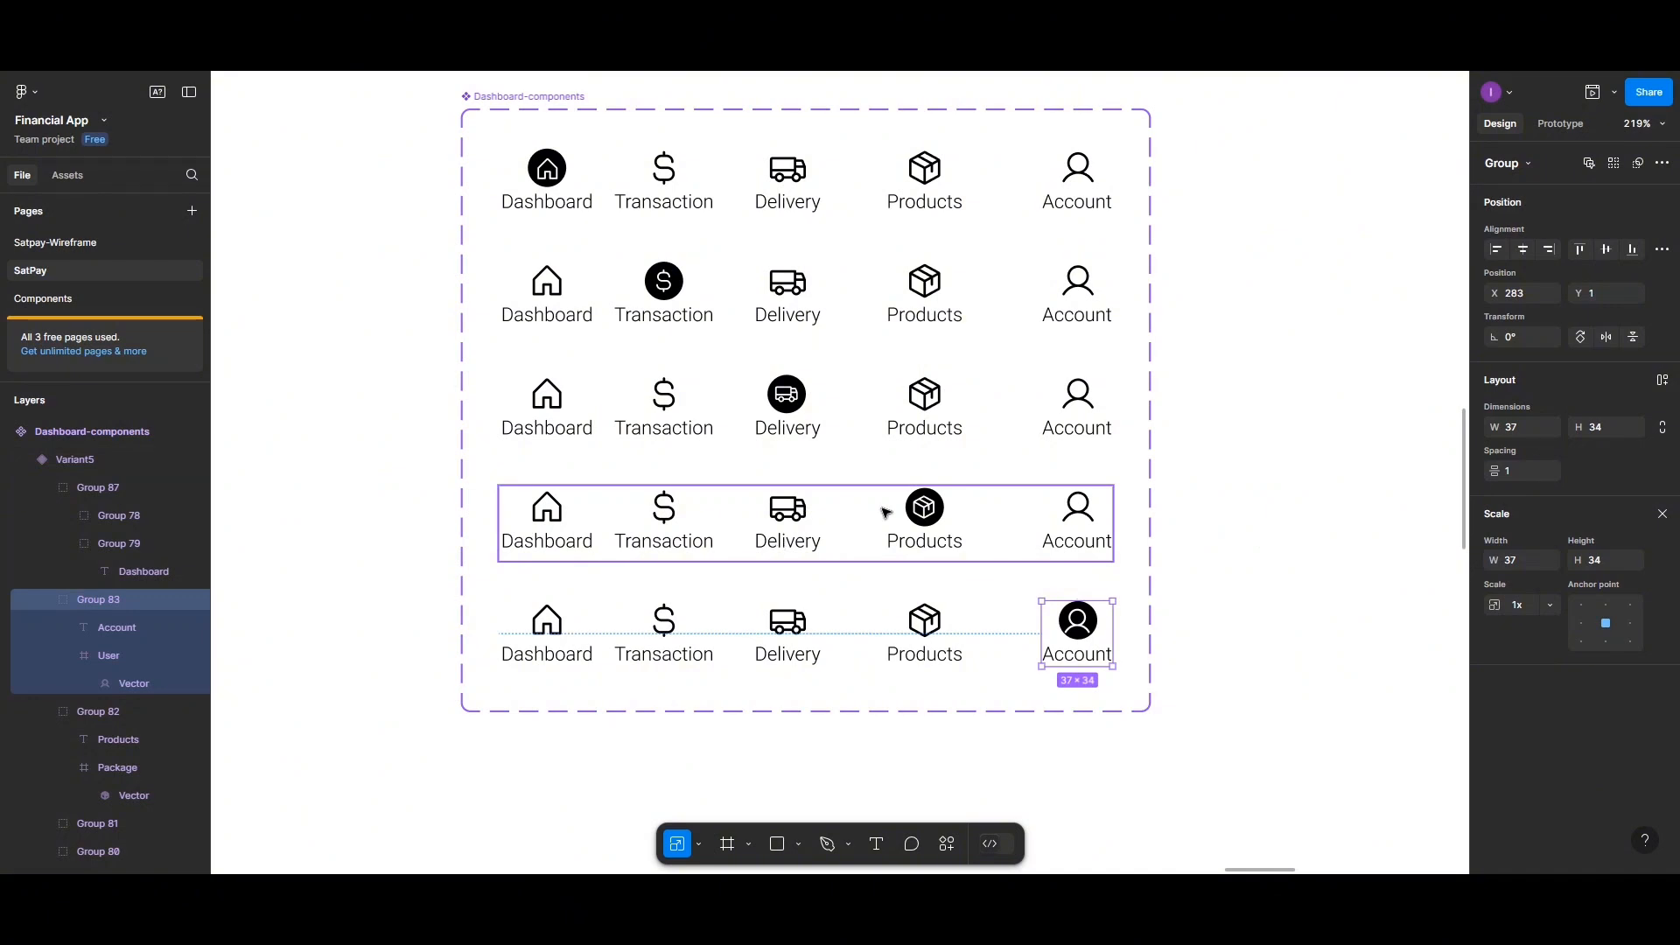
scroll(856, 413, up, 2)
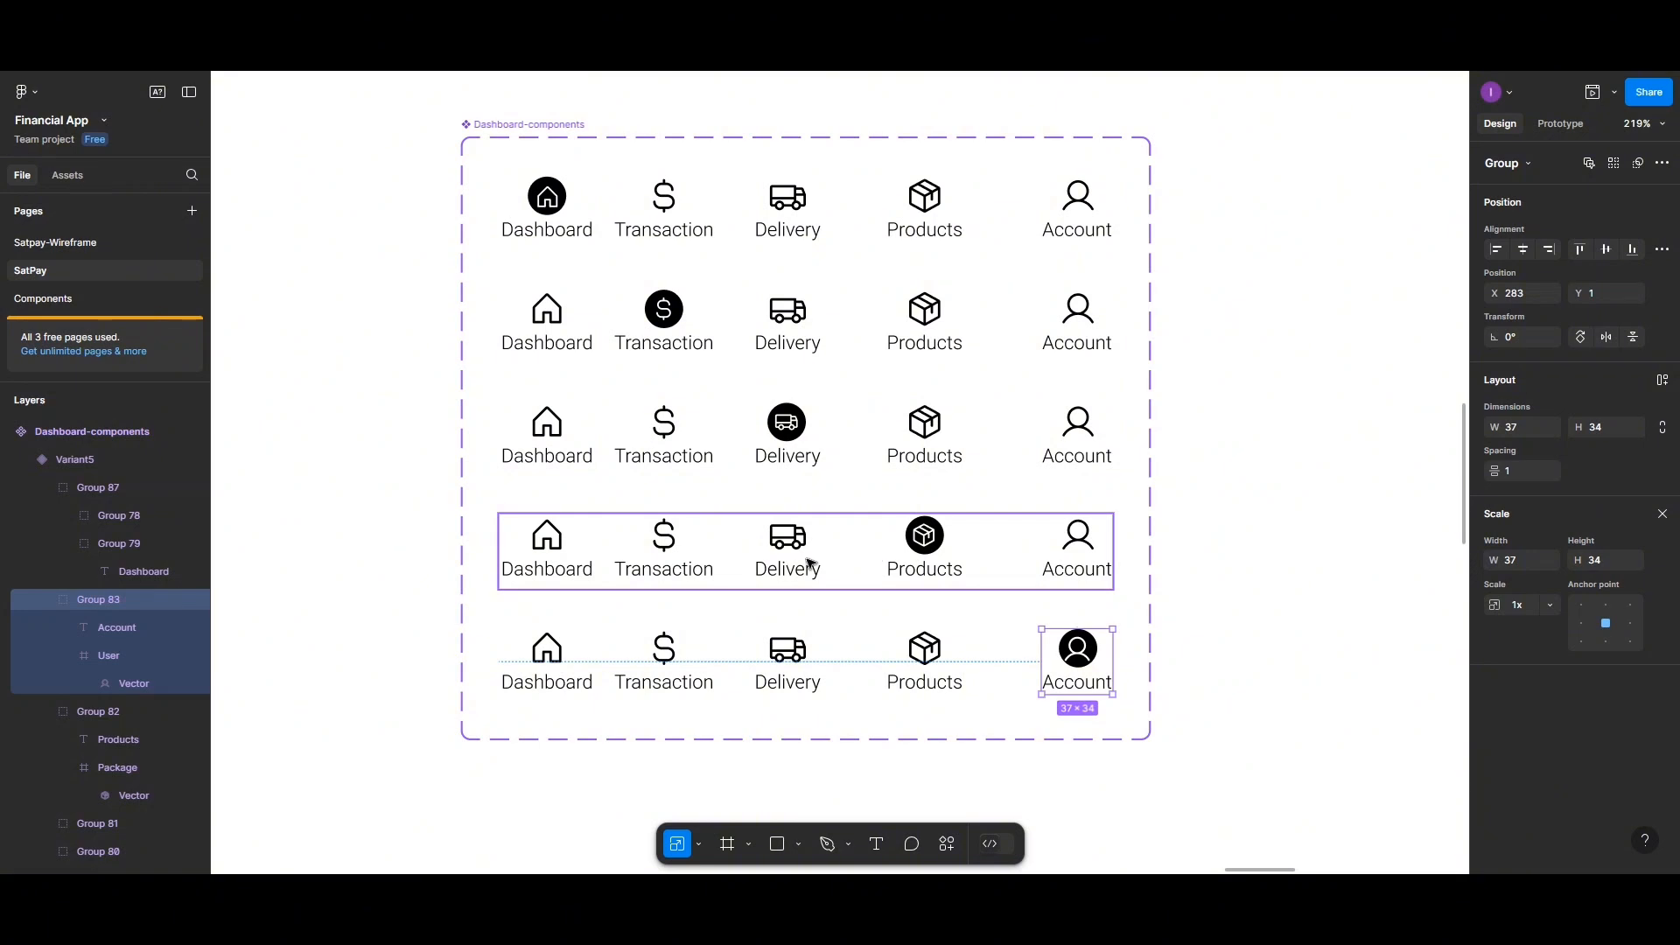
click(514, 125)
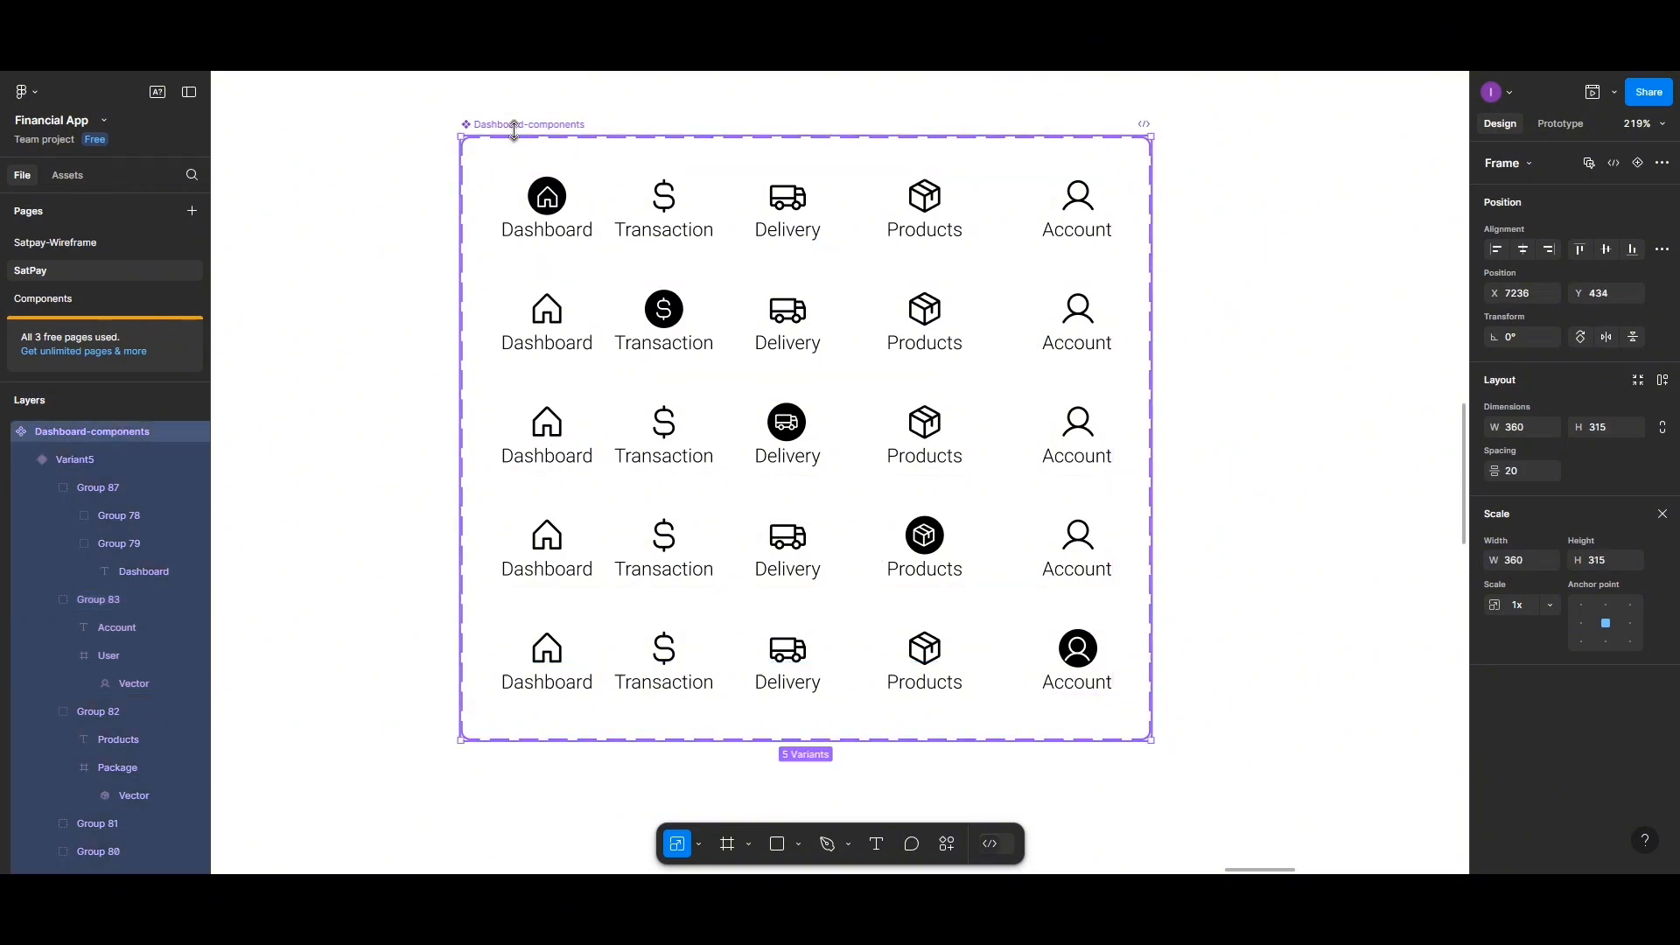
click(1557, 126)
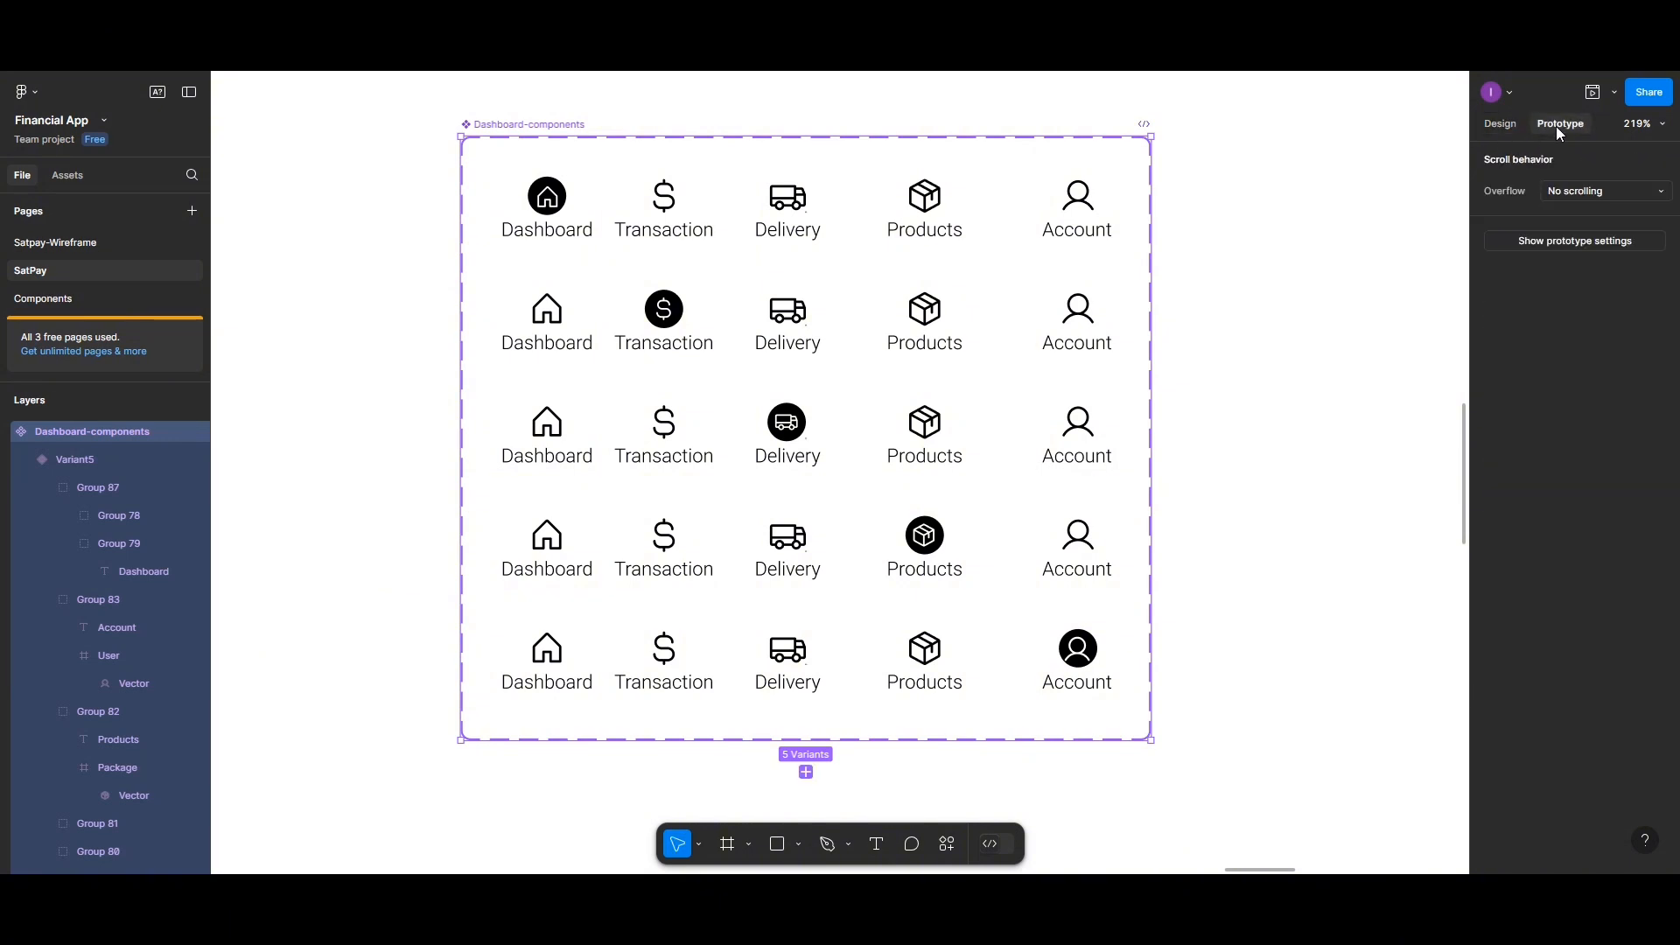
double_click(663, 207)
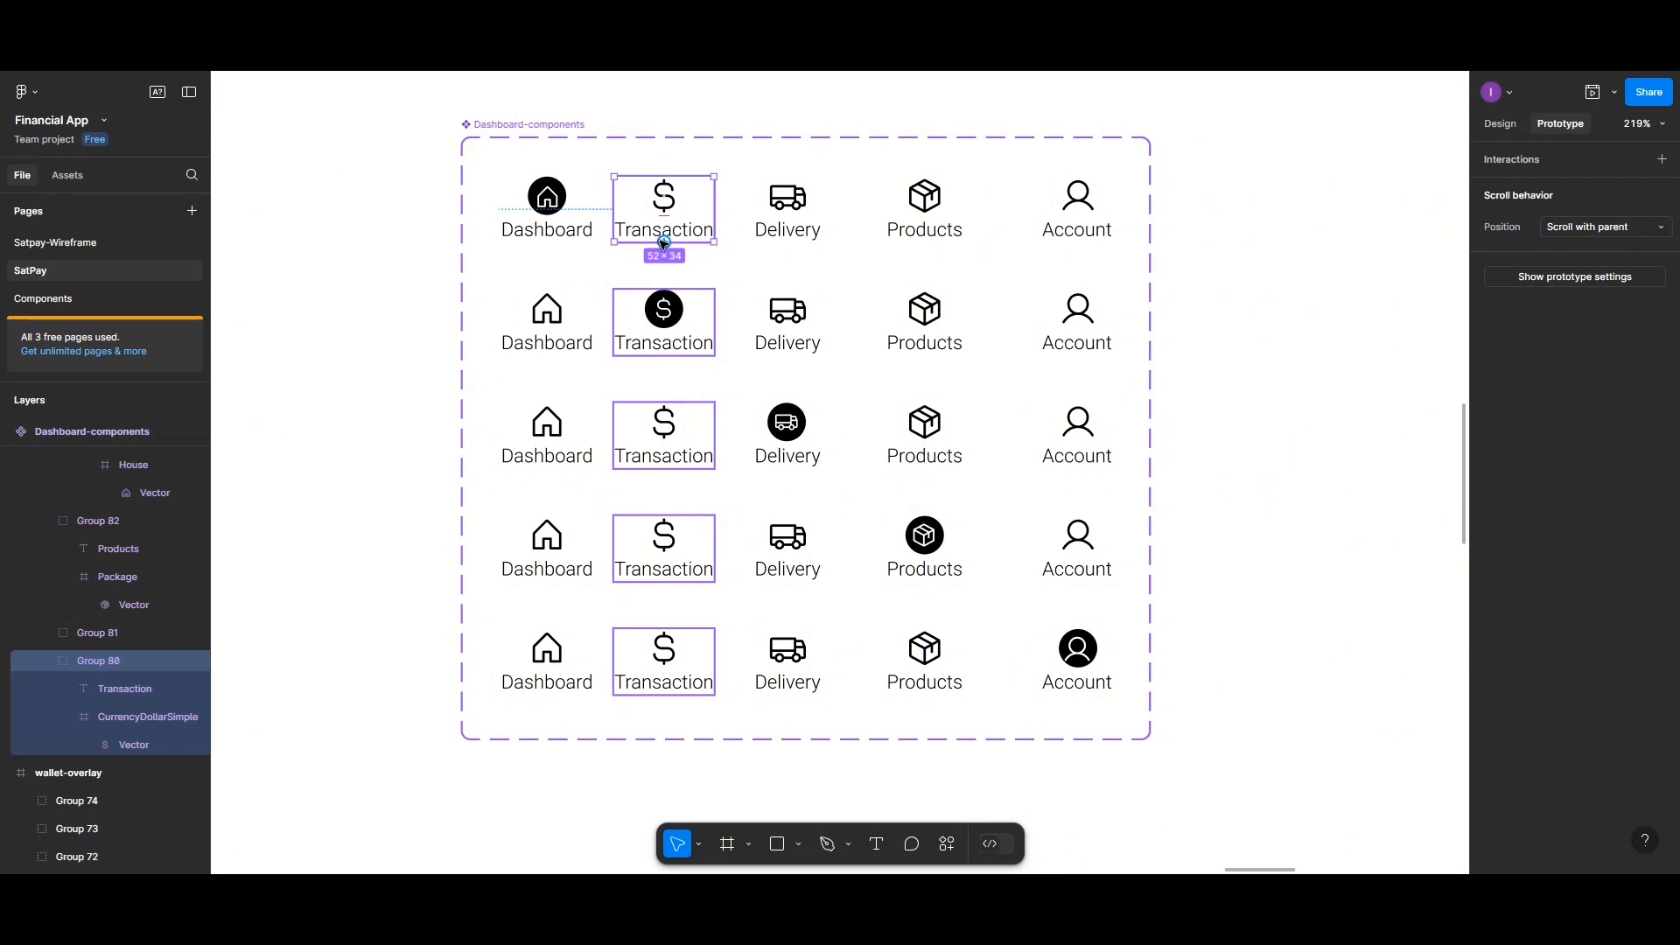
drag(663, 242, 662, 295)
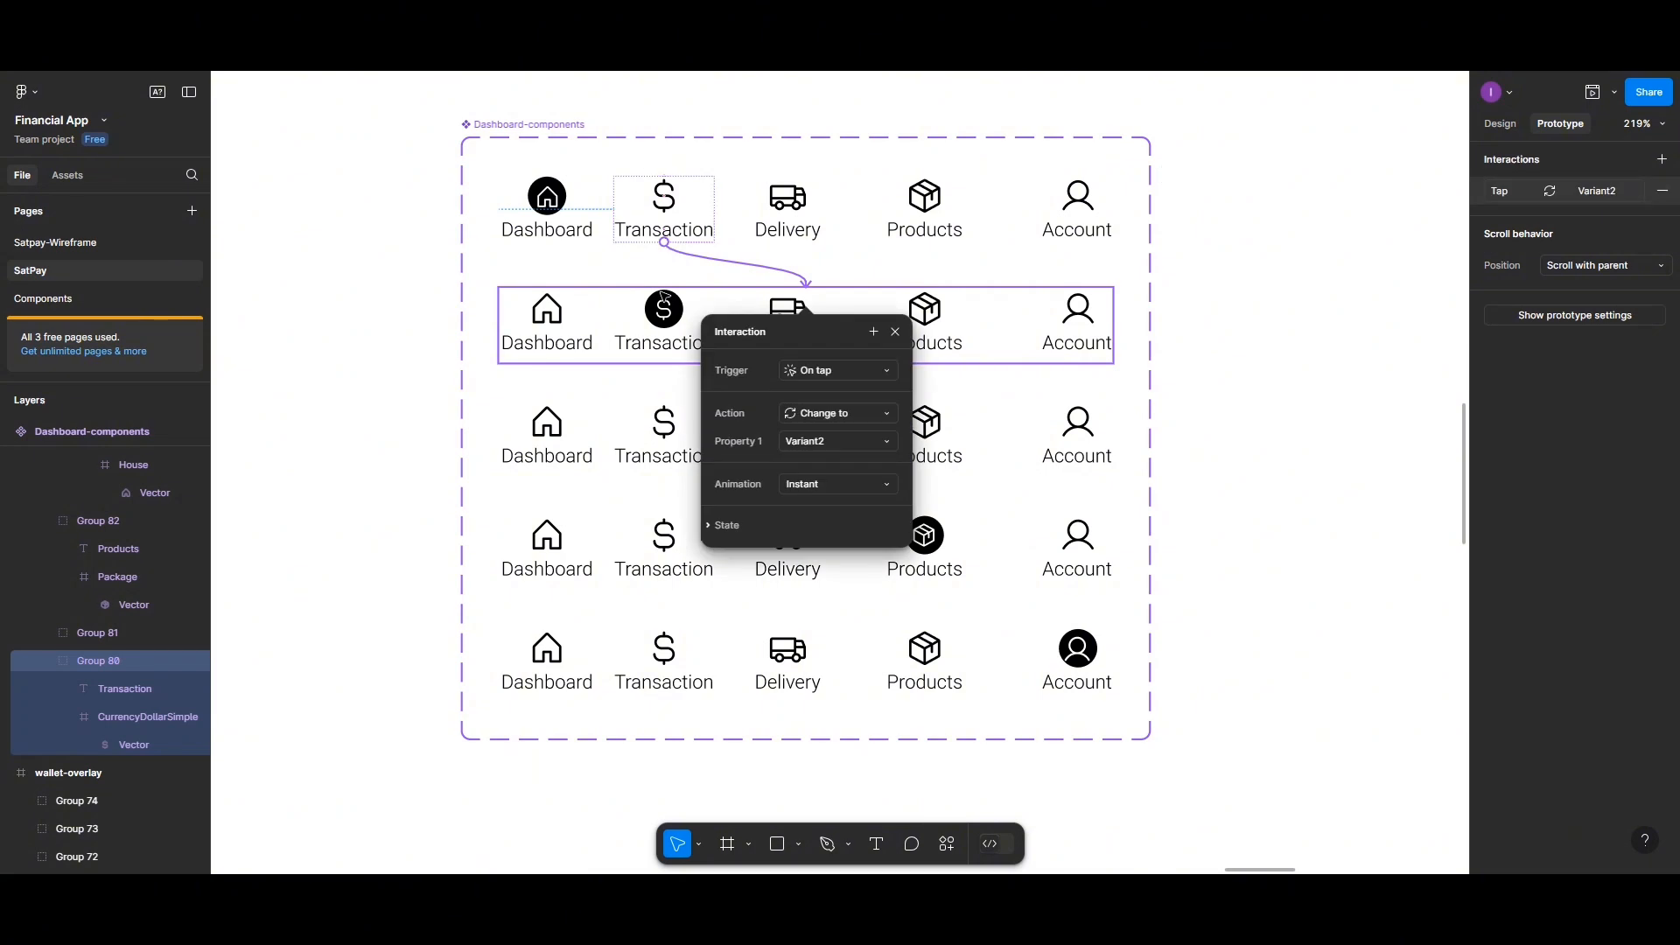
Add a tap interaction from the Delivery icon in the default variant that changes to Variant3
click(781, 212)
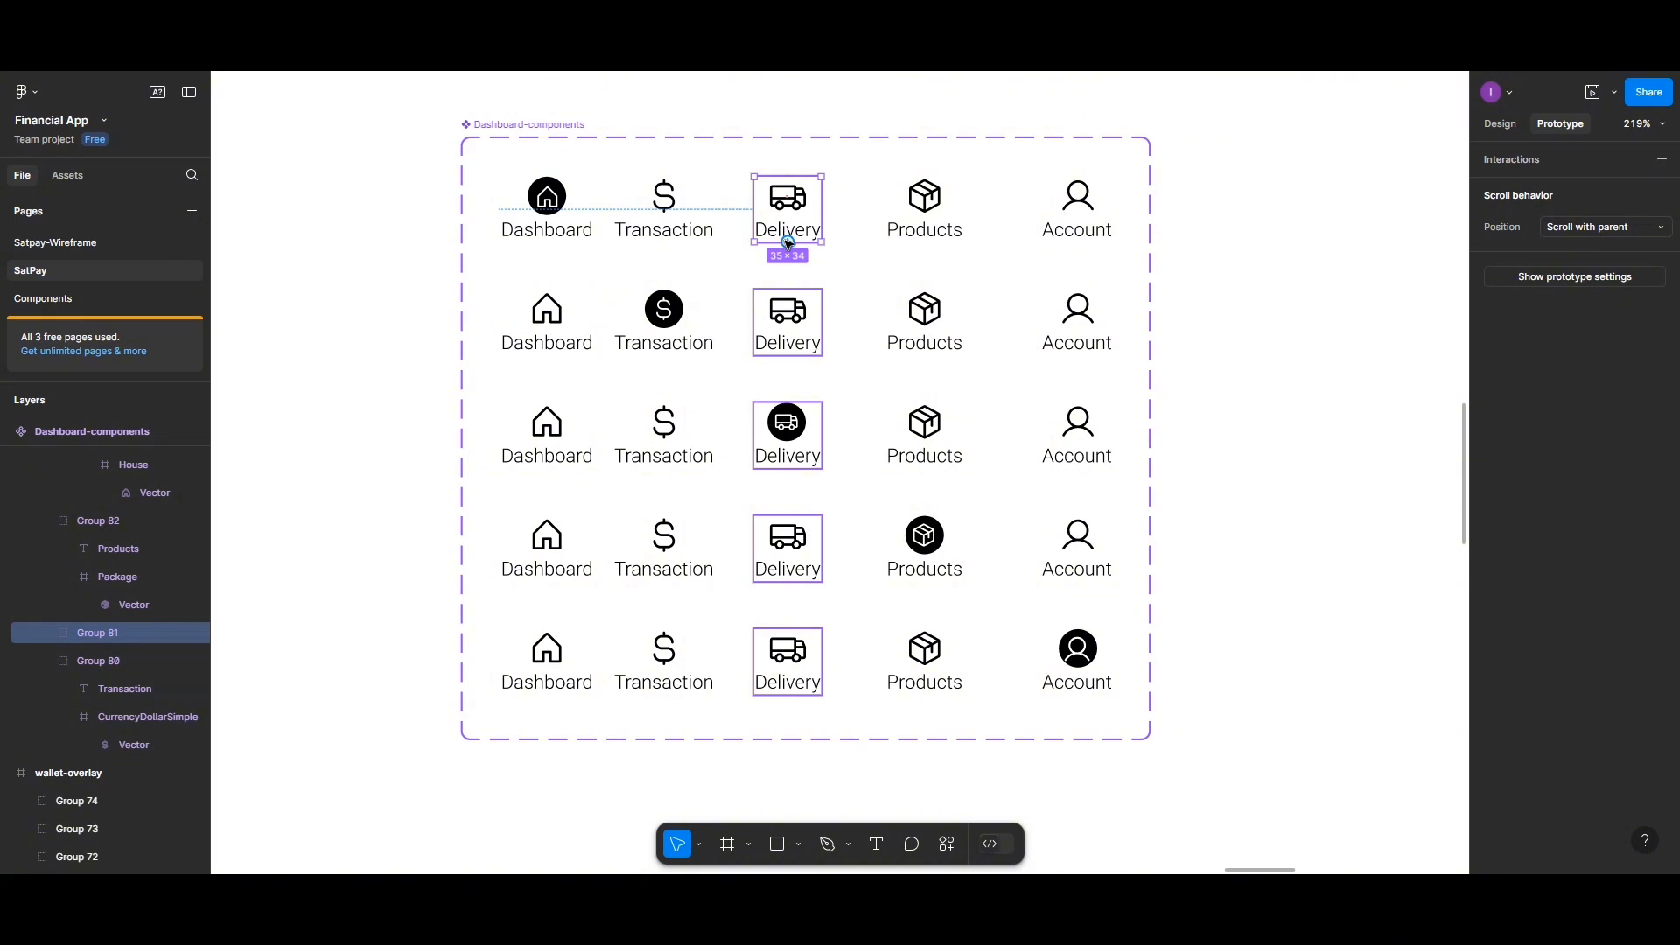
drag(788, 242, 787, 421)
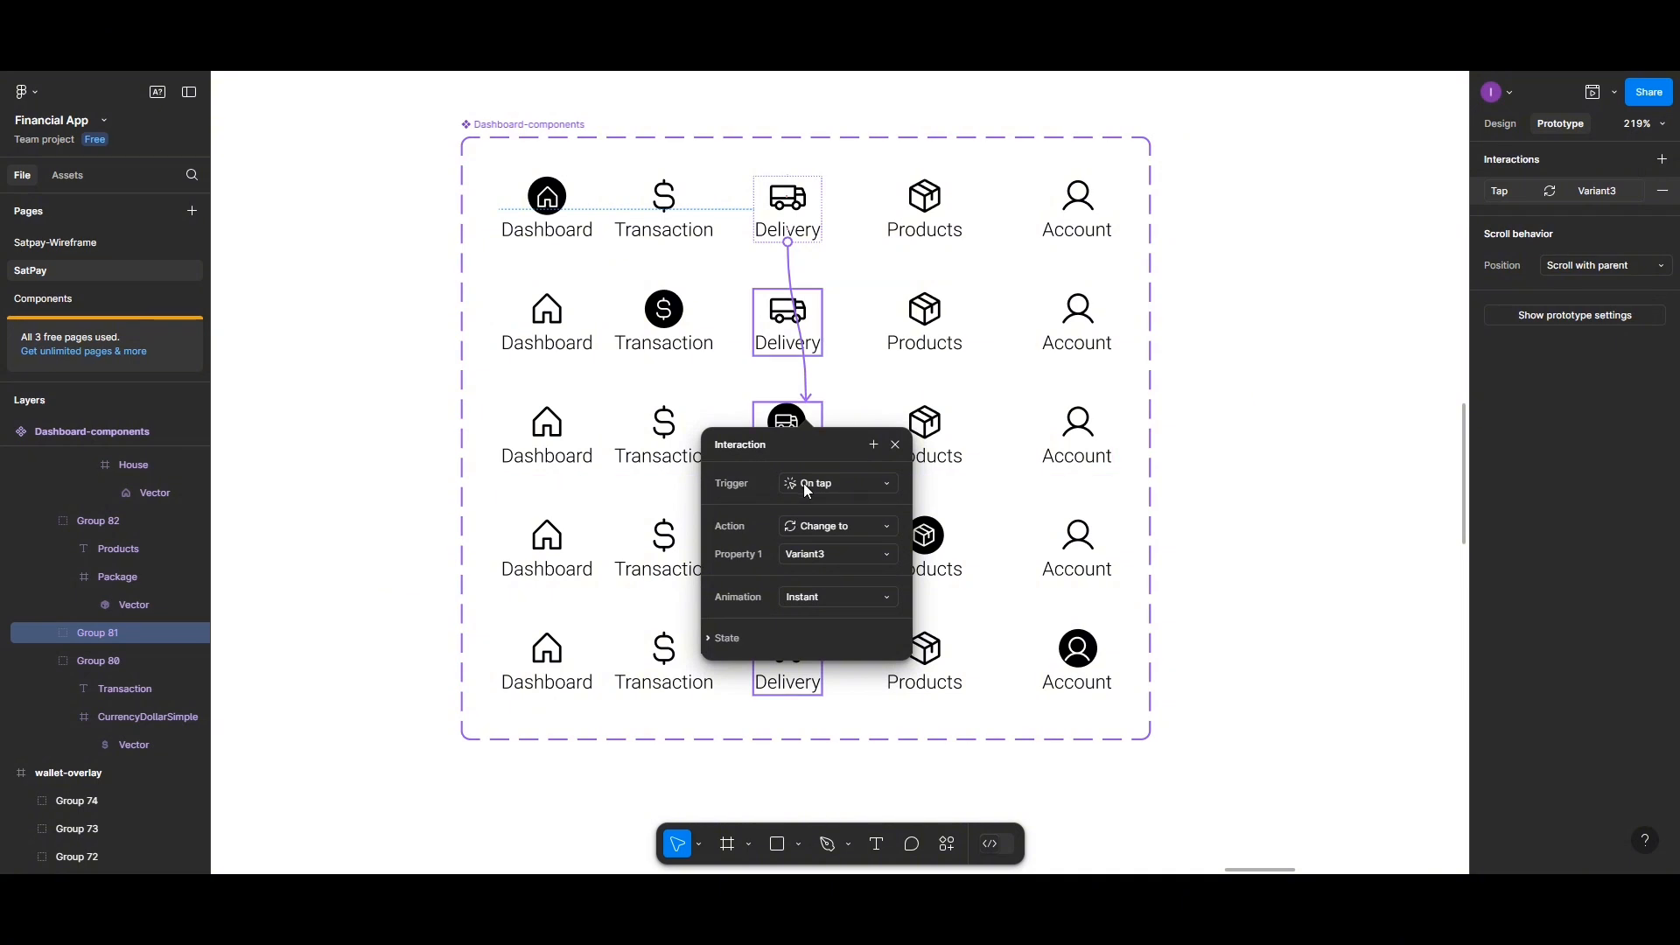
click(820, 554)
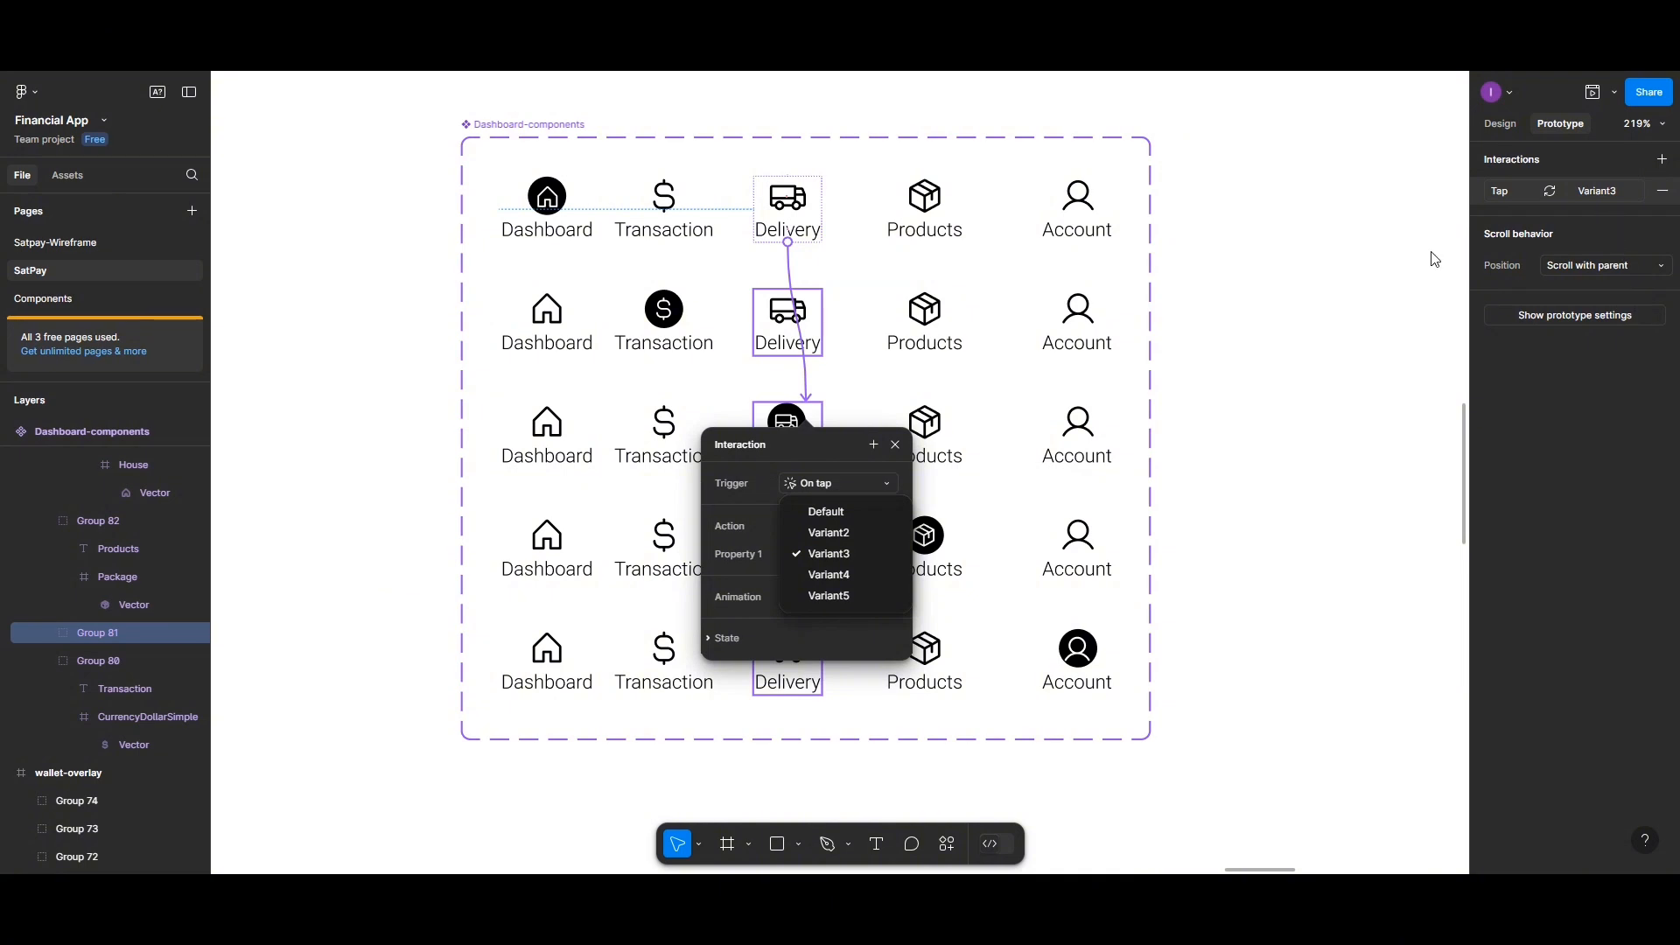
click(558, 198)
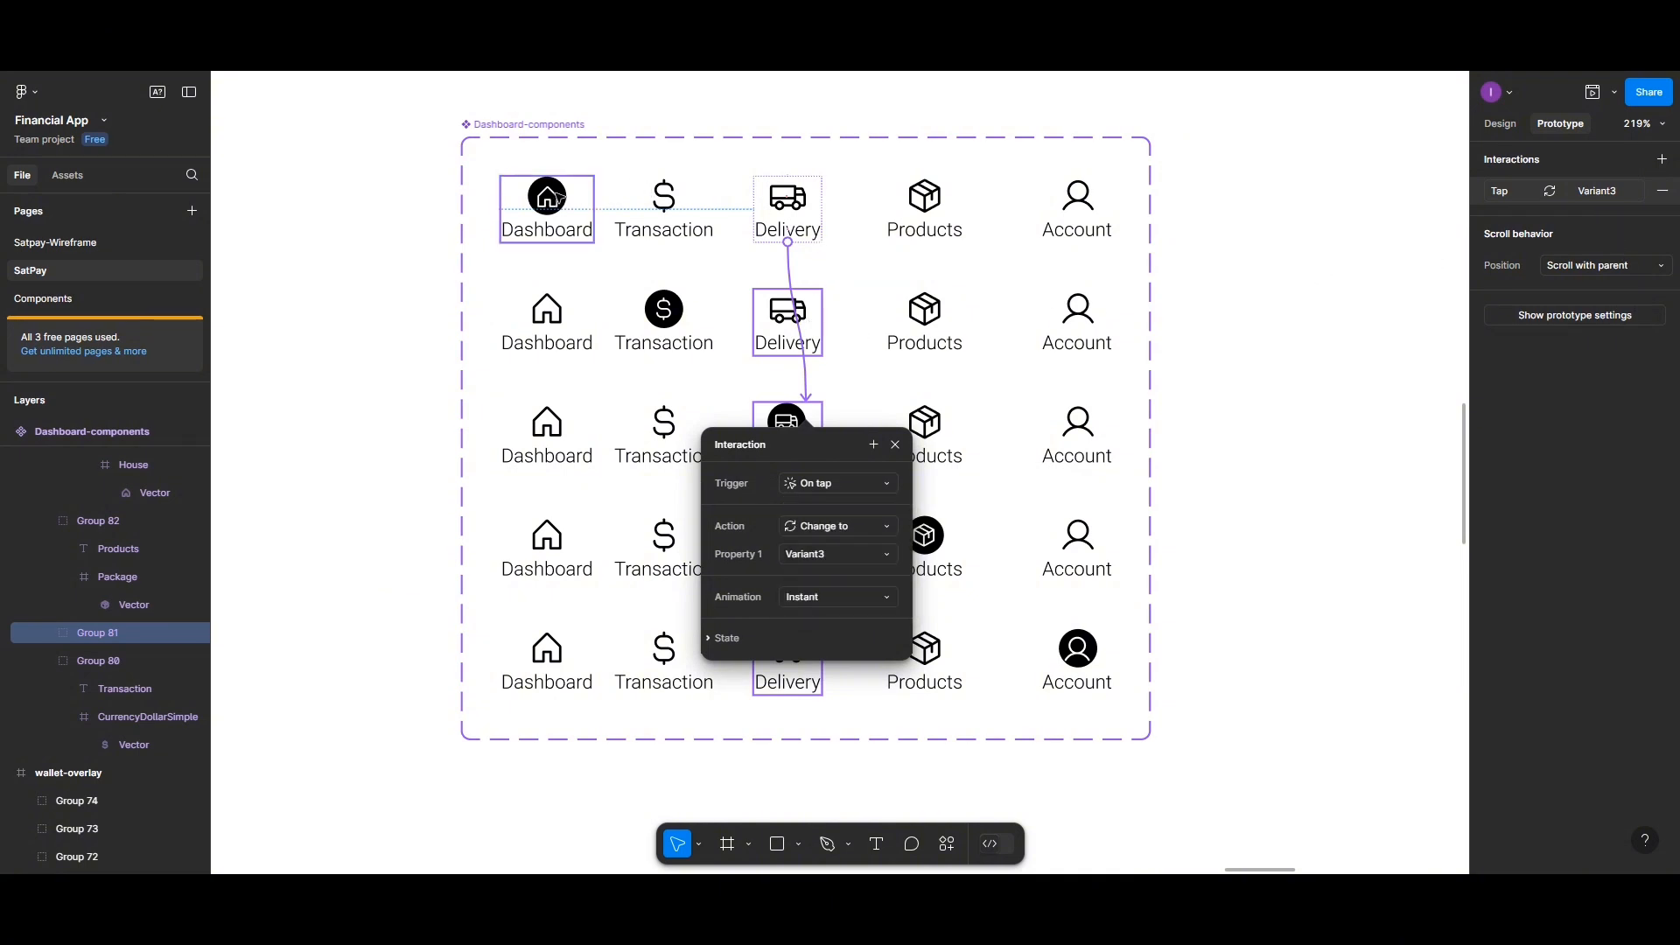
Add a tap interaction from the Products icon in the default variant that changes to Variant4
click(913, 200)
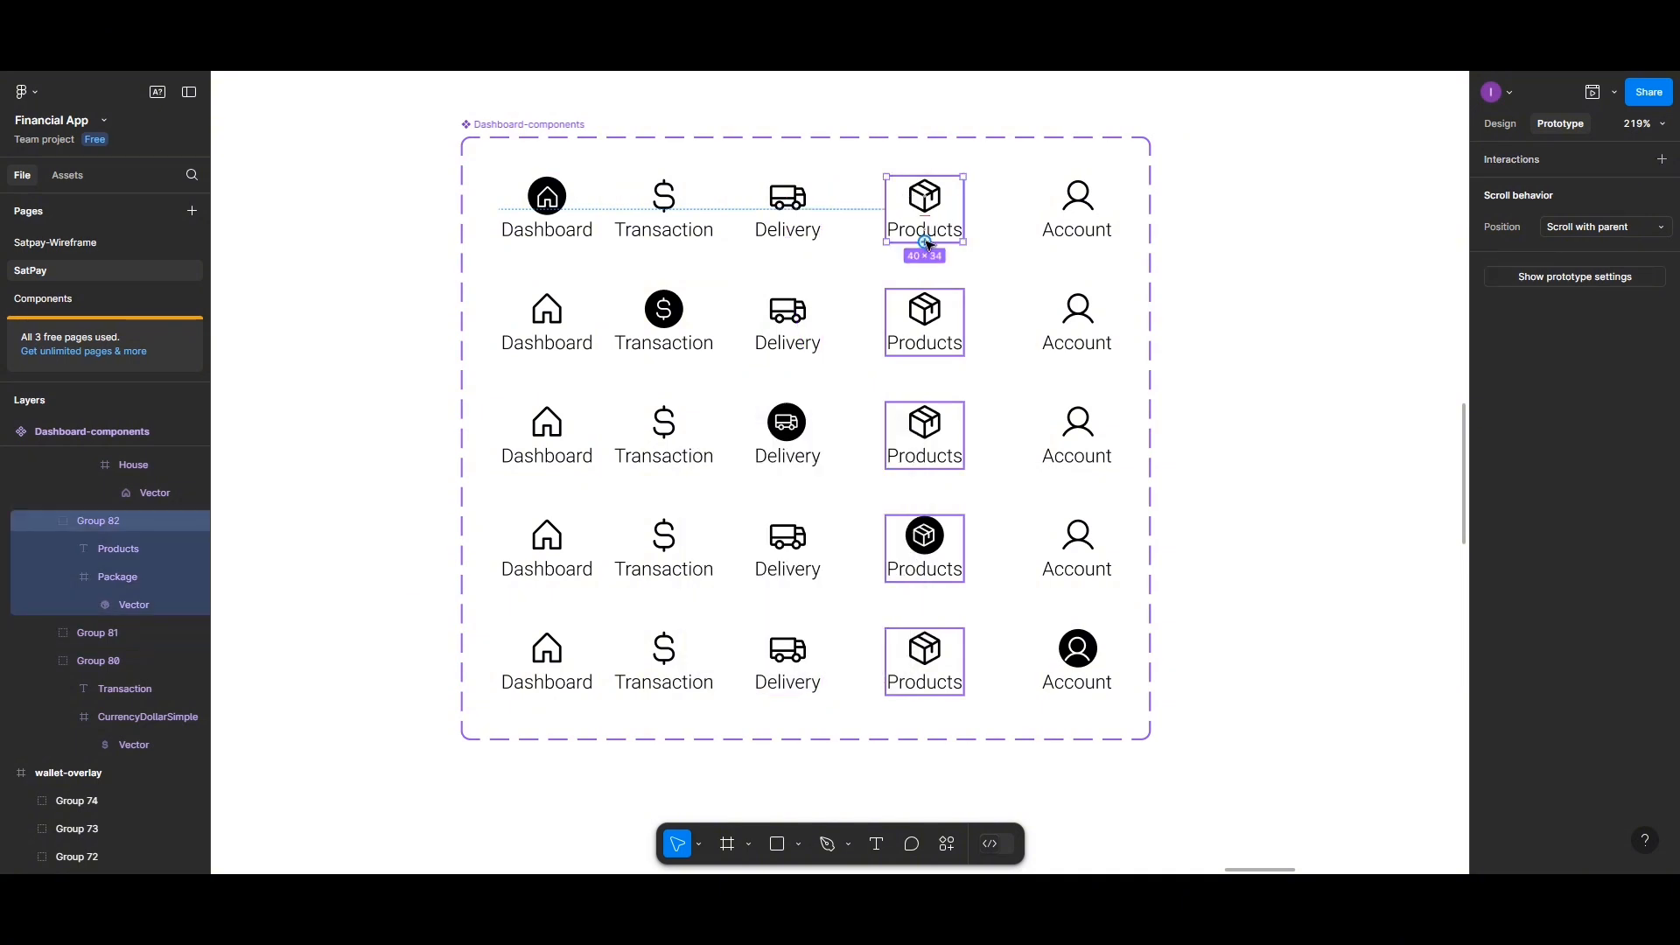
drag(926, 243, 918, 352)
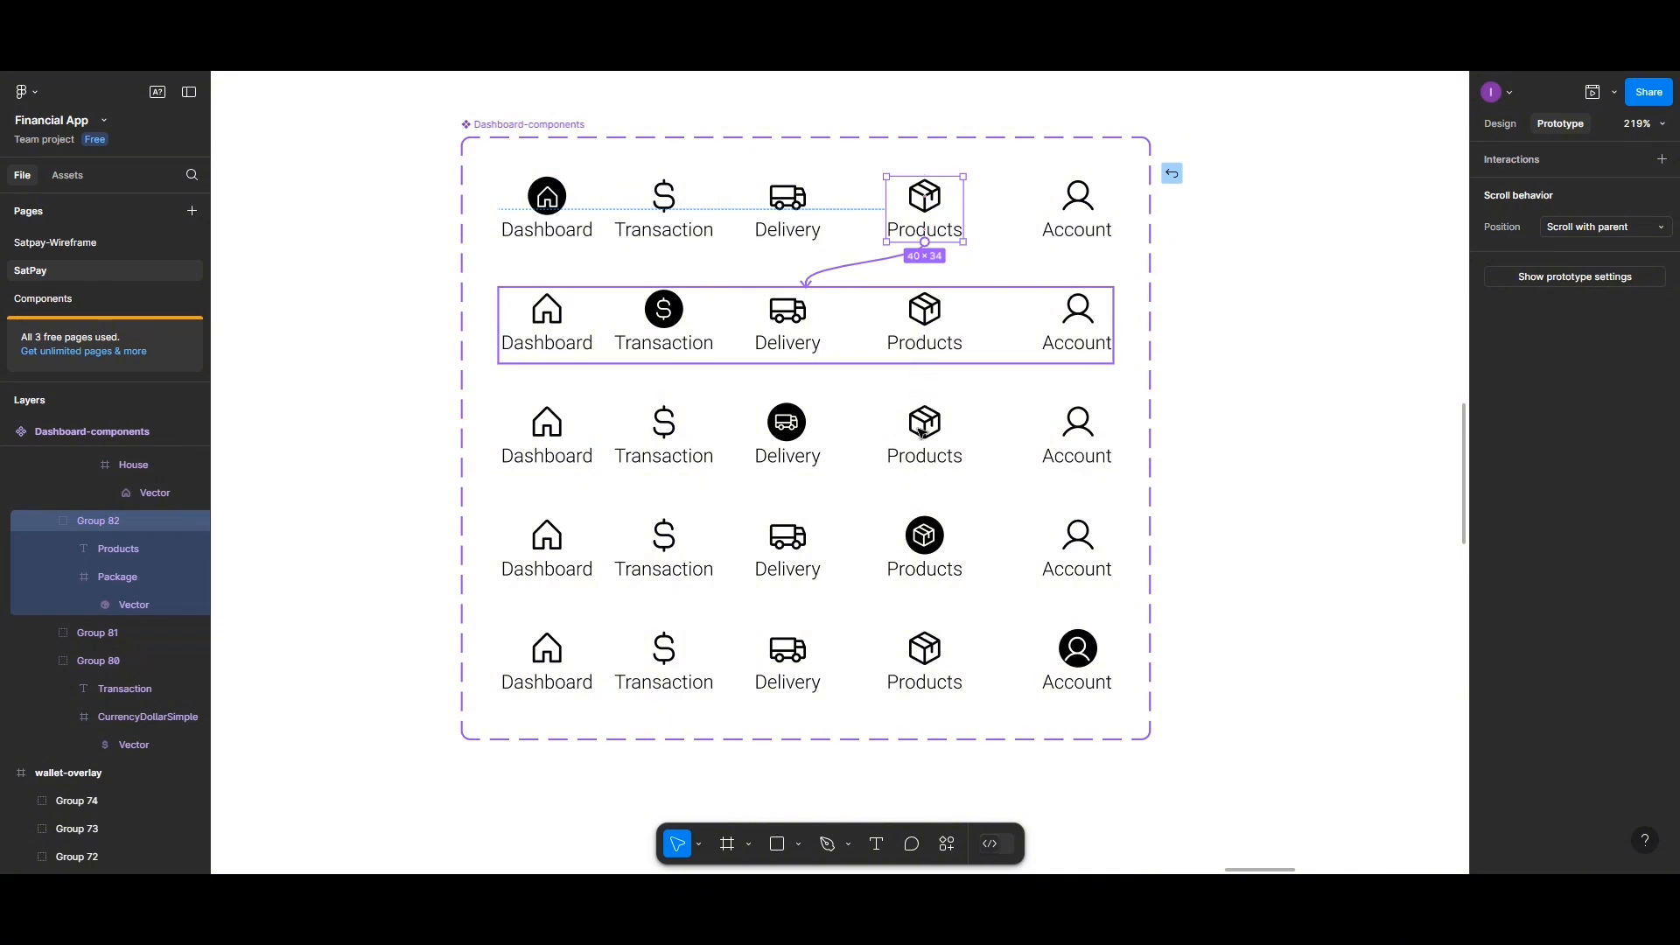
drag(921, 432, 941, 535)
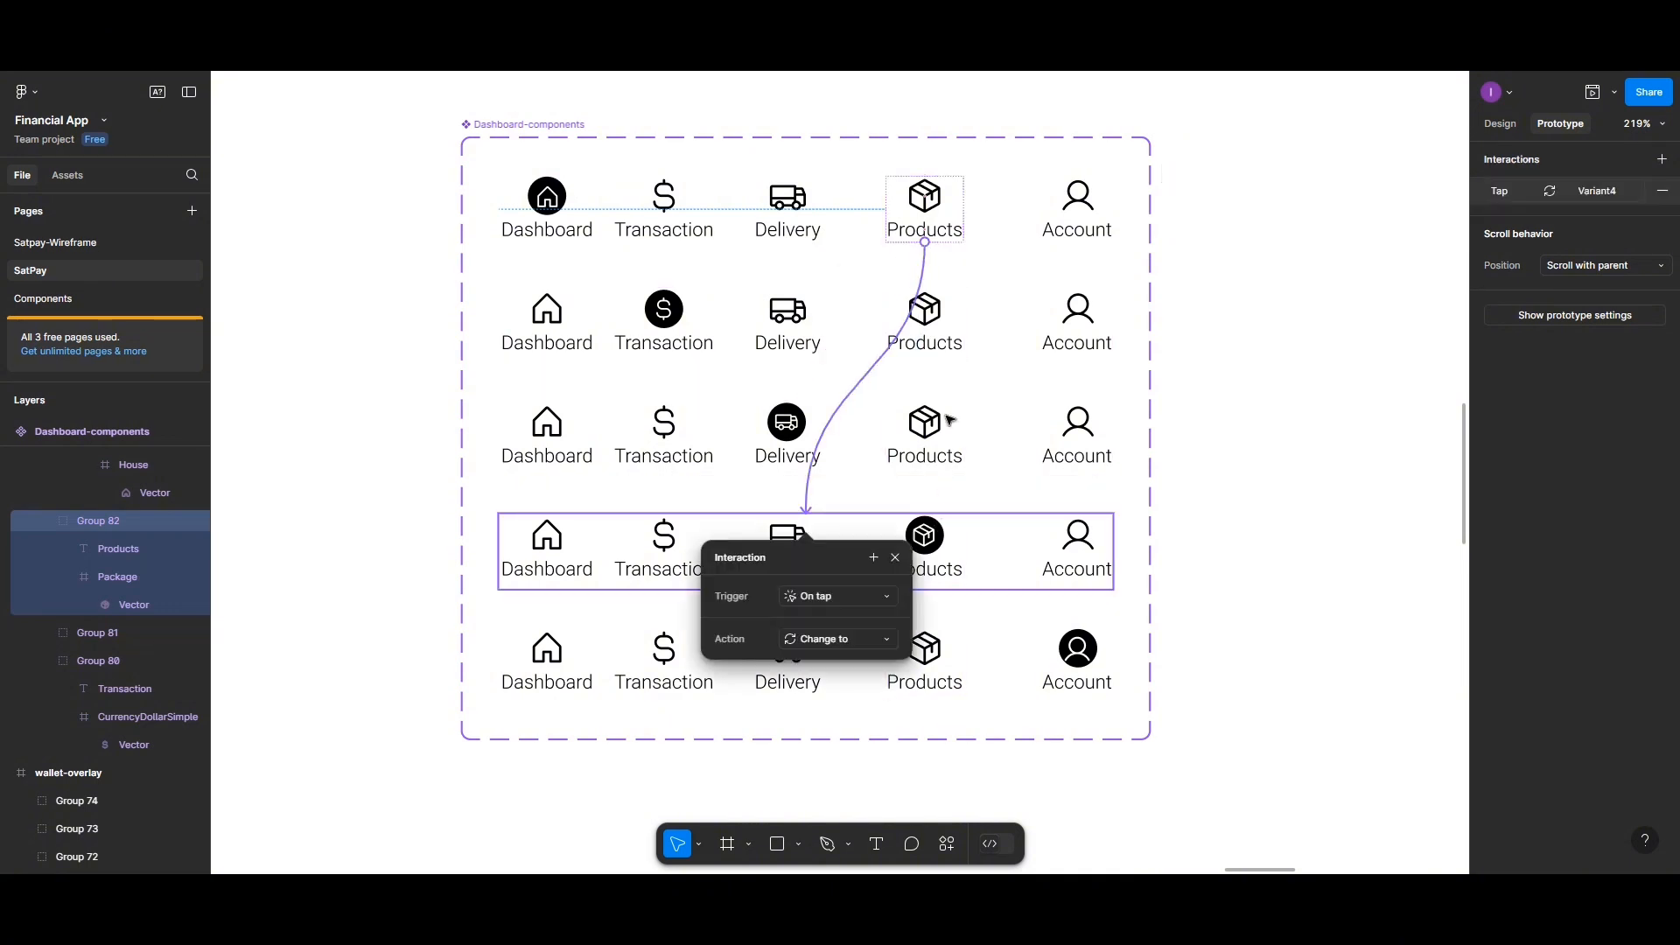
Add a tap interaction from the Account icon in the default variant that changes to Variant5
click(1060, 221)
drag(1077, 242, 1060, 637)
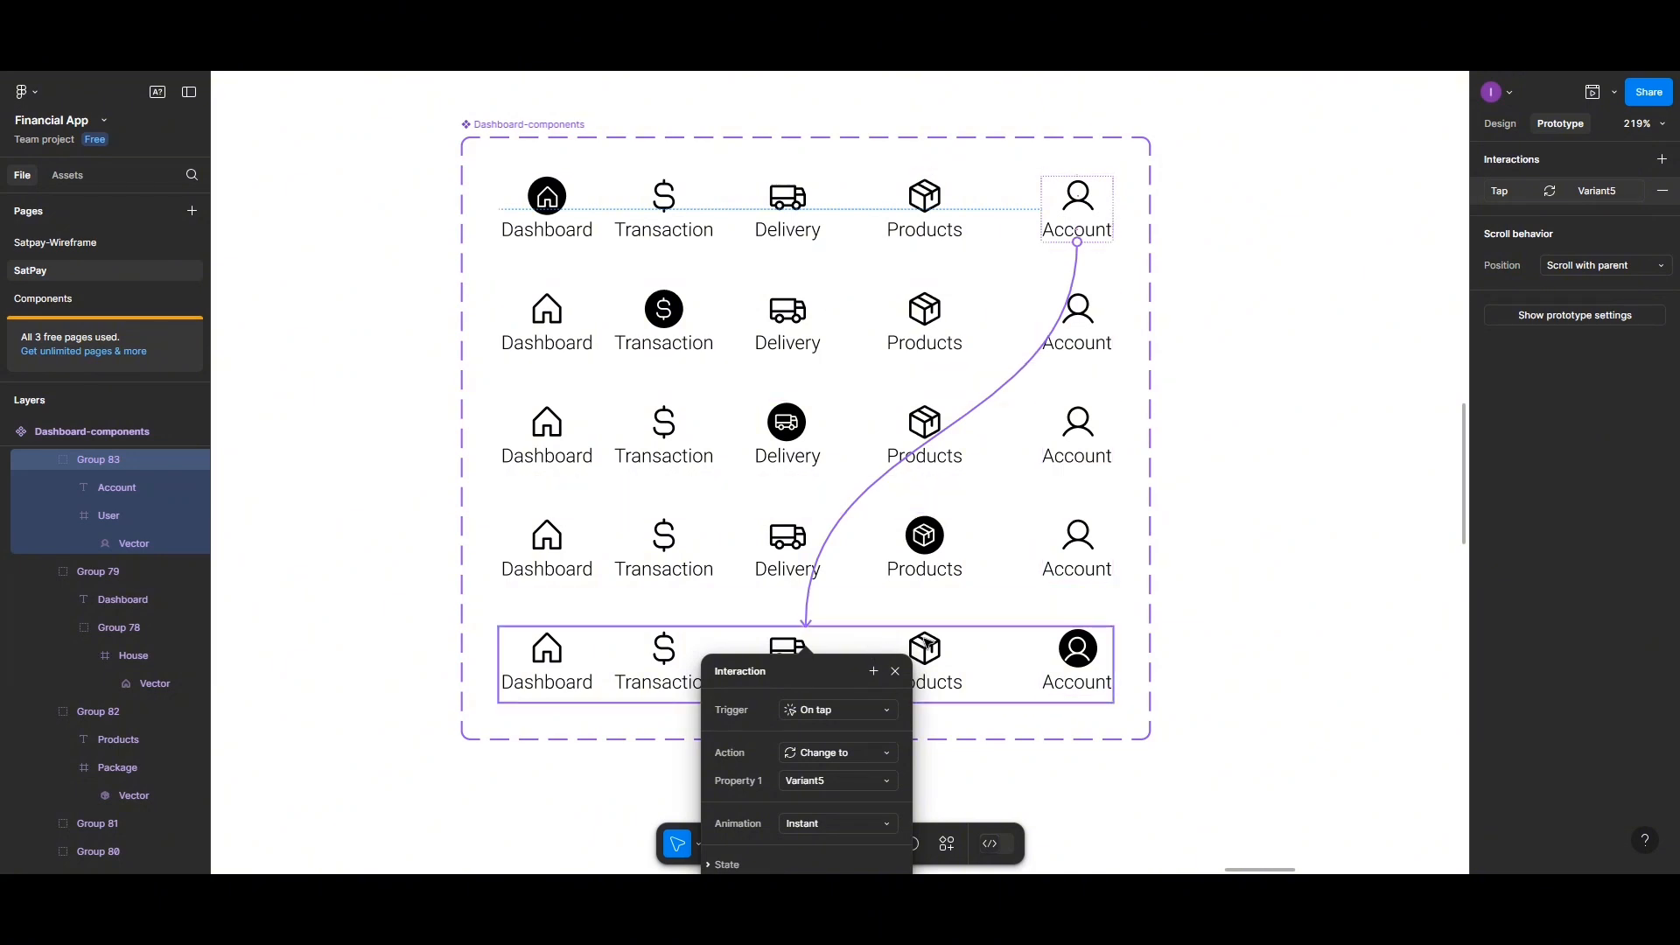
click(926, 646)
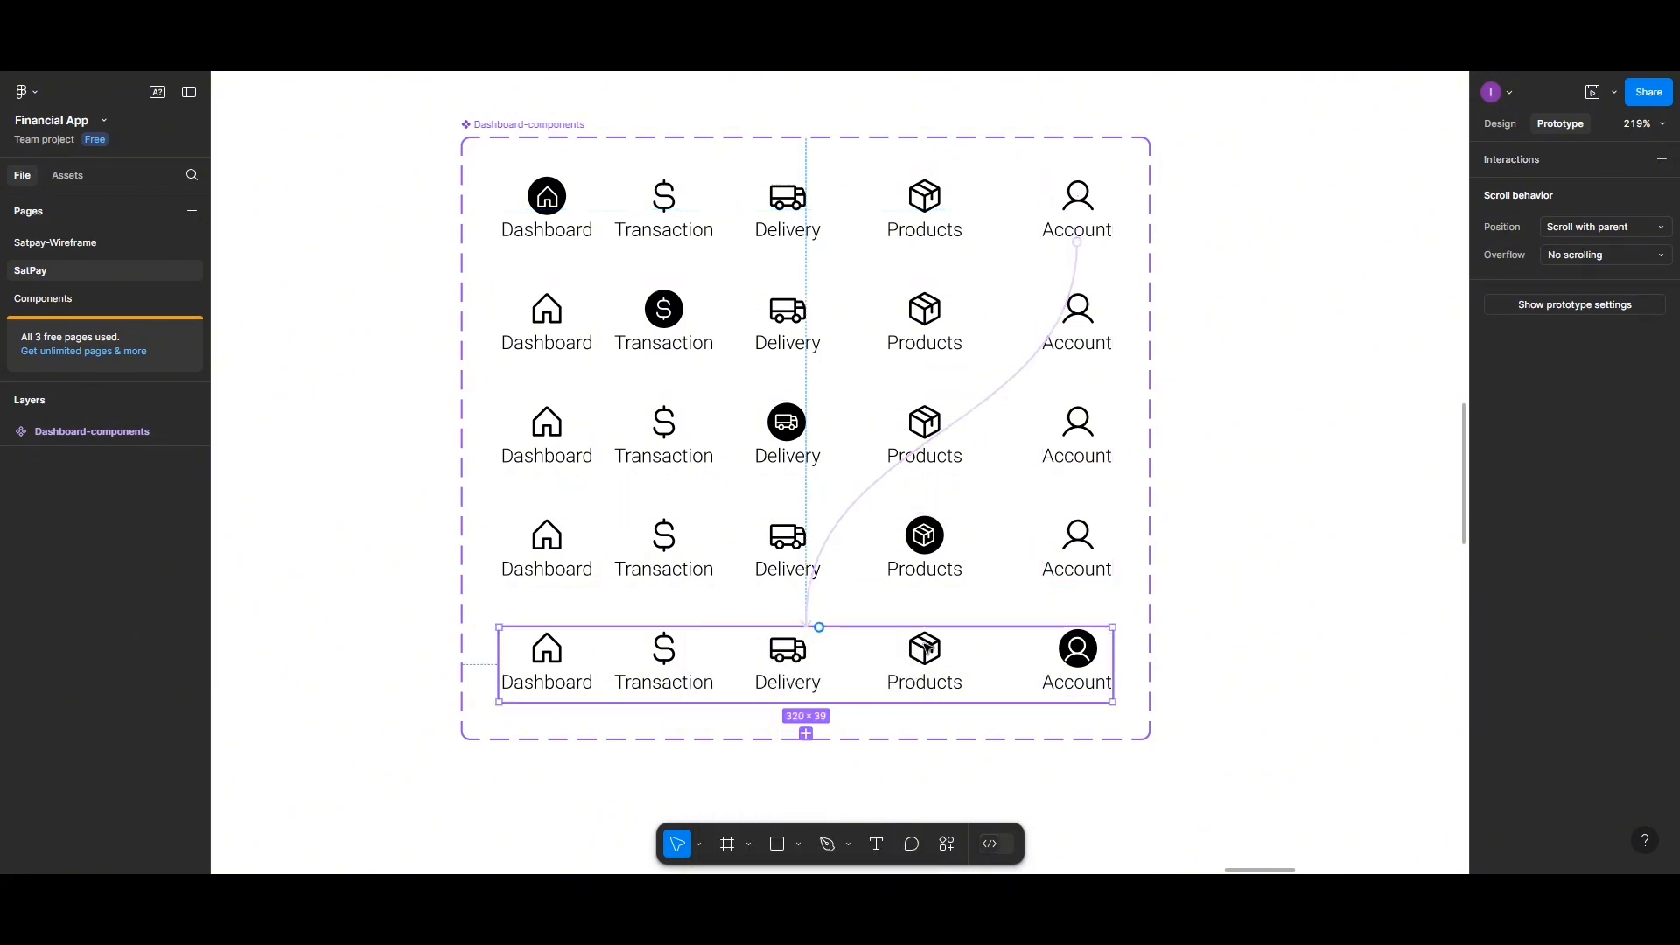
In the fifth variant, link the Products icon to Variant4 and the Delivery icon to Variant3 on tap
click(926, 659)
drag(926, 628, 926, 560)
click(681, 675)
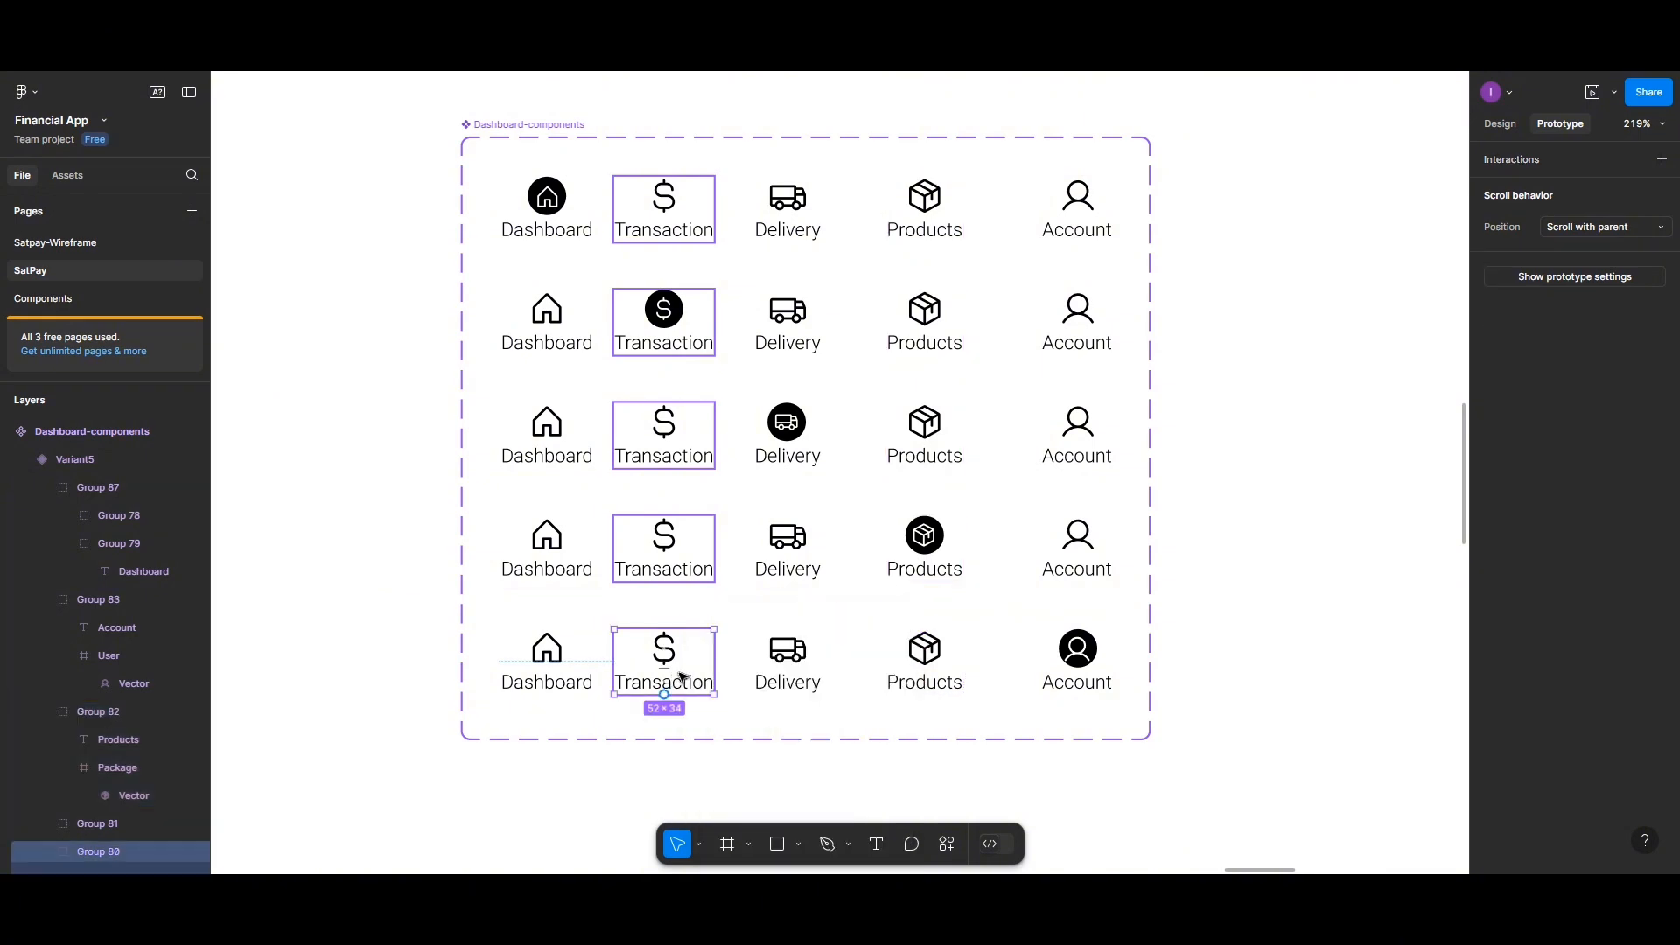
click(785, 661)
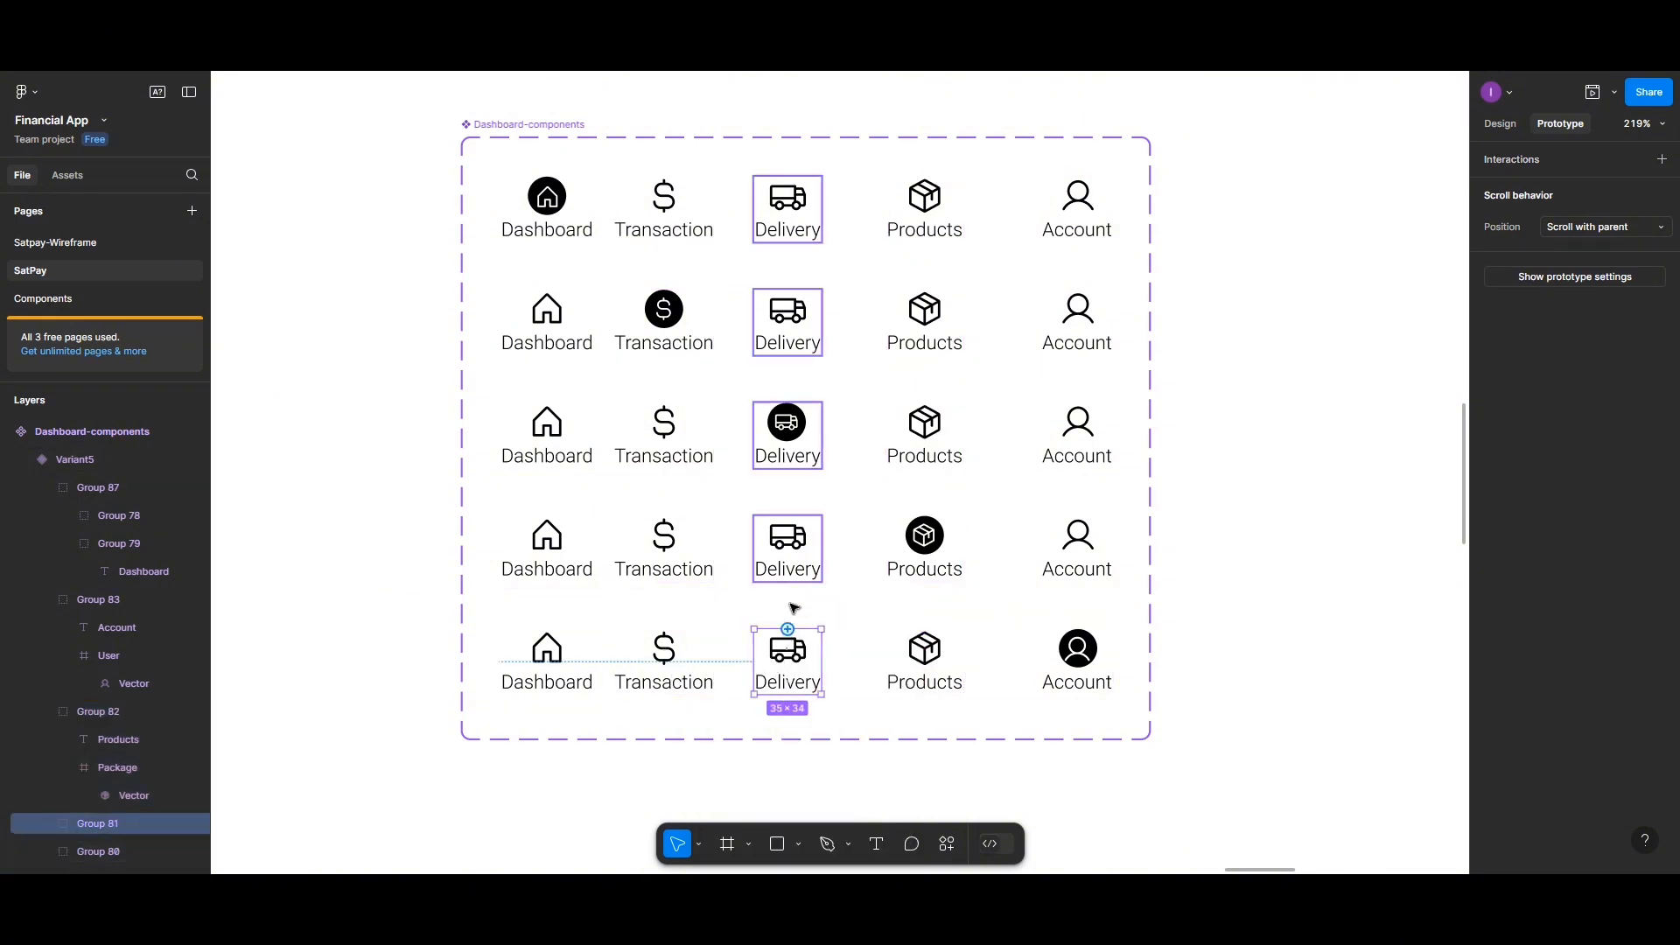
drag(788, 630, 792, 480)
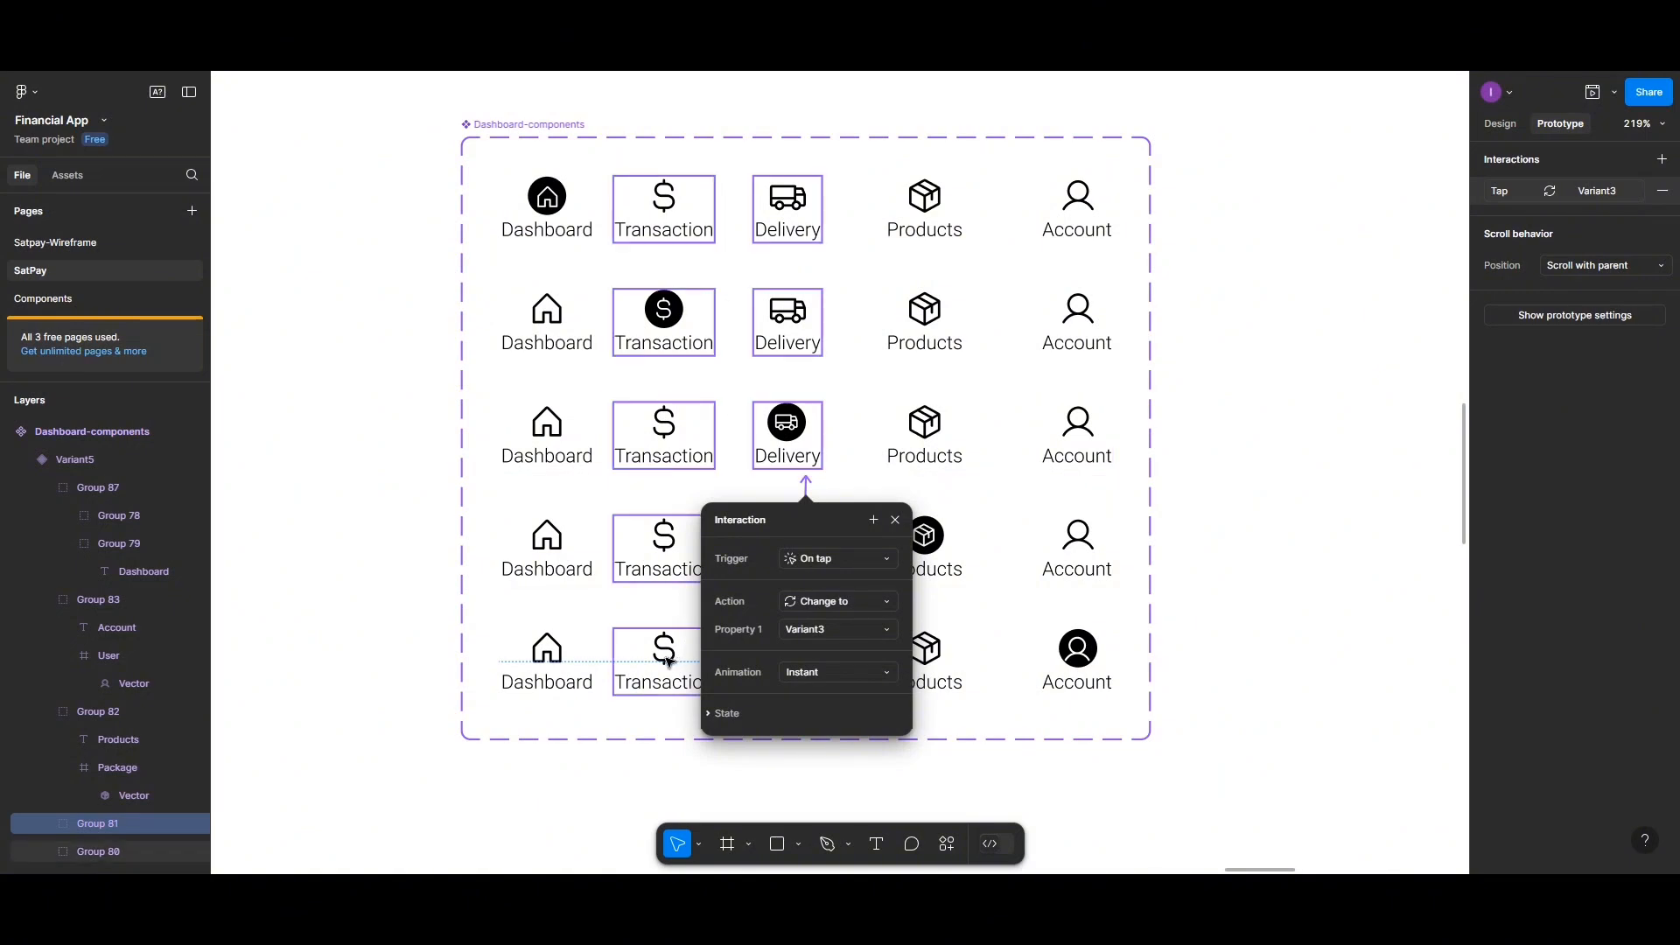
In the fifth variant, link the Transaction icon to Variant2 and the Dashboard icon to Default on tap
click(668, 663)
drag(665, 629, 806, 359)
click(552, 648)
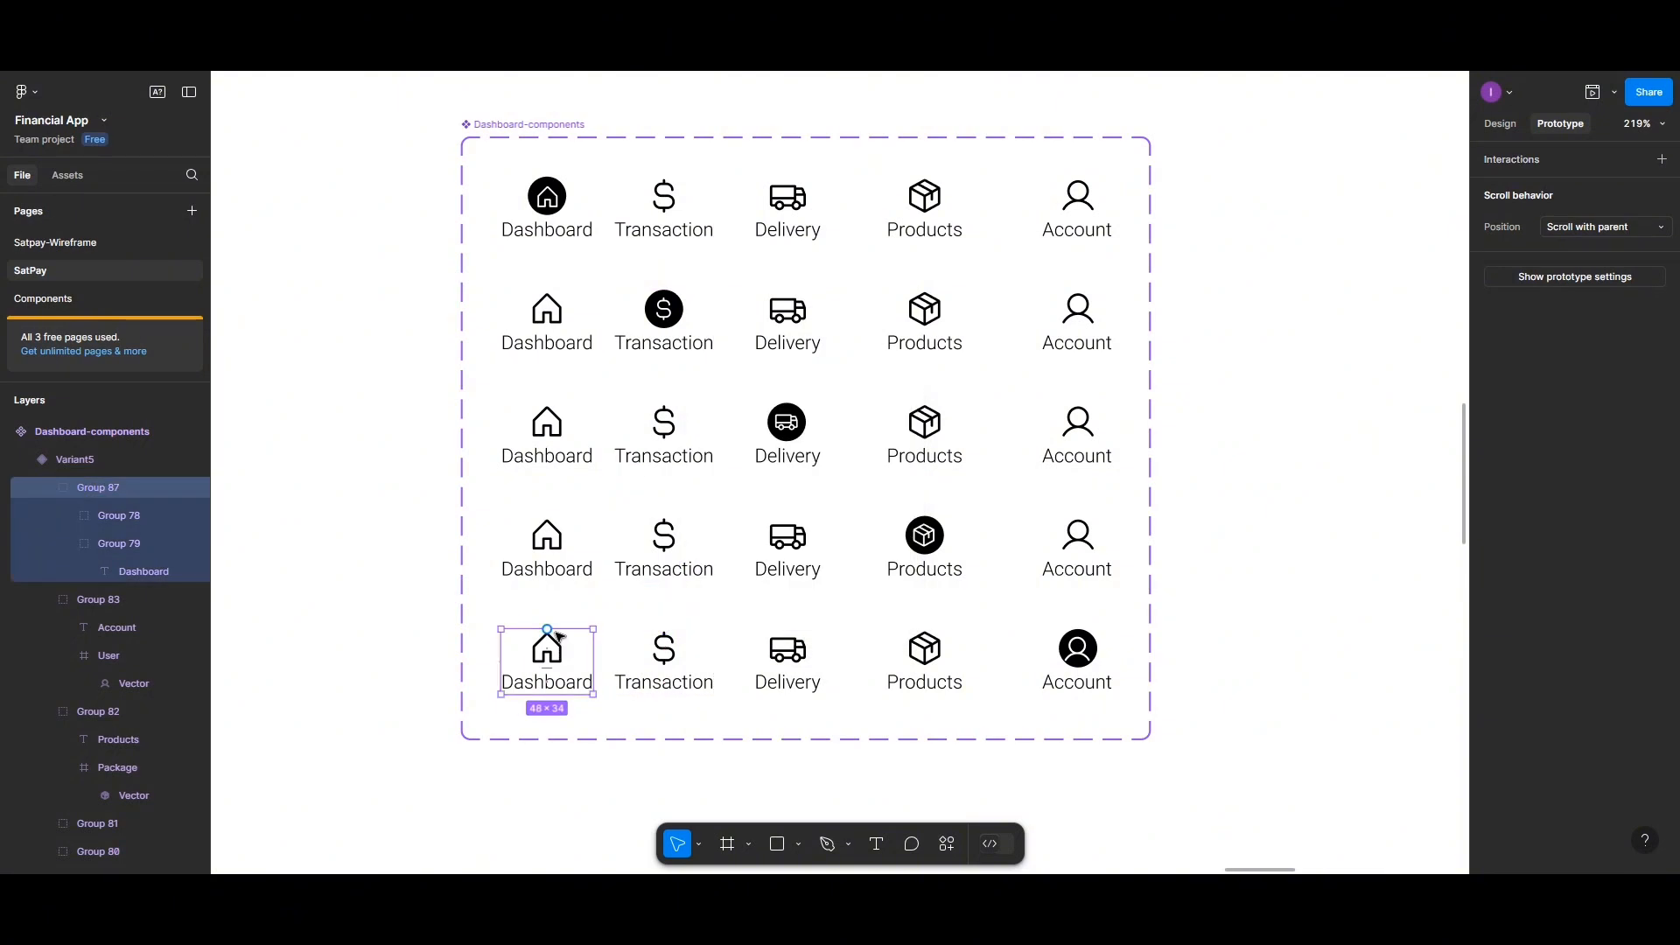
drag(547, 630, 569, 219)
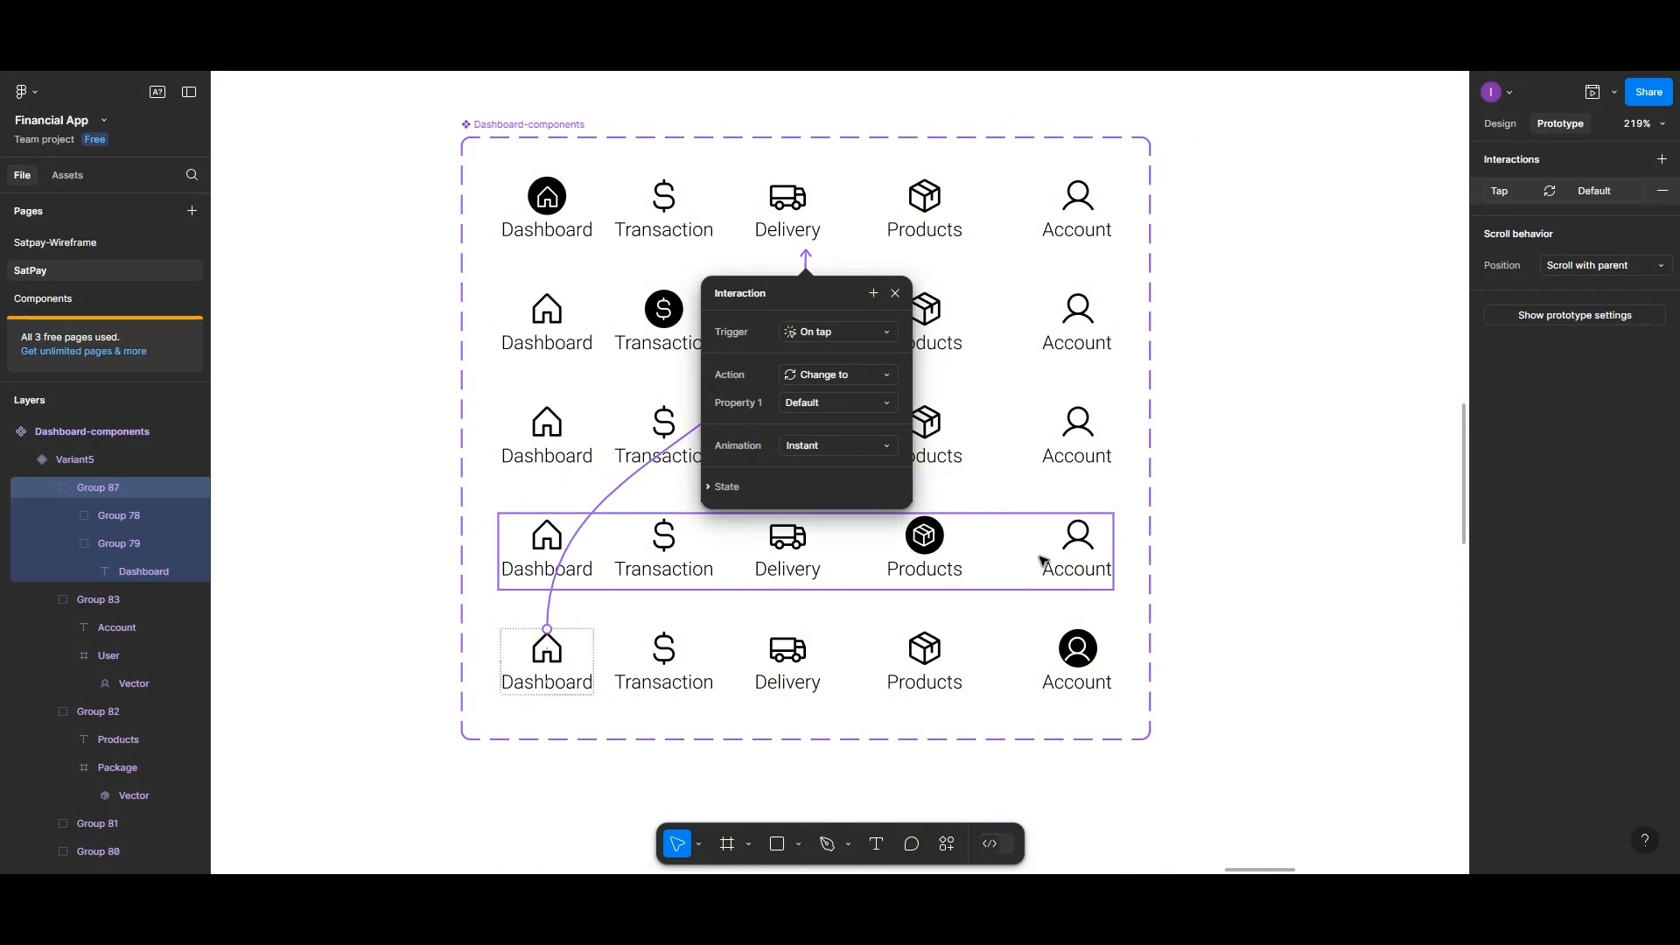
click(1077, 555)
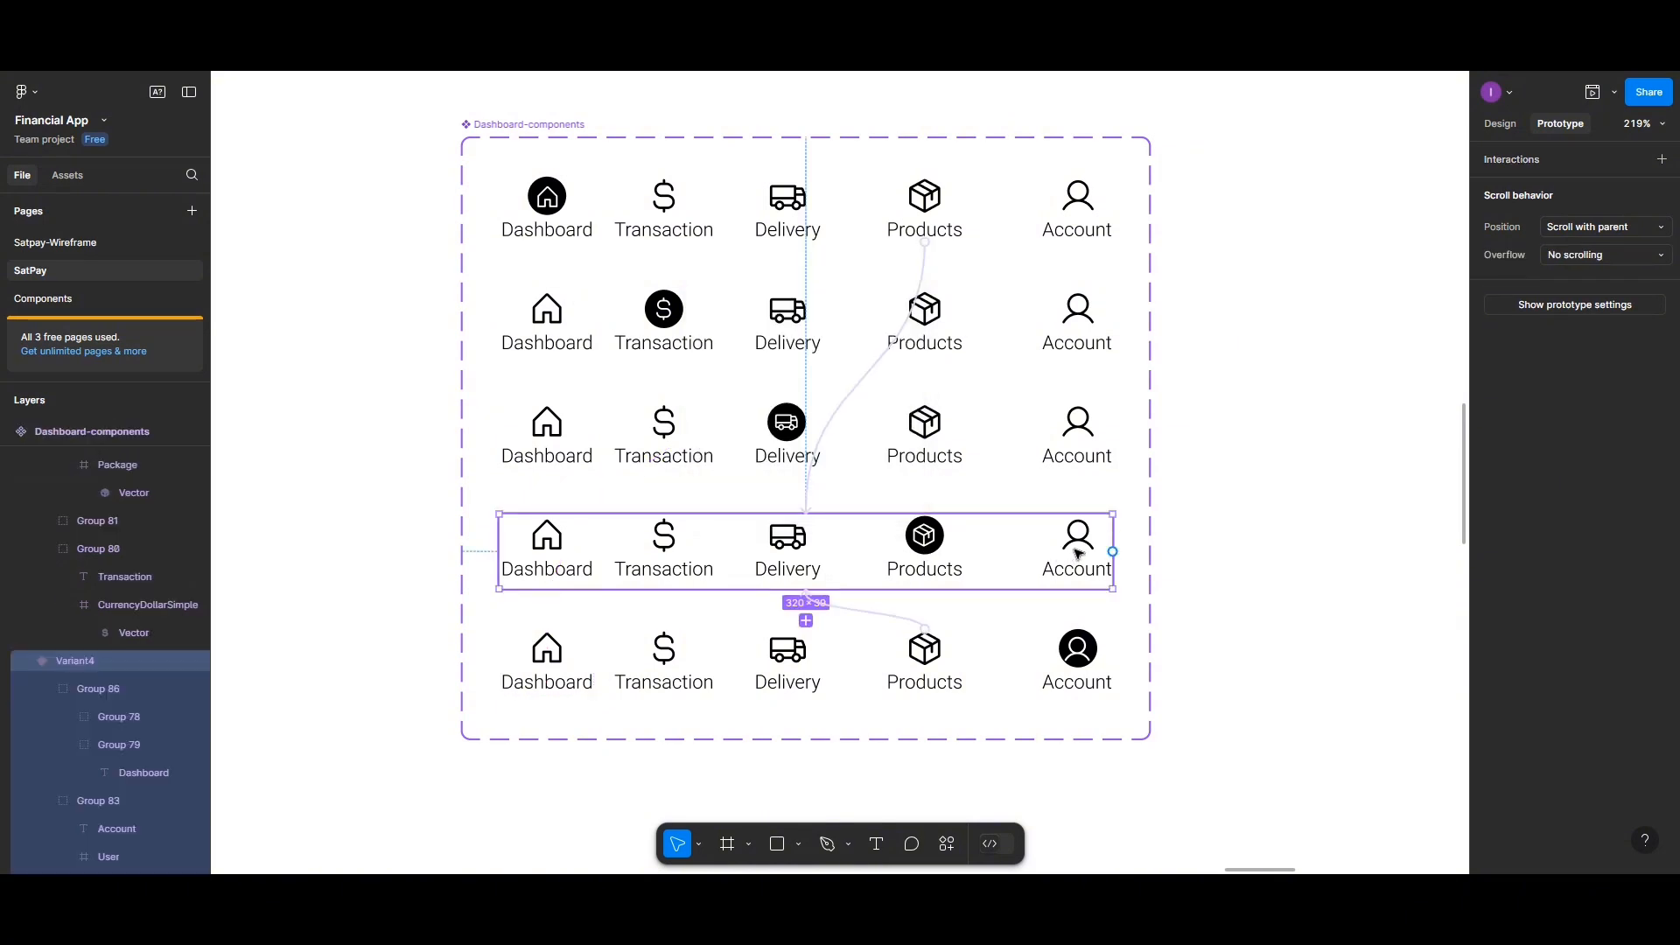
In the fourth variant, link the Account icon to Variant5 and the Delivery icon to Variant3 on tap
click(1077, 566)
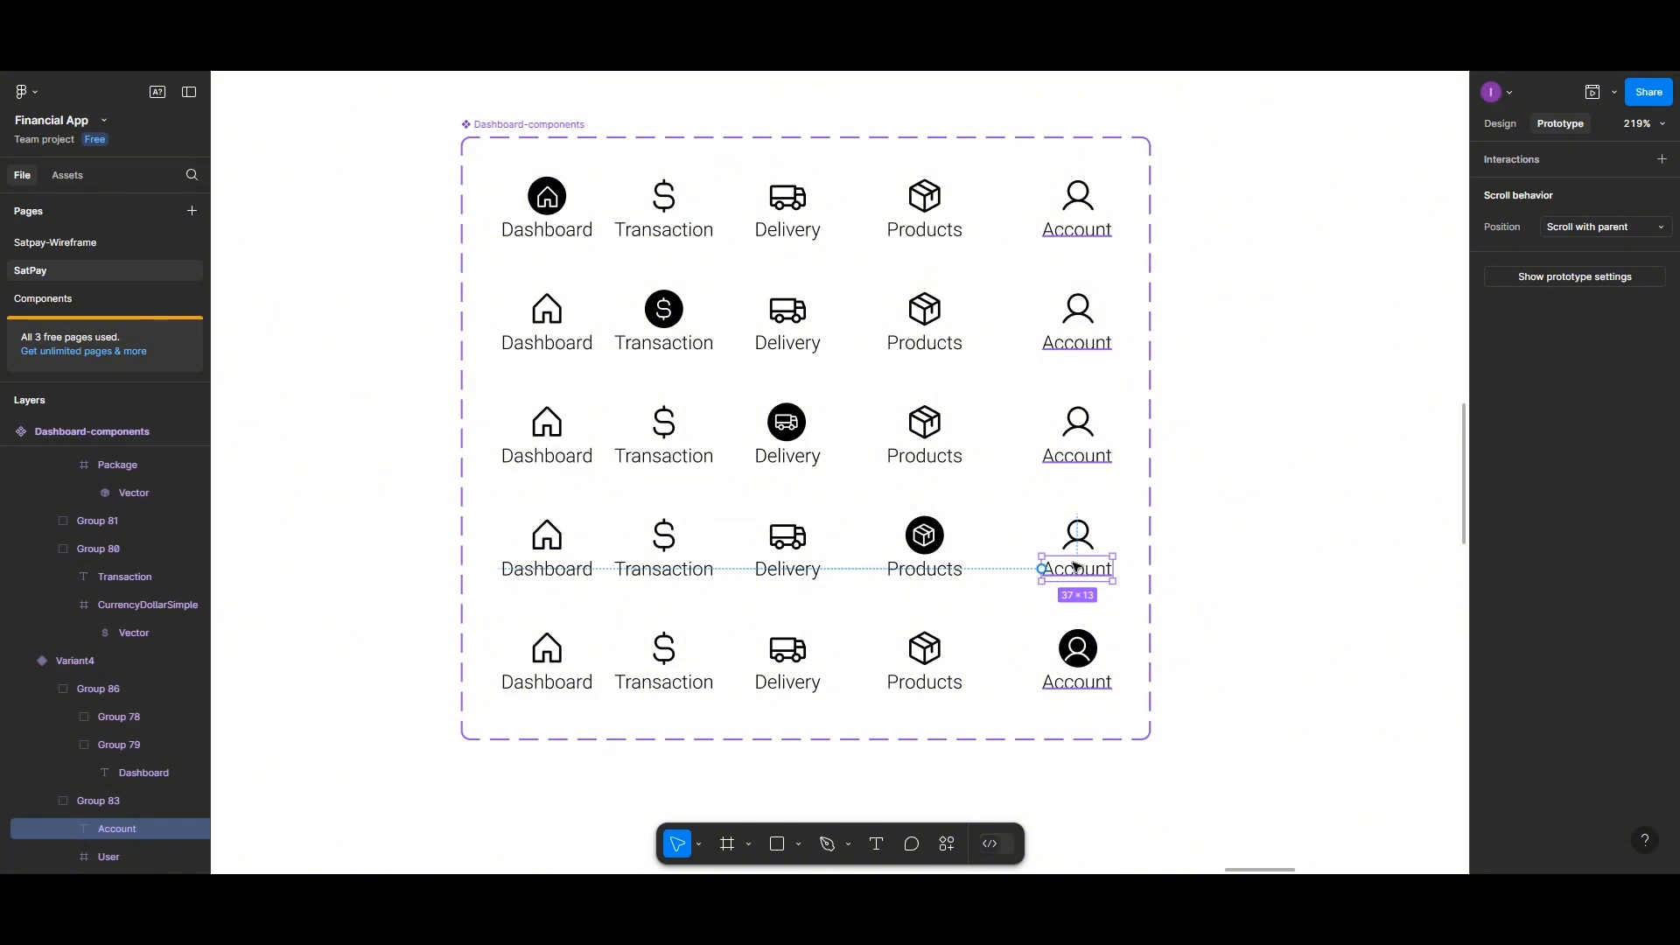
click(1036, 537)
double_click(1069, 544)
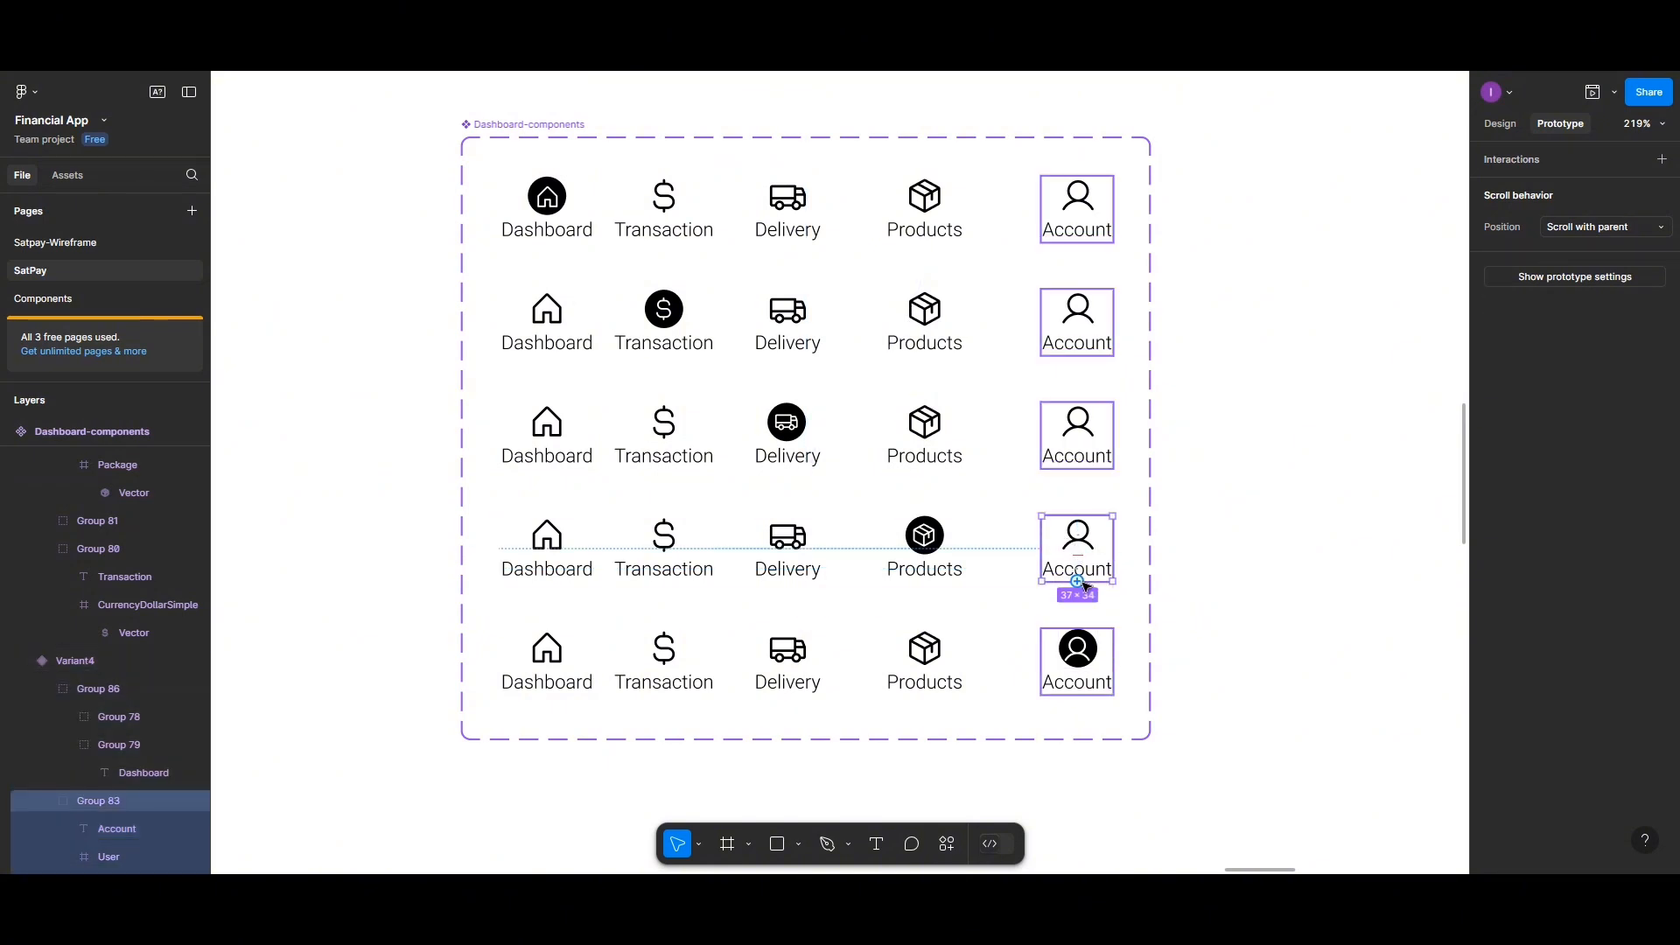
drag(1077, 581, 804, 630)
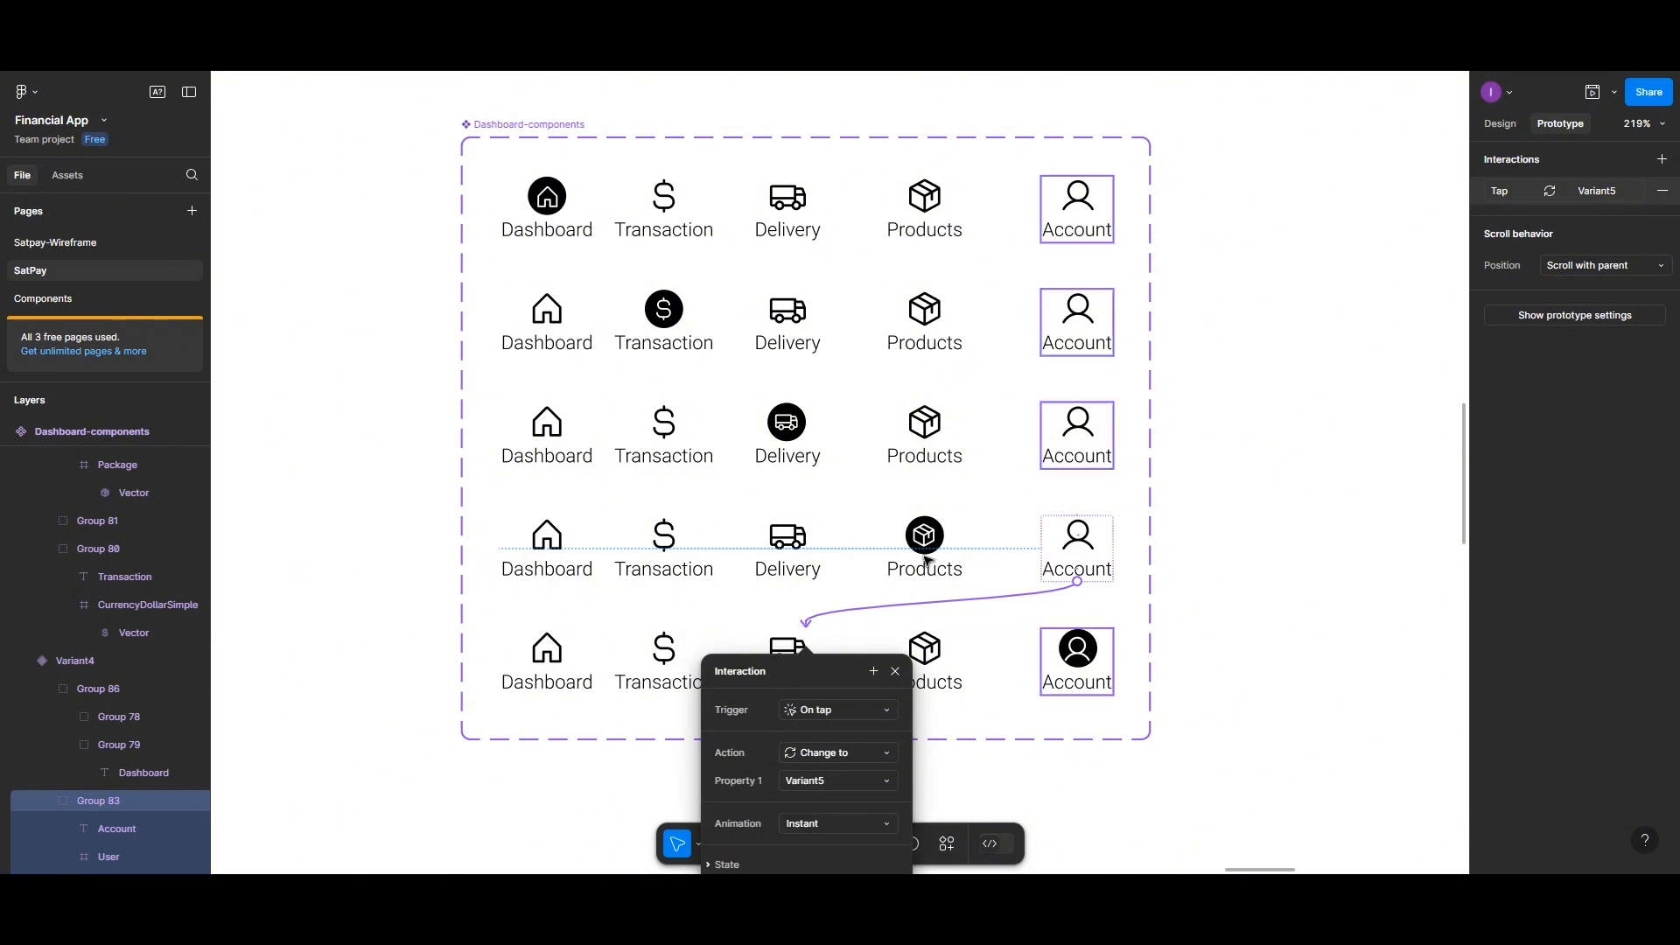
click(790, 538)
drag(788, 517, 803, 459)
In the fourth variant, link the Transaction icon to Variant2 and the Dashboard icon to Default on tap
click(664, 553)
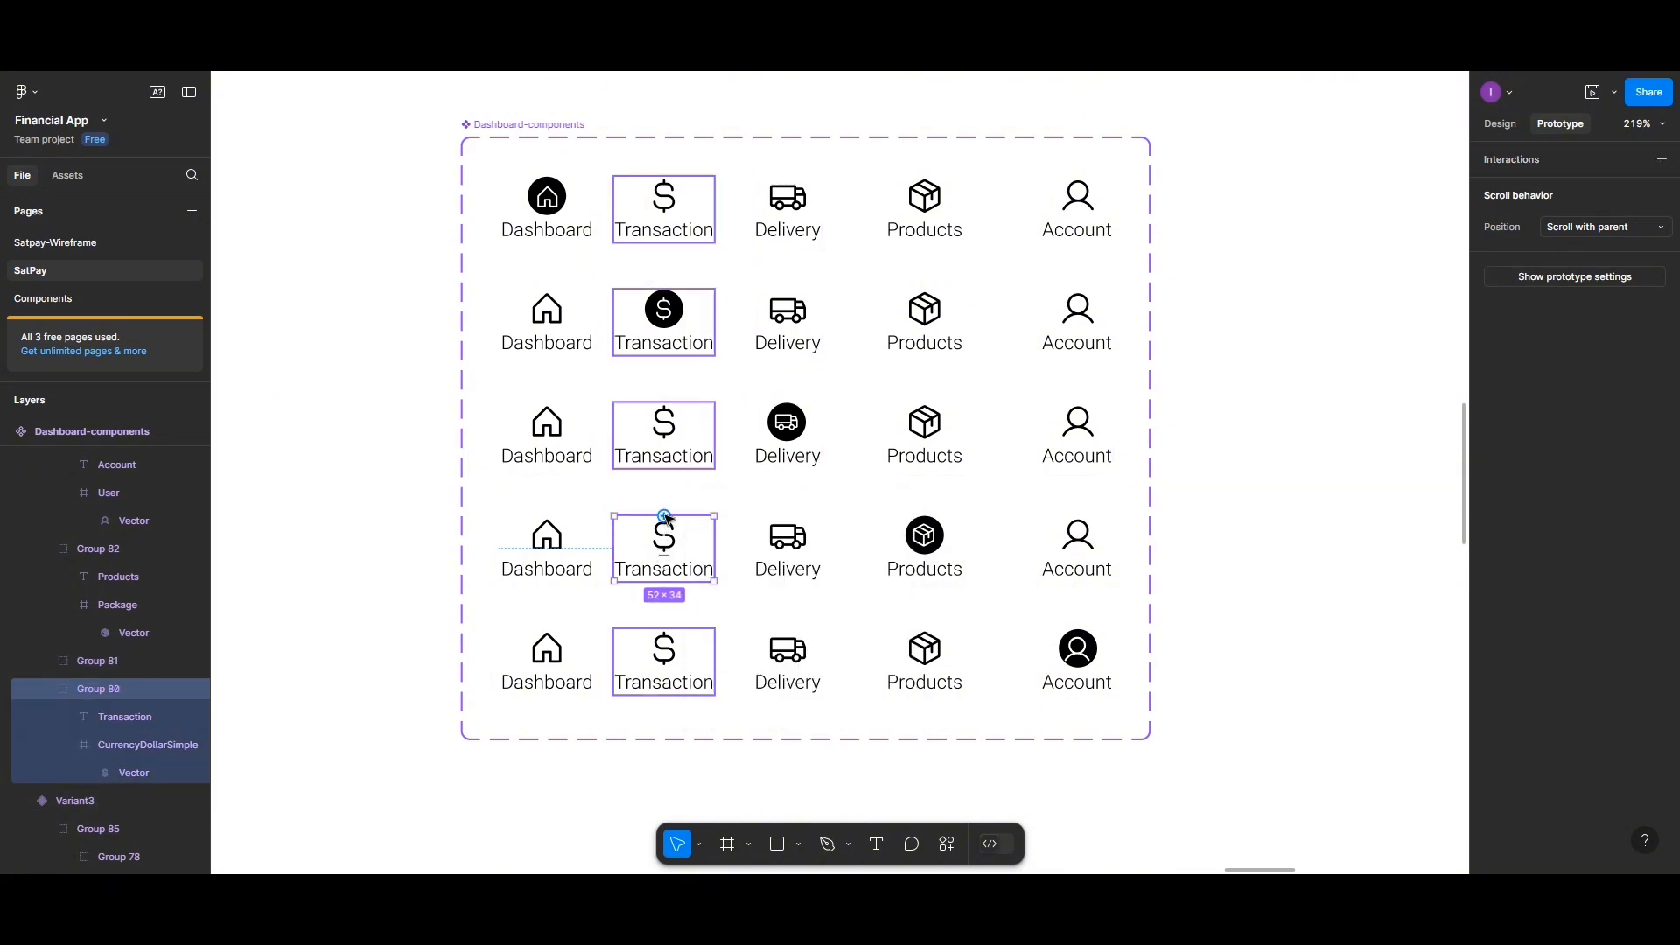
drag(665, 515, 801, 366)
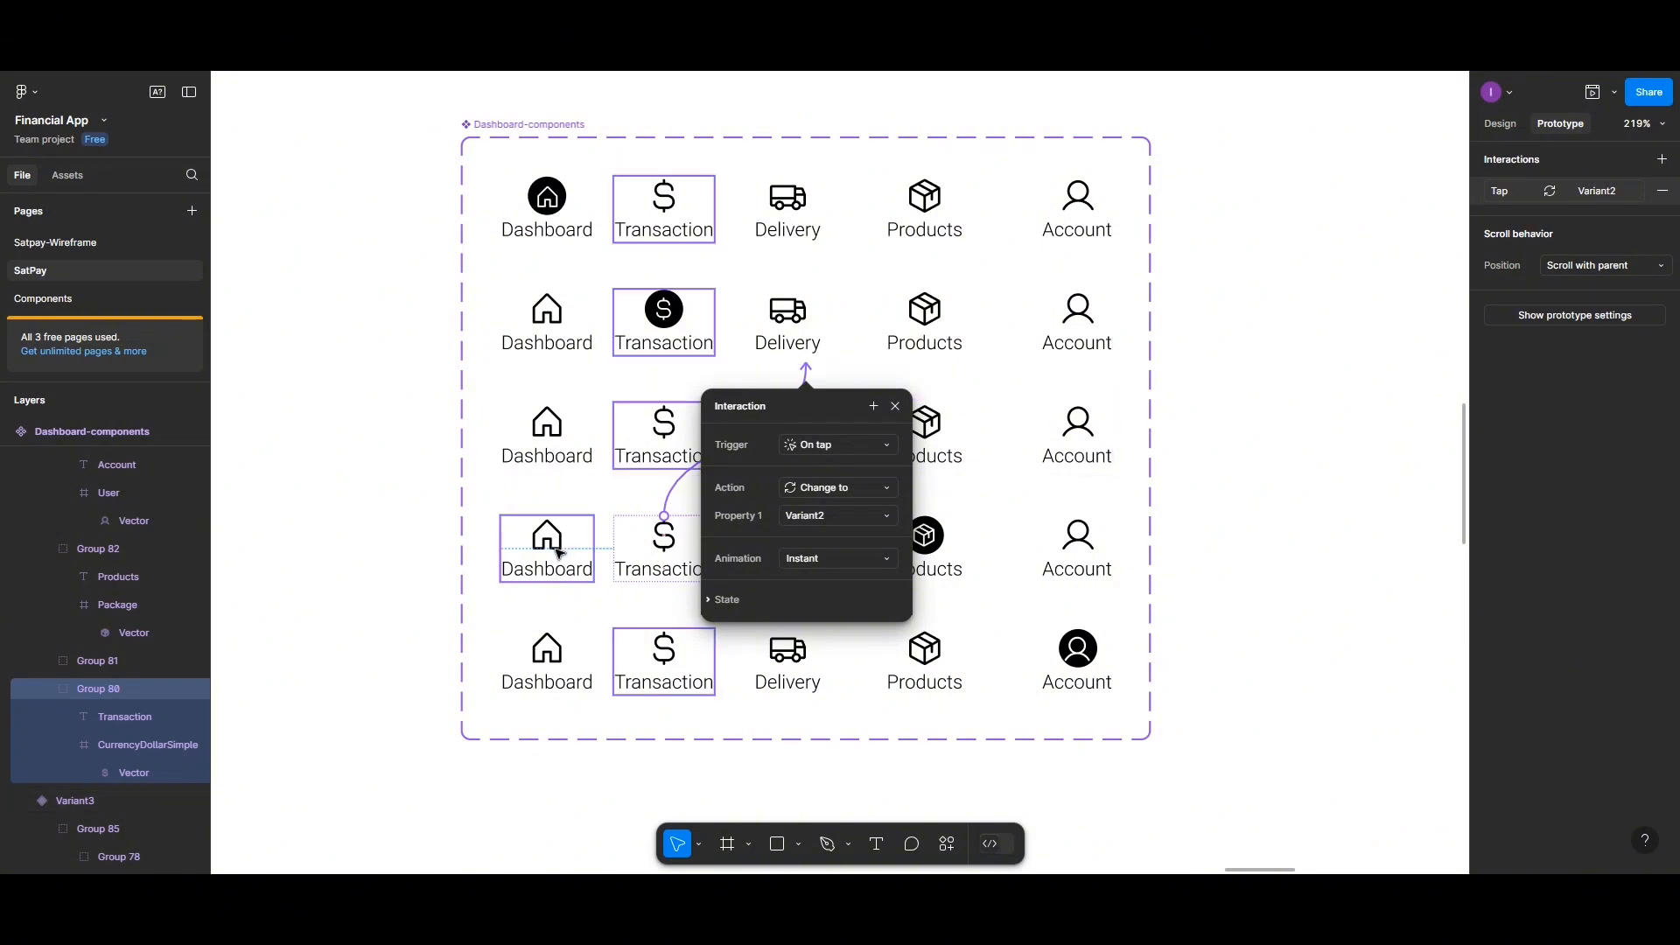
click(551, 528)
drag(547, 517, 578, 239)
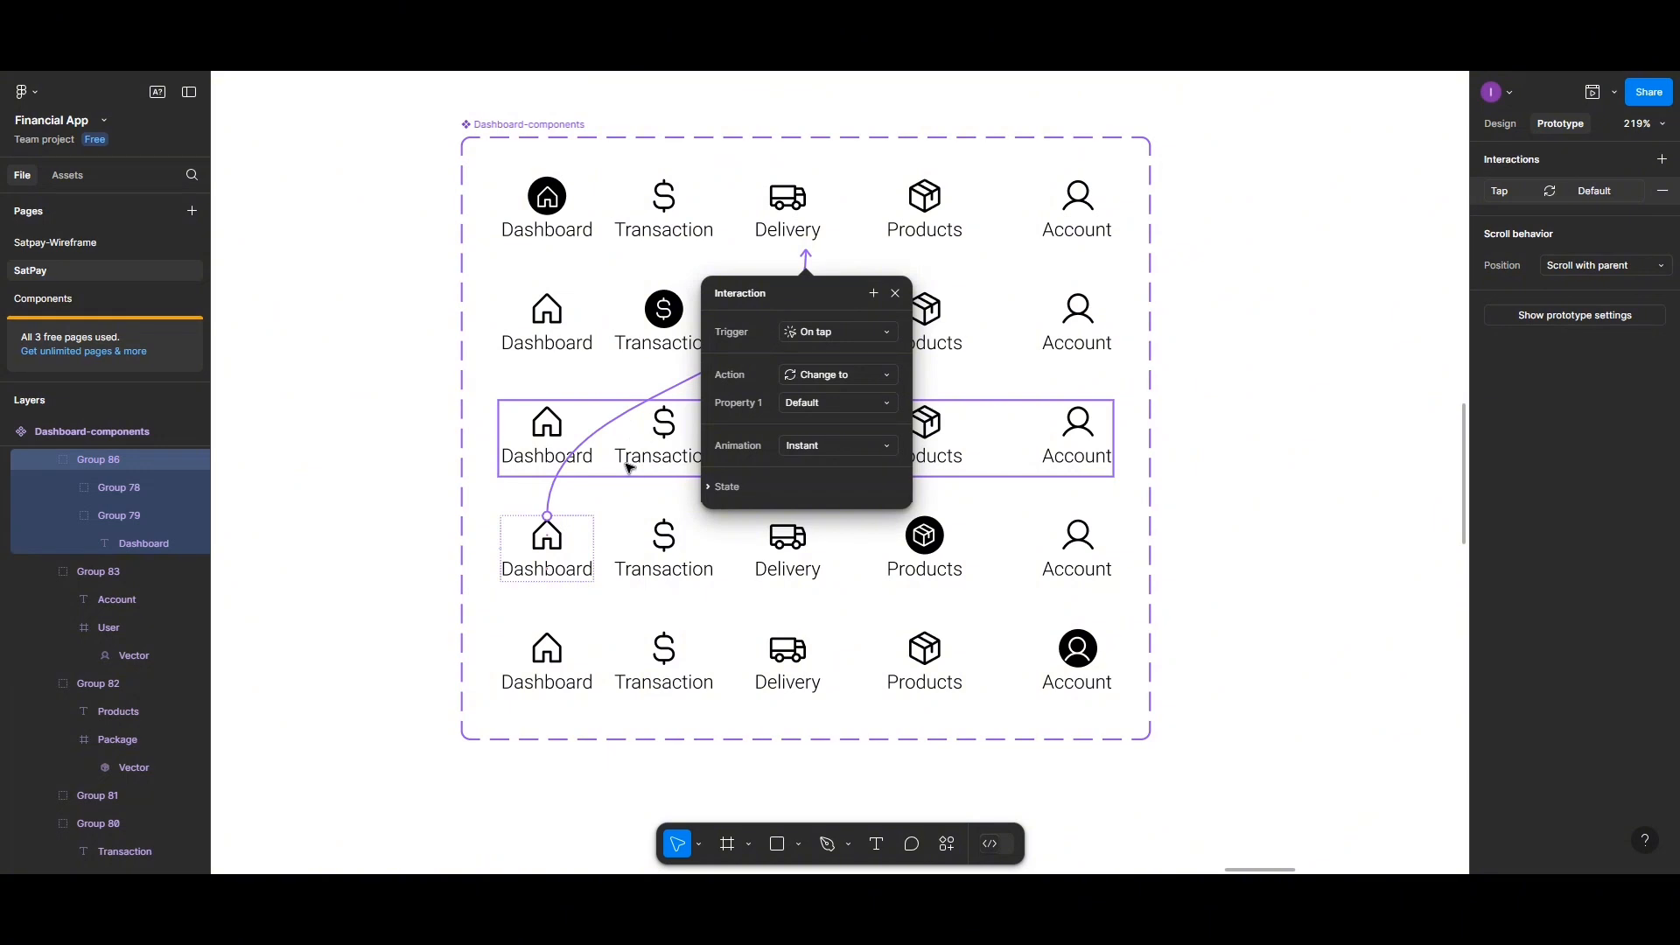
In the third variant, link the Dashboard icon to Default and the Transaction icon to Variant2 on tap
click(542, 440)
click(541, 440)
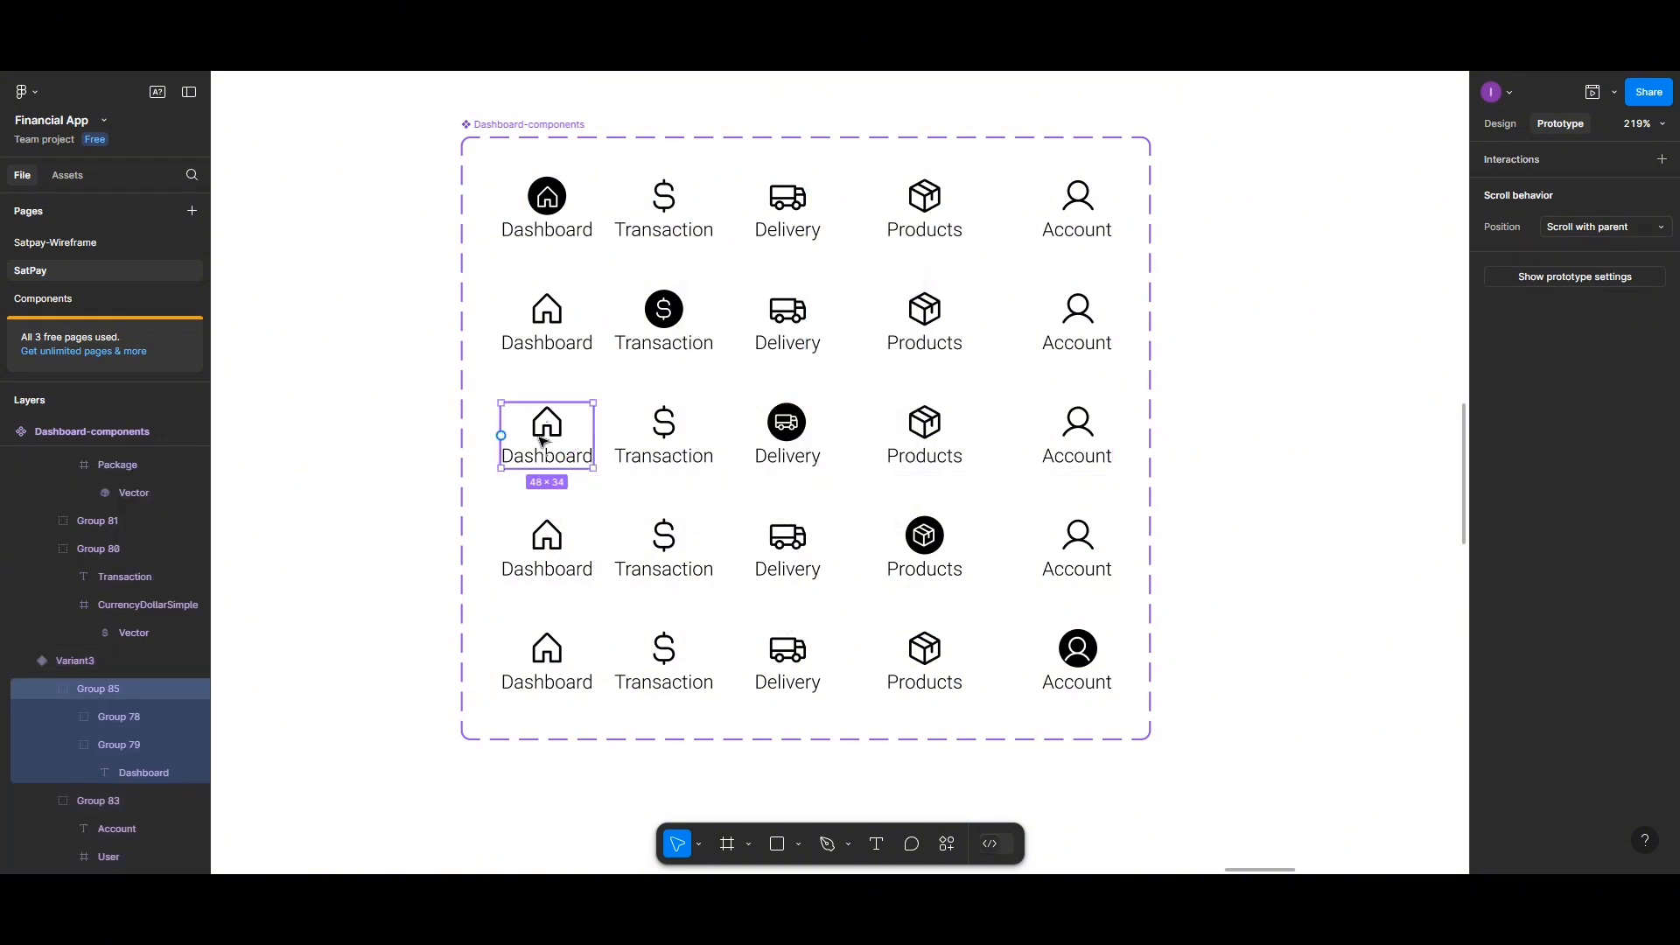
drag(547, 402, 563, 233)
click(668, 415)
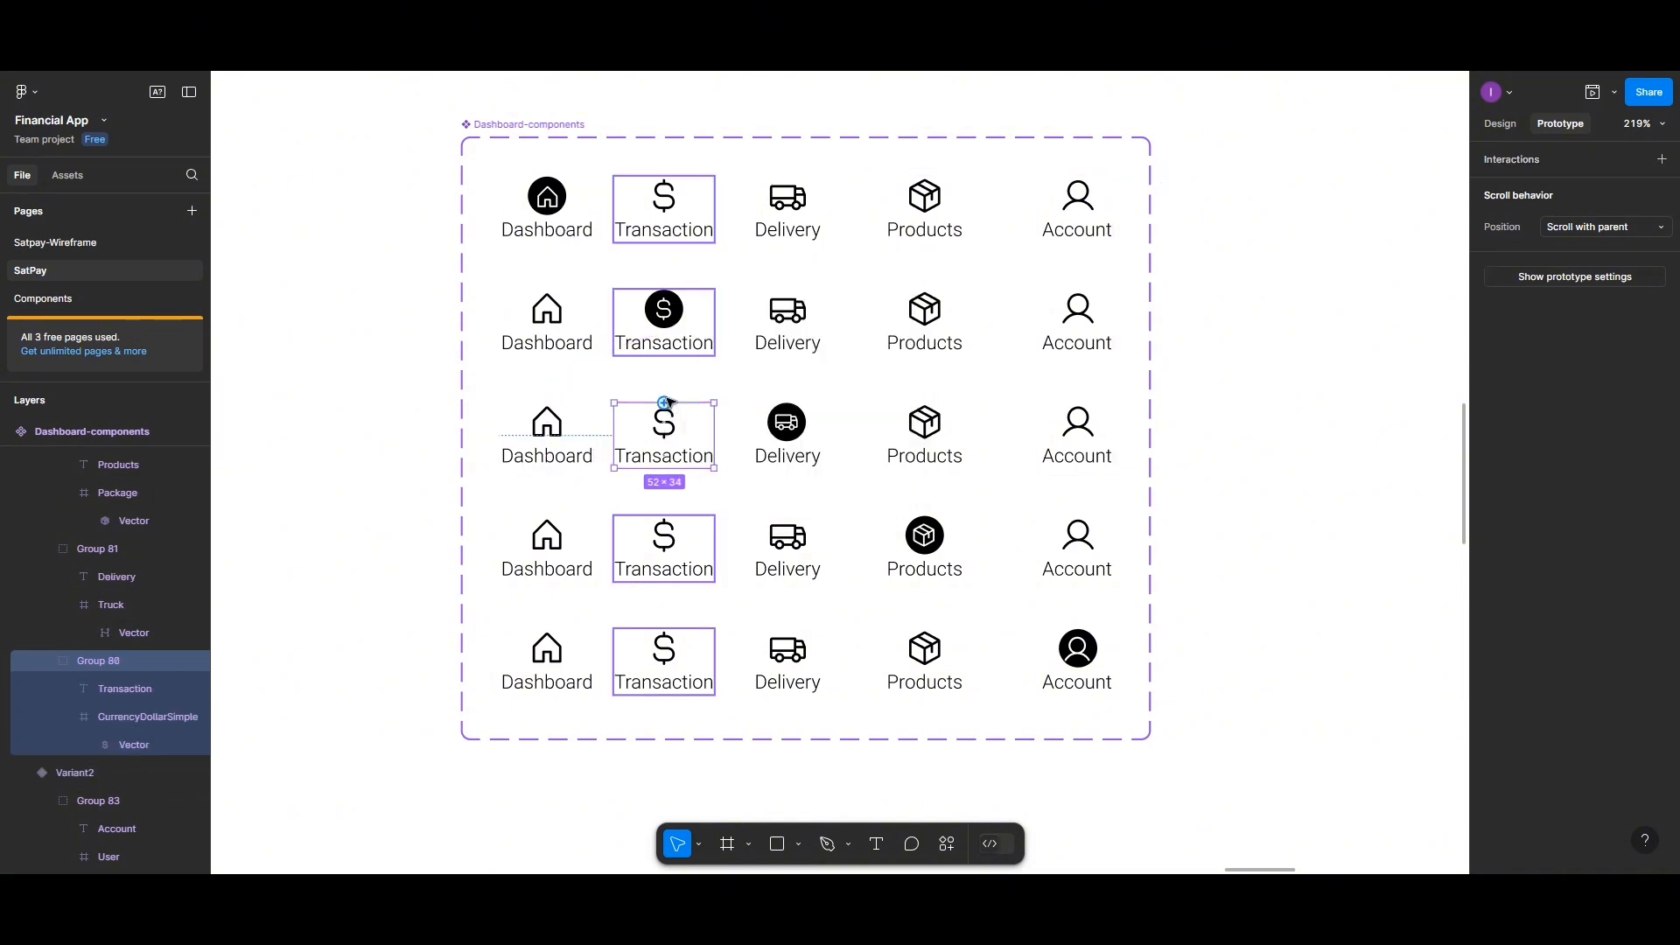
drag(664, 403, 806, 366)
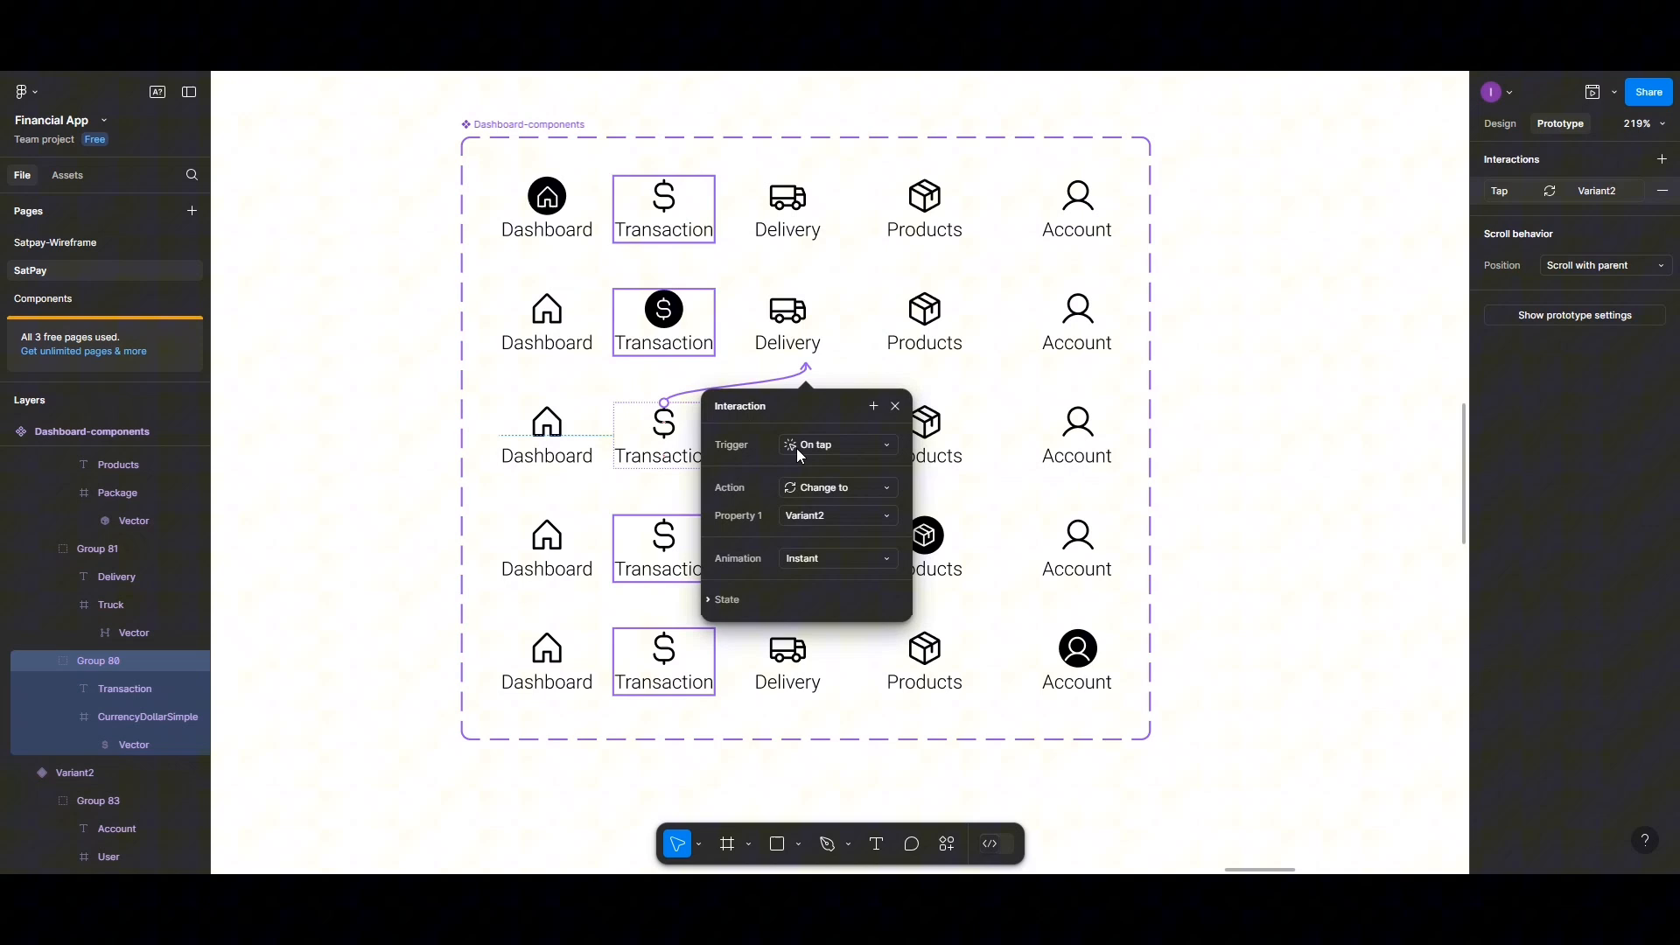
In the third variant, link the Products icon to Variant4 and the Account icon to Variant5 on tap
click(930, 415)
drag(926, 403, 908, 547)
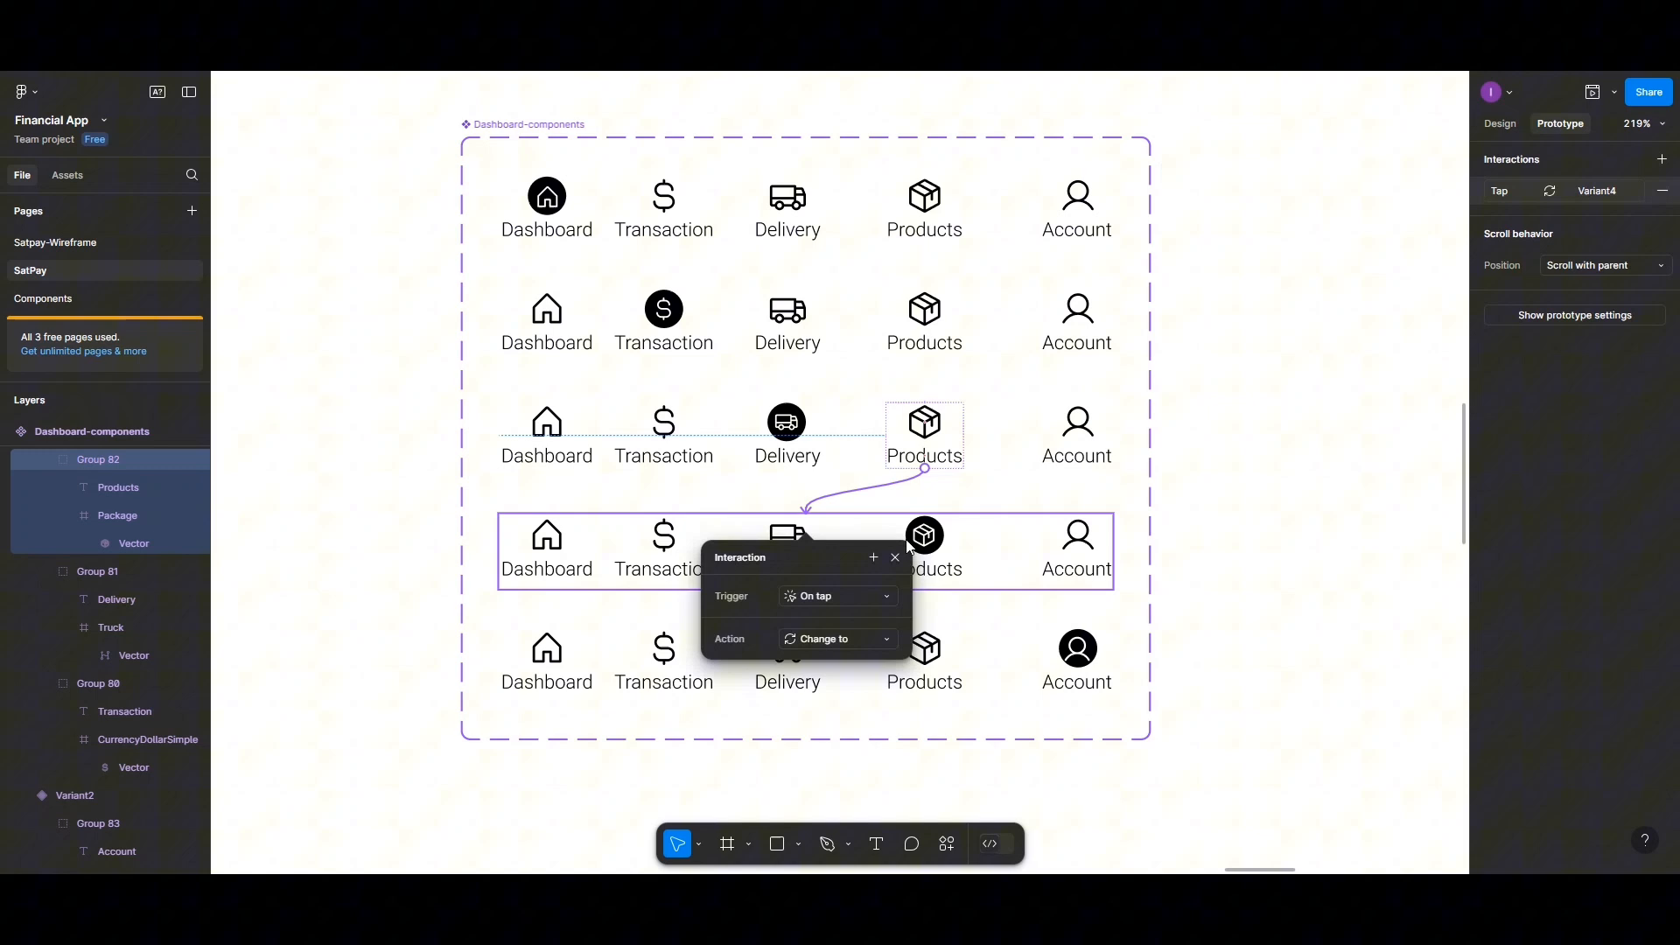
click(1078, 429)
drag(1077, 469, 1084, 637)
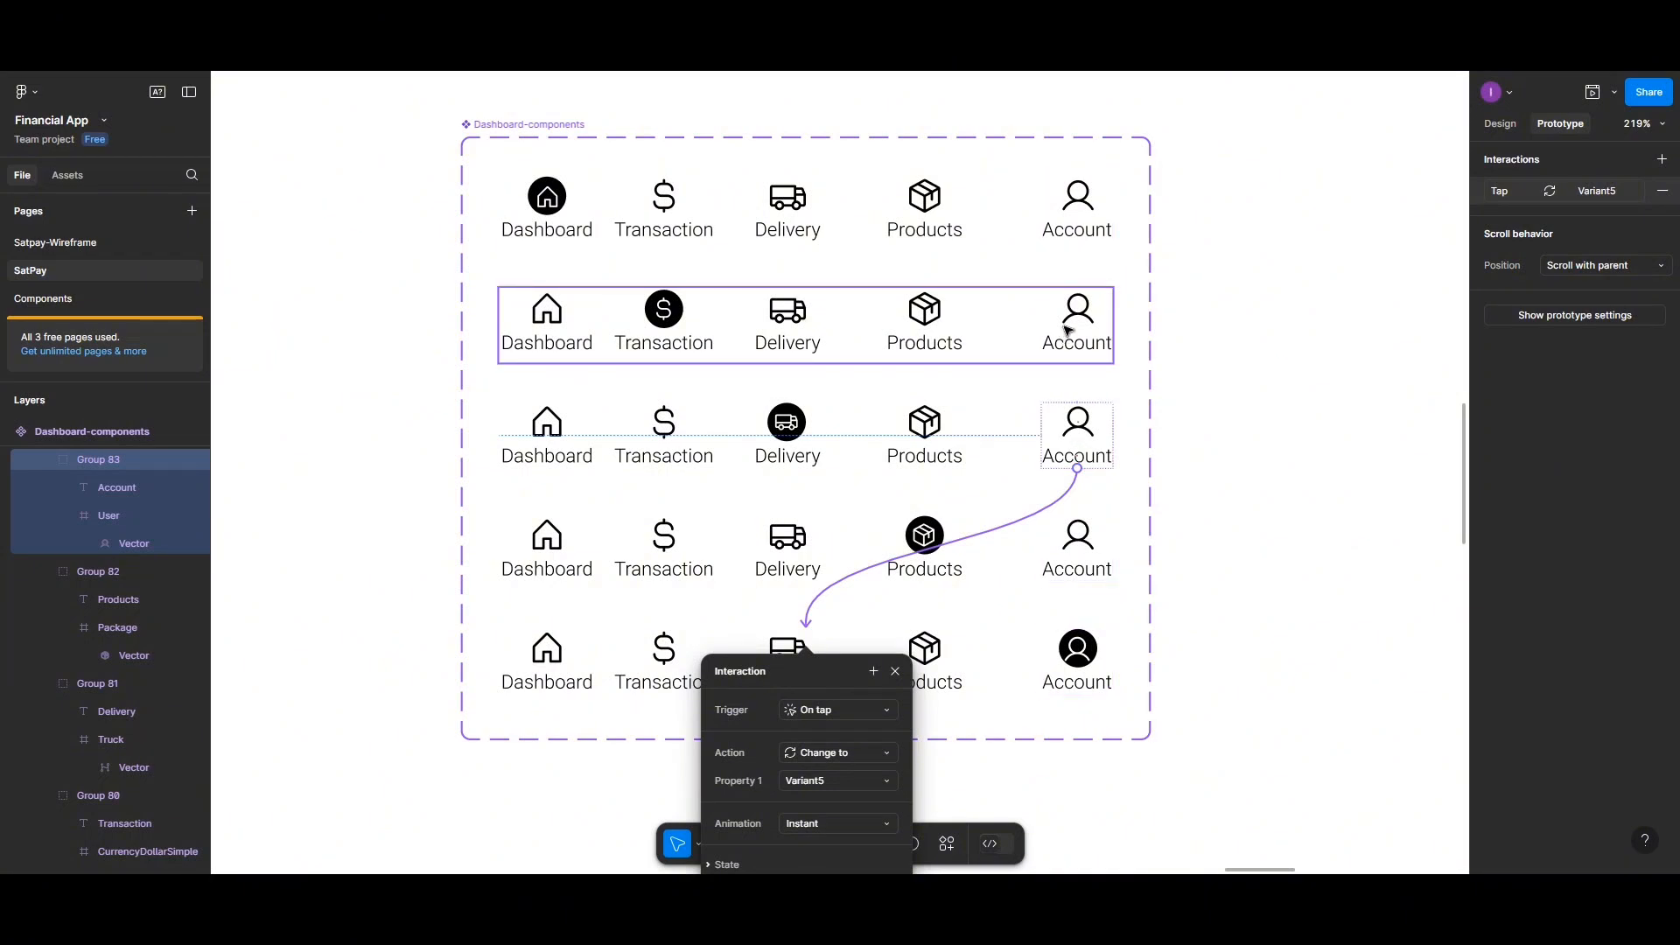
click(1053, 365)
In the second variant, link the Account icon to Variant5 and the Products icon to Variant4 on tap
click(1069, 350)
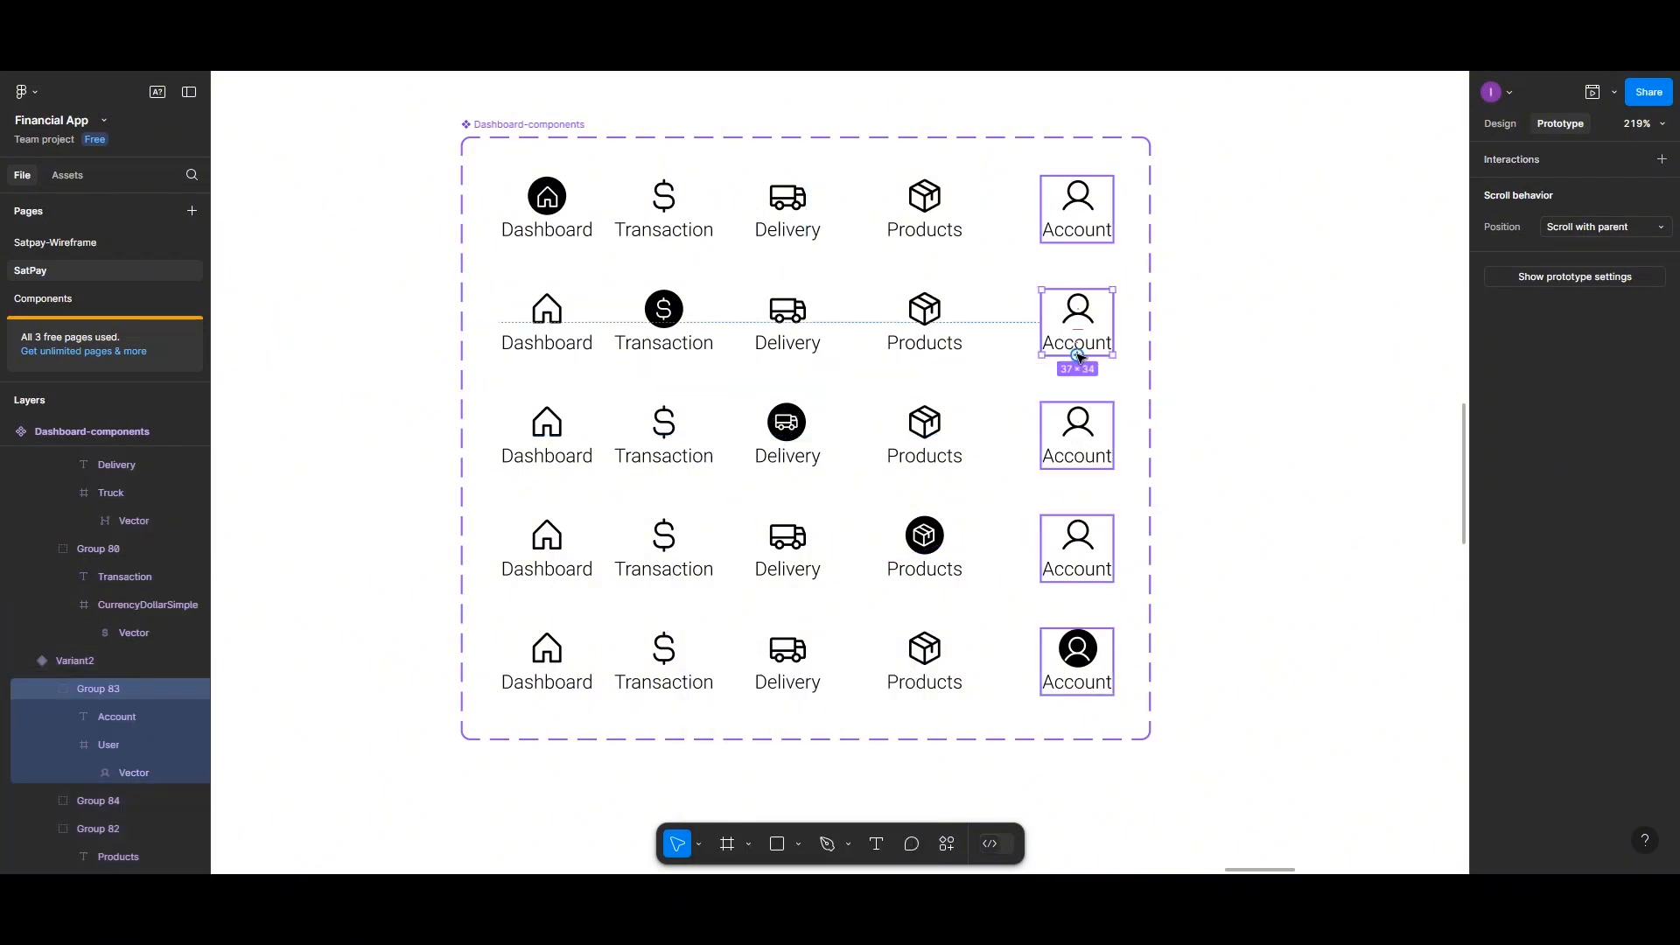
drag(1077, 355, 1078, 634)
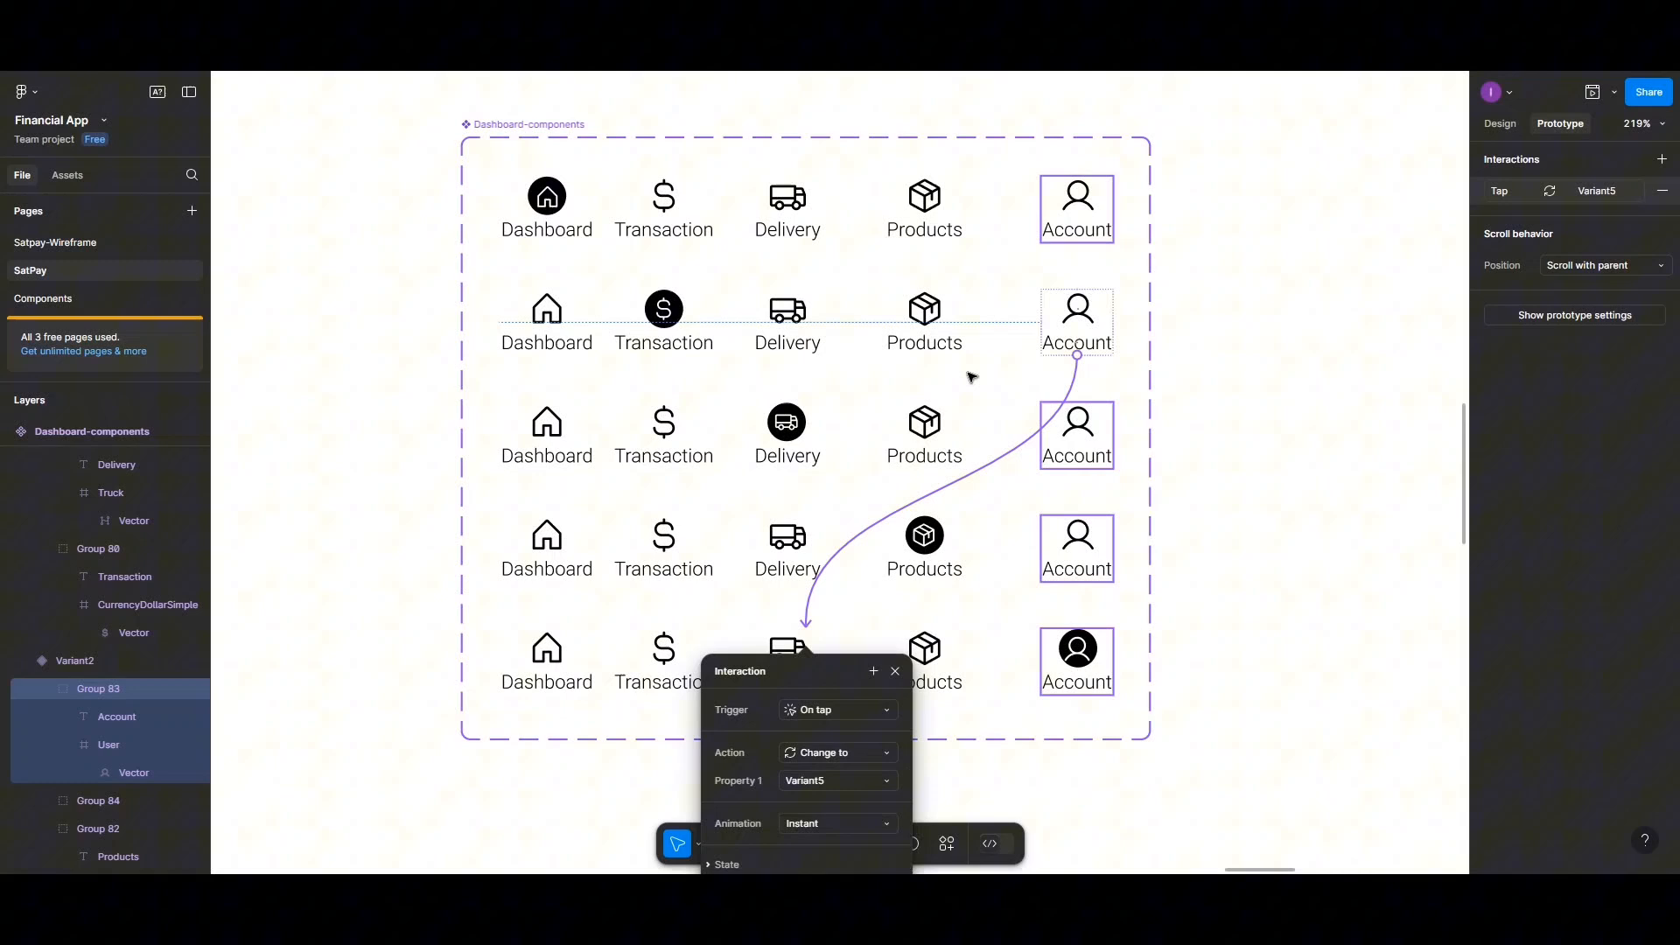
click(926, 357)
drag(926, 359, 930, 535)
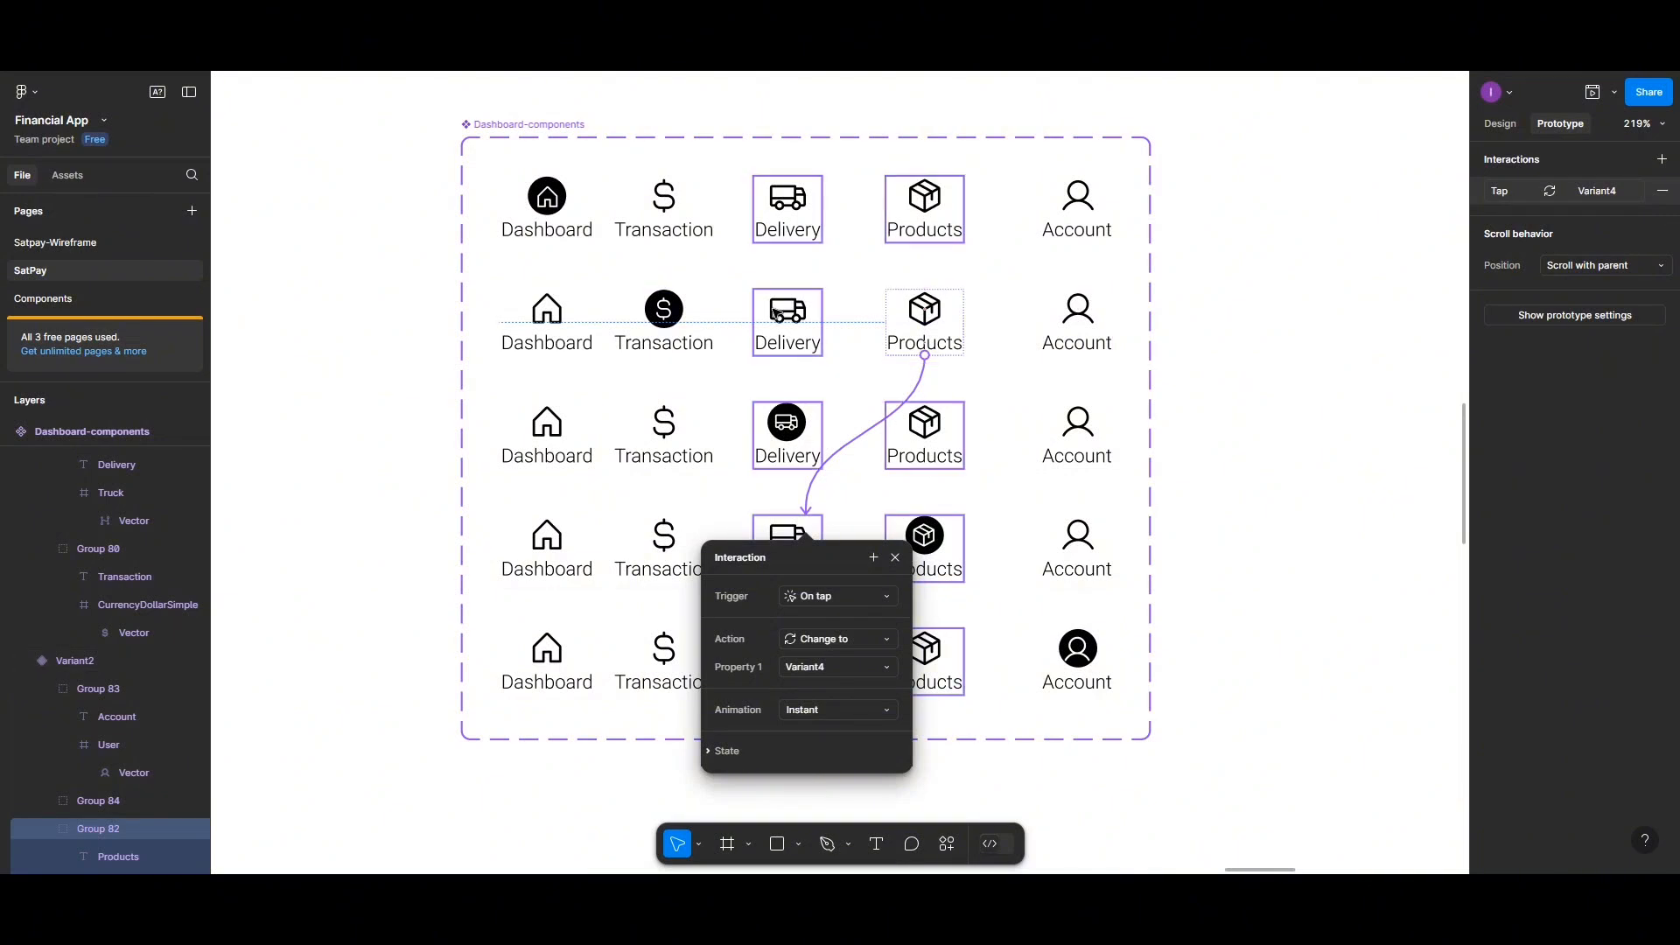
In the second variant, link the Delivery icon to Variant3 on tap
click(788, 350)
drag(789, 357, 783, 405)
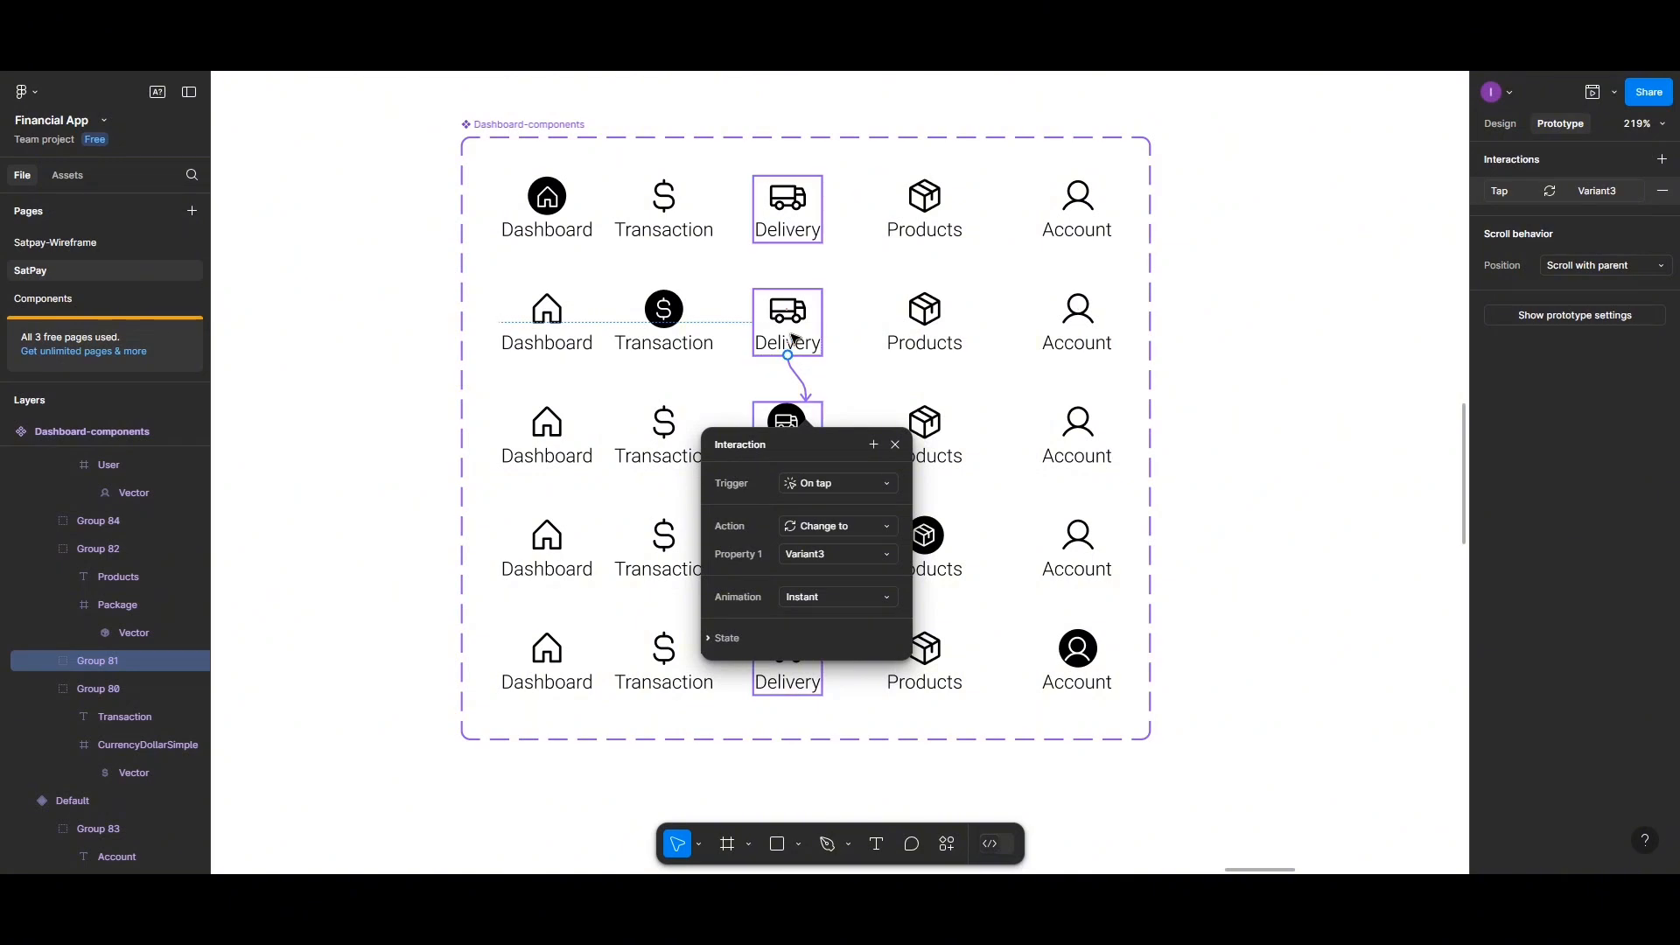
click(676, 315)
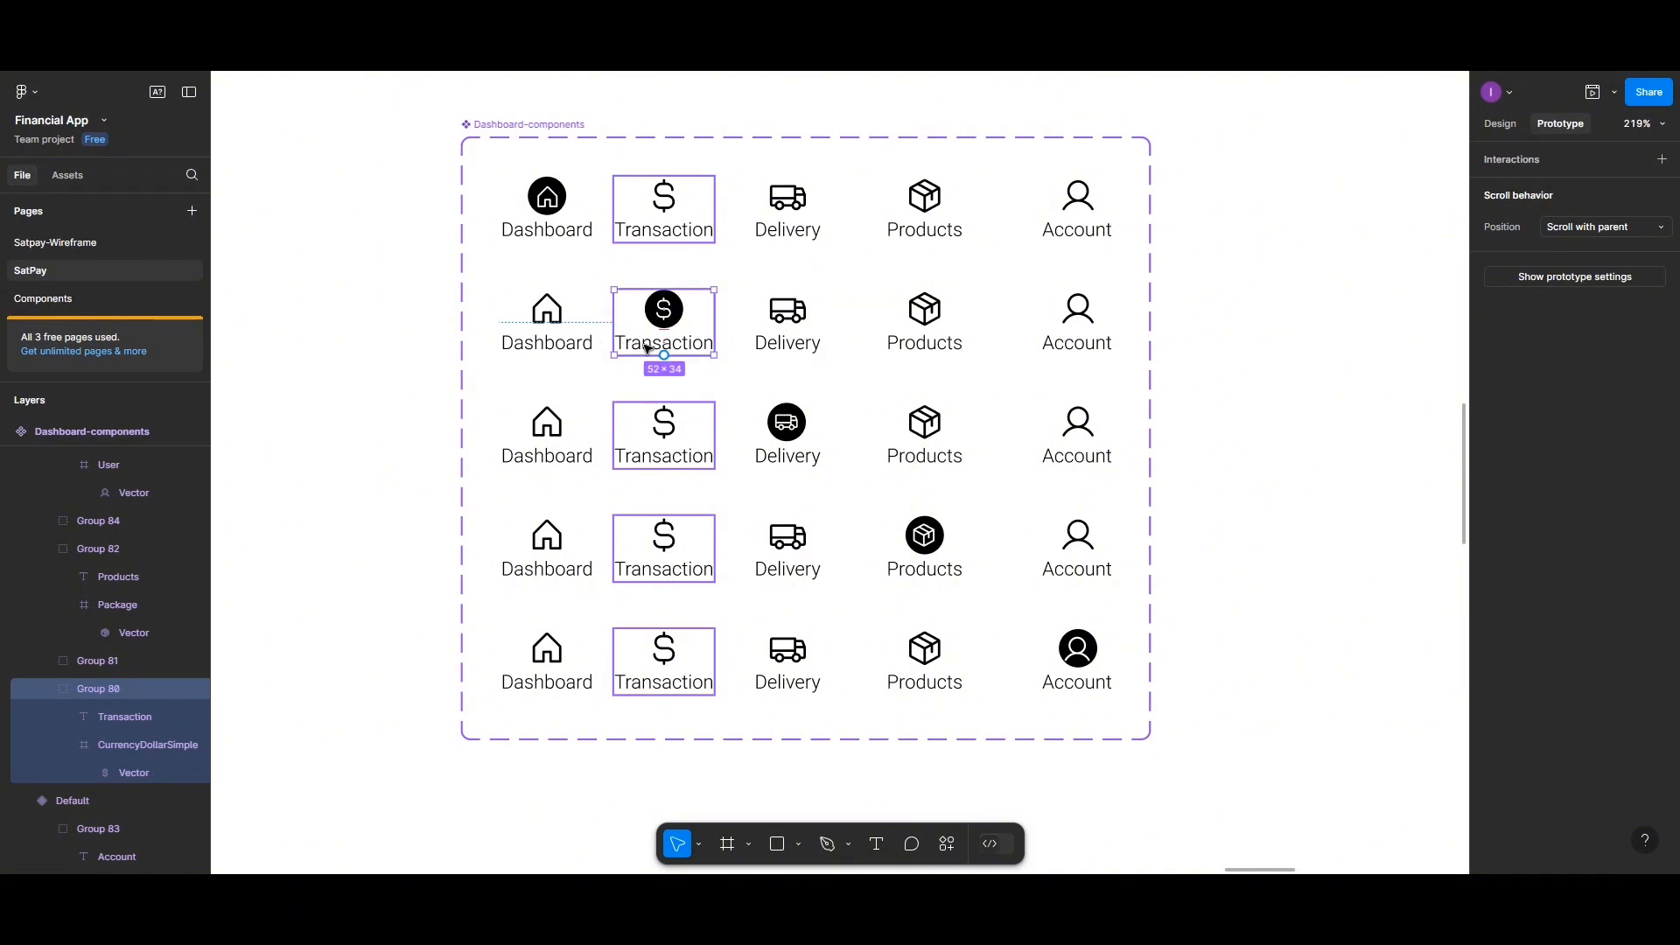
In the second variant, link the Dashboard icon to the Default variant on tap
click(569, 324)
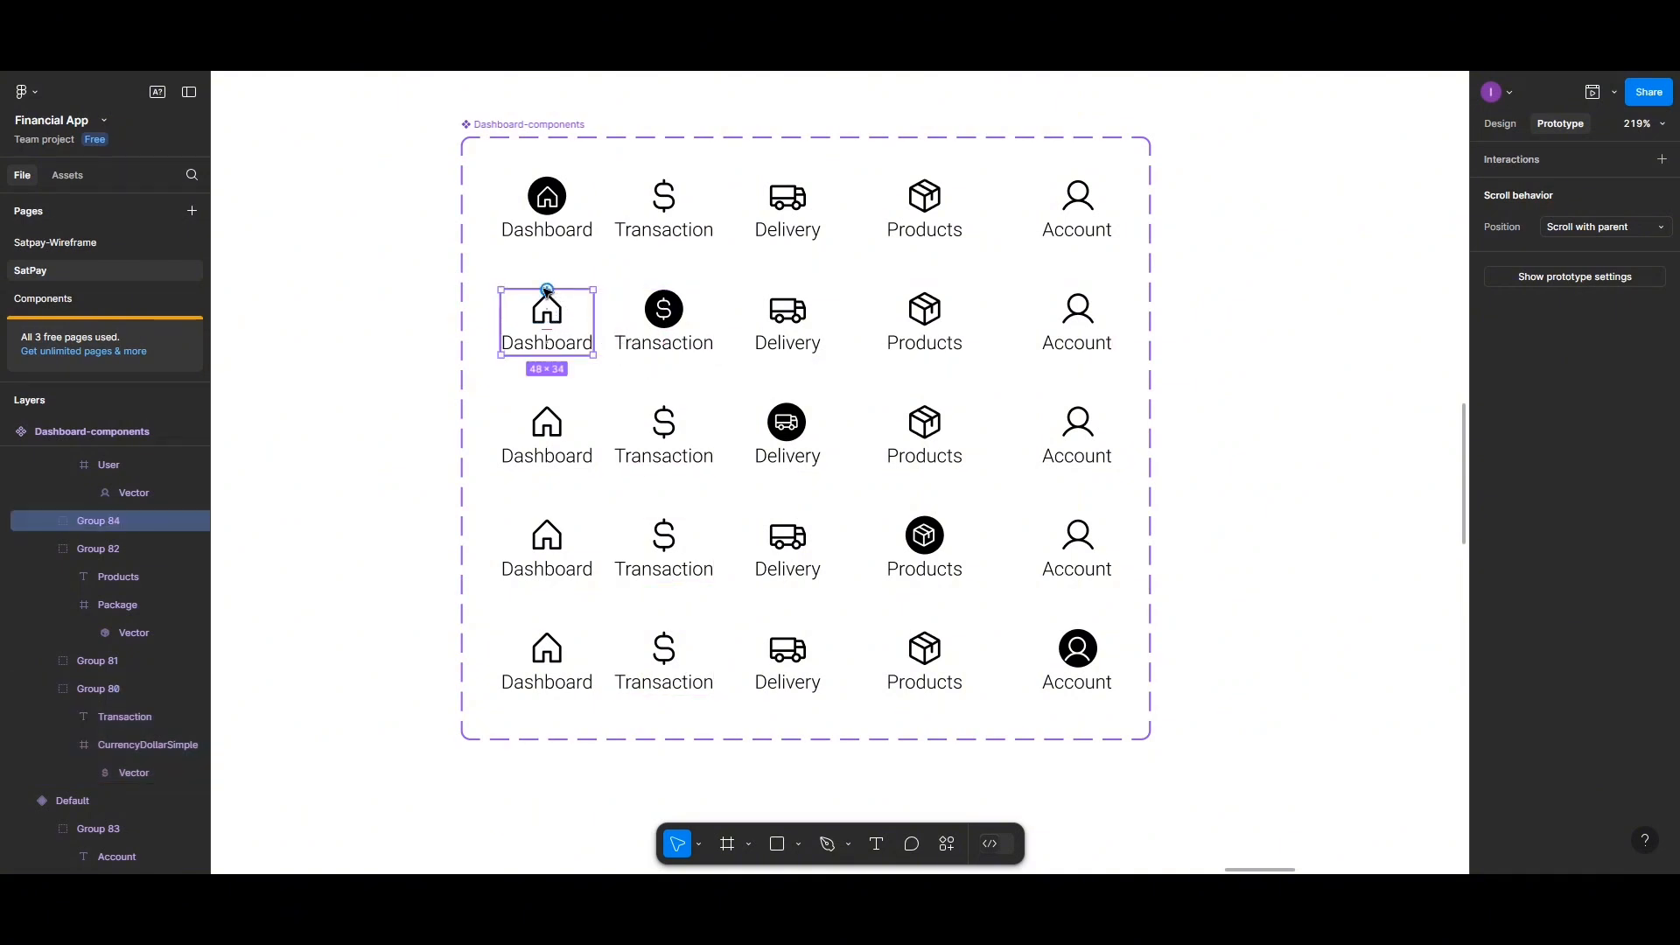
drag(546, 290, 573, 208)
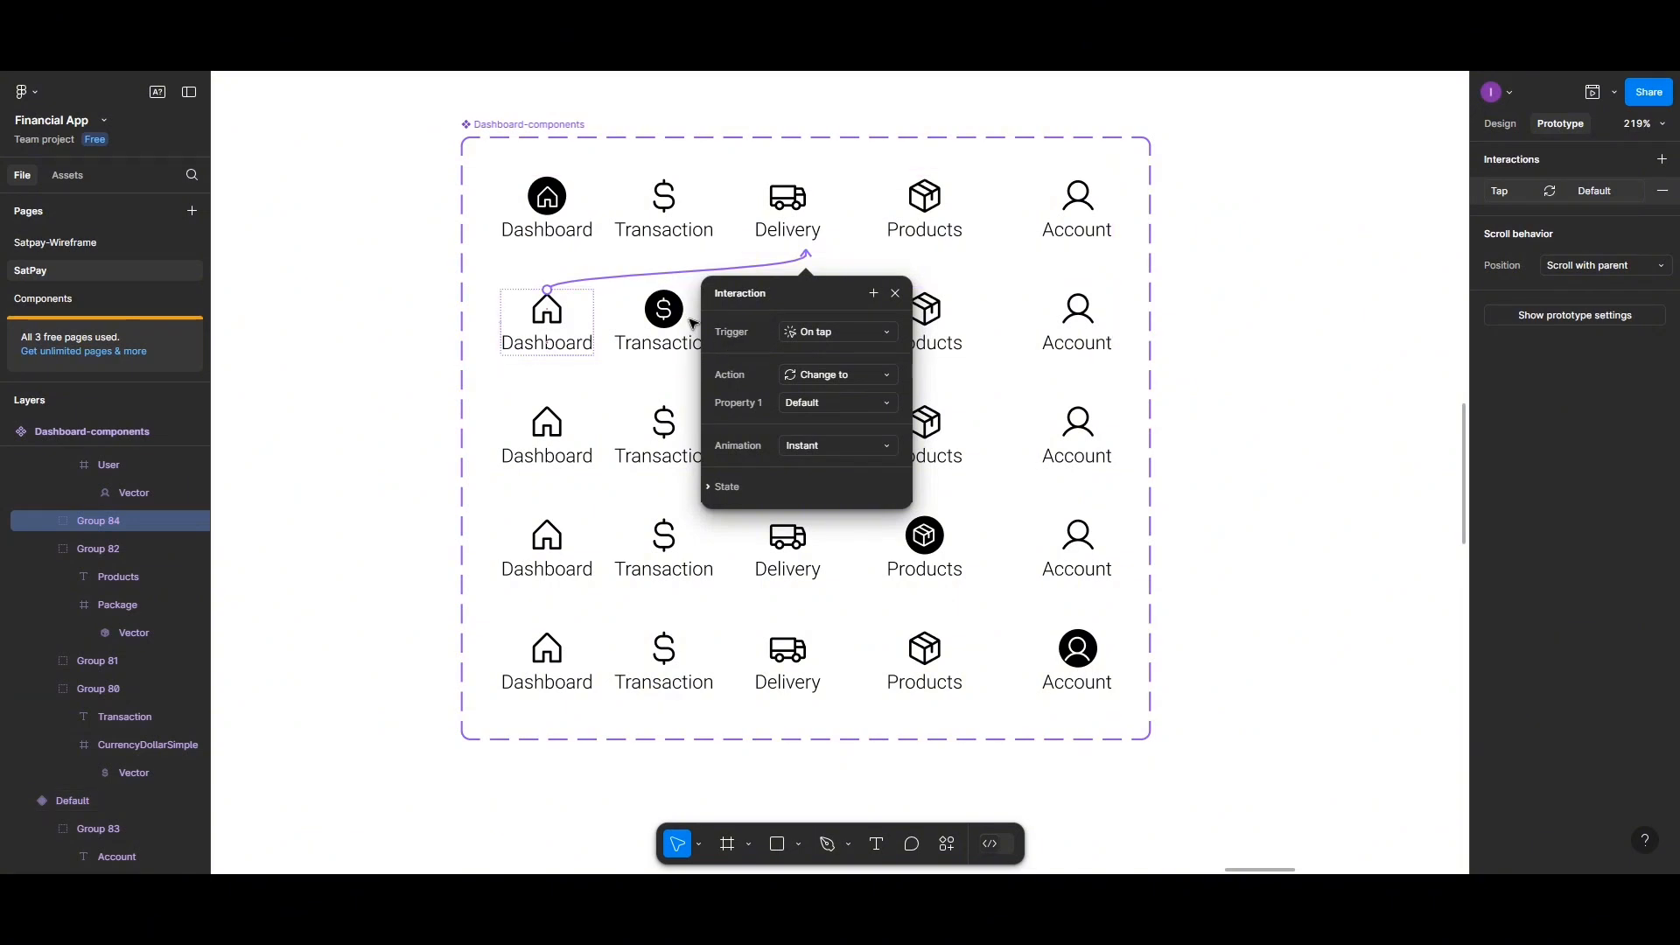
click(933, 317)
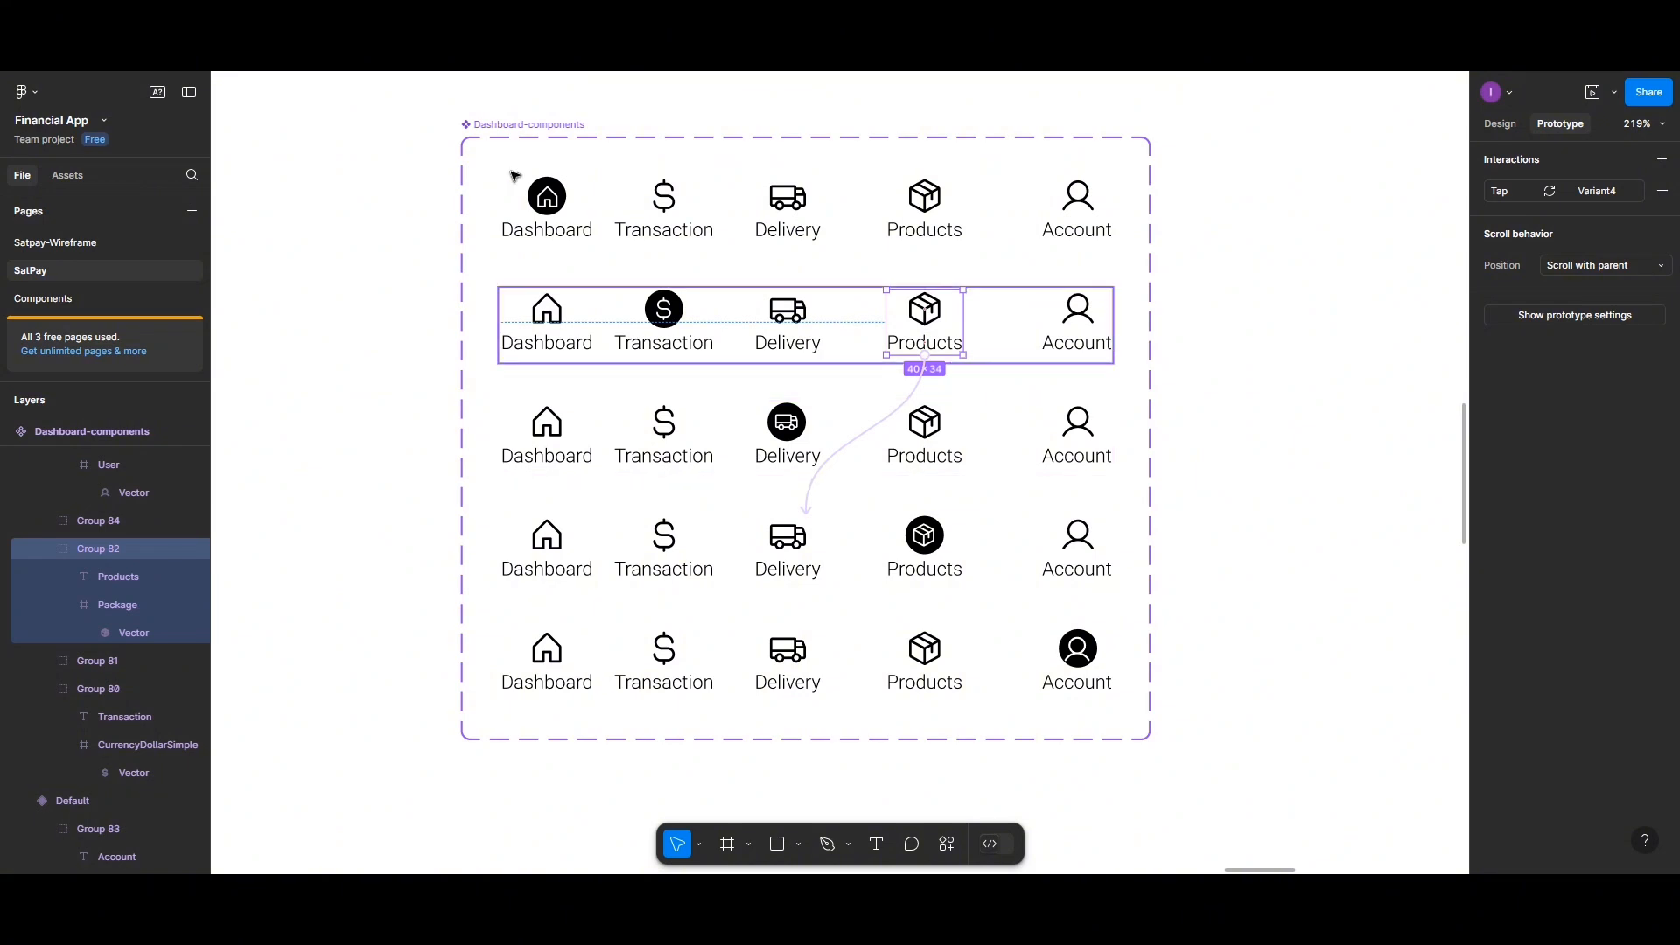
Review the existing tap interaction on the Default variant's Delivery icon
click(506, 127)
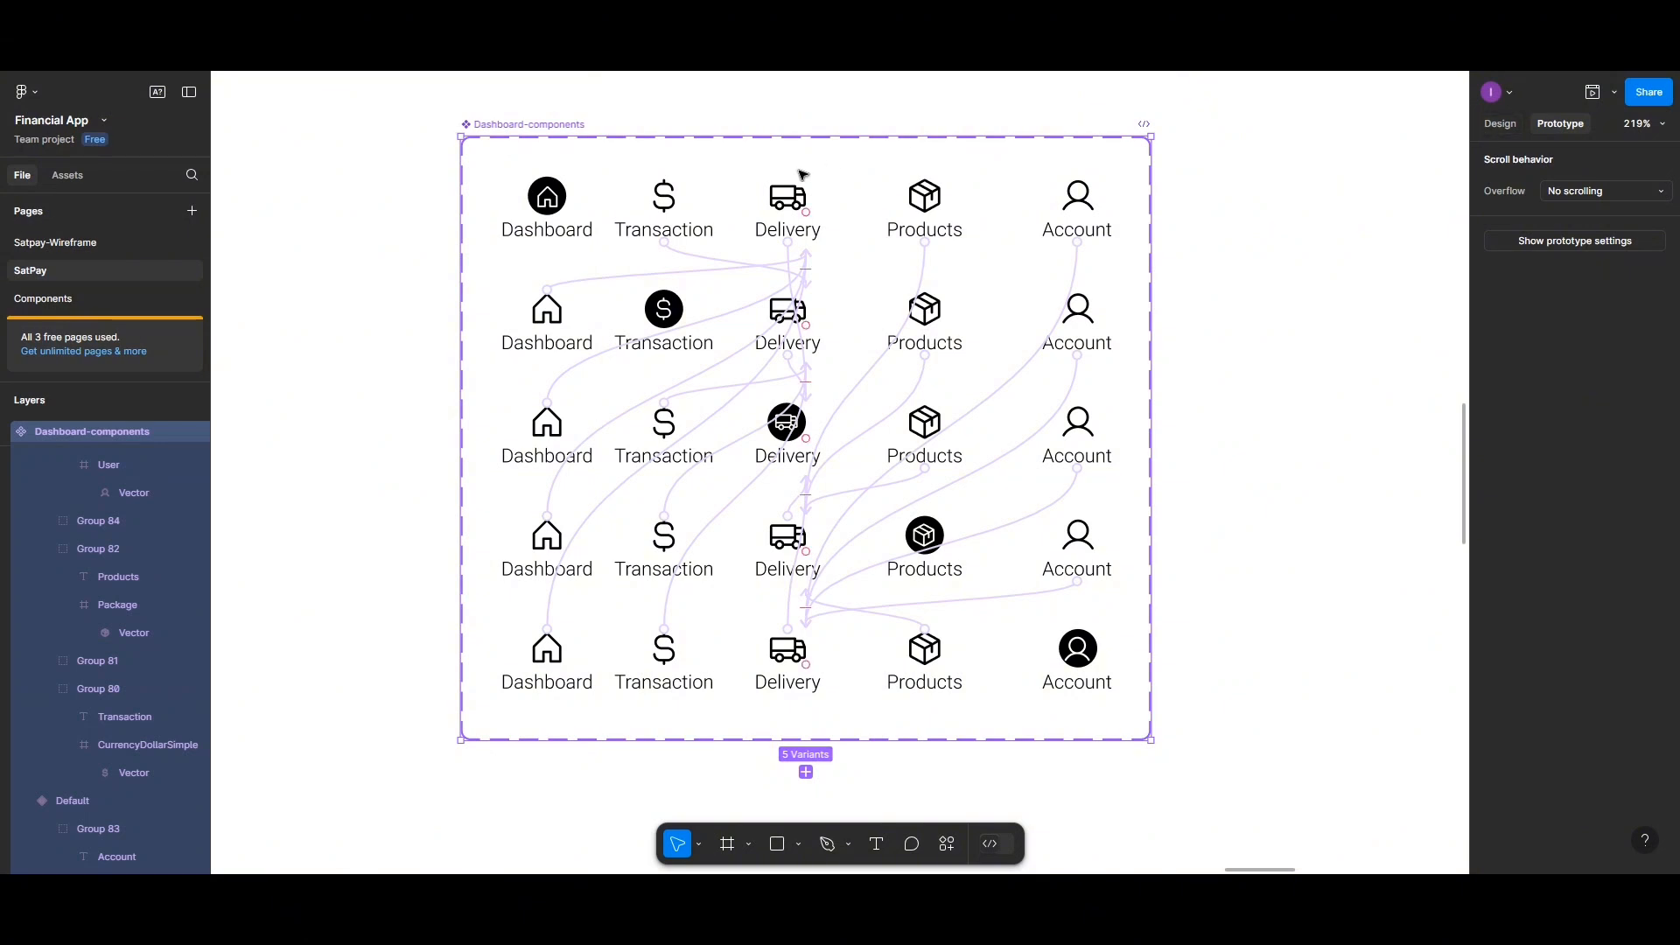
click(713, 210)
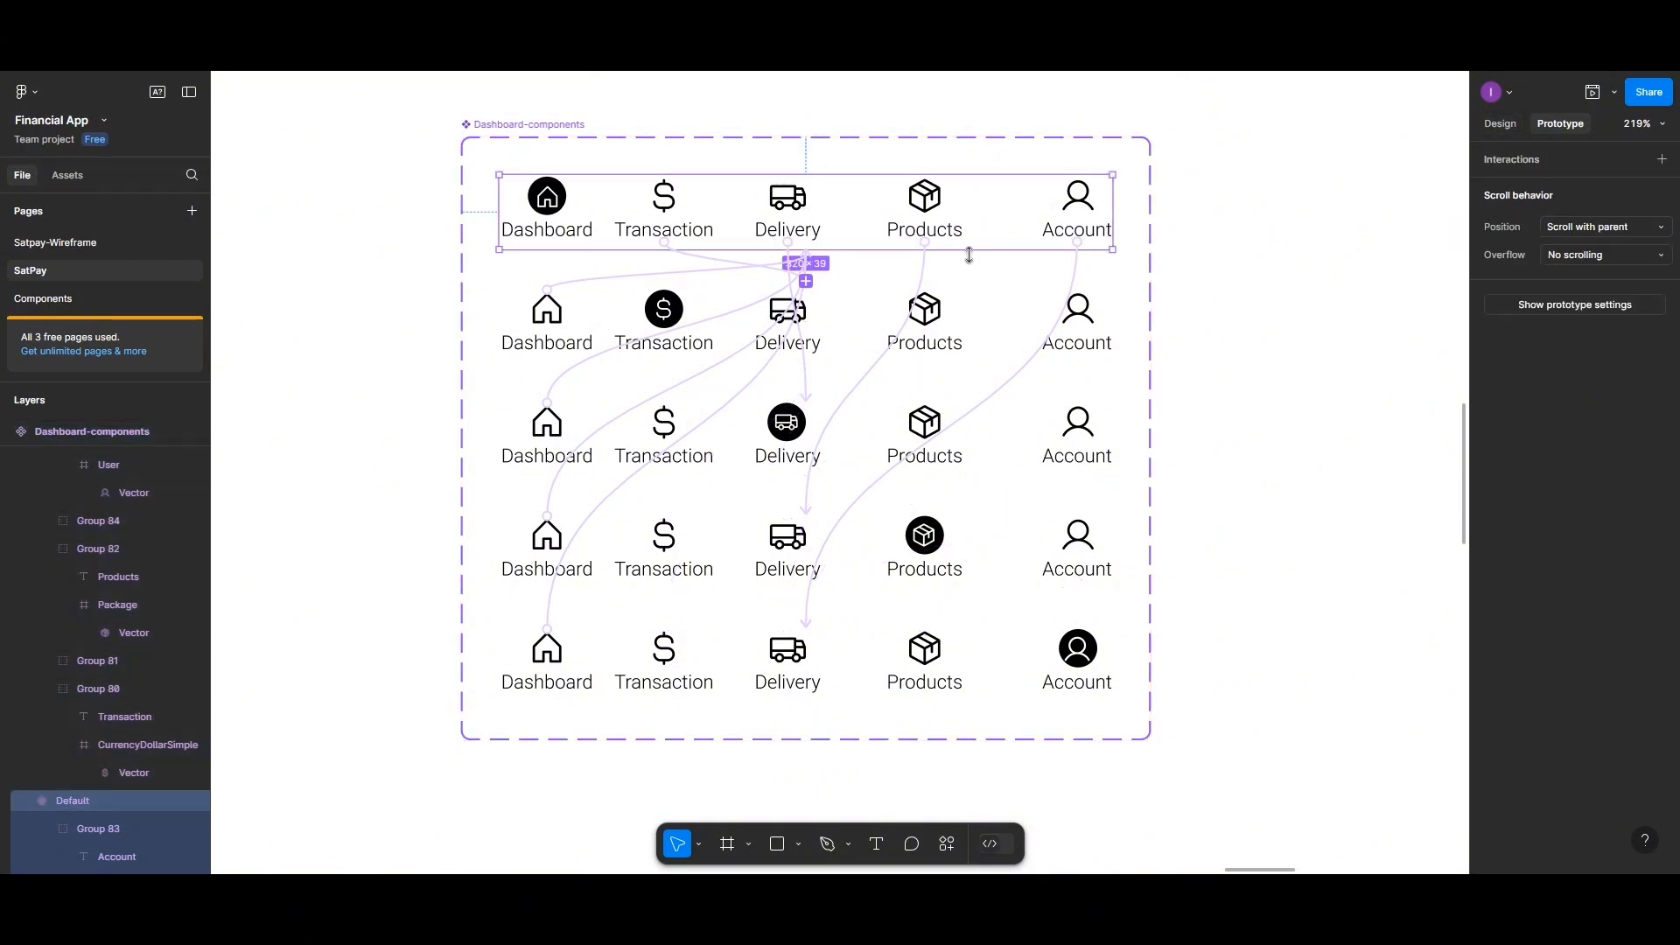
click(790, 214)
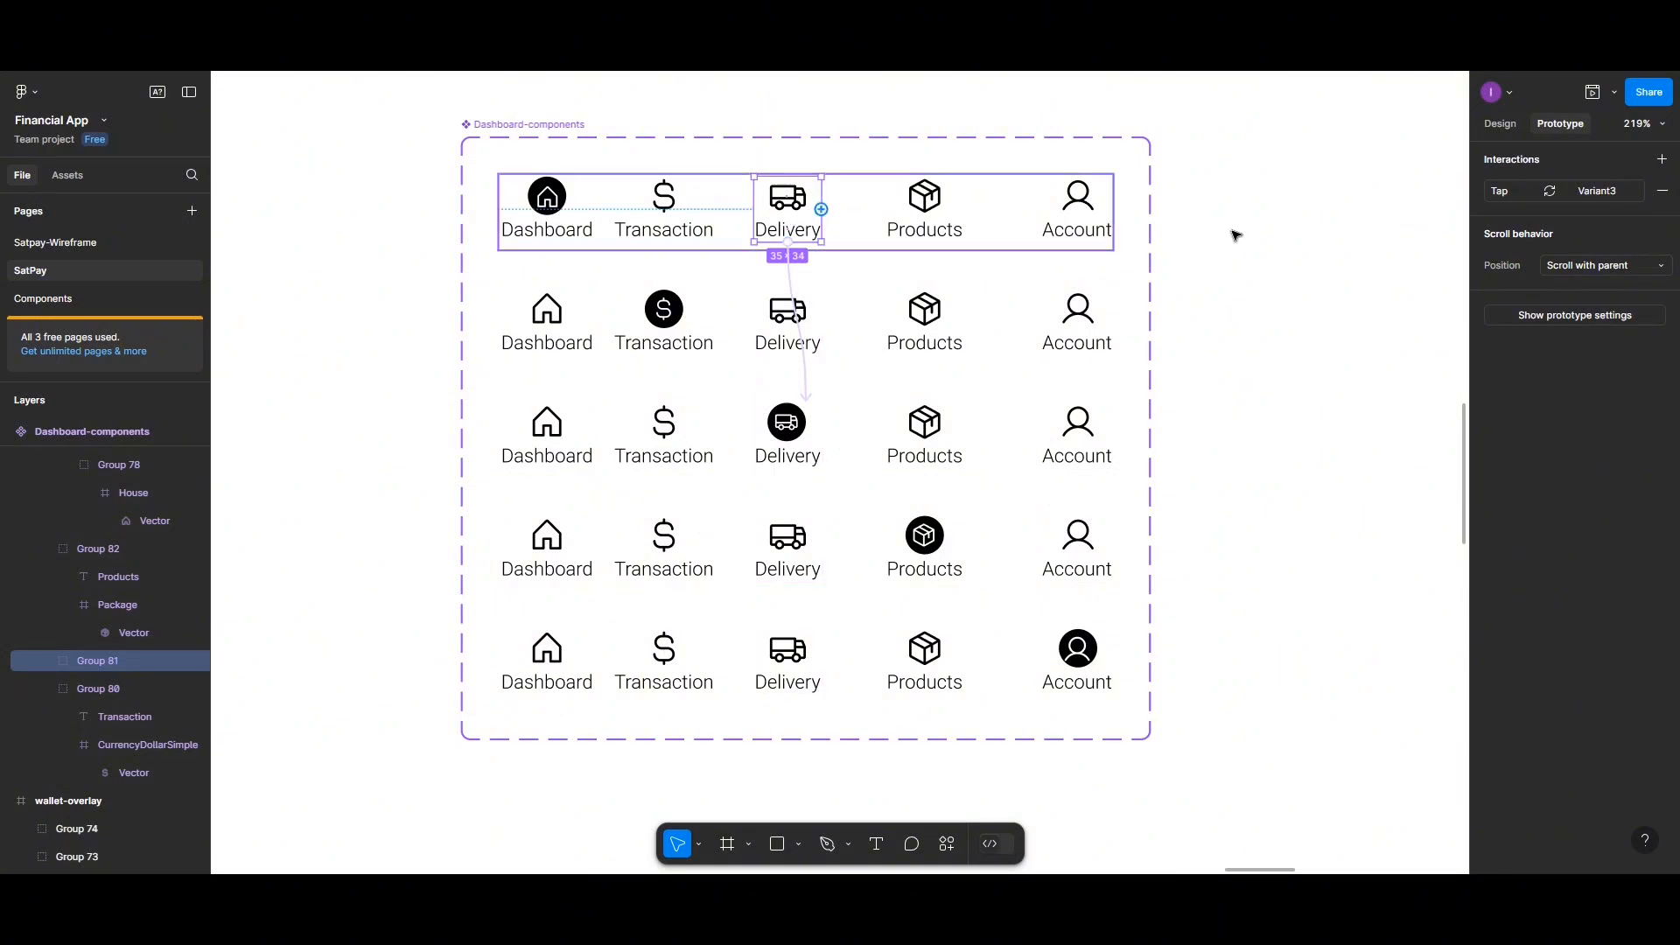
click(1595, 192)
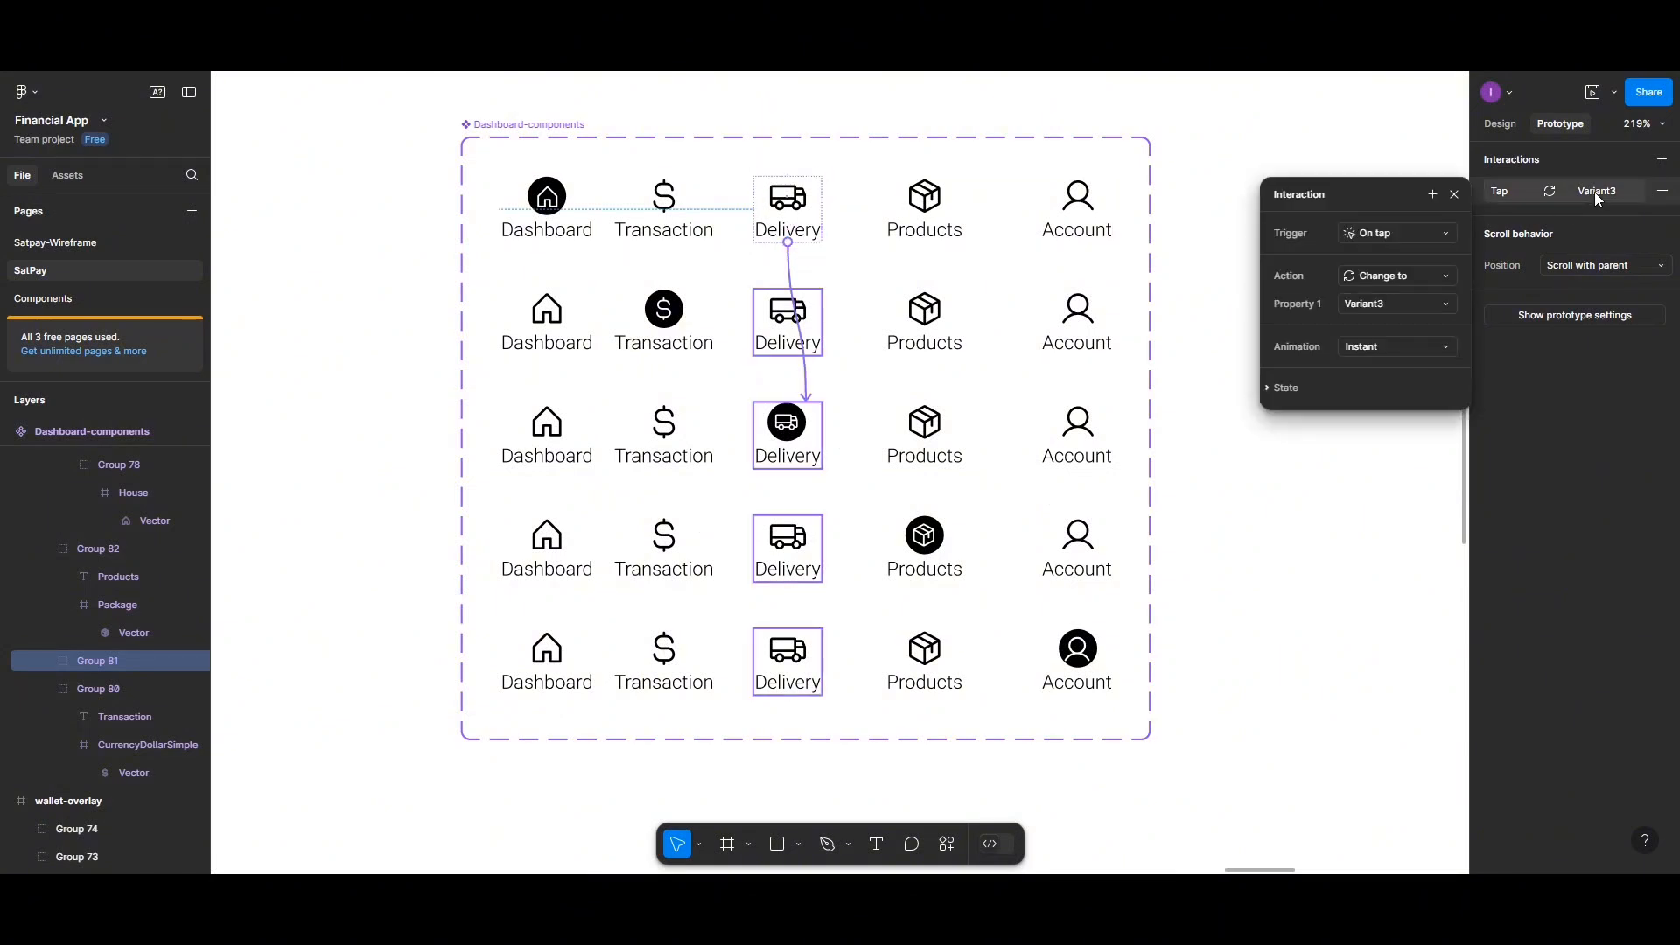
click(1494, 163)
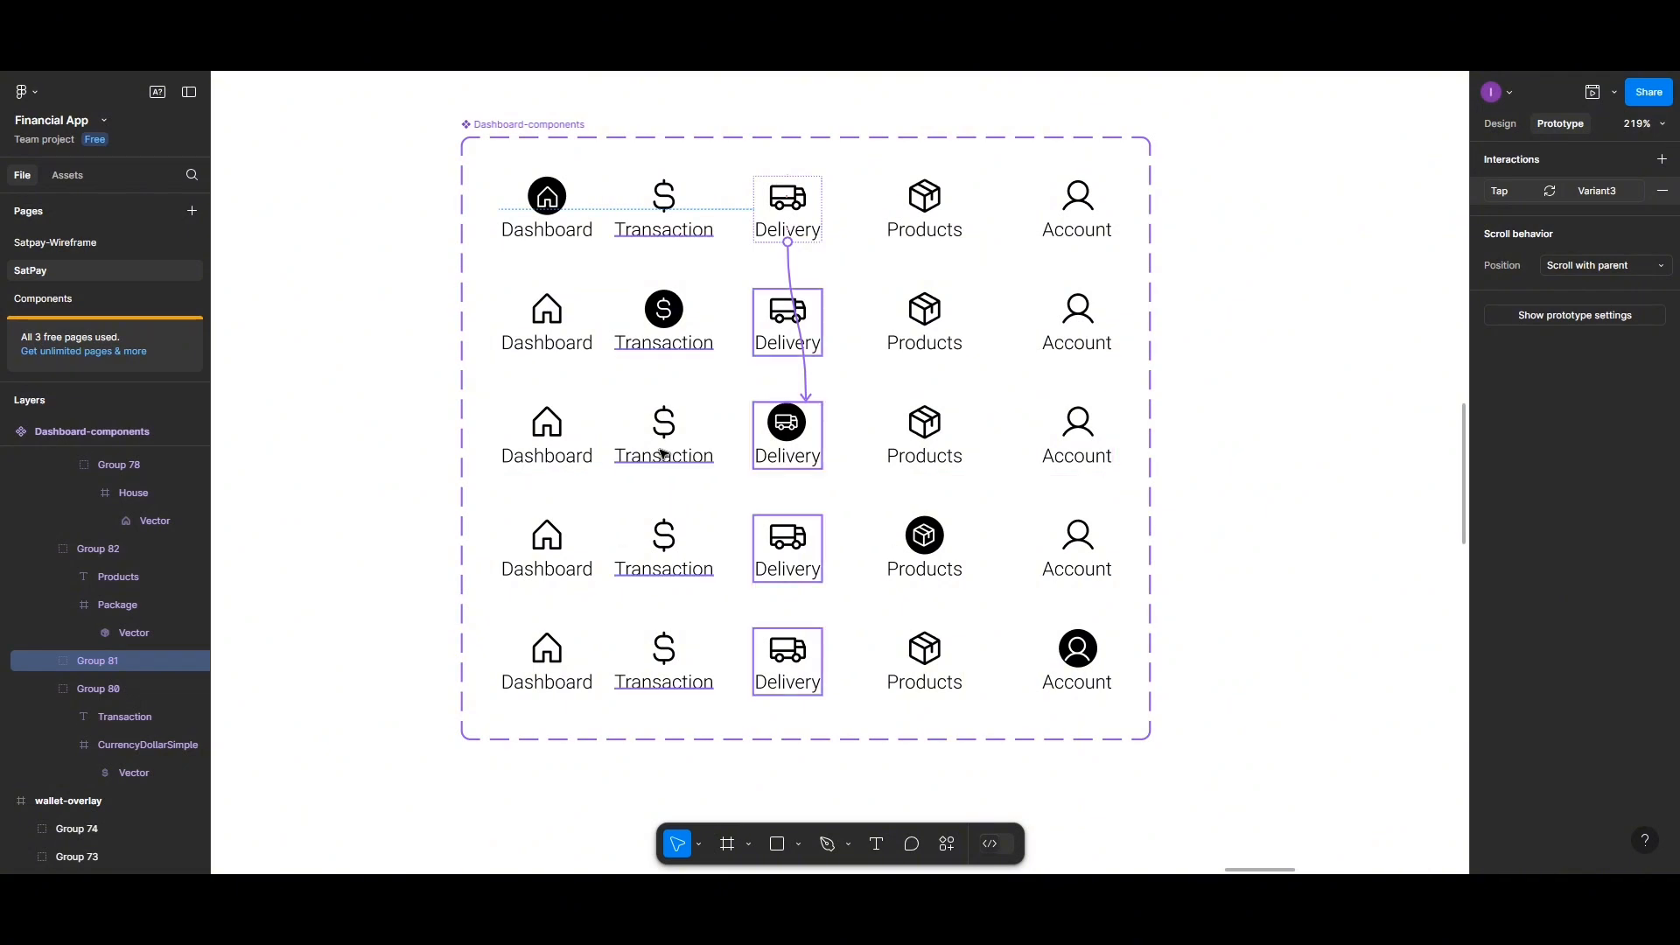
scroll(662, 454, down, 5)
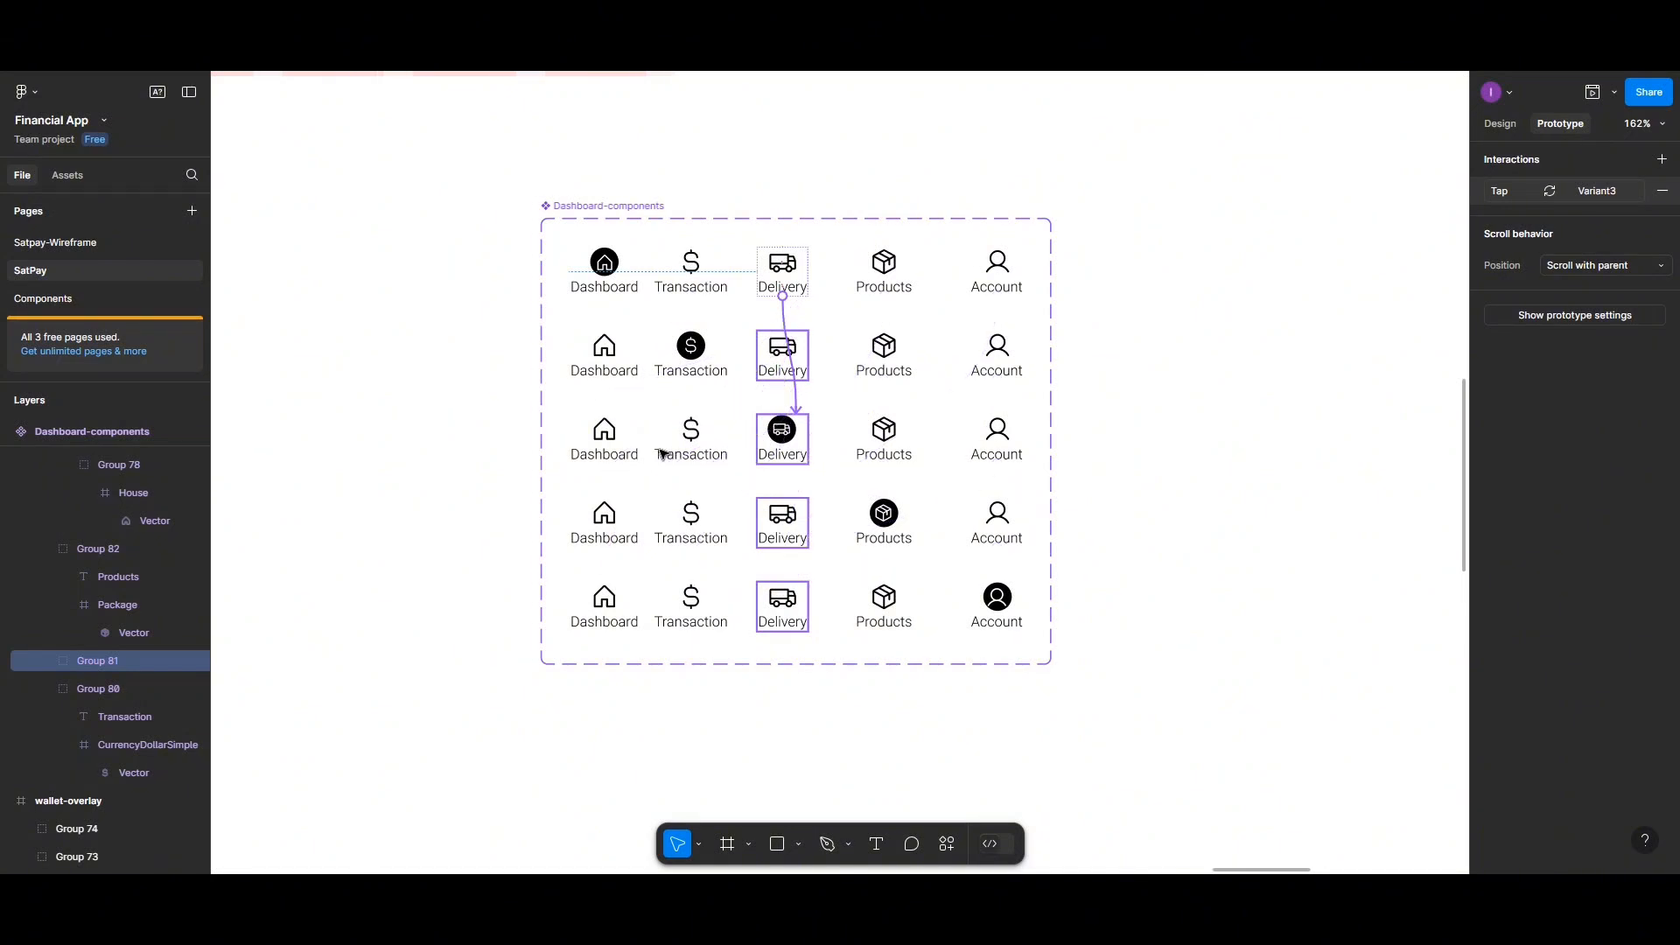
Move the Dashboard-components set to the Components page, placing it below the Balance component
click(623, 206)
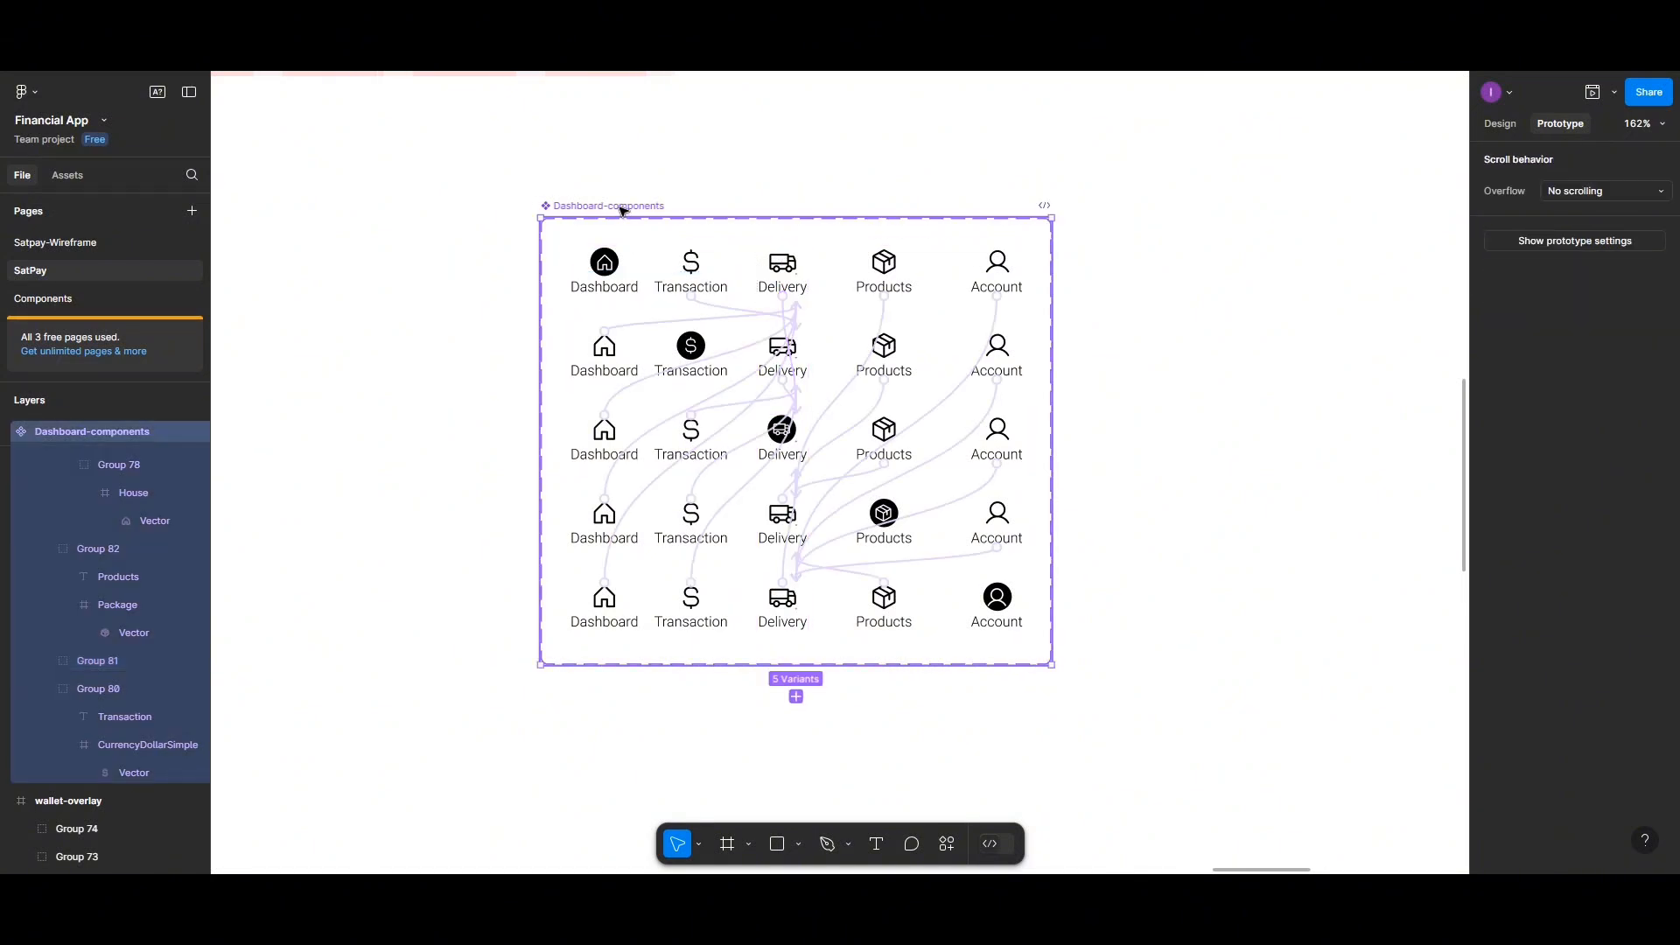
key(ctrl+x)
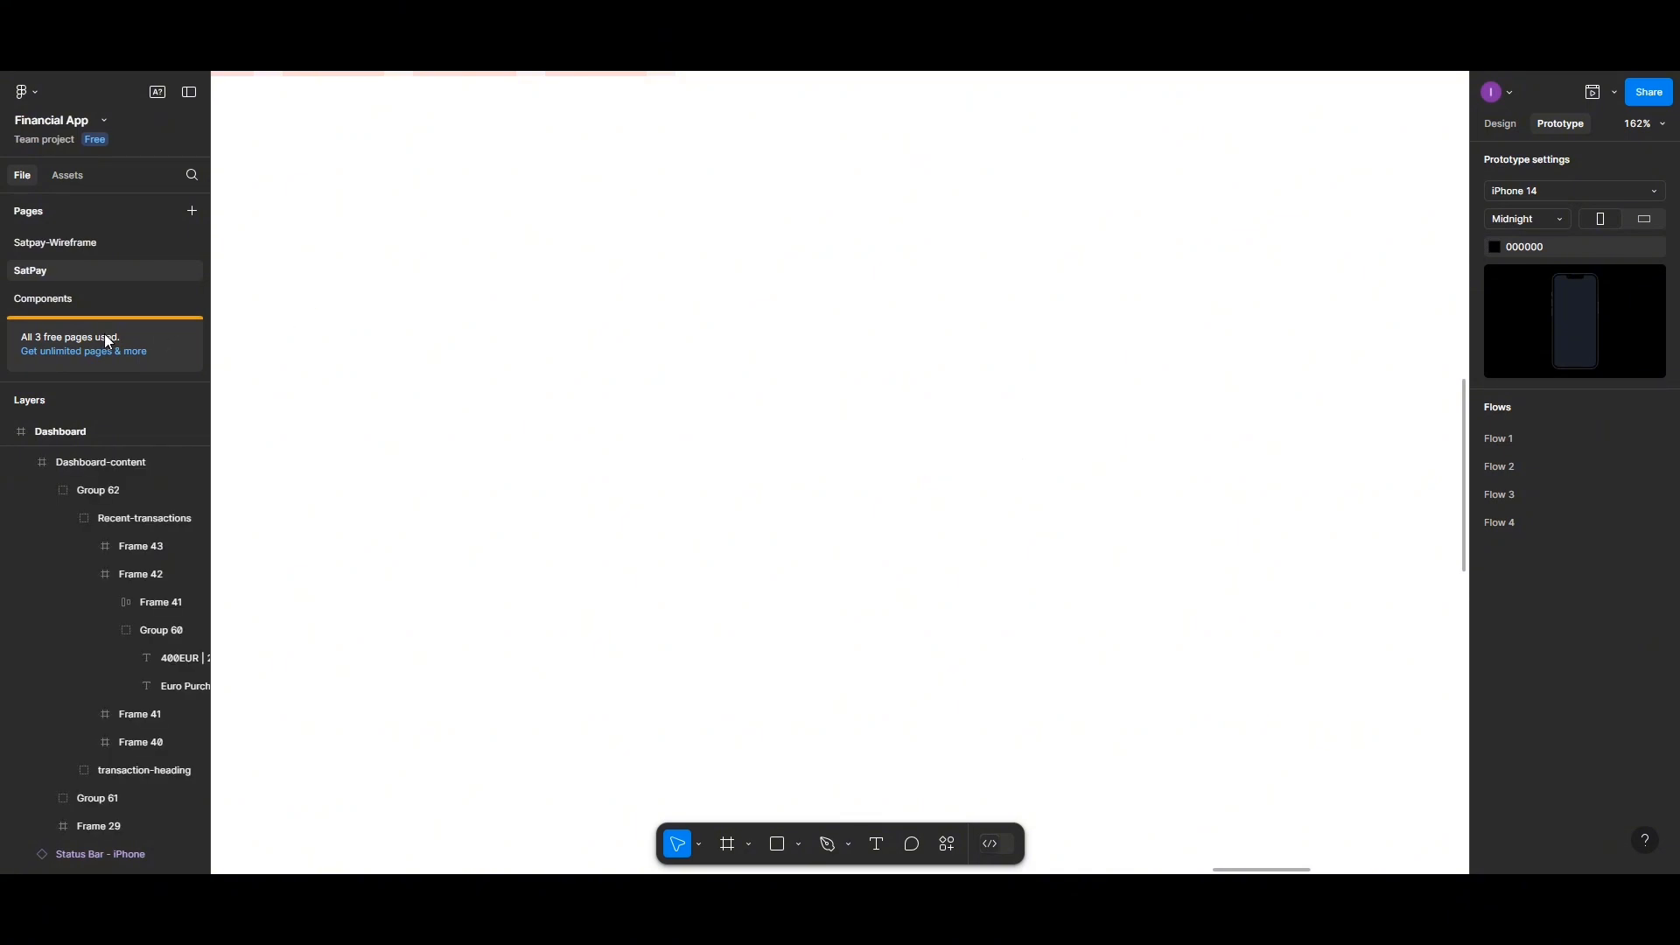
click(74, 301)
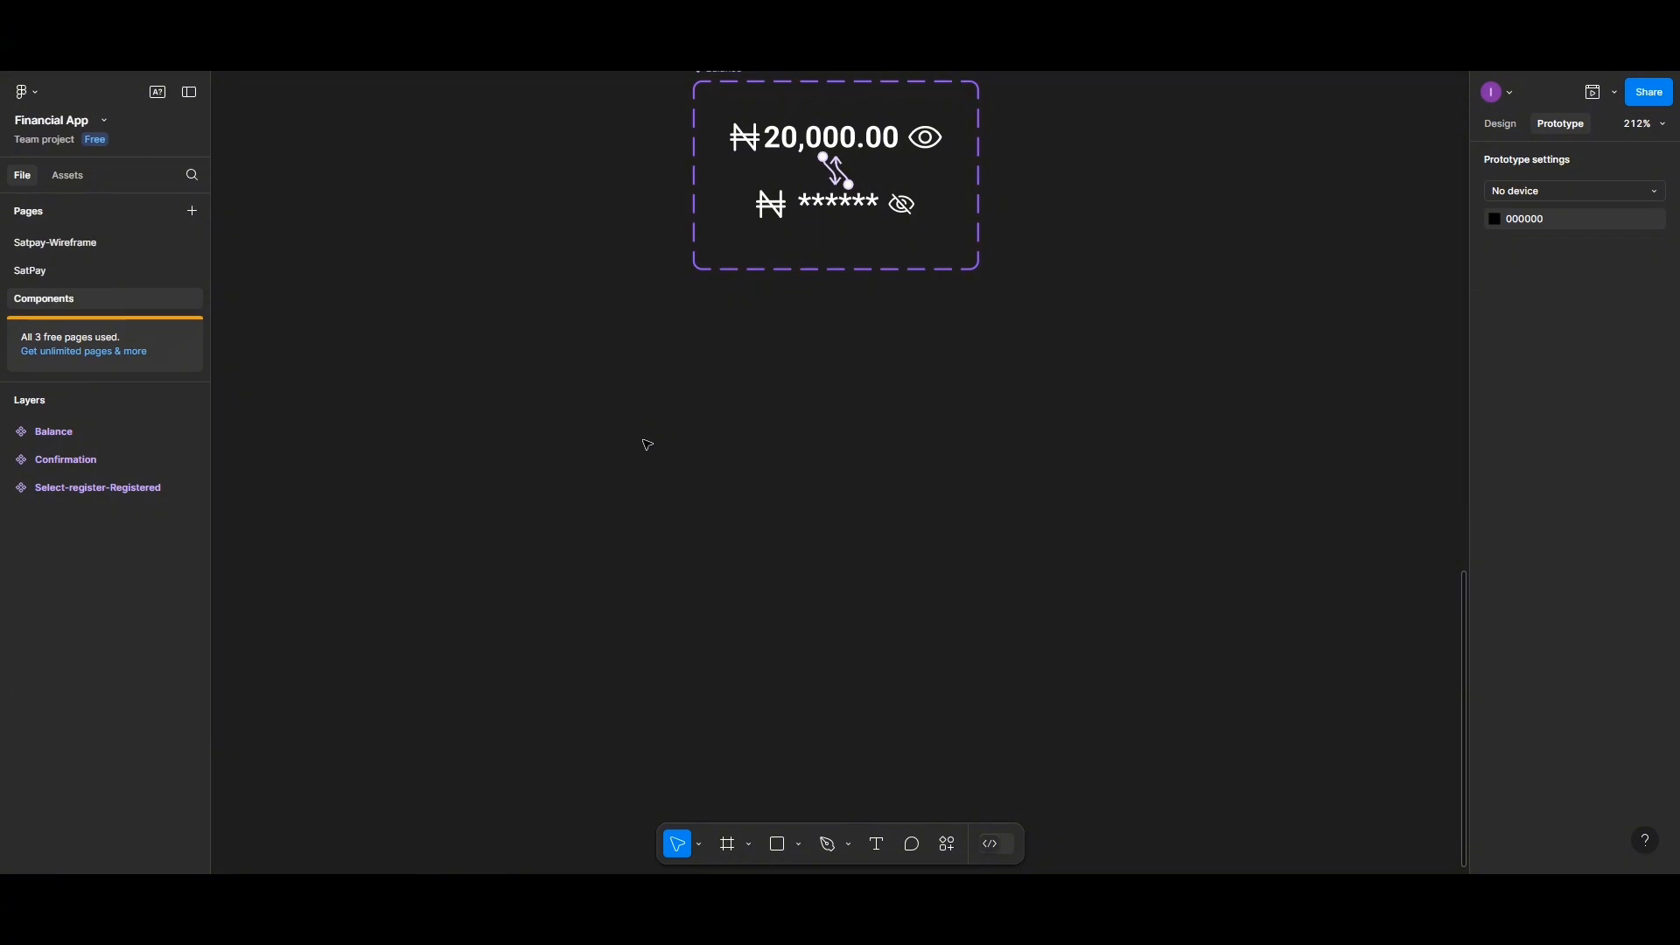
key(ctrl+v)
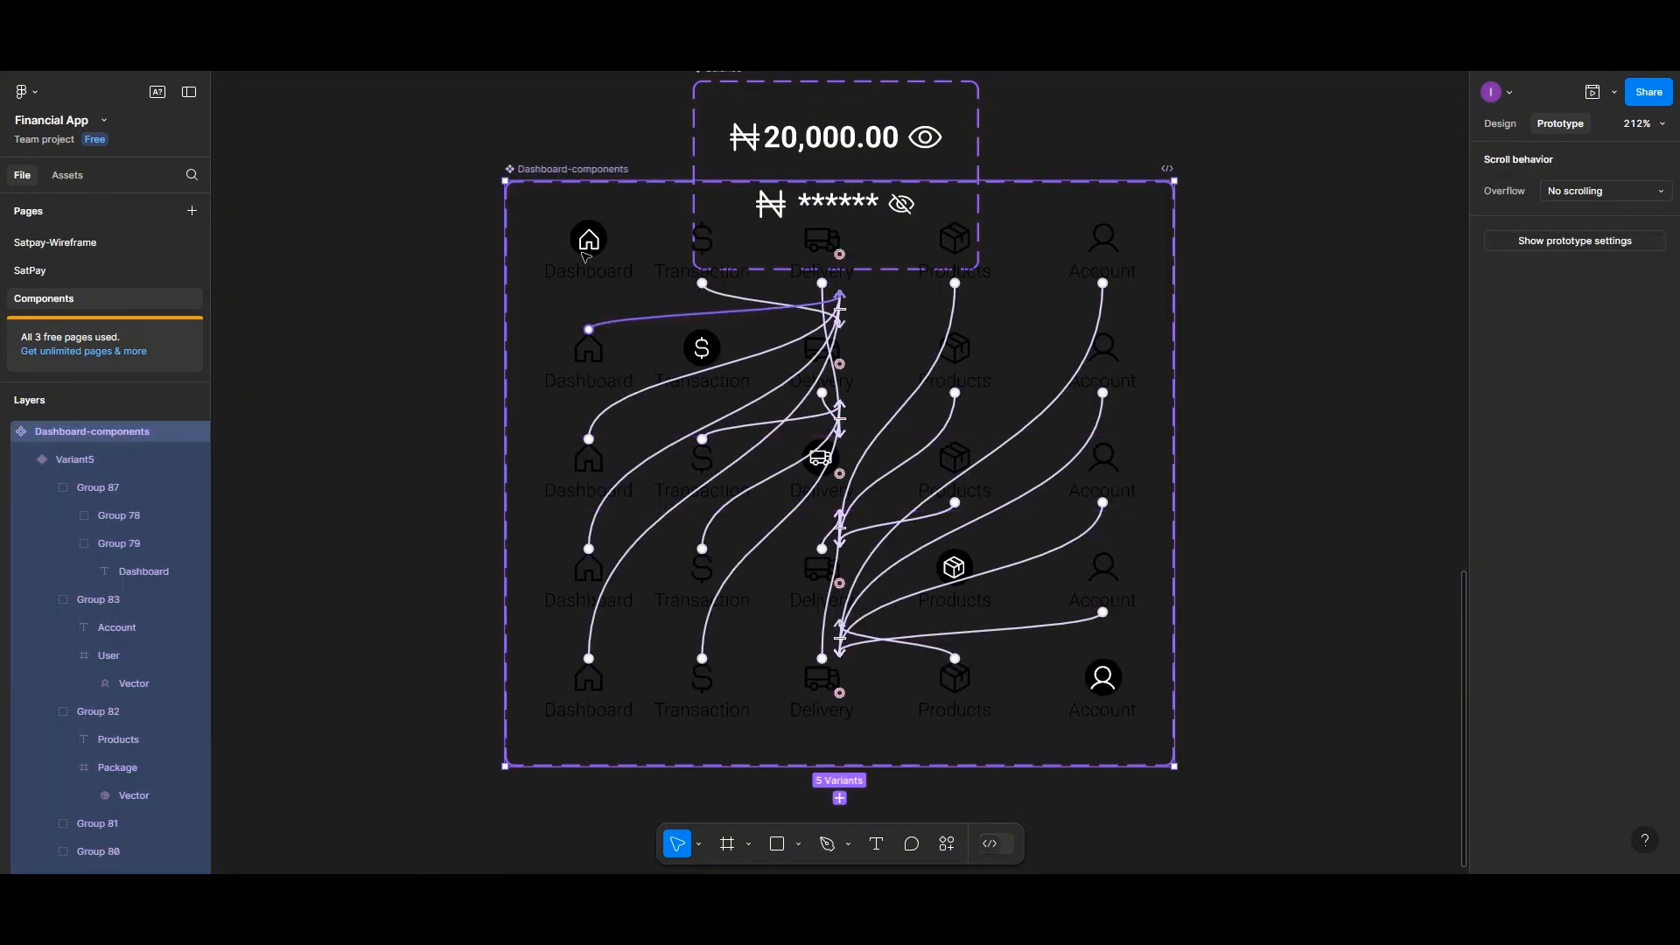
drag(560, 180, 577, 329)
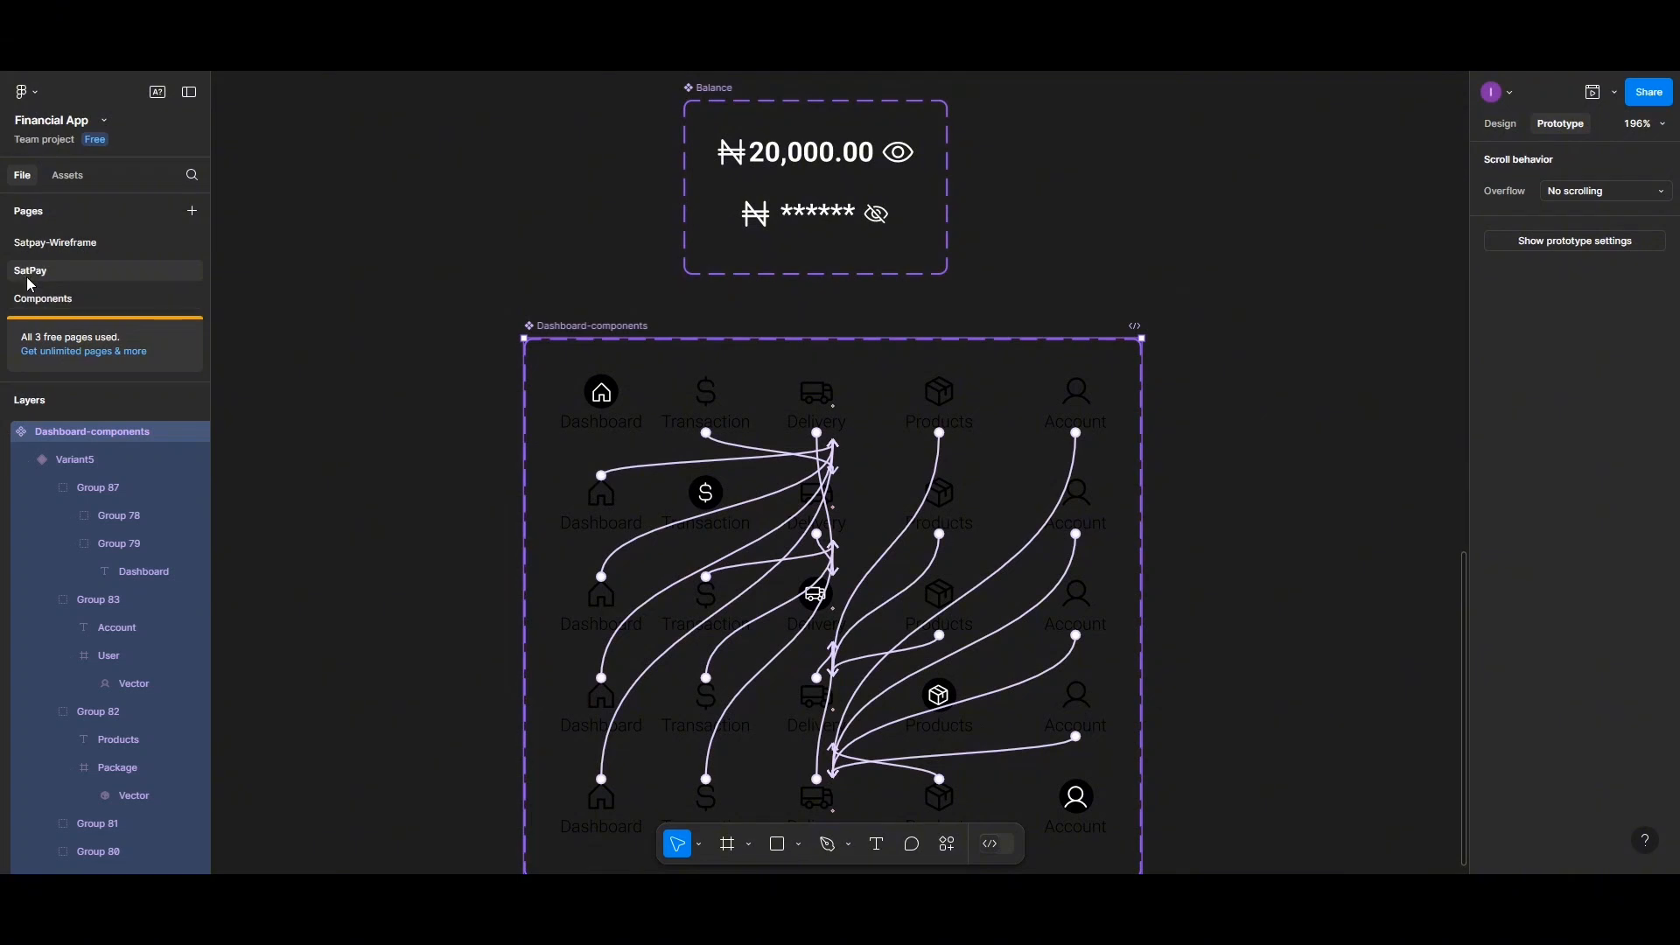
On the SatPay page, set the page background colour to black 000000
click(53, 270)
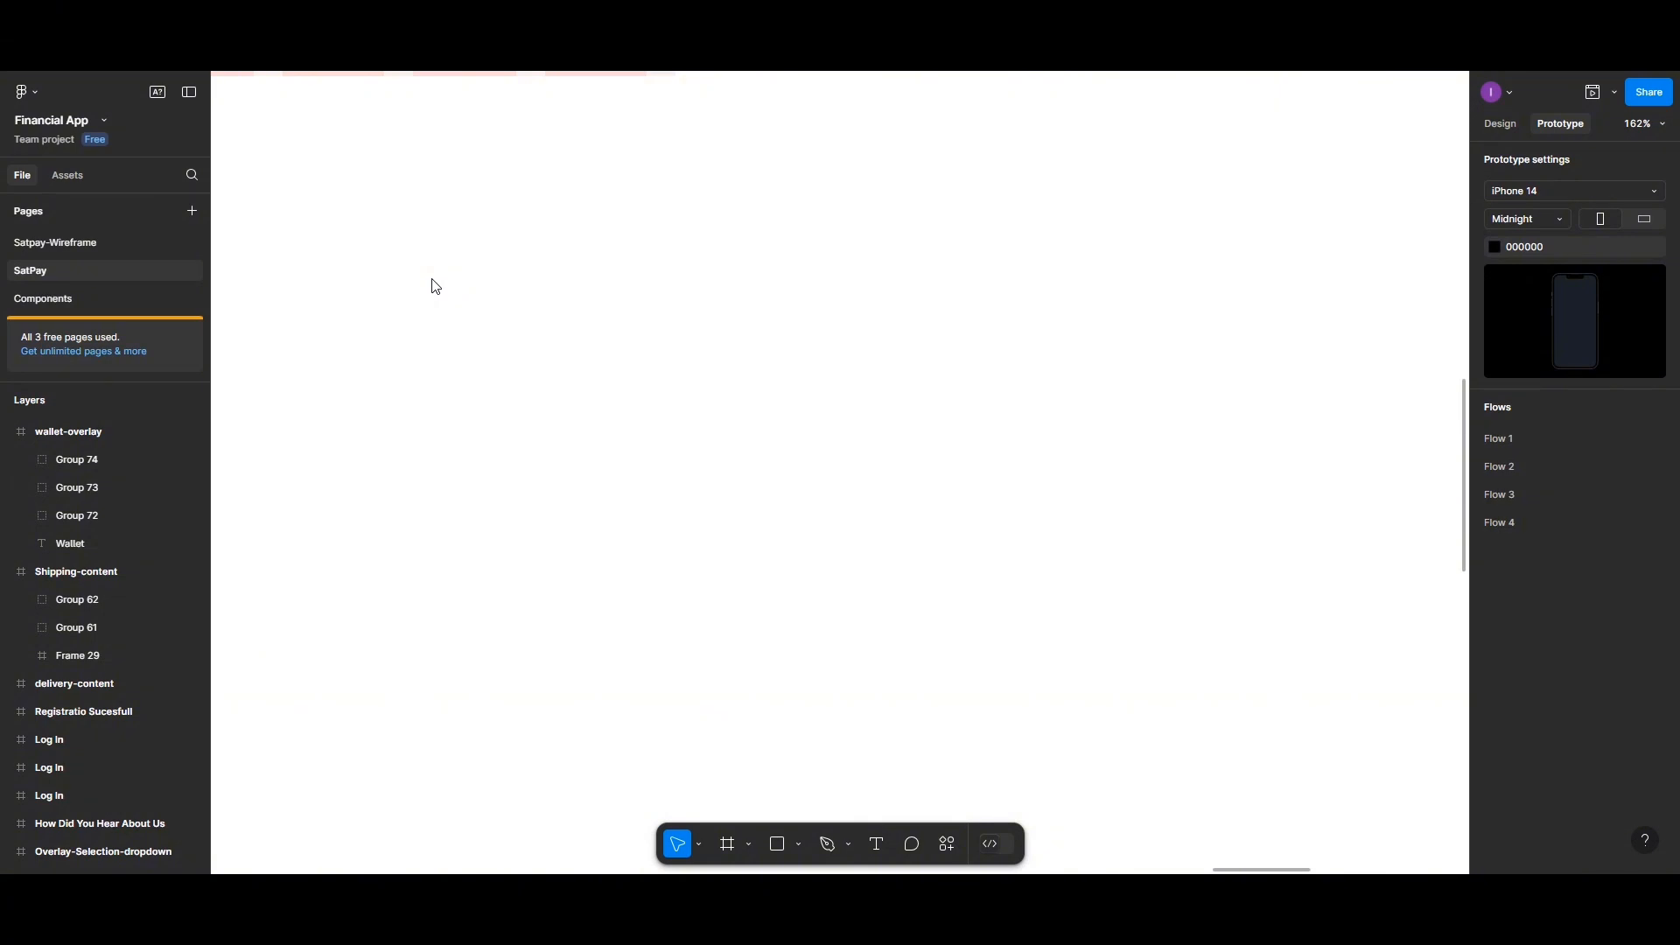
scroll(582, 390, down, 10)
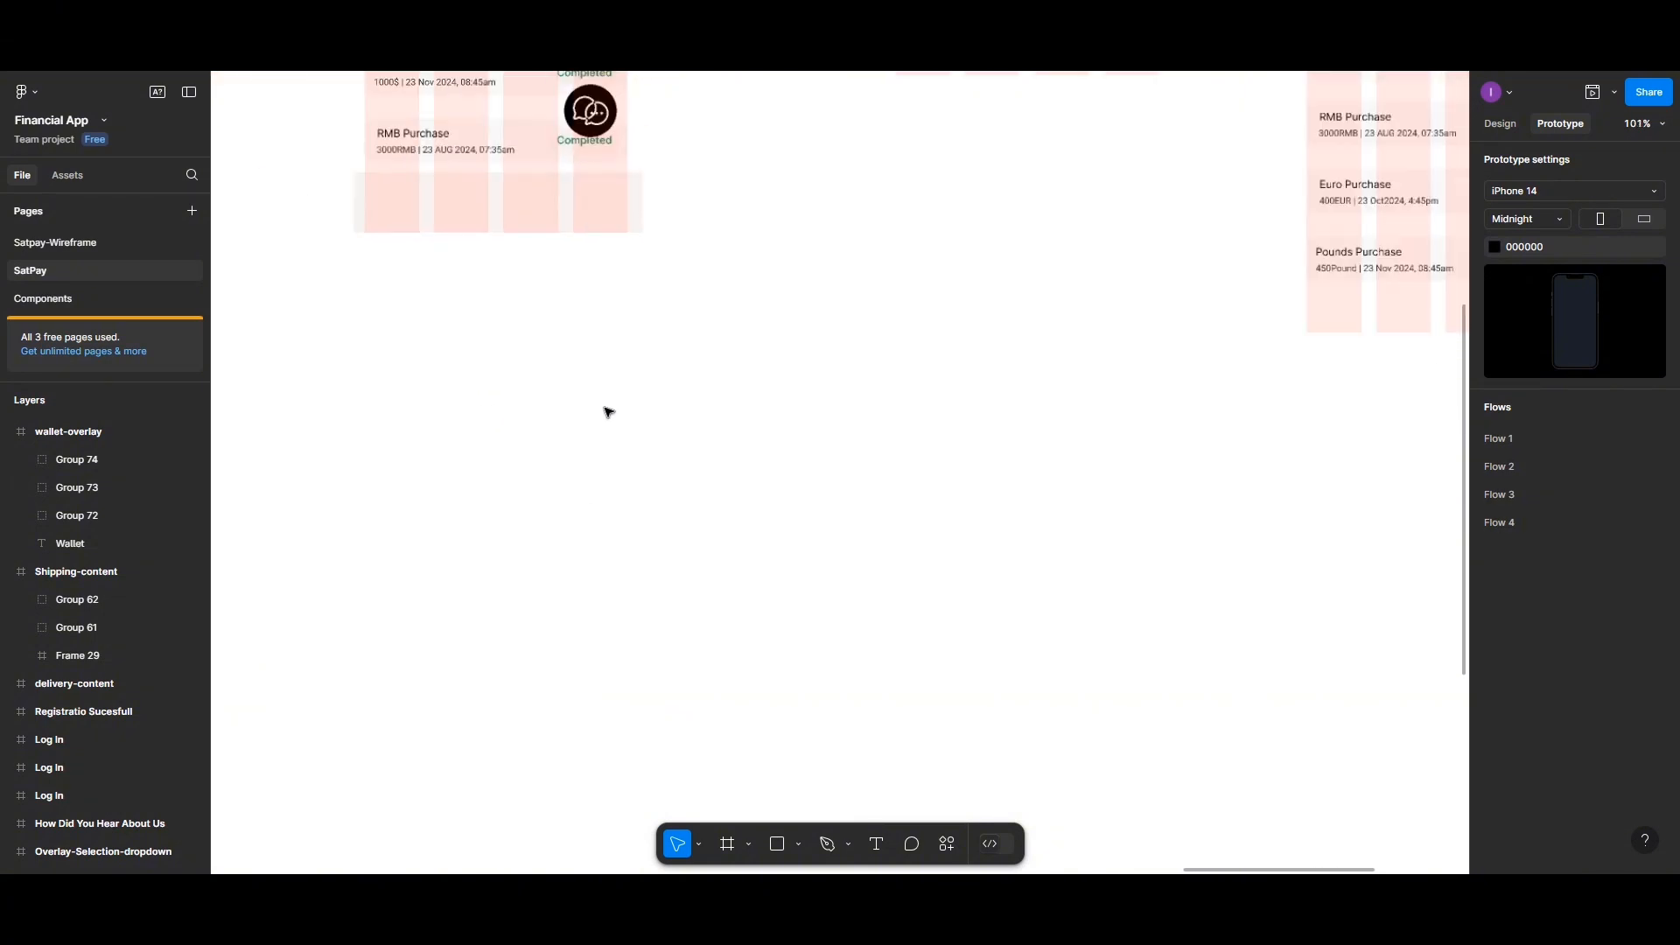
scroll(620, 444, up, 5)
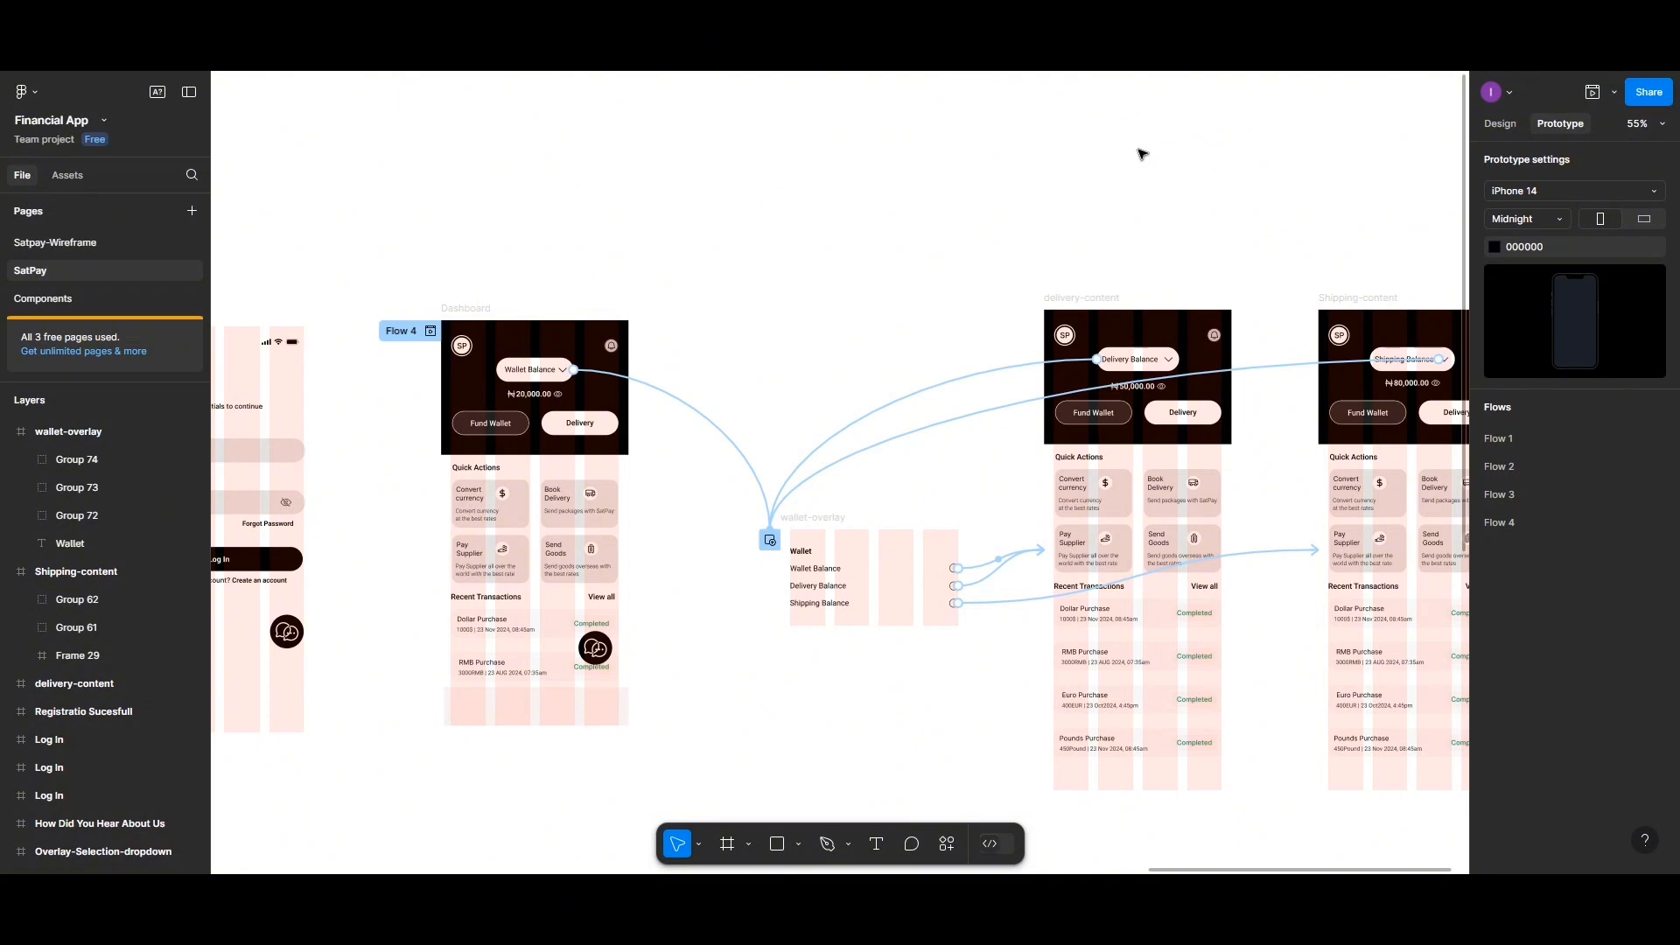
scroll(1007, 210, up, 1)
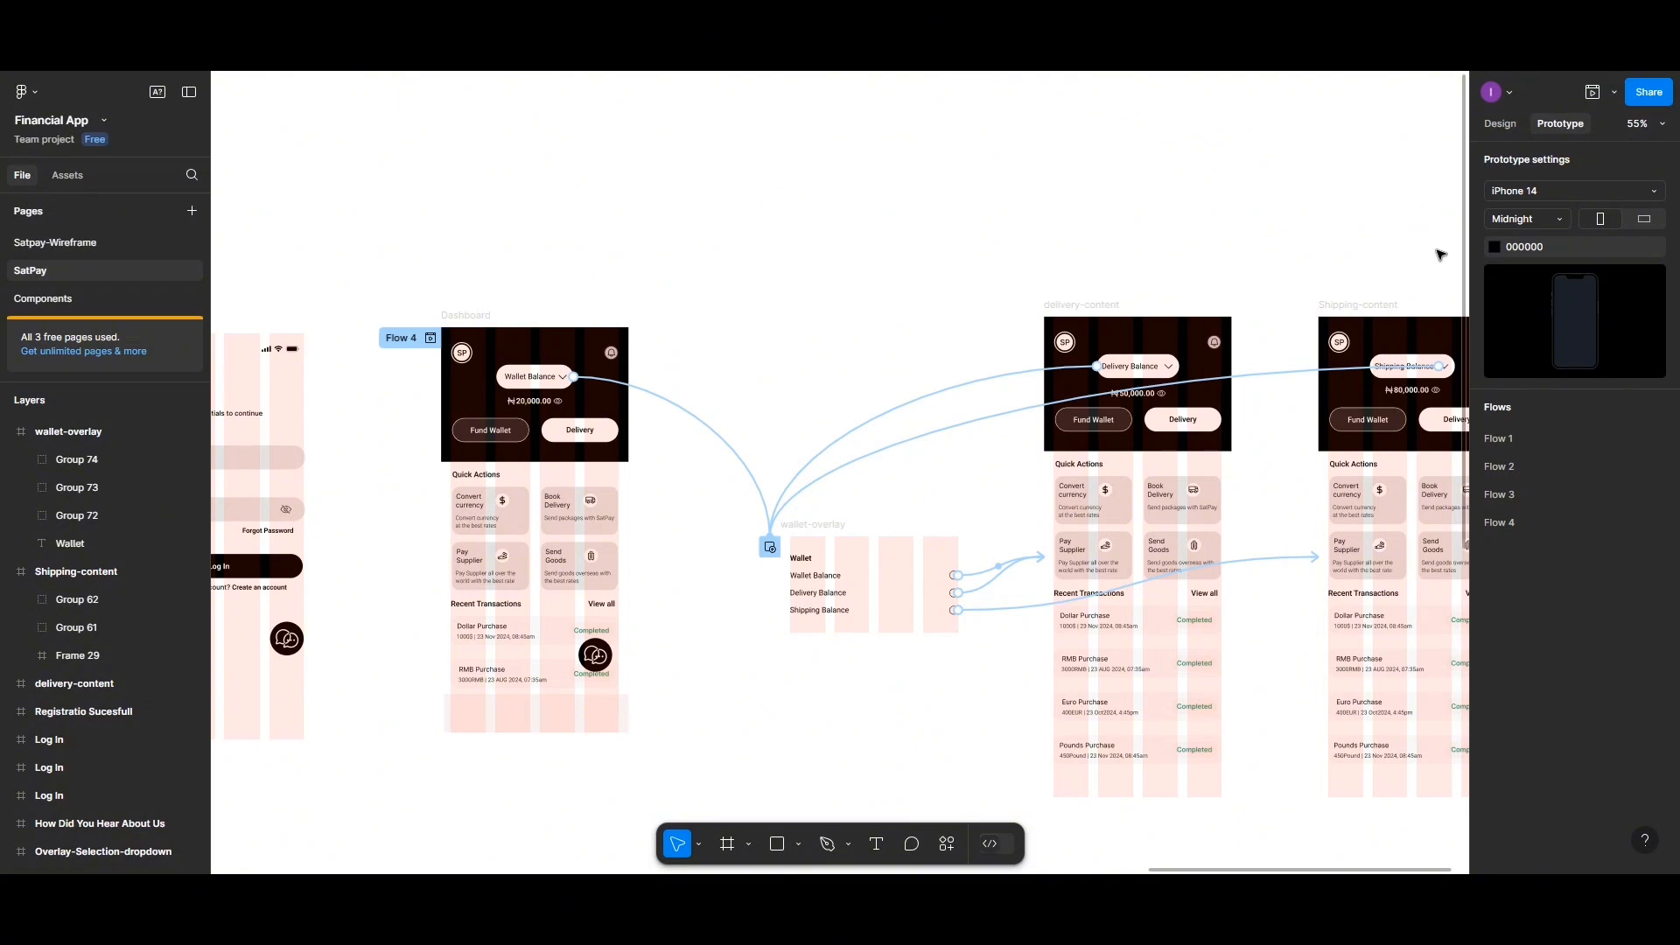
click(1498, 124)
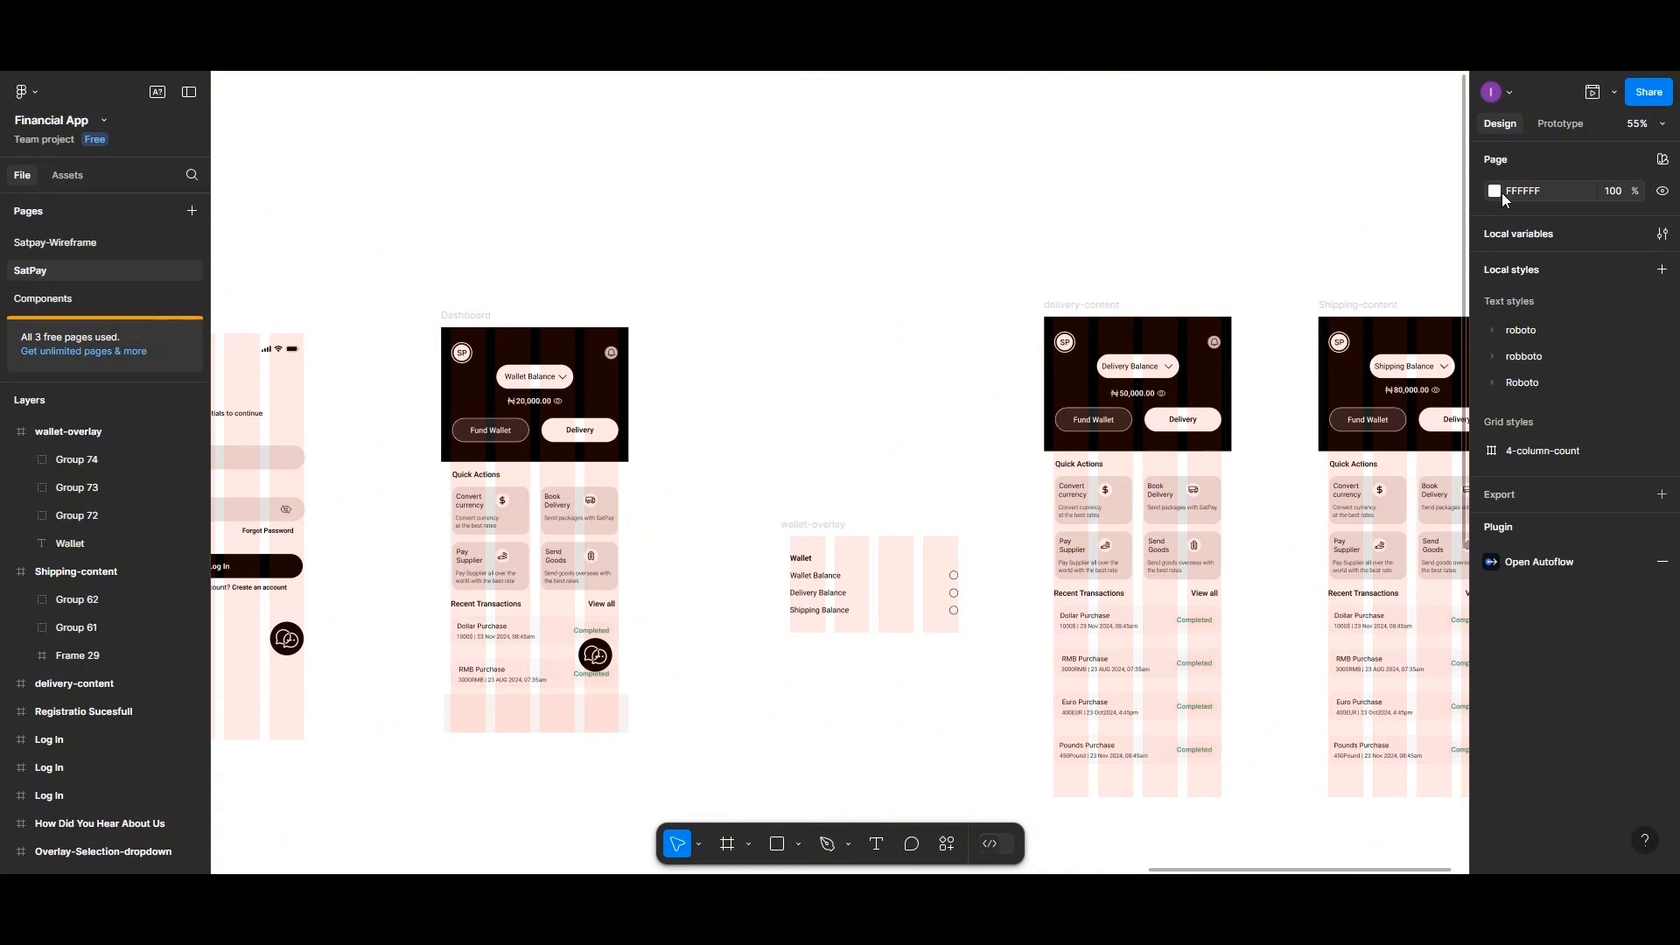
click(1495, 191)
click(1282, 565)
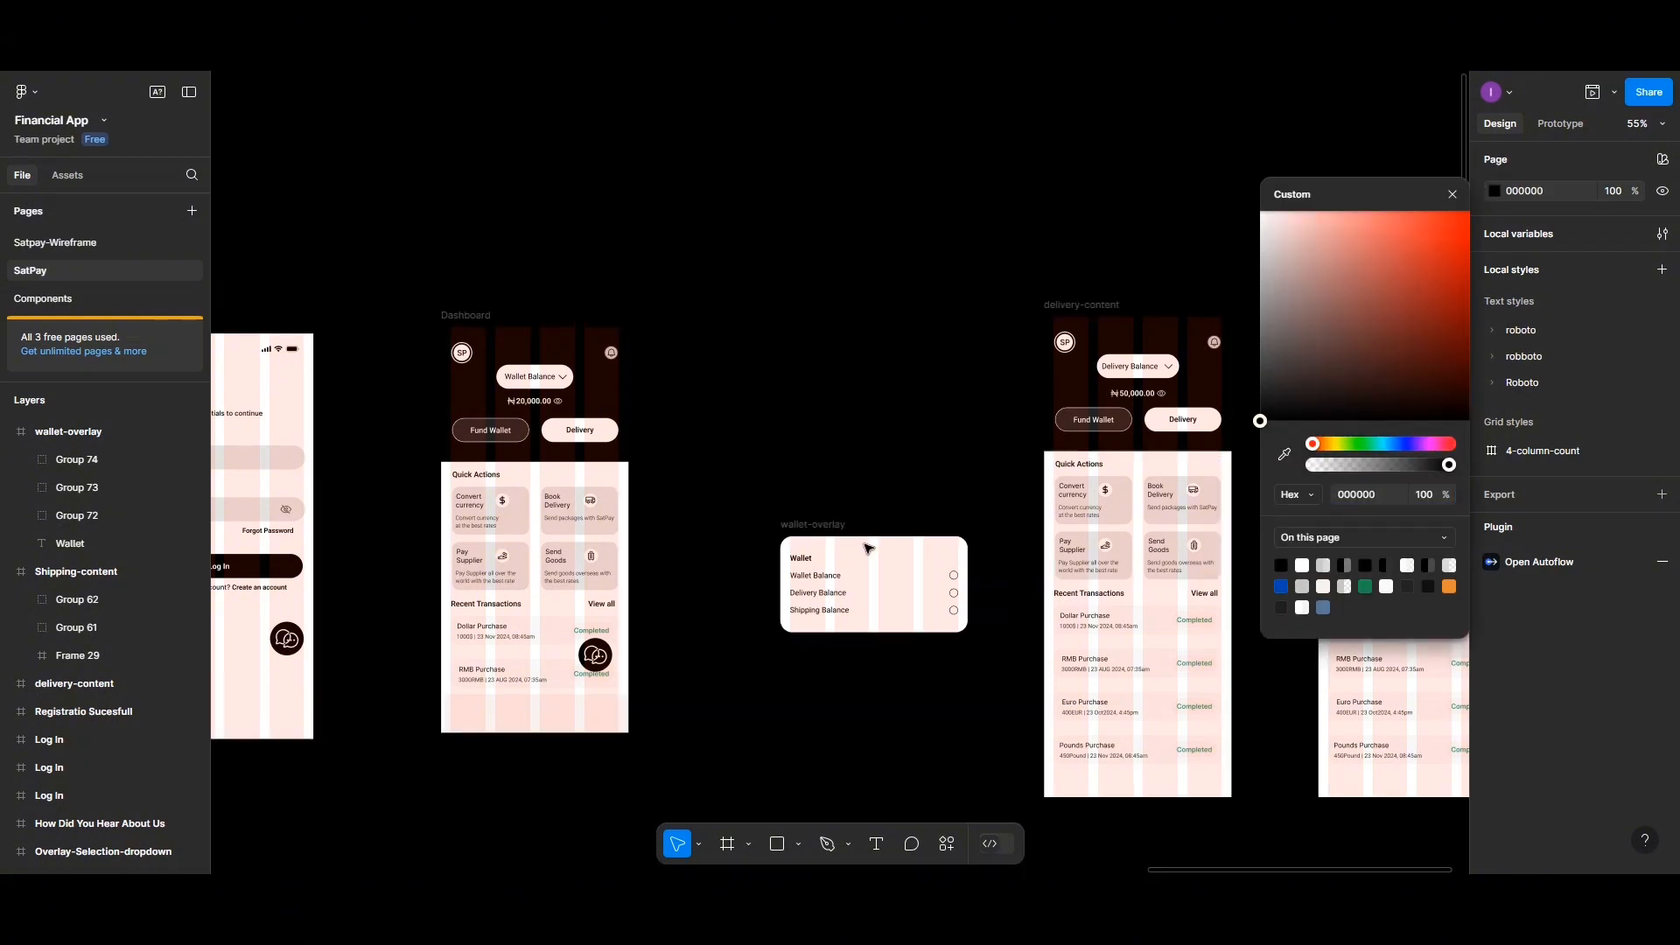
Insert a Dashboard-components instance into the bottom frame of the Dashboard screen
scroll(761, 555, down, 5)
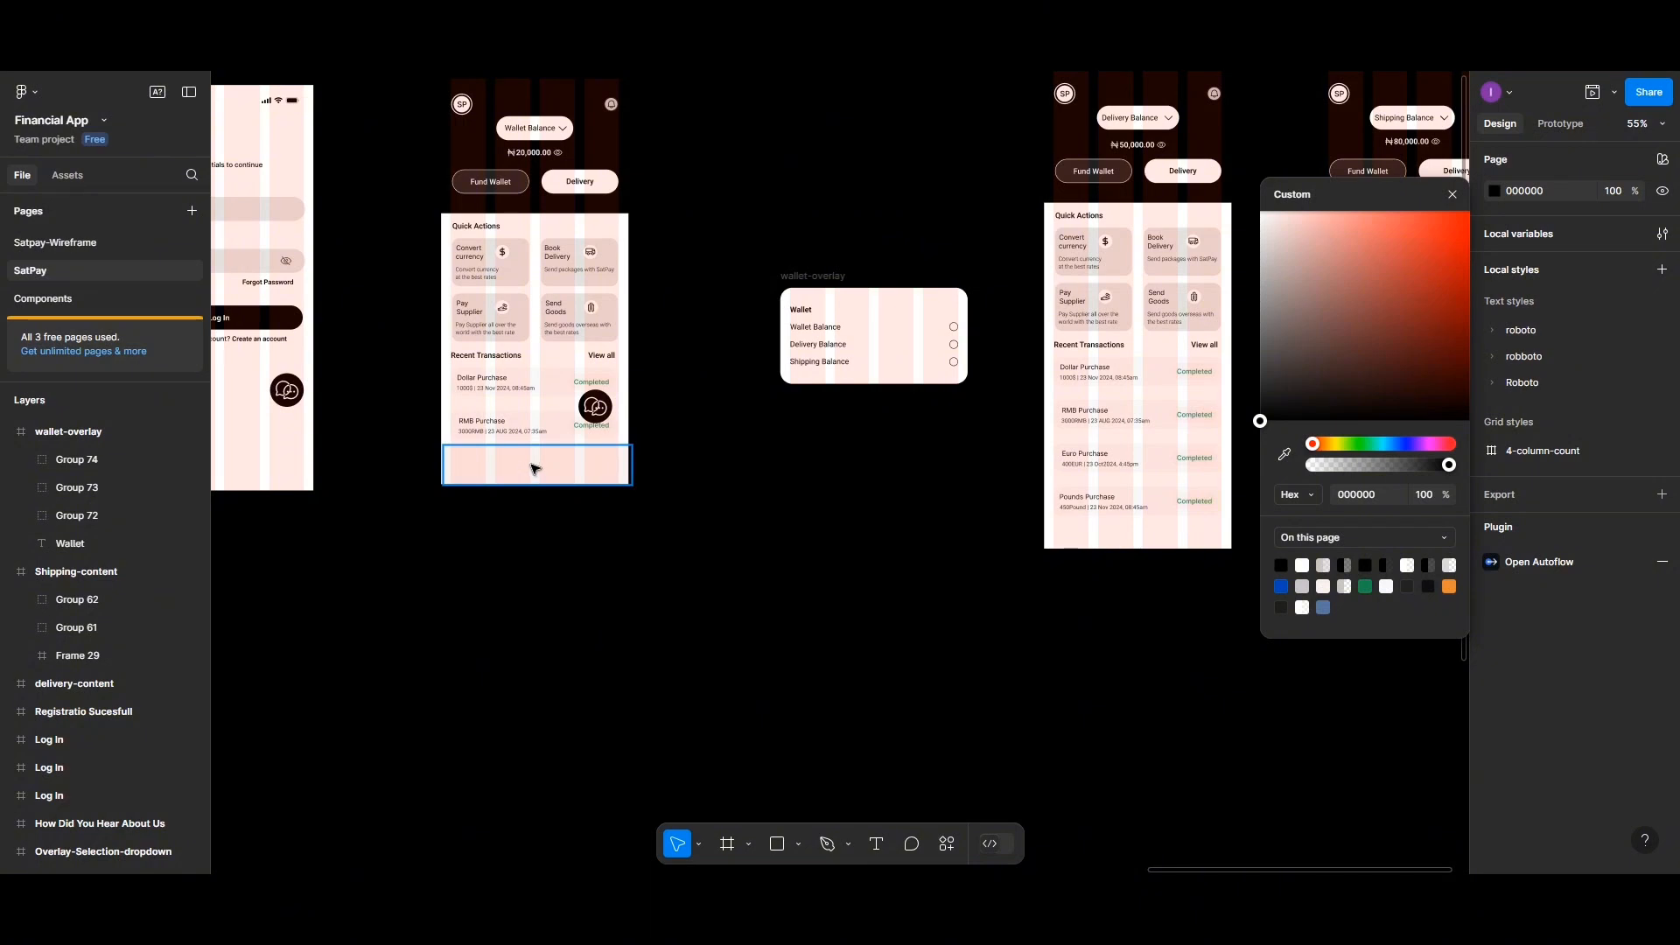
click(537, 470)
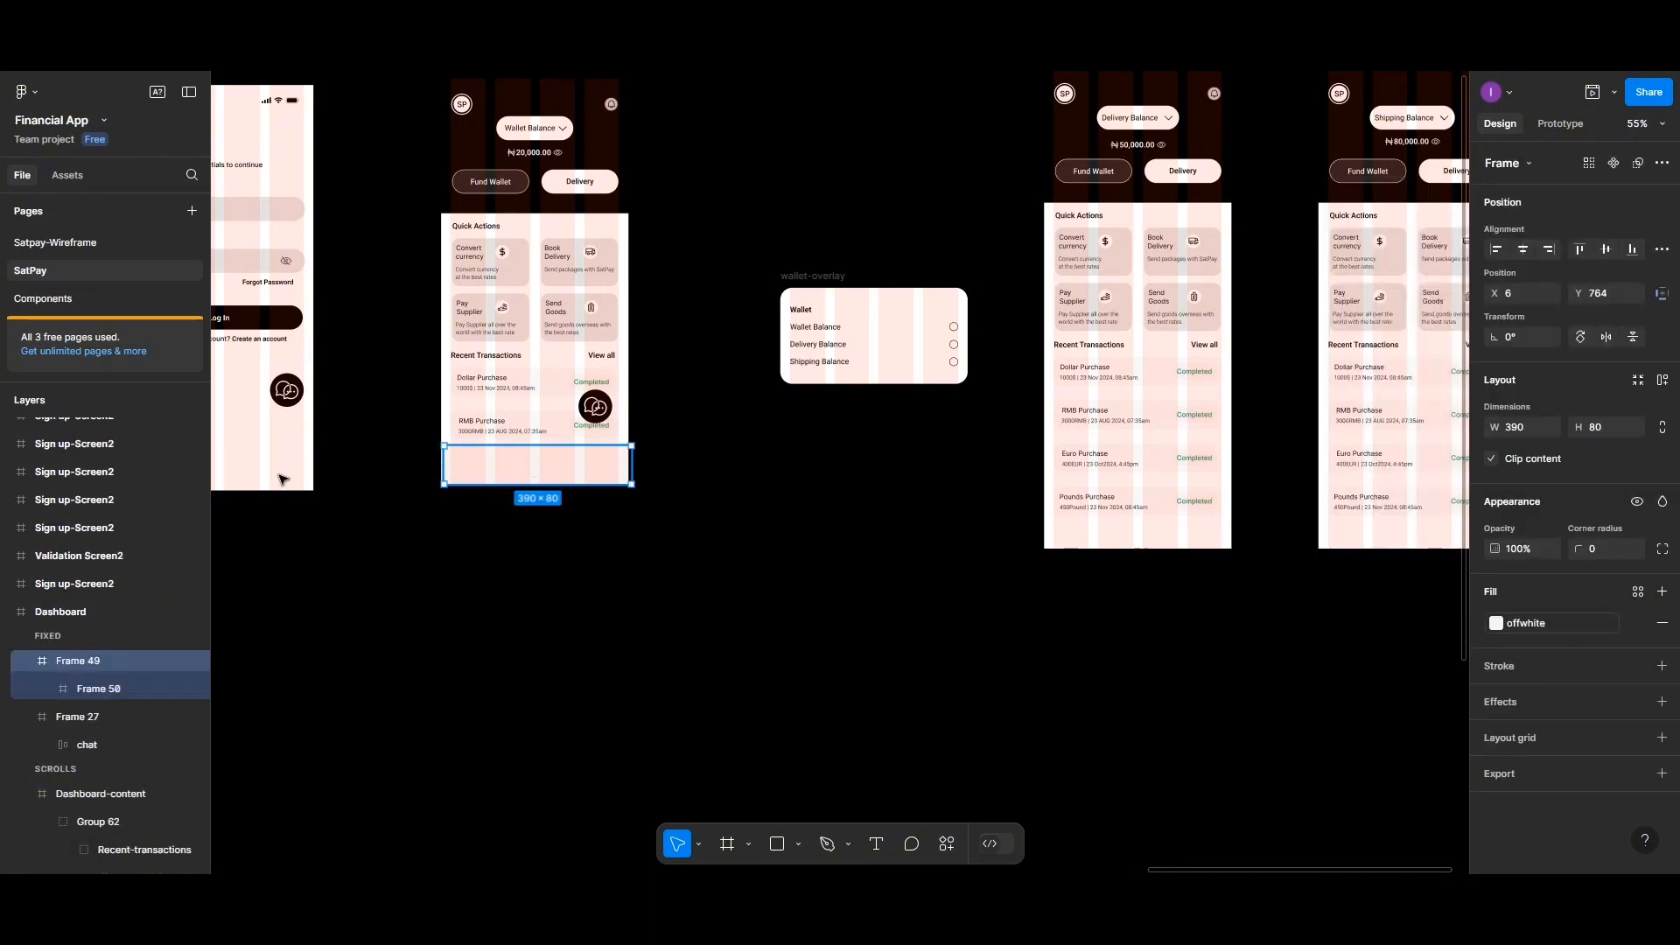
click(58, 168)
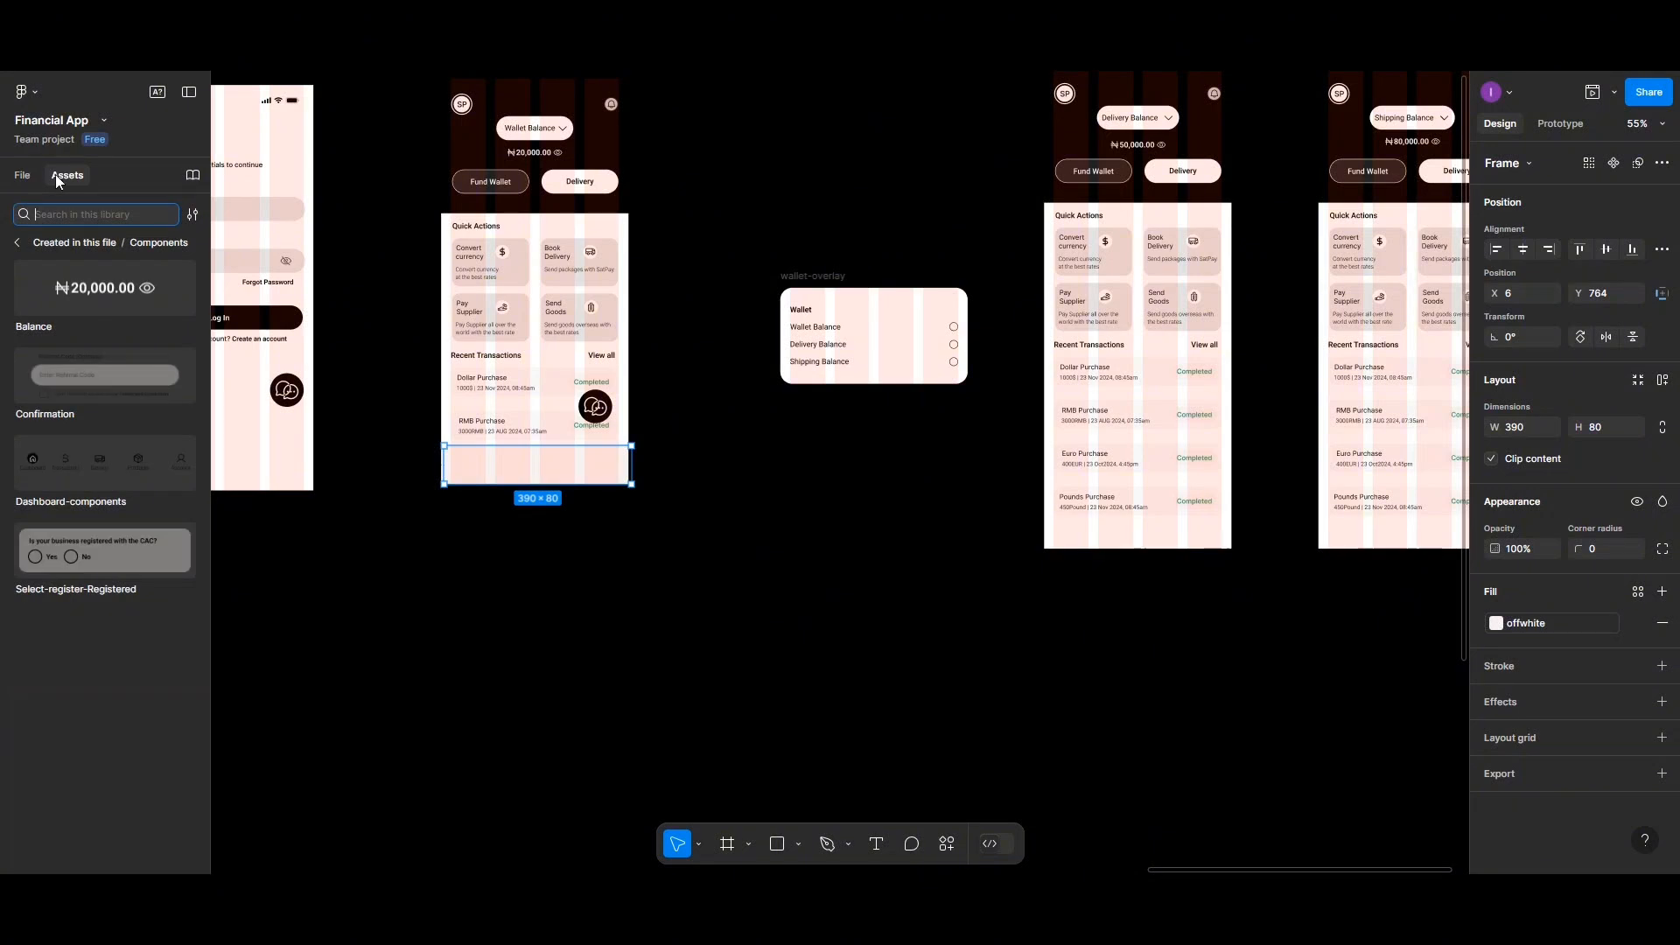
click(55, 471)
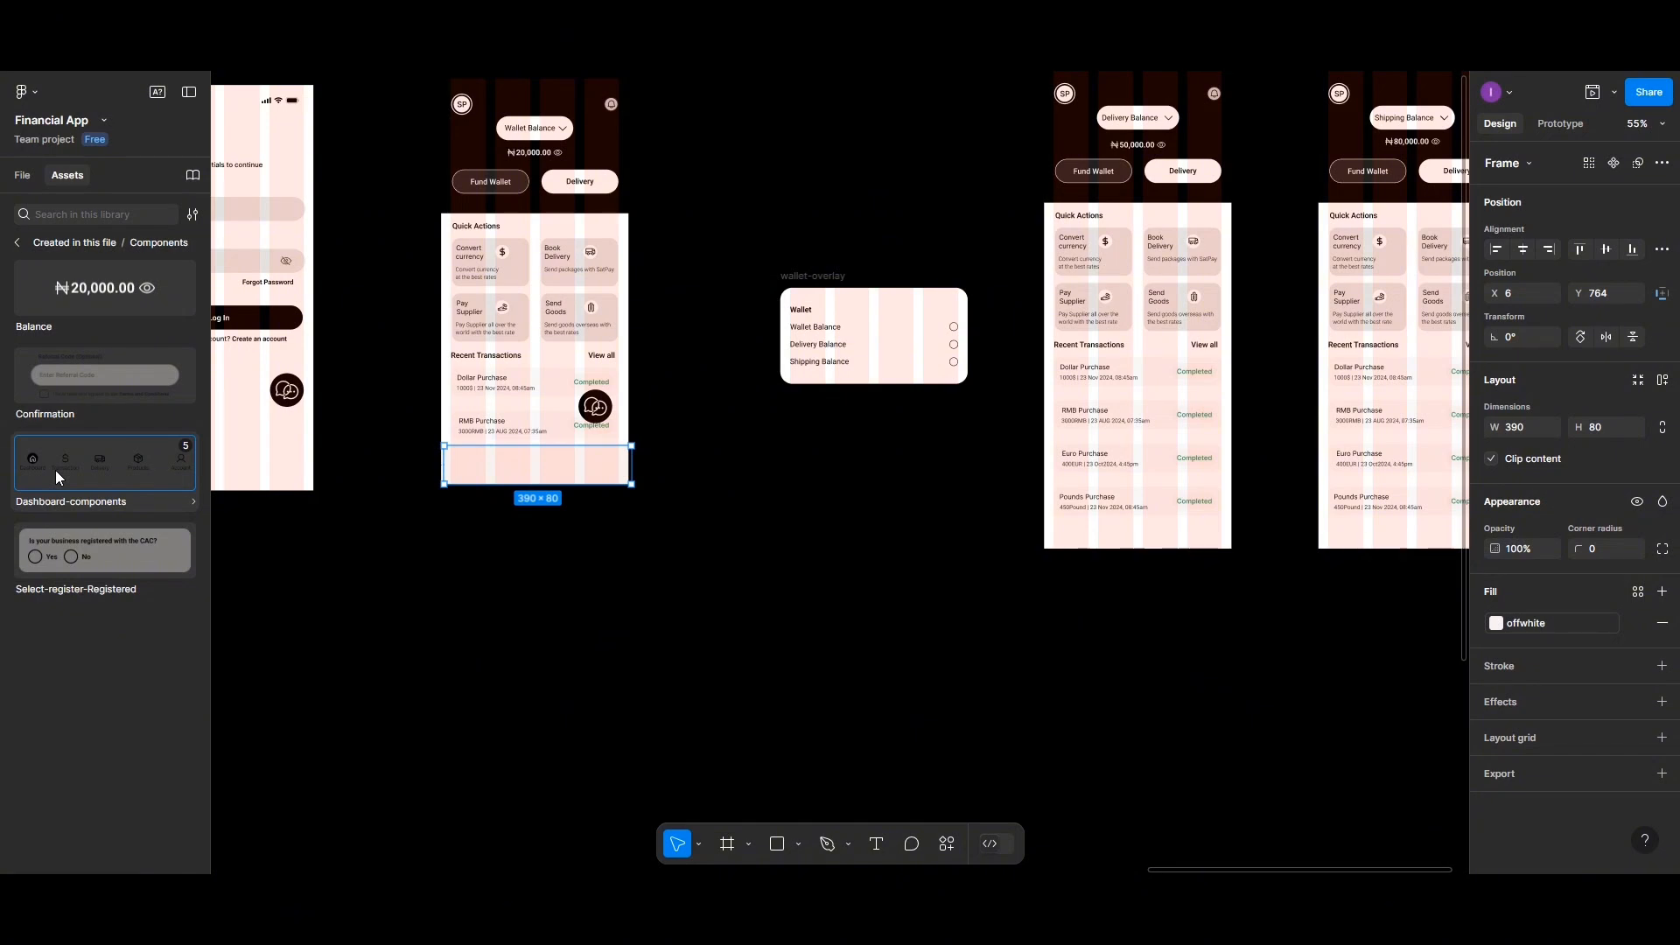
drag(55, 470, 491, 473)
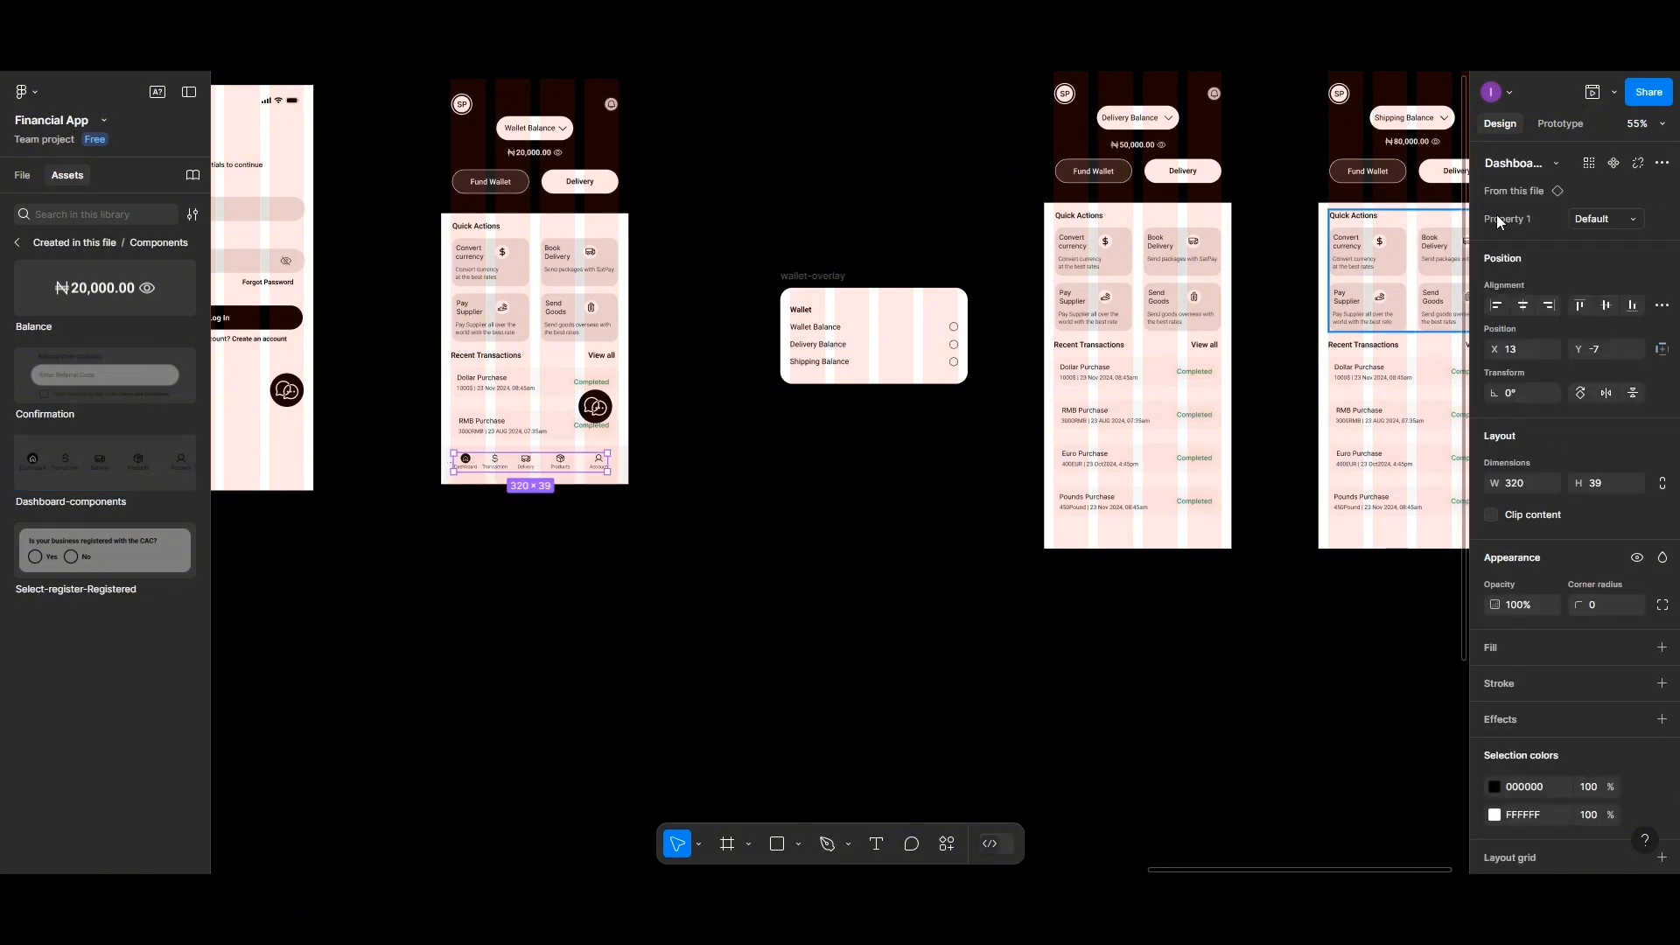
Center the navigation bar instance horizontally and vertically within its bottom frame
click(1526, 307)
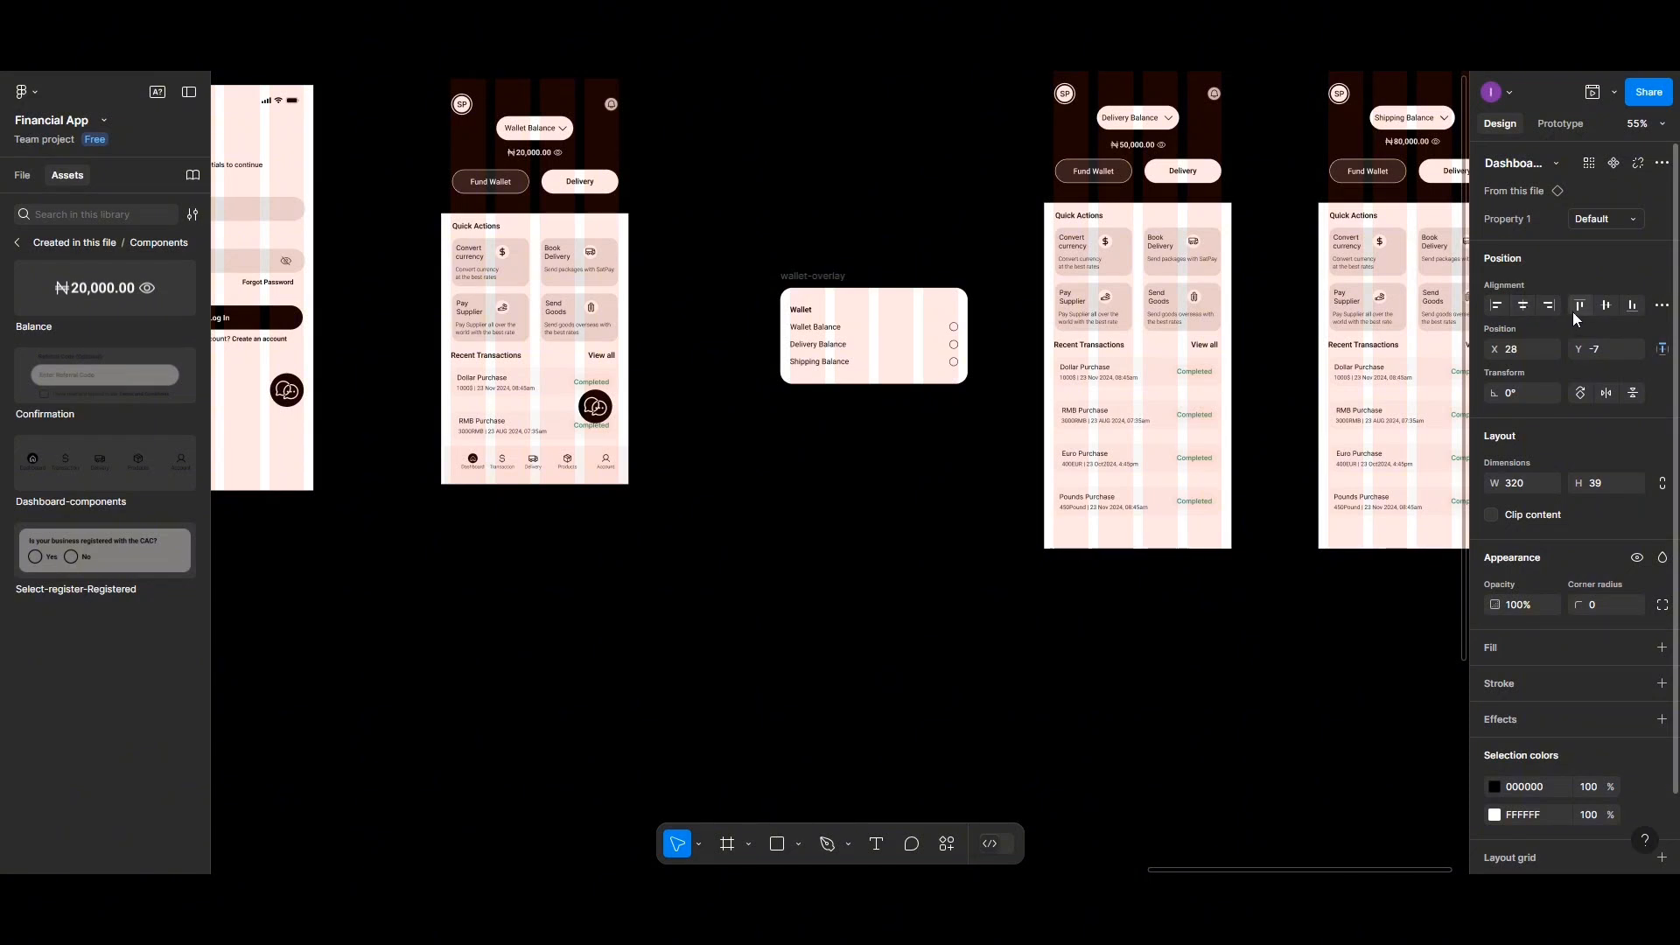
click(1606, 307)
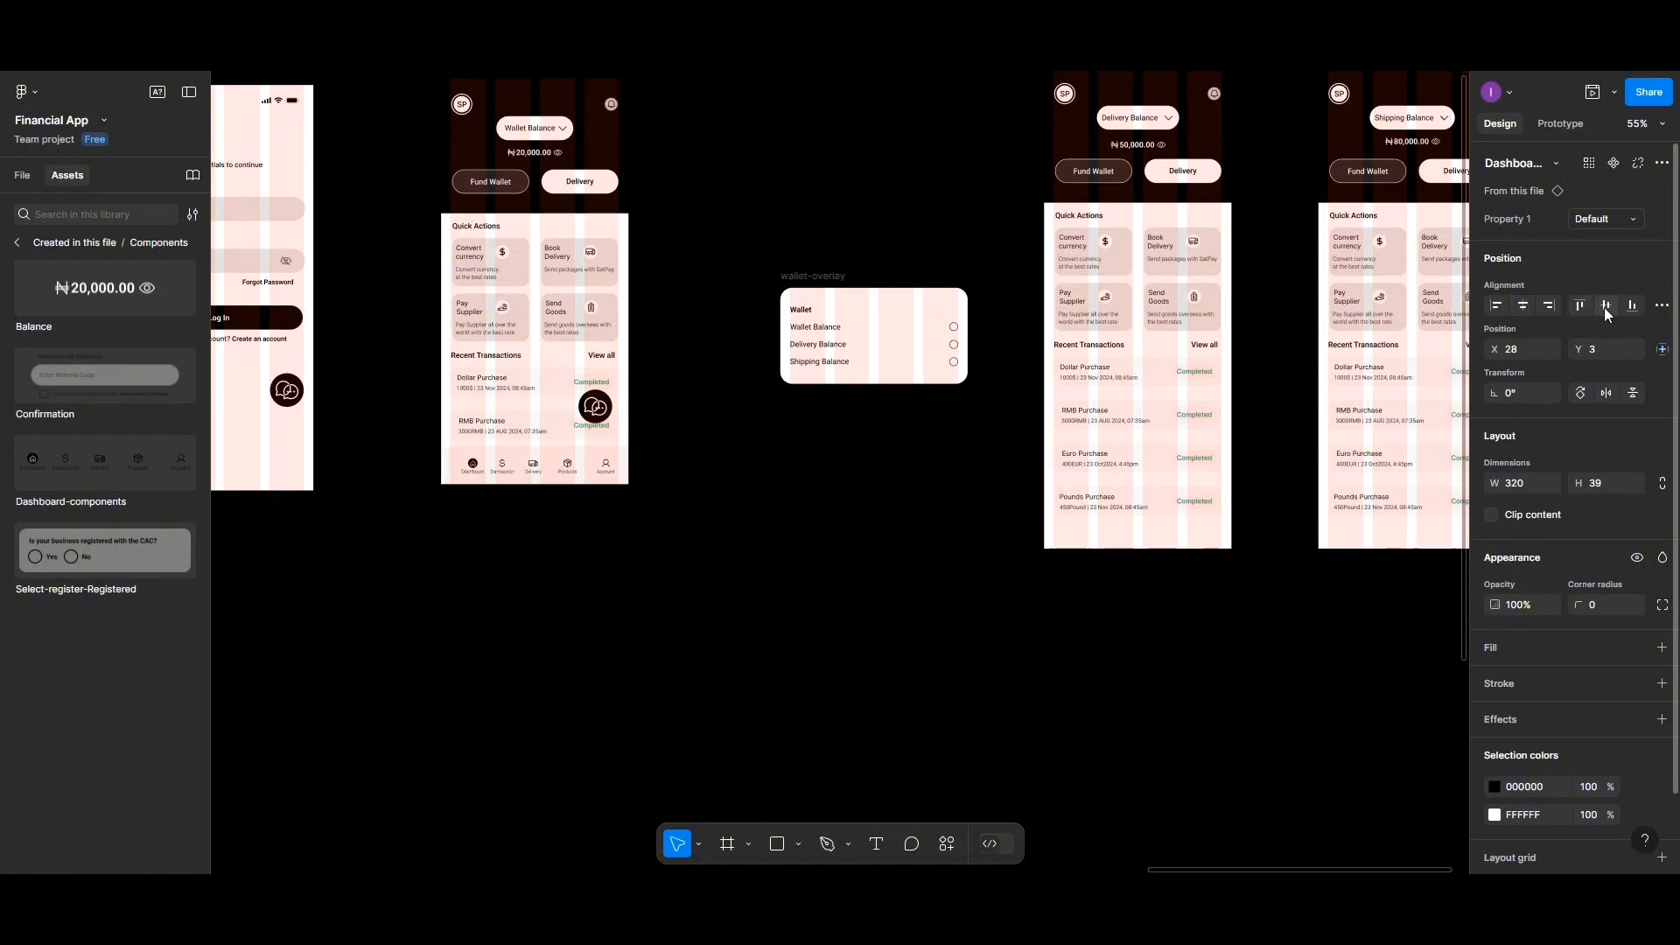
click(644, 555)
Inspect the navigation bar at the bottom of the Dashboard screen up close
scroll(645, 555, up, 5)
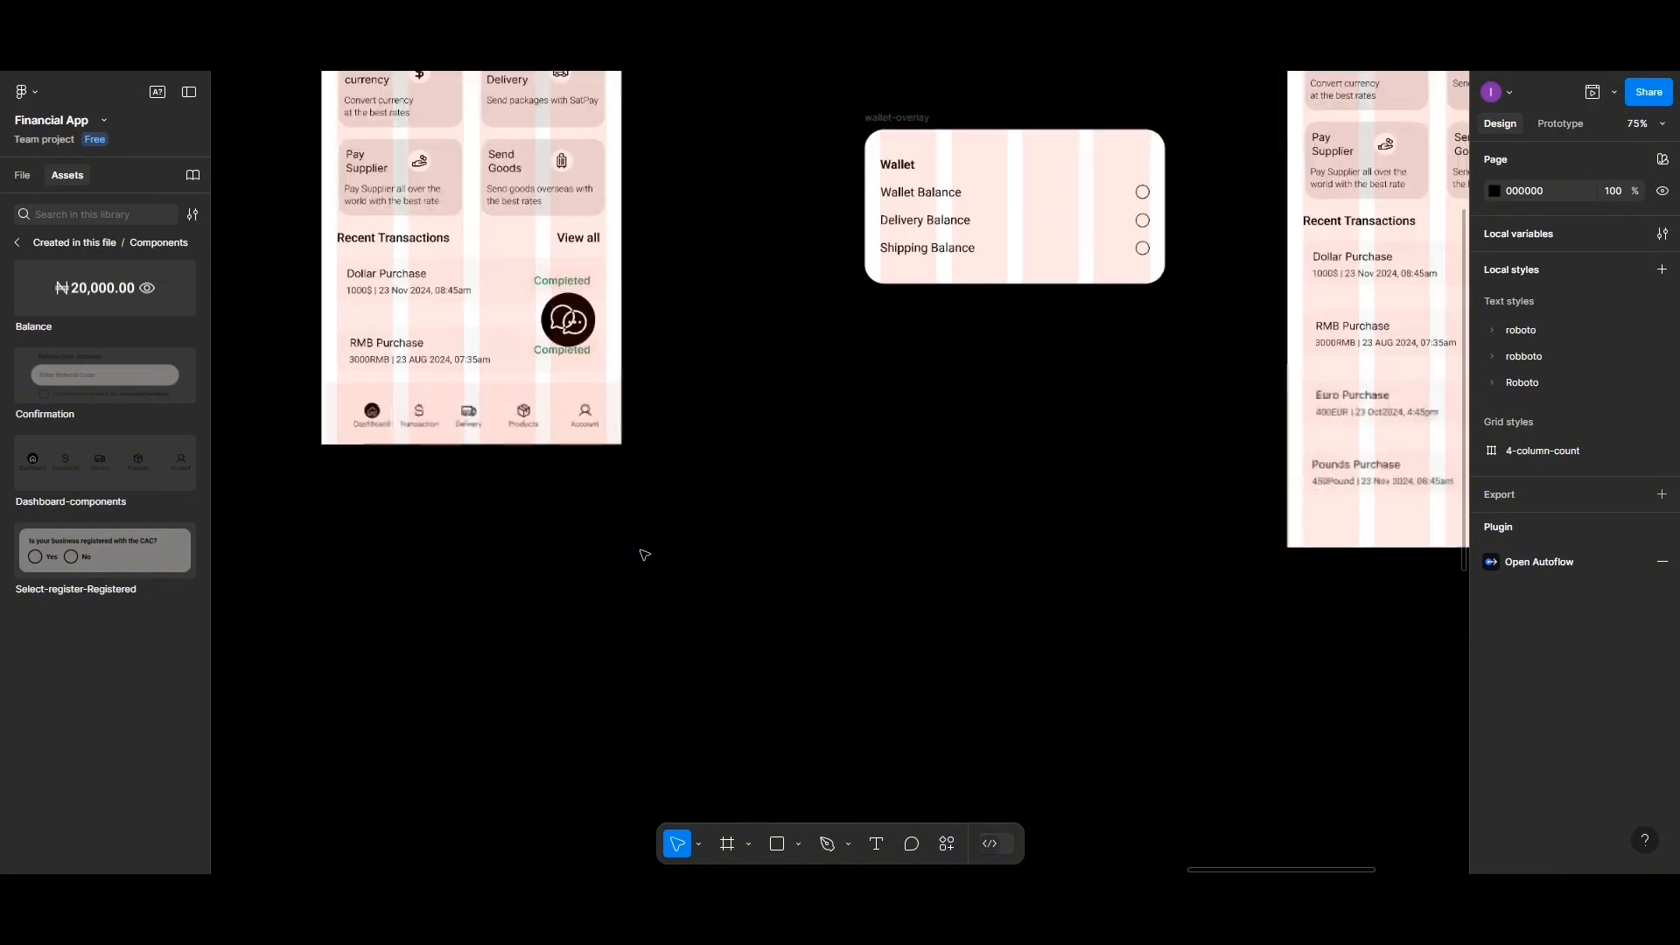
scroll(642, 552, left, 3)
scroll(756, 596, up, 2)
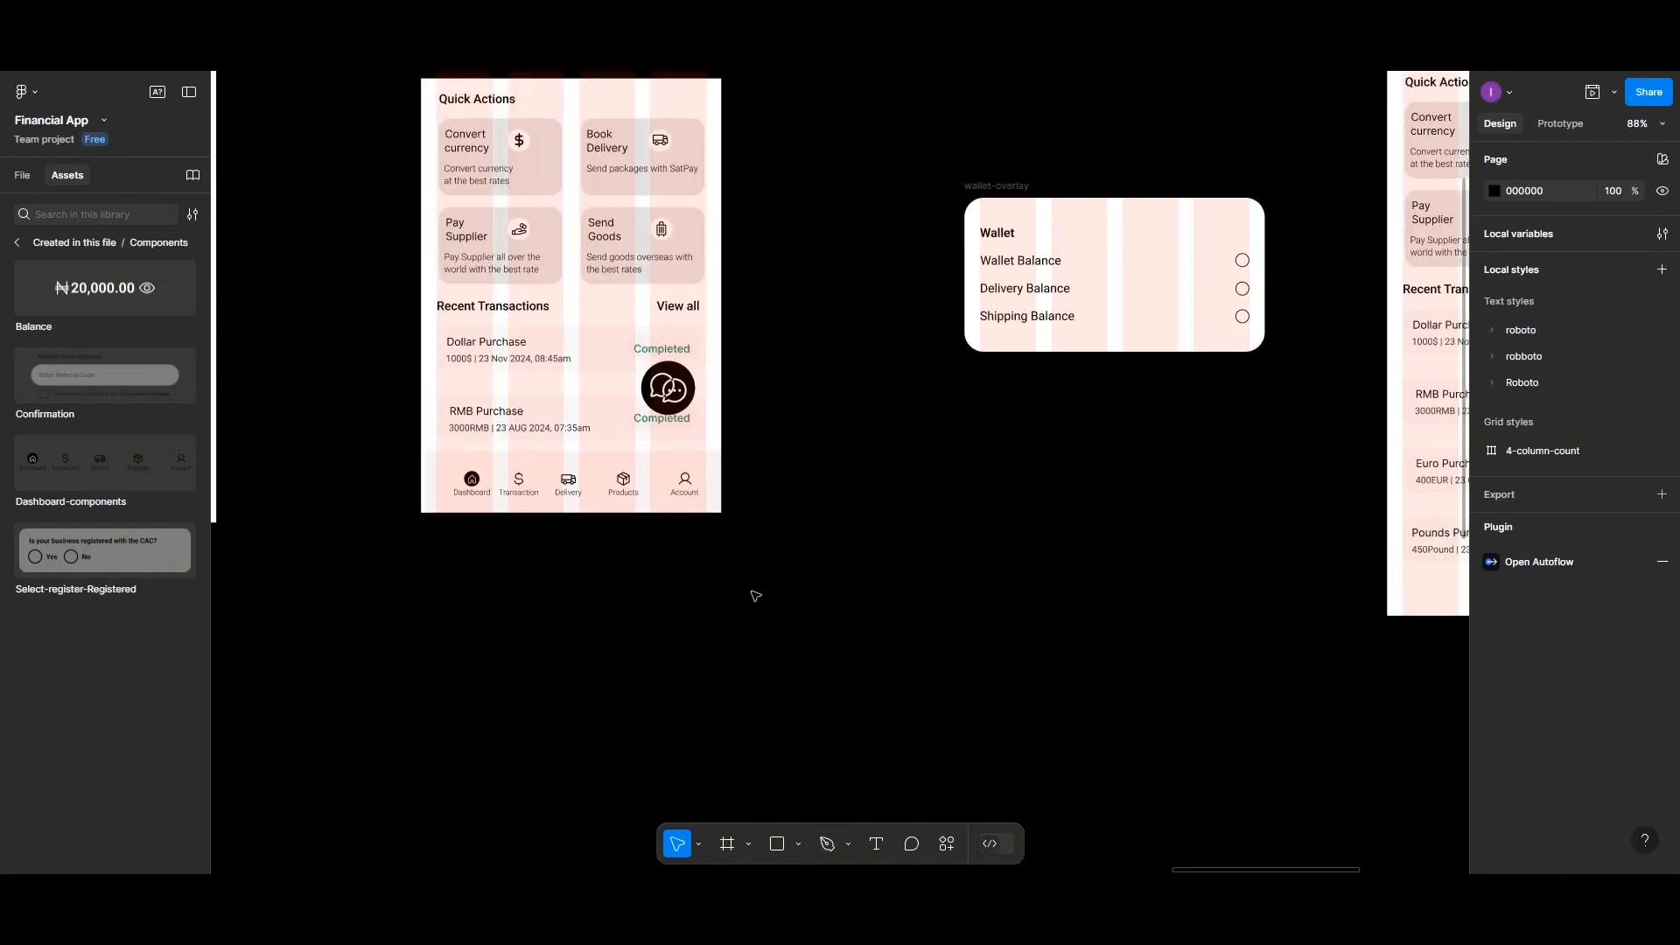
scroll(756, 596, up, 5)
scroll(756, 596, right, 1)
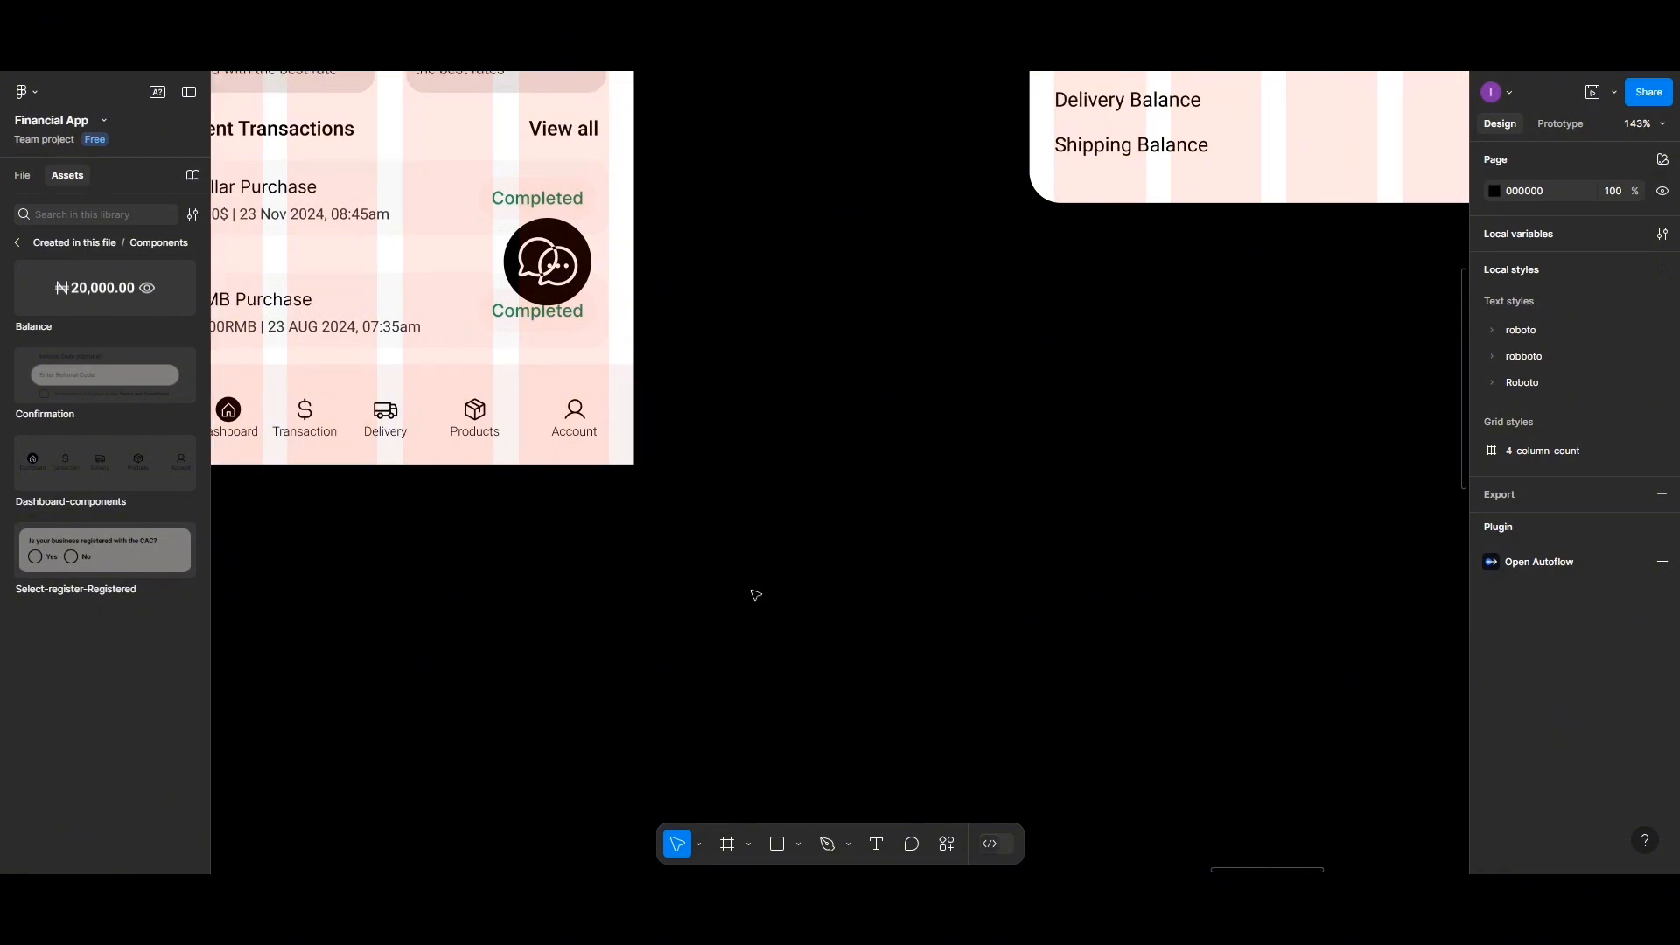
scroll(756, 596, left, 5)
scroll(815, 604, up, 1)
scroll(815, 604, down, 5)
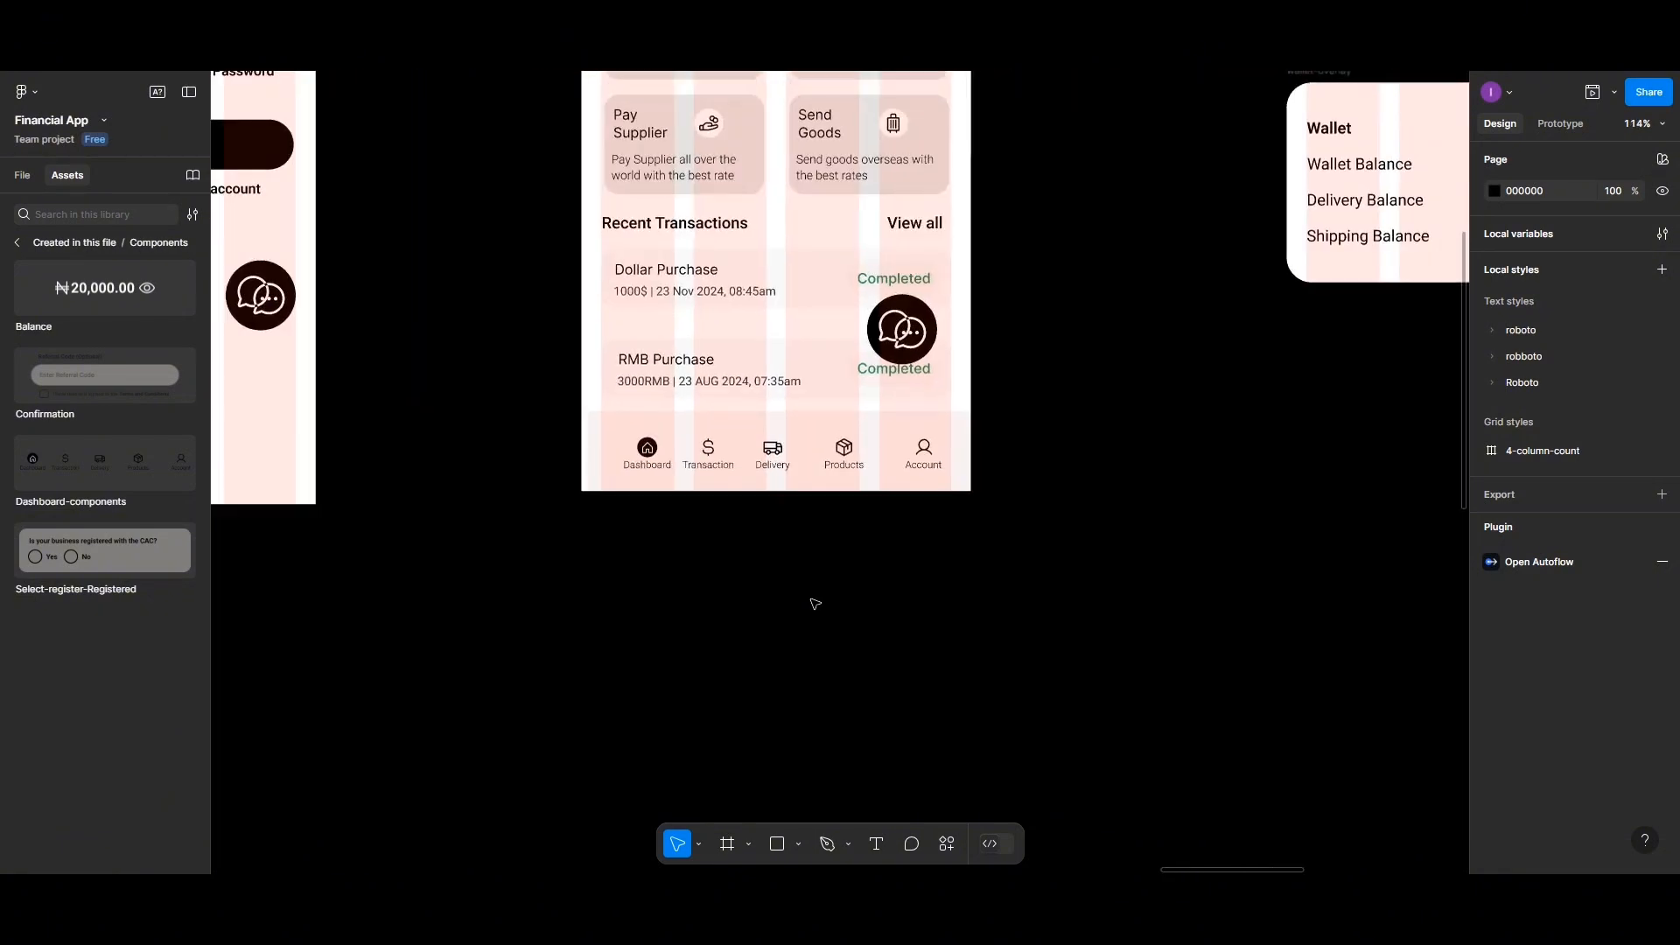
scroll(814, 602, up, 3)
scroll(766, 510, up, 1)
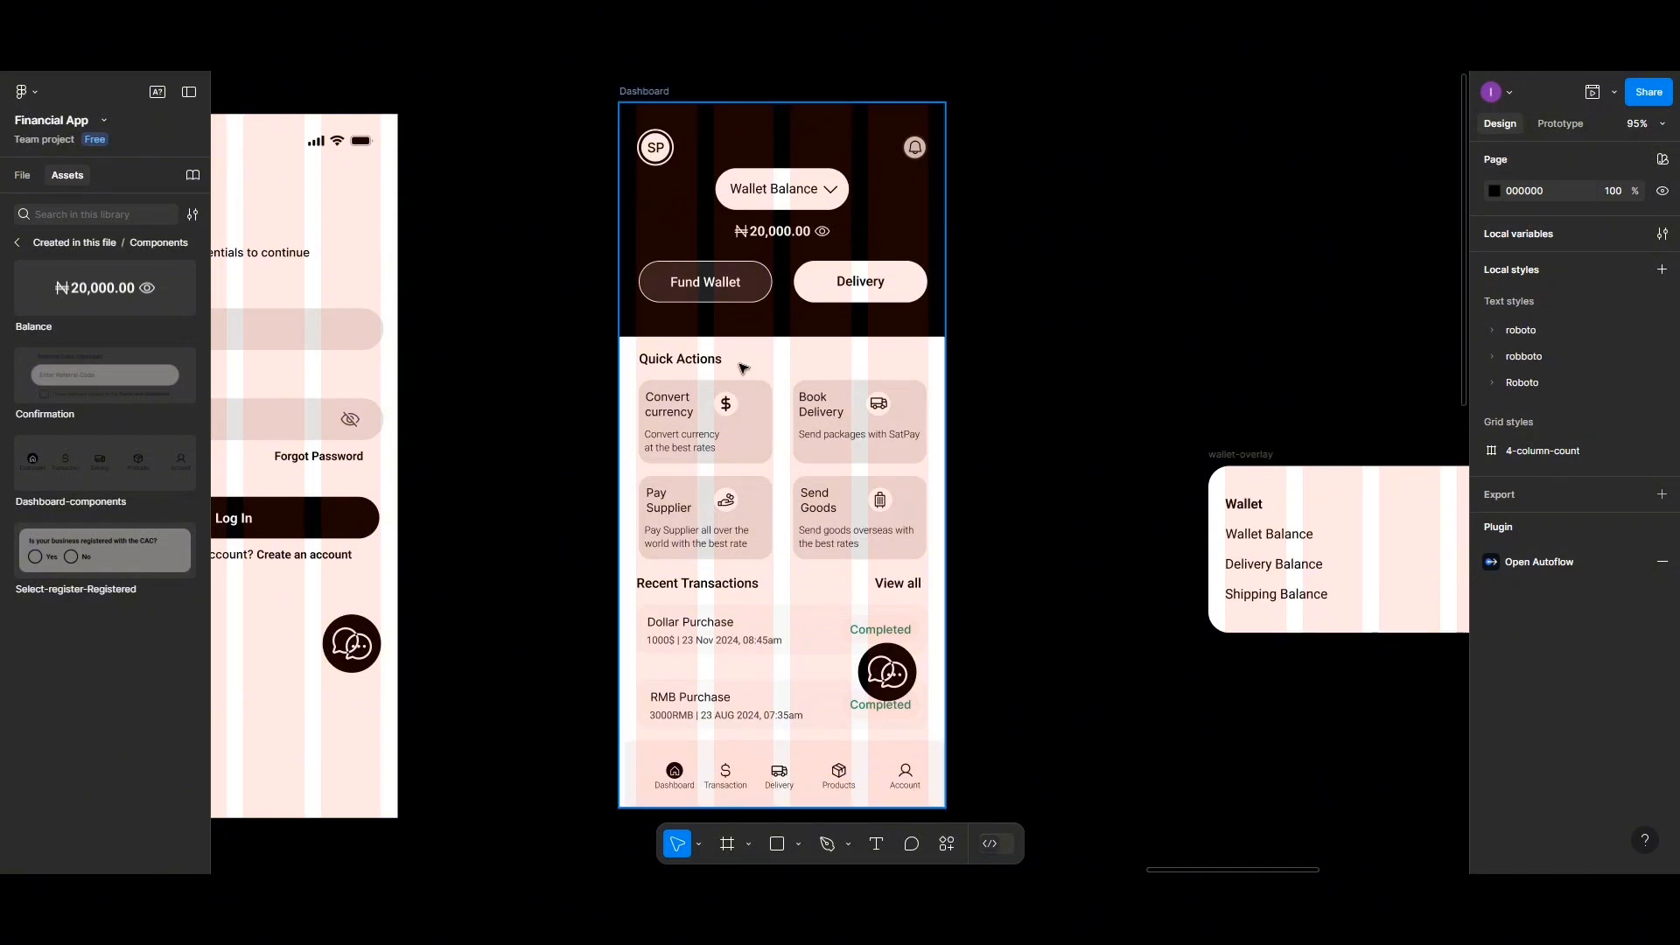
Preview the Dashboard screen in the prototype viewer and scroll through its content
click(643, 106)
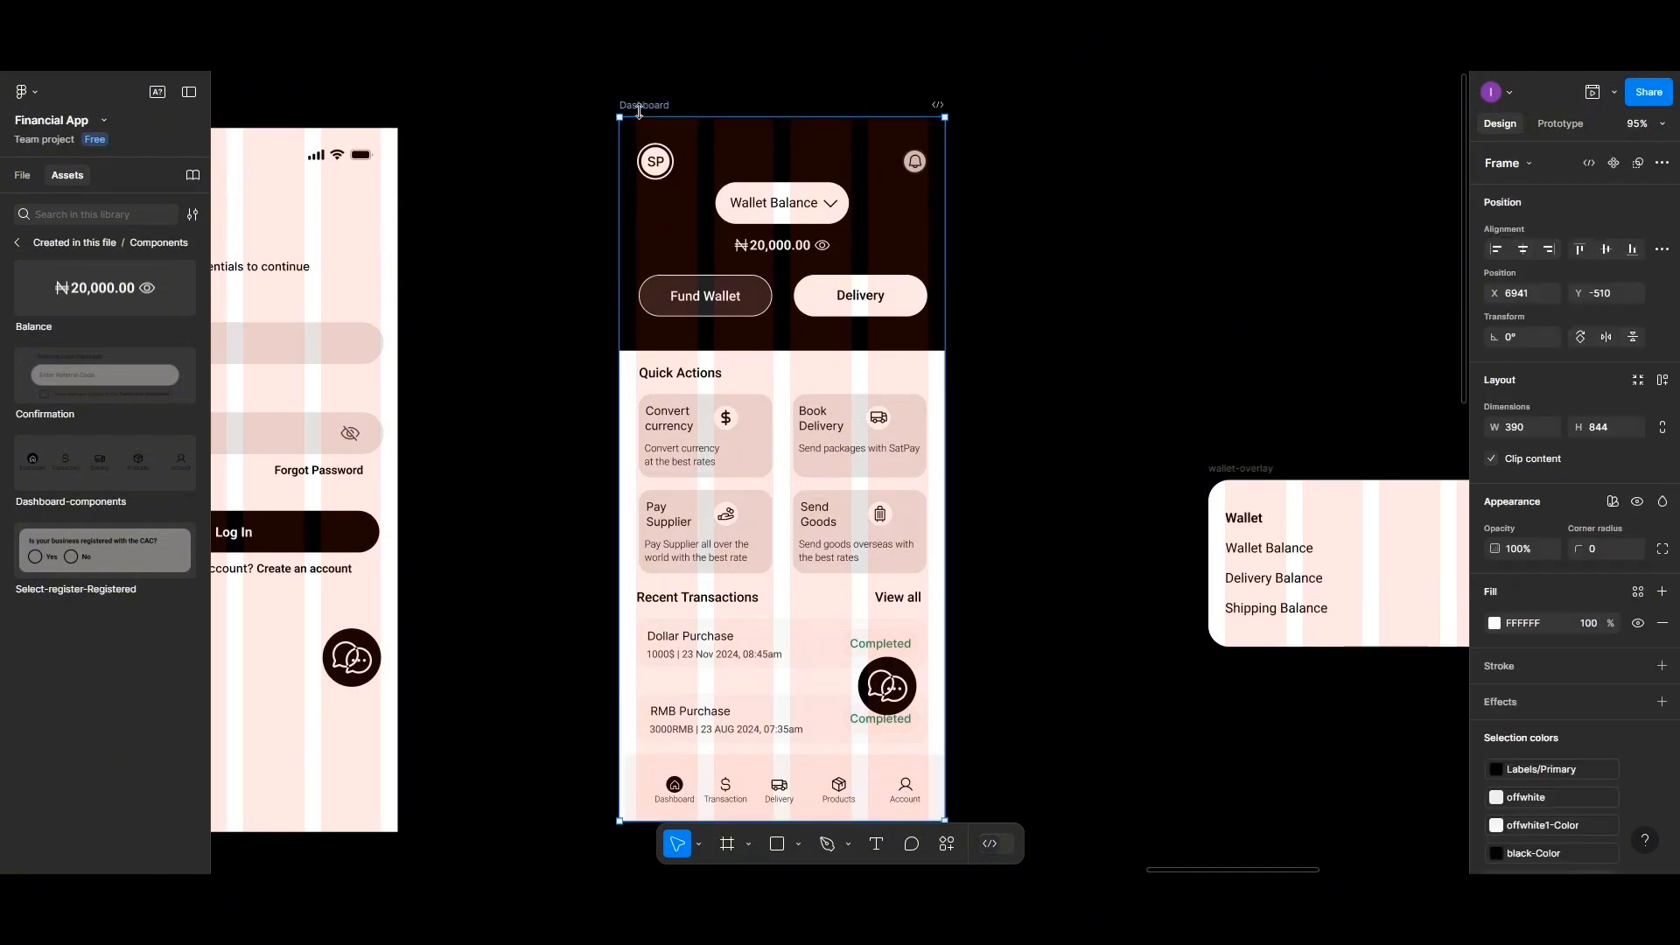
click(1594, 93)
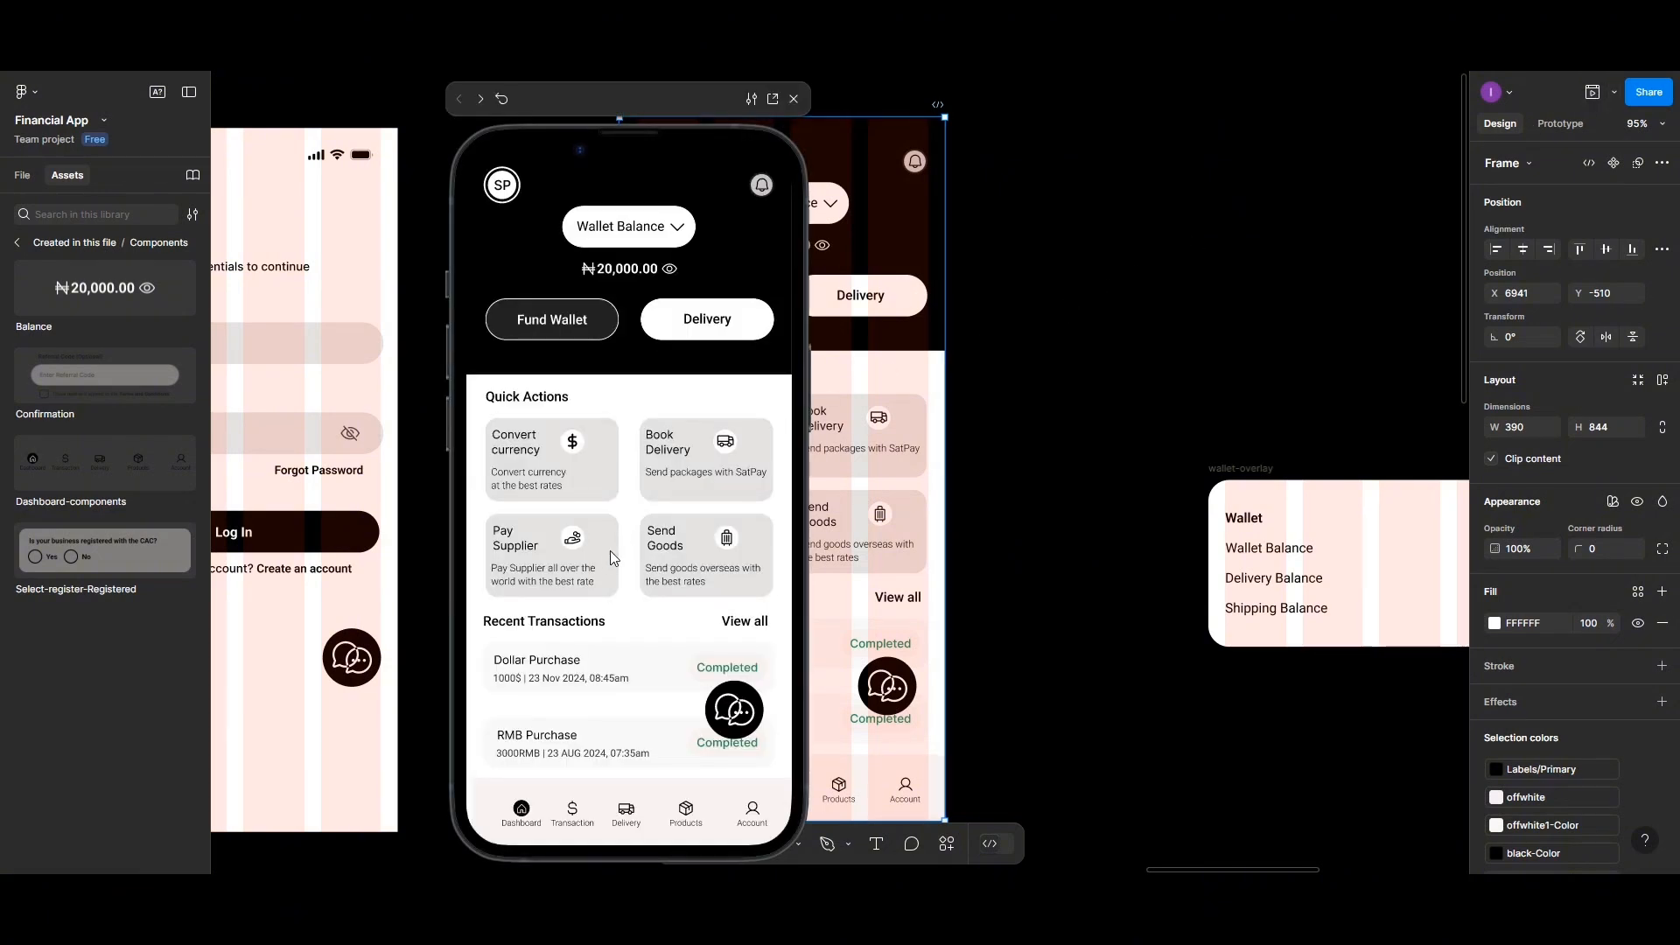
scroll(575, 460, down, 3)
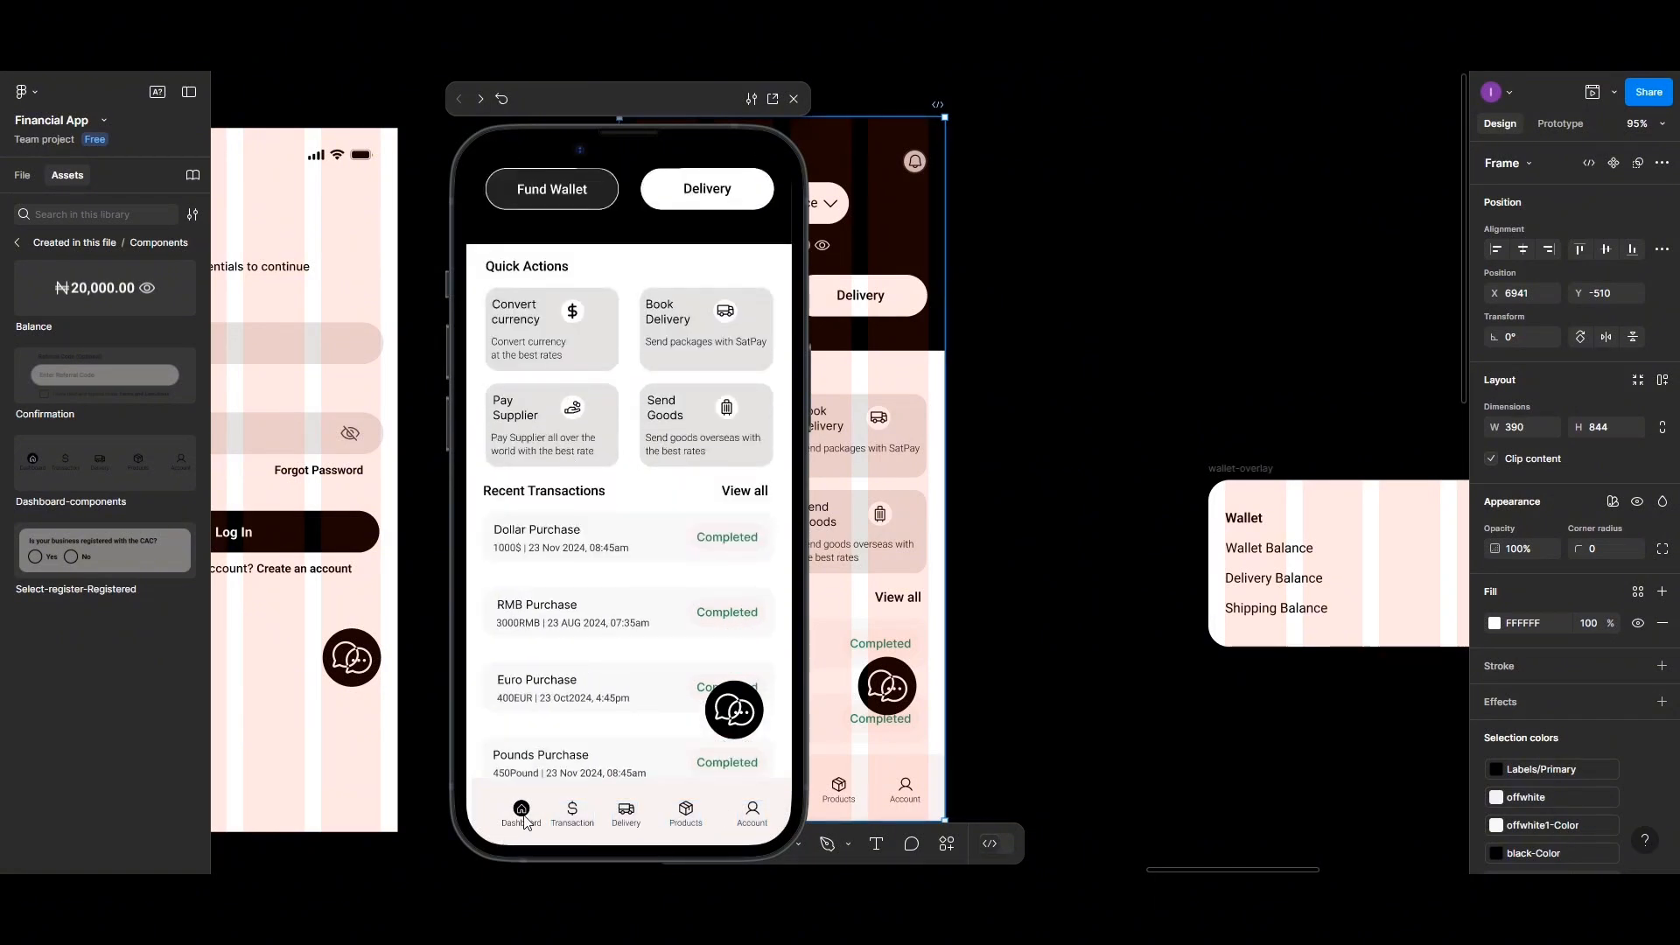
Test each tab of the navigation bar in the prototype viewer and scroll through the Dashboard content
click(573, 814)
click(627, 814)
click(686, 813)
click(754, 814)
click(632, 817)
click(573, 813)
click(515, 814)
scroll(620, 542, up, 3)
scroll(619, 541, down, 3)
scroll(620, 542, up, 3)
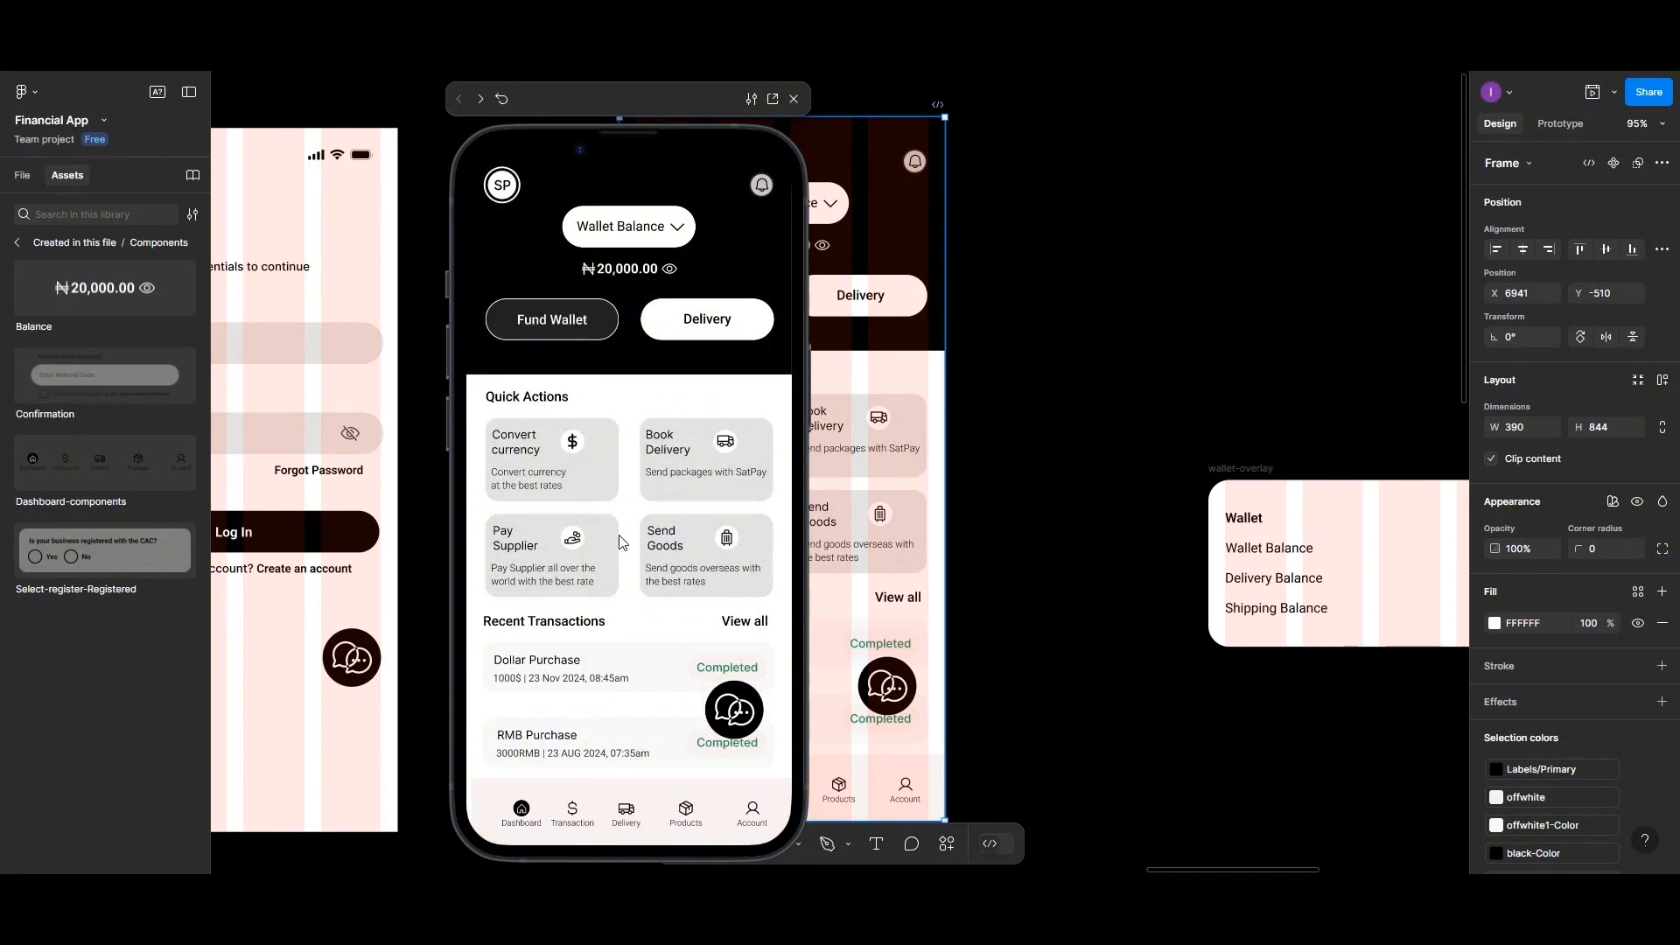
Test the wallet balance dropdown by switching between Wallet, Delivery and Shipping balances, then close the viewer
click(652, 233)
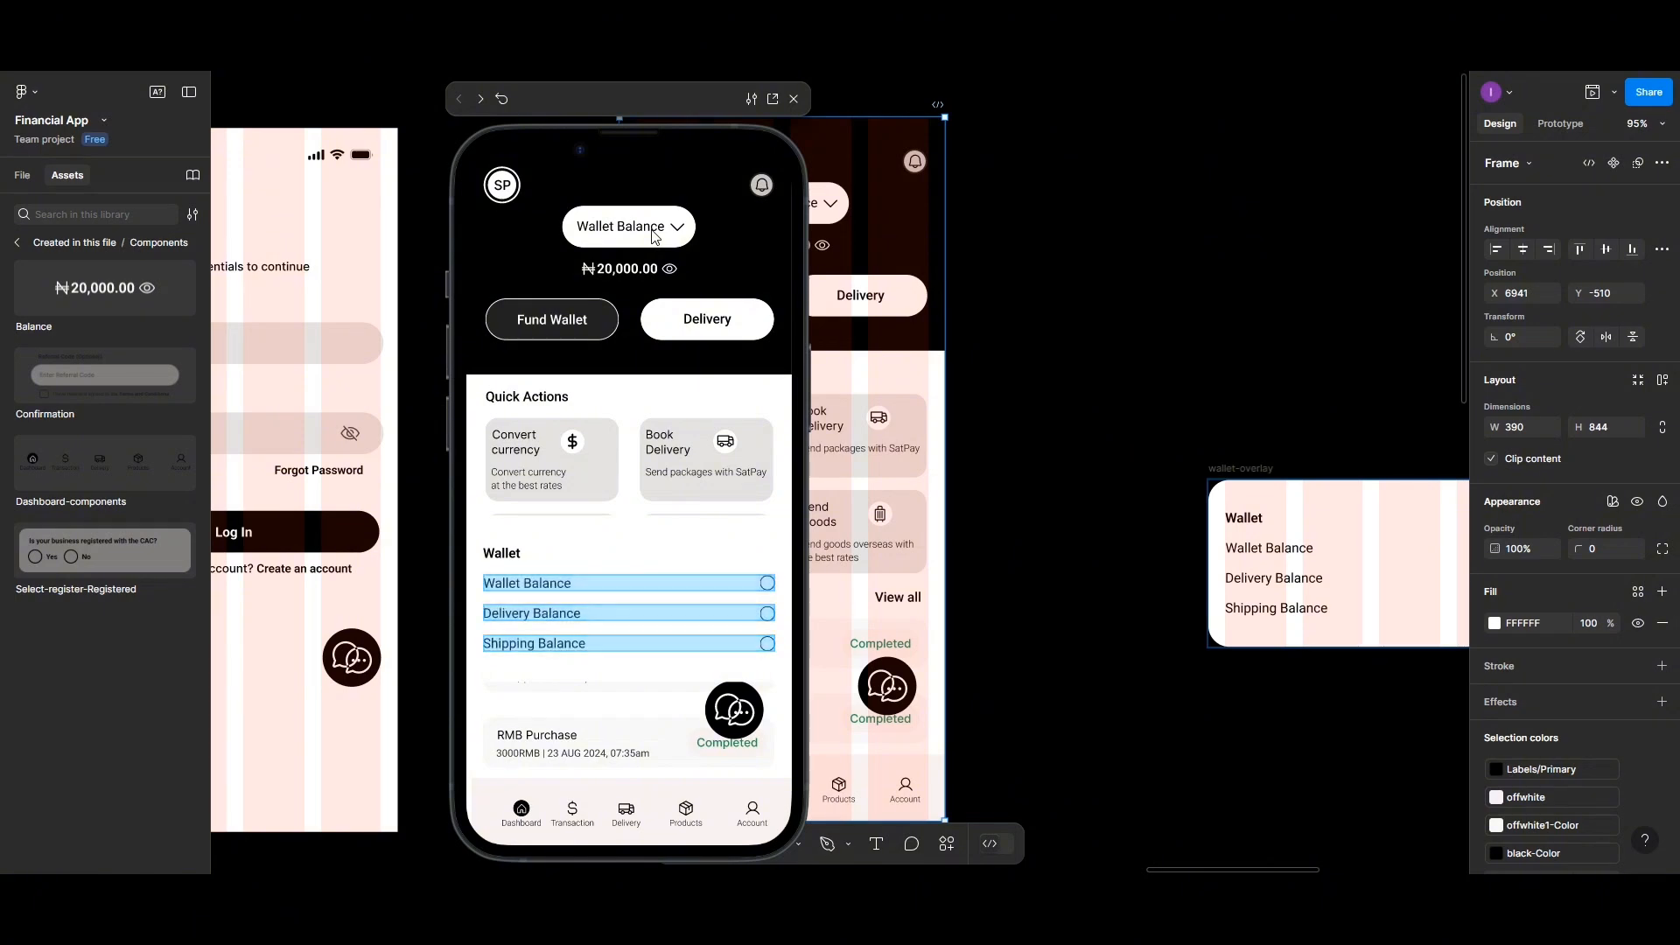
click(763, 604)
key(Left)
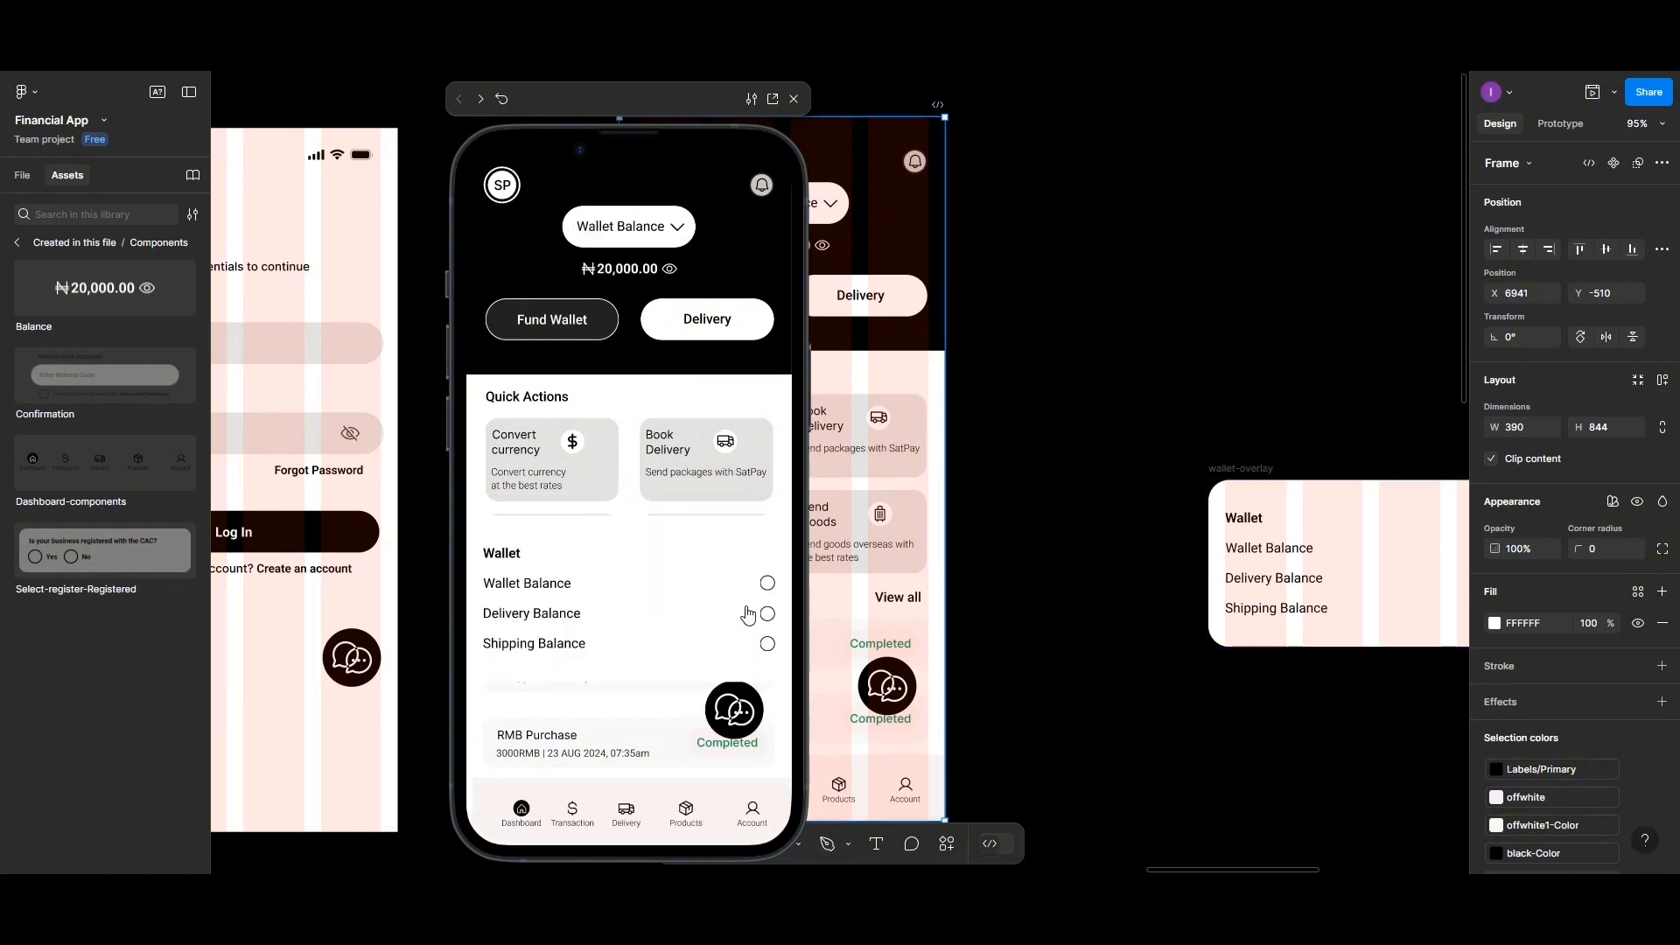
click(670, 233)
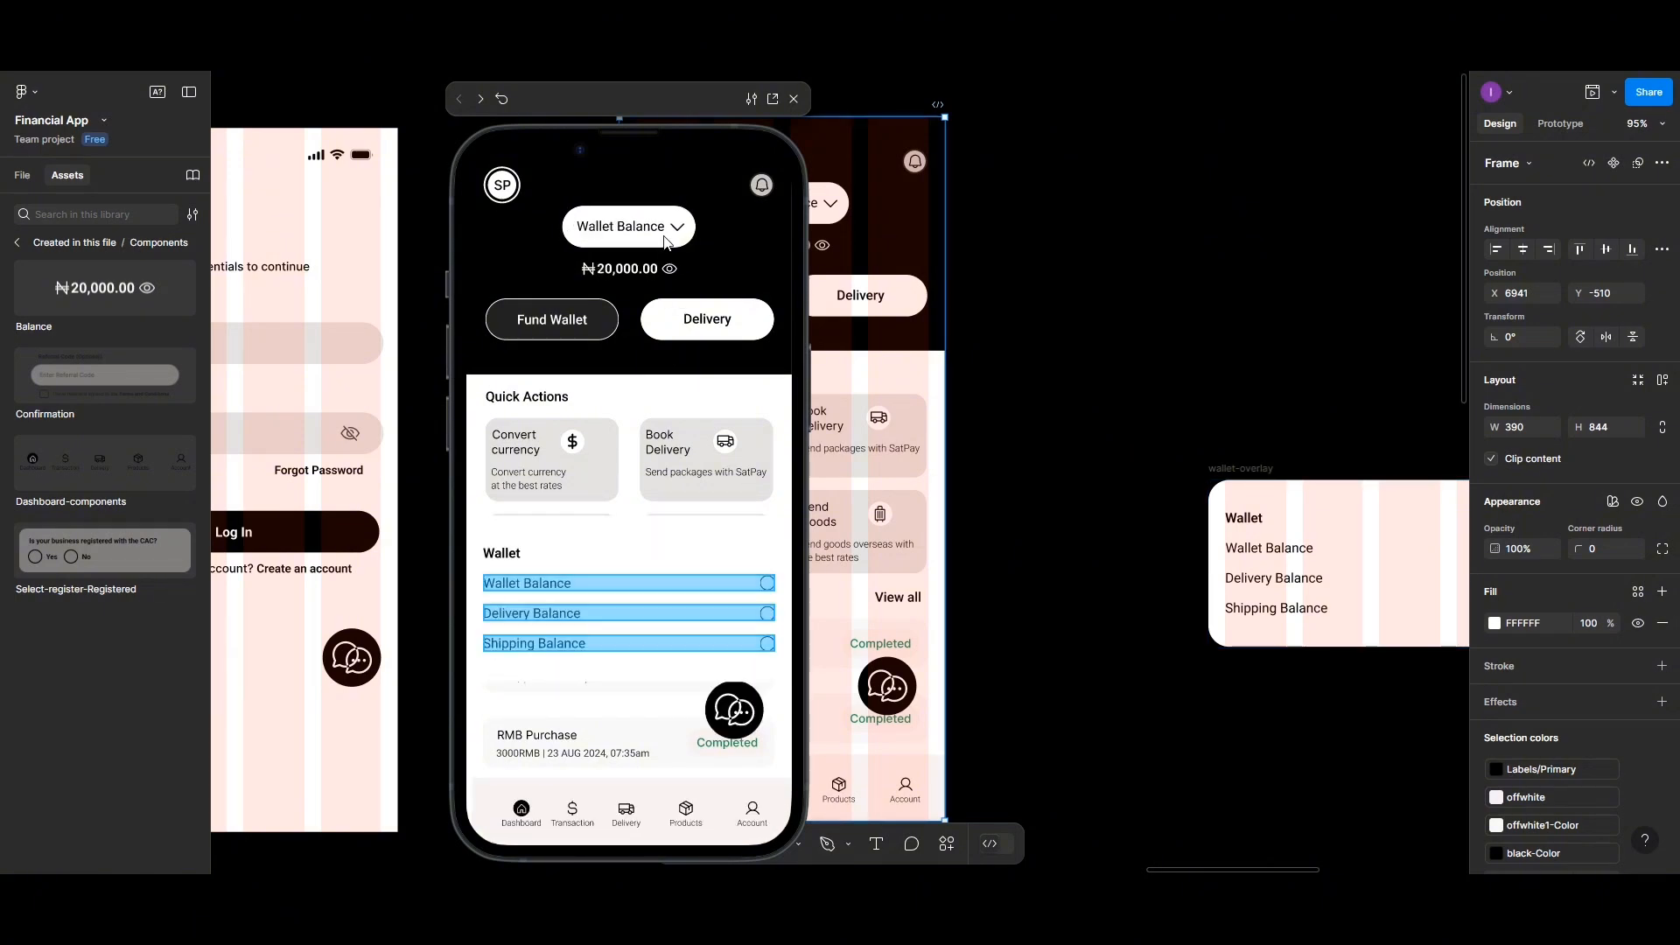
click(767, 616)
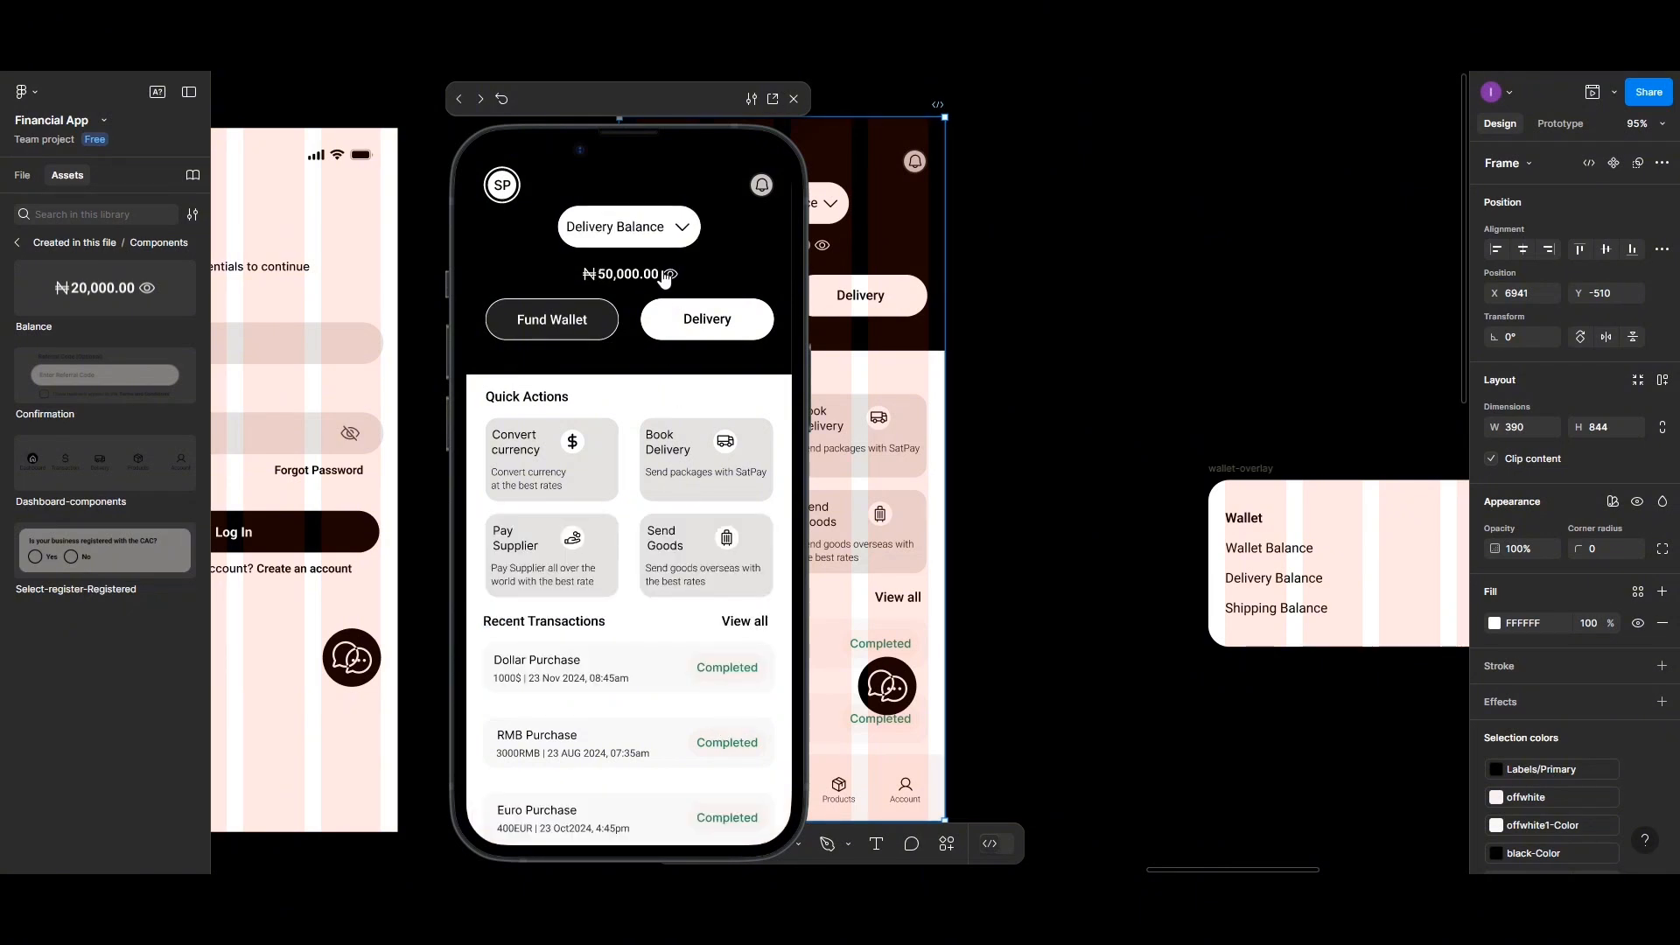
click(663, 234)
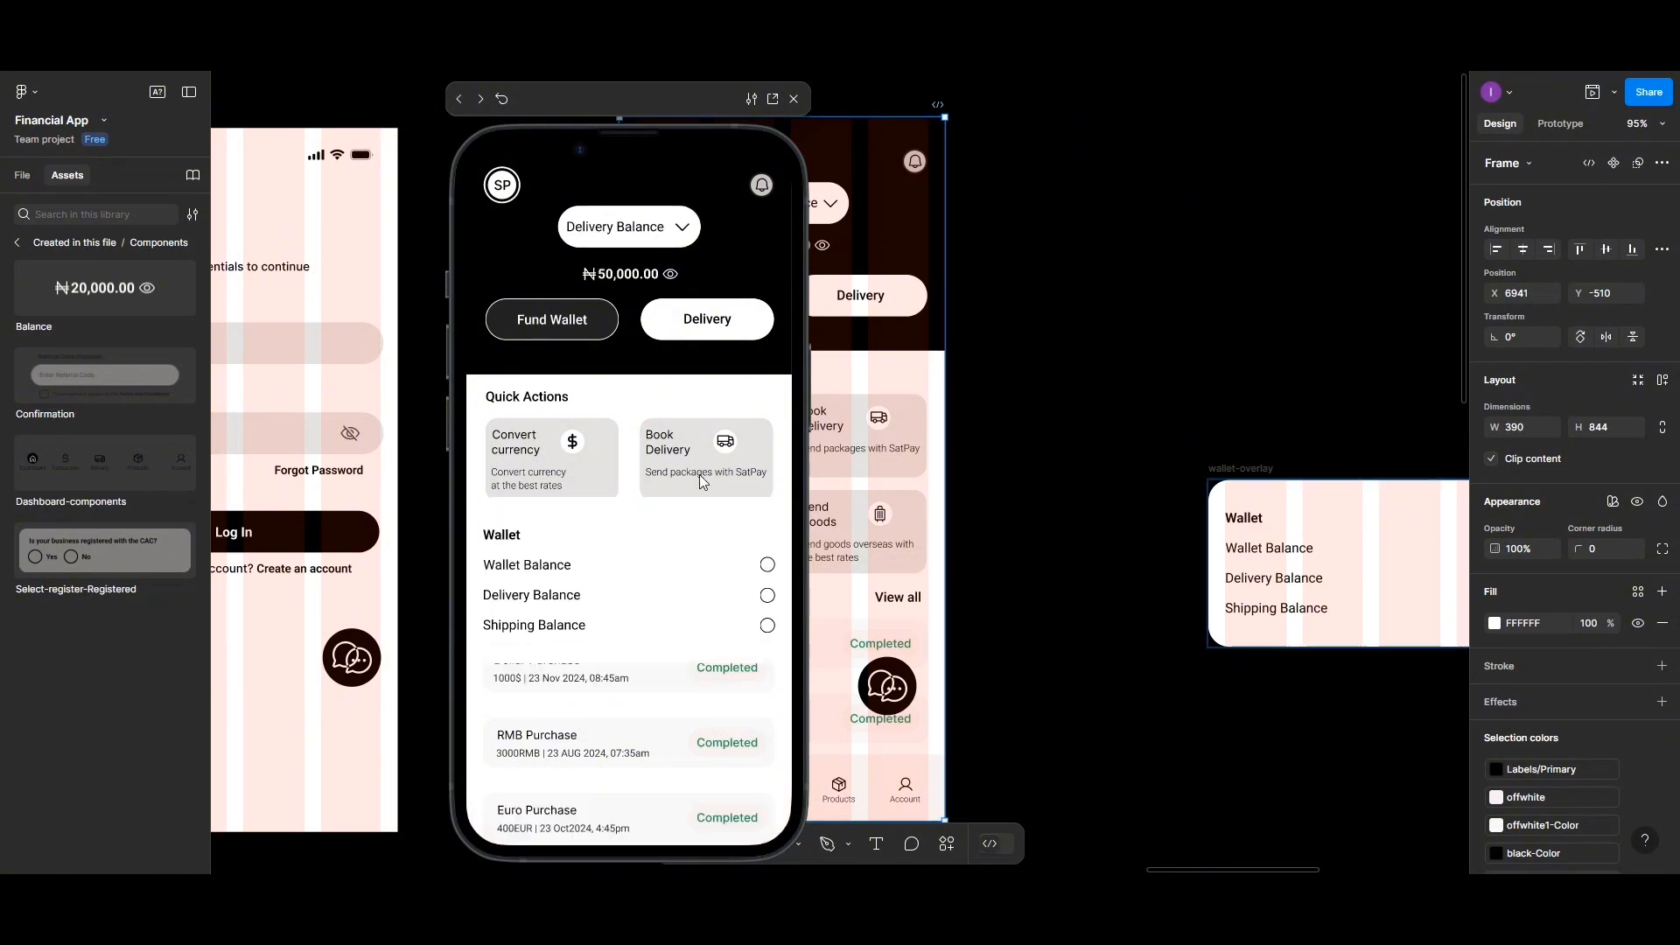
click(767, 625)
click(637, 237)
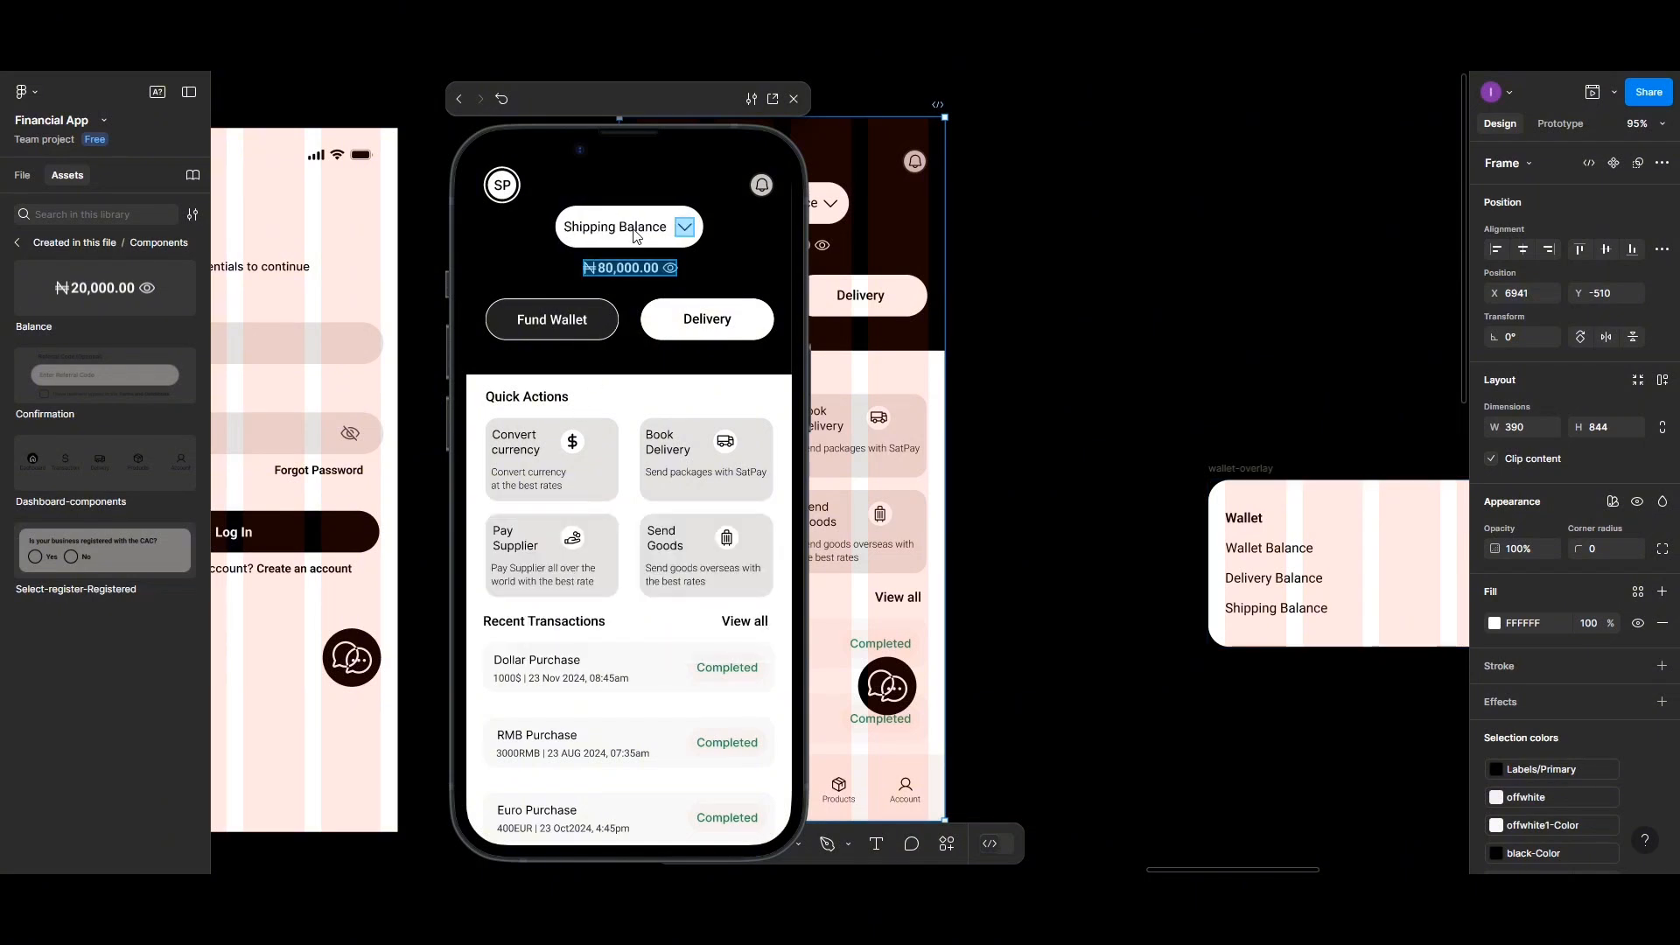
click(671, 232)
click(732, 623)
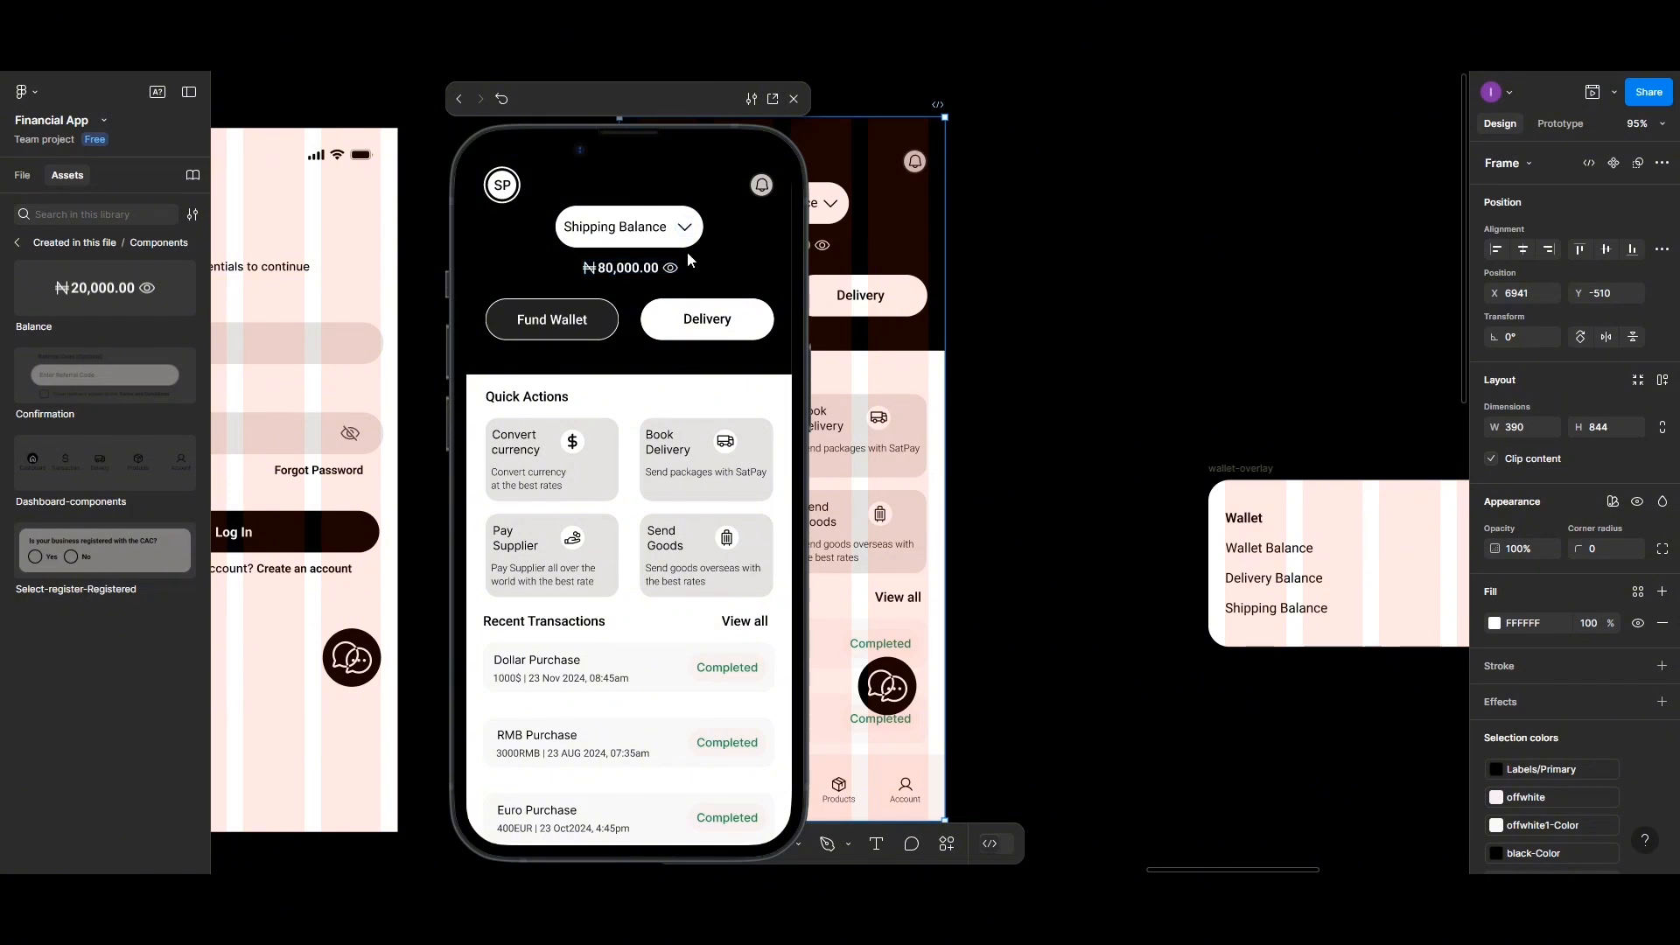
click(686, 230)
click(589, 553)
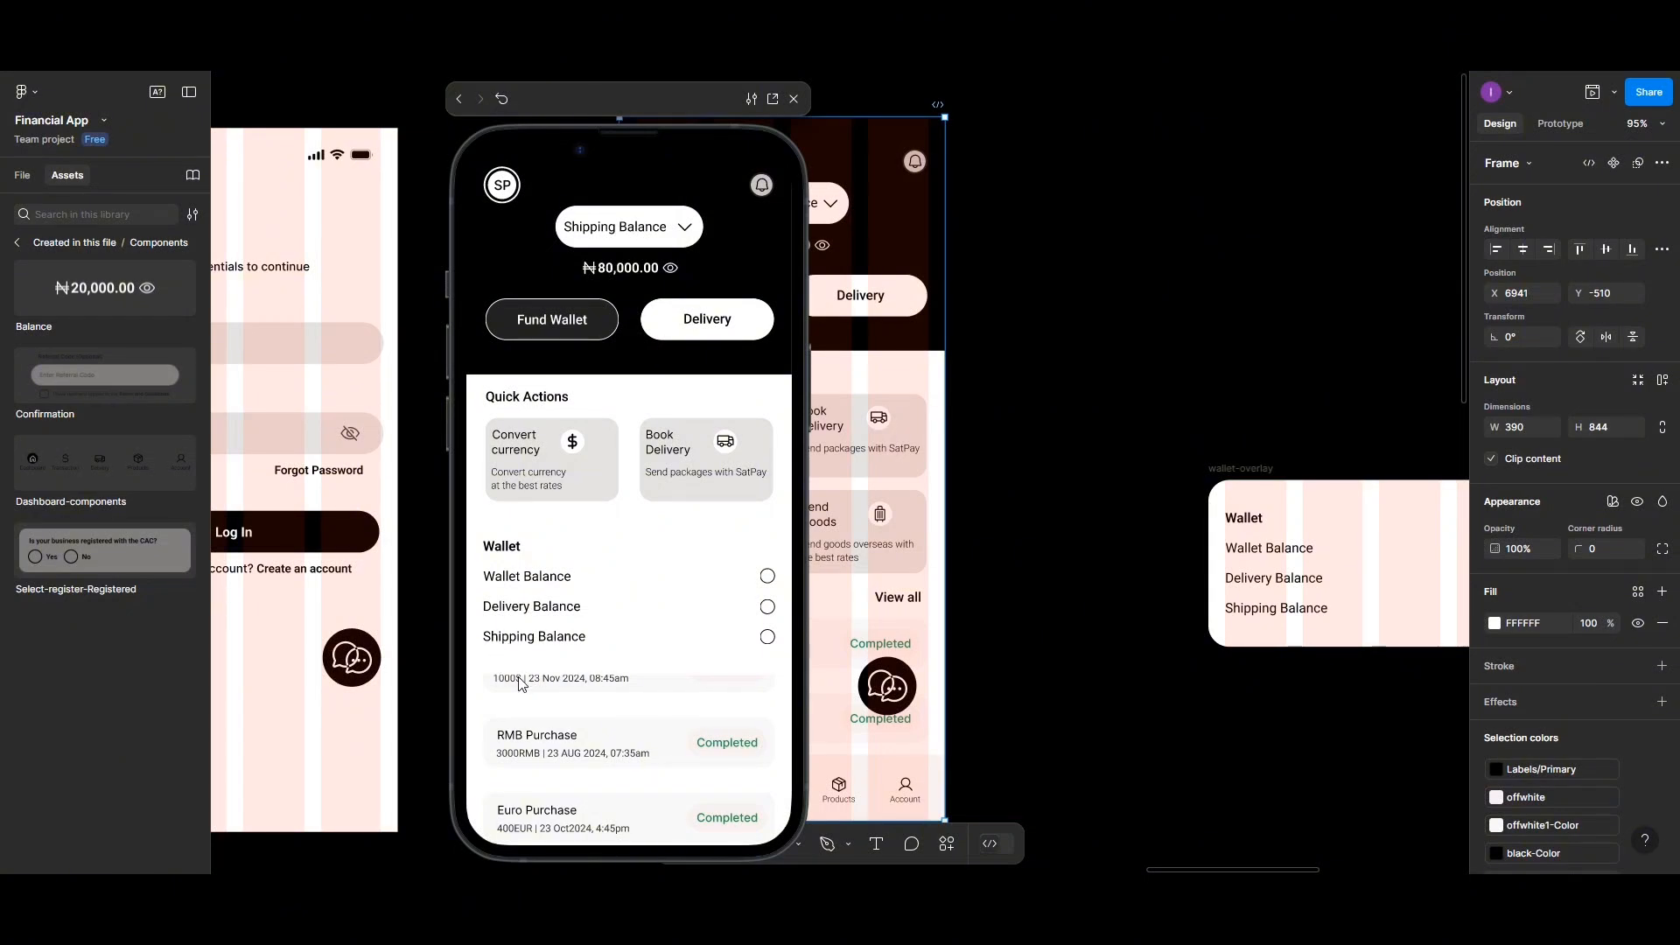
click(497, 653)
click(496, 605)
click(500, 637)
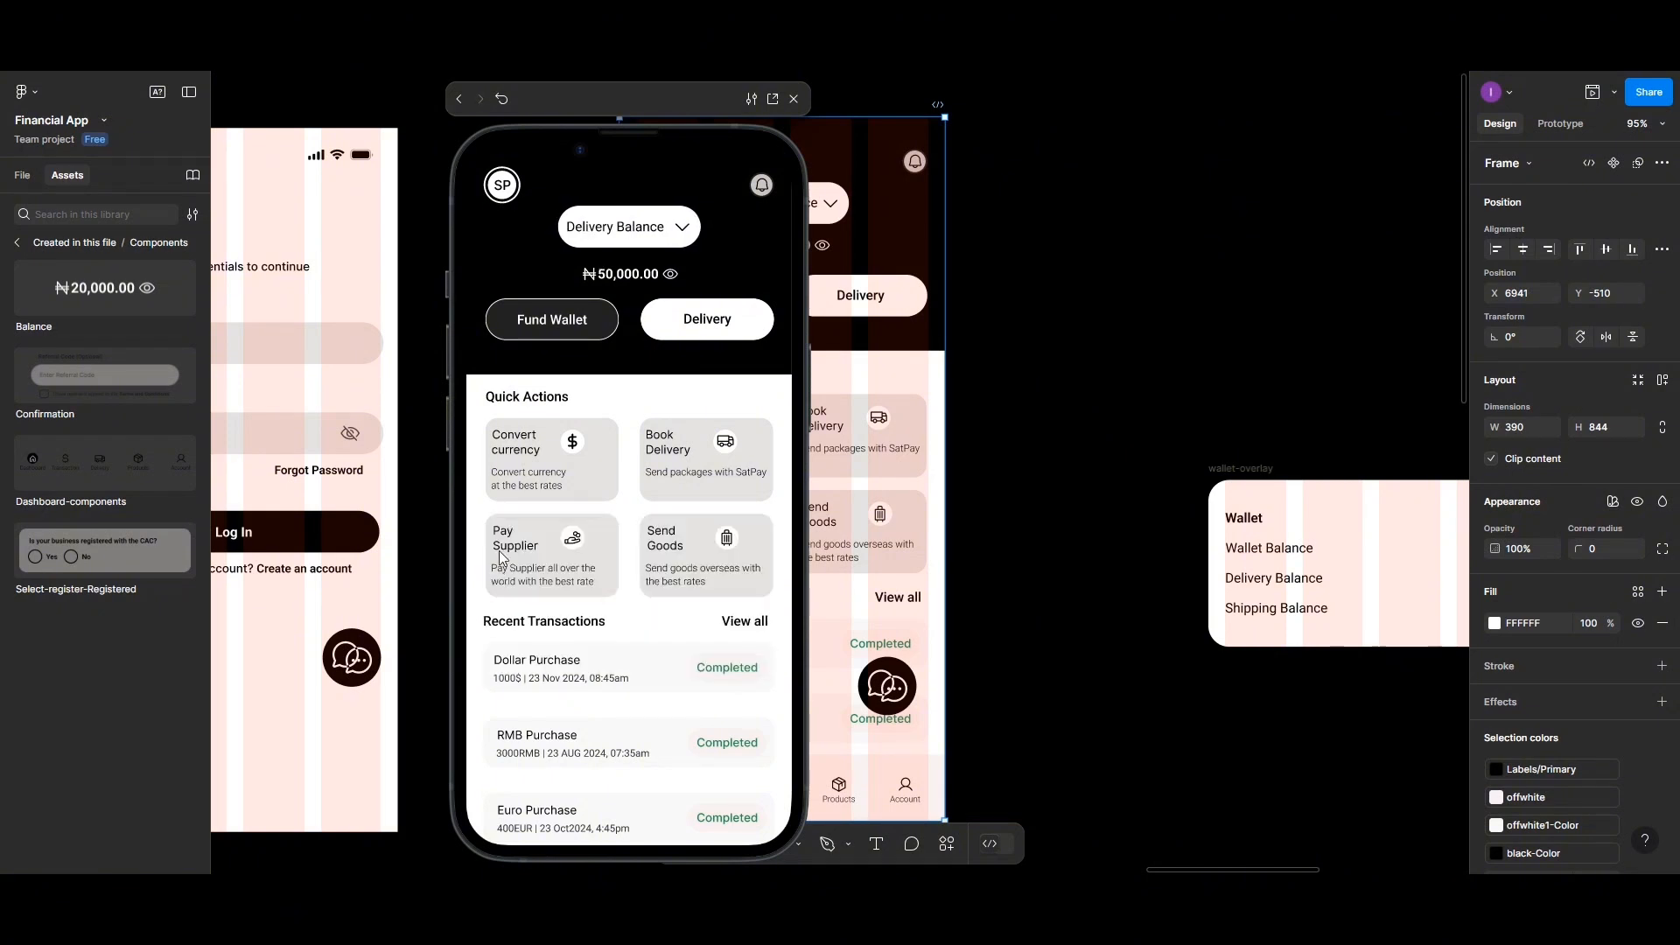
click(793, 98)
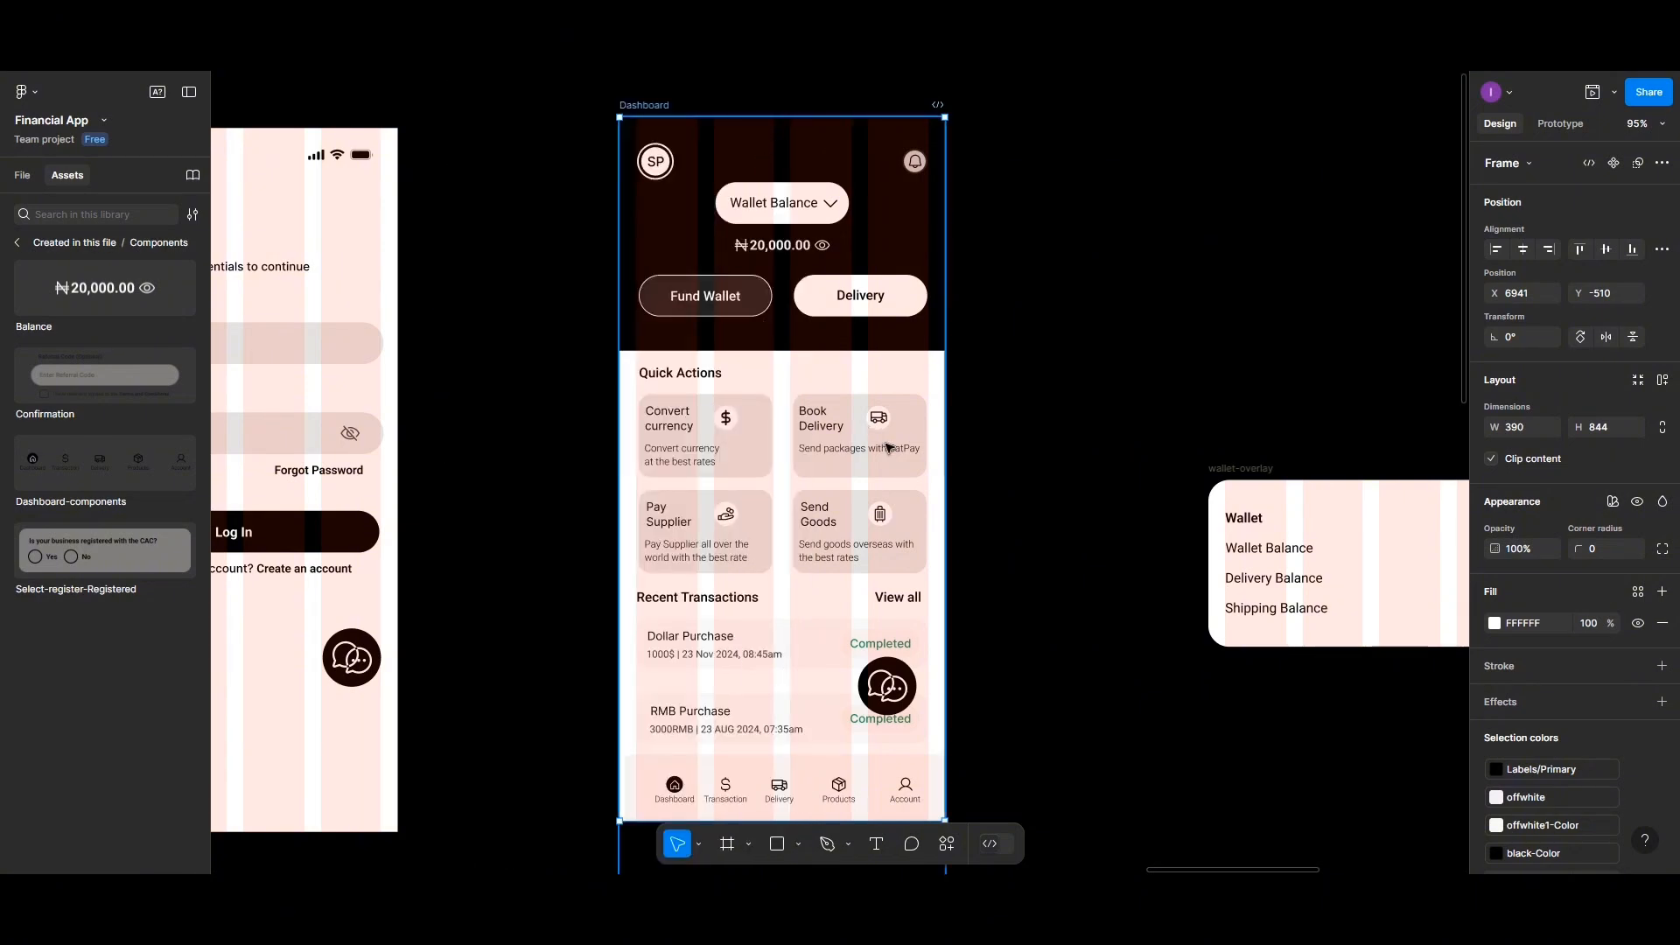
Set the wallet-overlay frame's fill colour to F8F0F0
scroll(887, 447, down, 1)
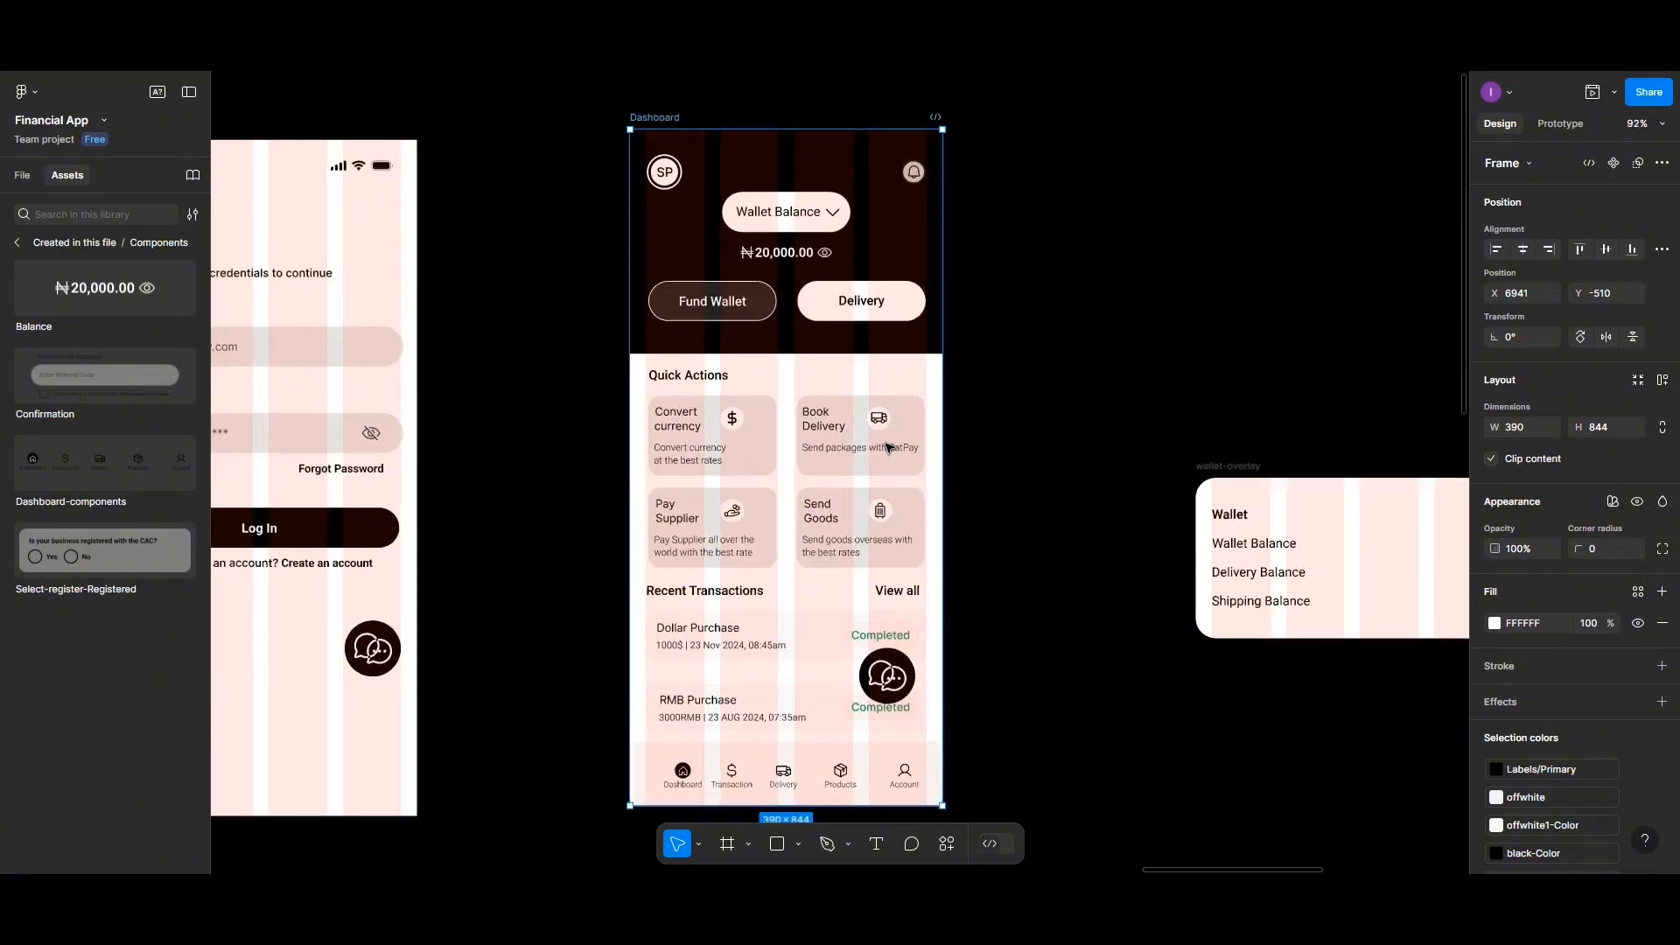
scroll(889, 448, right, 3)
scroll(889, 448, right, 5)
click(871, 469)
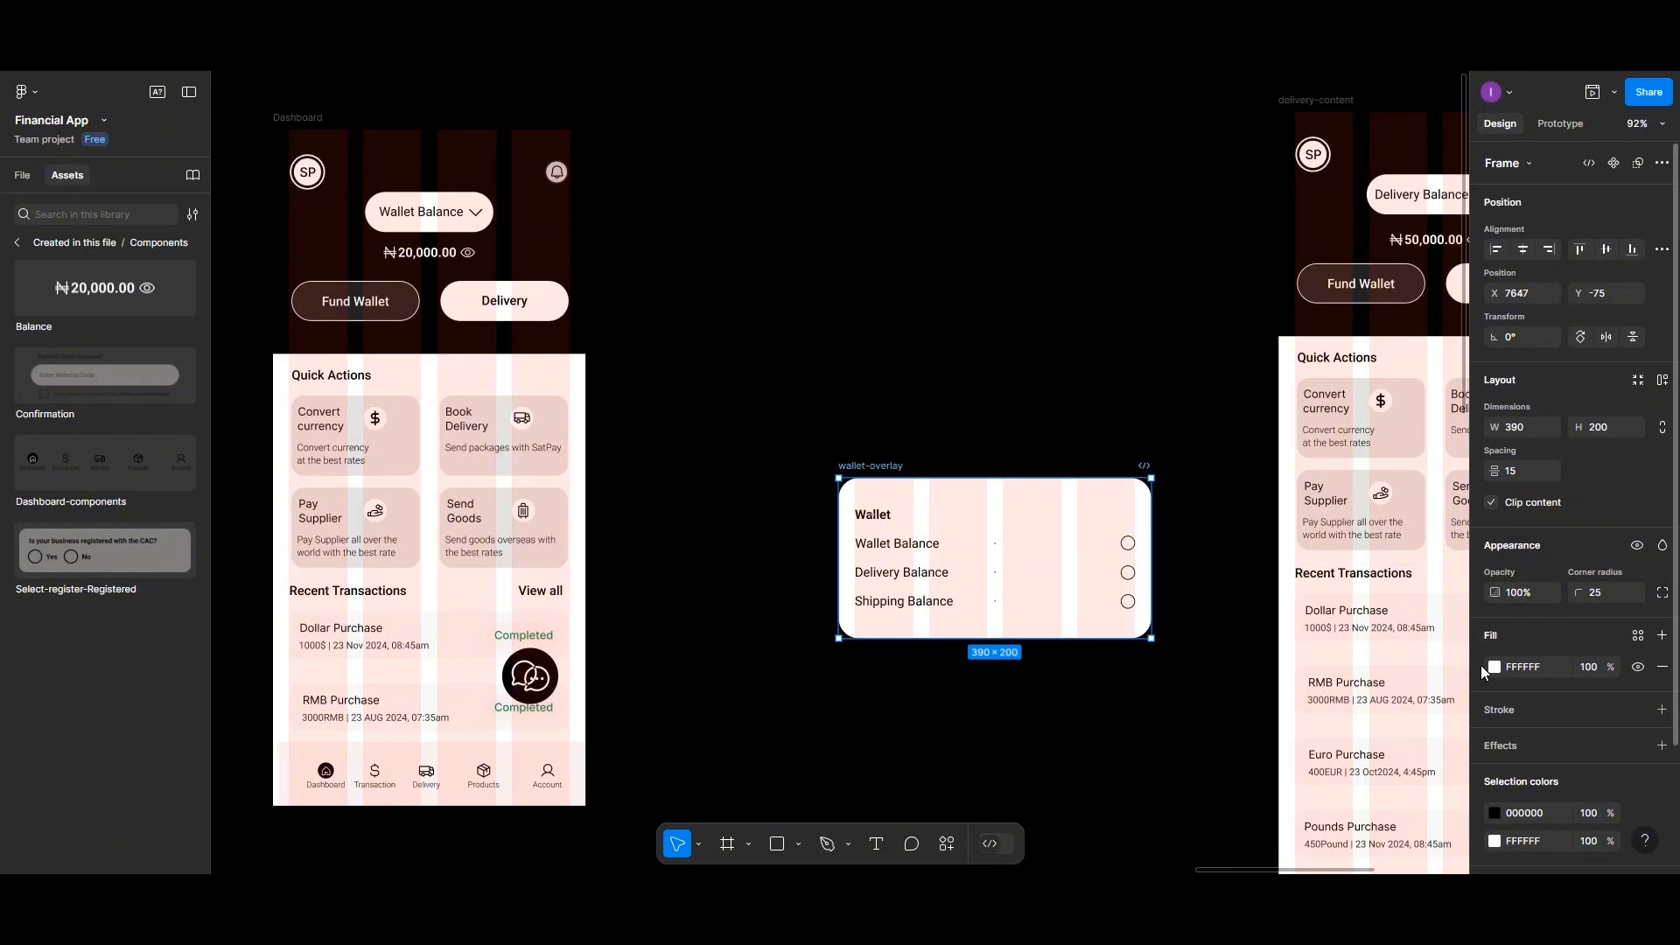
click(1494, 668)
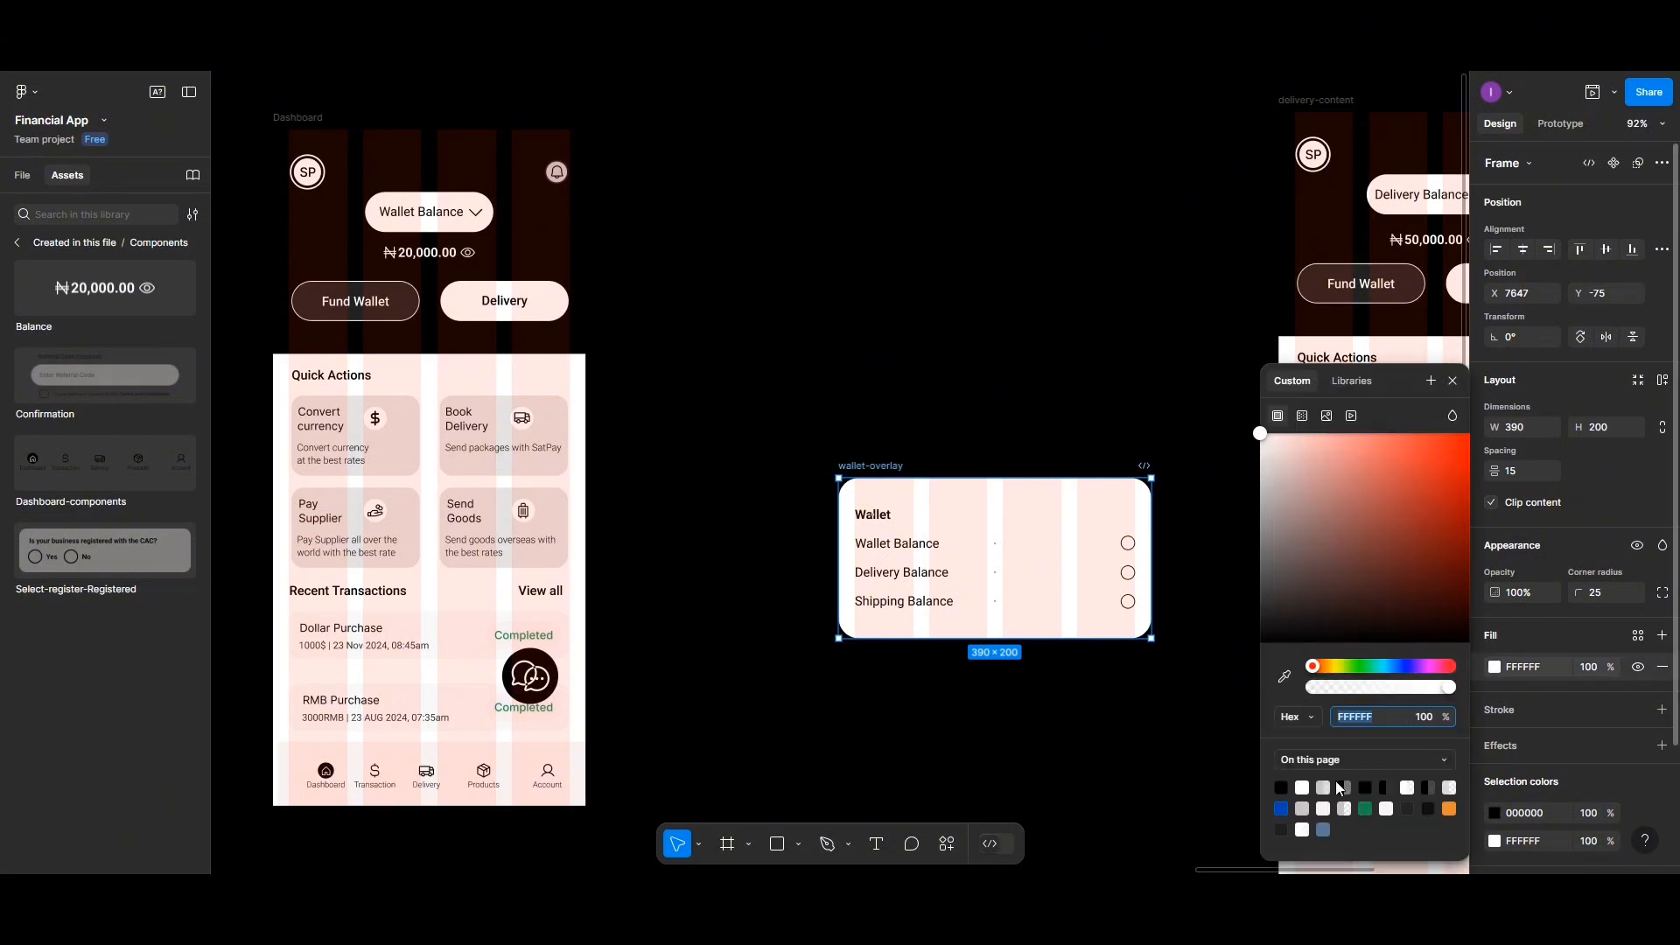
click(1304, 807)
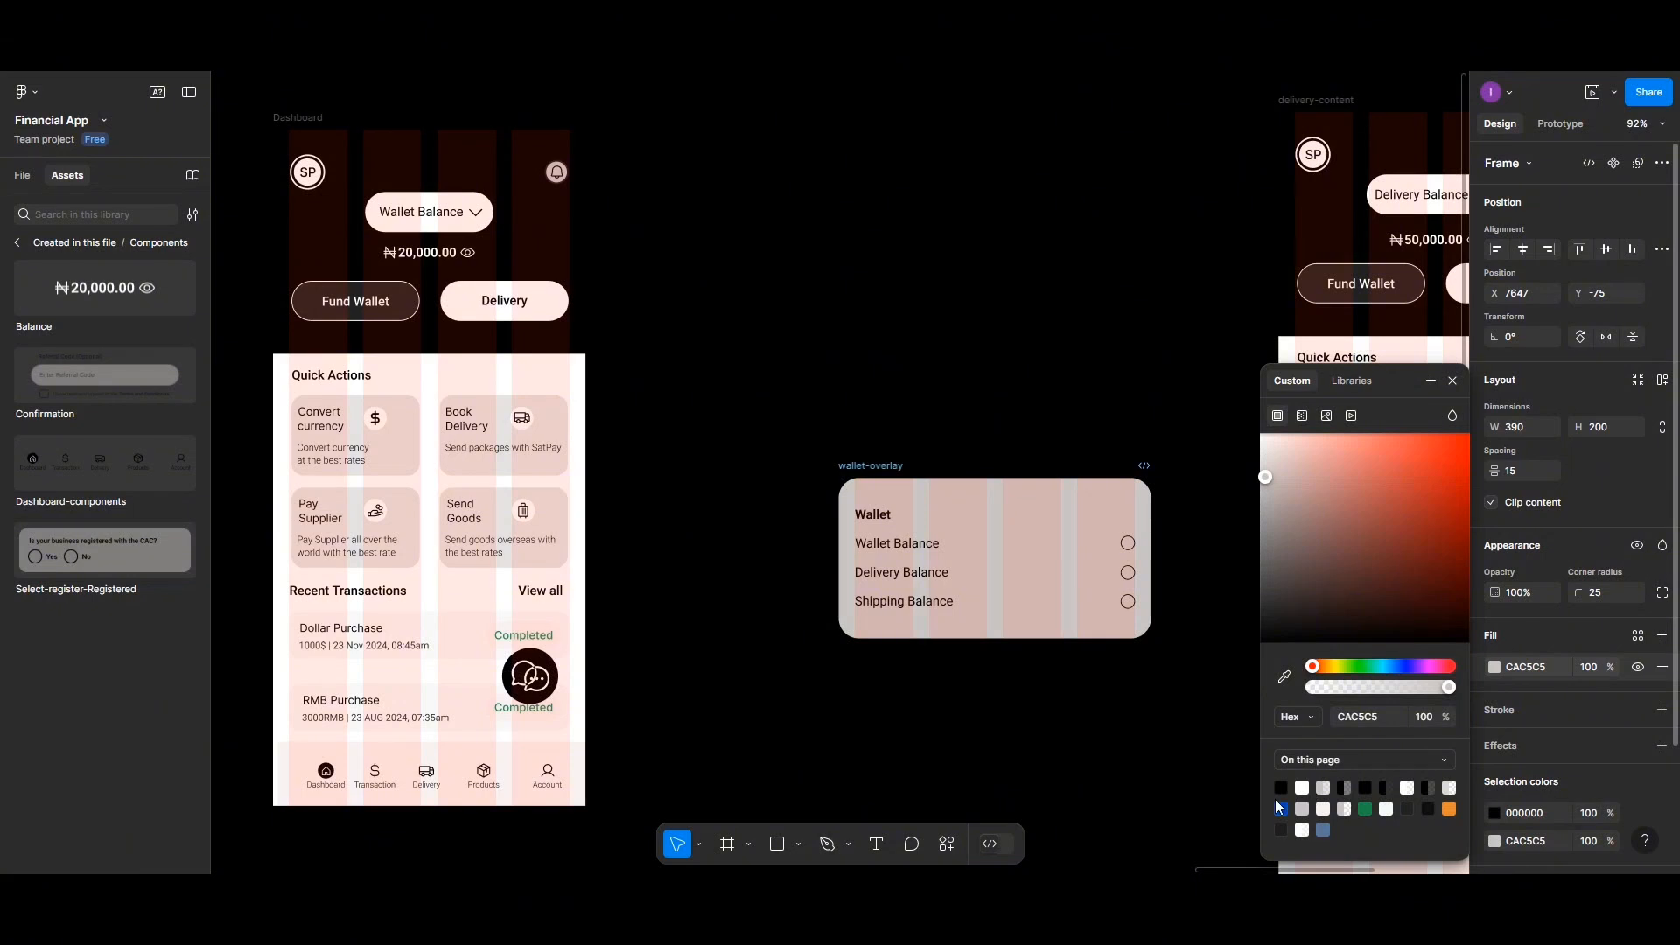
click(1327, 807)
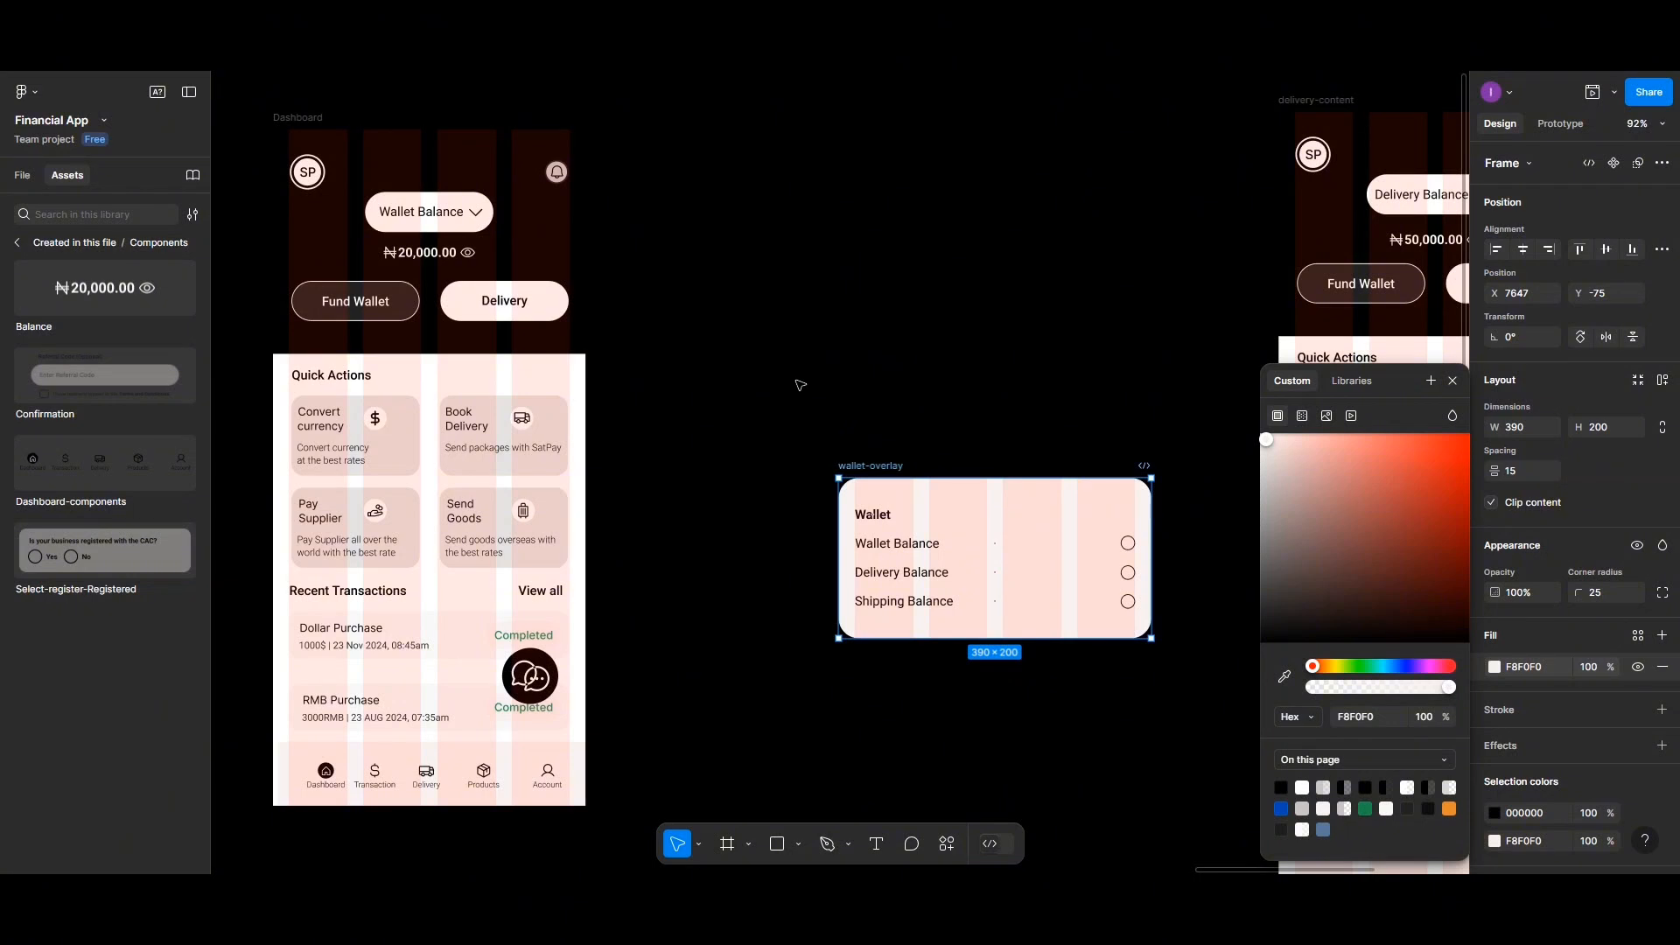
click(618, 149)
Preview the Dashboard again and retest the balance options in the wallet dropdown overlay
click(1592, 92)
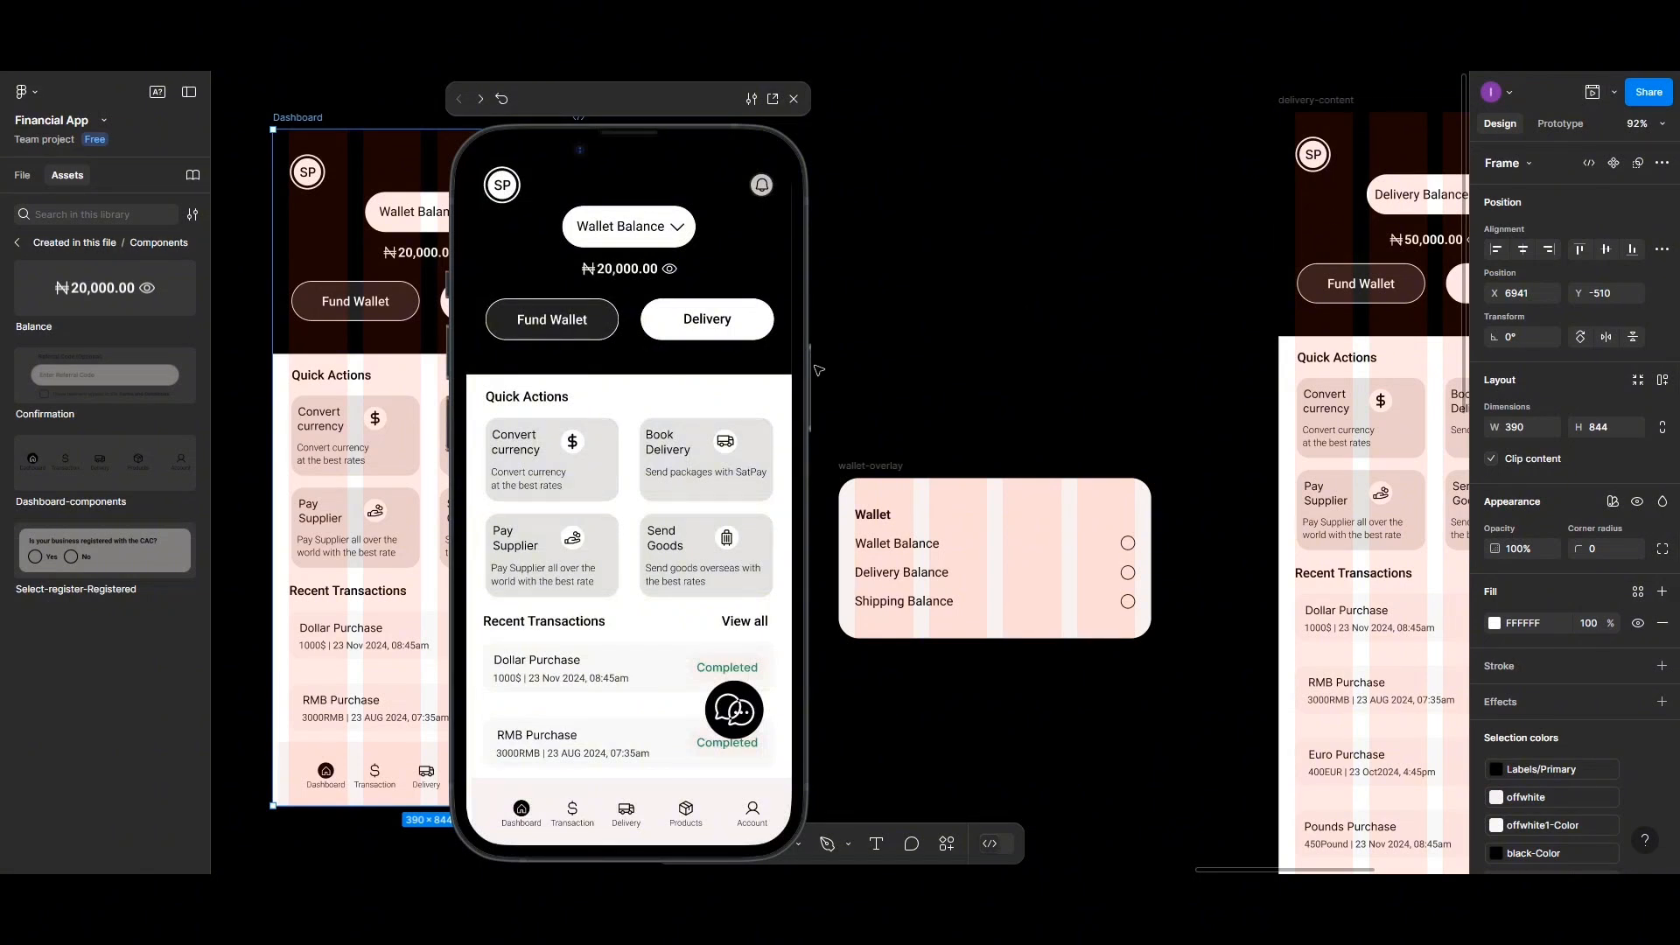
click(675, 229)
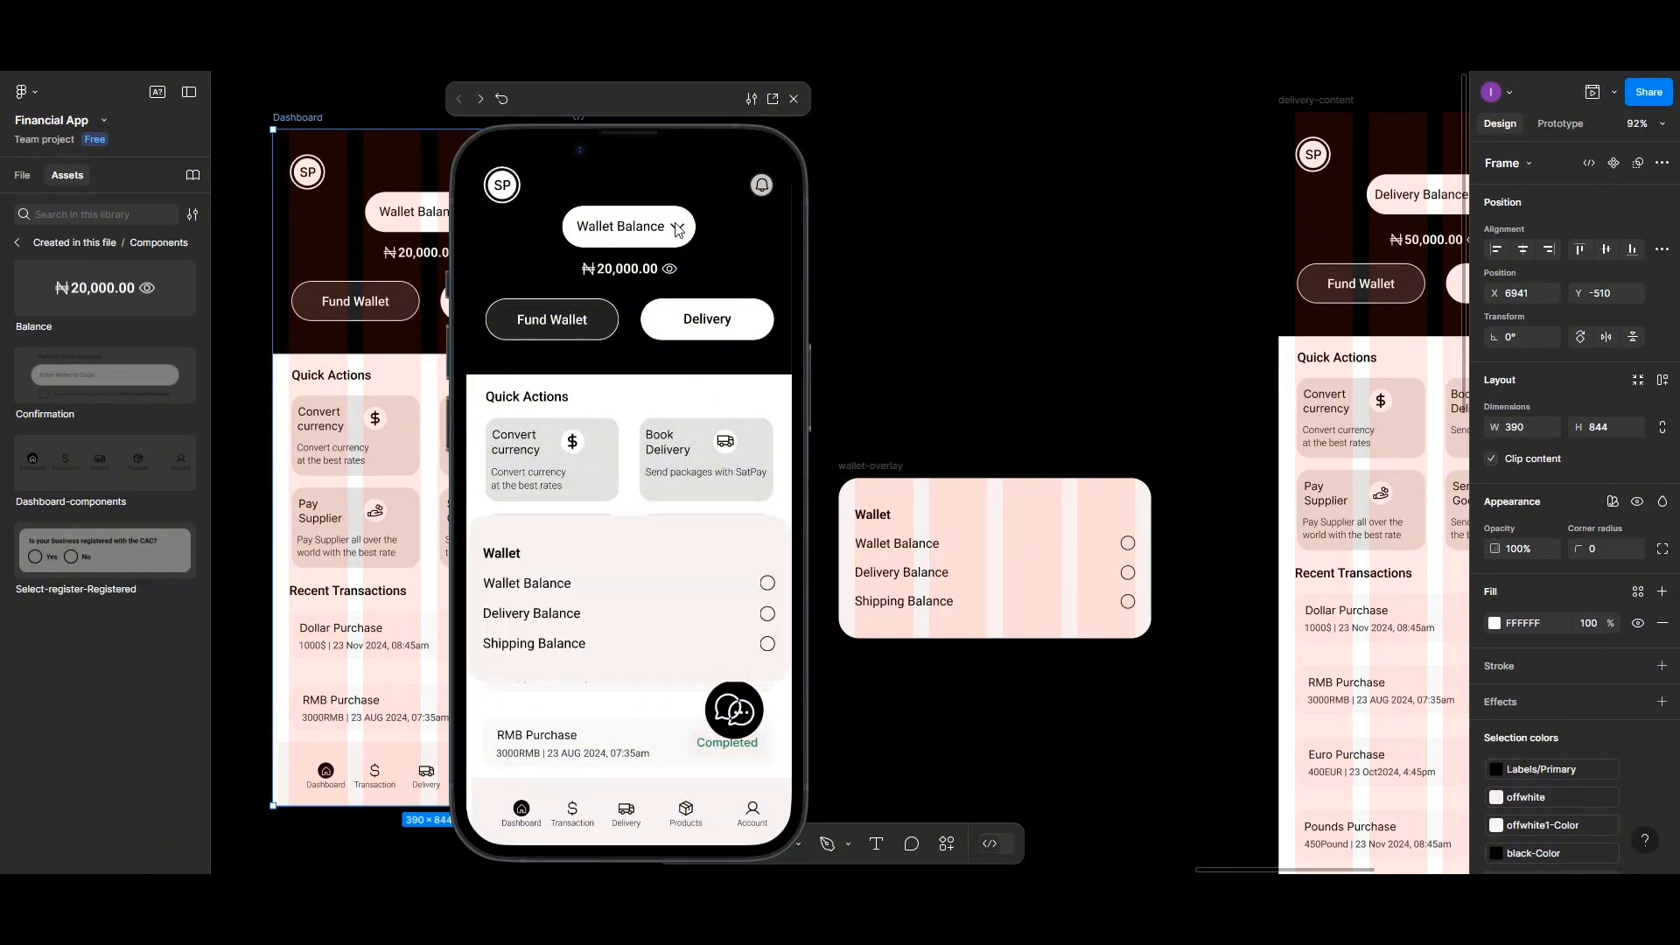
click(581, 581)
click(681, 231)
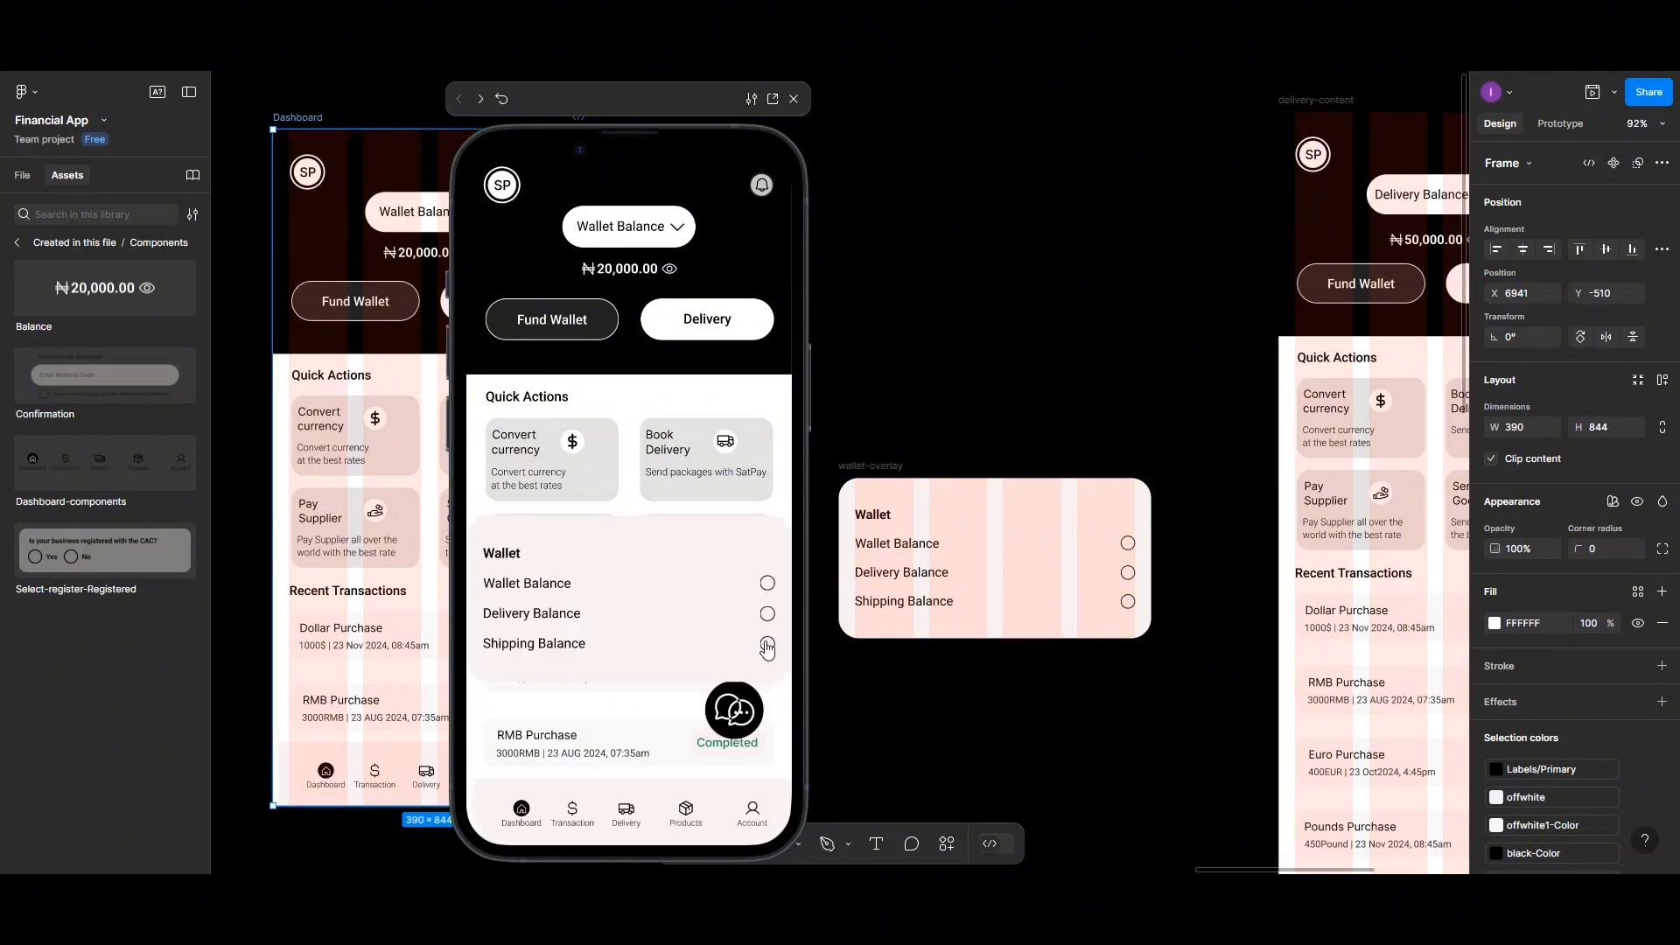
click(637, 229)
click(662, 231)
click(768, 611)
click(675, 229)
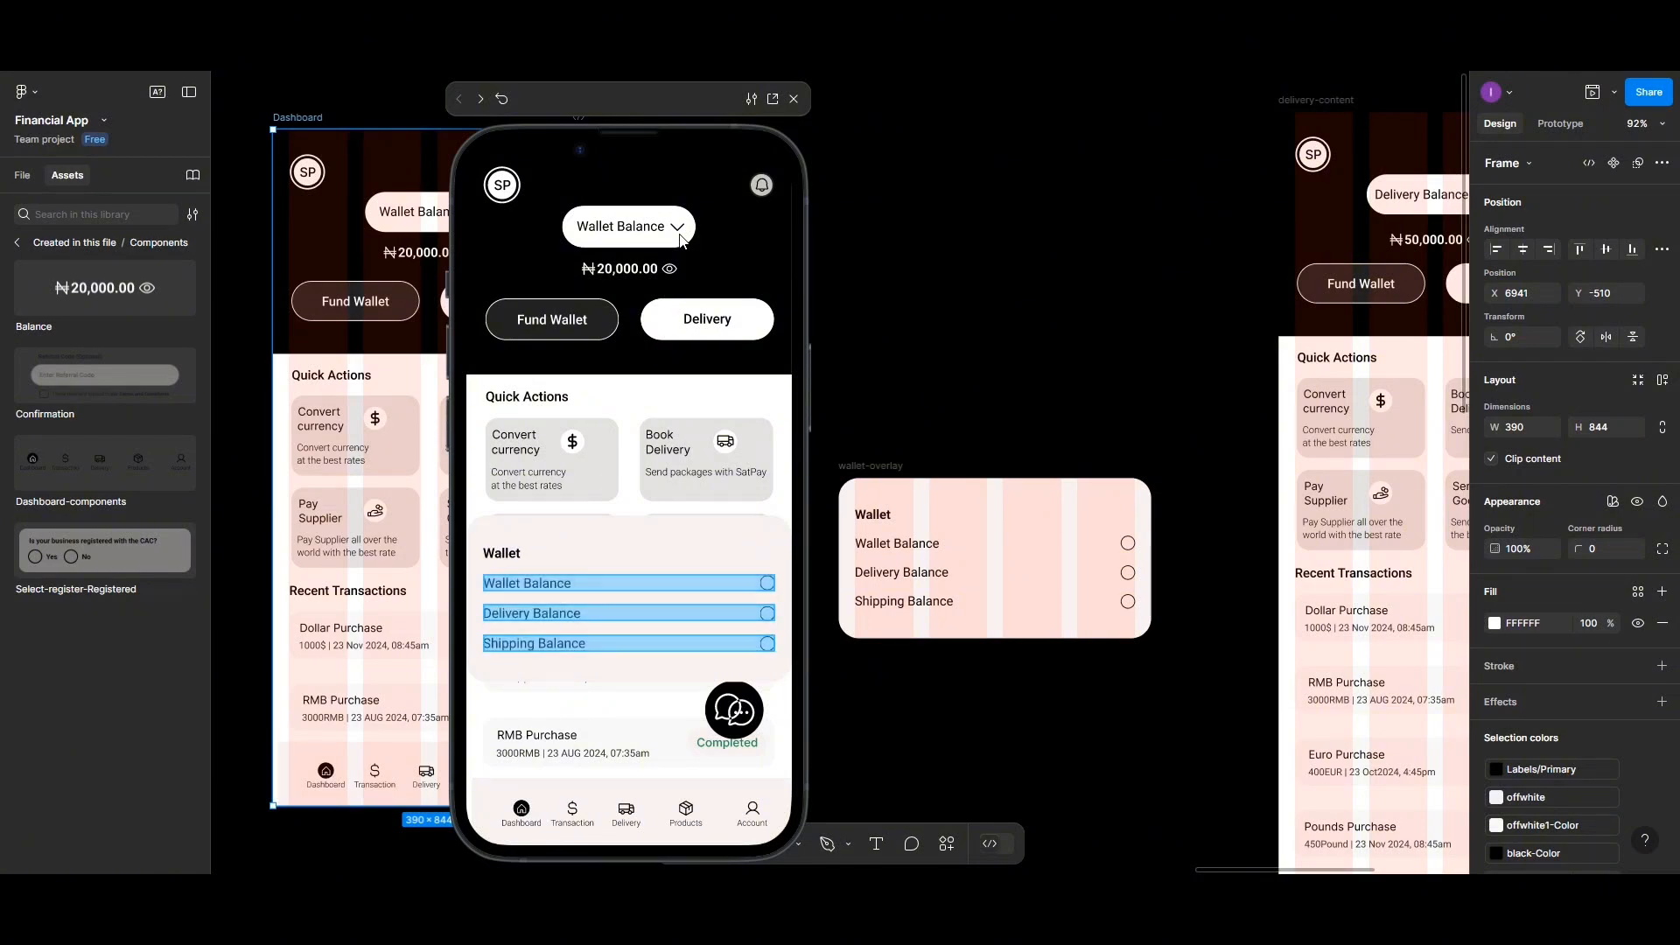
click(770, 605)
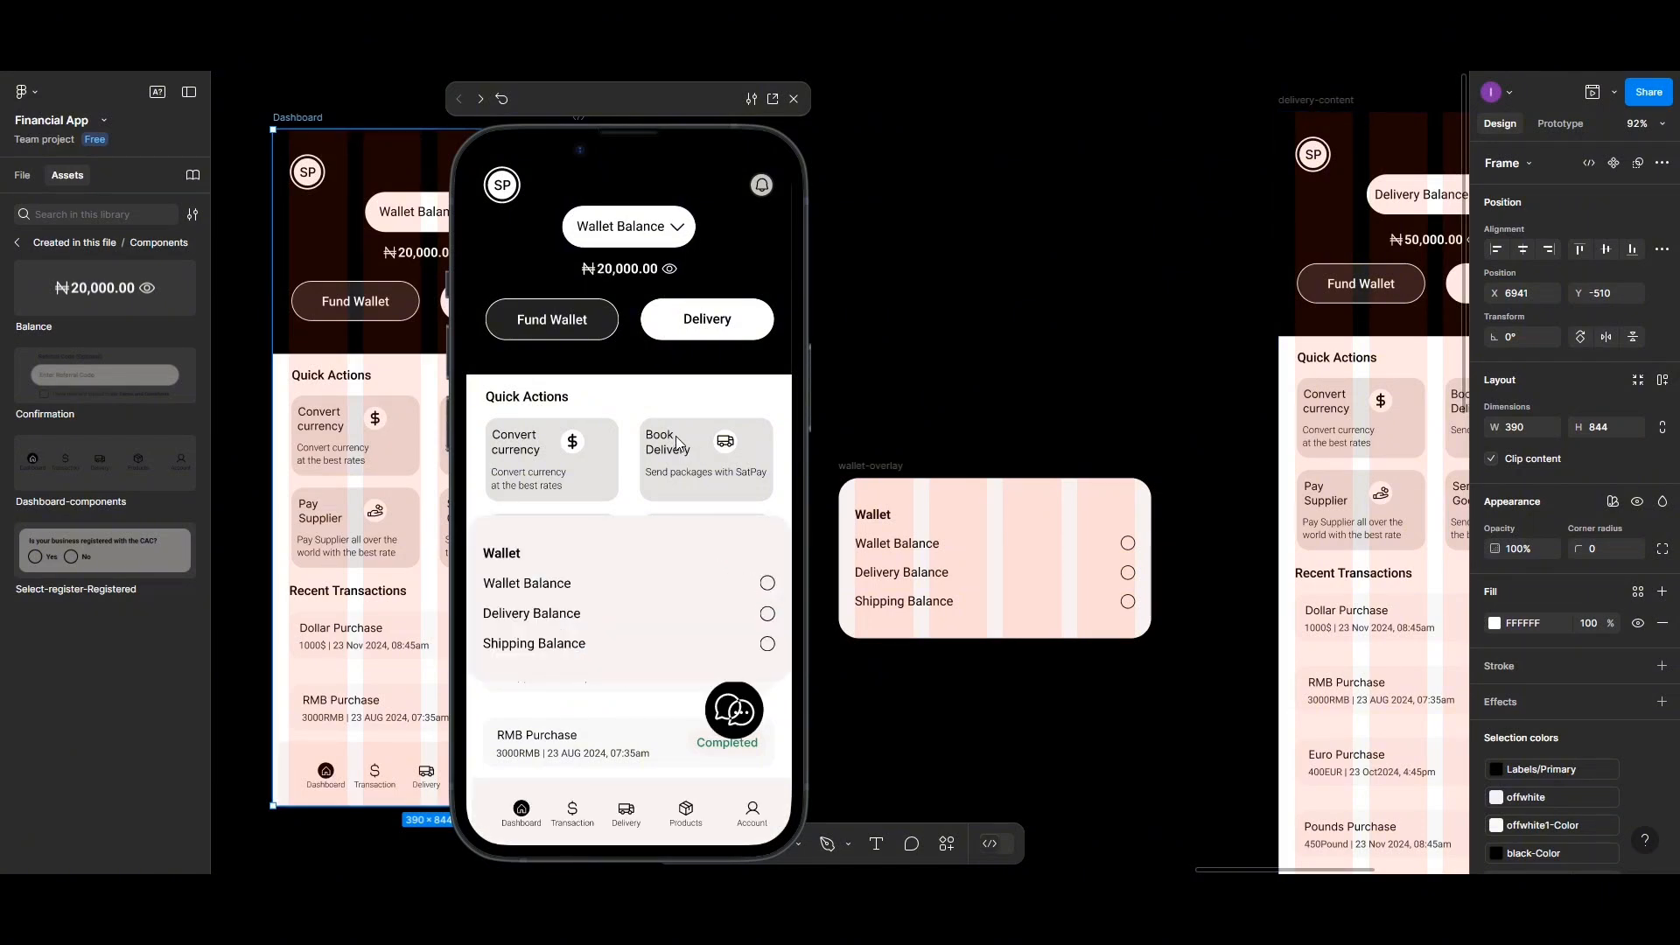
click(624, 228)
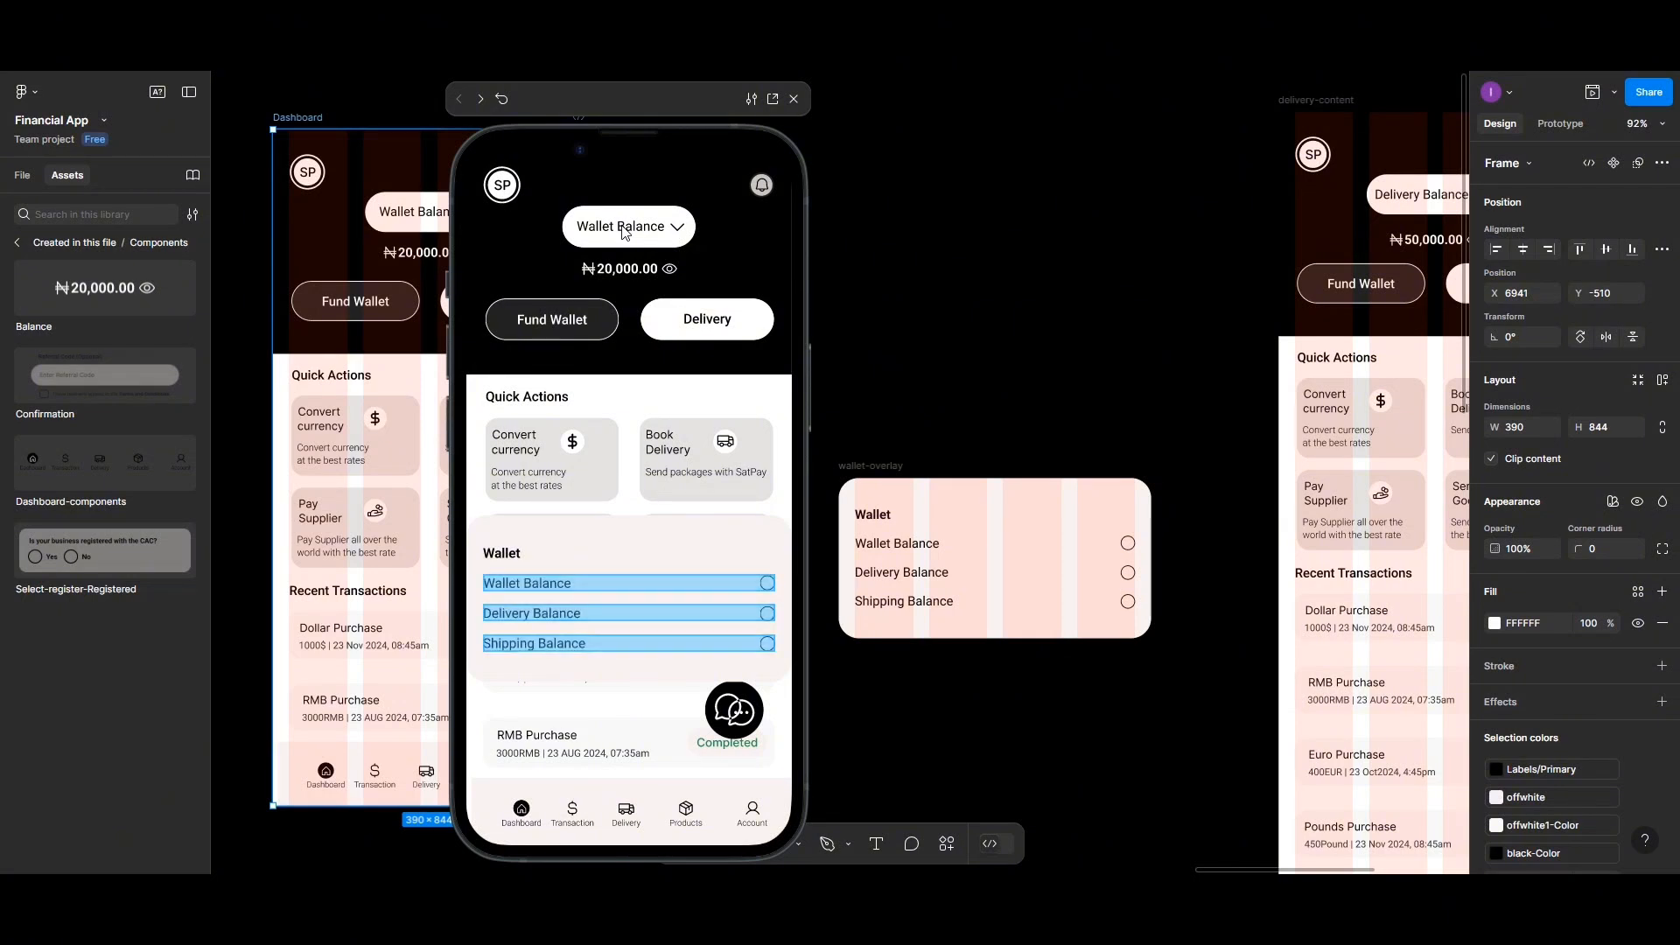
click(679, 232)
click(762, 608)
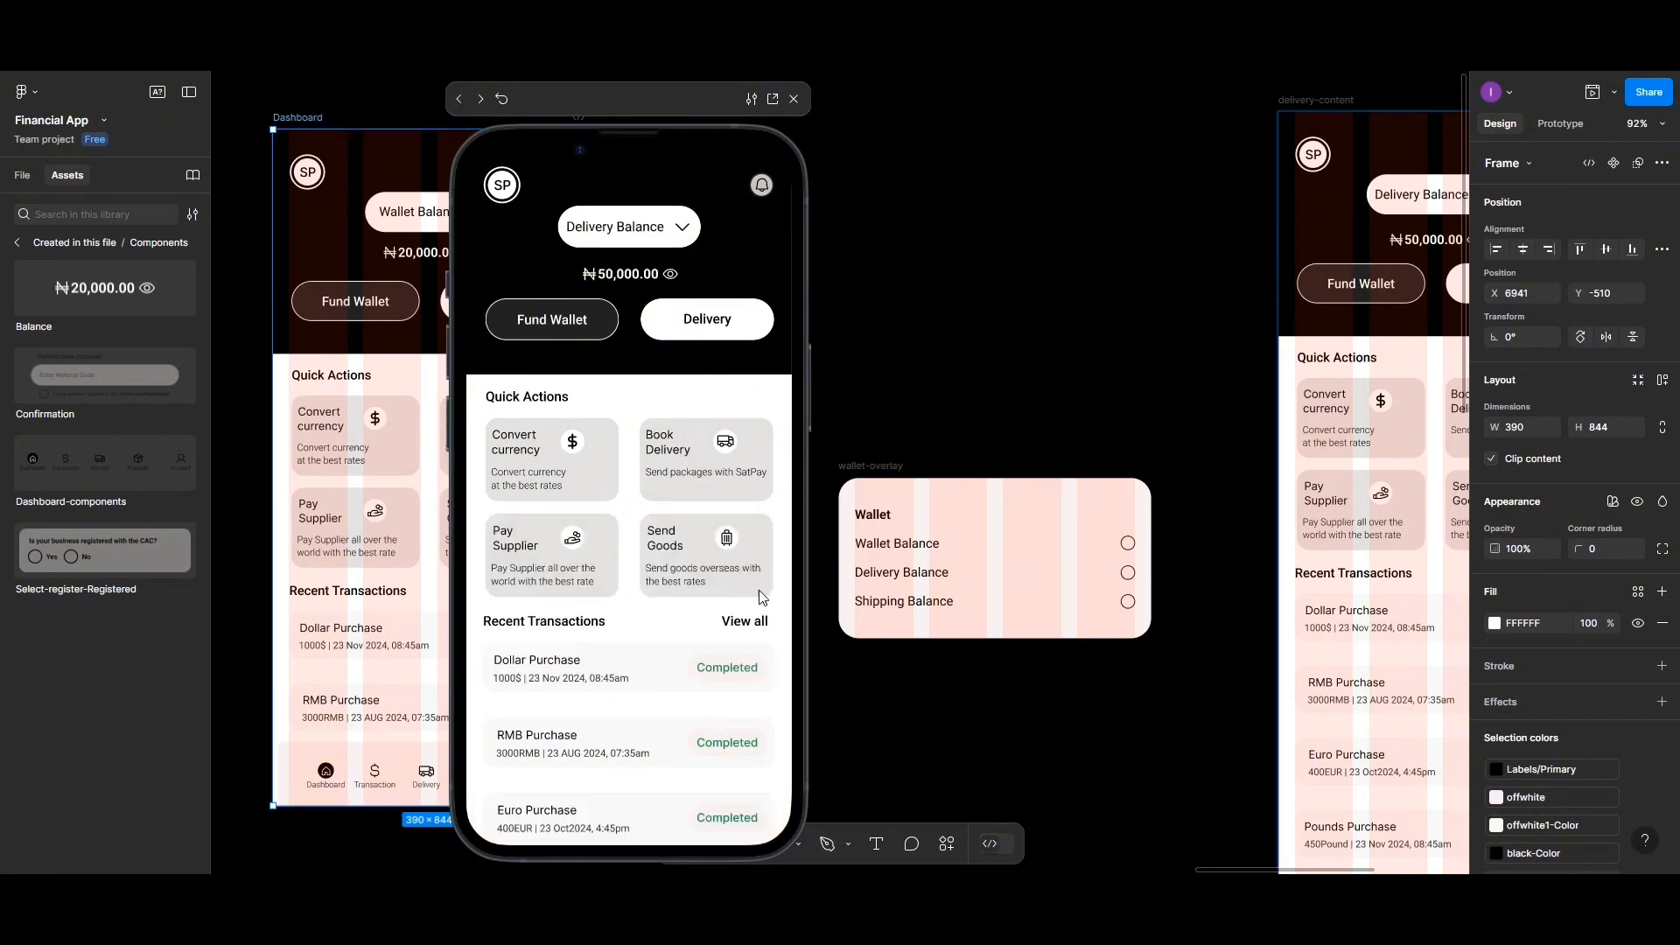
click(844, 546)
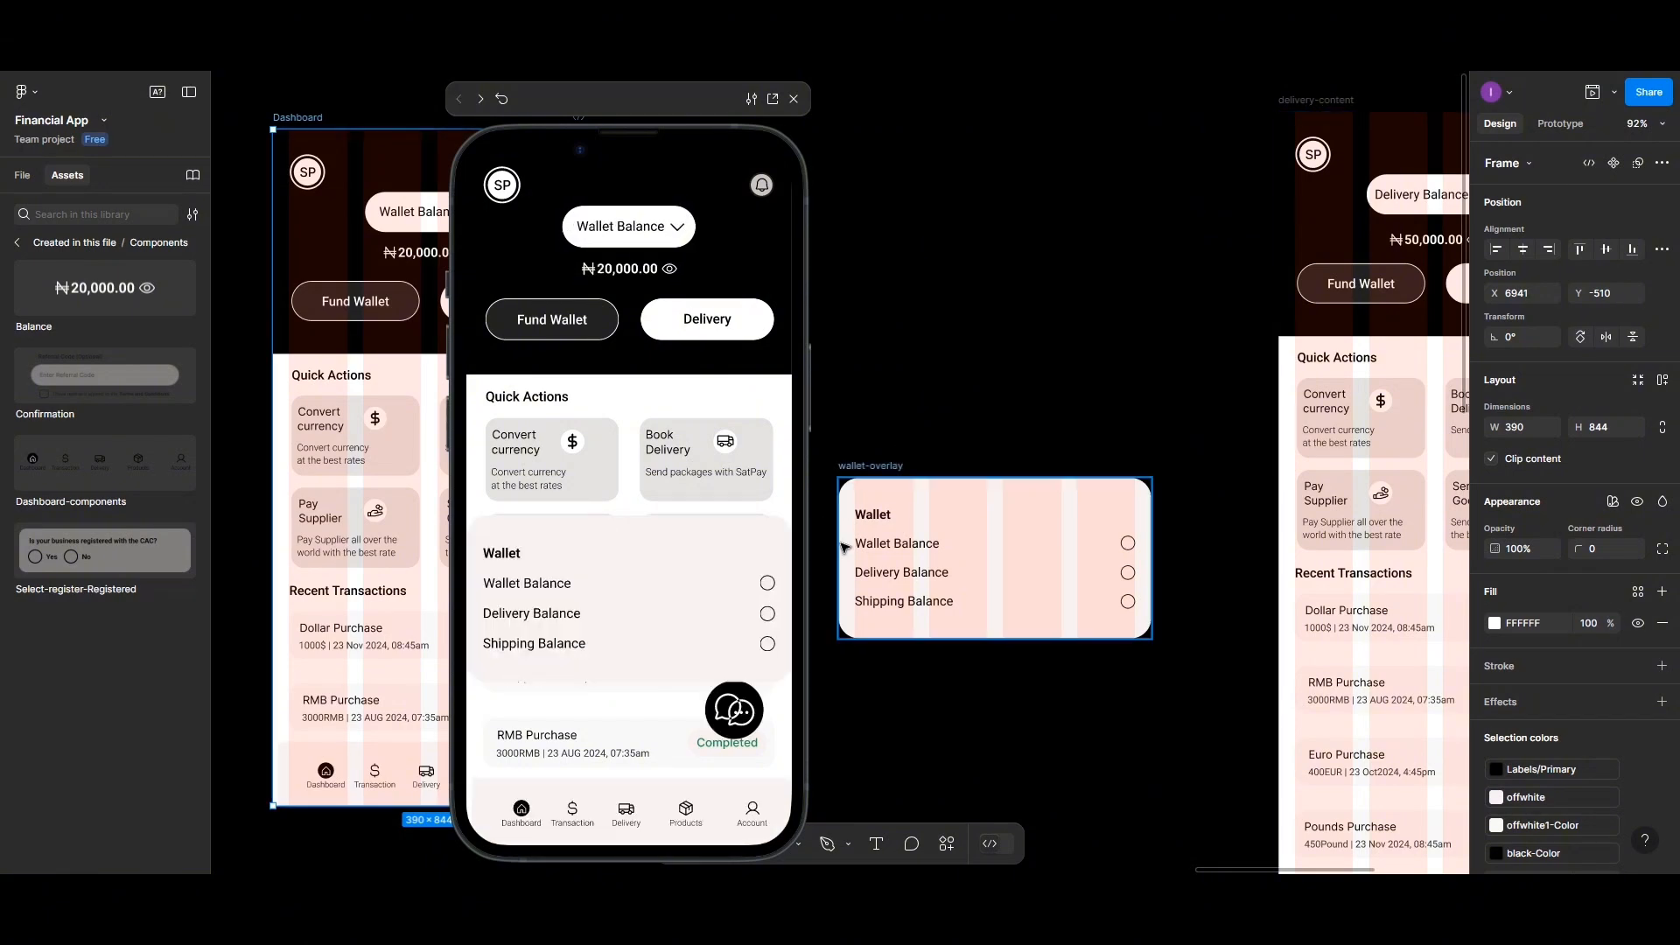
click(767, 647)
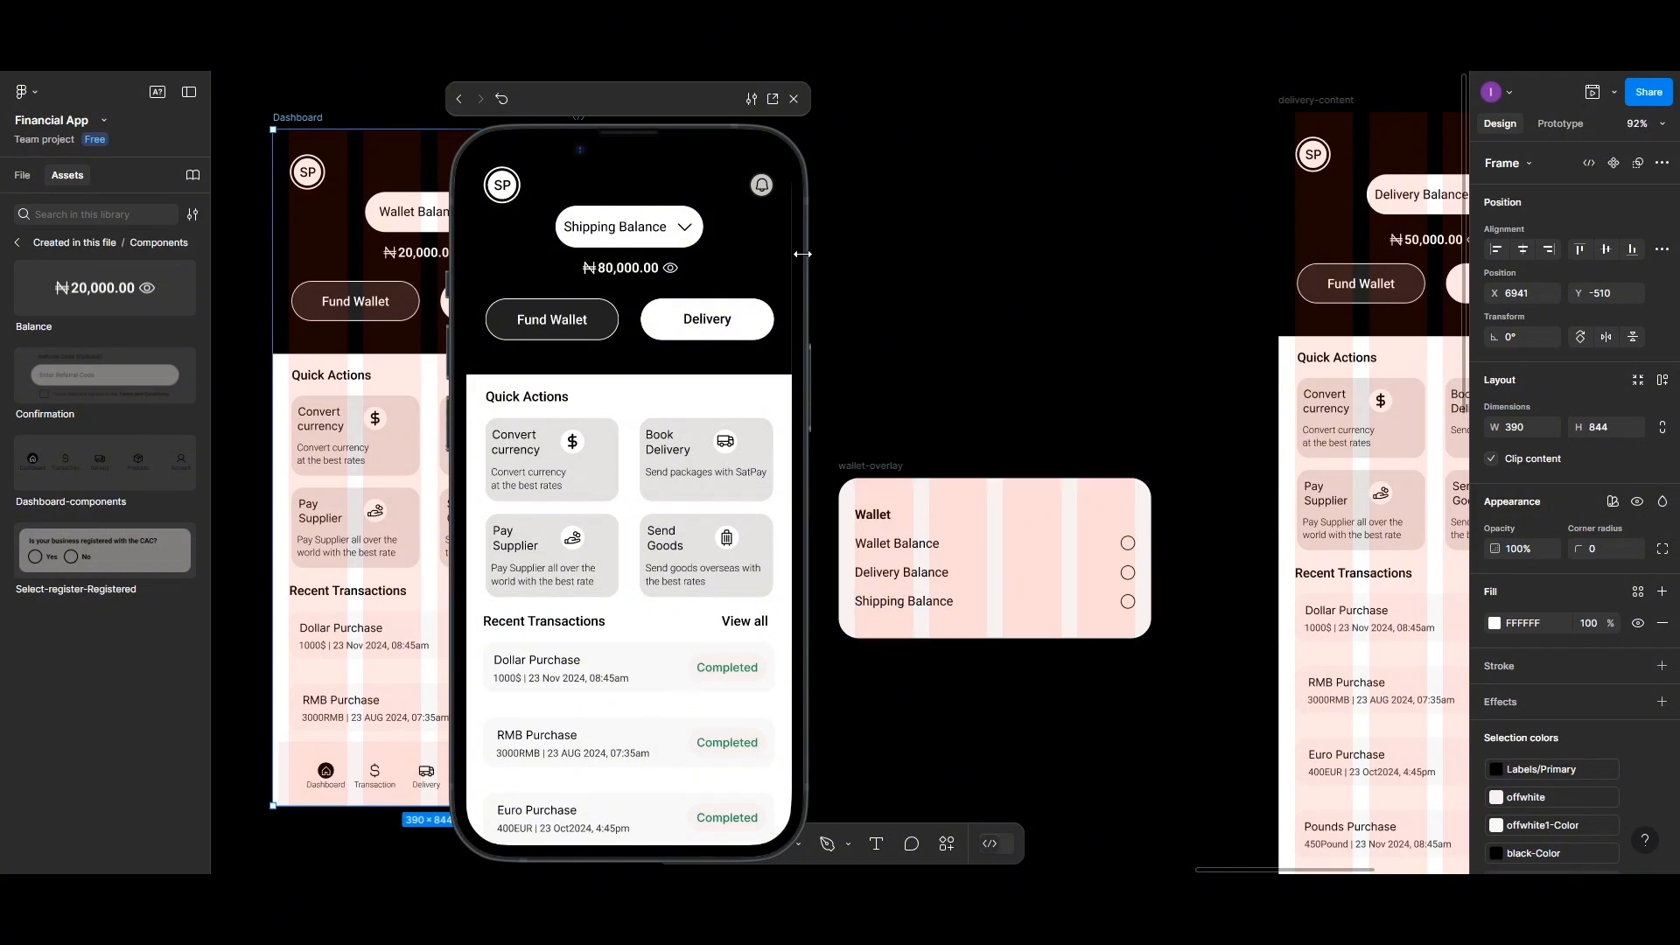
click(796, 101)
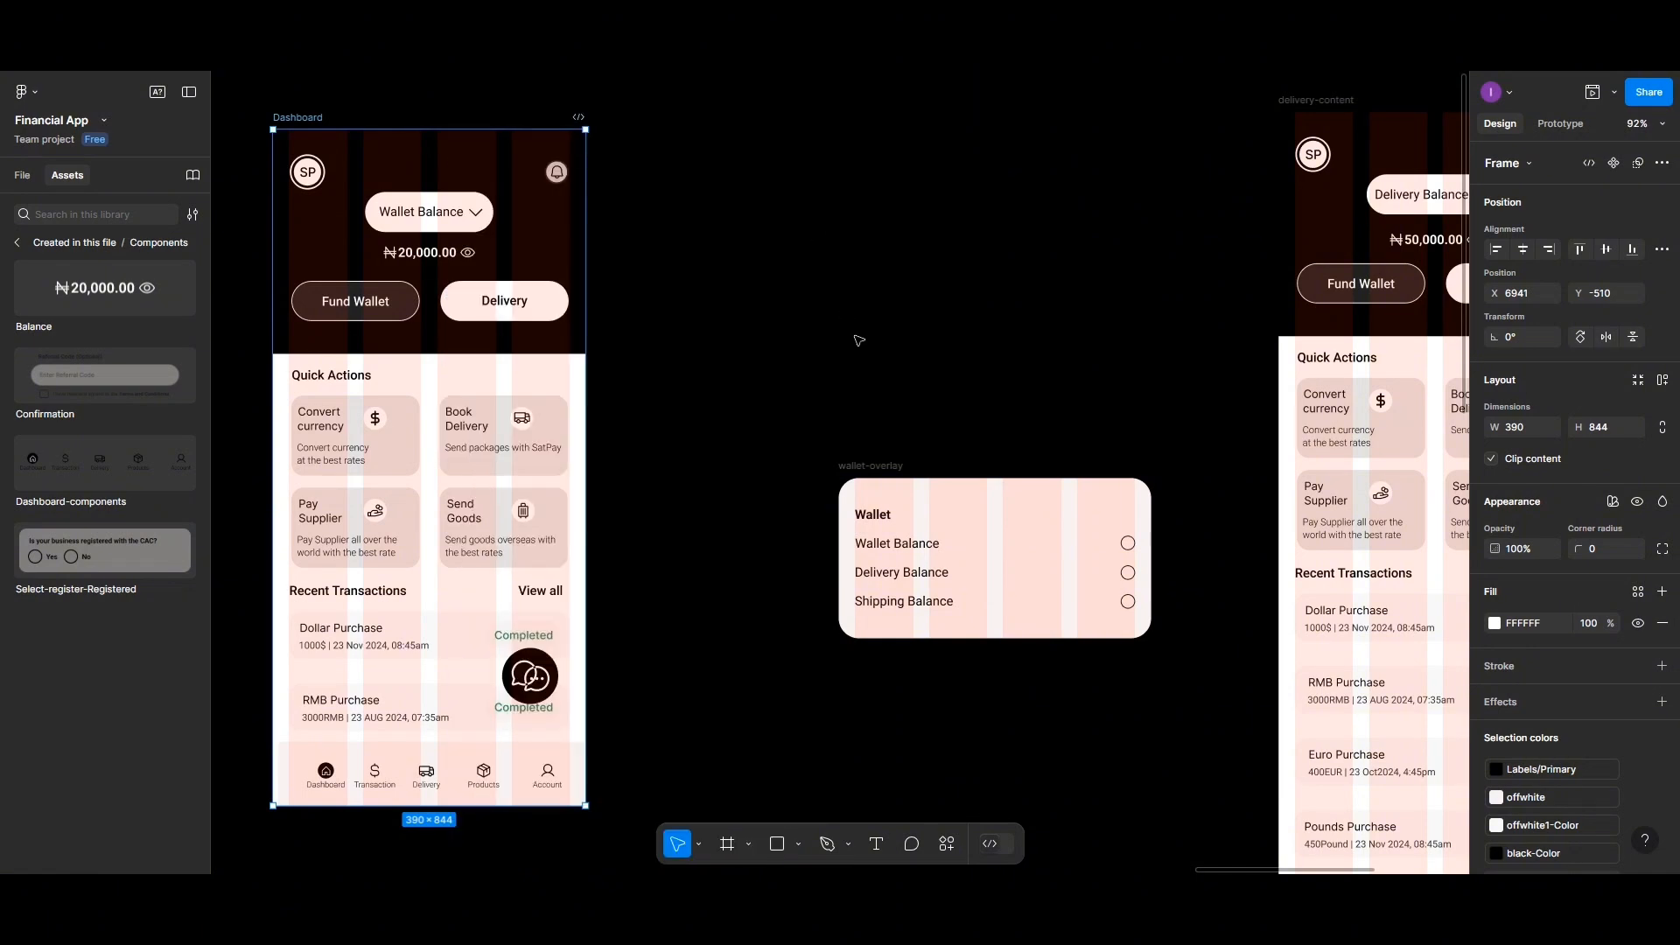
Duplicate the Dashboard screen and delete the scrolling content frame from the copy
scroll(858, 340, down, 5)
scroll(858, 342, right, 2)
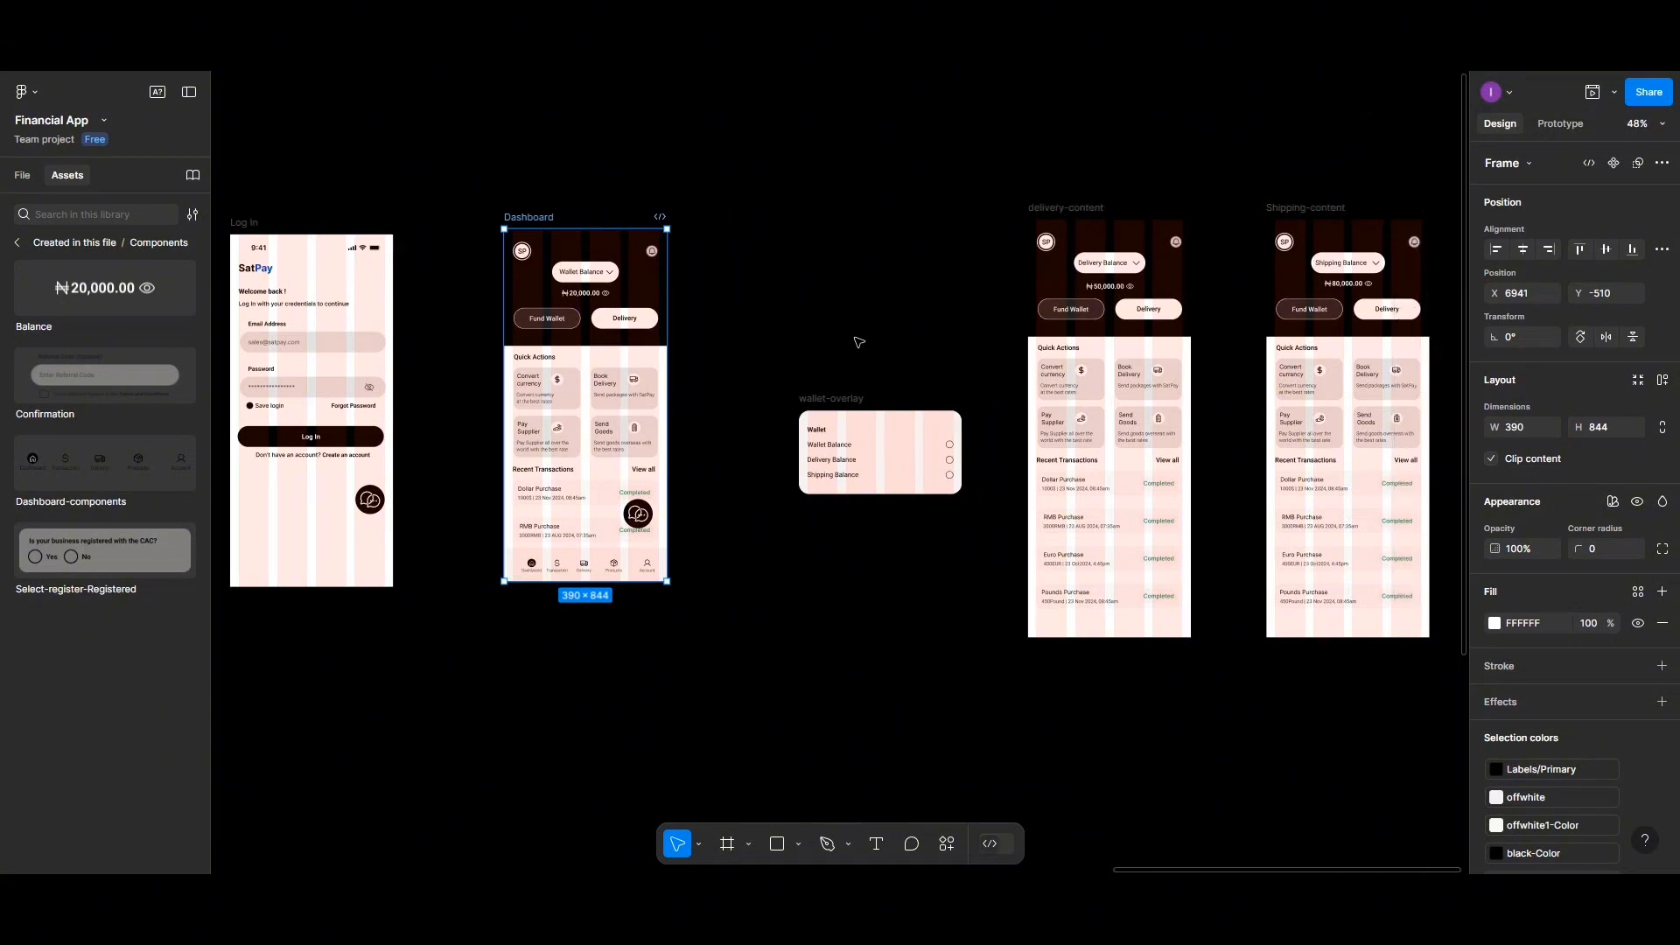
scroll(858, 342, right, 3)
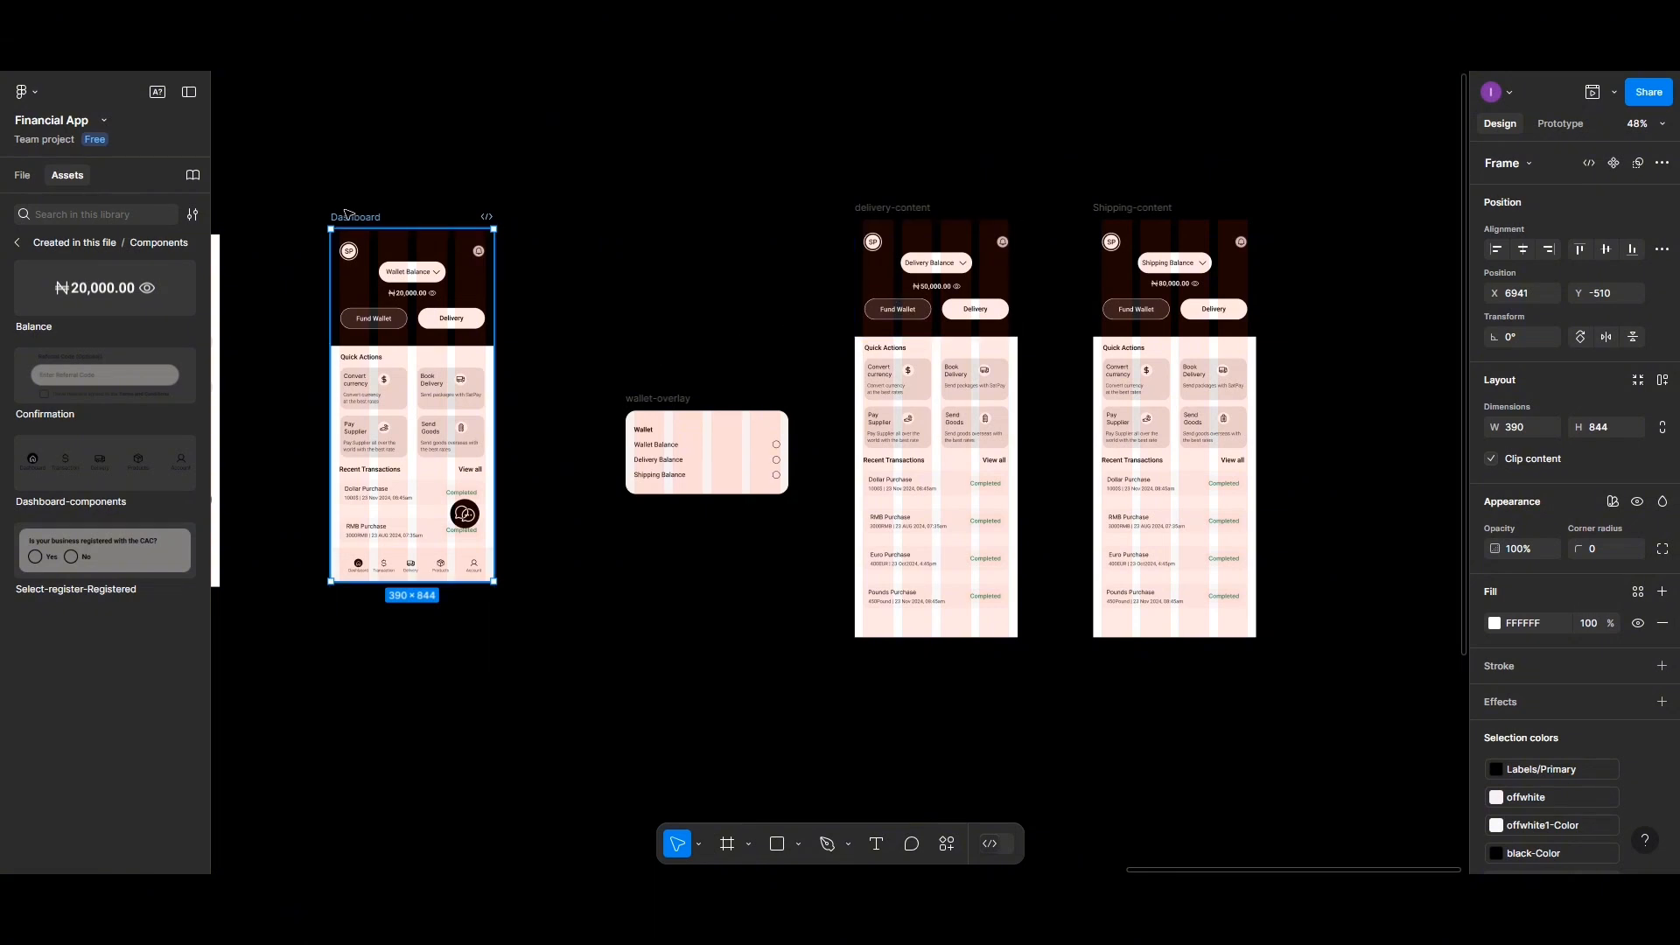
drag(348, 218, 594, 225)
click(615, 289)
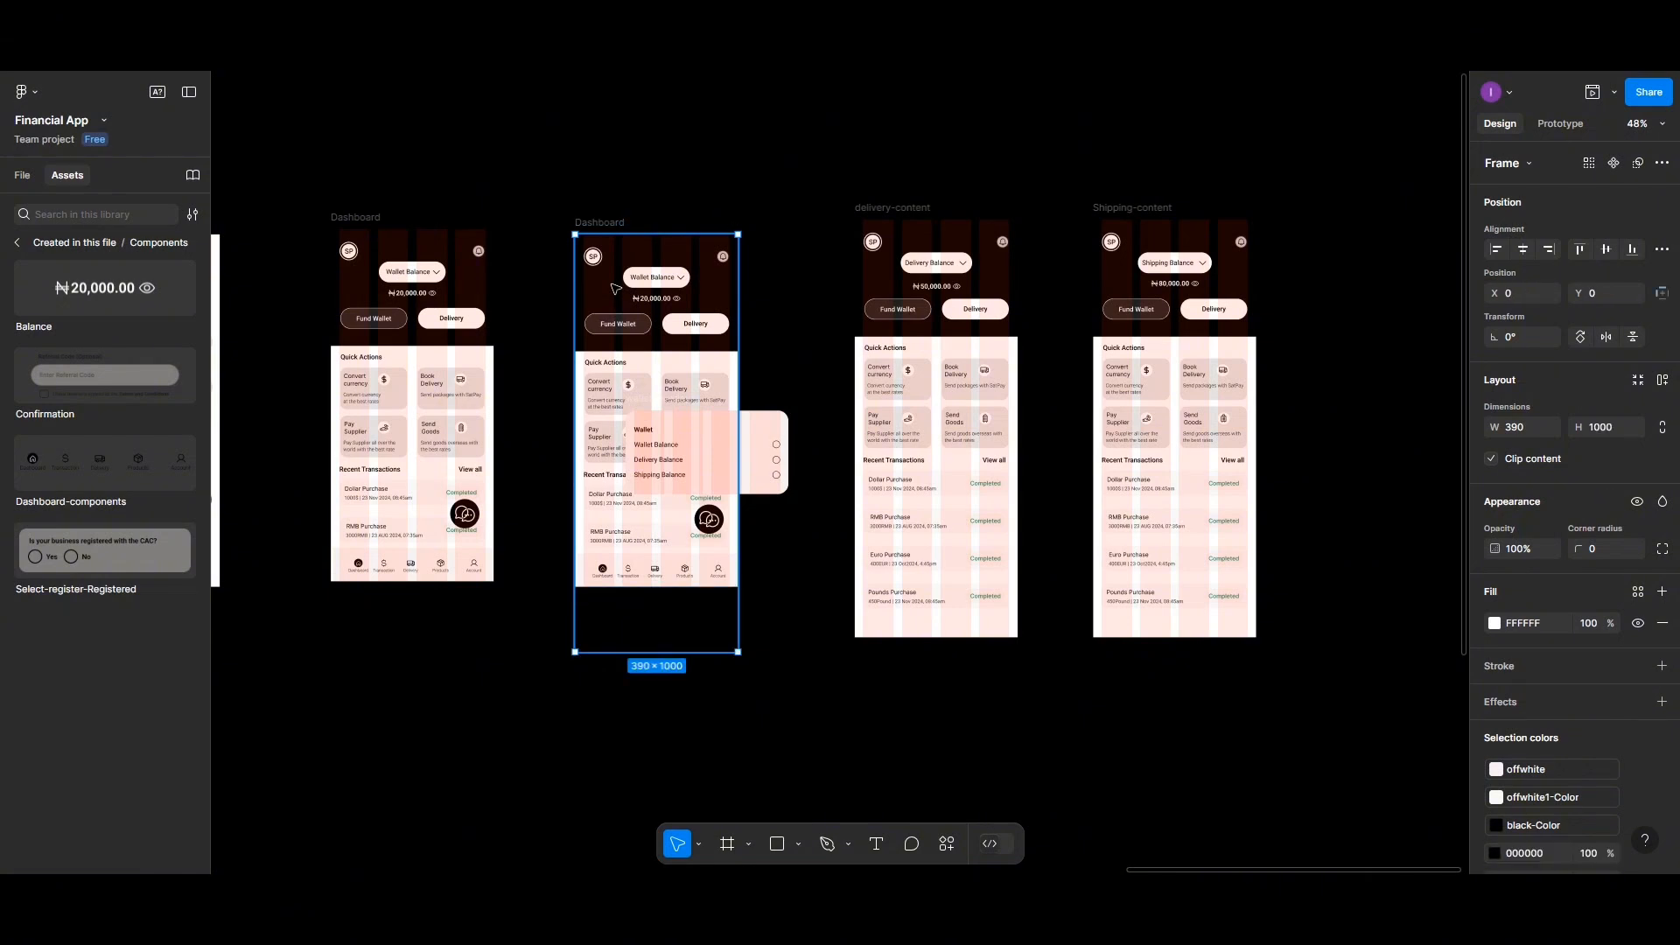
drag(616, 289, 725, 667)
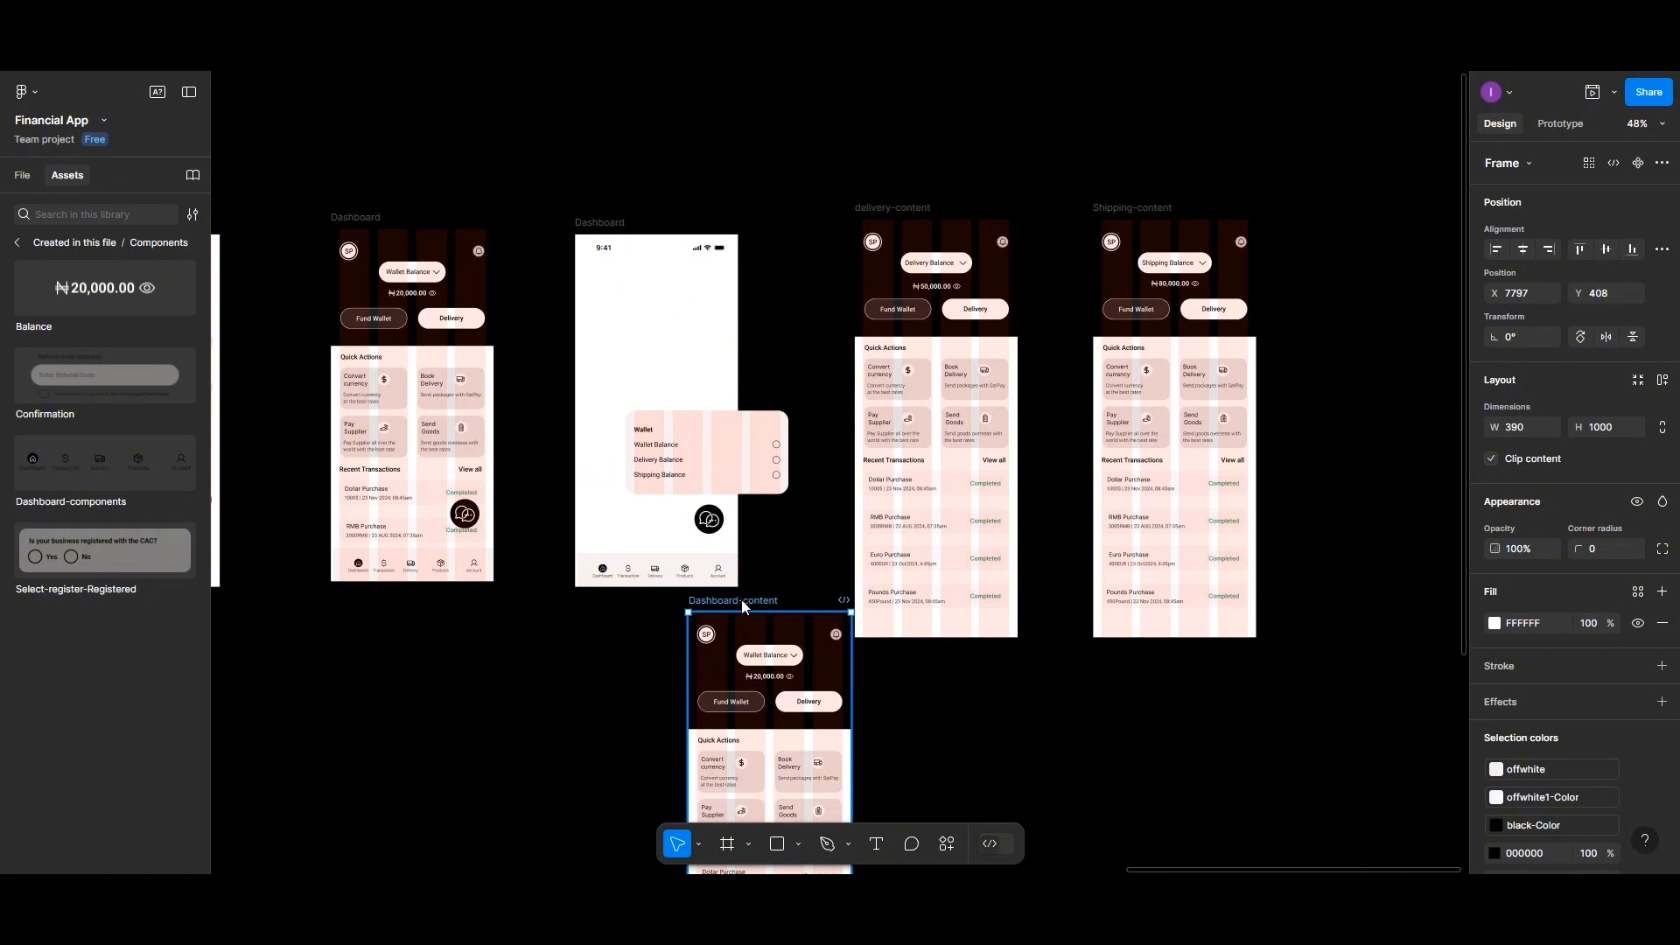
key(Delete)
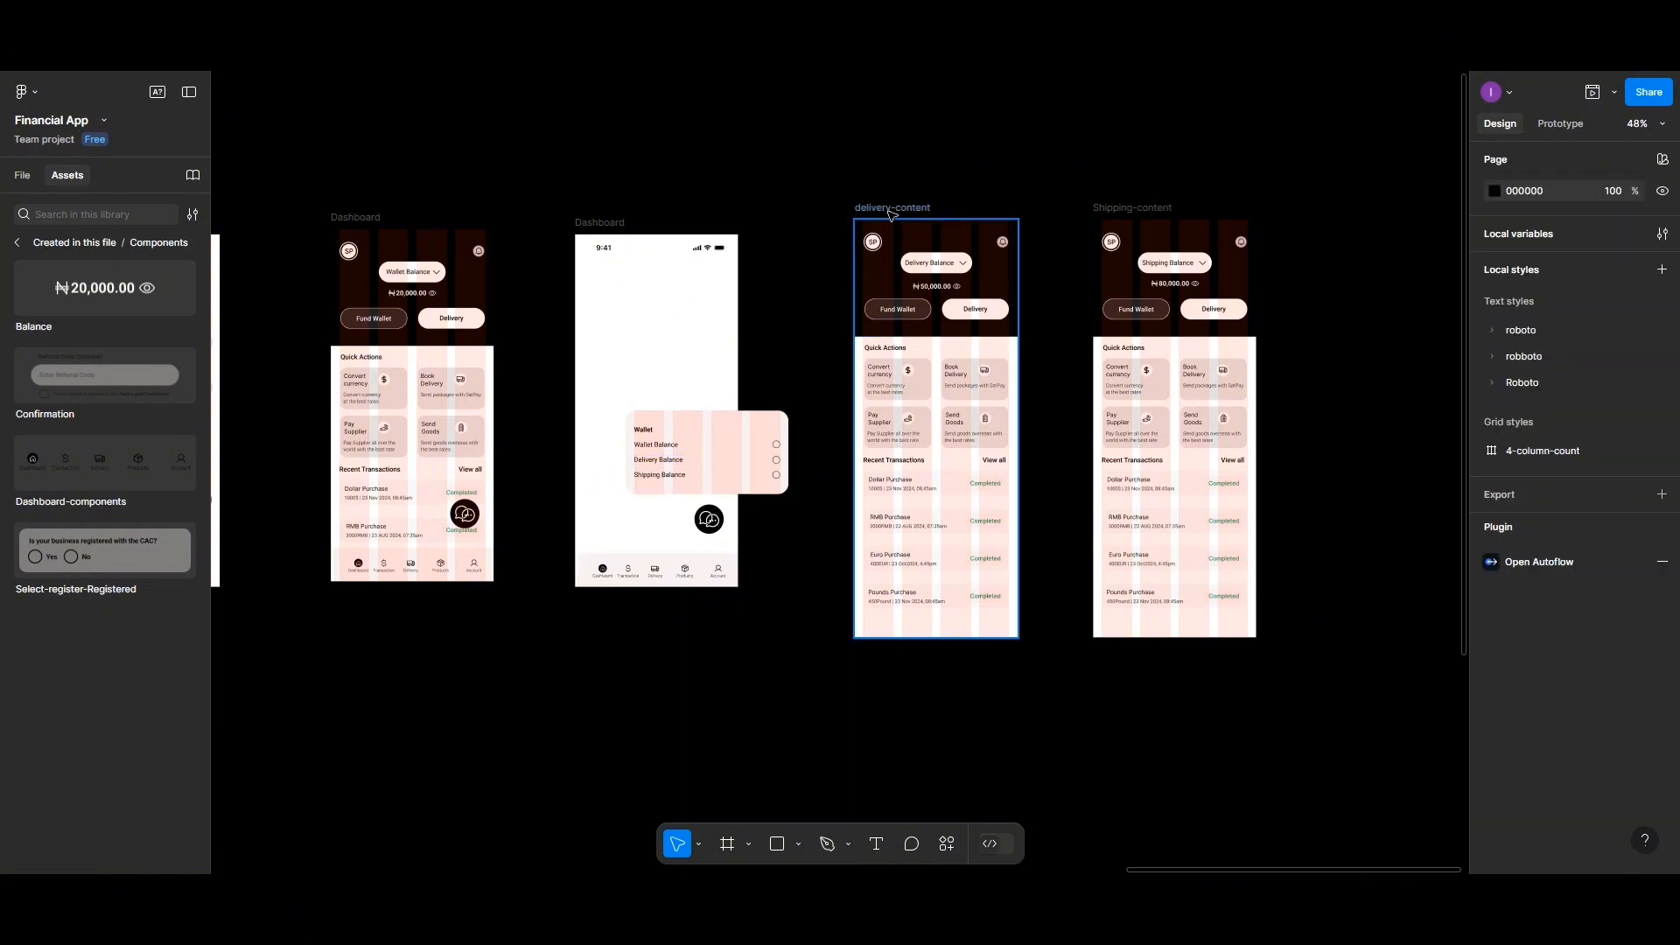
Place the Shipping-content frame inside a new copy of the blank Dashboard, aligned to its top-left corner
click(613, 226)
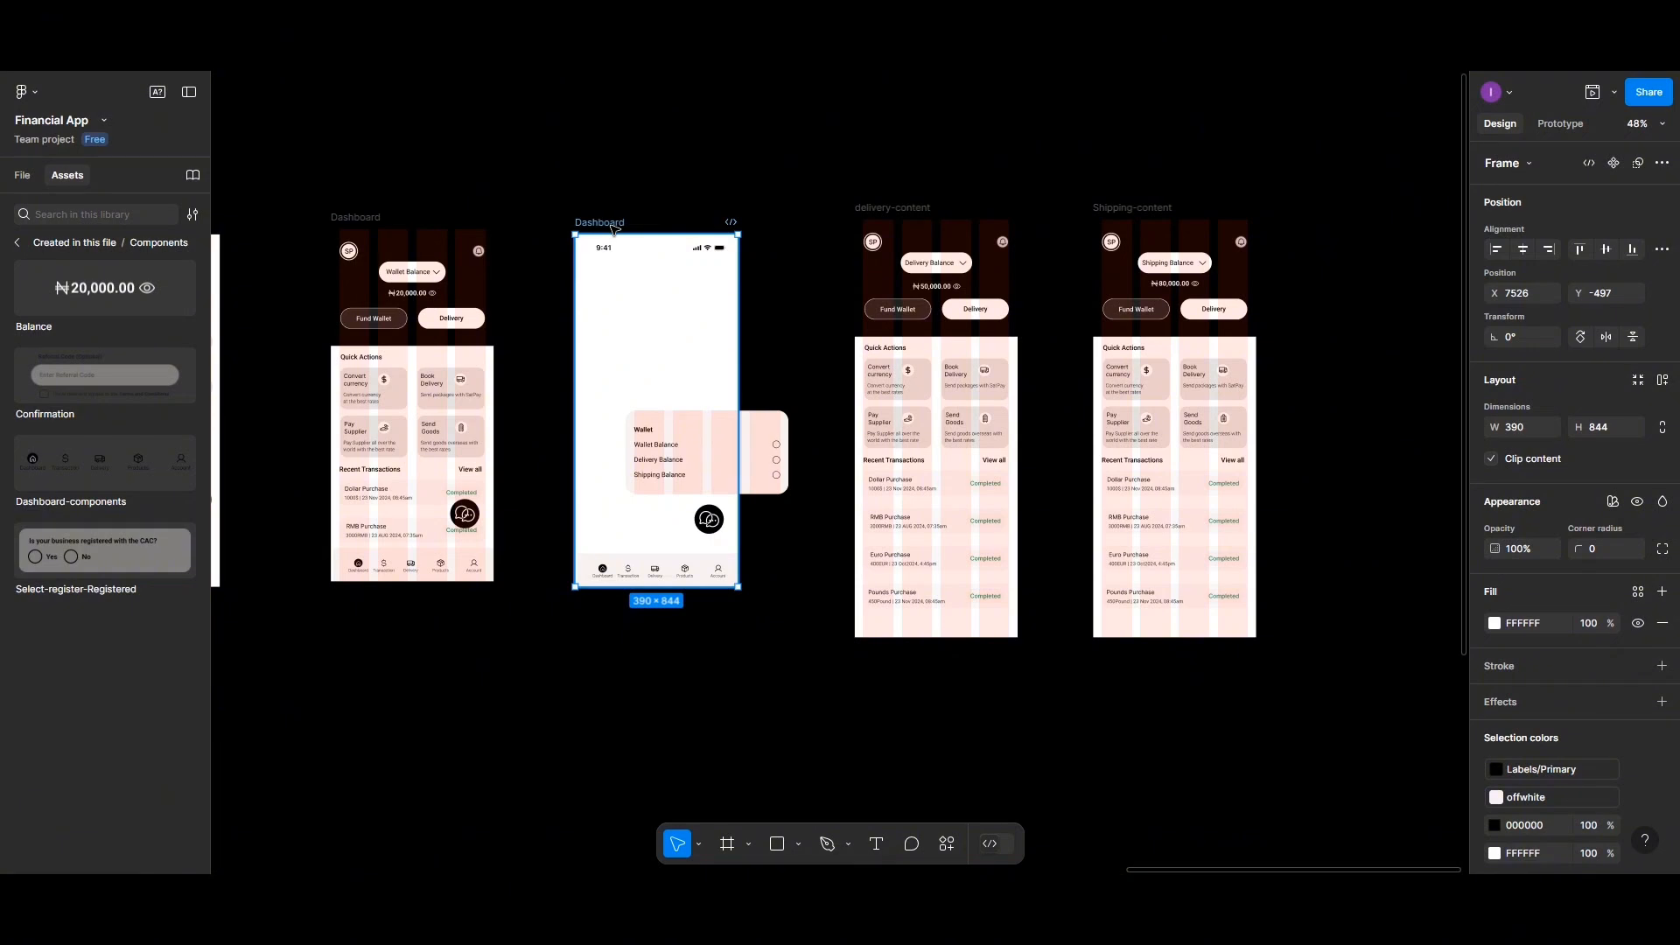
drag(612, 226, 1312, 196)
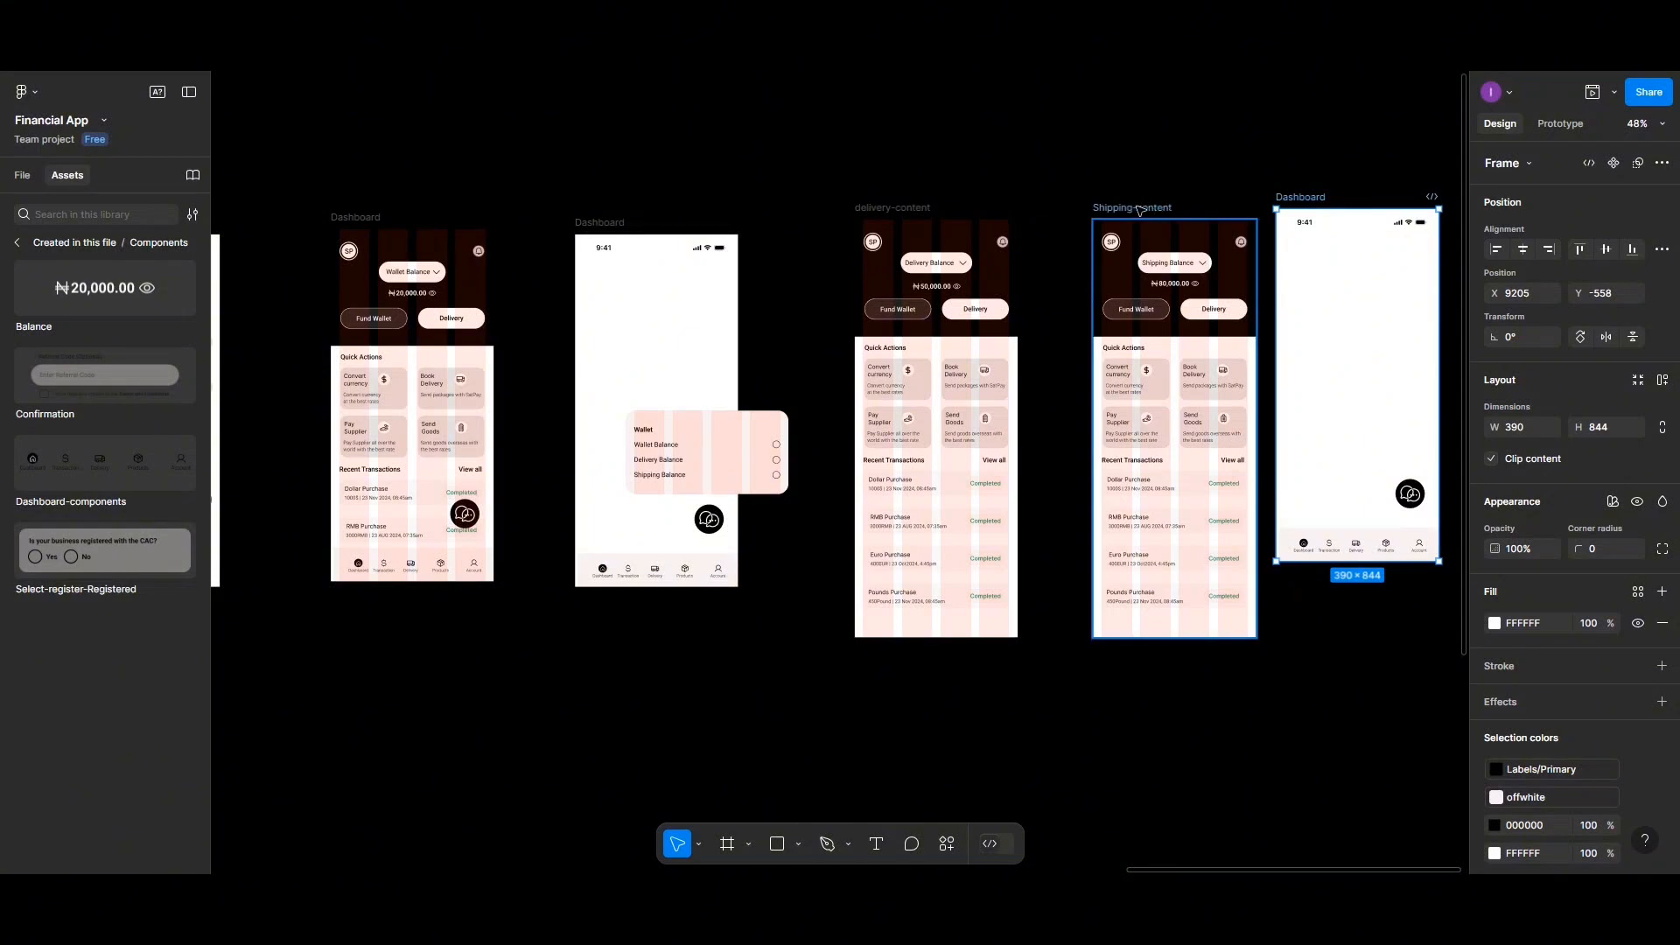
drag(1139, 210, 1310, 227)
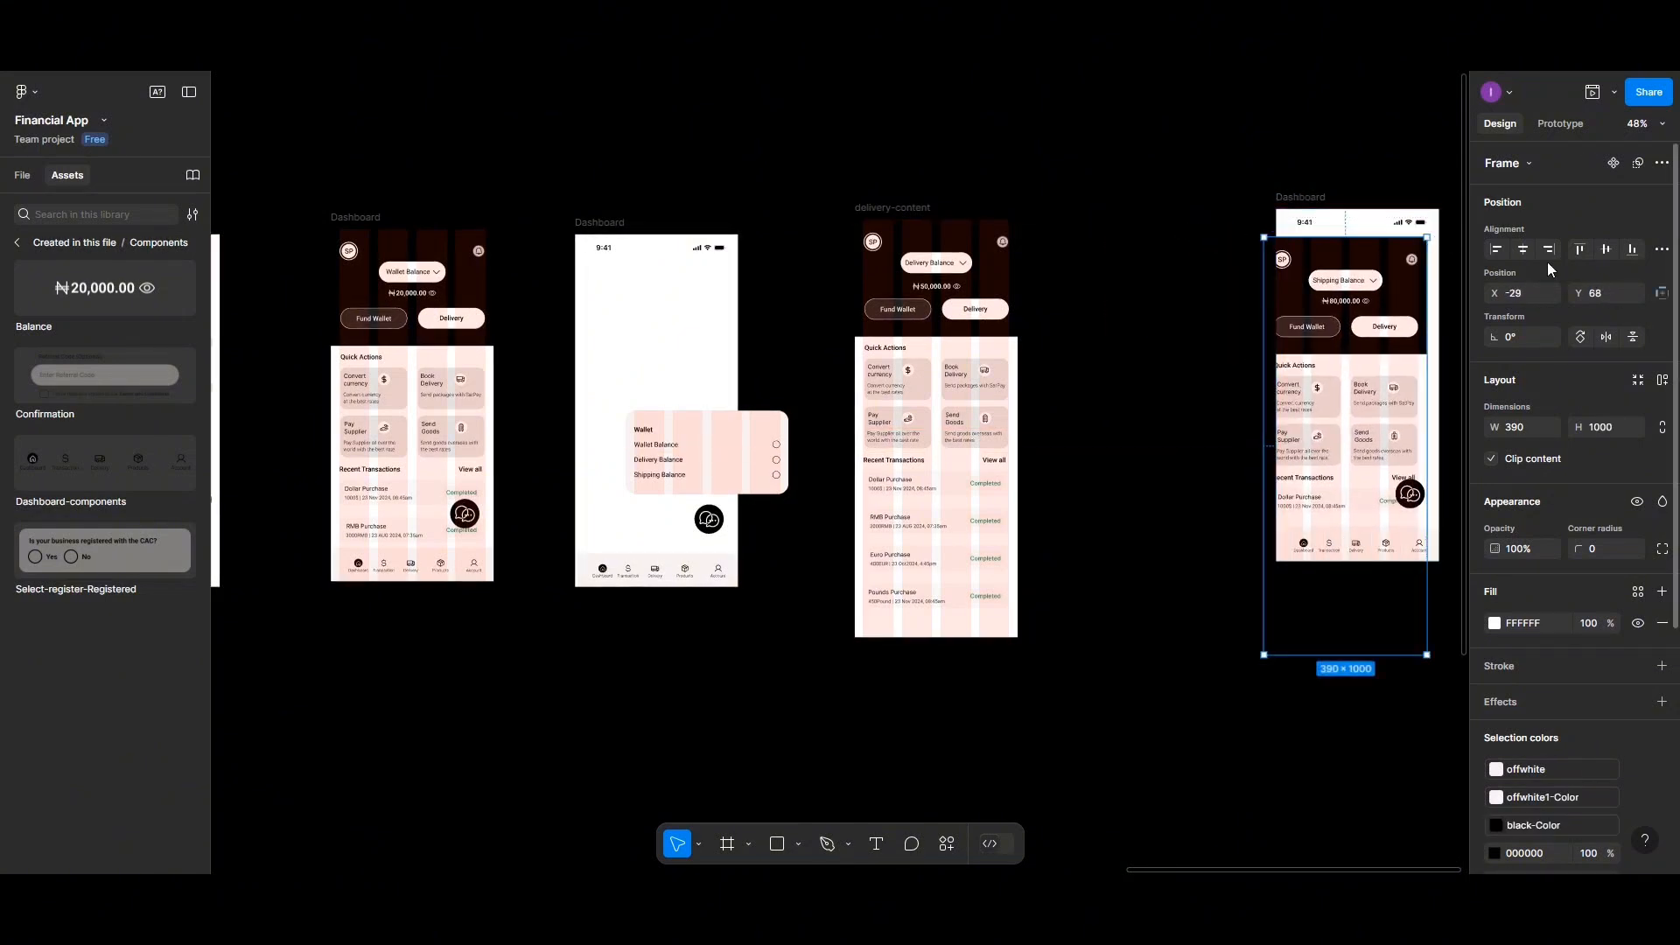
click(1586, 250)
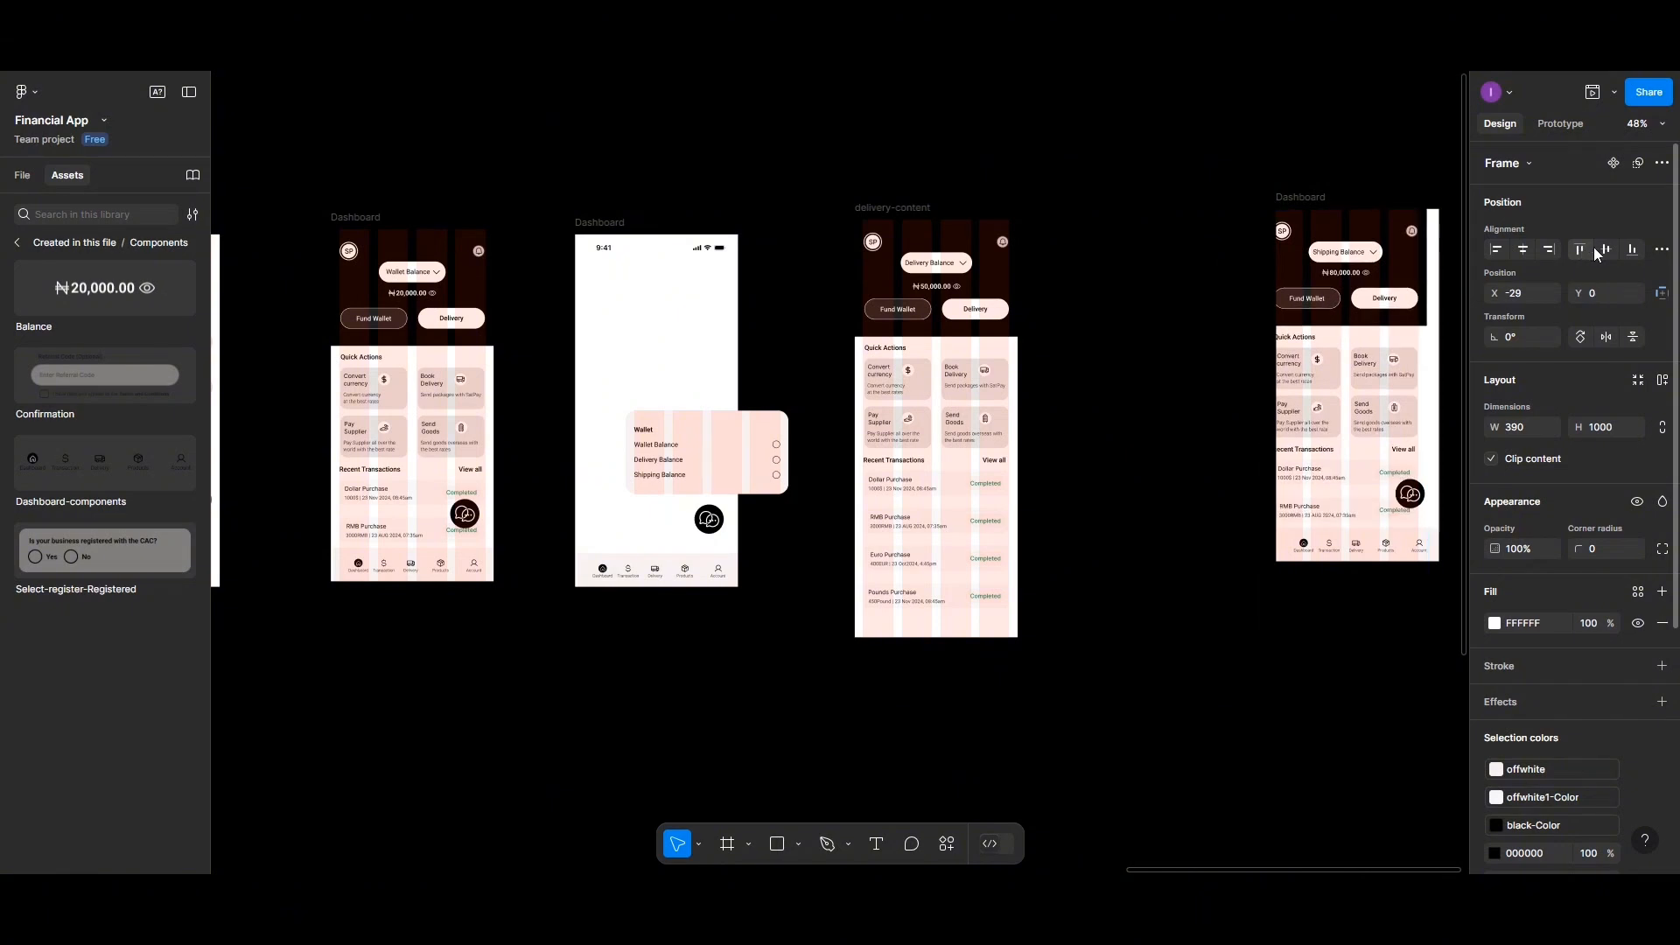
click(1496, 250)
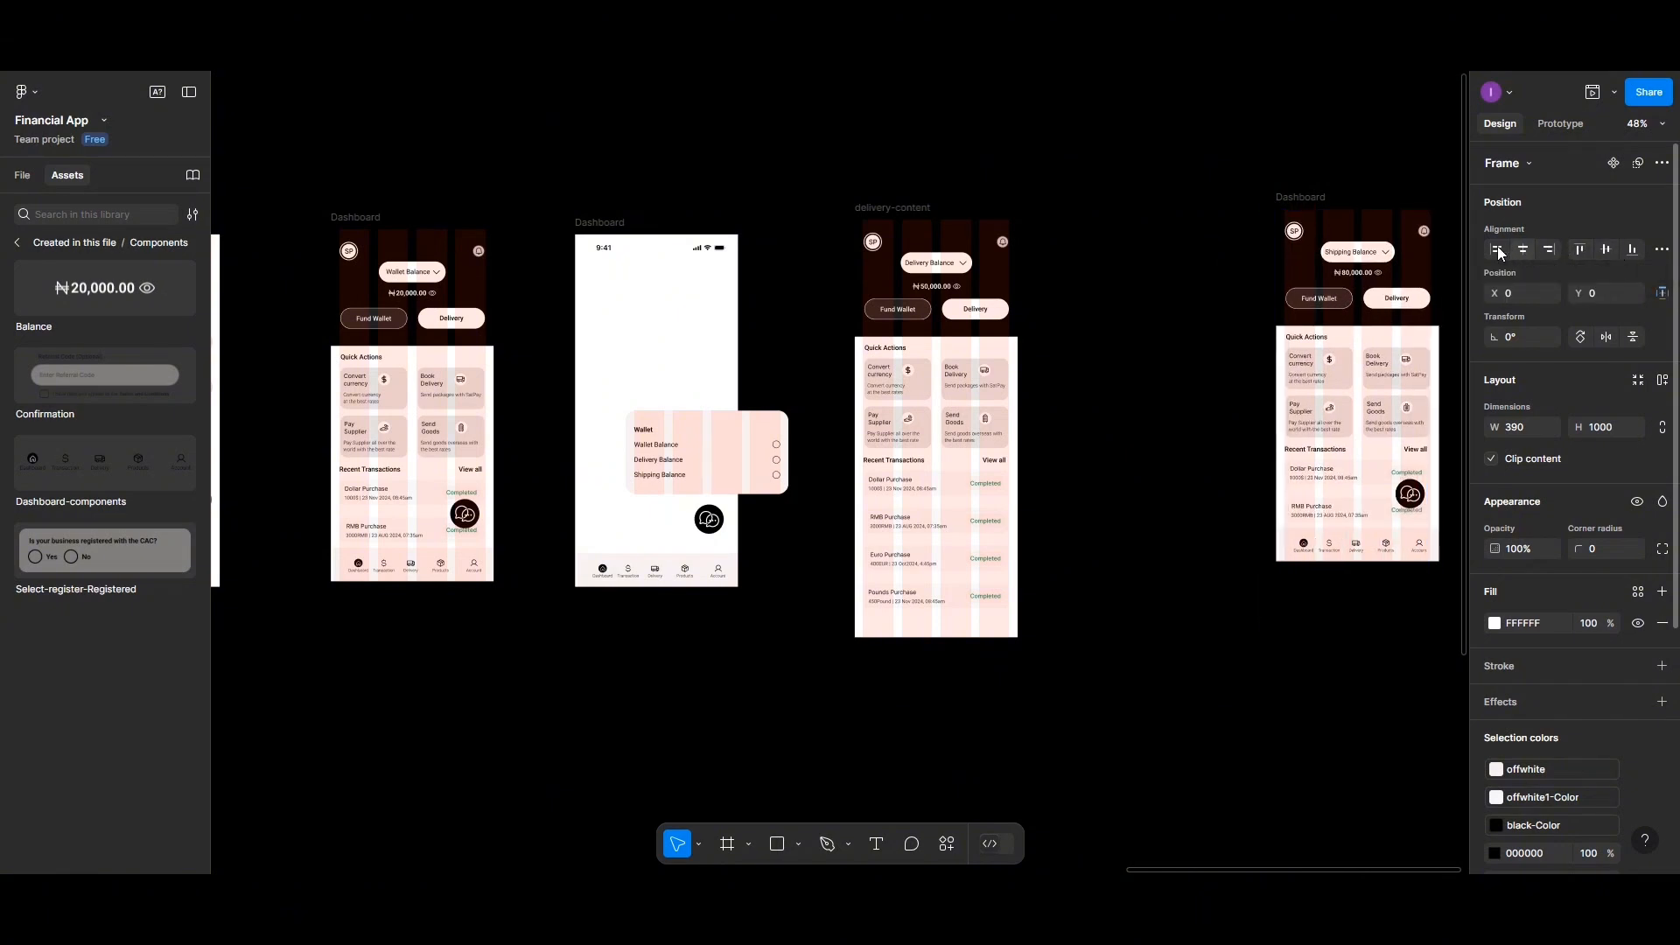
Move the other blank Dashboard beside delivery-content and nest the delivery-content frame inside it
drag(644, 229, 1090, 202)
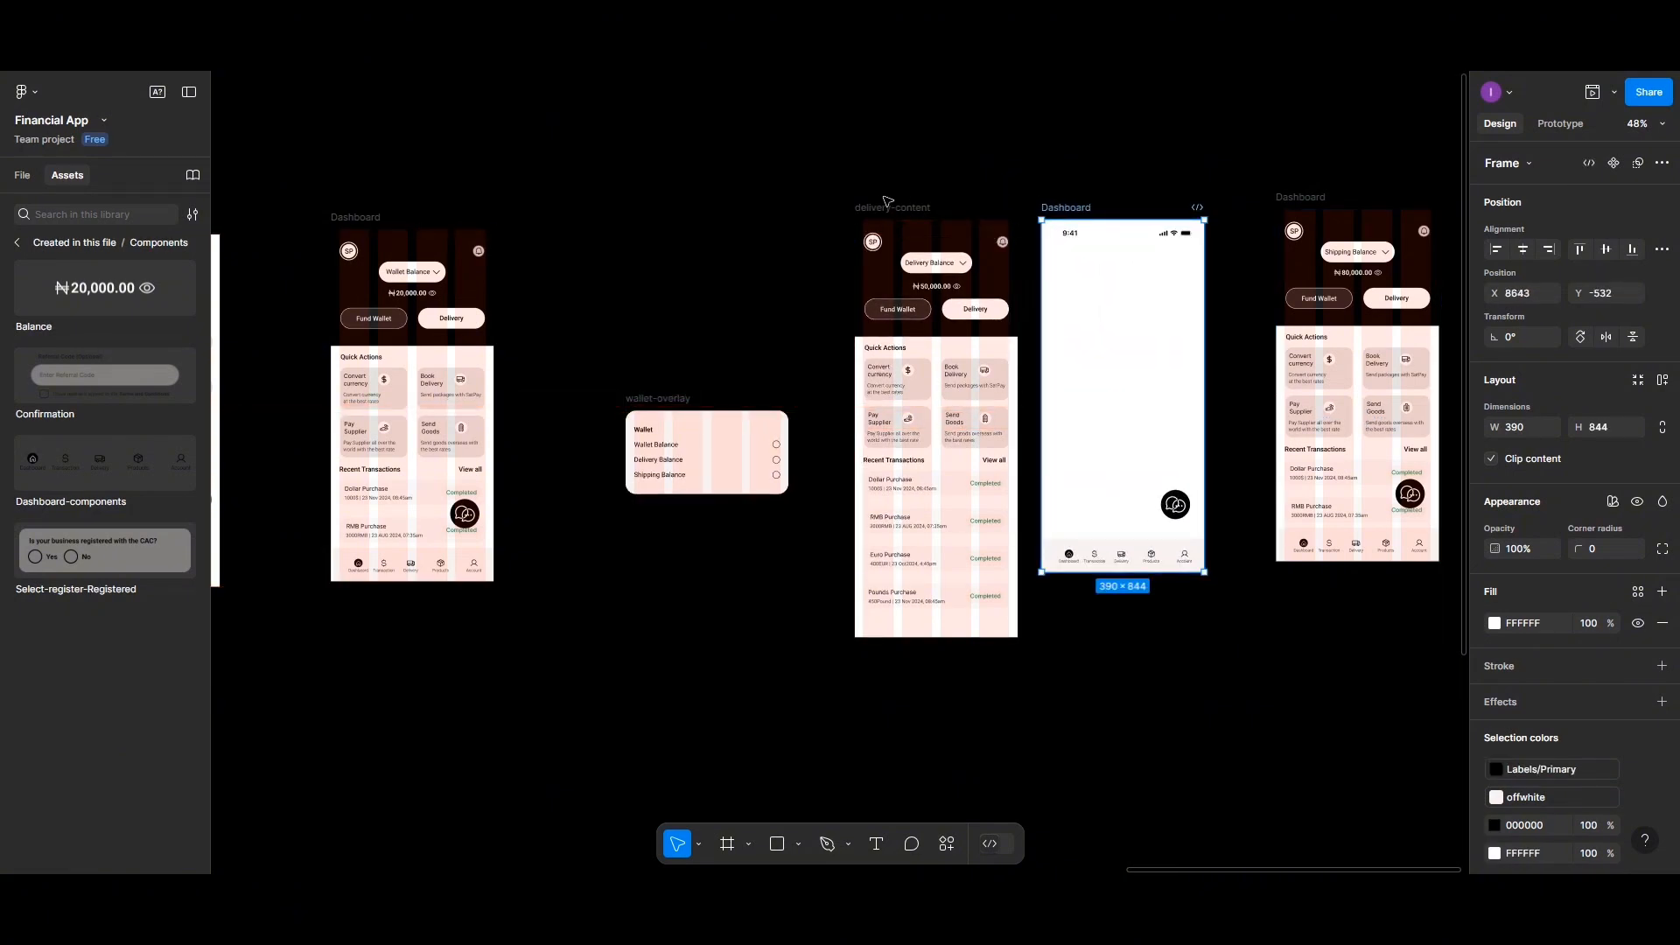
drag(914, 211, 1070, 249)
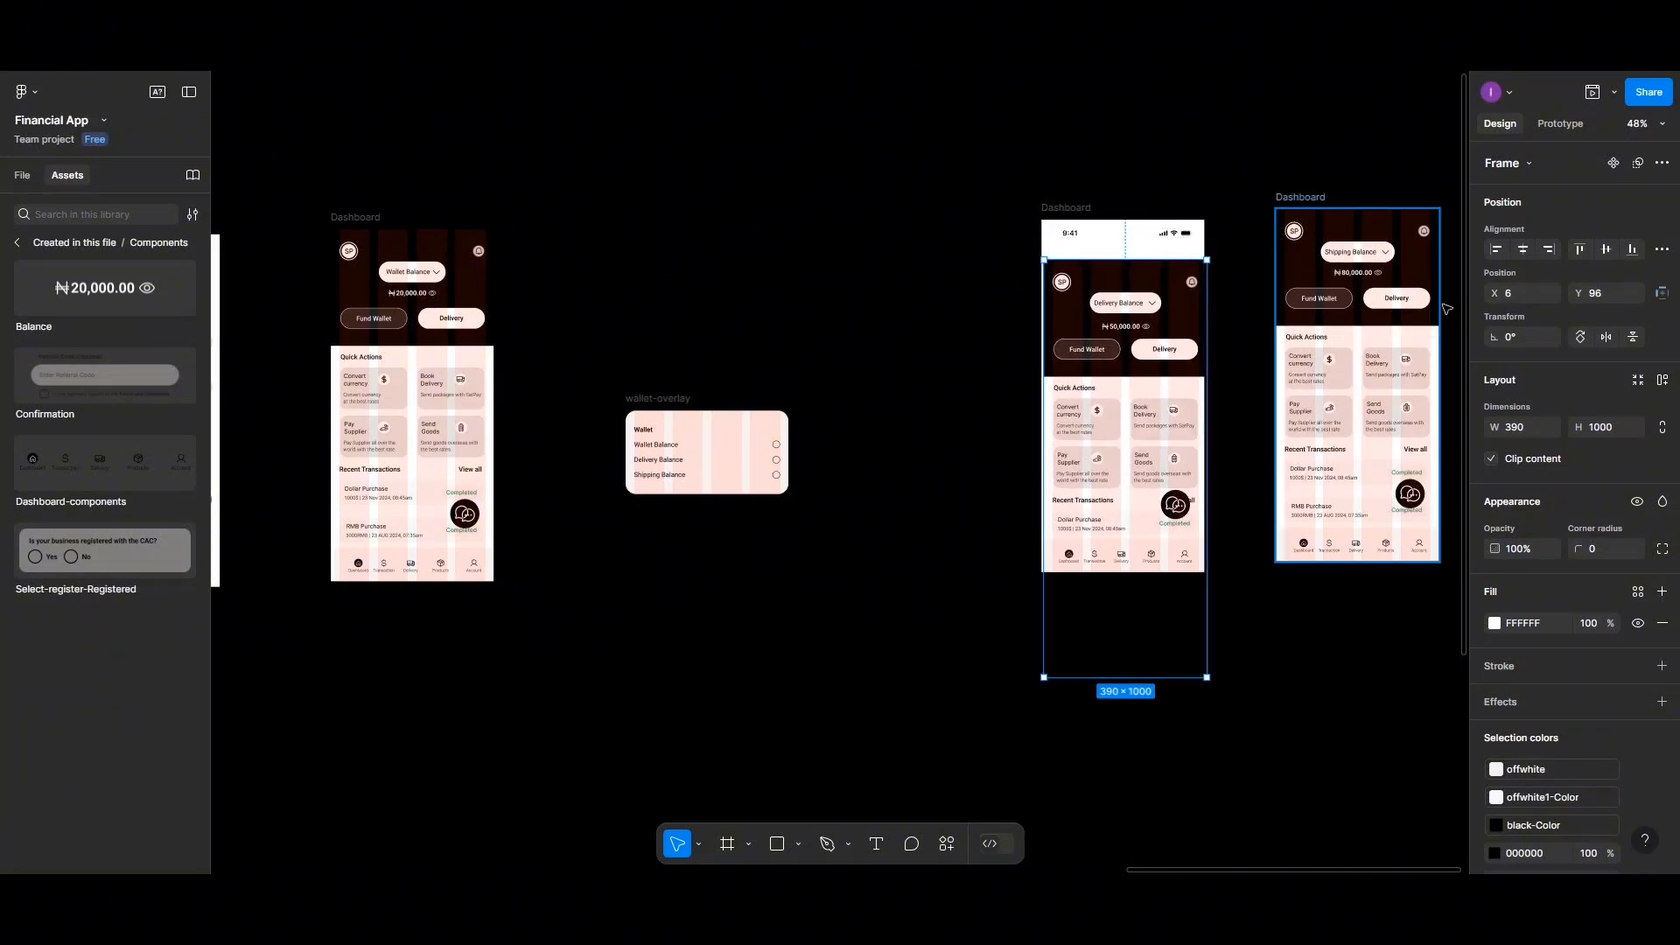
Align the delivery-content frame to the top-left corner of its Dashboard frame and bring it to the front
click(1518, 252)
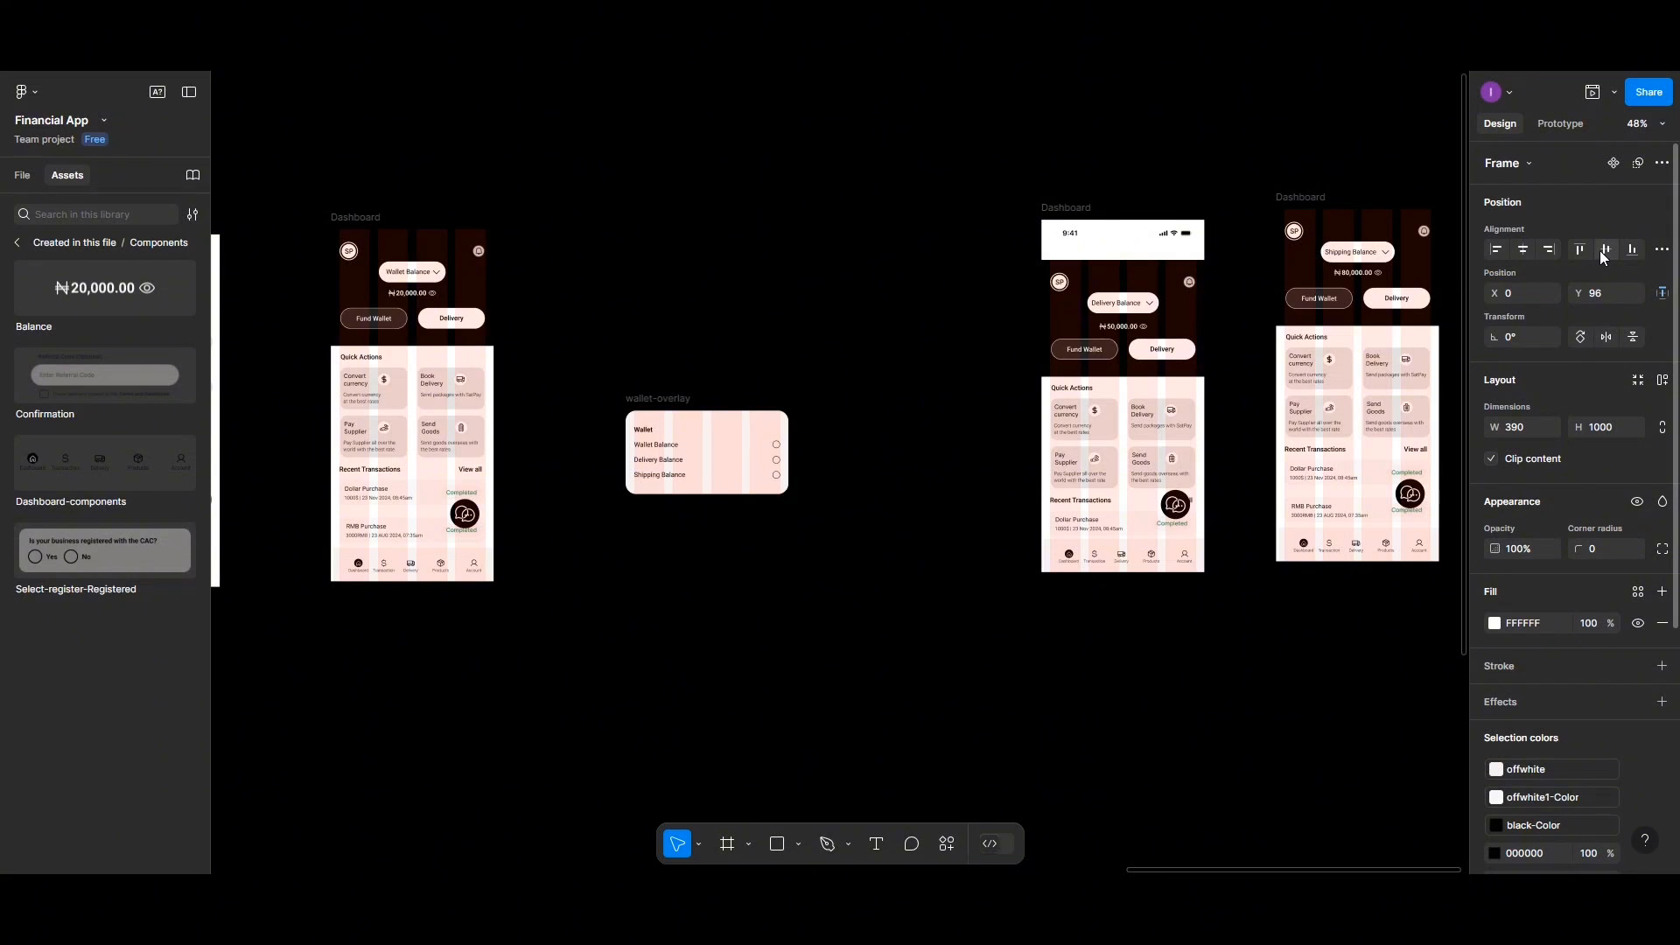
click(1602, 251)
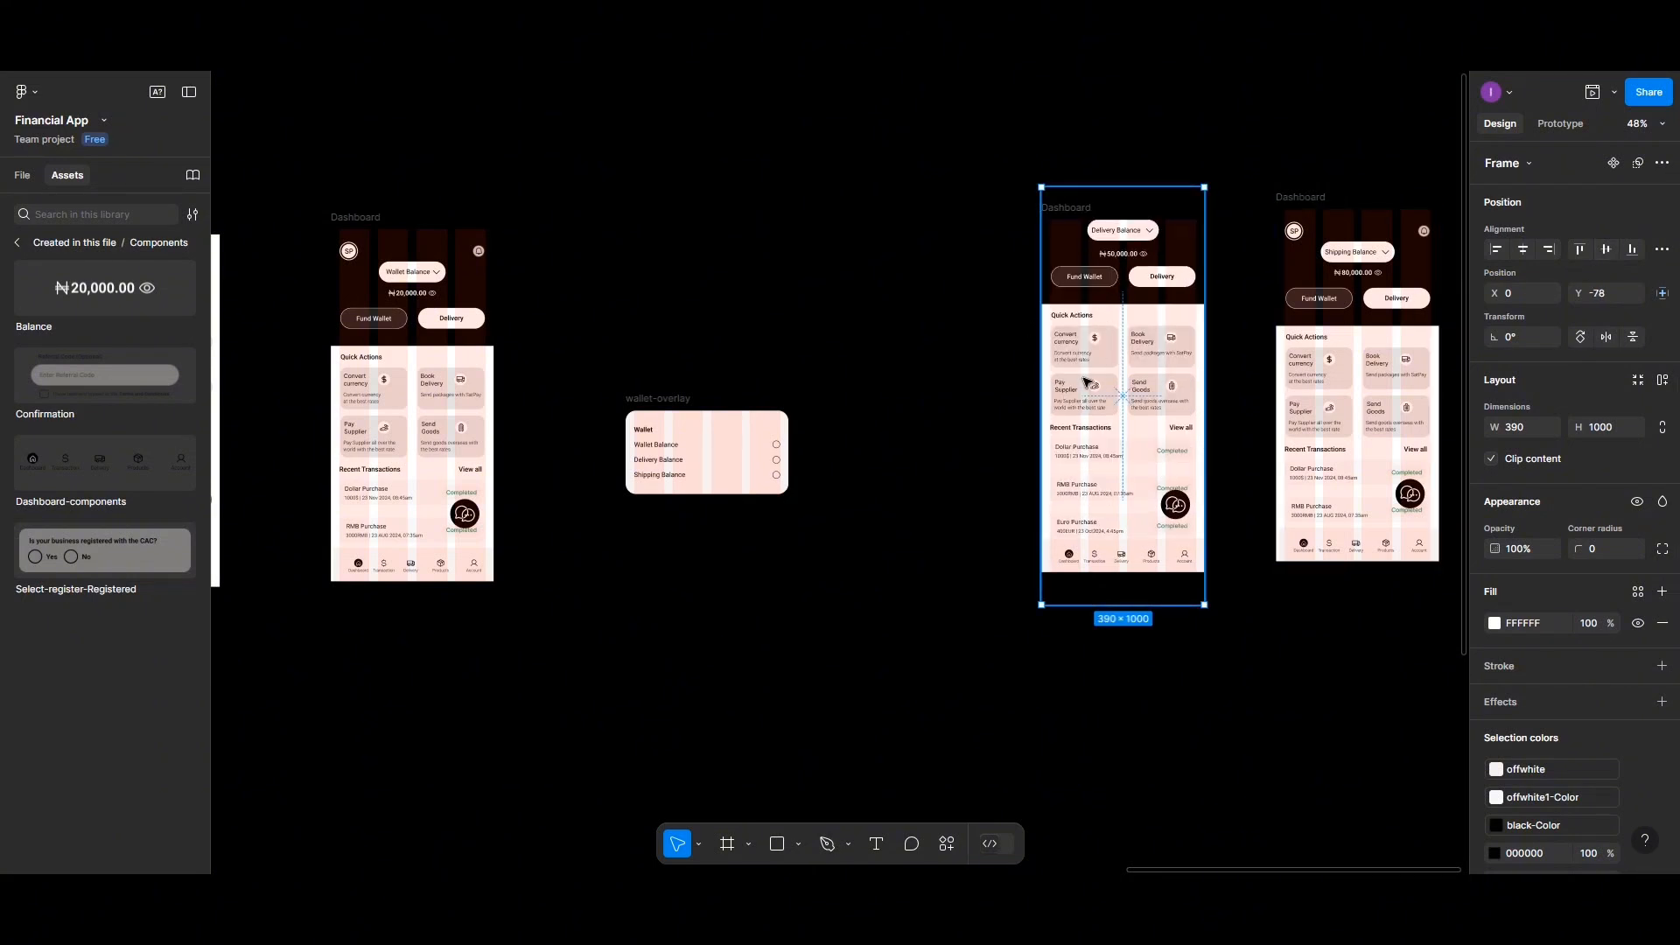
right_click(1083, 458)
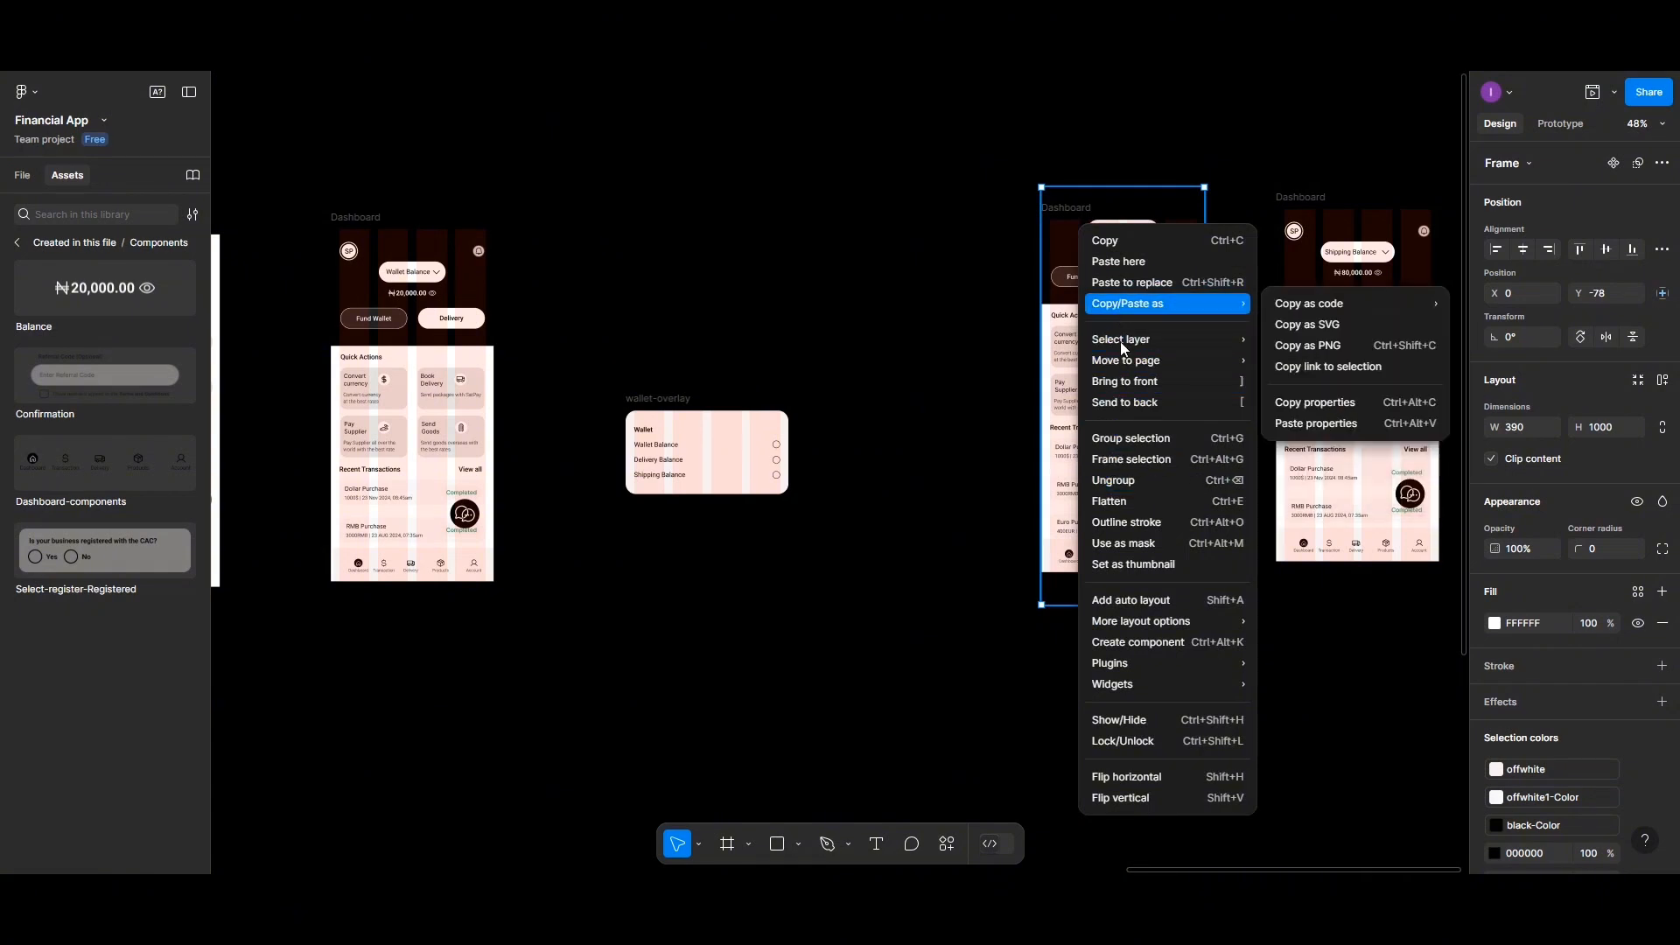
click(1125, 382)
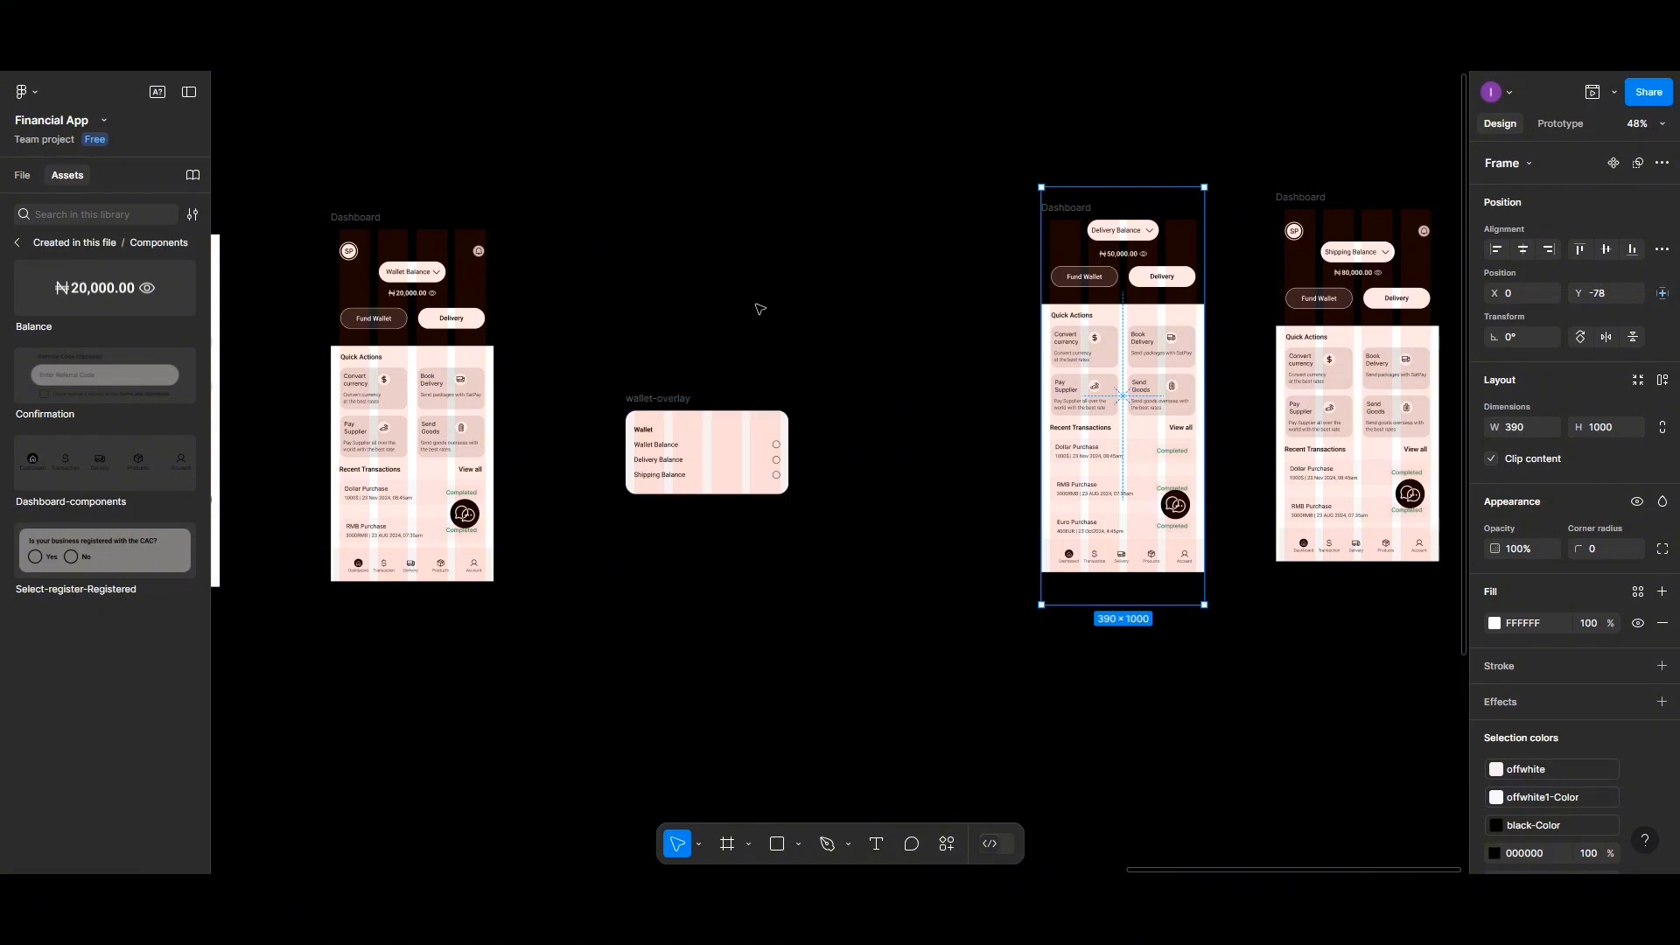
scroll(760, 403, up, 3)
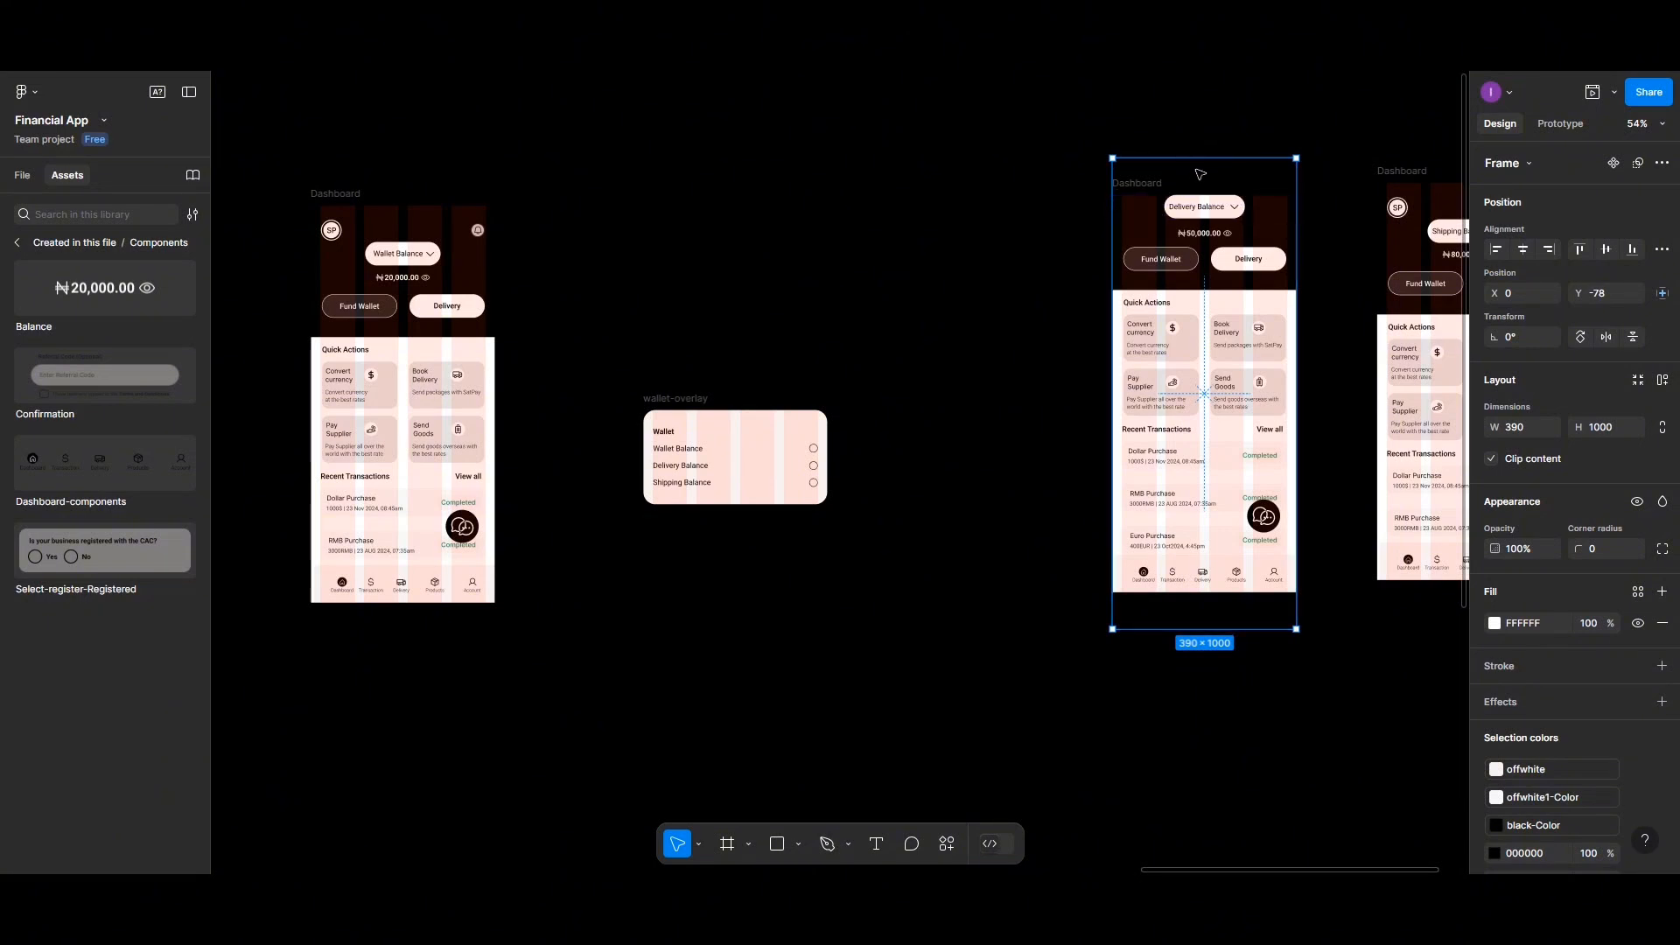
click(1582, 253)
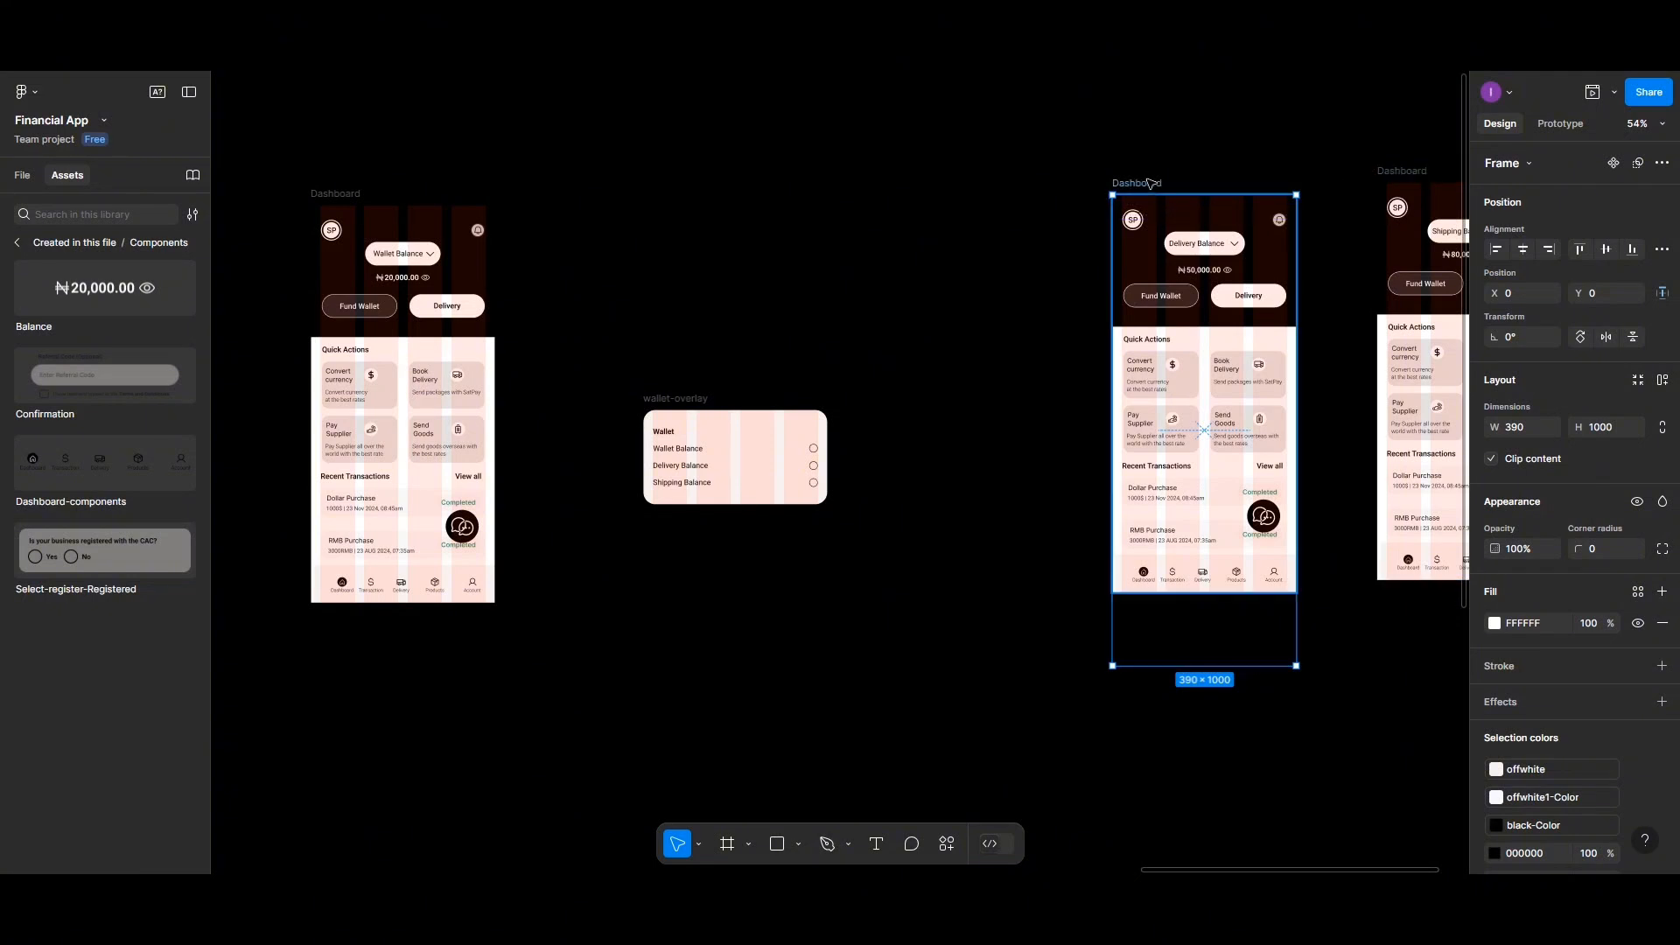
Rearrange the three Dashboard frames into a tidy row beside the wallet-overlay
drag(1151, 183, 942, 218)
drag(1393, 176, 1175, 221)
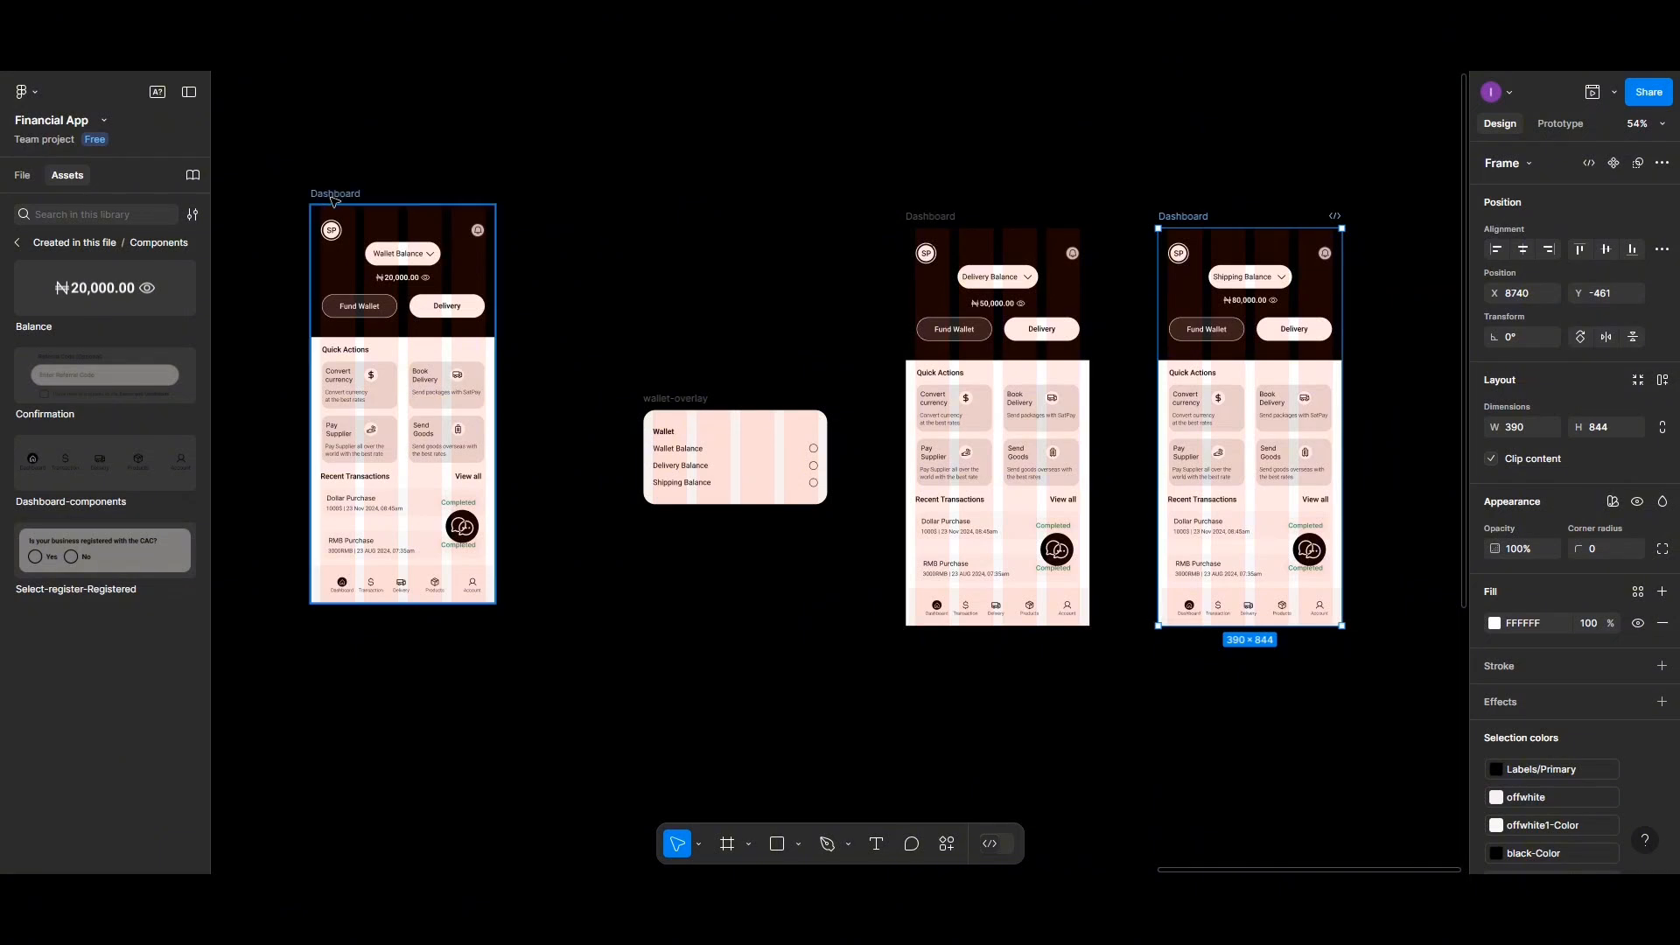
drag(335, 194, 374, 201)
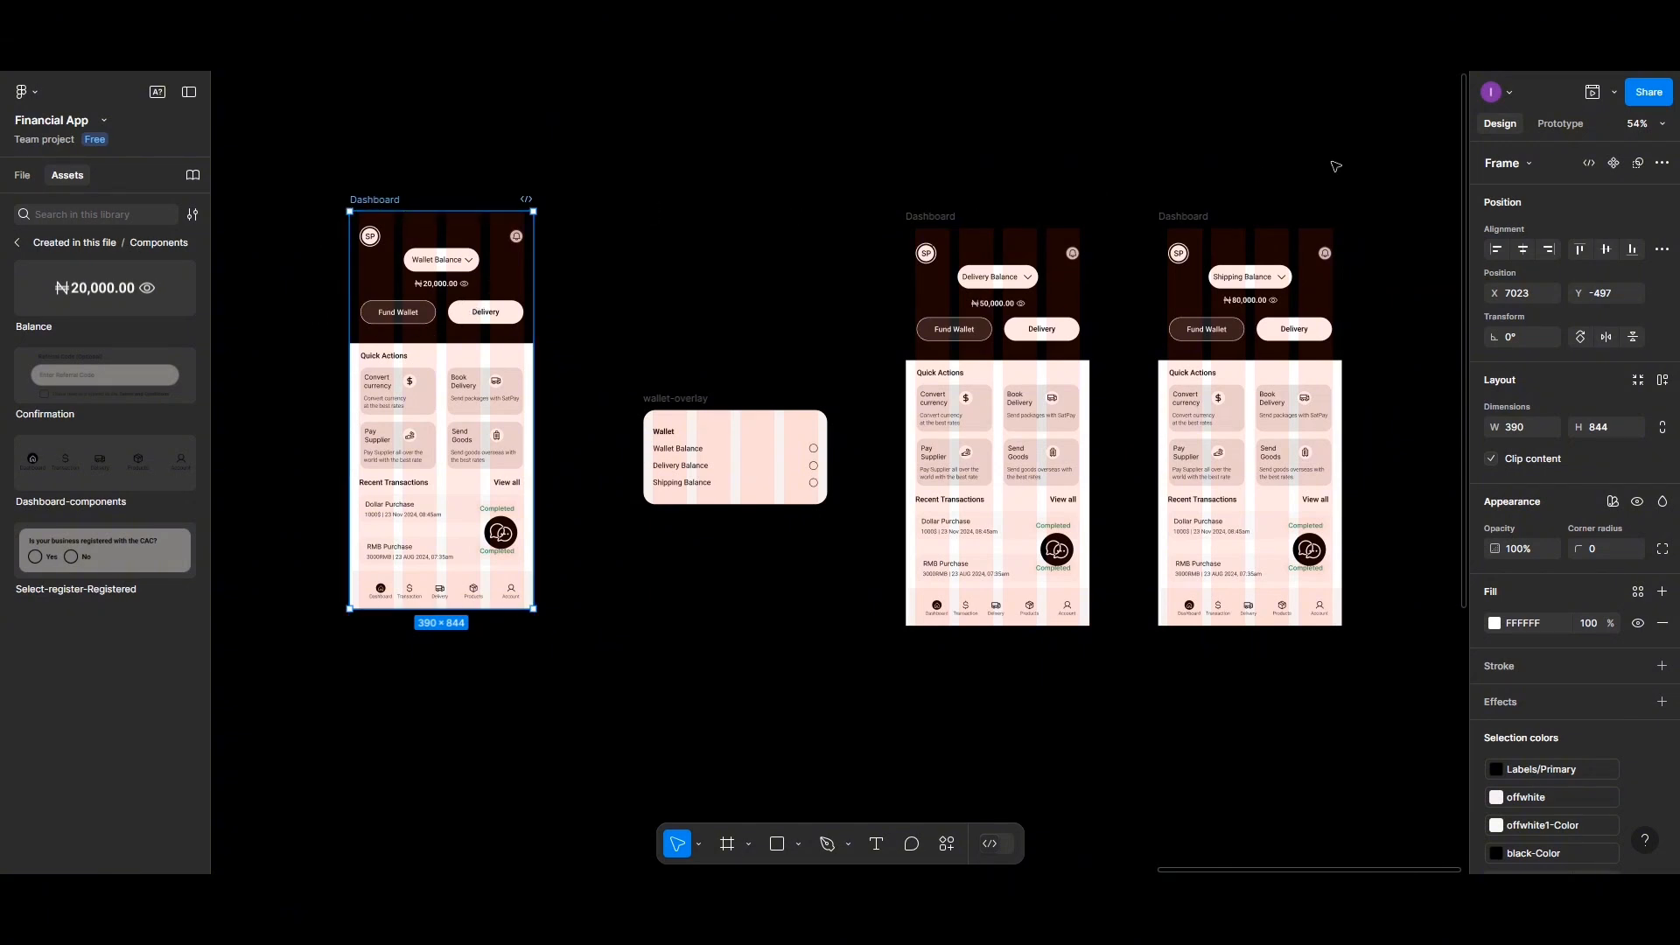
Preview the prototype, switch the wallet dropdown to Delivery Balance and then Shipping Balance, and scroll the resulting screen
click(1591, 92)
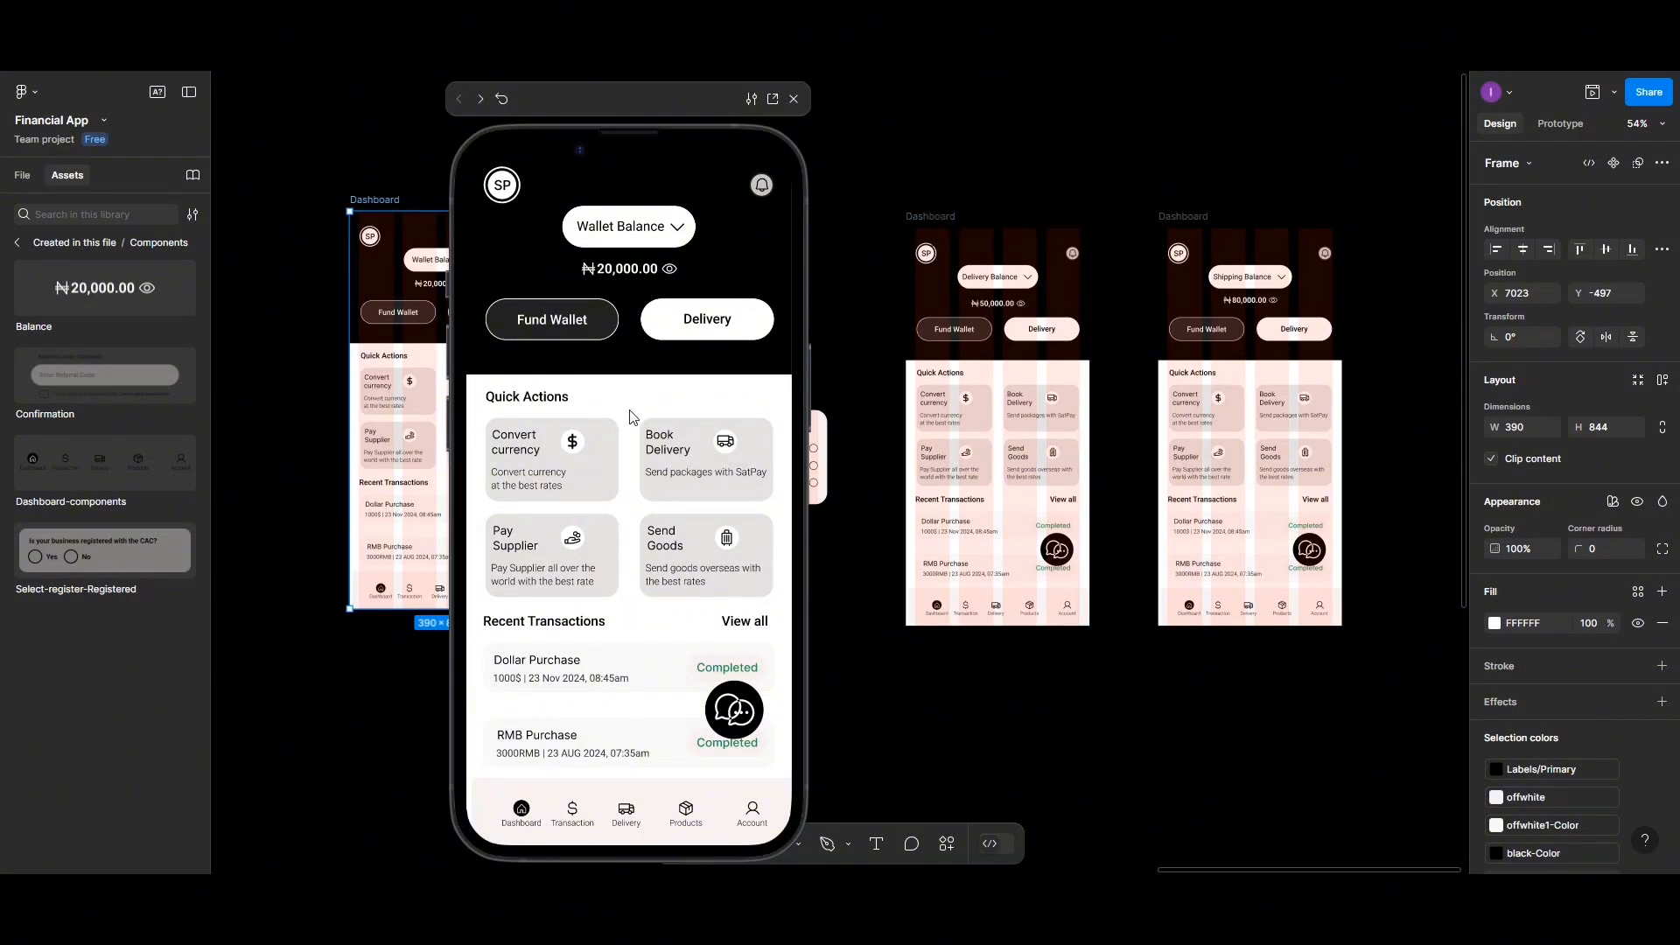
click(680, 233)
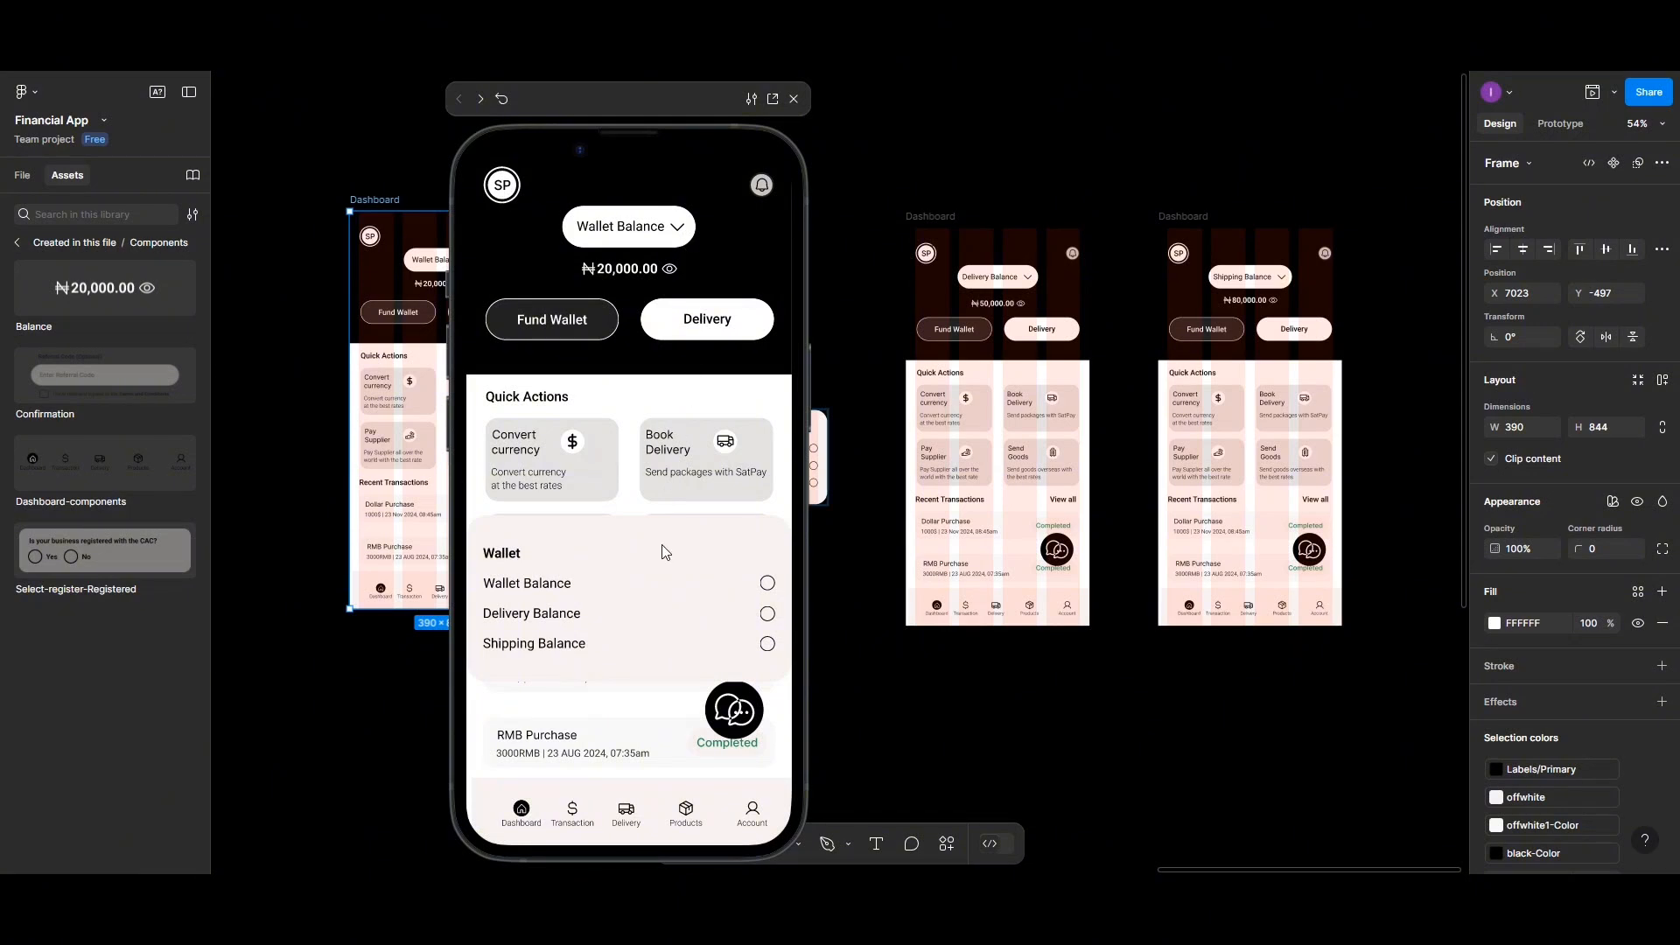
click(765, 610)
click(767, 617)
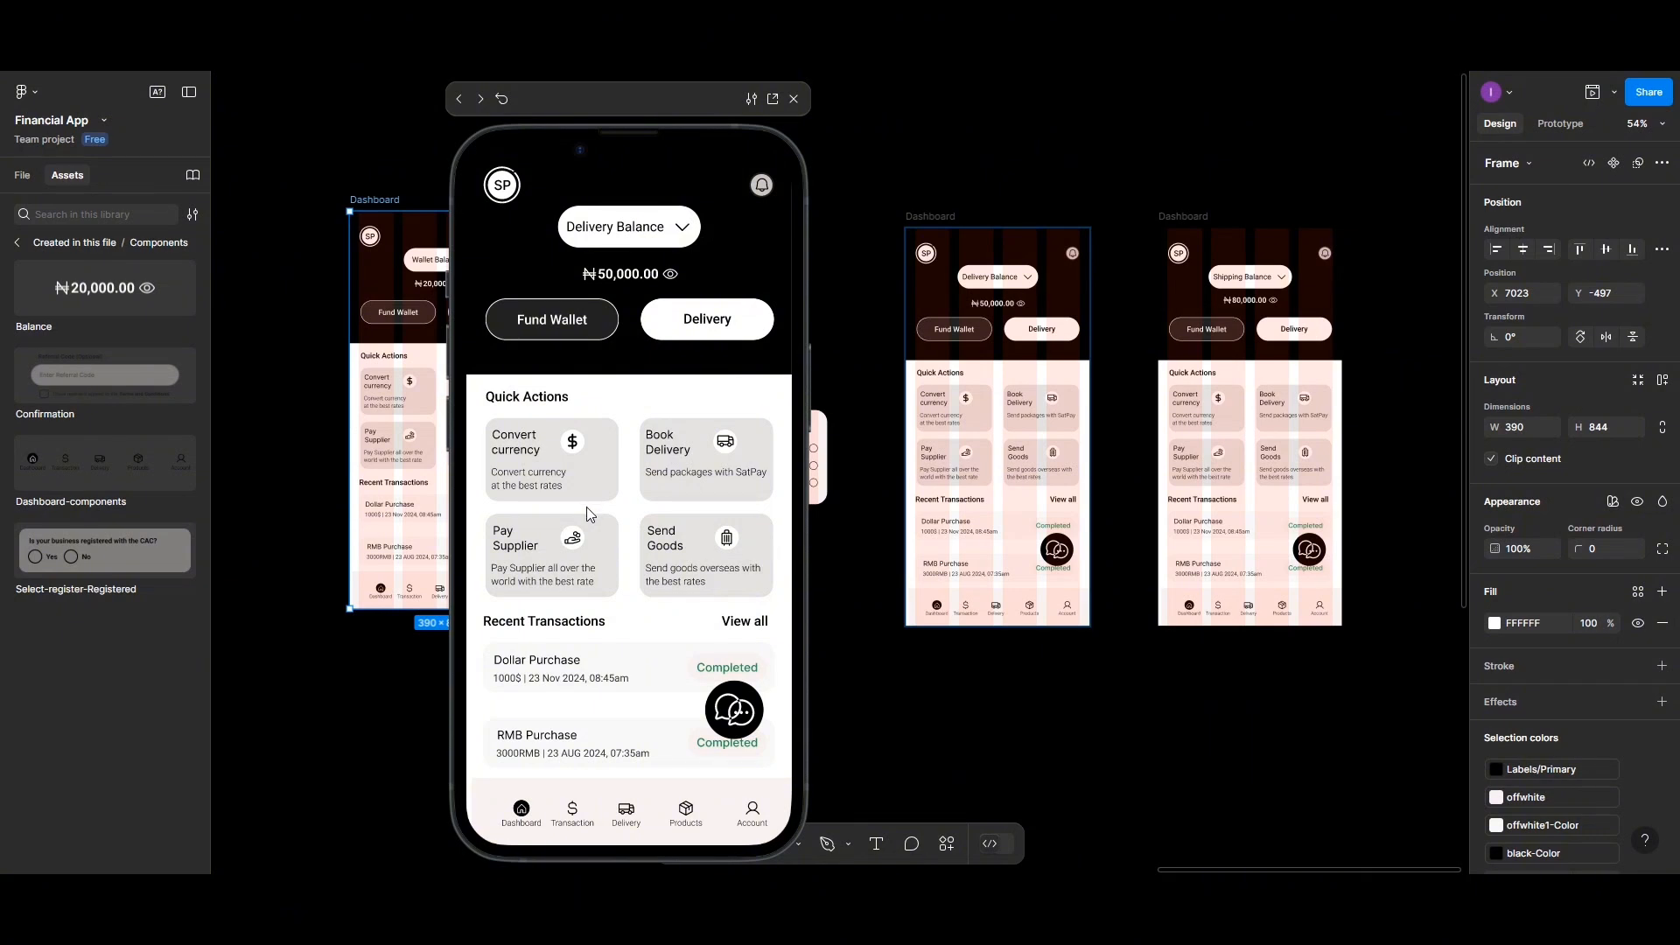
click(677, 234)
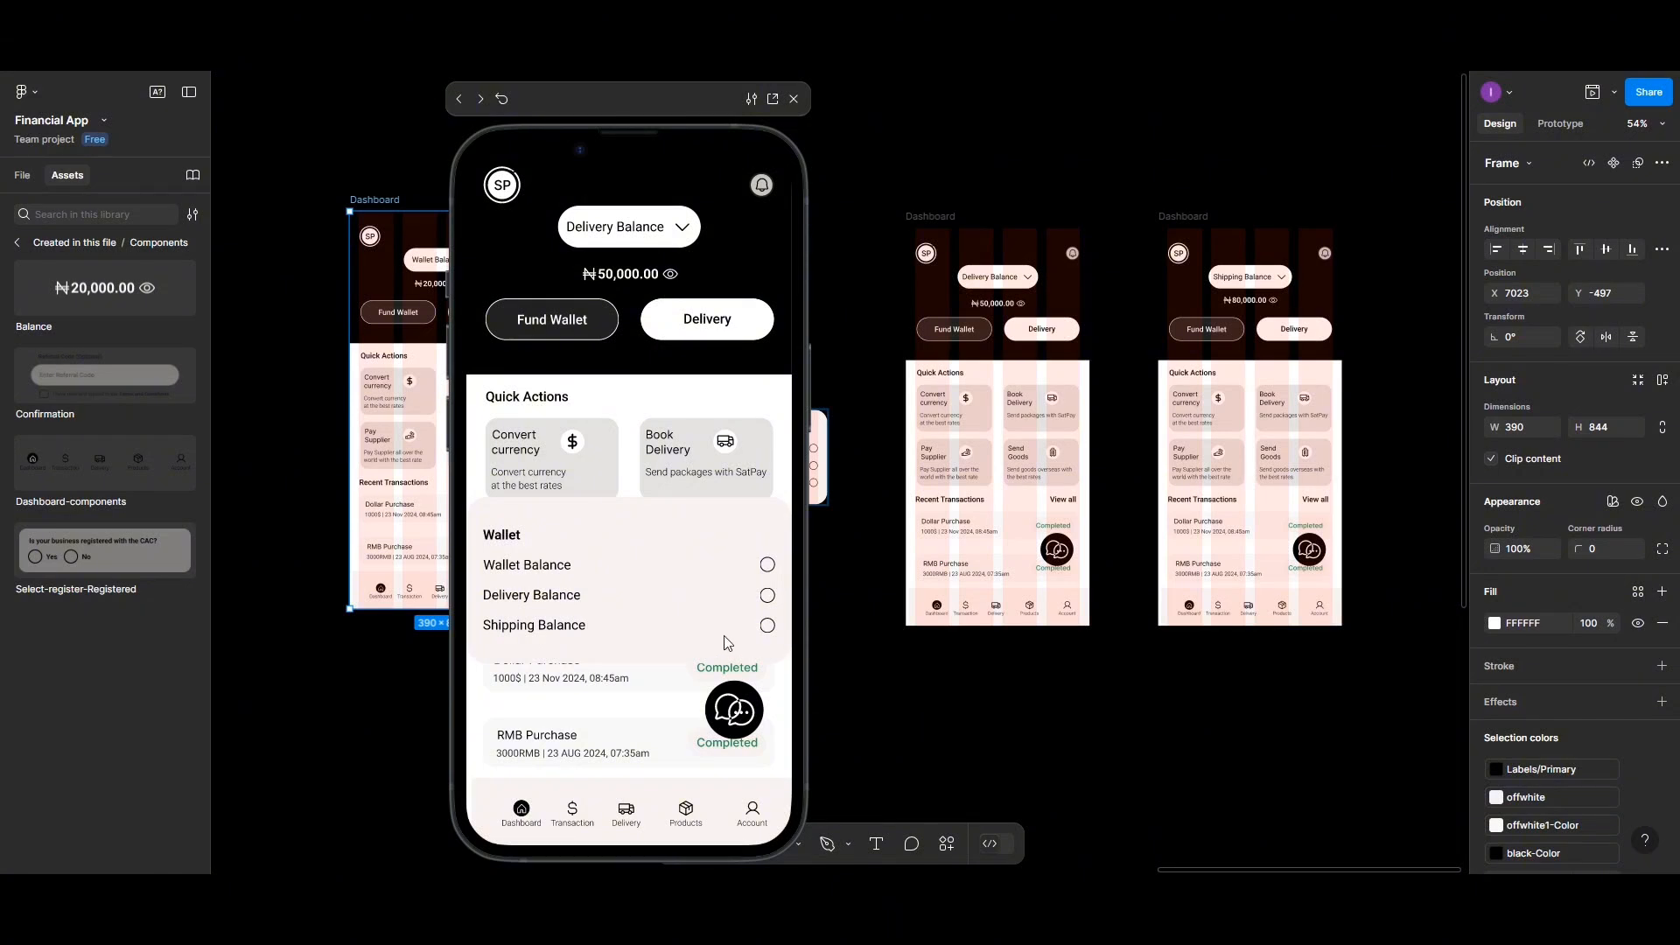
click(767, 627)
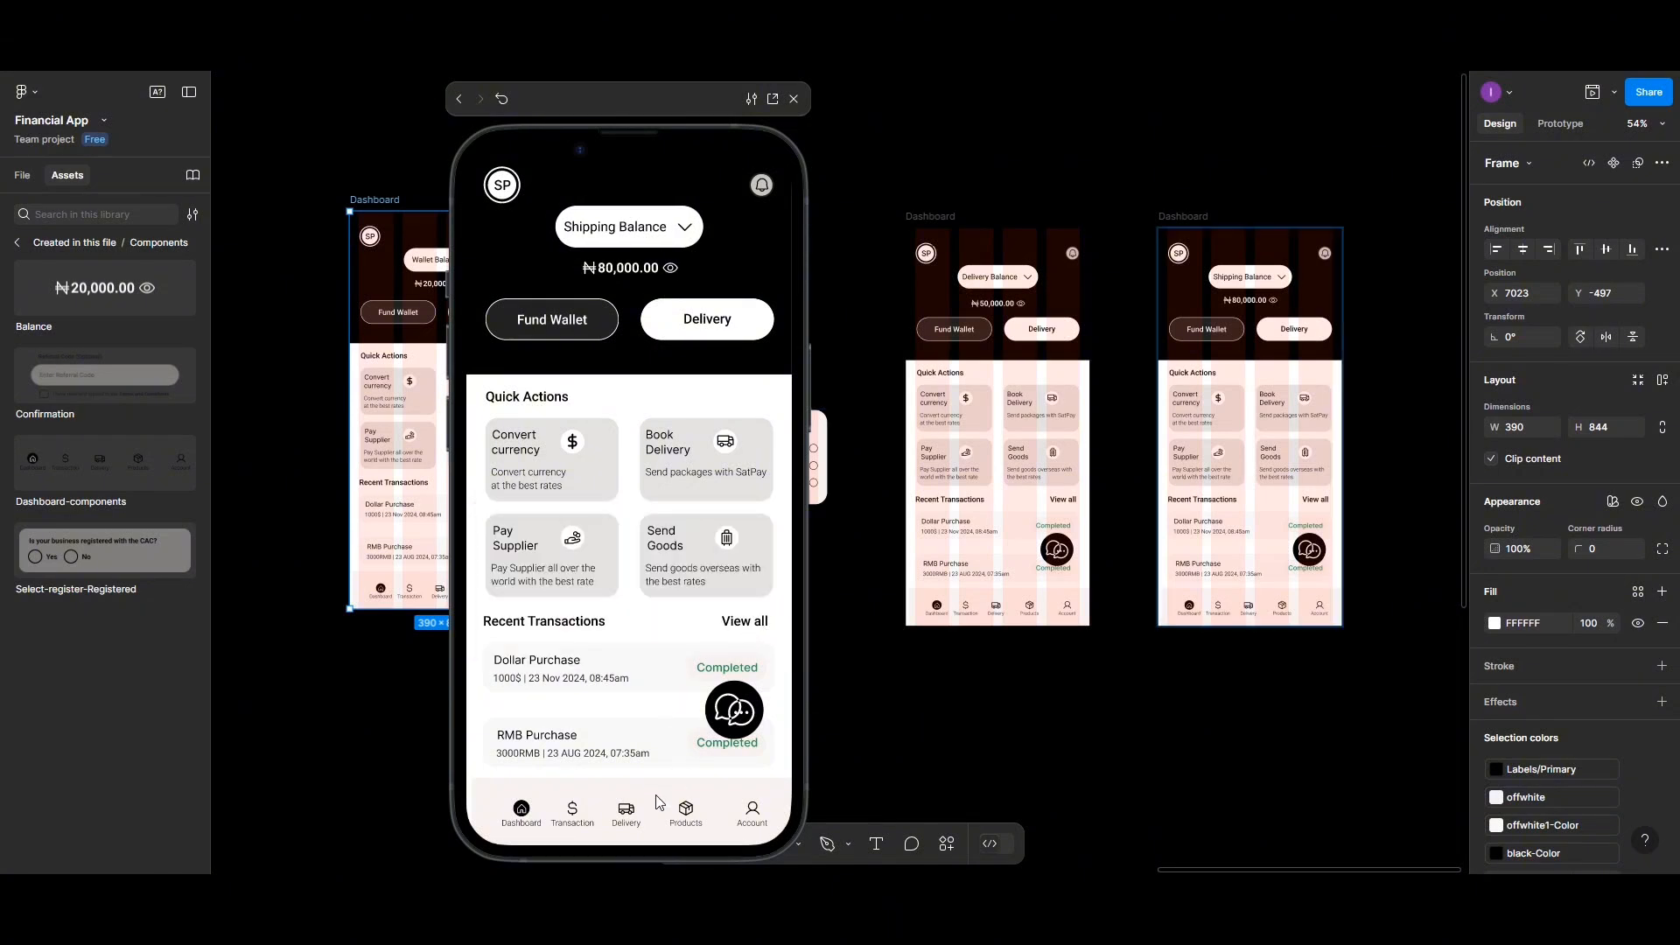
scroll(675, 619, down, 3)
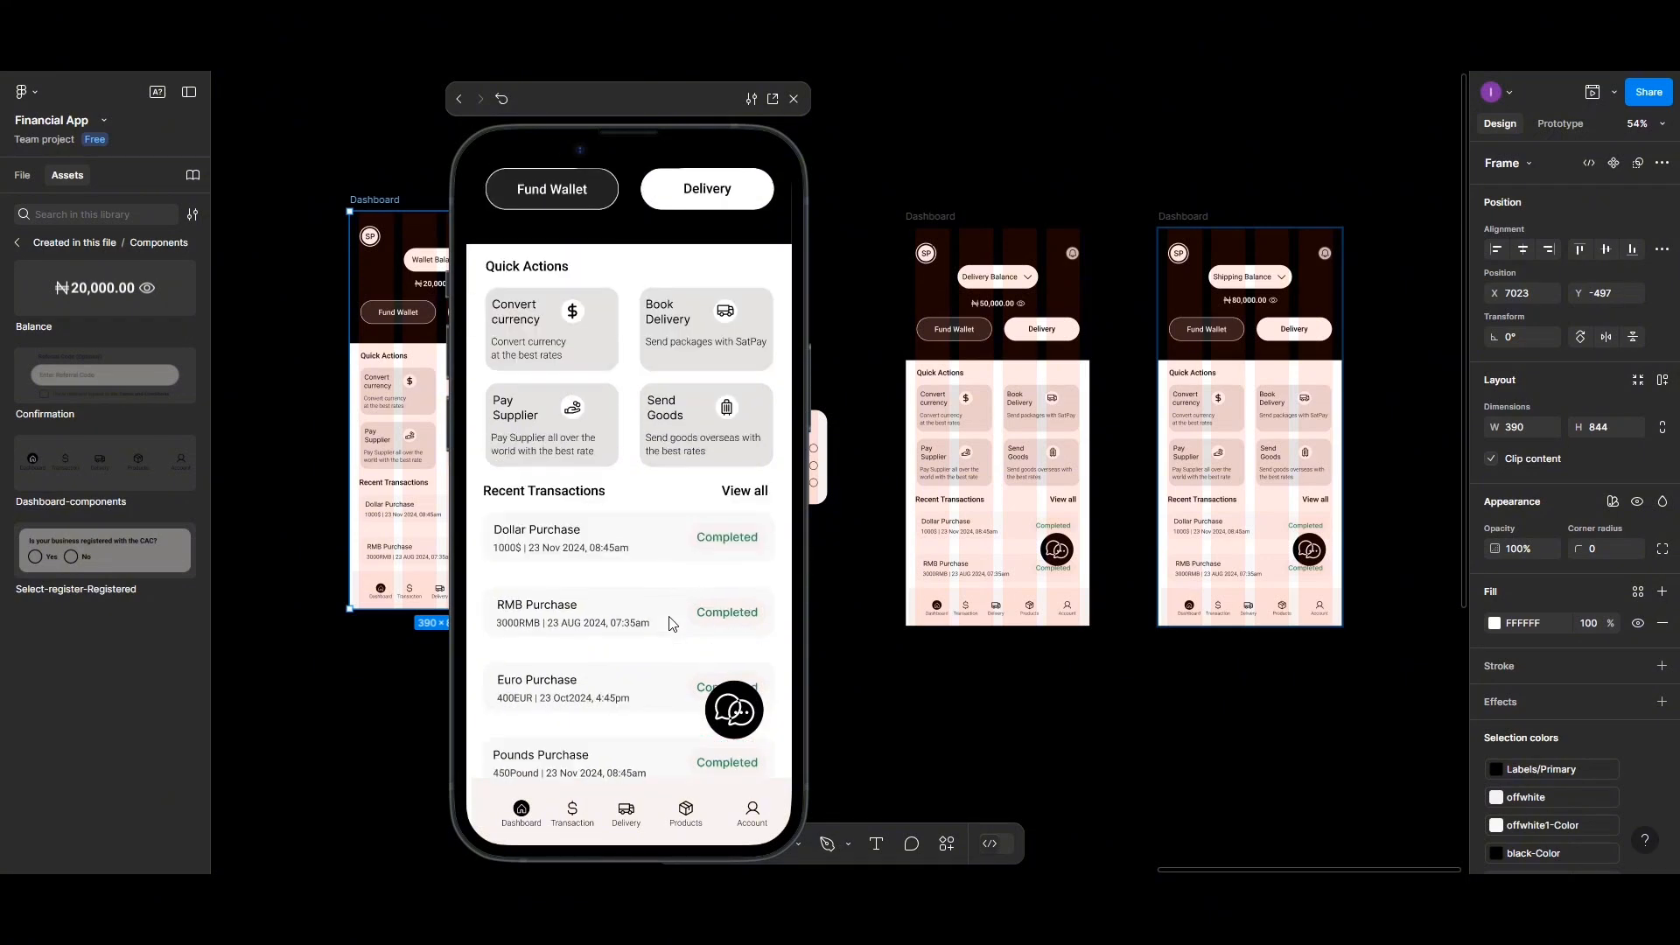
scroll(672, 623, up, 3)
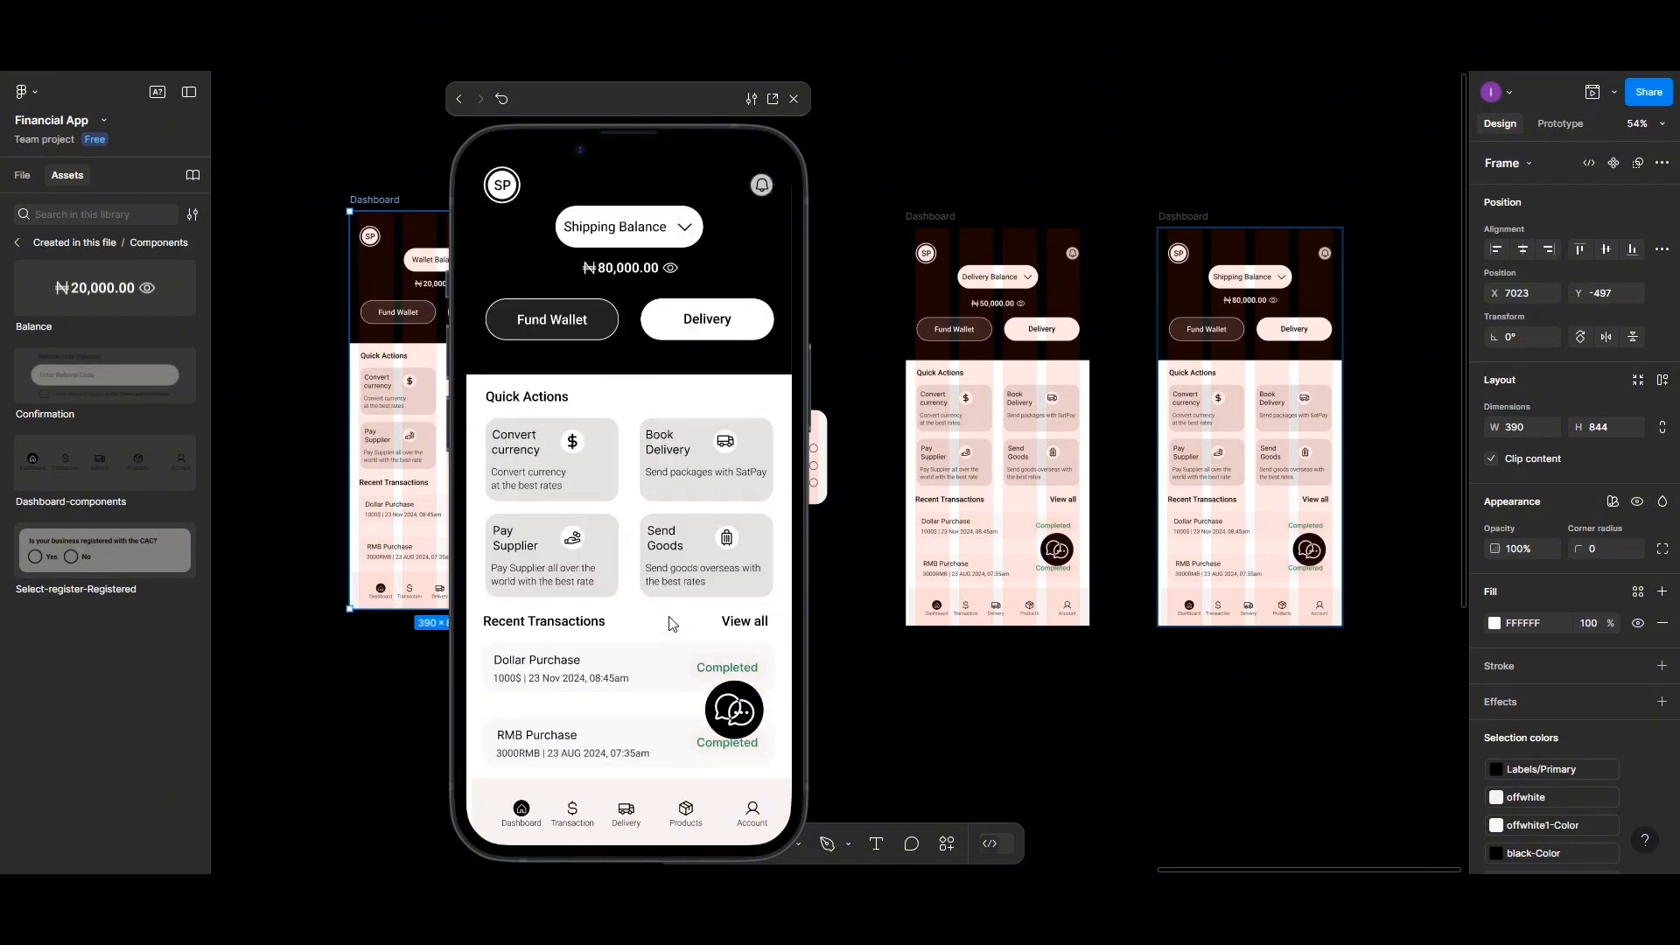
scroll(669, 623, down, 3)
scroll(668, 623, up, 3)
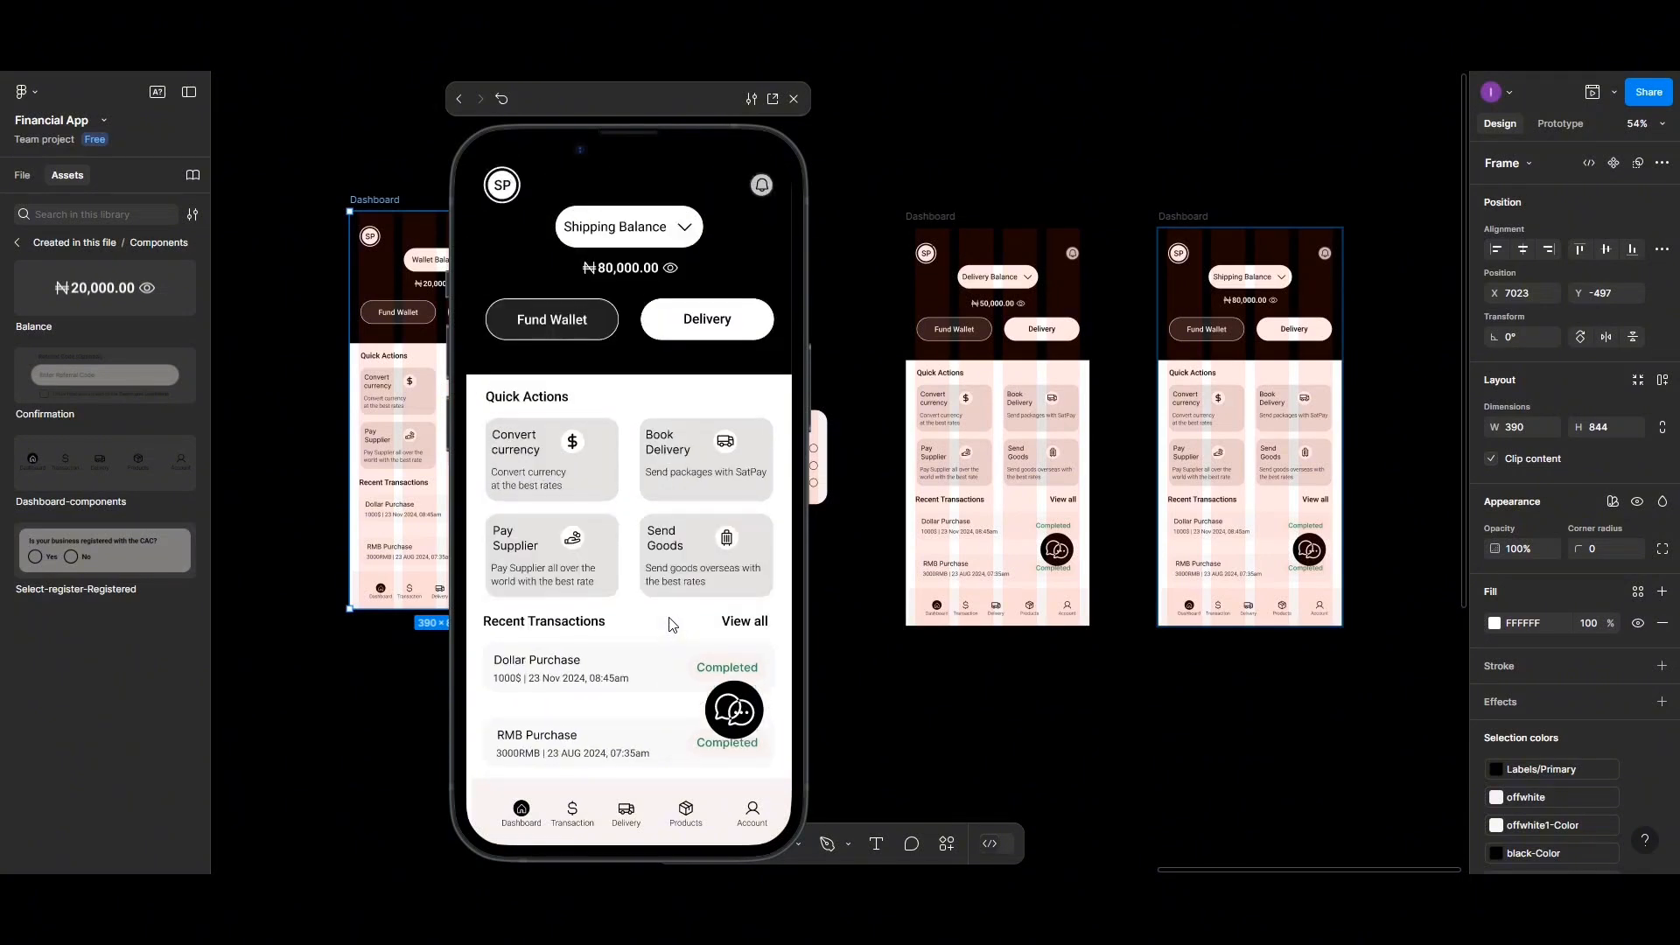